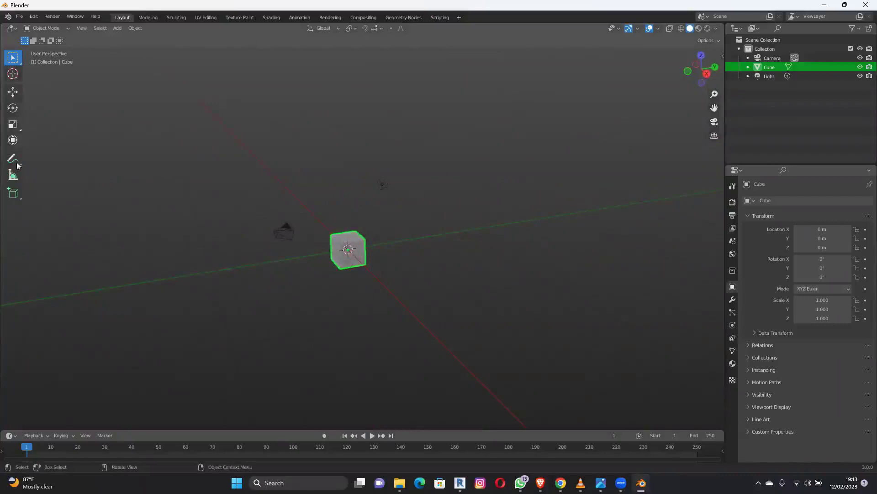
Cycle through the Rotate, Scale and Transform tools on the cube, finishing with the Move tool active.
click(14, 98)
click(13, 109)
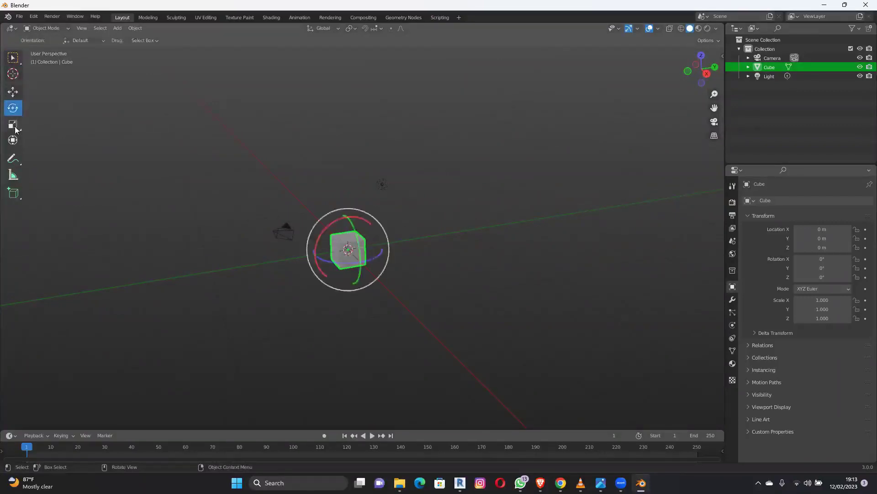
click(15, 126)
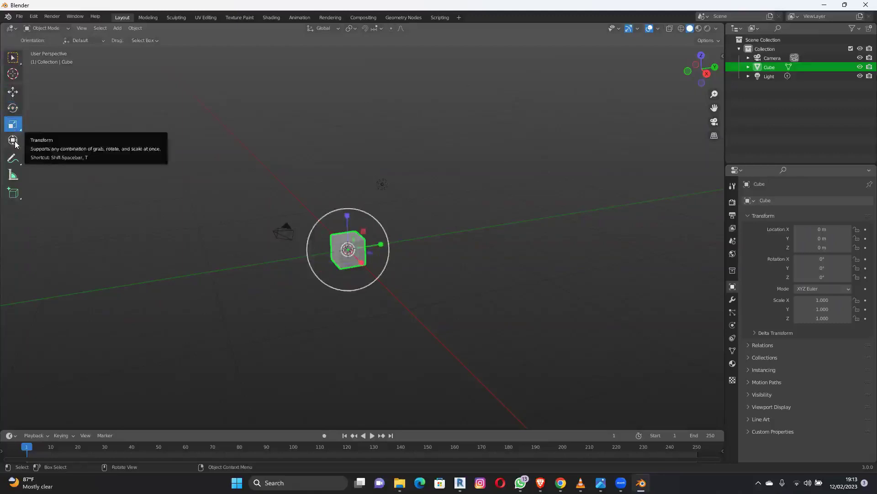
click(13, 140)
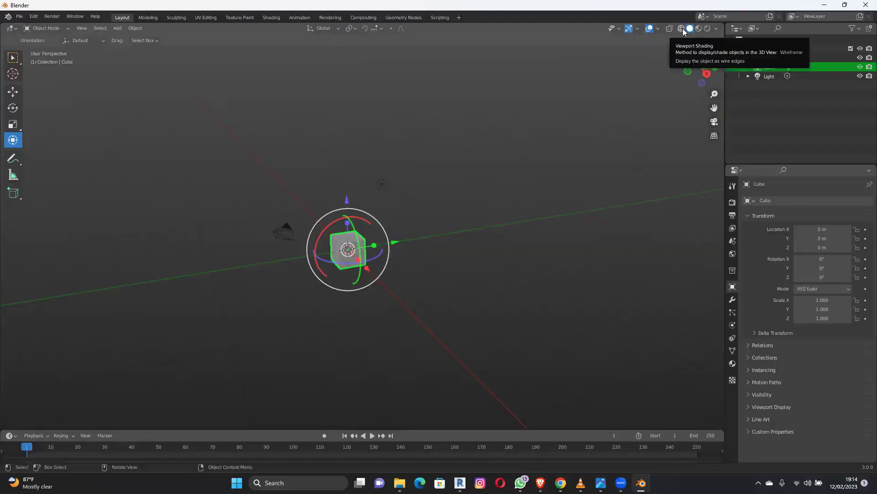
middle_drag(361, 256, 406, 251)
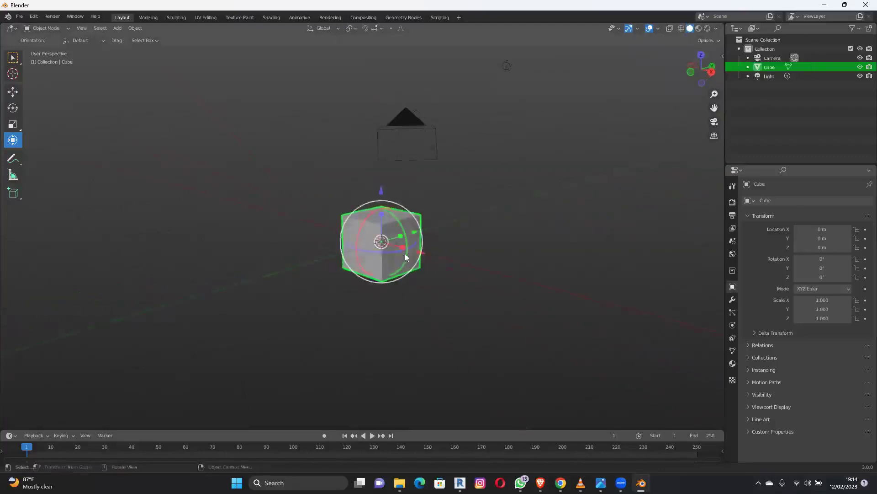
click(13, 92)
Preview the cube in wireframe, material preview and rendered viewport shading.
middle_drag(265, 195, 435, 260)
scroll(435, 260, up, 5)
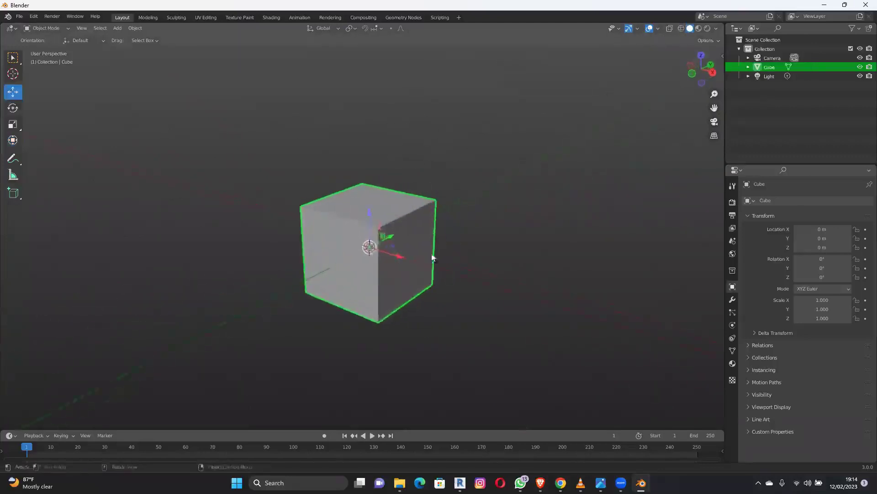
click(683, 28)
middle_drag(497, 255, 475, 260)
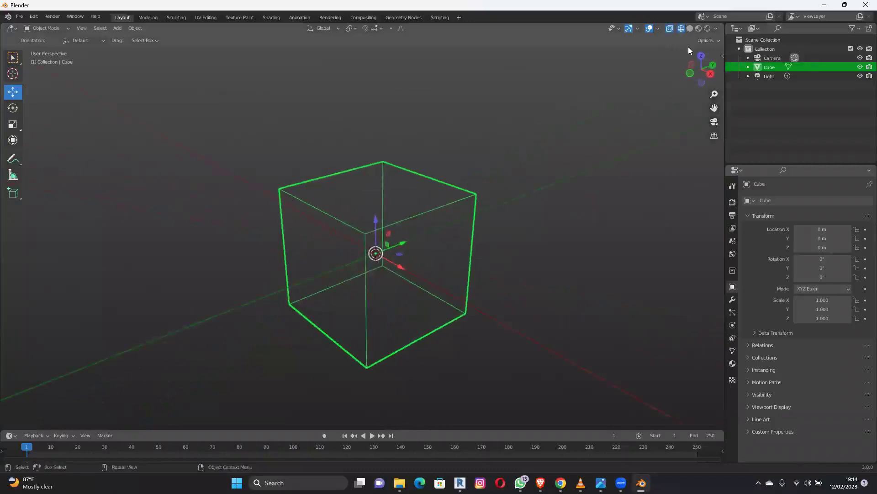
click(697, 29)
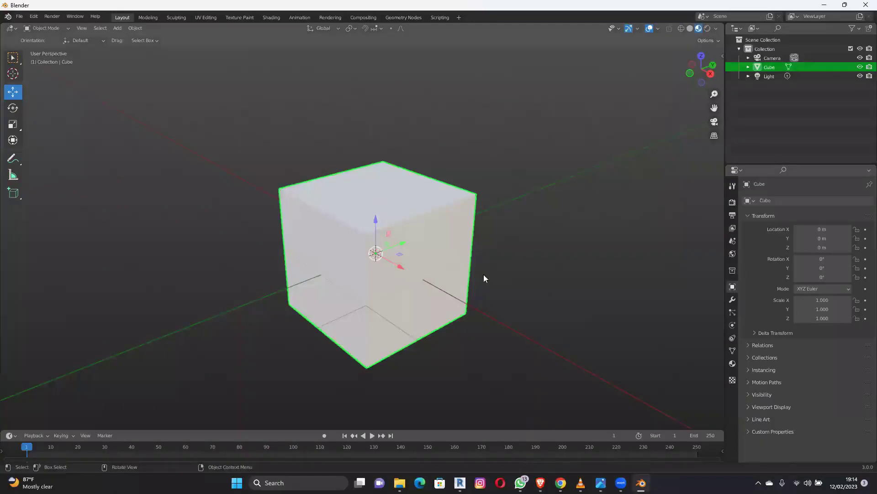
middle_drag(485, 278, 398, 274)
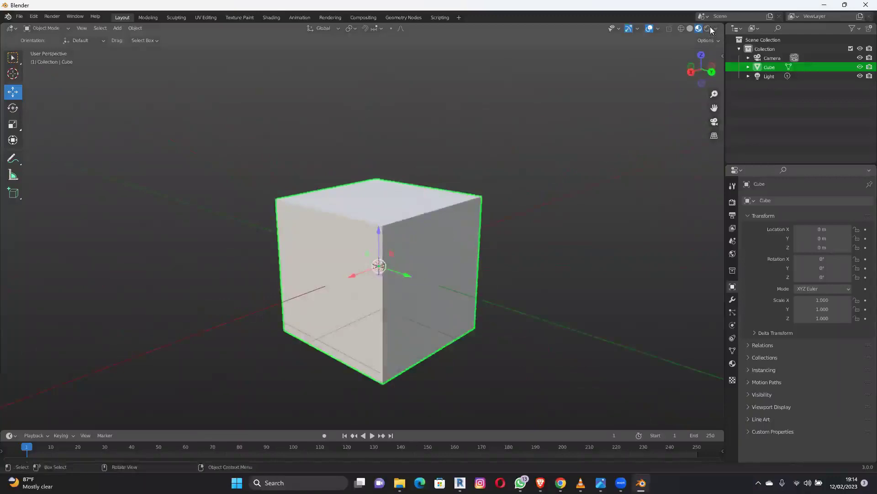
click(711, 28)
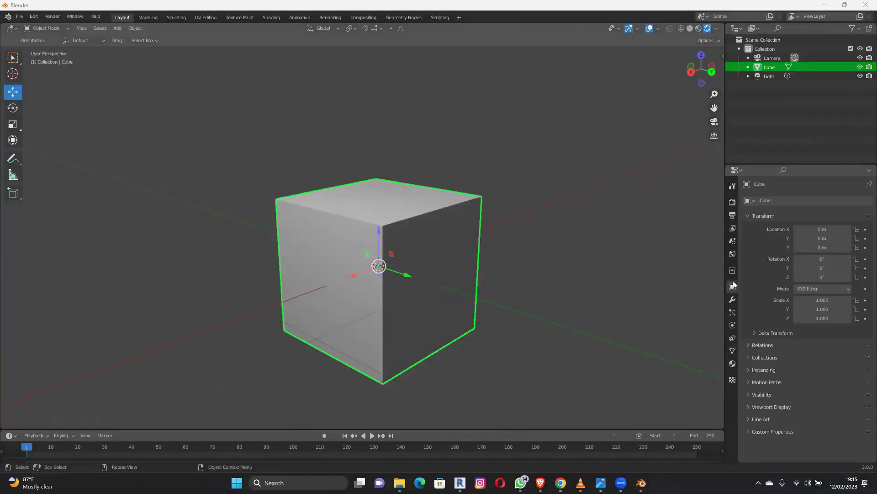
Look through the render, output, view layer, scene, world and collection properties.
click(733, 203)
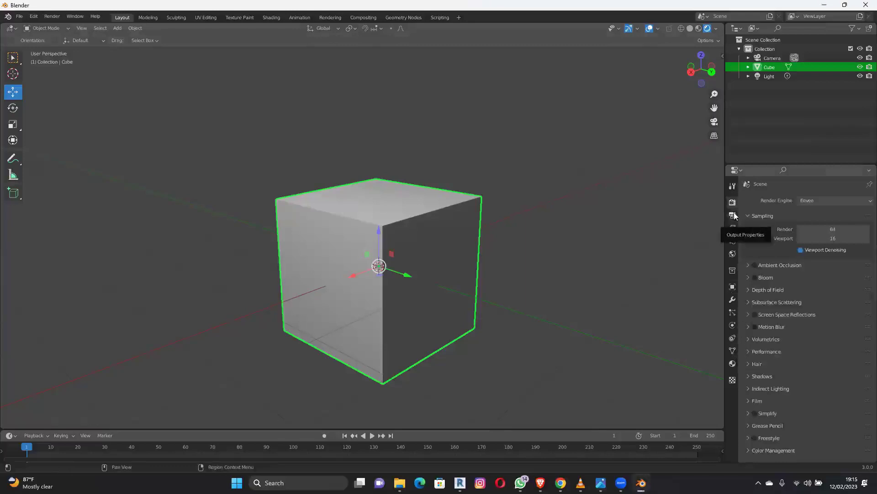
click(732, 215)
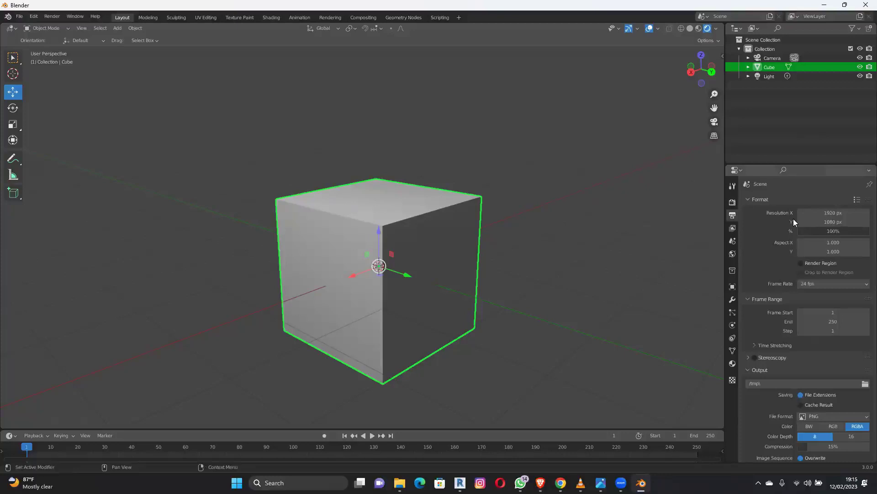
click(733, 228)
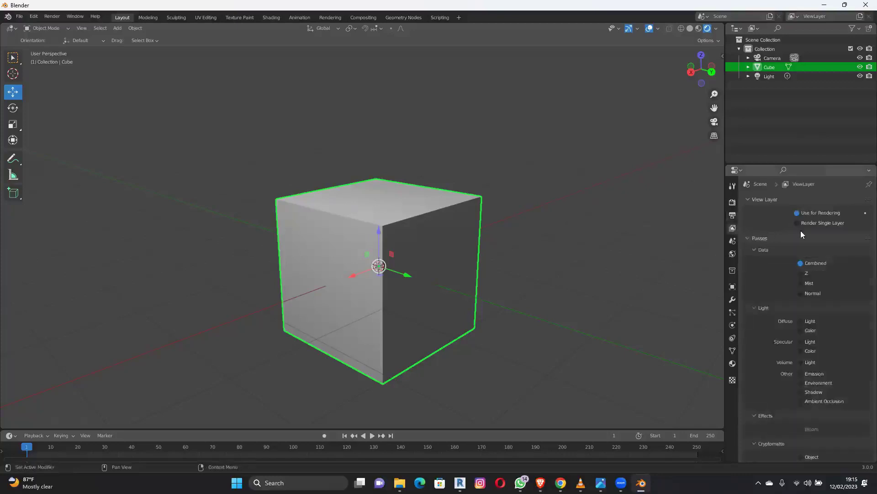
click(733, 240)
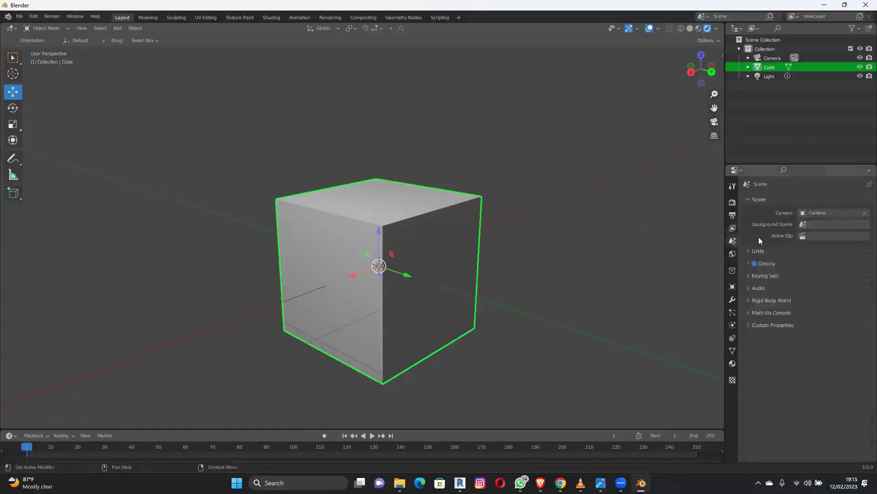
click(732, 255)
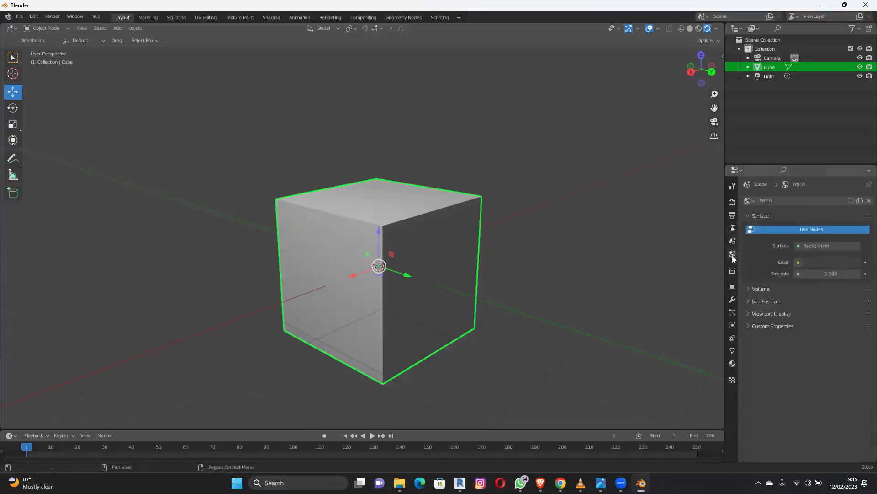
click(733, 271)
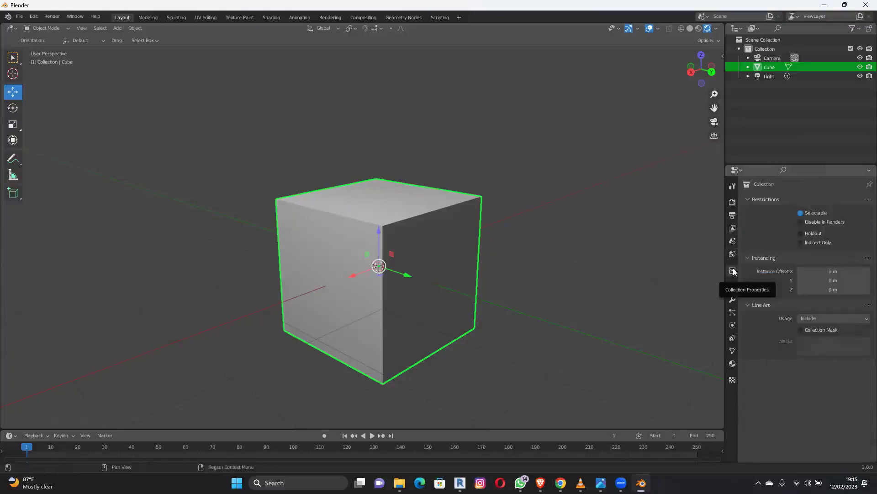
middle_drag(619, 277, 541, 302)
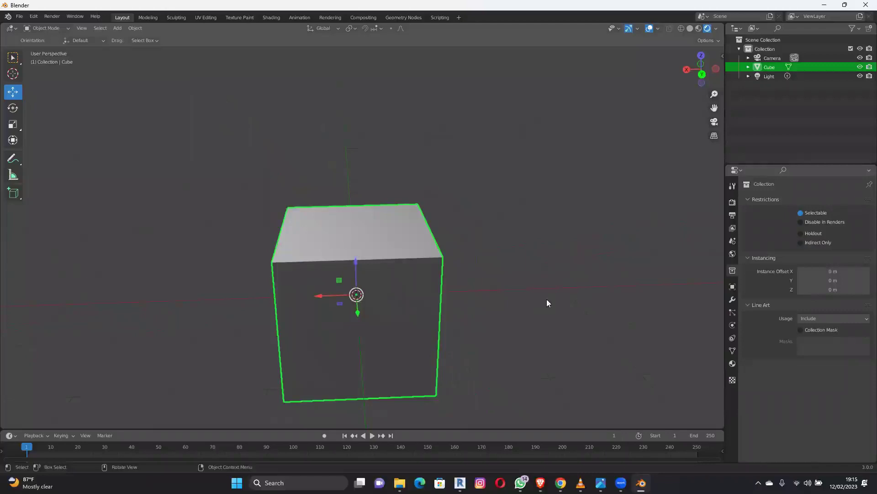
Set the render engine to Cycles and return the viewport to solid shading.
click(733, 203)
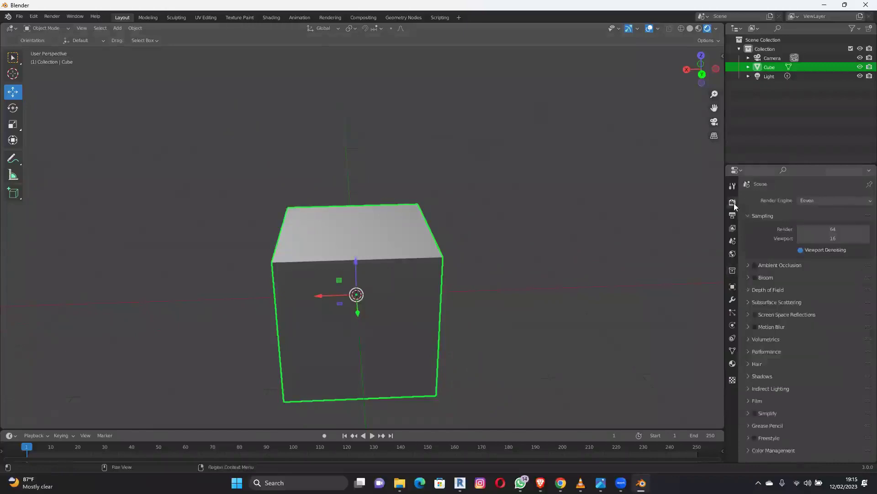
click(803, 201)
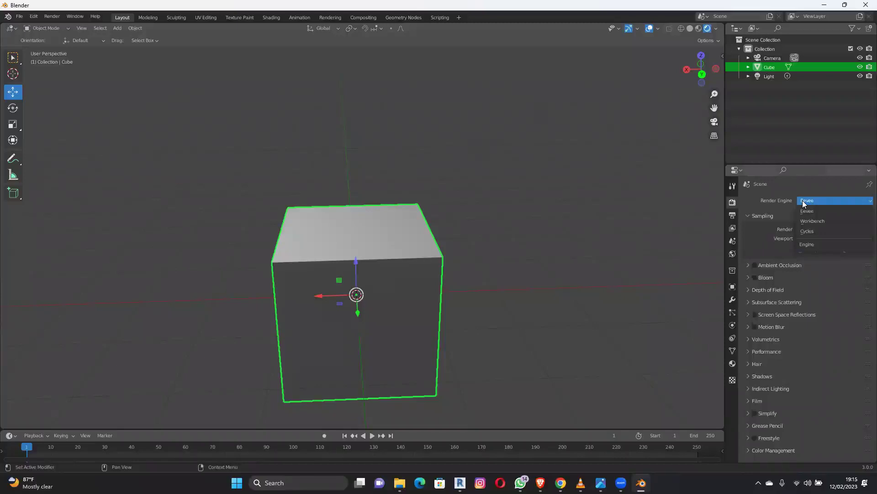
click(807, 210)
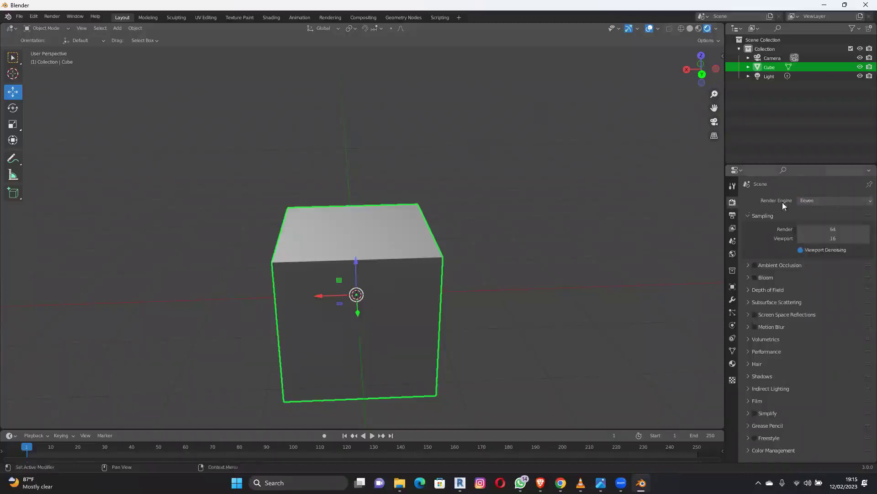
click(820, 201)
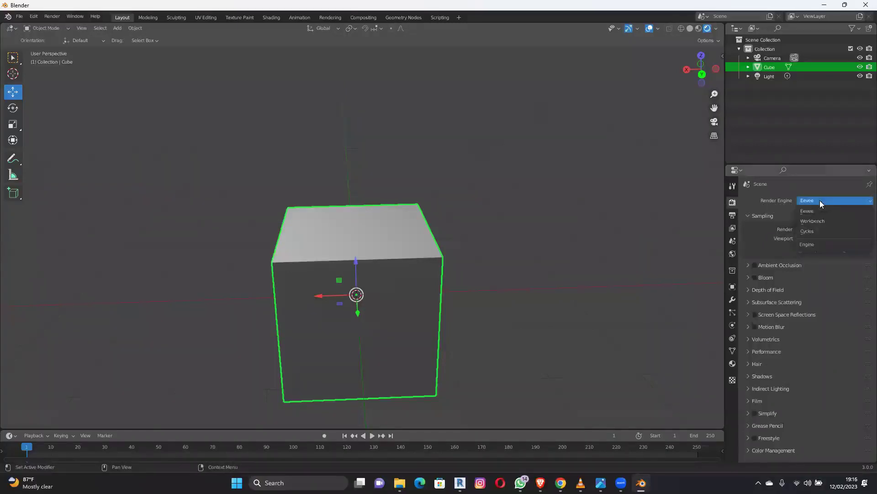
click(815, 230)
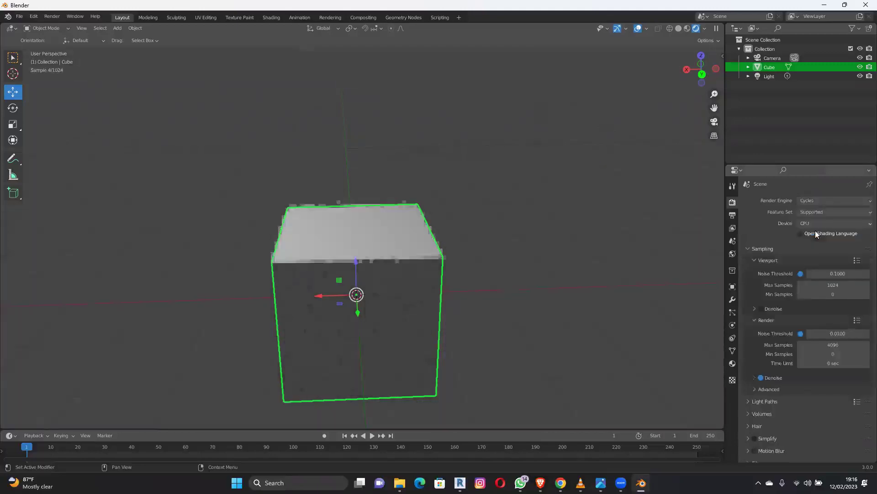
click(679, 28)
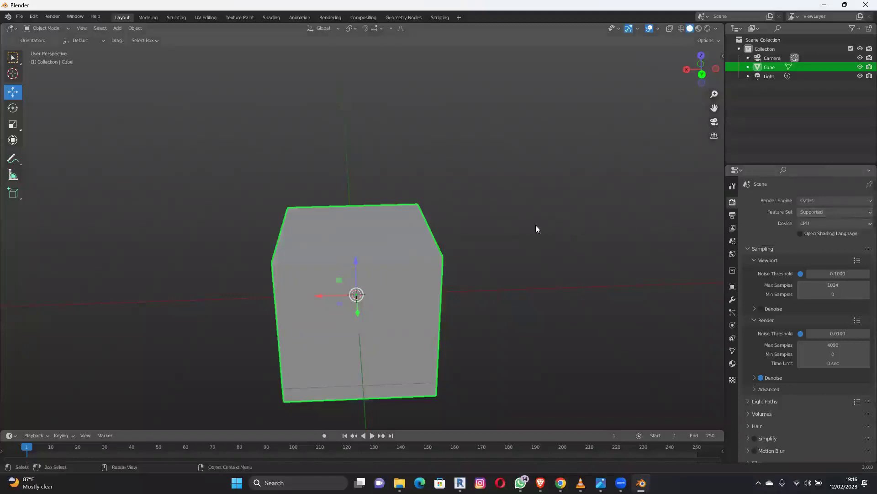
Switch to the desktop and browse the play blender project folder to its NEW INT subfolder.
click(827, 5)
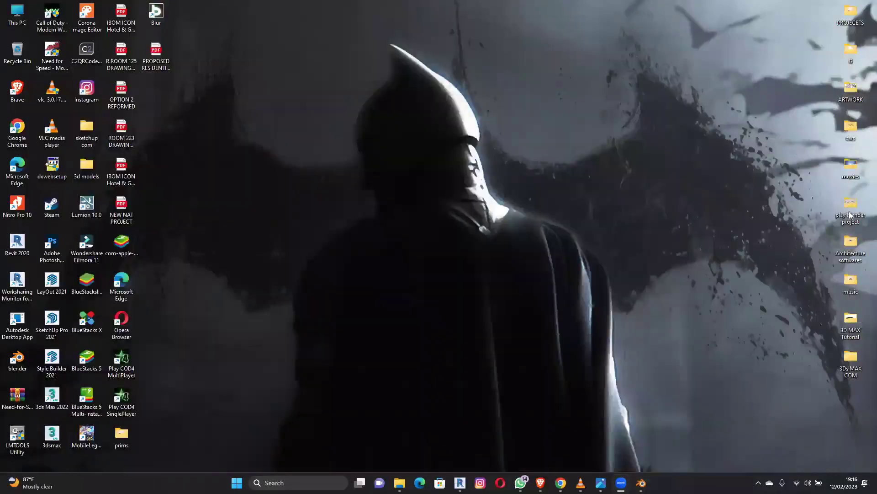
double_click(843, 208)
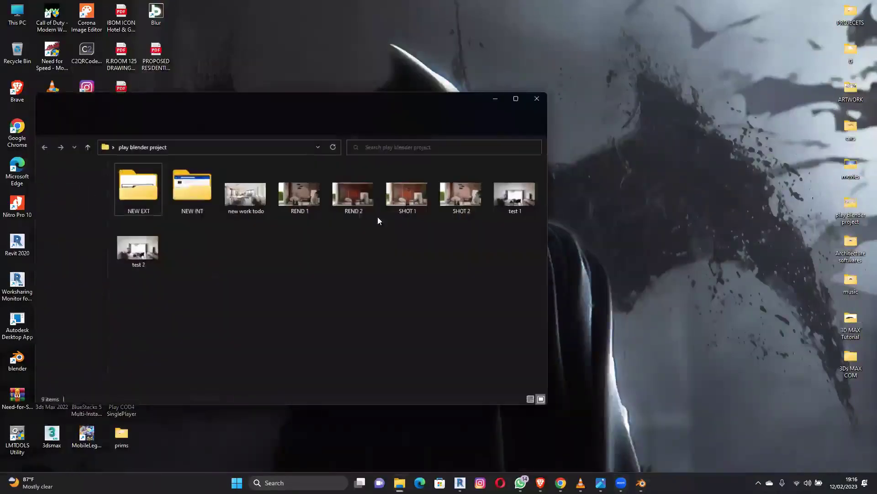
double_click(191, 207)
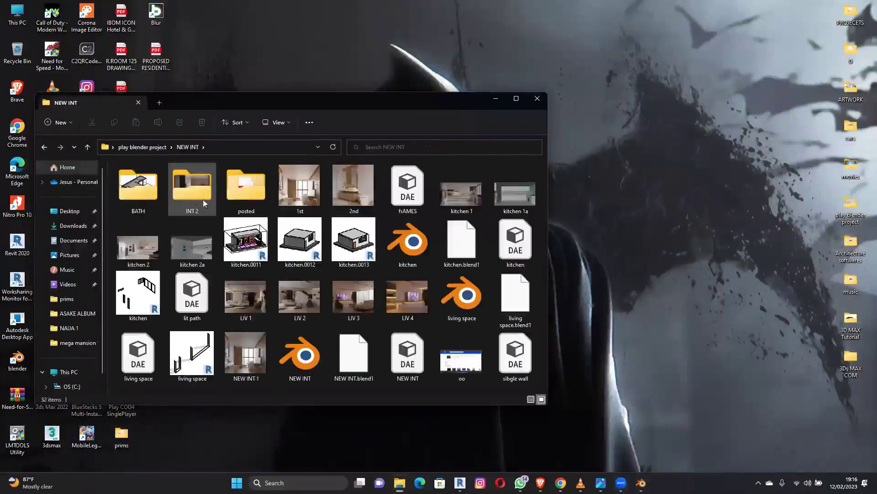
double_click(197, 201)
key(alt+Left)
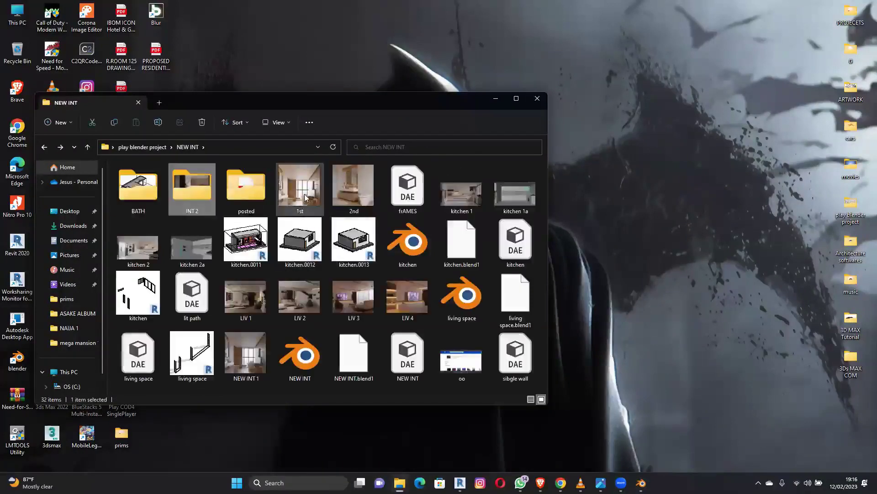
View the bathroom renders 1st.png and 2nd.png at full window size, and close the image viewer.
click(306, 198)
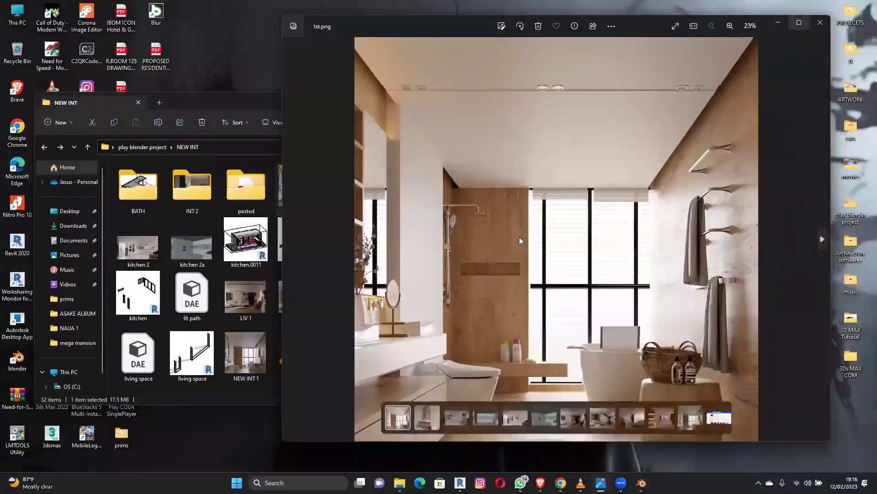
key(super+Up)
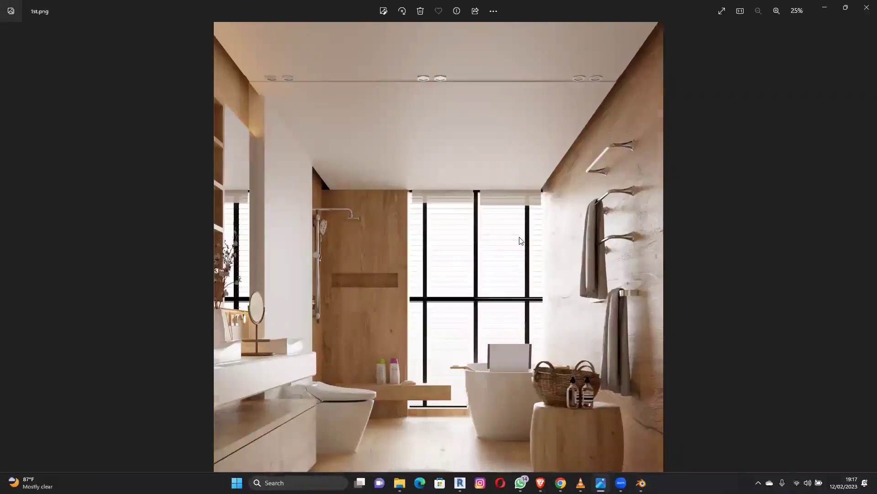
key(Right)
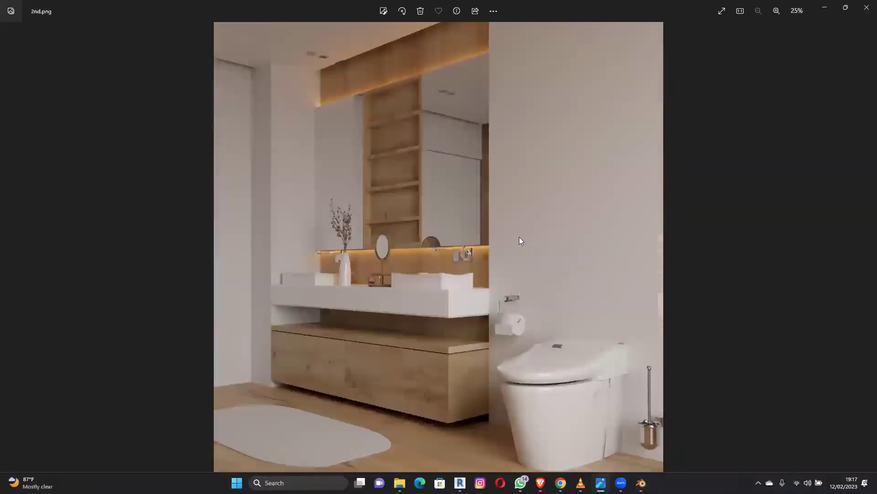
click(865, 8)
Browse the living room renders from LIV 1 through LIV 4, and close the image viewer.
double_click(260, 303)
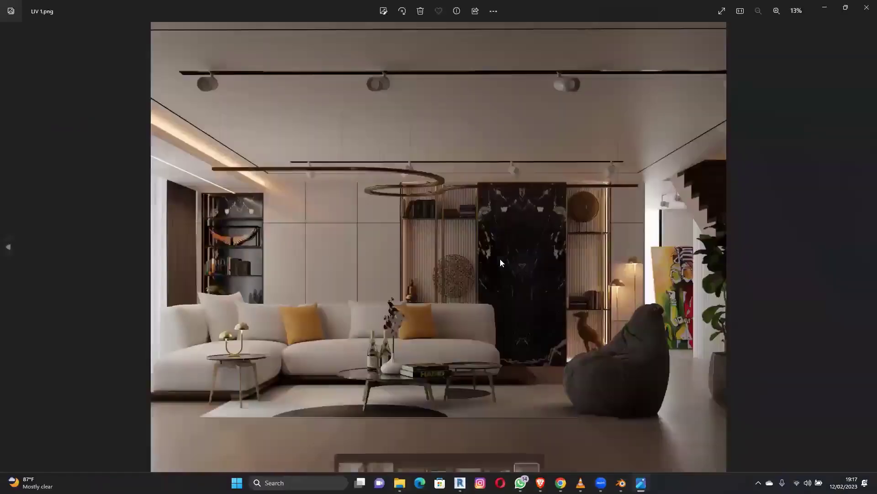
key(Right)
key(Right)
key(Right)
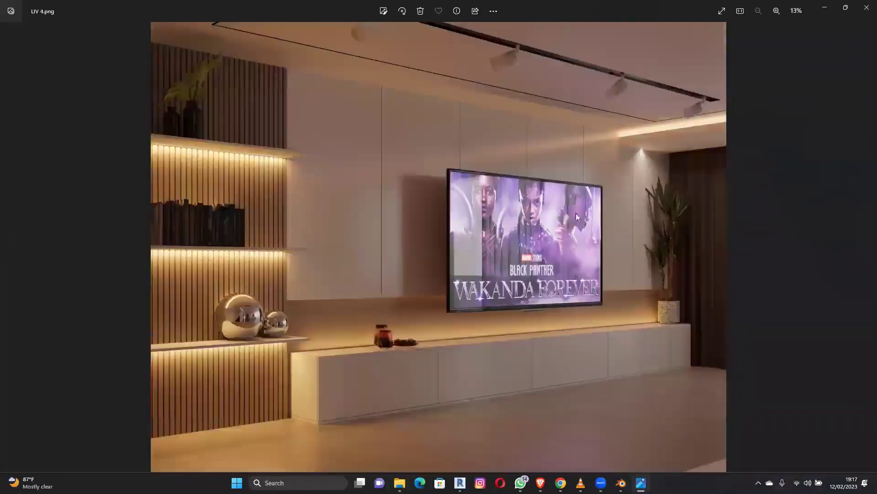
key(Right)
click(867, 7)
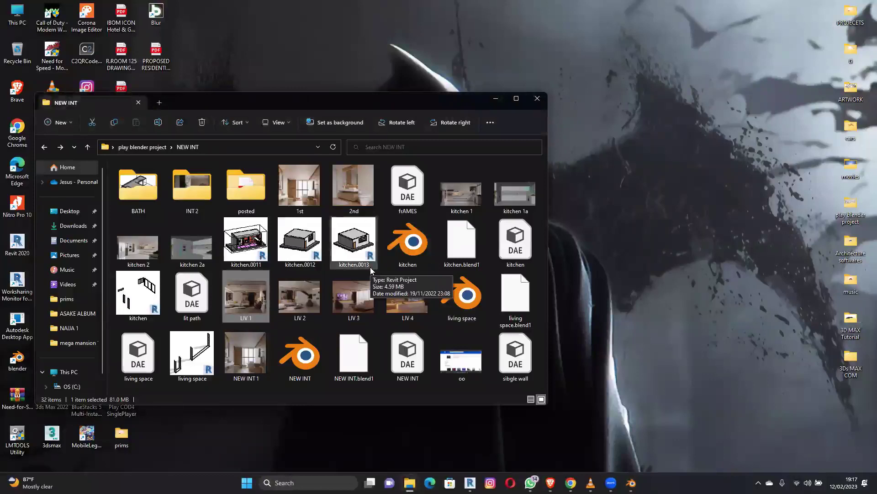
Open the LINEAR BUILDING SHEETS folder inside NEW EXT of the play blender project folder.
click(142, 146)
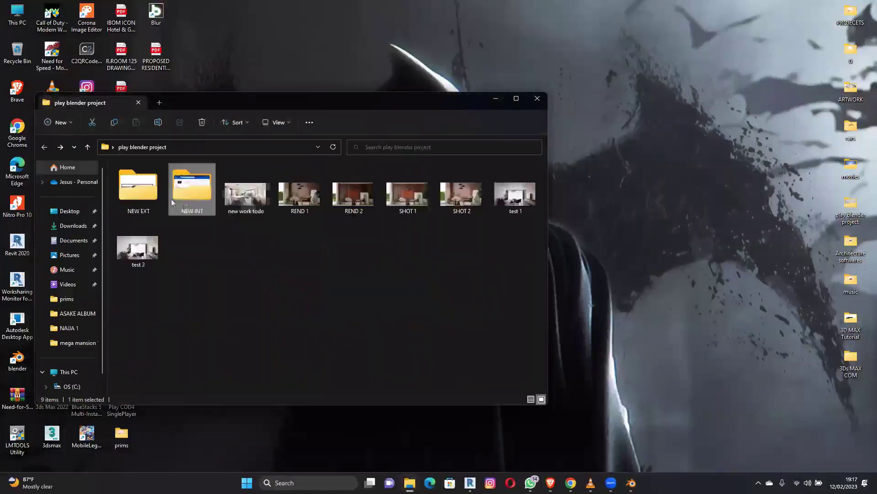
double_click(152, 194)
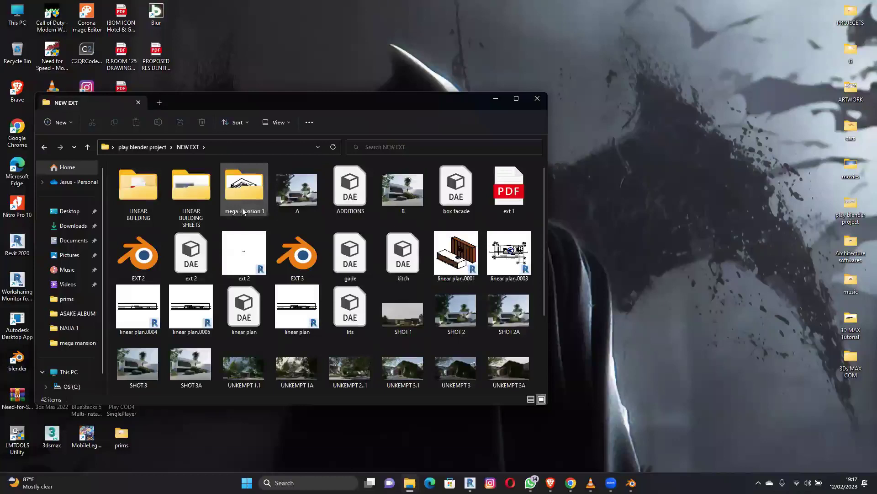
click(180, 202)
double_click(180, 202)
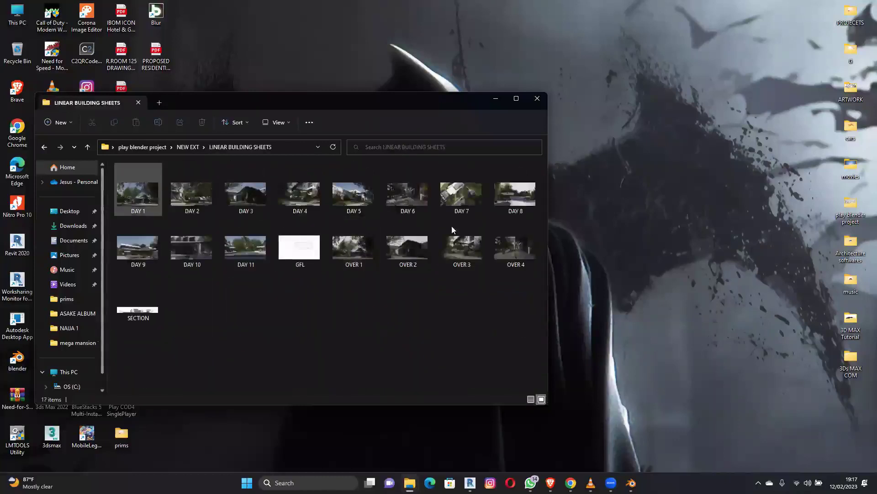
Browse the exterior renders from DAY 1 through DAY 7, return to DAY 5, and close the image viewer.
key(Return)
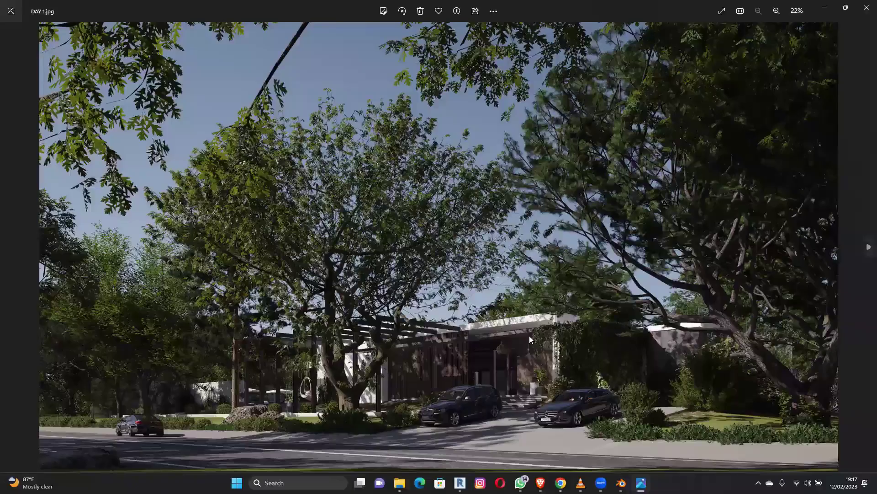
scroll(530, 339, up, 1)
scroll(587, 234, down, 1)
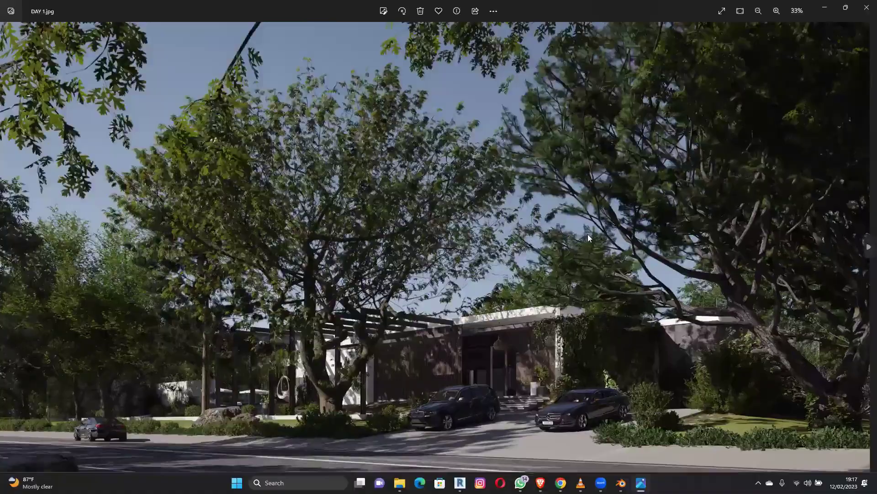
key(Right)
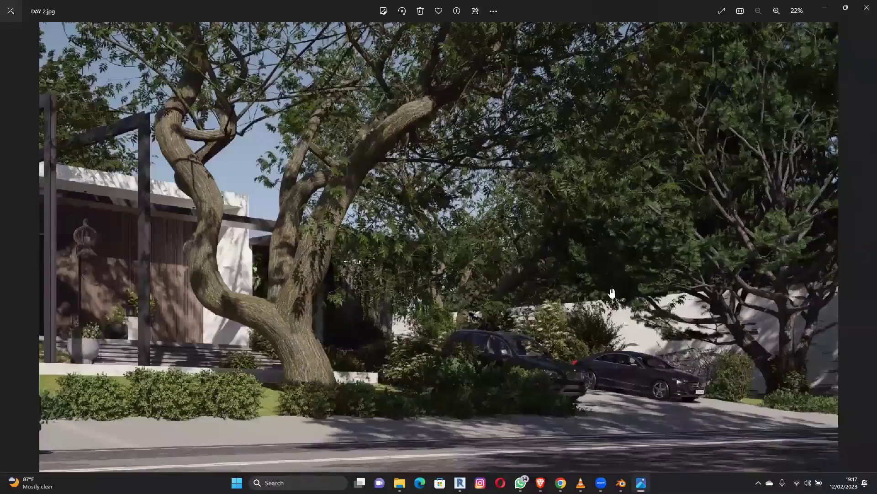
key(Right)
scroll(363, 332, down, 1)
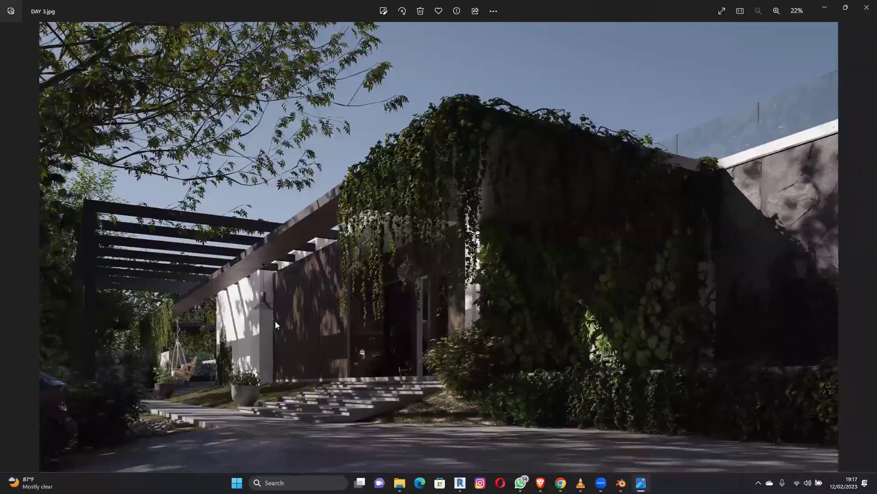
key(Right)
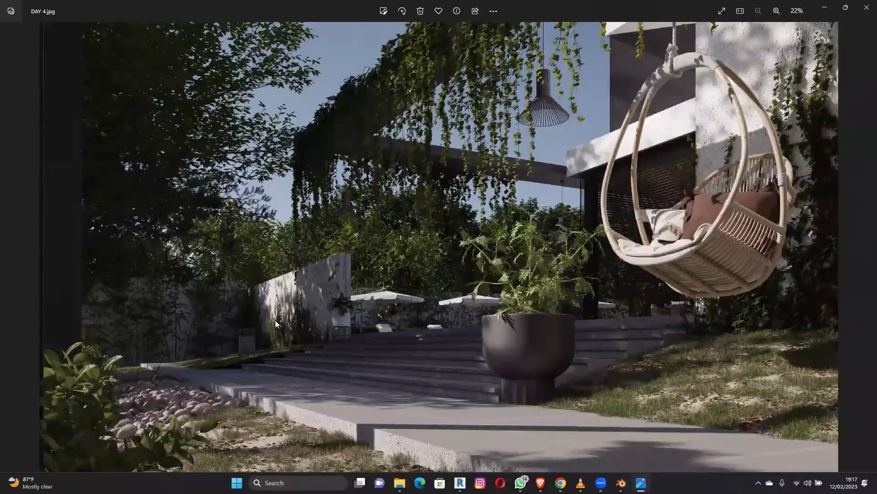
key(Right)
key(Right)
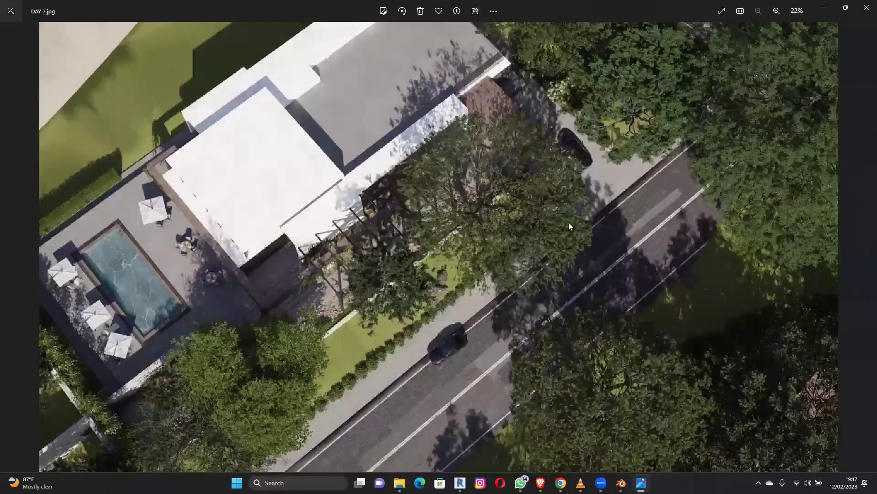
key(Left)
key(Left)
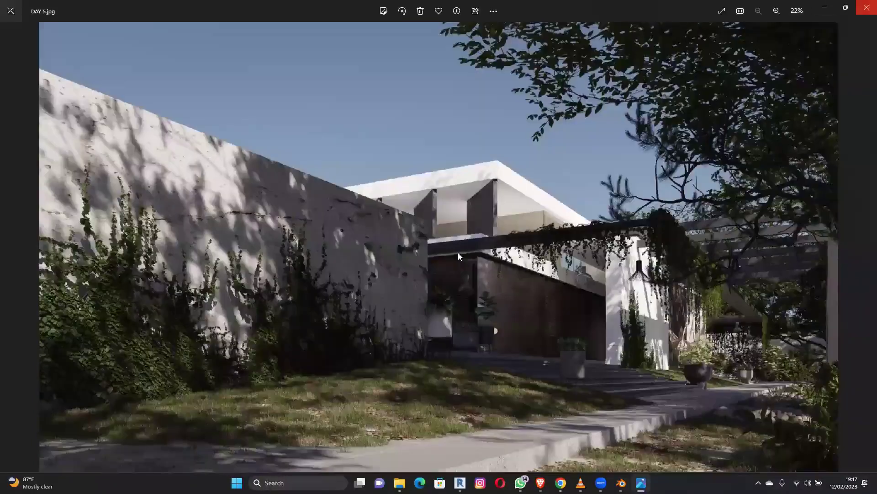
key(alt+F4)
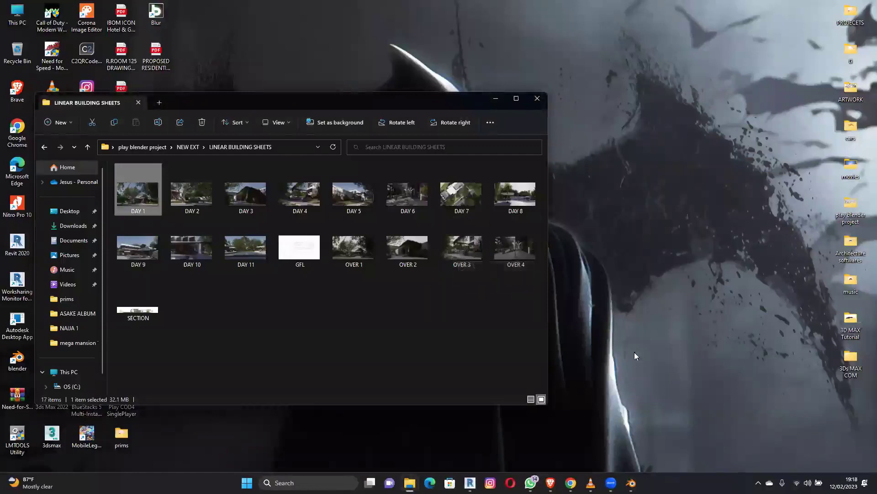
Switch to Blender and review the file formats available for import.
click(631, 483)
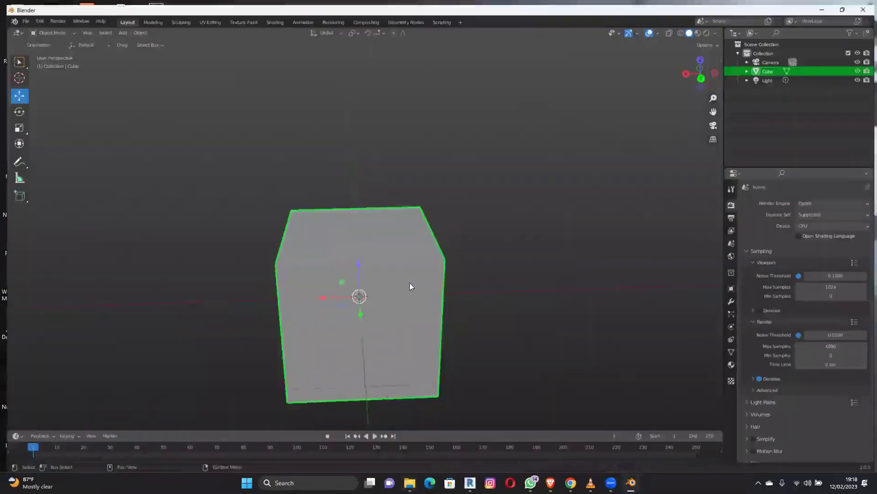
scroll(435, 291, down, 5)
middle_drag(477, 263, 512, 335)
scroll(480, 268, down, 5)
middle_drag(463, 287, 441, 319)
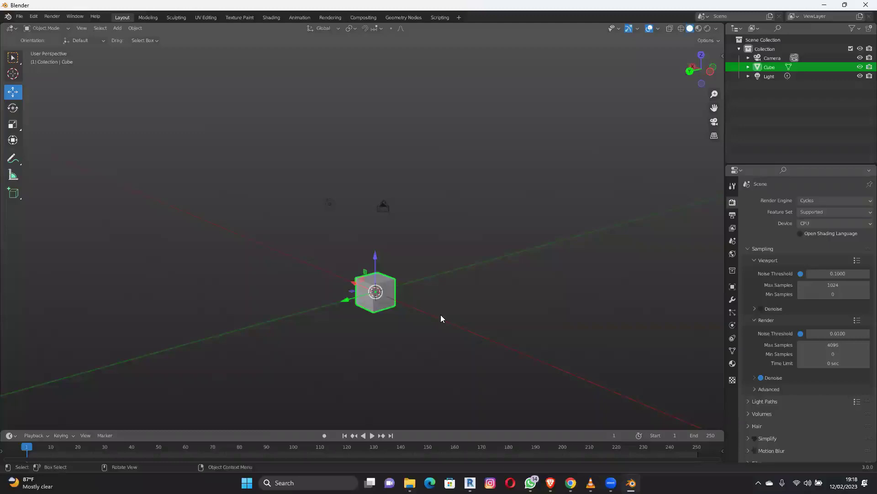
click(20, 16)
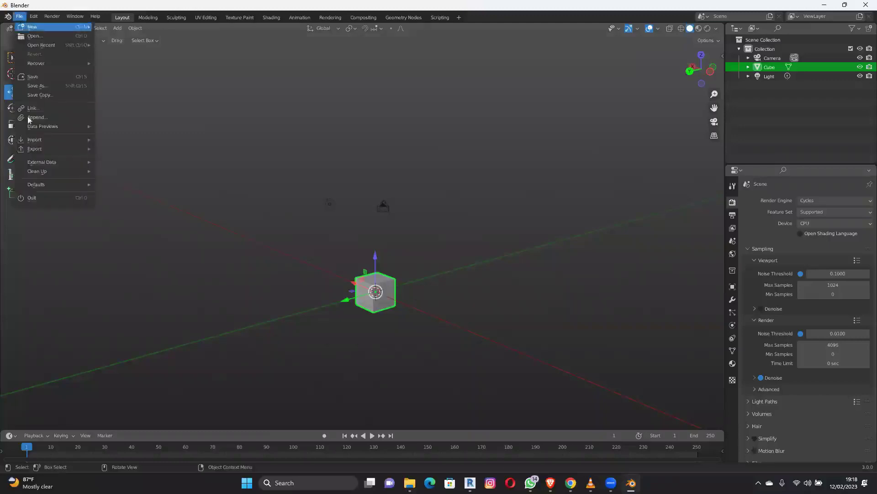
mouse_move(50, 140)
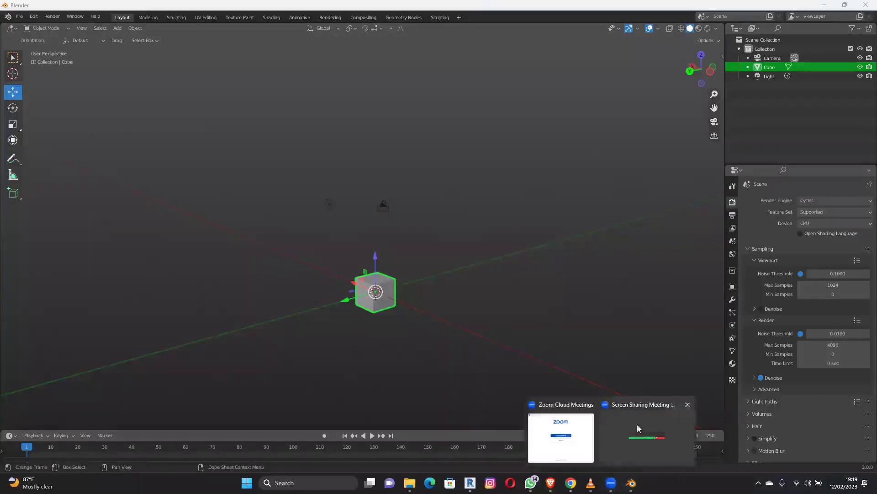
click(544, 329)
middle_drag(474, 288, 450, 313)
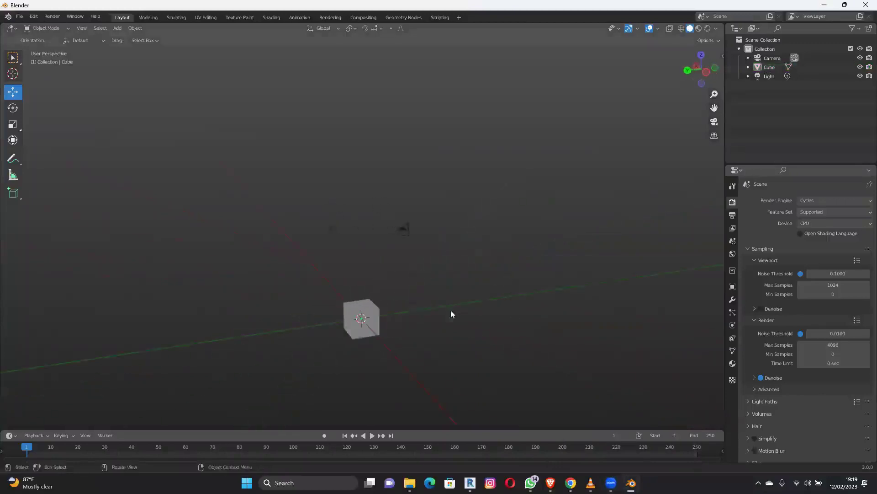
click(20, 16)
mouse_move(80, 140)
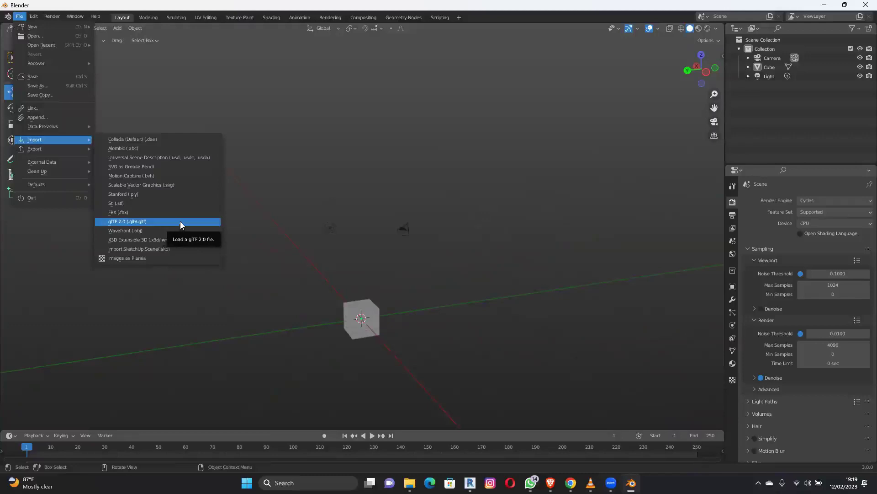
Delete the default cube, camera and light from the scene.
middle_drag(421, 258, 448, 261)
scroll(449, 261, down, 3)
middle_drag(450, 261, 454, 270)
drag(450, 318, 257, 164)
key(Delete)
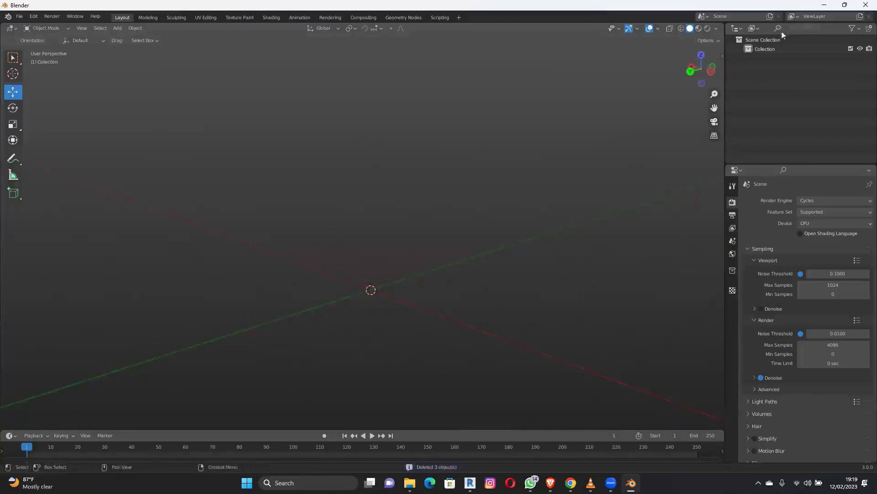
double_click(776, 49)
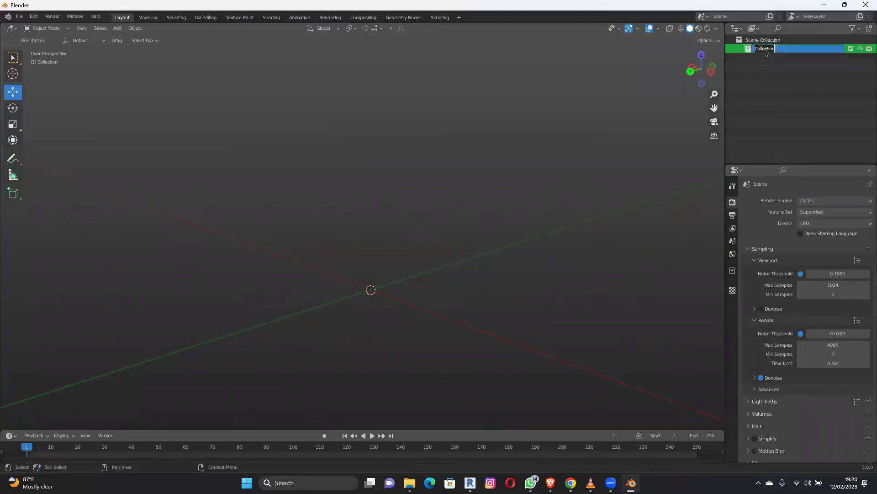
text(MAIN BUILDING)
key(Escape)
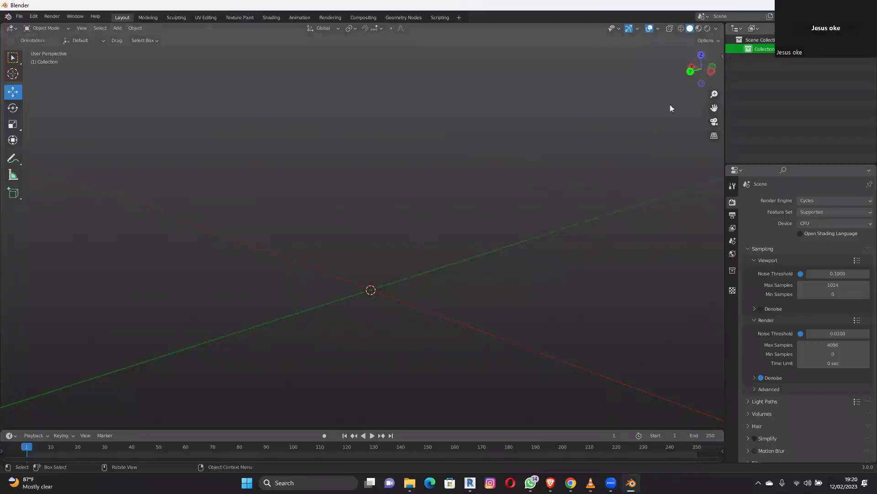
click(740, 71)
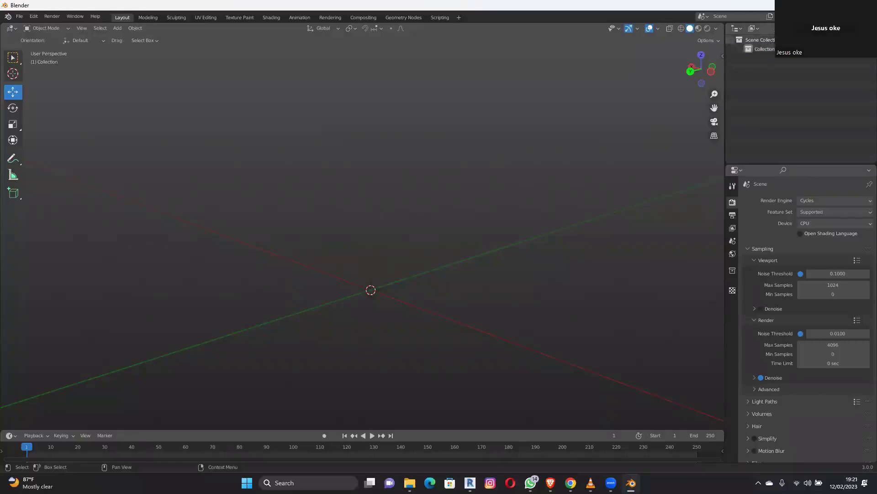
Rename the scene's collection as MAIN BUILDING.
click(761, 49)
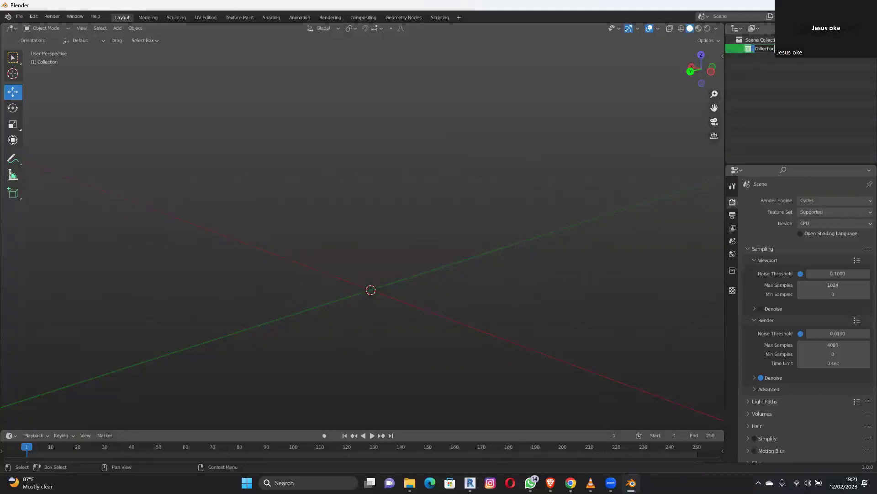
text(MAIN BUILDING)
key(Return)
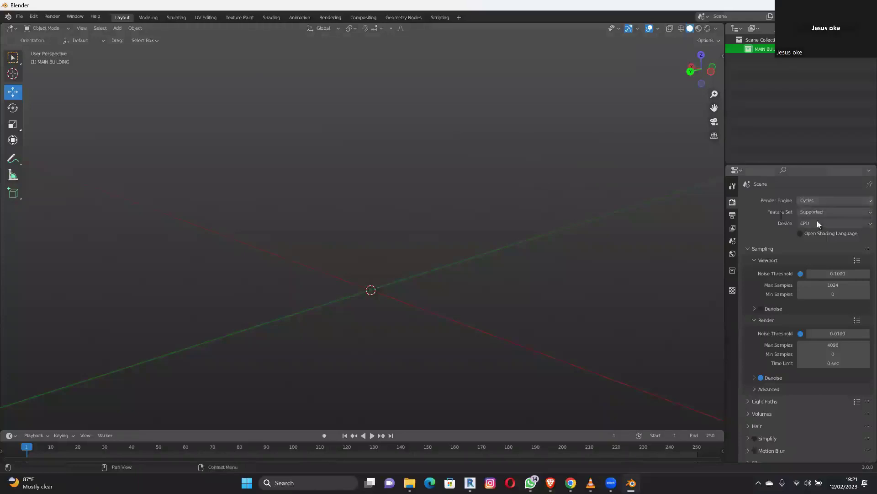
Set the Cycles render device to GPU Compute.
click(823, 223)
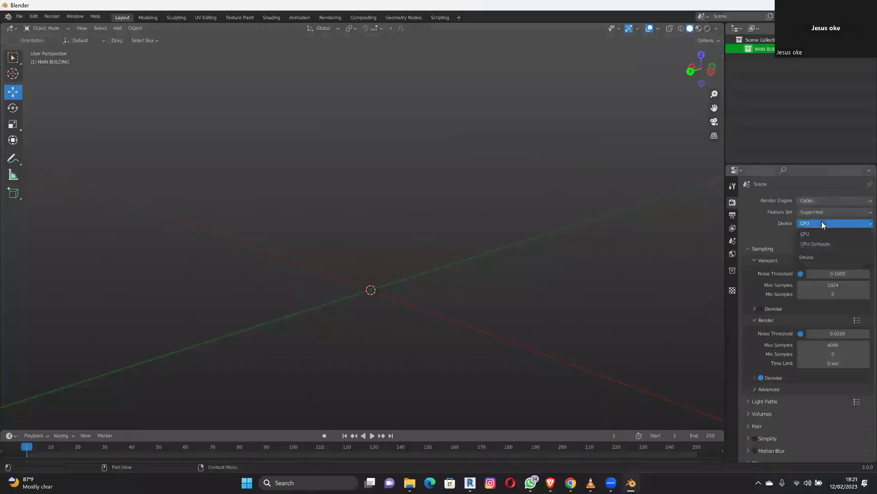
click(816, 244)
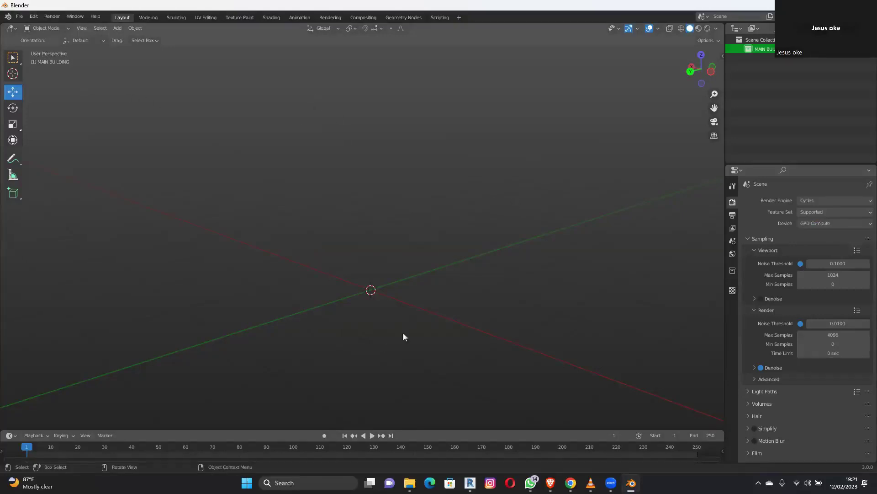
Switch to Revit and examine the MEGA MANSION RVT building from several angles in the 3D view.
mouse_move(471, 482)
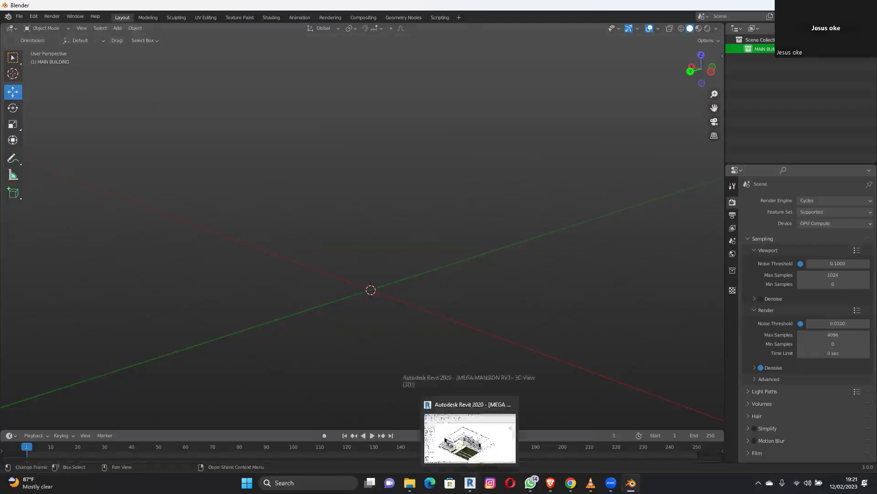
click(470, 437)
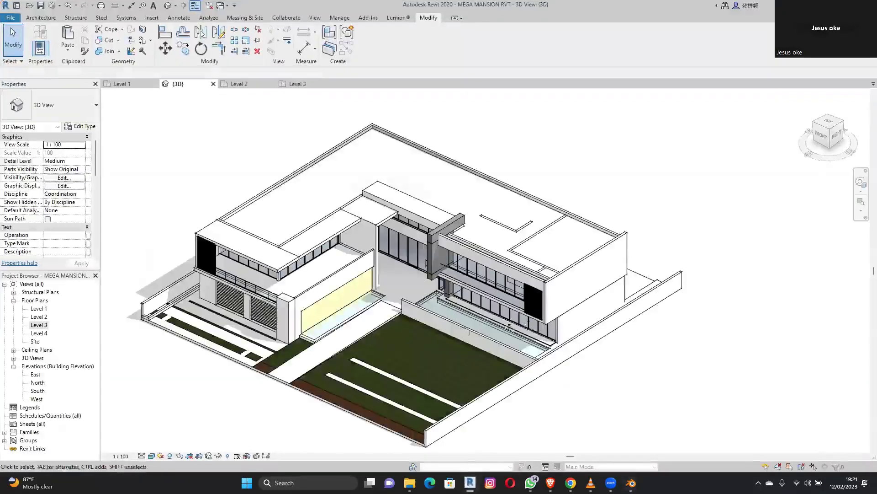
scroll(434, 324, down, 3)
shift+middle_drag(433, 324, 480, 307)
scroll(480, 307, up, 2)
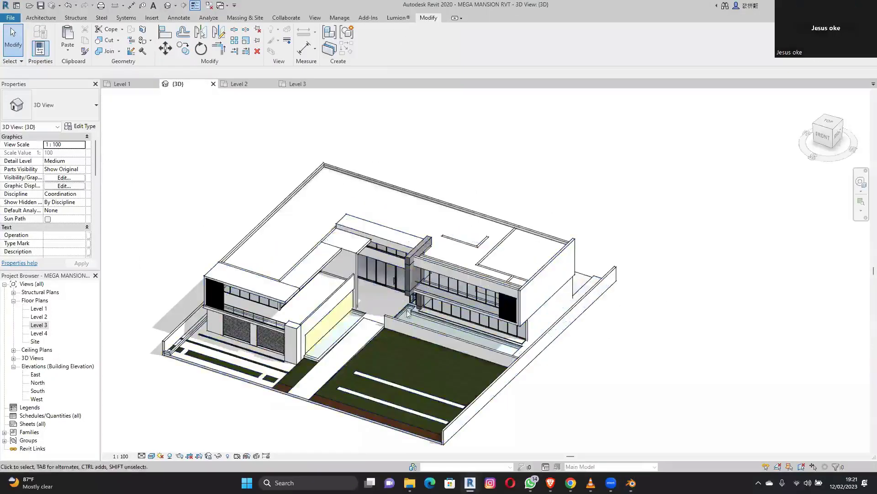
shift+middle_drag(408, 313, 598, 353)
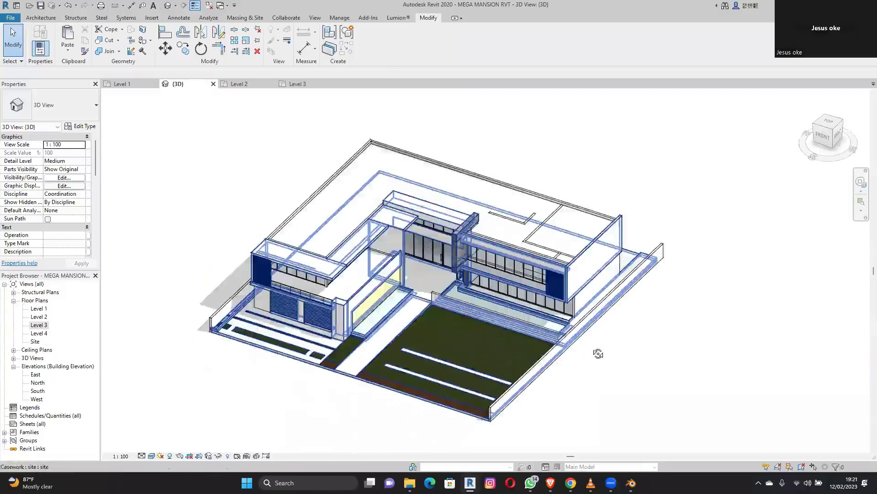
scroll(598, 353, down, 3)
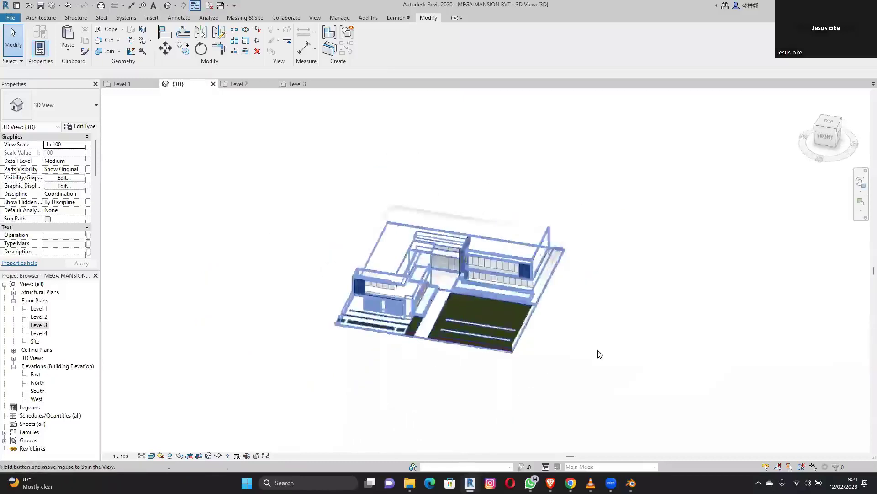
scroll(573, 343, up, 3)
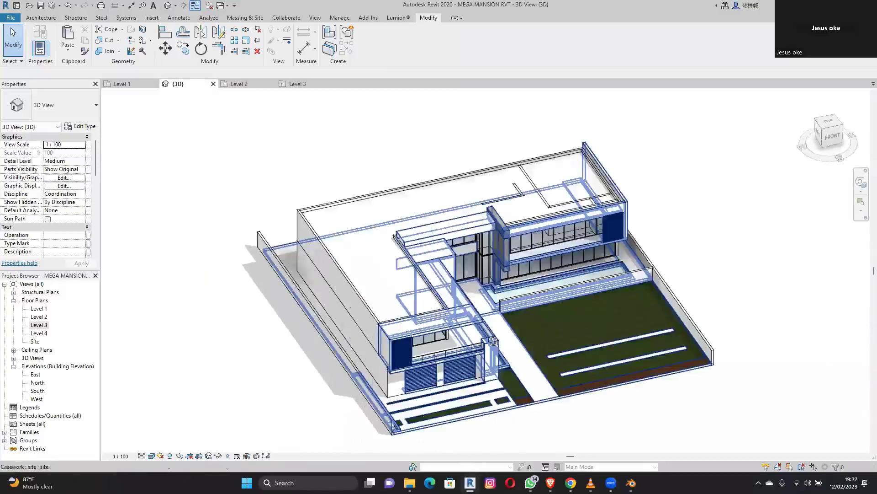
scroll(494, 341, down, 3)
shift+middle_drag(493, 341, 368, 344)
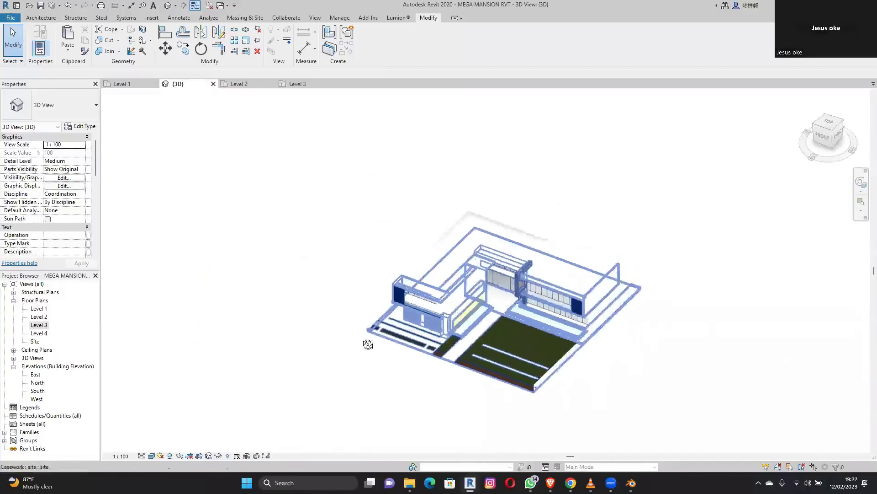
mouse_move(530, 342)
shift+middle_down()
mouse_move(523, 344)
mouse_move(634, 338)
mouse_move(531, 347)
shift+middle_up()
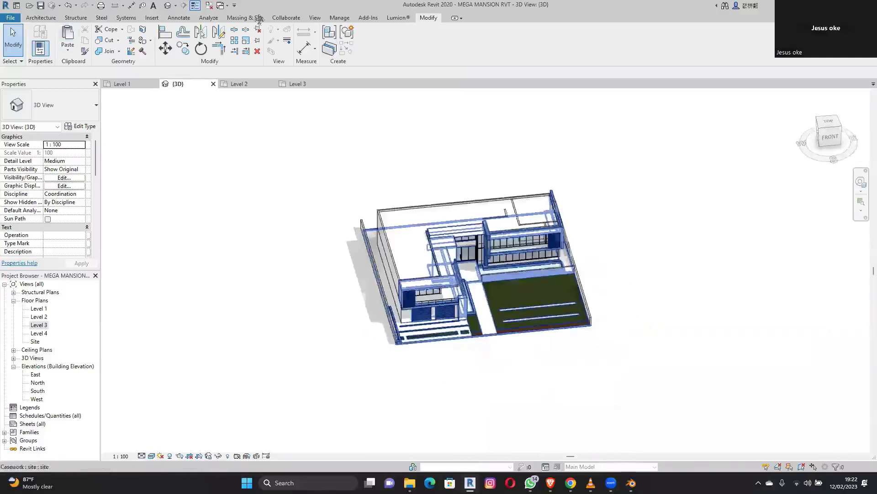
Open the in-place casework model of the site for editing and start a new extrusion.
click(375, 36)
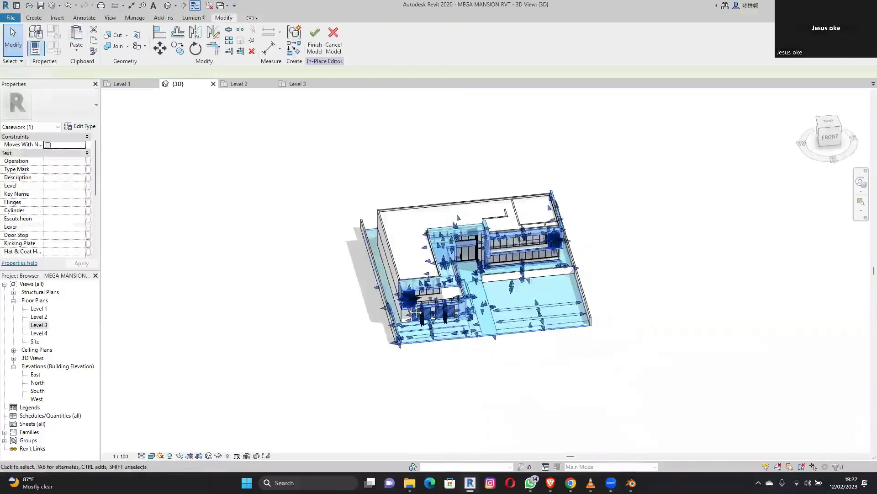
click(33, 17)
click(75, 39)
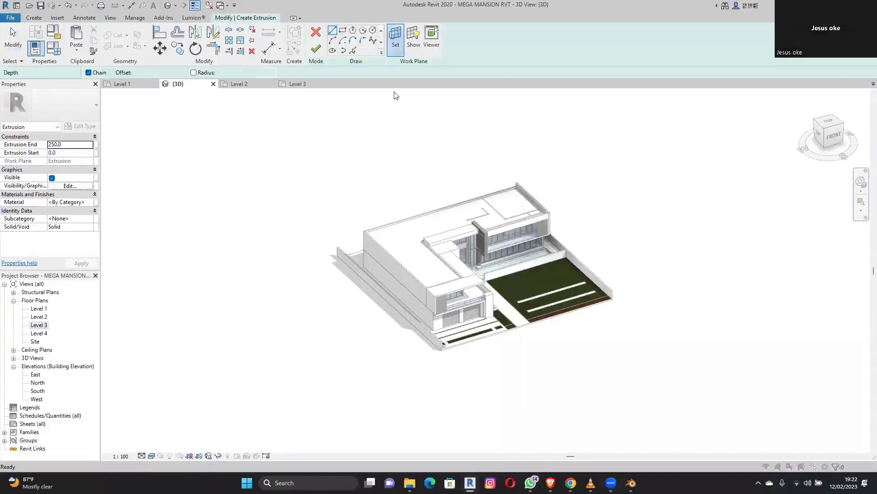
Set the extrusion's work plane by picking the outer face of the boundary wall on the garage side.
click(396, 39)
click(376, 250)
click(411, 292)
mouse_move(513, 343)
shift+middle_down()
mouse_move(589, 323)
mouse_move(523, 335)
shift+middle_up()
scroll(517, 313, up, 5)
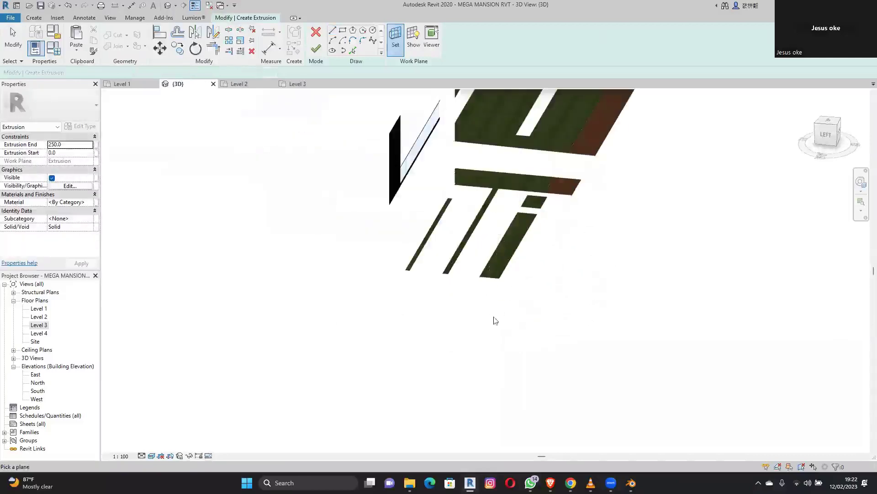
click(493, 299)
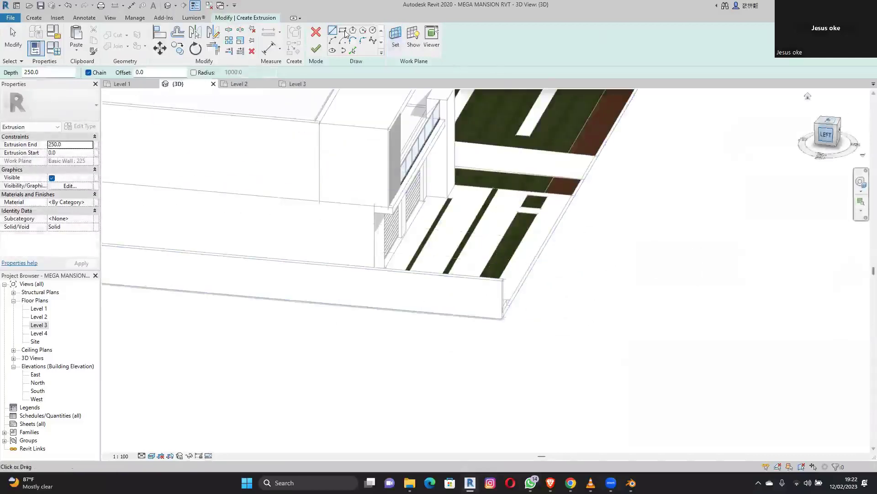
Sketch a long, thin rectangle extending outward from the front end of the boundary wall's base and finish the extrusion.
click(344, 31)
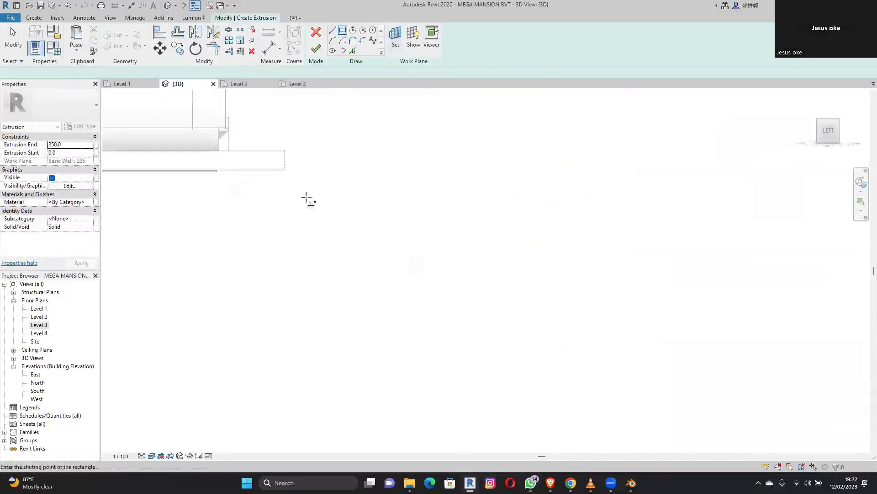
middle_drag(277, 165, 372, 218)
scroll(347, 219, up, 5)
click(447, 255)
middle_drag(754, 272, 610, 262)
click(720, 258)
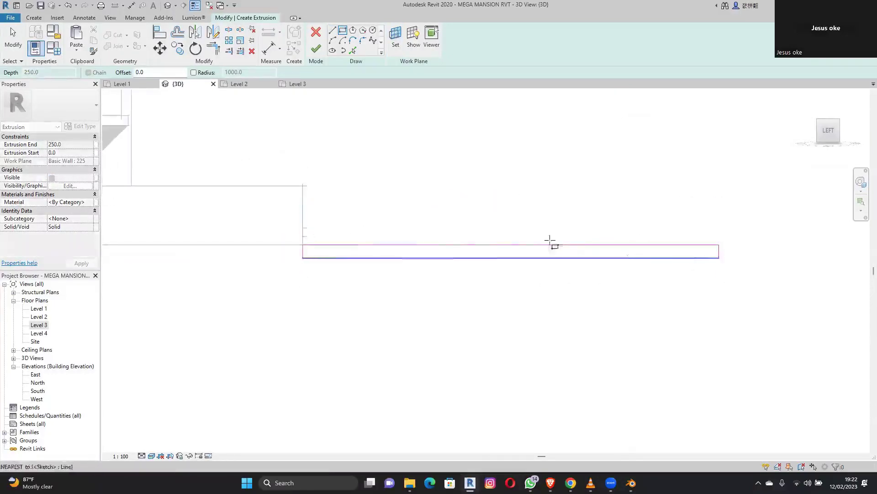
key(Escape)
key(Escape)
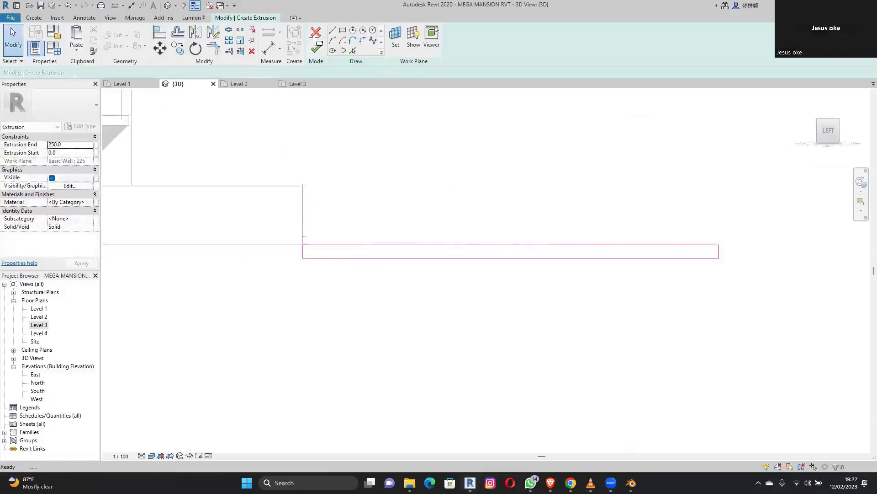
click(316, 48)
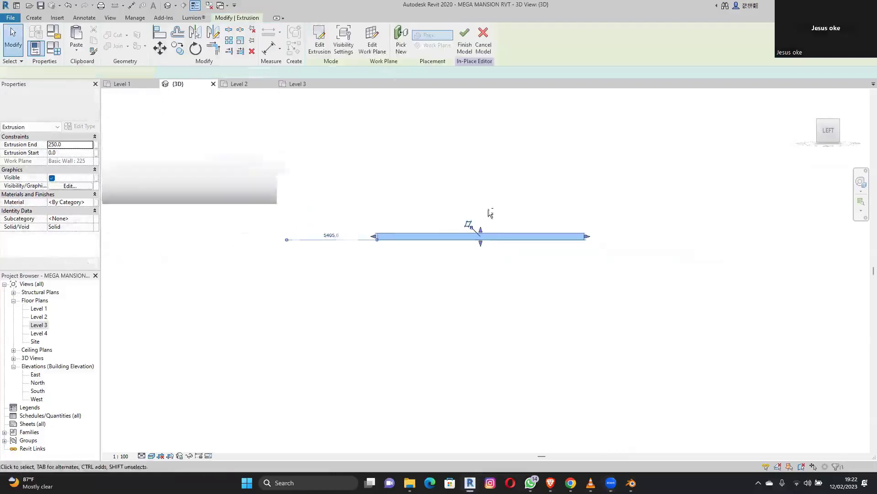
Stretch the extrusion across the site's frontage, past both sides, to an end of about 23325.3 and a start of about -57012.4.
shift+middle_drag(404, 244, 523, 248)
shift+middle_drag(413, 273, 401, 262)
scroll(278, 302, down, 2)
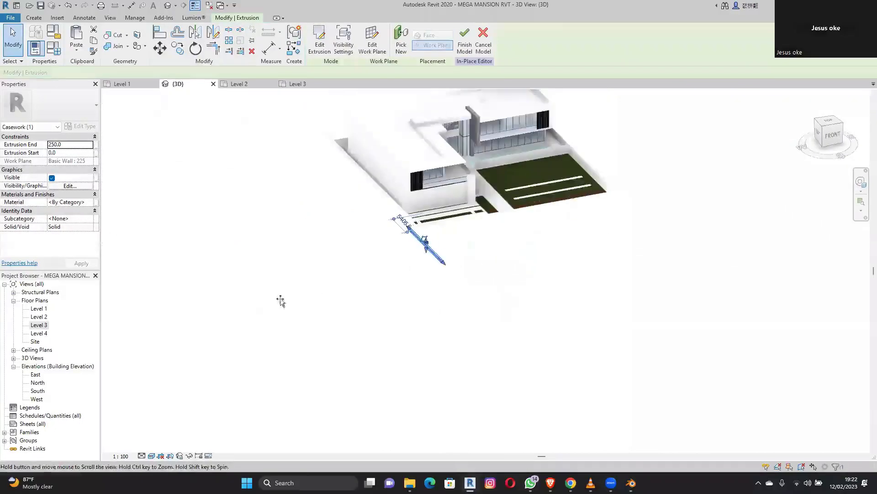
scroll(329, 292, down, 1)
click(407, 274)
scroll(408, 274, up, 2)
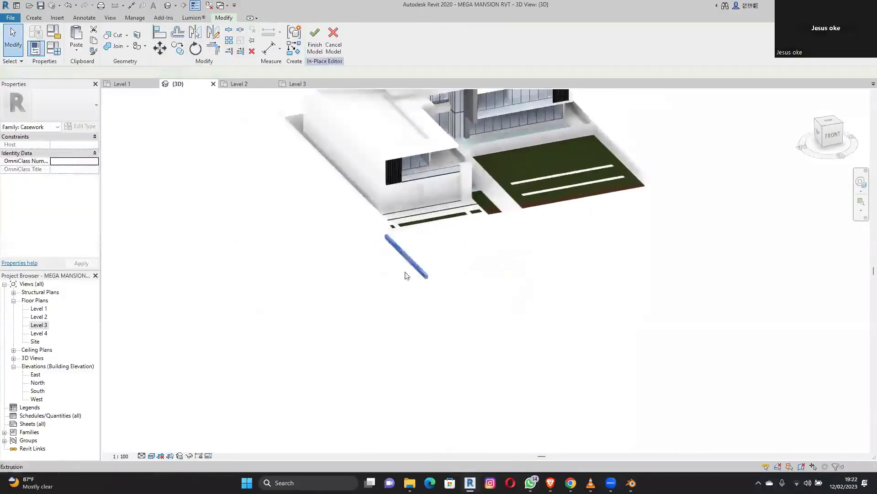
drag(624, 226, 634, 247)
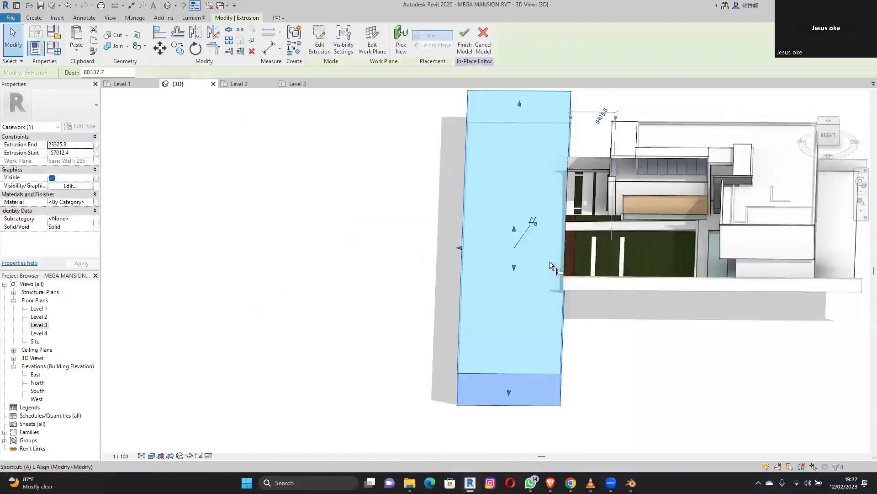
Align the top face of the extrusion with the top surface of the brown strip at the site's front.
key(Escape)
scroll(544, 259, up, 1)
key(a)
key(l)
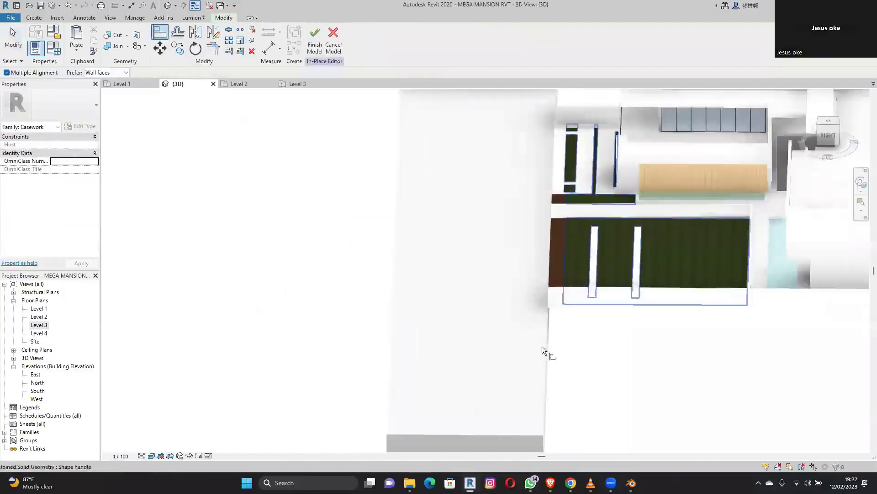
scroll(530, 345, up, 2)
click(549, 274)
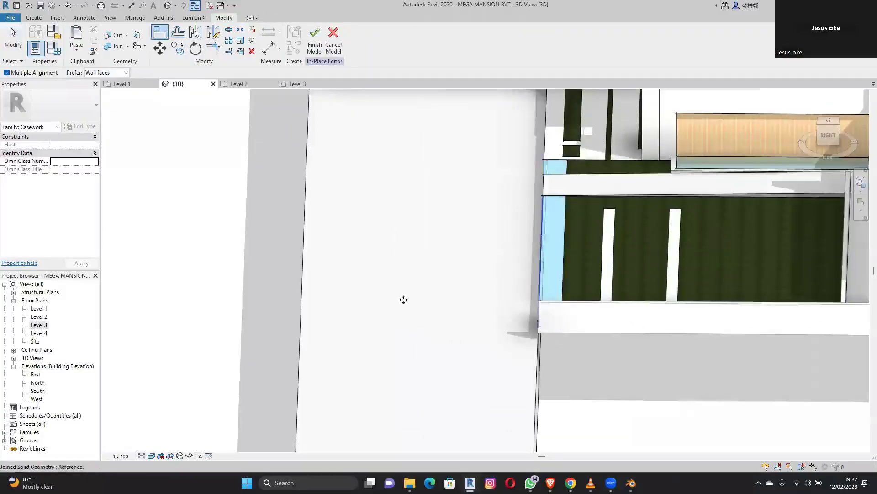
scroll(543, 265, down, 2)
click(404, 300)
scroll(92, 206, down, 2)
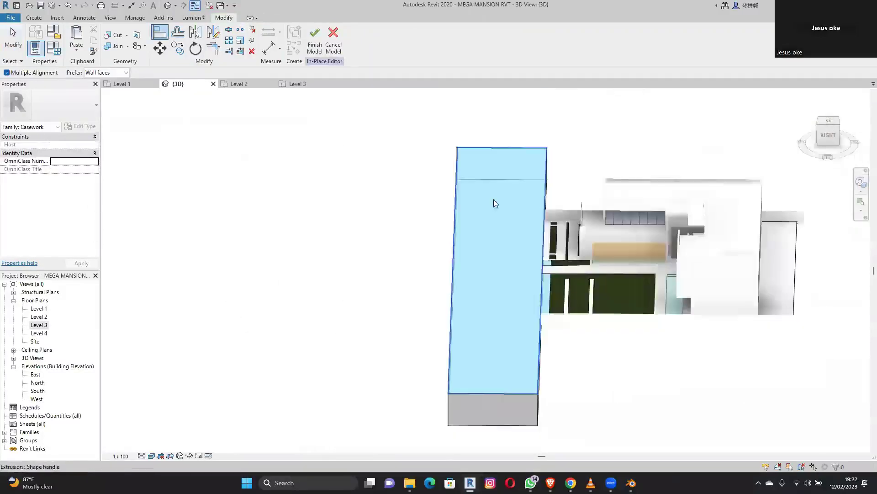
key(Escape)
Assign the 默认 material to the frontage extrusion and finish the in-place model.
shift+middle_drag(493, 199, 301, 208)
click(289, 208)
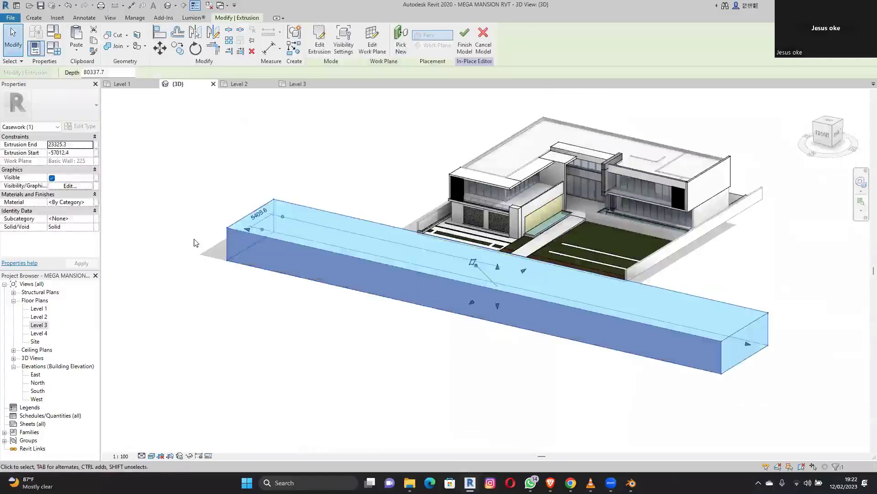
click(95, 202)
scroll(212, 338, up, 1)
scroll(213, 338, down, 4)
click(187, 254)
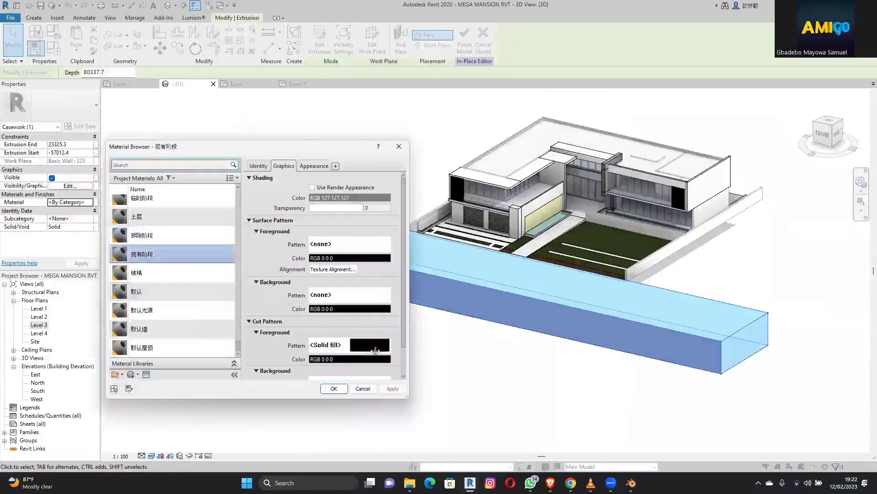
click(188, 292)
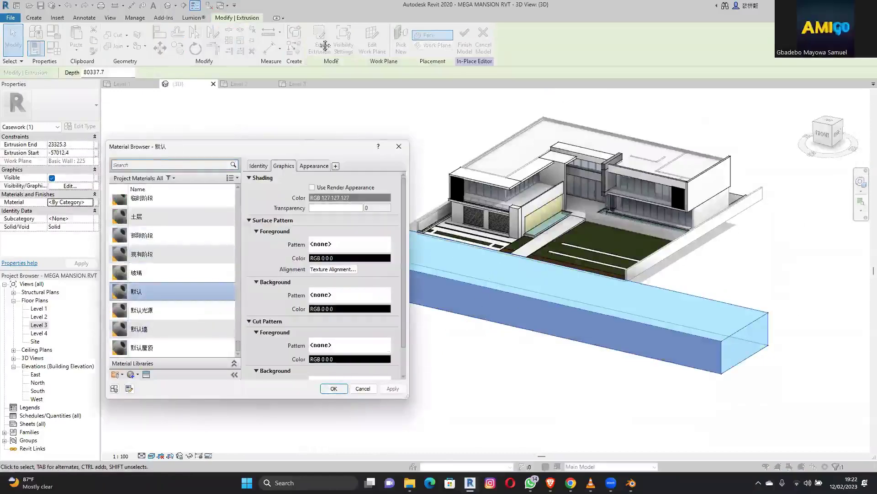
key(Return)
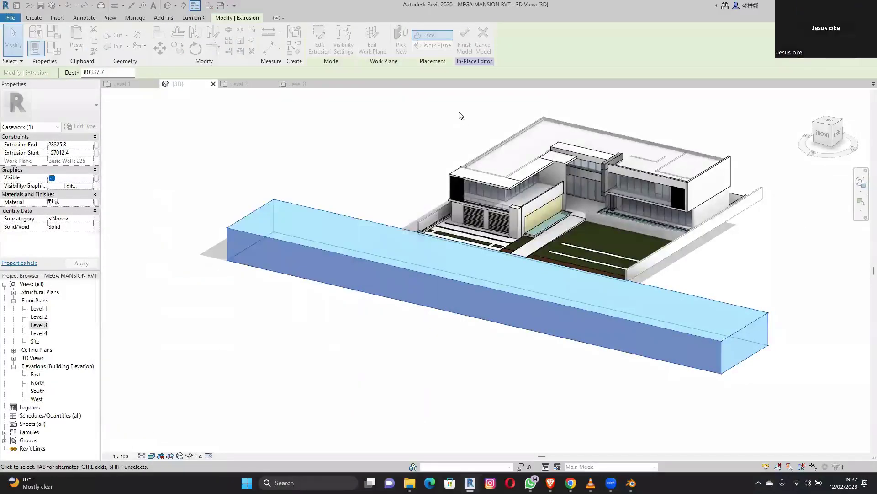
click(465, 42)
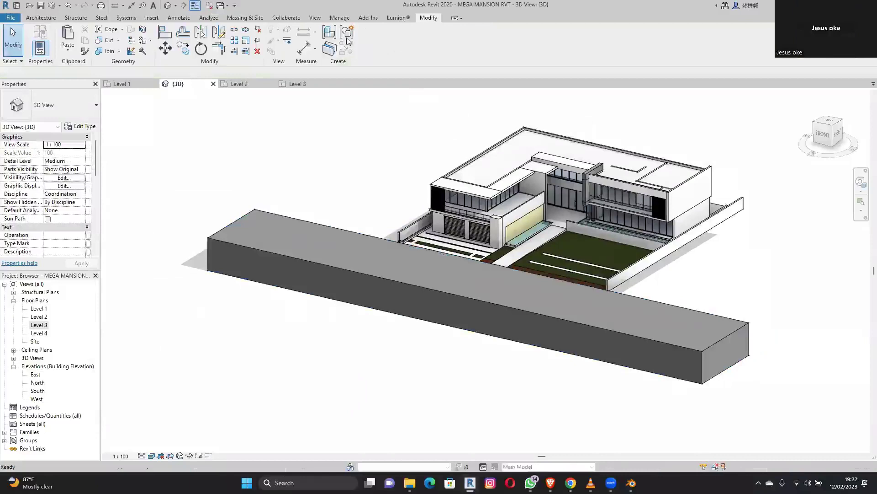
Export the 3D view through Lumion as a COLLADA file named MEGA MANSION T. in the mega mansion 1 folder.
click(399, 19)
click(118, 40)
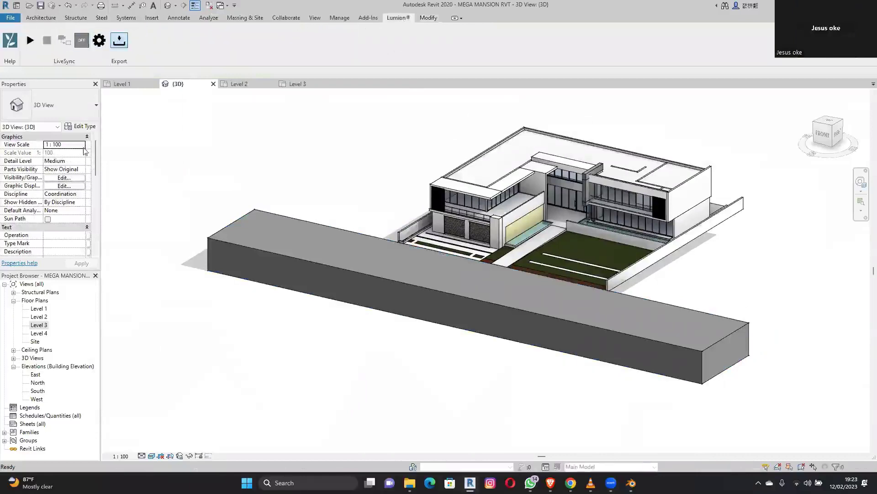
click(78, 146)
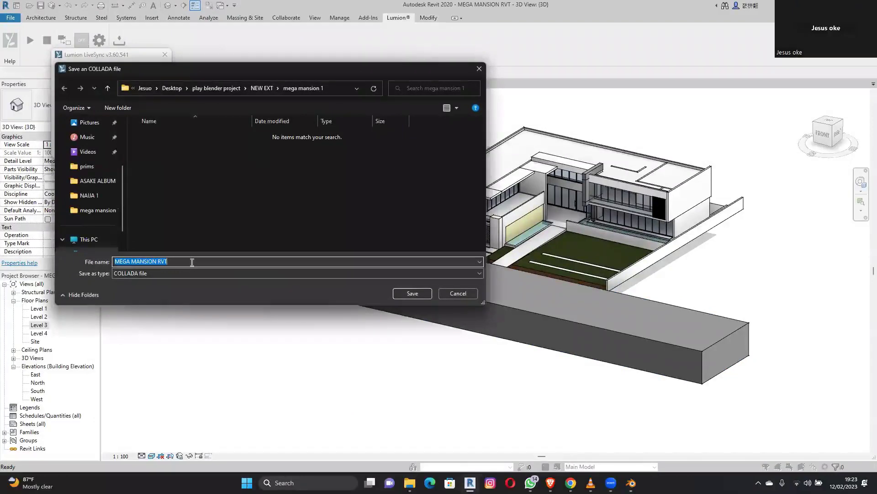
text(MEGA MANSION)
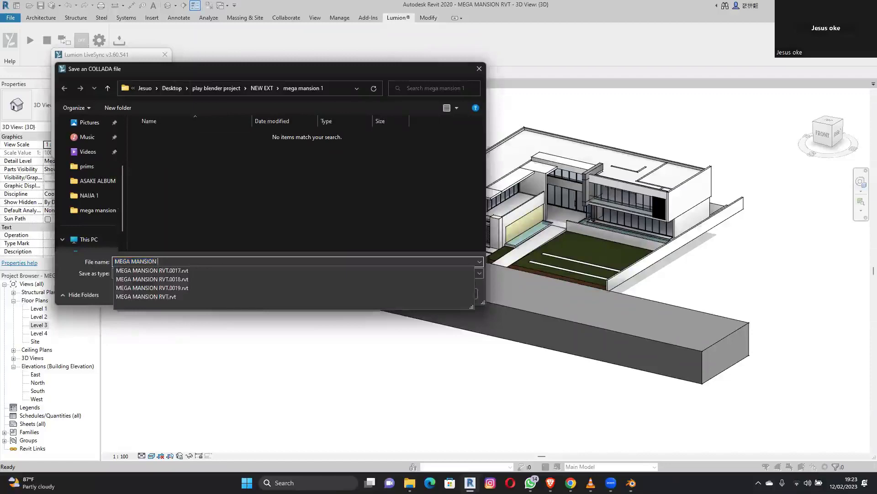
text( T.)
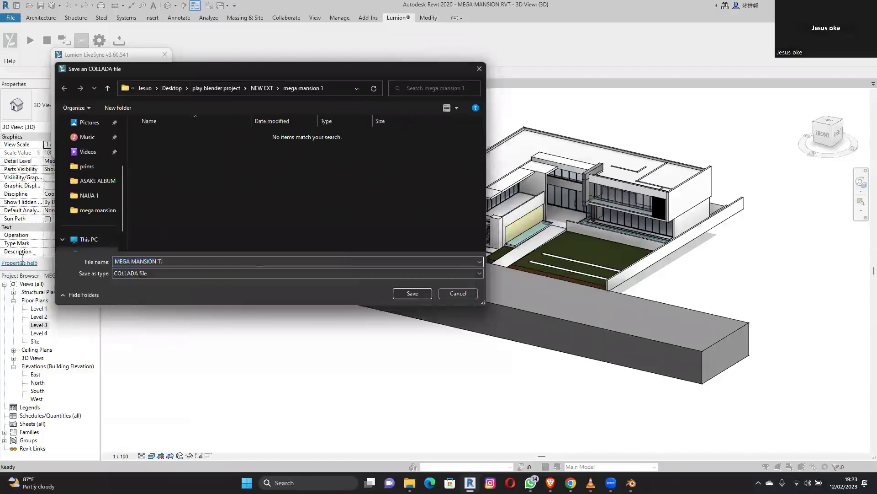
key(ctrl+a)
click(428, 295)
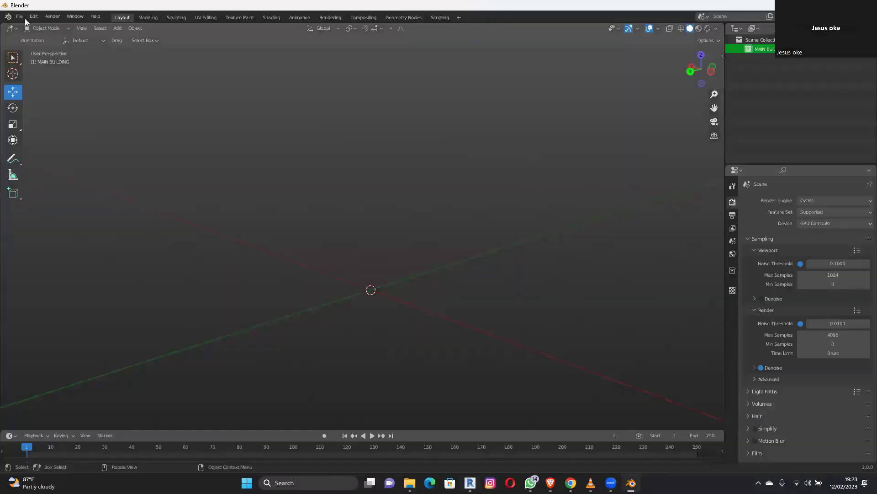
Switch to Blender and import the MEGA MANSION T COLLADA file from the play blender project, NEW EXT, mega mansion 1 folder.
key(alt+Tab)
click(20, 16)
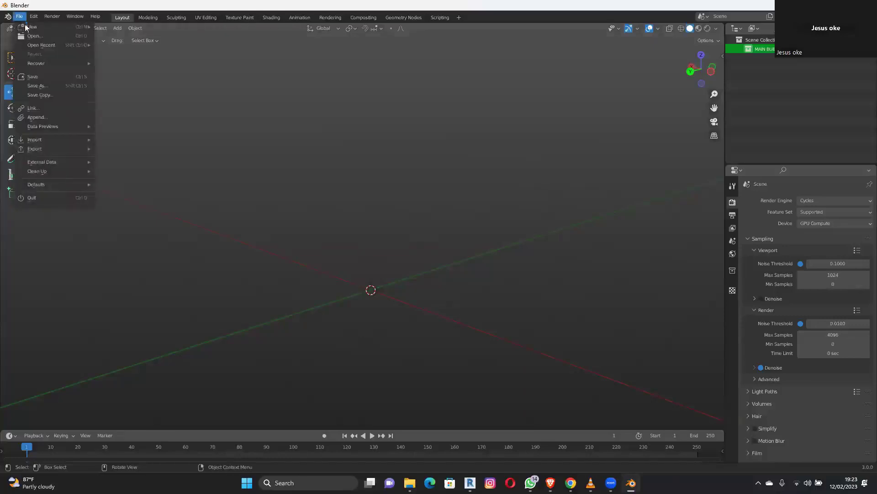
mouse_move(41, 144)
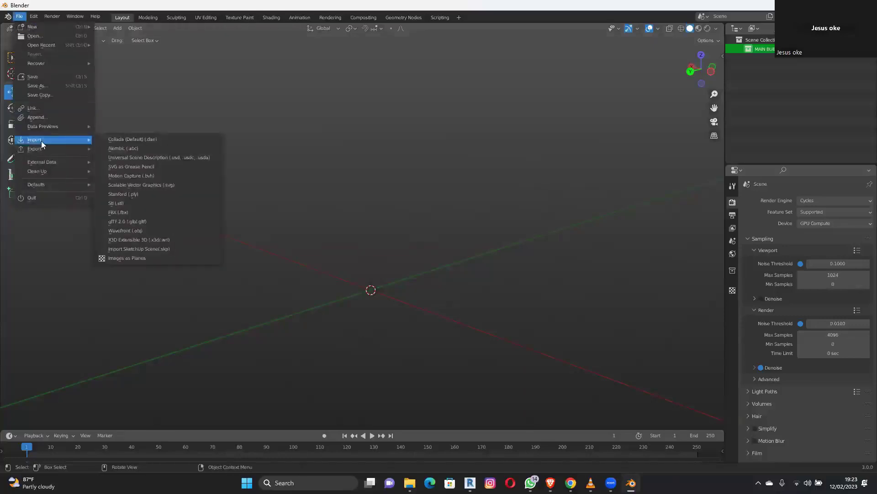
click(124, 139)
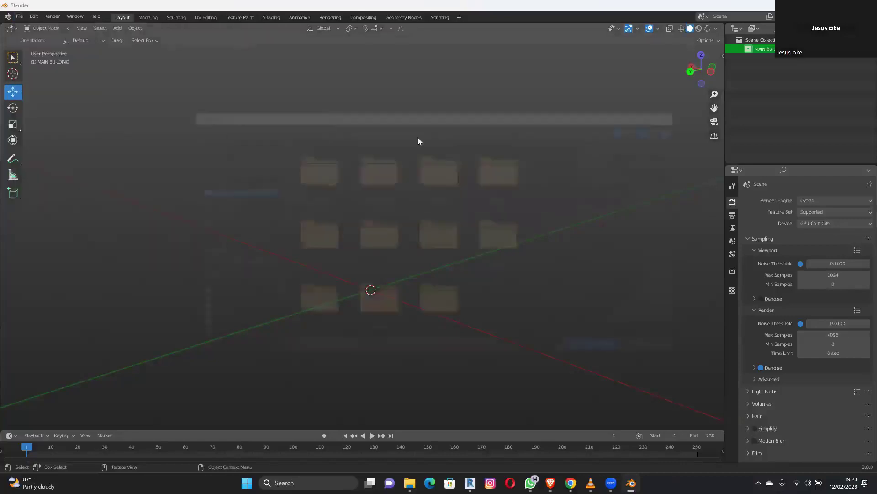
click(189, 178)
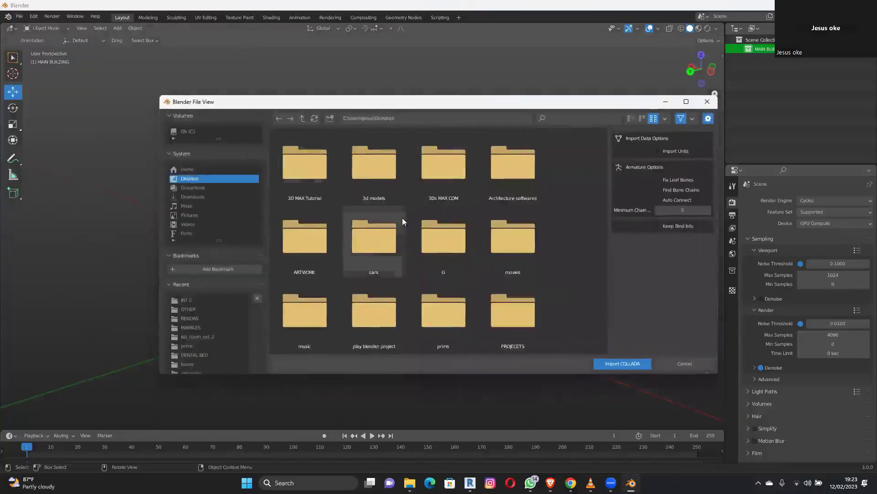
scroll(408, 233, down, 1)
double_click(370, 289)
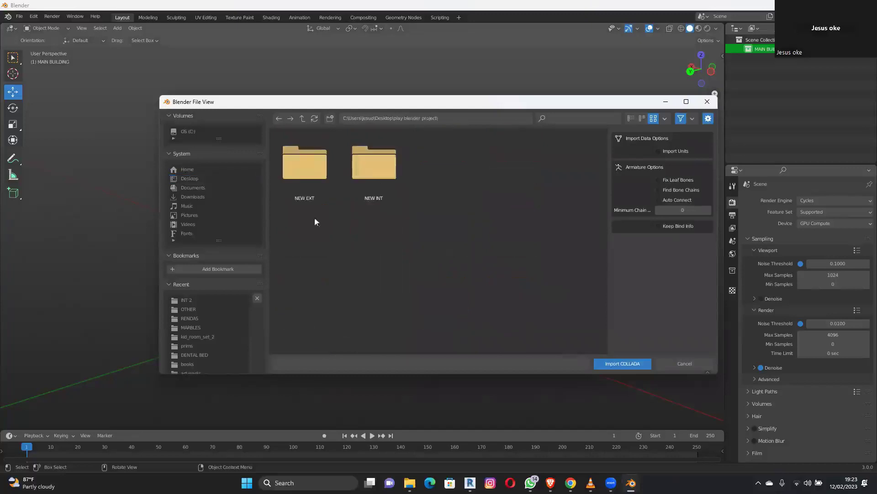
double_click(300, 177)
double_click(456, 180)
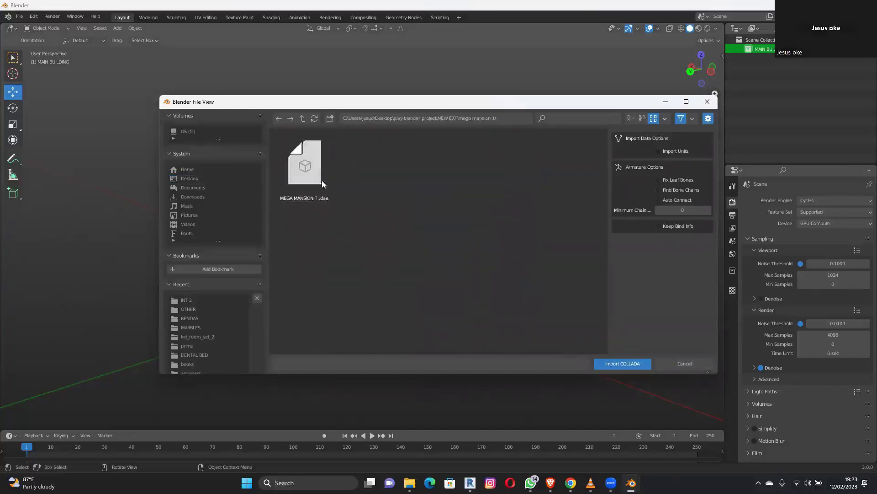
double_click(317, 175)
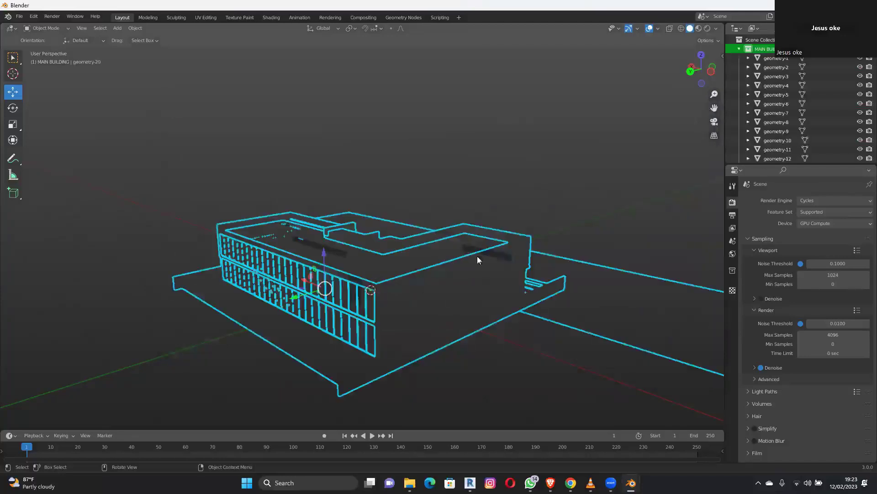
Deselect the imported geometry, collapse the MAIN BUILDING collection and inspect the model in the viewport.
scroll(619, 231, down, 4)
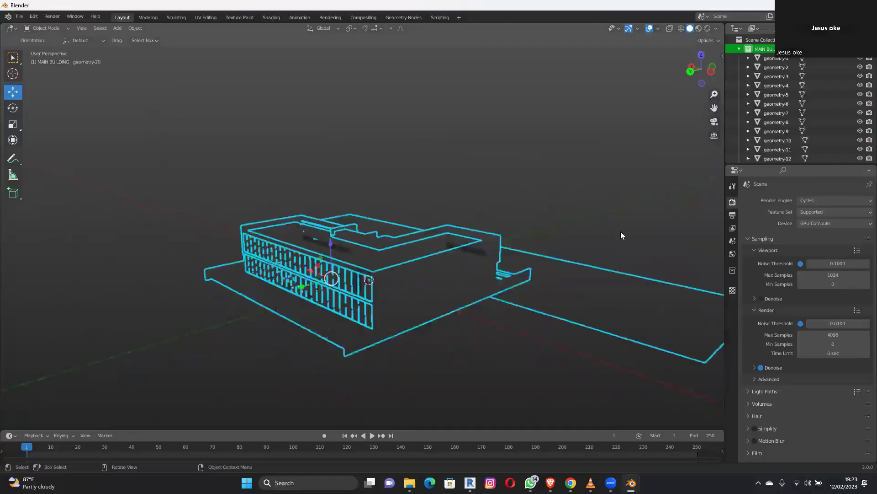
middle_drag(792, 84, 786, 85)
click(768, 85)
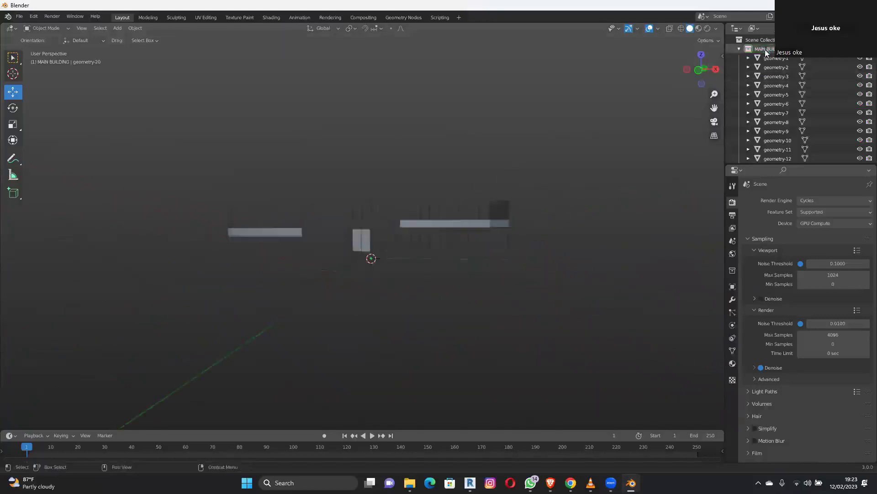
click(738, 49)
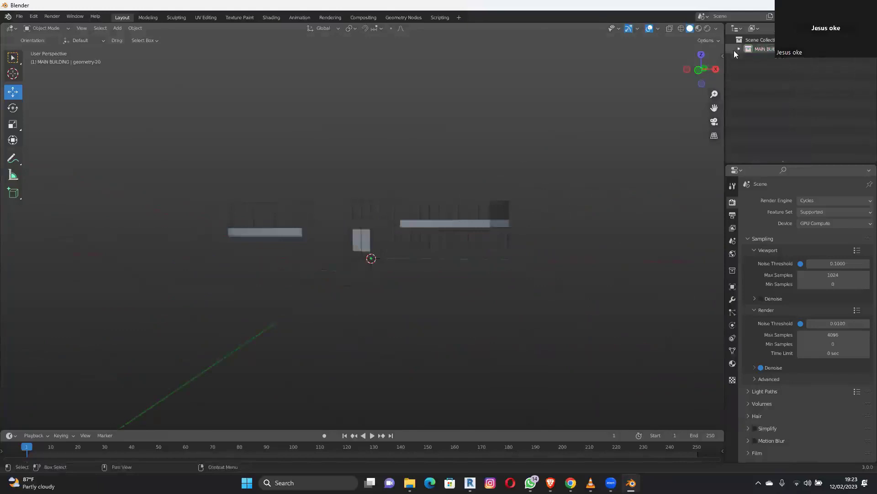
middle_drag(525, 236, 425, 257)
middle_drag(468, 221, 350, 136)
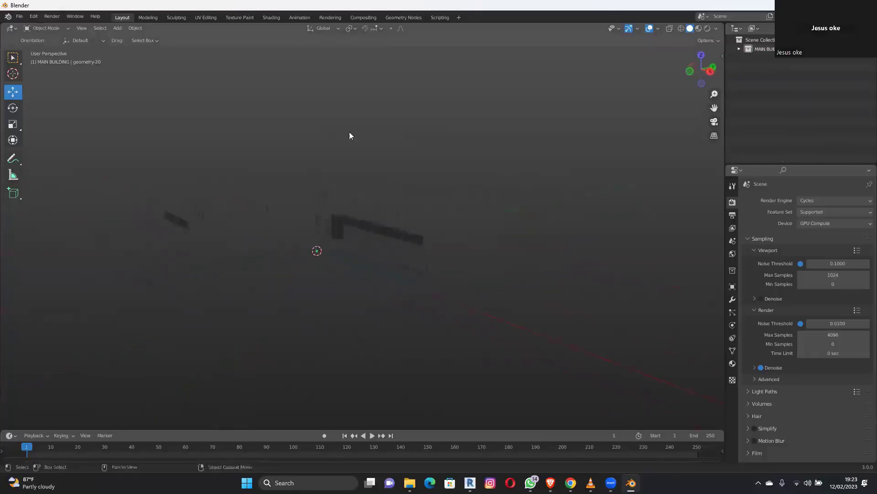
Save the Blender file as MEGA MANSION T in the play blender project, NEW EXT, mega mansion 1 folder.
key(ctrl+s)
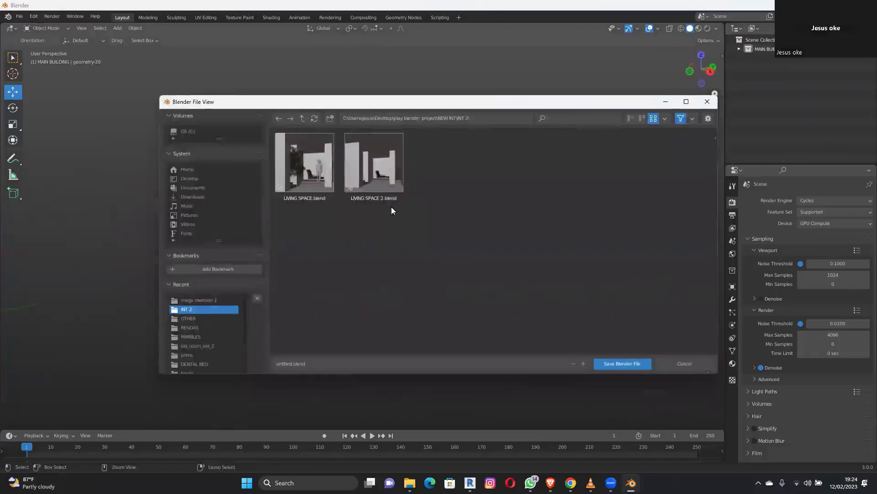
click(302, 119)
click(303, 119)
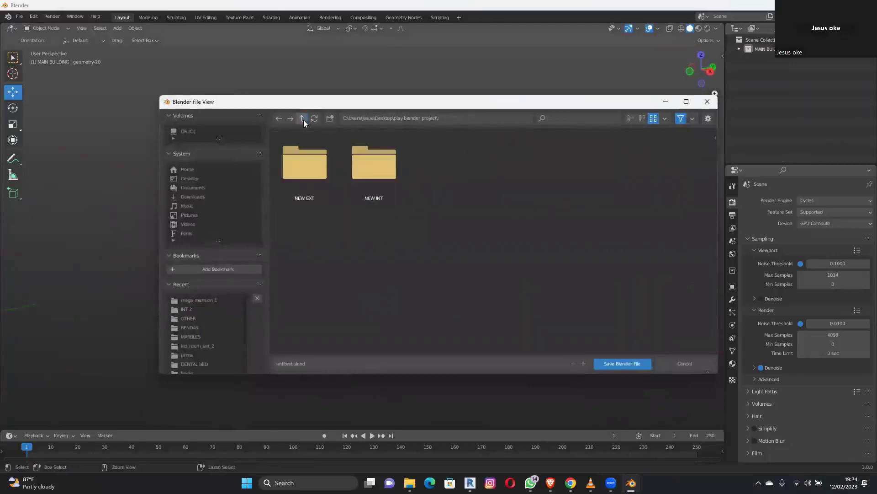
double_click(301, 177)
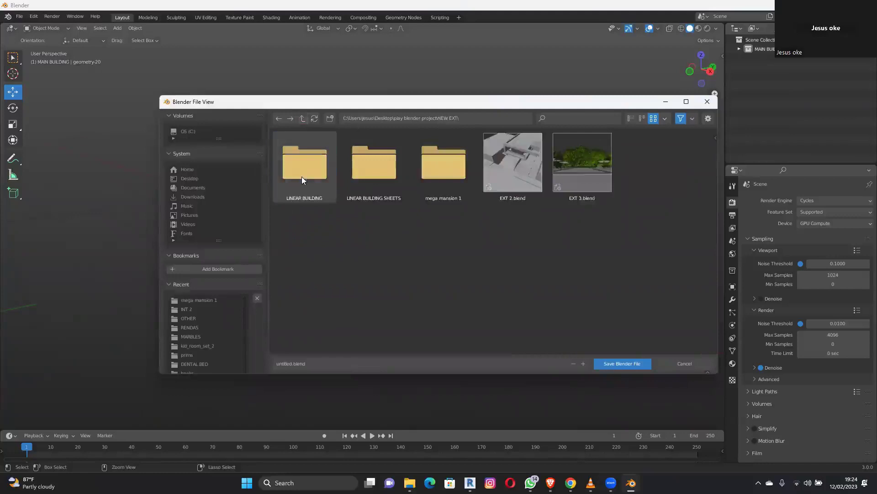
double_click(374, 176)
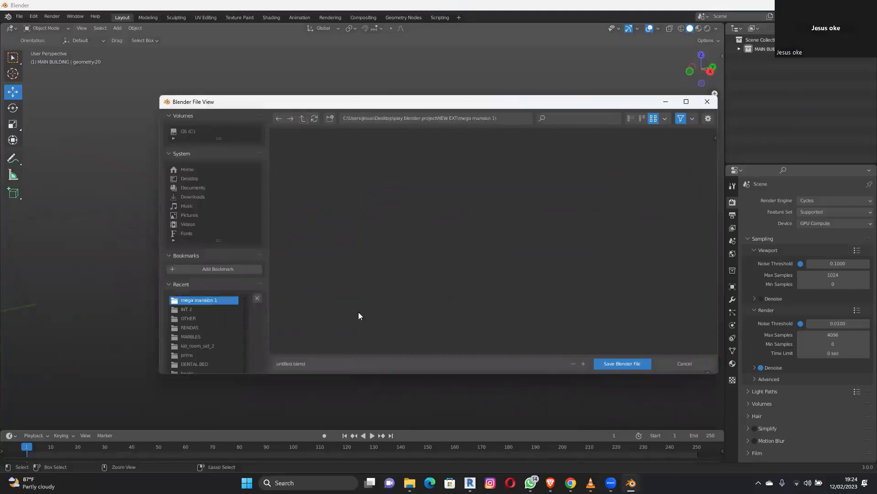
click(376, 363)
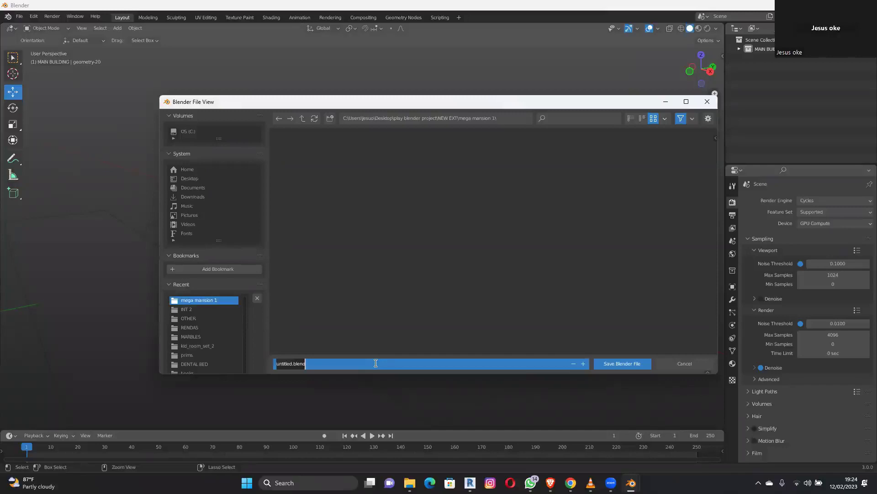
text(MEGA MANSION 1)
key(Return)
Switch to the Shading workspace and inspect the imported mansion's materials and node setup.
middle_drag(344, 232, 480, 254)
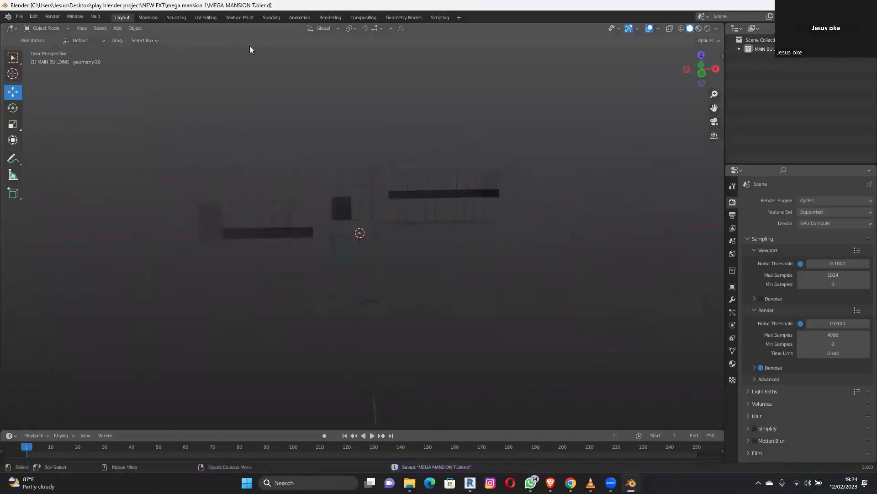
middle_drag(384, 139, 472, 192)
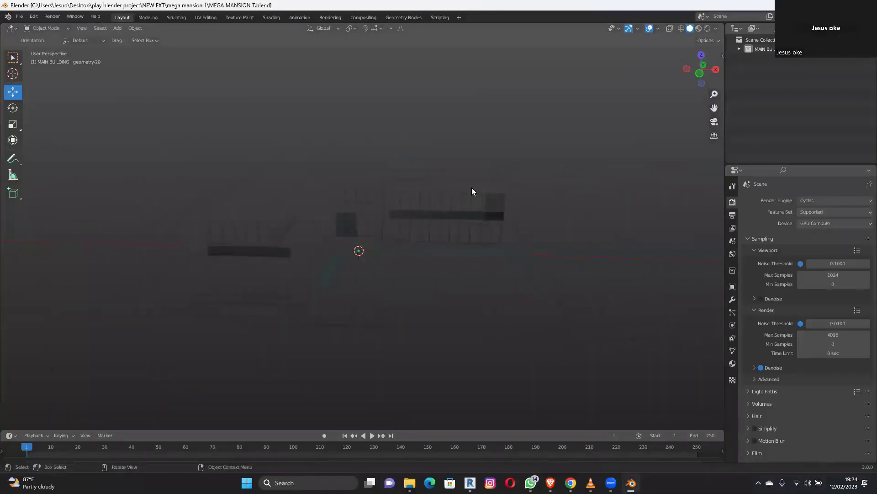
middle_drag(473, 191, 445, 200)
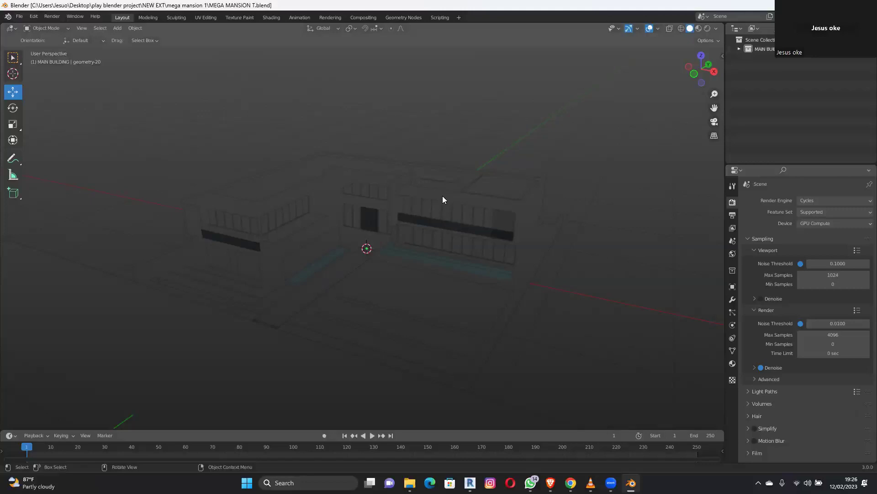
middle_drag(442, 199, 439, 249)
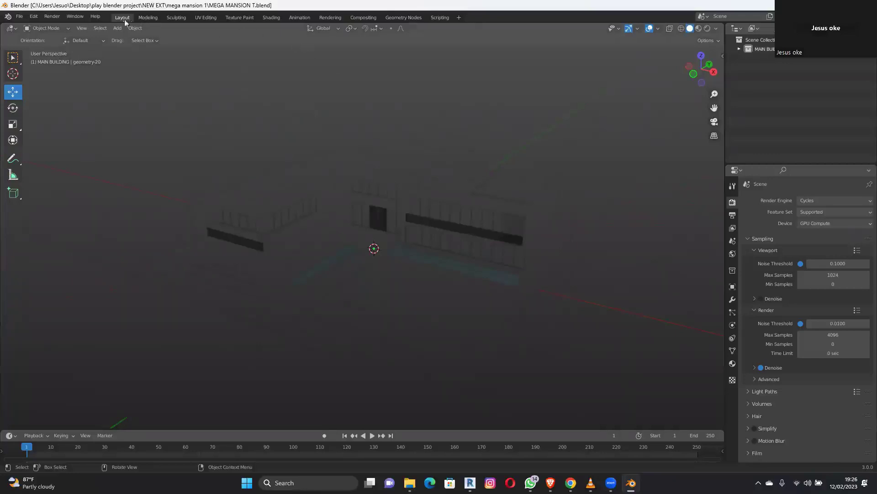
click(276, 18)
scroll(424, 173, down, 6)
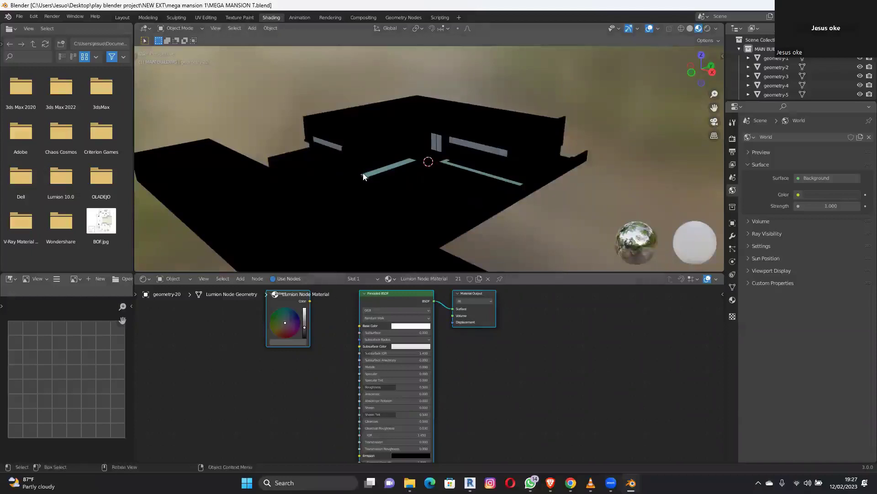
middle_drag(377, 220, 392, 225)
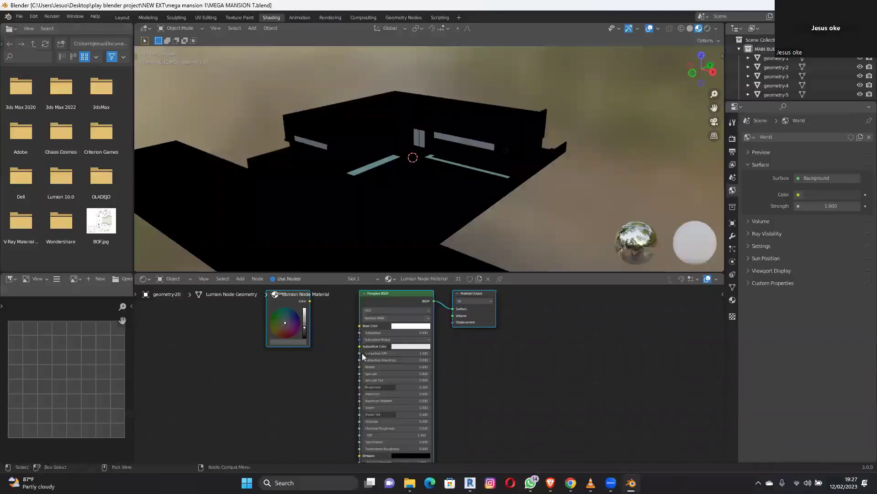
middle_drag(362, 353, 484, 389)
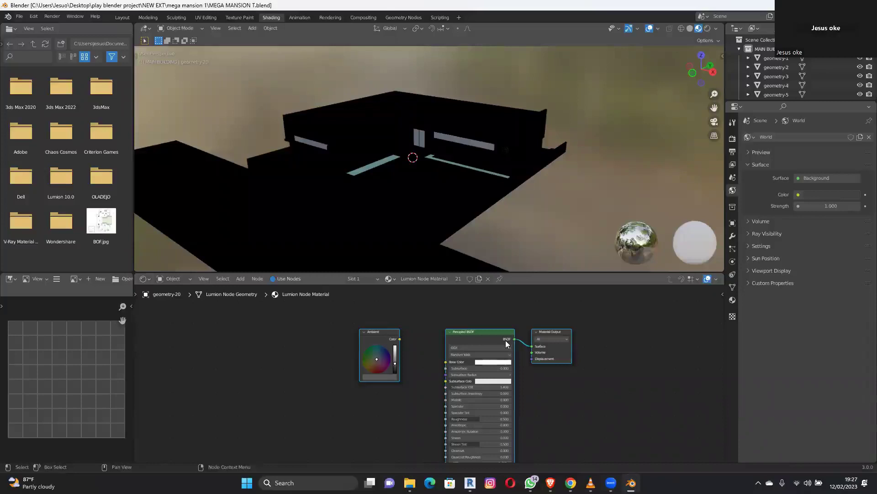
shift+middle_drag(451, 188, 501, 200)
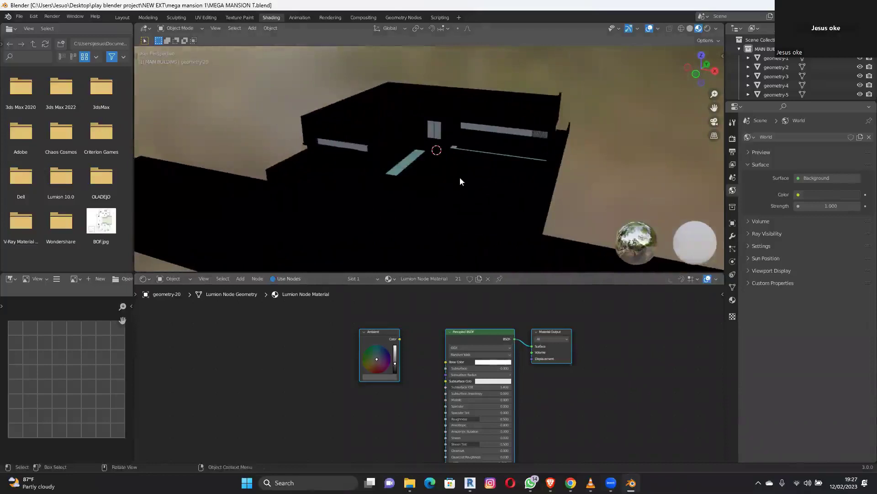
middle_drag(486, 184, 469, 189)
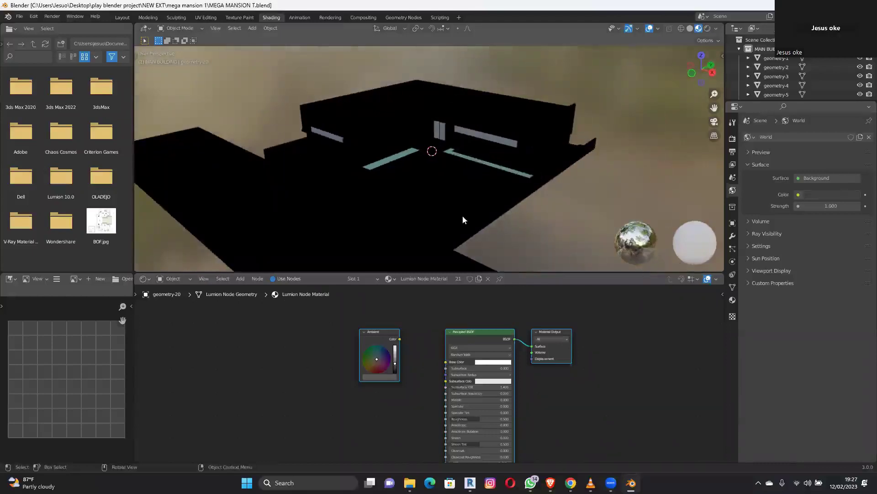
Remove the 默认 material from the long frontage block and give it a new material.
click(733, 299)
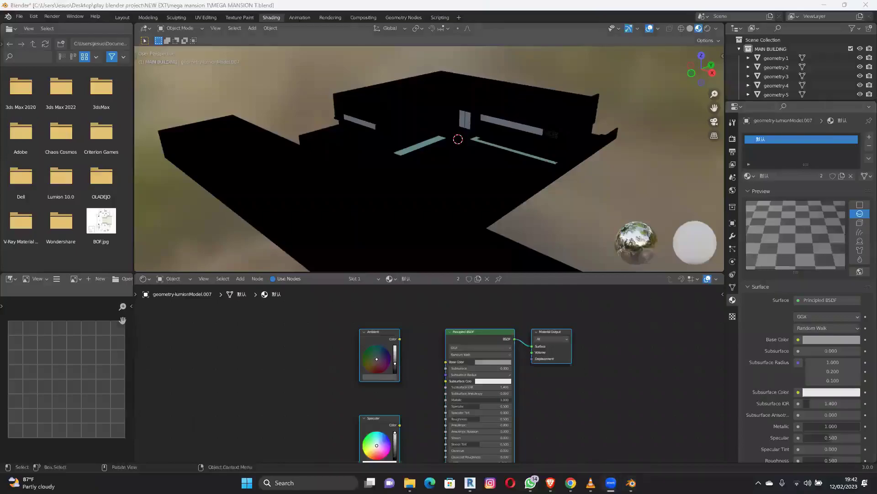
click(353, 224)
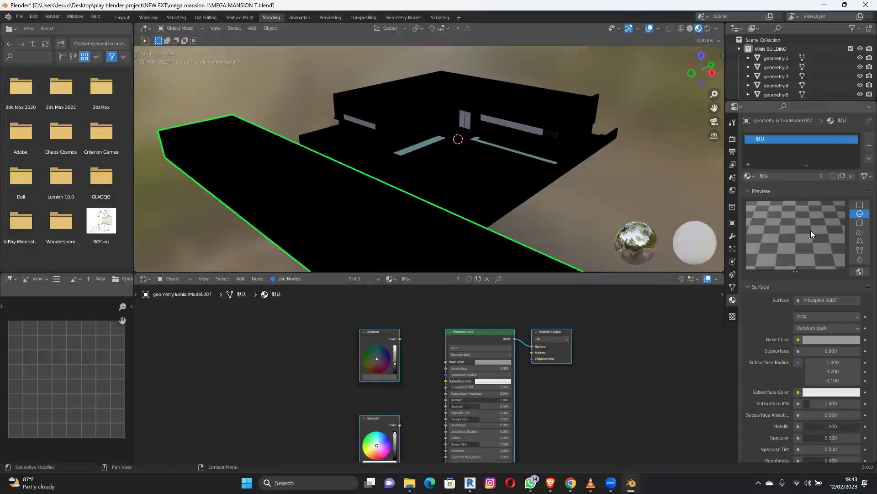
click(864, 147)
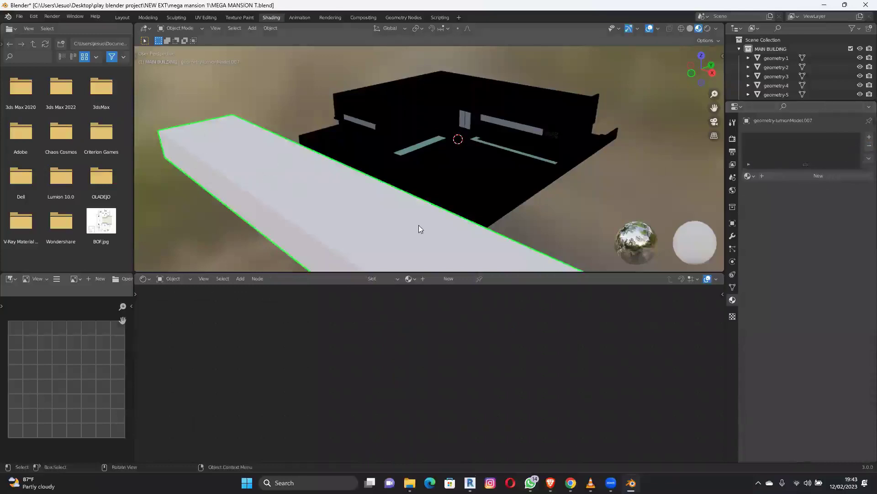
click(819, 175)
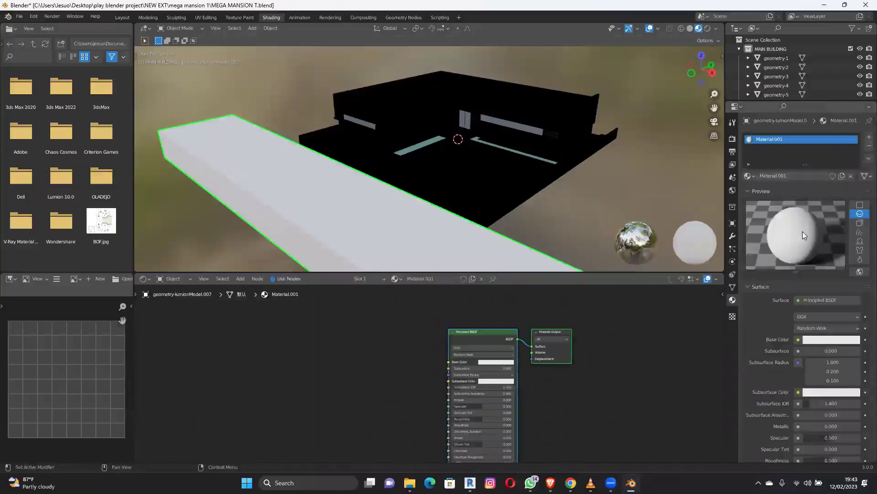
Try darkening the frontage material's base colour to a value of 0.017, and reset it to the default colour.
click(487, 362)
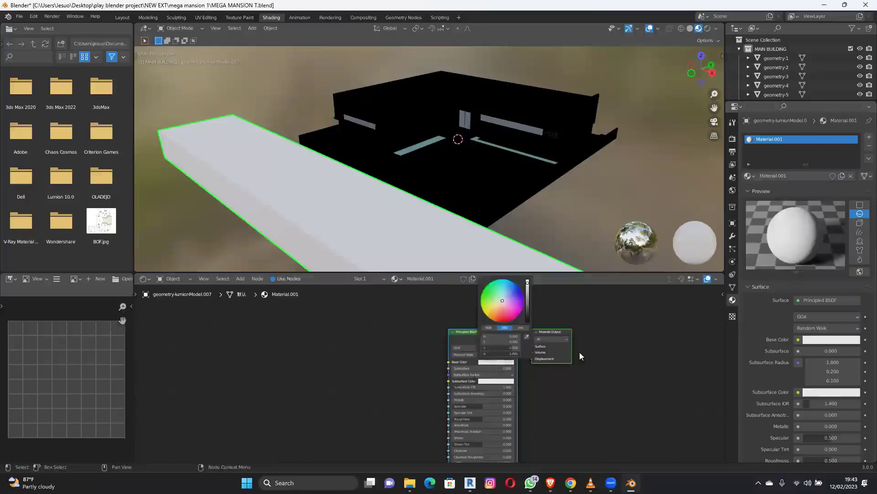
click(832, 339)
mouse_move(853, 214)
mouse_down()
mouse_move(853, 242)
mouse_move(853, 213)
mouse_up()
click(497, 361)
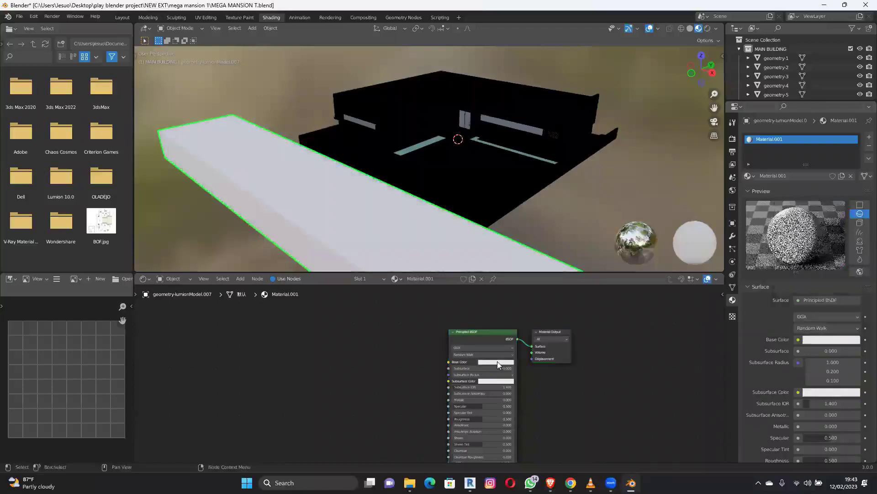
scroll(462, 372, up, 5)
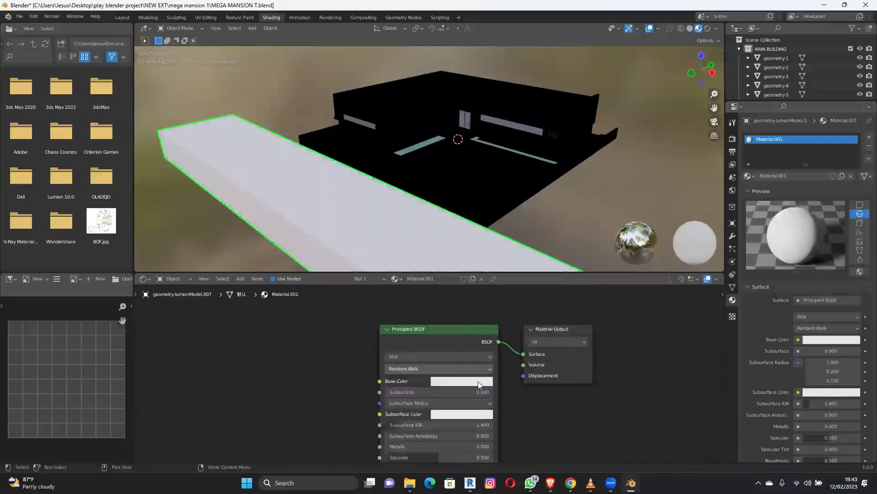
click(475, 384)
drag(557, 184, 557, 268)
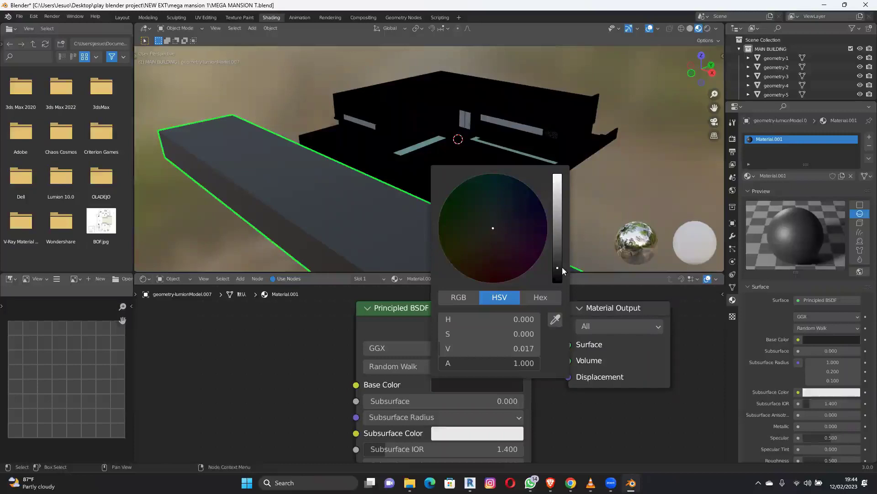
key(BackSpace)
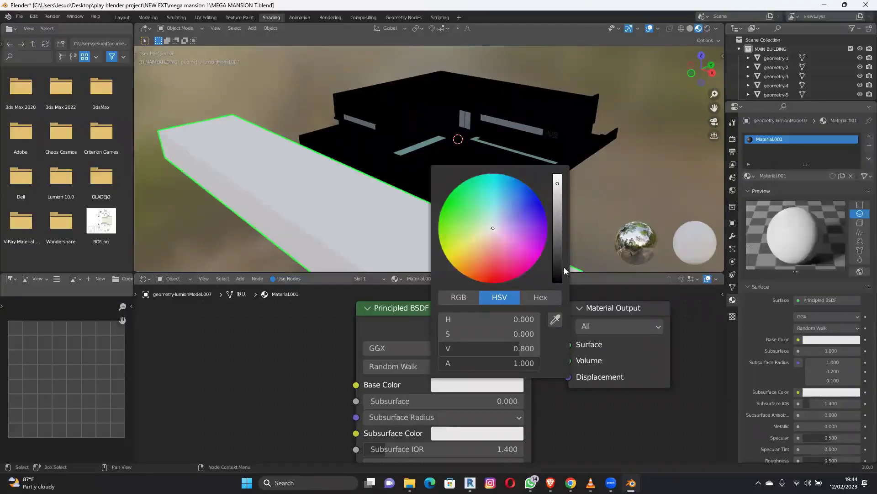
click(613, 185)
Examine the frontage block's new material against the rest of the mansion from several angles.
scroll(486, 191, down, 4)
middle_drag(485, 191, 478, 190)
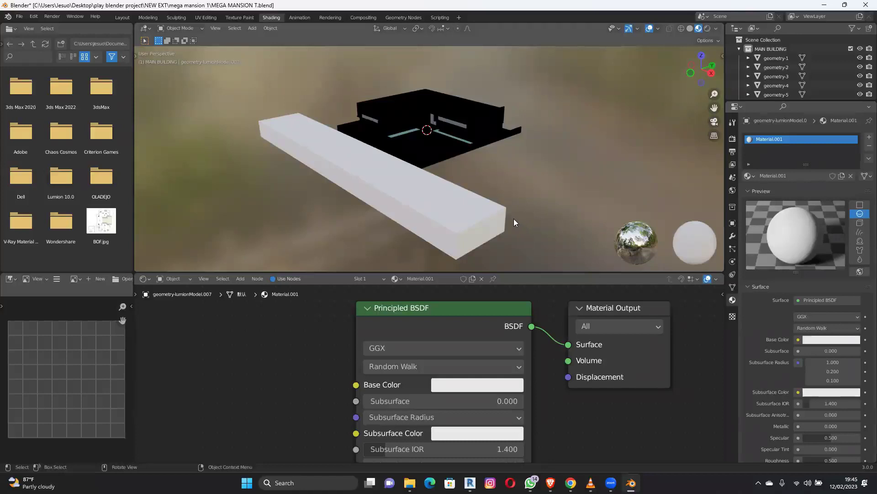
middle_drag(514, 215, 508, 225)
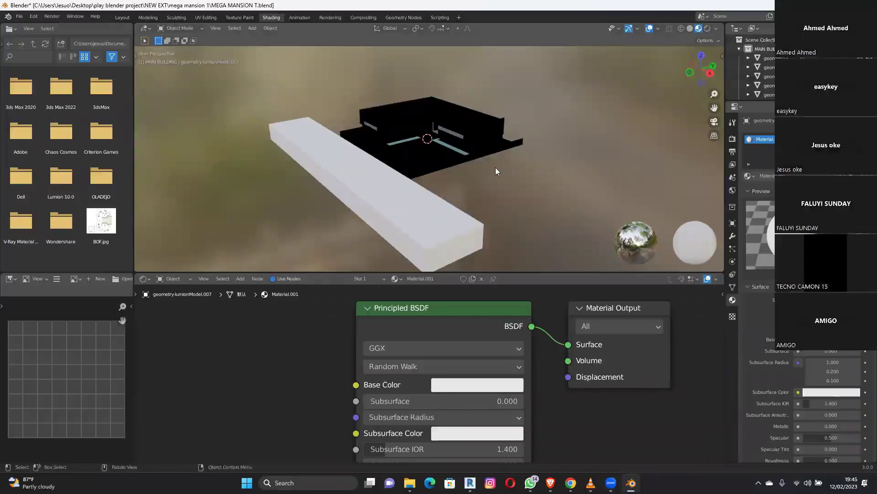
shift+middle_drag(498, 168, 406, 174)
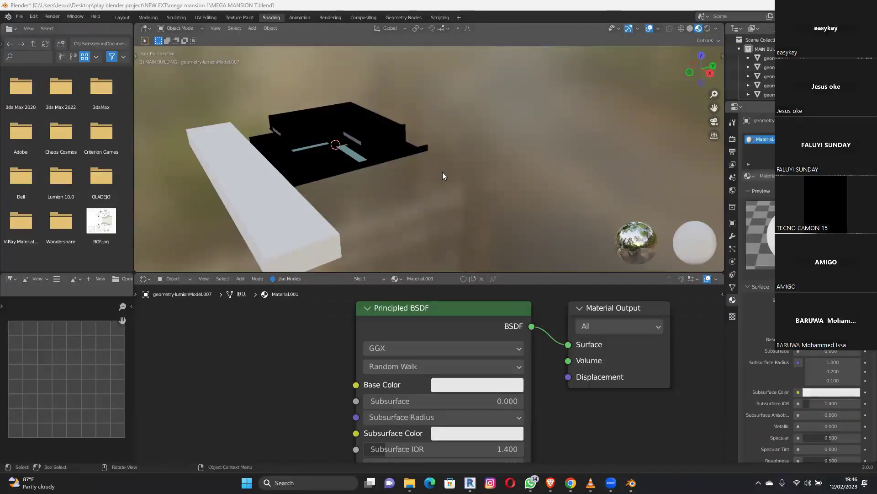
middle_drag(452, 166, 439, 167)
middle_drag(497, 175, 525, 167)
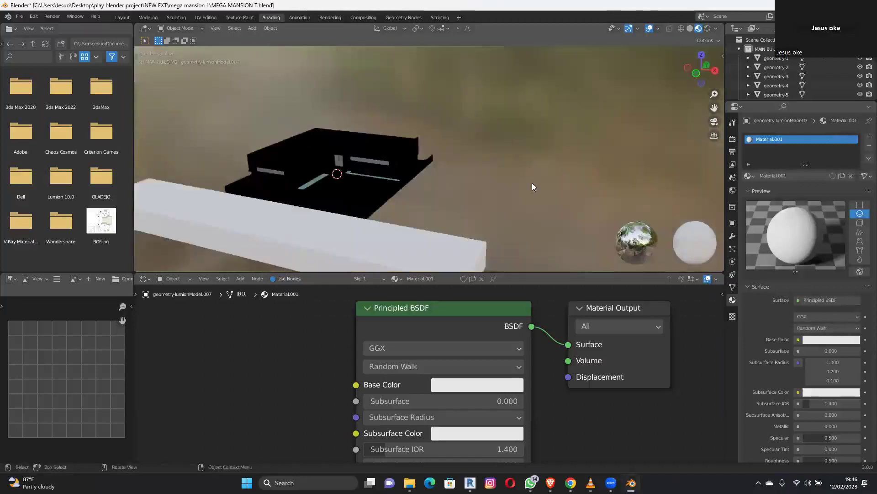
middle_drag(527, 185, 571, 193)
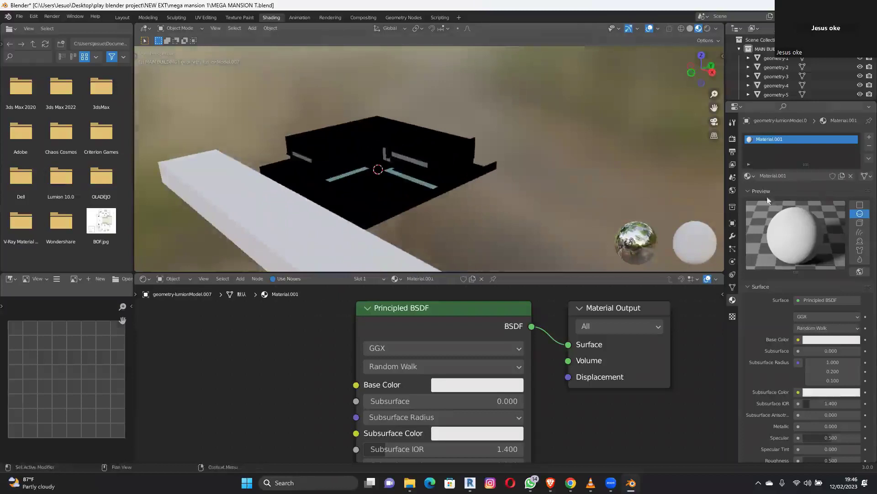
Copy the frontage block's Material.001 and paste its settings onto the white wall material of the mansion.
click(869, 158)
click(819, 168)
middle_drag(394, 170, 414, 169)
scroll(414, 169, up, 4)
shift+middle_drag(407, 204, 414, 182)
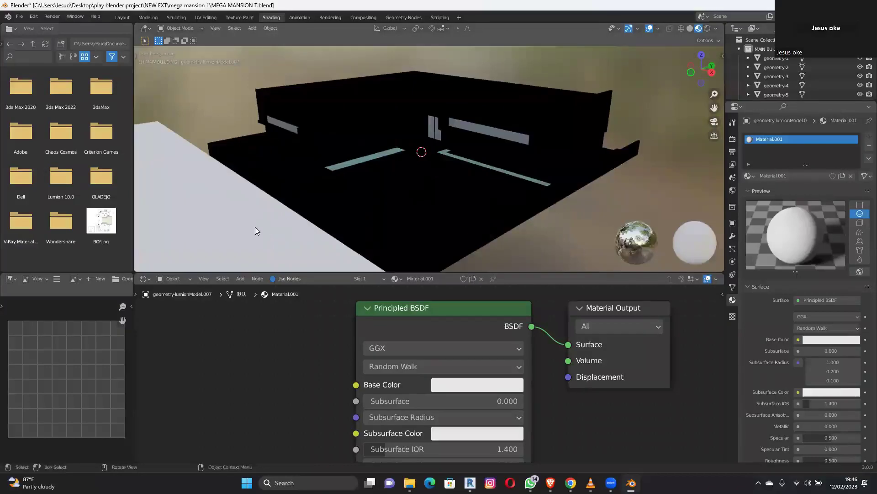
click(472, 231)
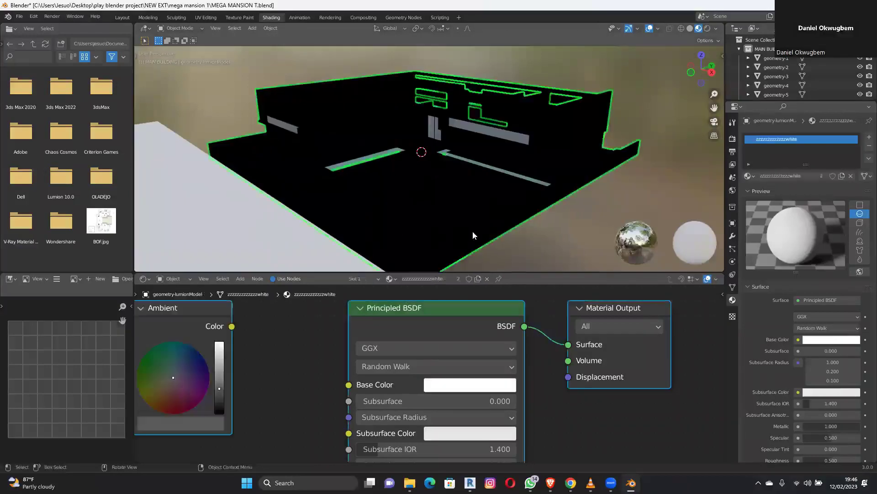
click(865, 159)
click(819, 179)
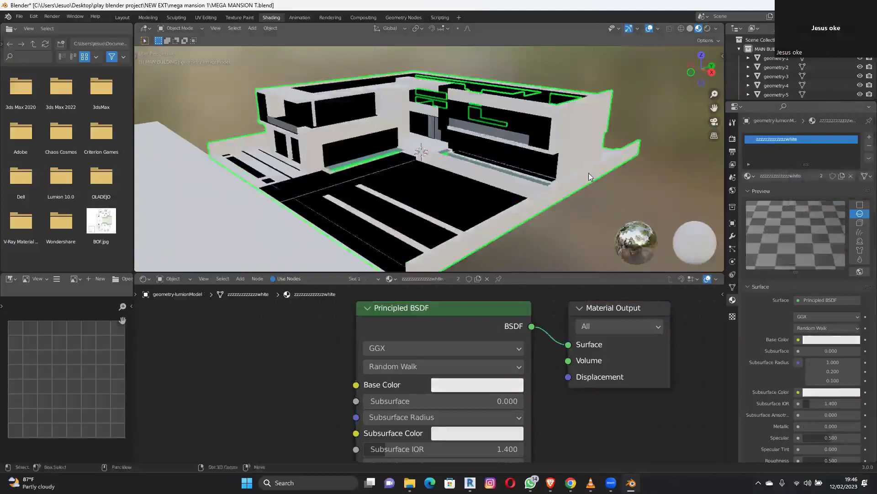
Select the Site - Grass surface in front of the mansion and paste the copied material onto it.
middle_drag(603, 170, 605, 170)
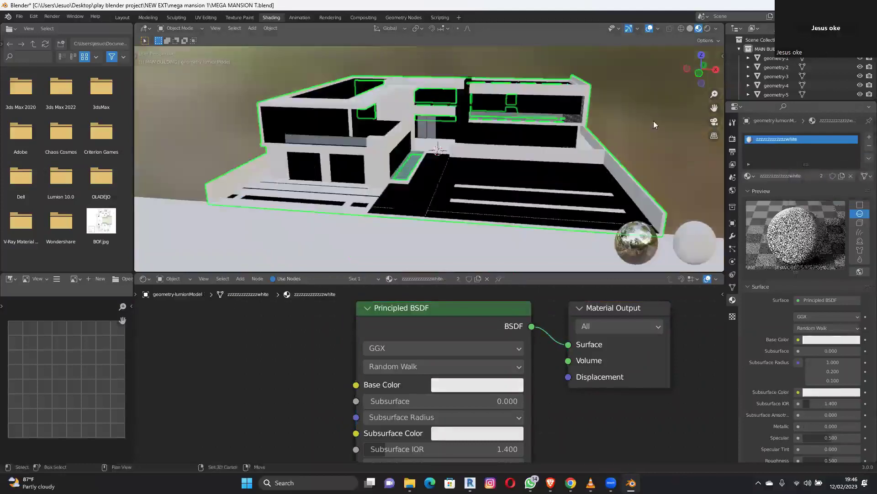
scroll(526, 183, up, 3)
click(433, 187)
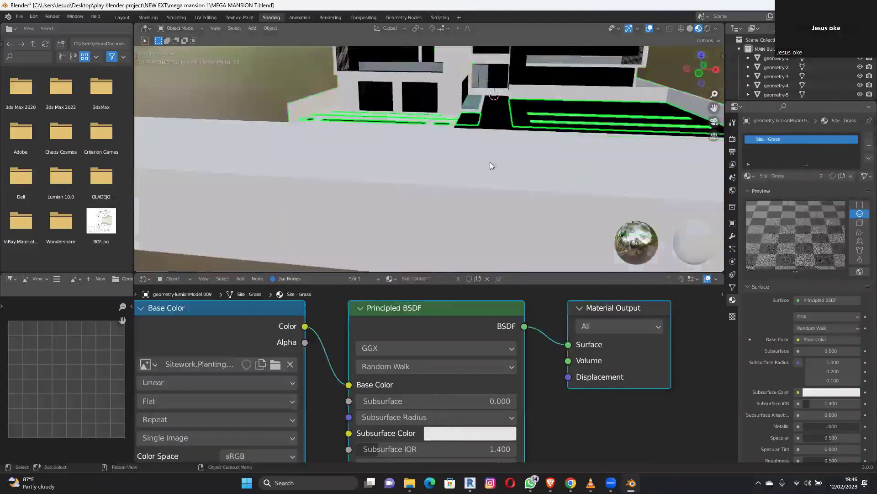
scroll(490, 165, down, 5)
middle_drag(590, 98, 558, 165)
scroll(503, 188, up, 5)
middle_drag(502, 184, 402, 132)
key(ctrl+z)
key(ctrl+z)
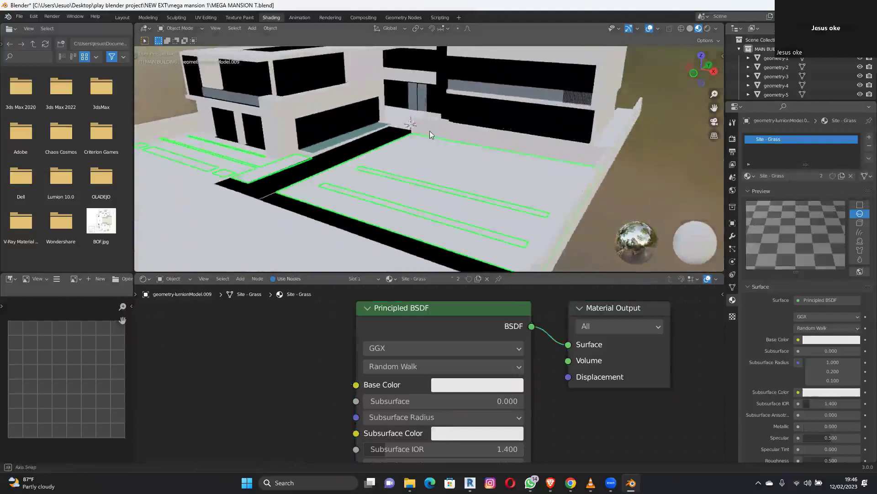
middle_drag(422, 131, 532, 132)
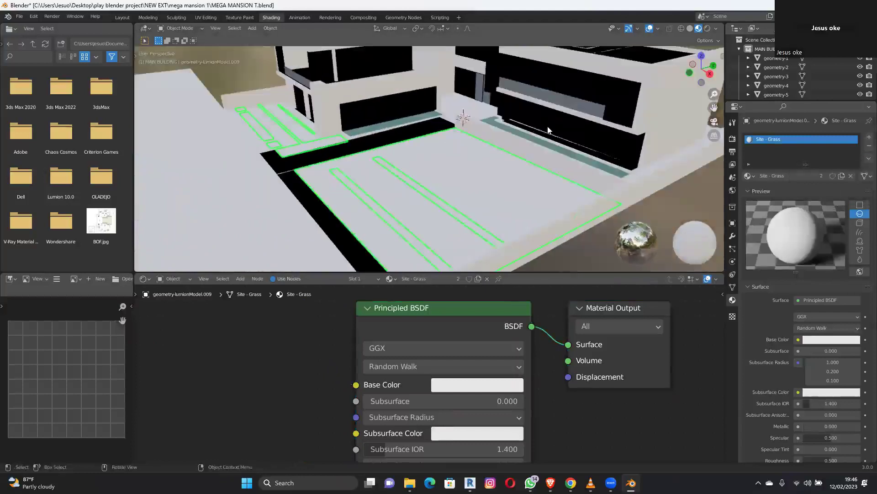
Paste the copied material onto the black walkway surface using Default material and onto the remaining black strip in front of the mansion.
click(547, 130)
click(558, 161)
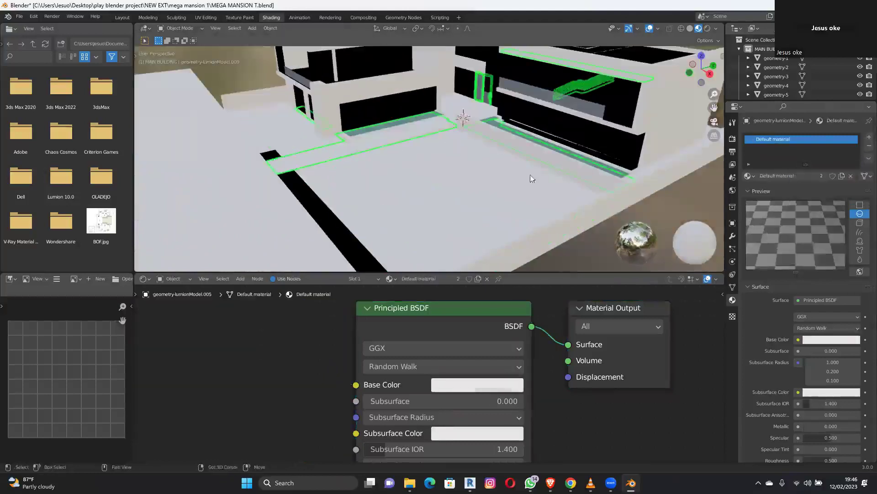
middle_drag(531, 178, 261, 205)
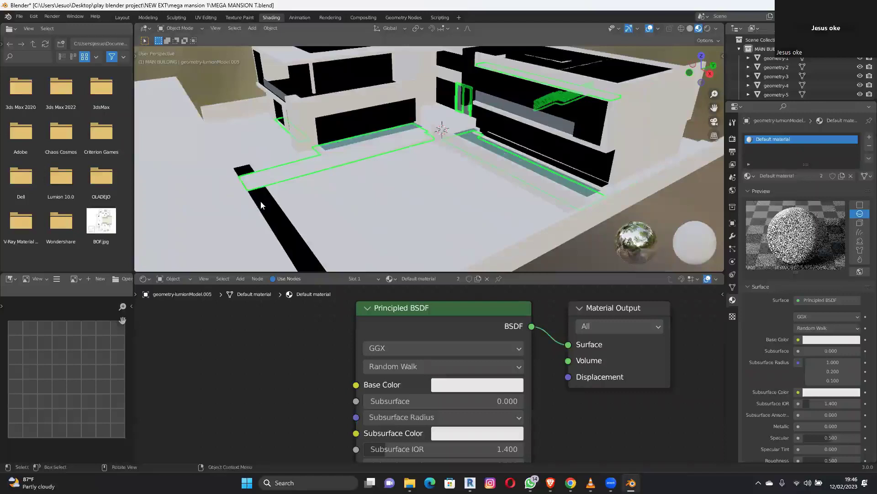
click(261, 205)
click(869, 158)
click(816, 187)
Paste the copied material onto the aa paving roof and floor surfaces and onto the tall black column beside the entrance.
scroll(517, 157, down, 4)
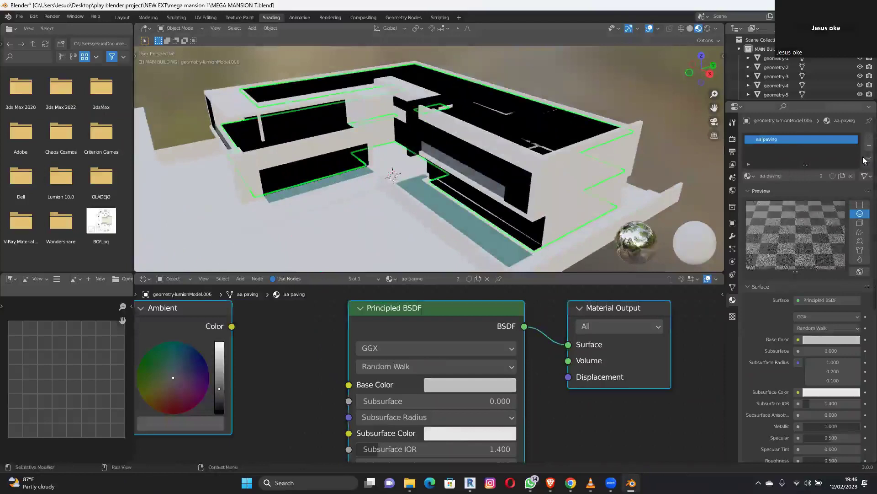
click(869, 159)
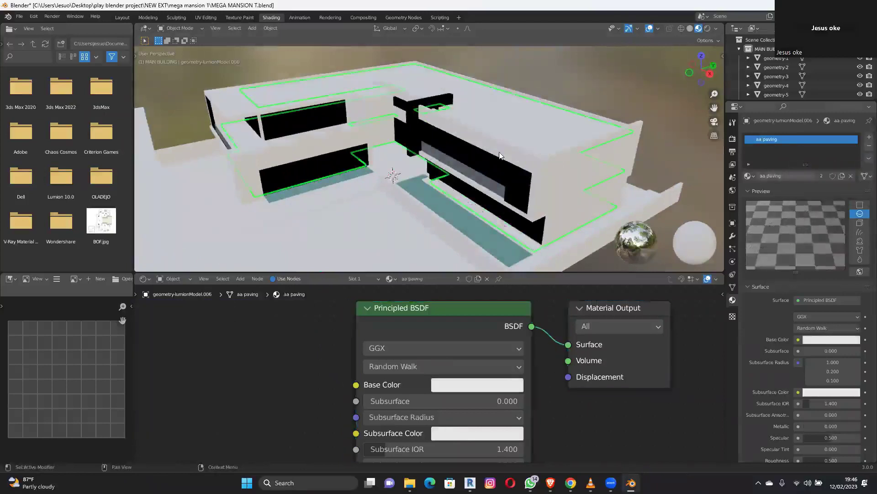
middle_drag(499, 155, 539, 138)
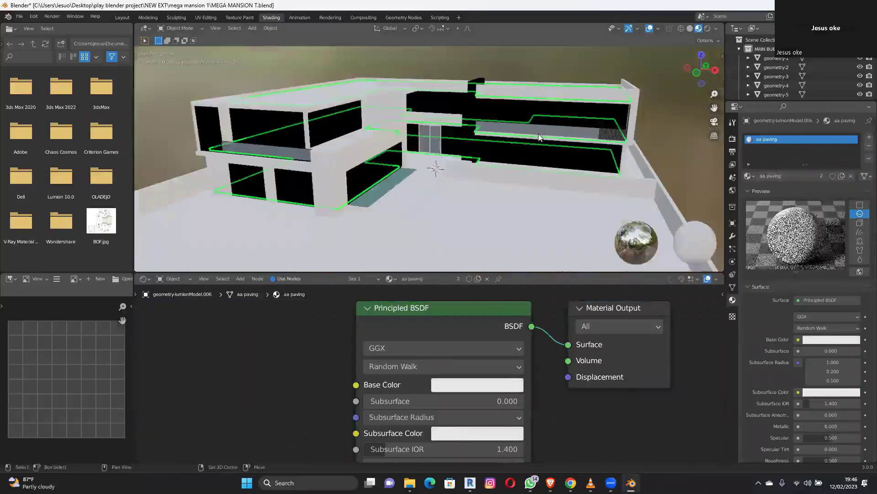
middle_drag(432, 102, 476, 88)
click(476, 88)
click(868, 158)
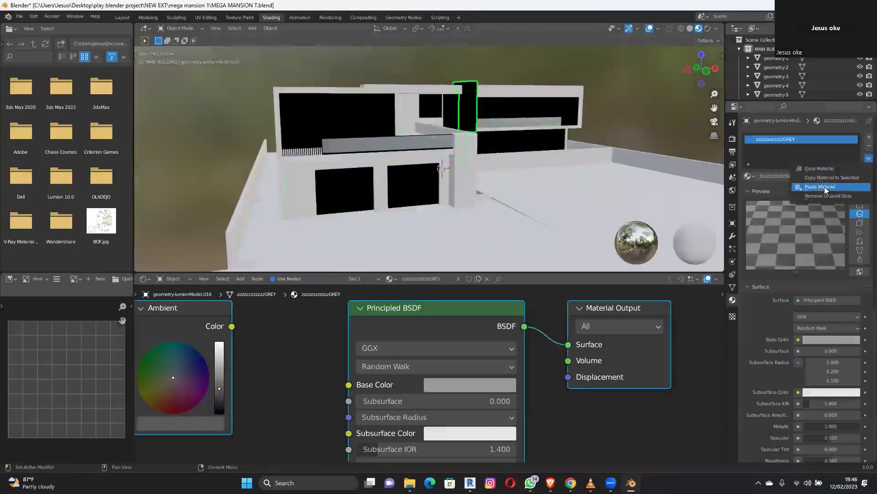
click(824, 187)
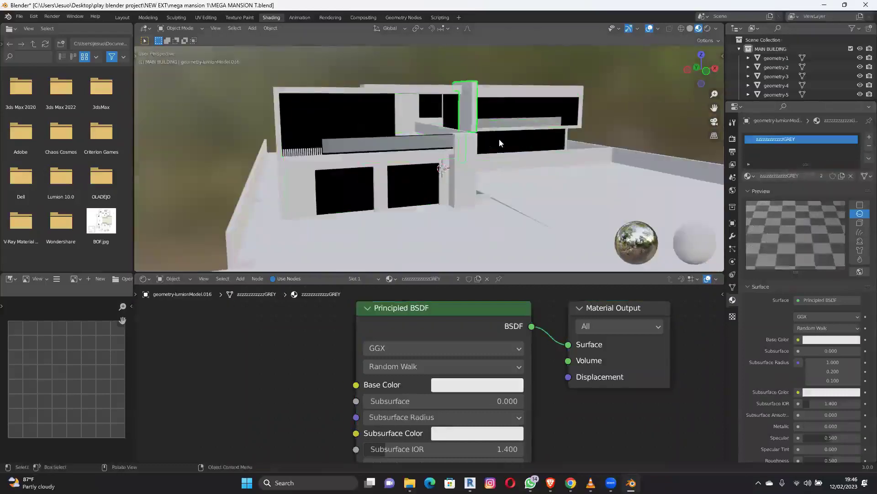
Select the perforated xbox 360 panels at the ends of the upper floor and paste the copied material onto them.
middle_drag(499, 139, 485, 111)
click(486, 113)
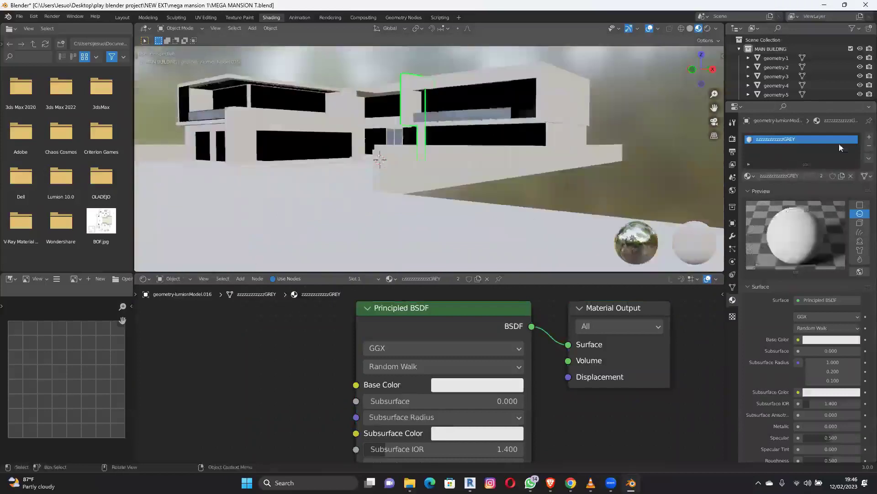
click(522, 88)
click(867, 158)
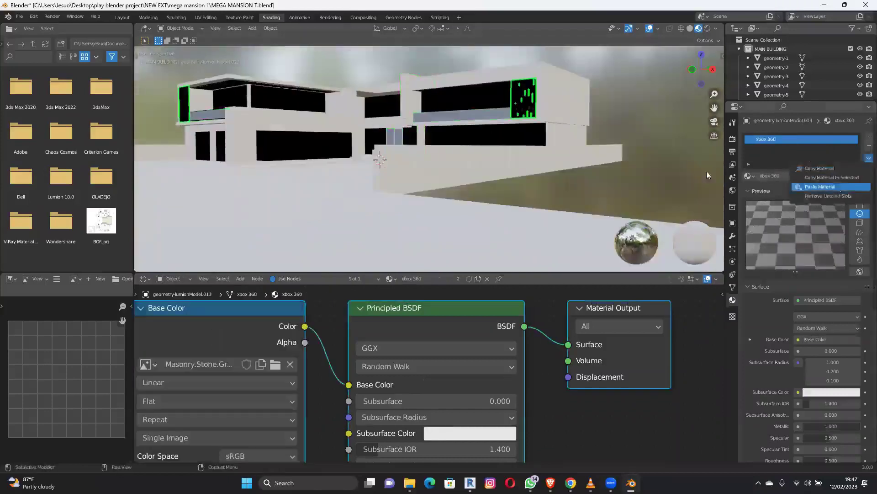
key(Return)
Paste the copied material onto the xbox 360 work ceiling under the upper-floor roof overhang.
middle_drag(625, 161, 670, 155)
scroll(371, 120, up, 4)
middle_drag(370, 120, 357, 66)
click(357, 67)
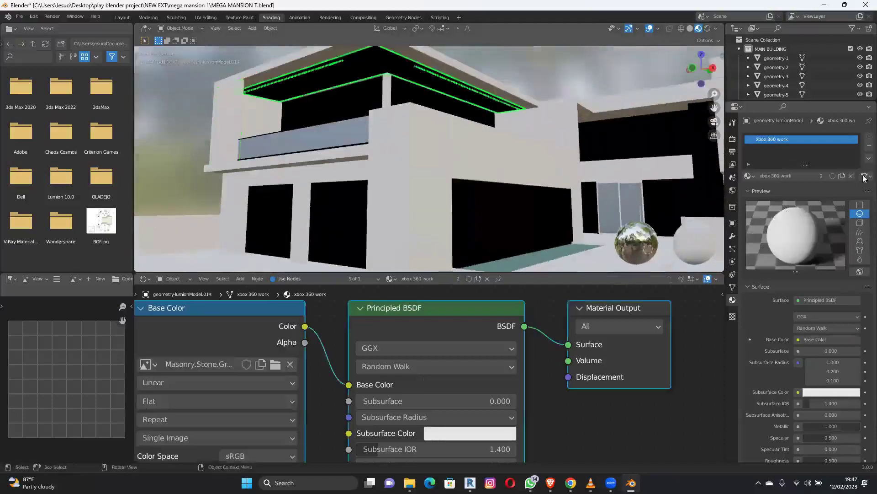
click(865, 176)
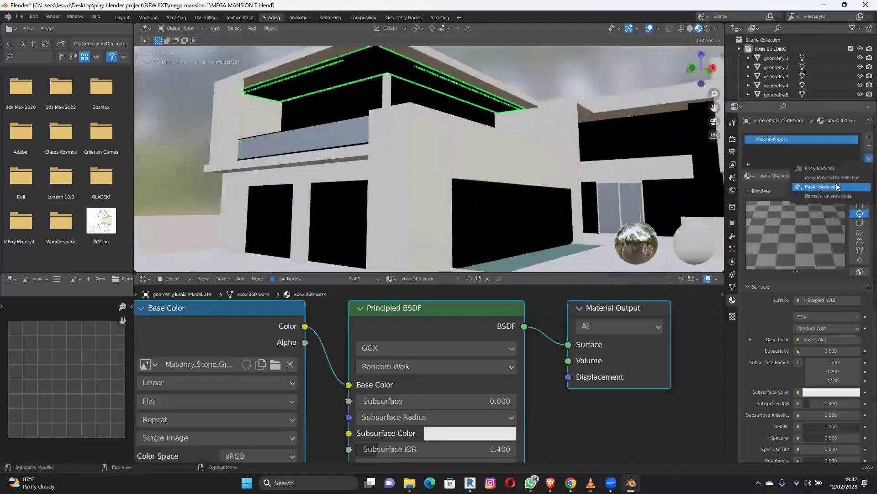
click(822, 193)
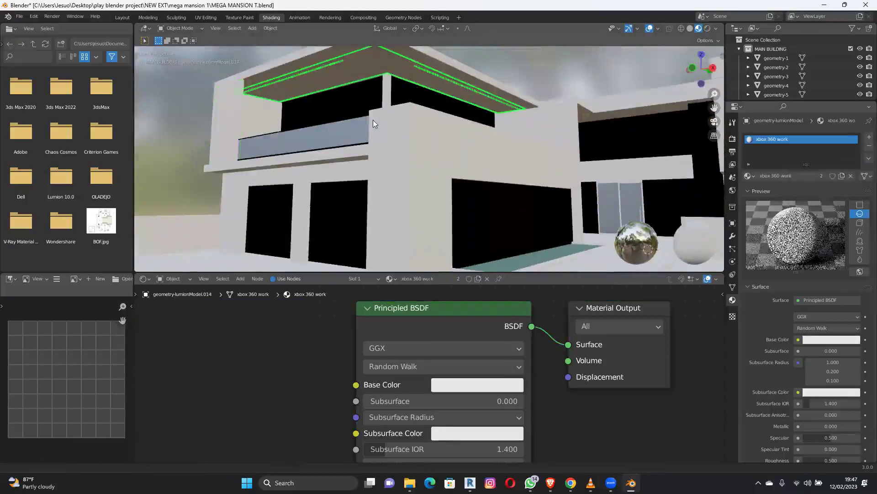
Paste the copied material onto the Wood-Birch panel on the garage side wall and onto the two black garage doors.
middle_drag(373, 120, 371, 128)
shift+middle_drag(517, 160, 477, 165)
click(478, 165)
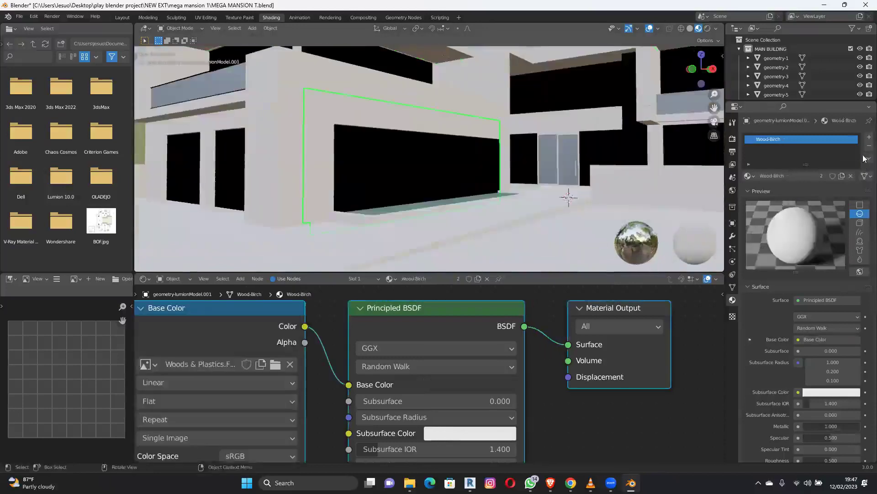
click(869, 158)
click(818, 188)
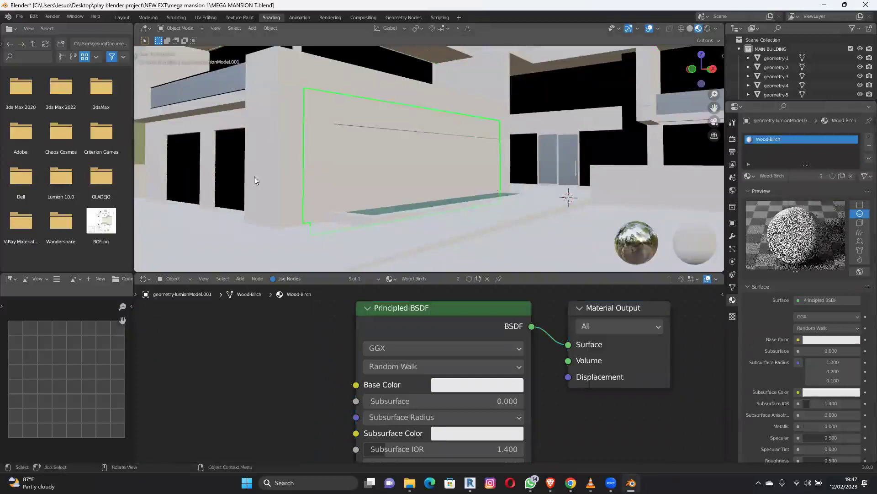
click(868, 158)
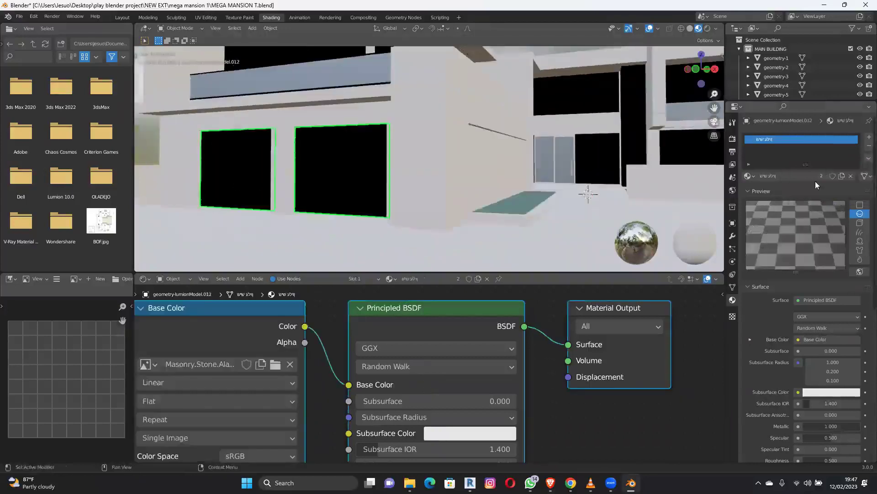
click(818, 186)
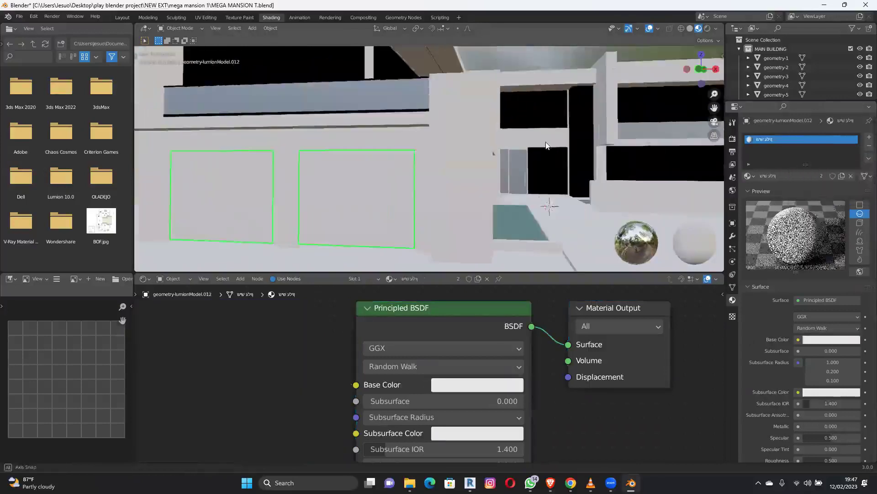
Paste the copied material onto the Sliding Door Frame object that forms the mansion's window and door frames.
scroll(546, 141, up, 3)
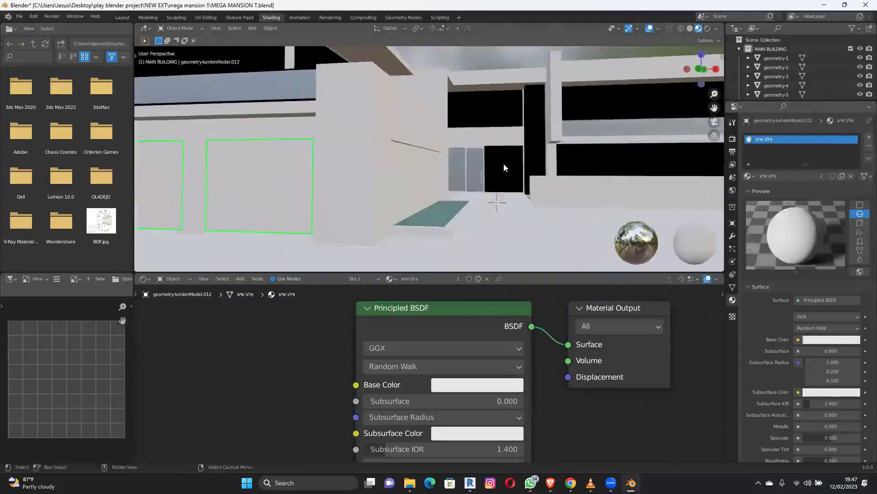
shift+click(504, 169)
click(869, 158)
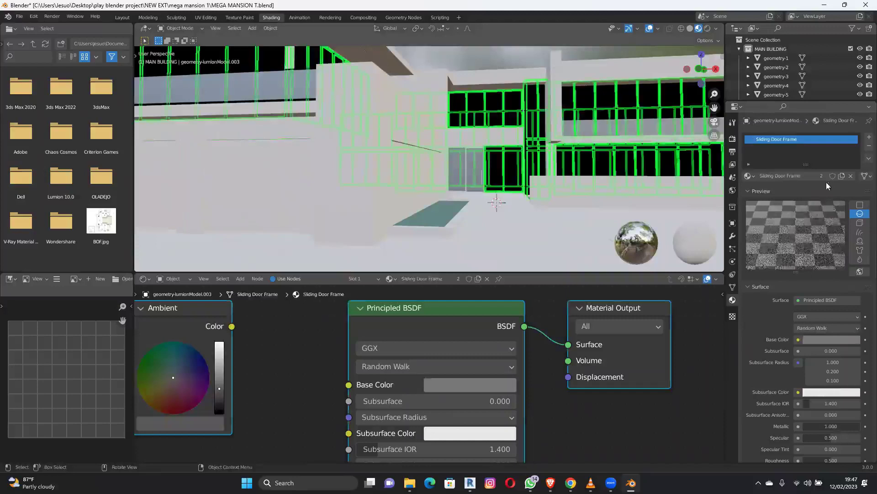
click(820, 187)
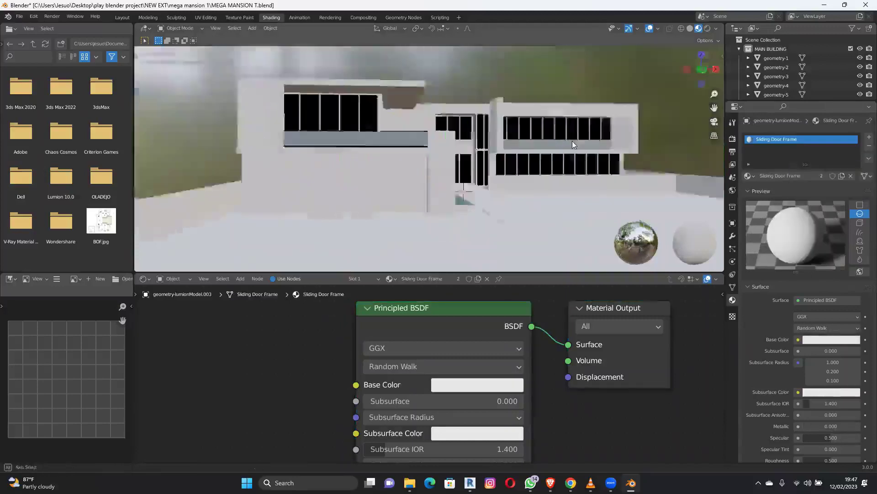
middle_drag(520, 165, 560, 180)
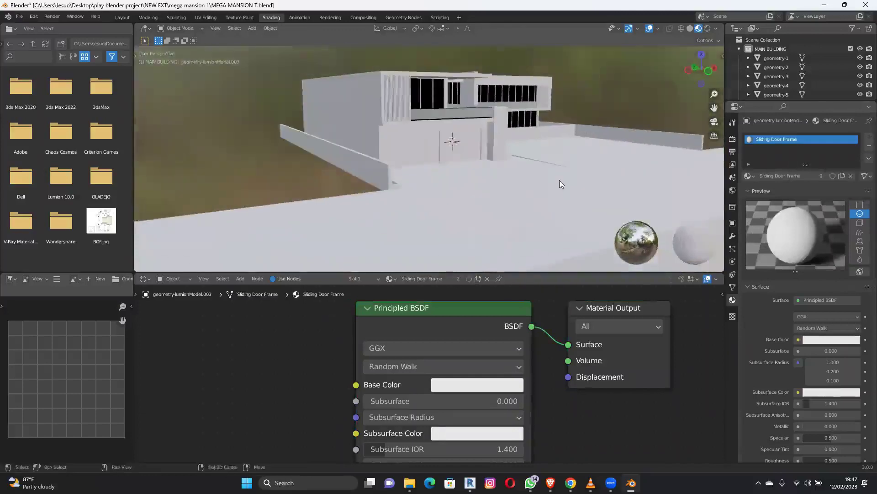
middle_drag(466, 191, 519, 181)
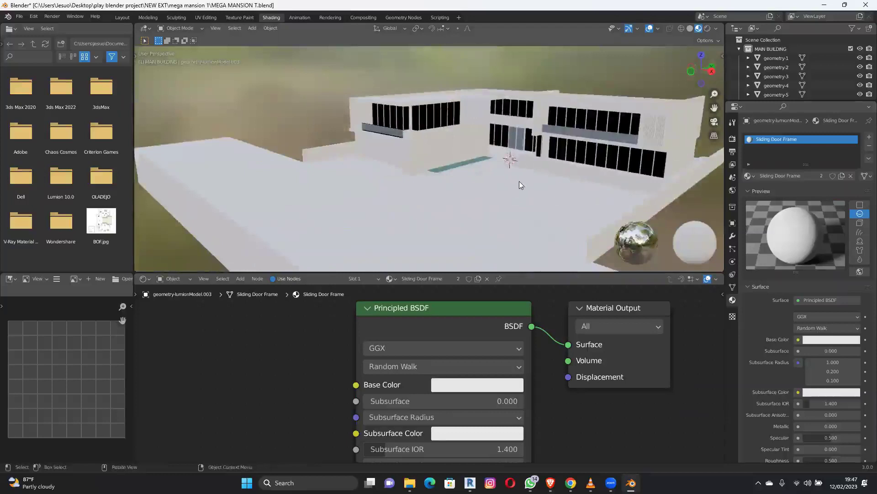
middle_drag(407, 133, 389, 125)
Switch to the Layout workspace and place the 3D cursor on the large flat block in front of the mansion.
click(123, 17)
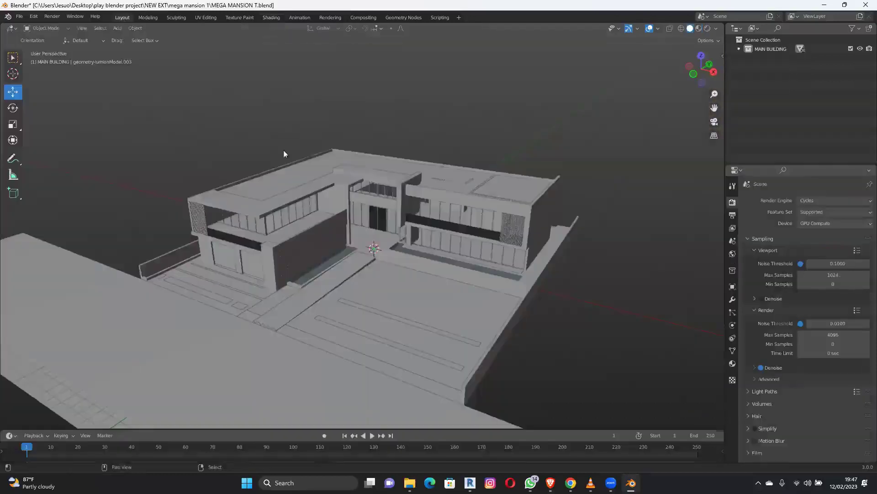
middle_drag(400, 223, 477, 197)
middle_drag(394, 242, 353, 286)
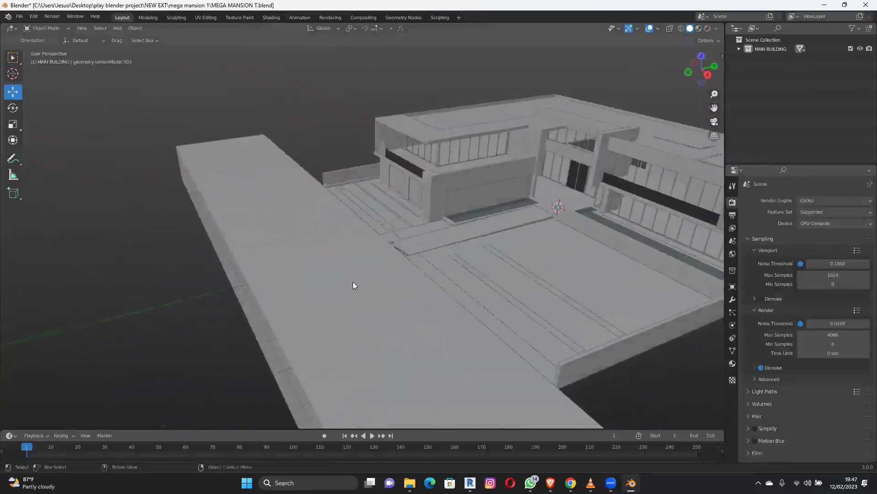
key(shift)
shift+right_click(352, 284)
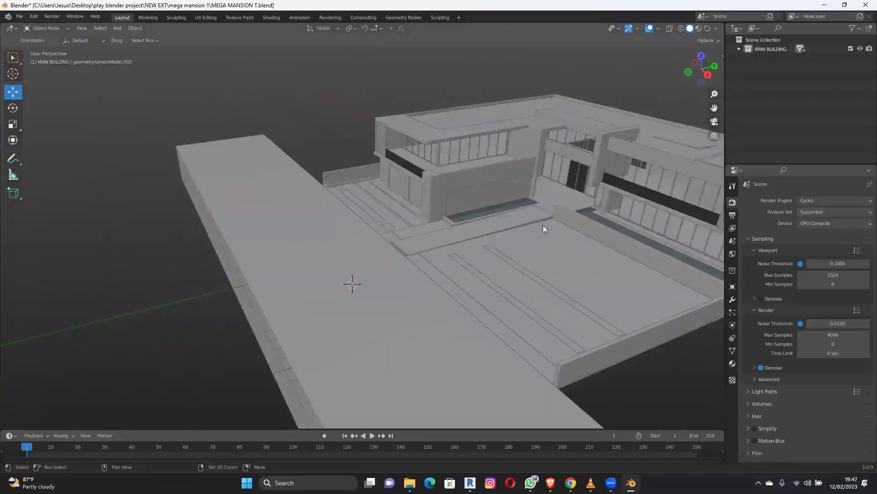
click(568, 209)
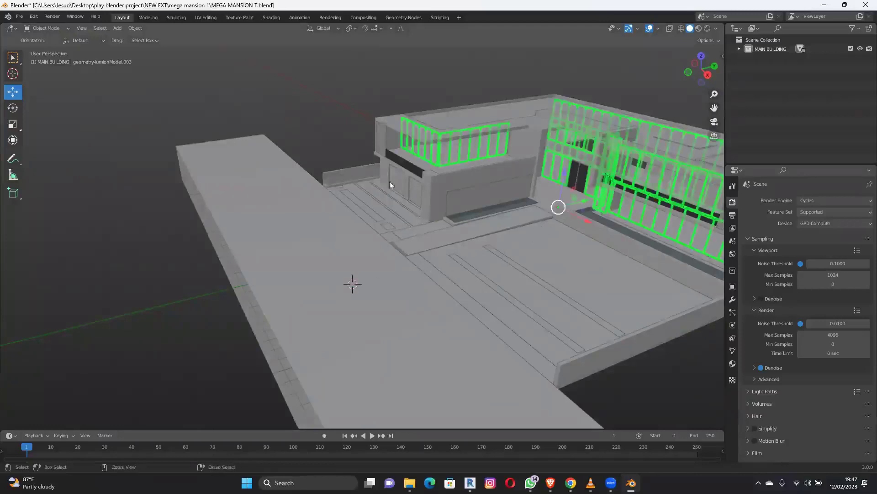
click(319, 120)
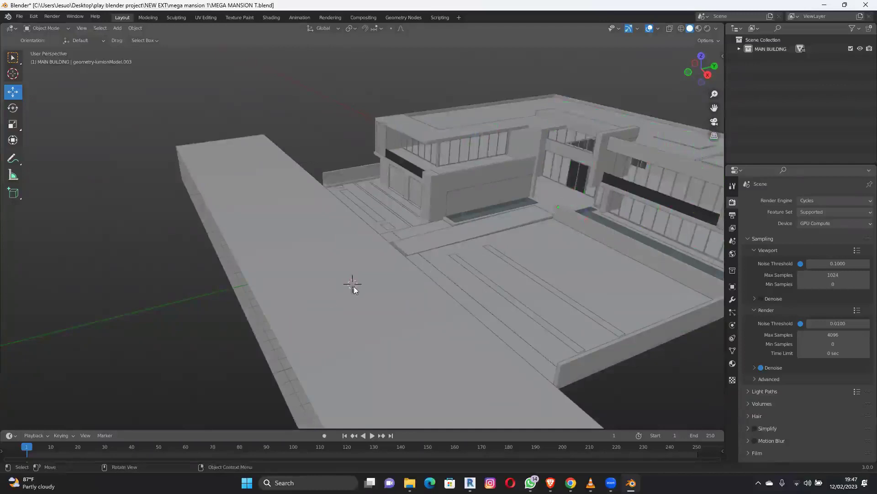
Create a new collection under Scene Collection and name it CAMERA.
right_click(767, 40)
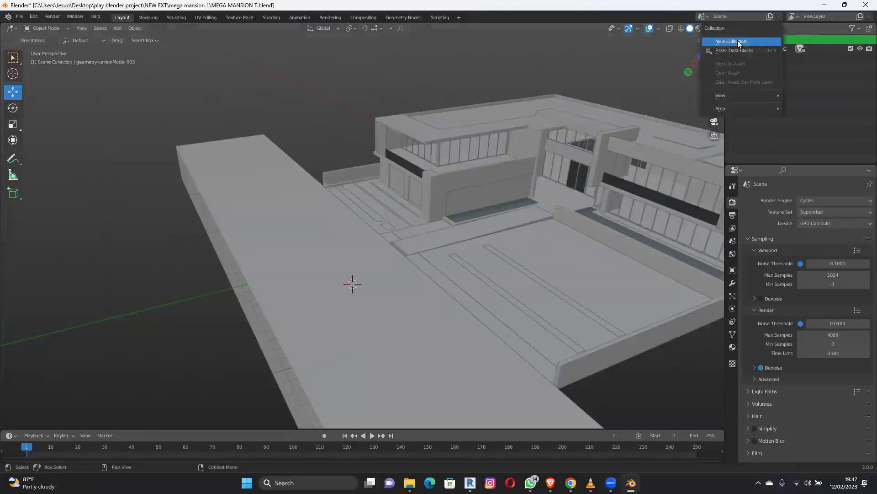
click(737, 41)
double_click(770, 57)
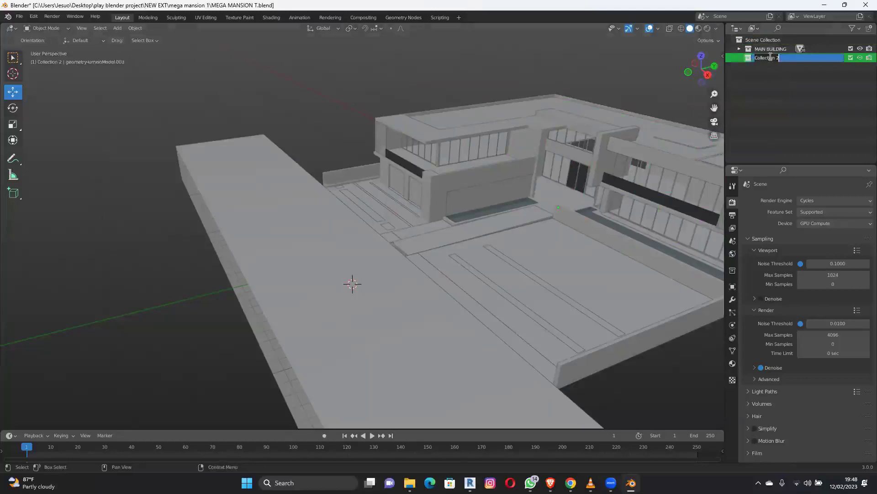
text(CAM)
text(ERA)
key(Return)
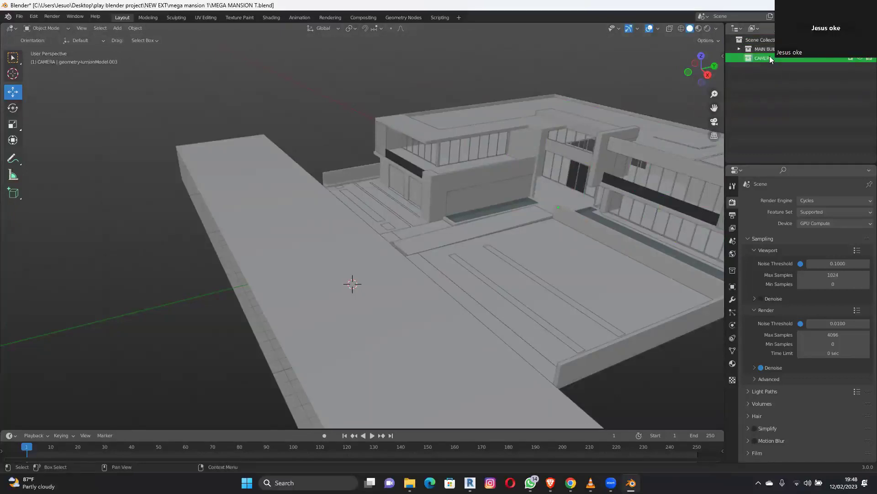
Add a camera at the 3D cursor in the CAMERA collection, set it as the active camera and look through it.
right_click(319, 312)
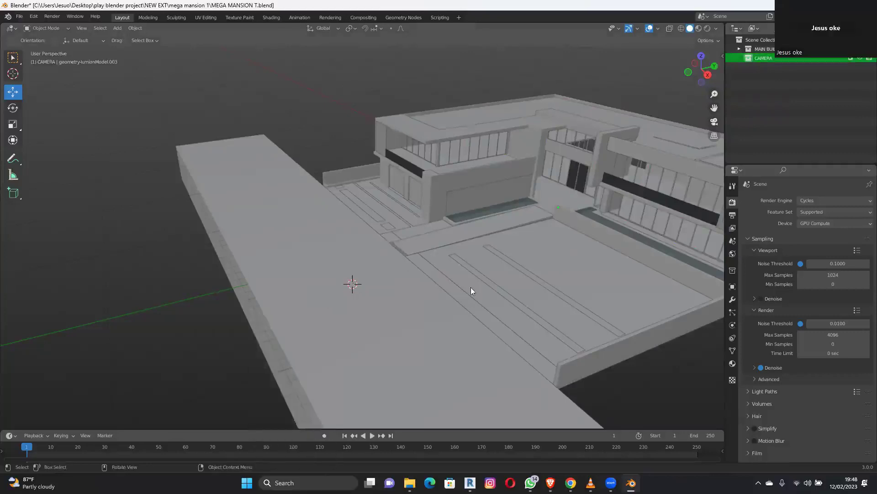
key(shift+a)
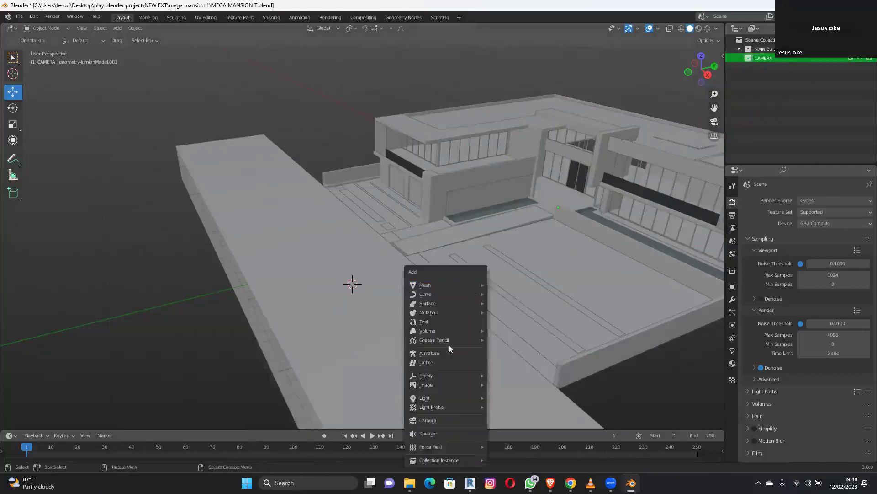
click(429, 421)
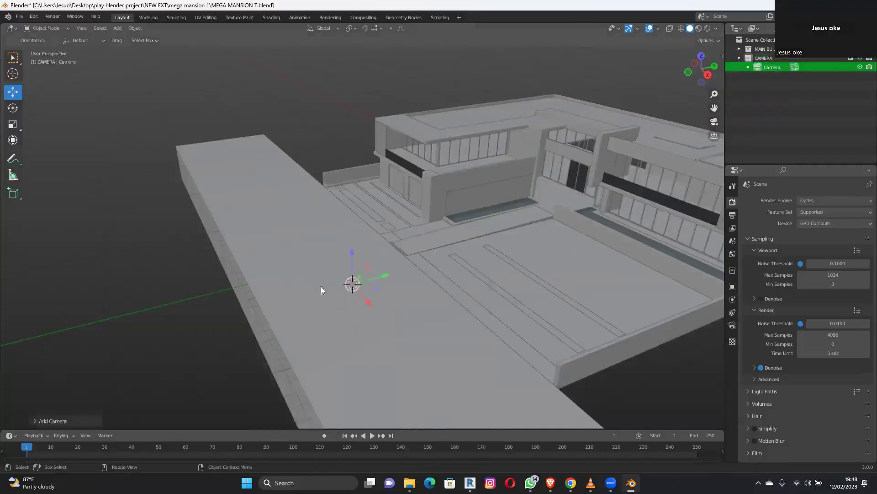
right_click(311, 273)
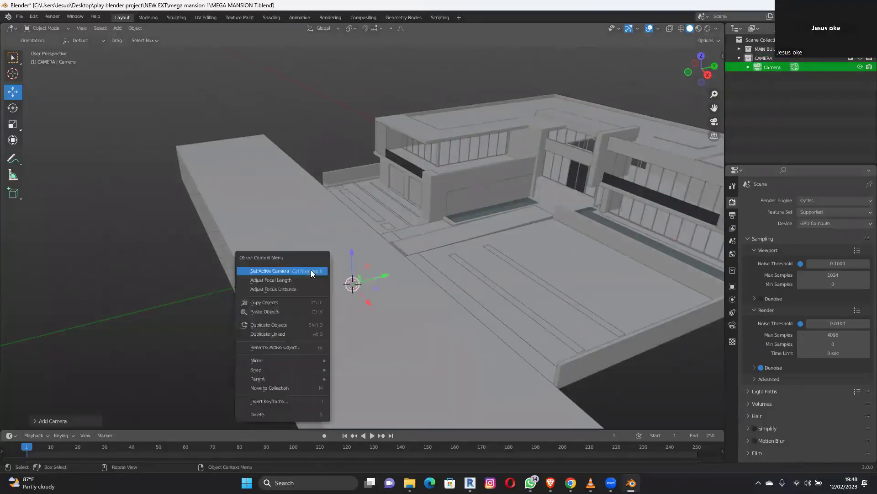
click(311, 273)
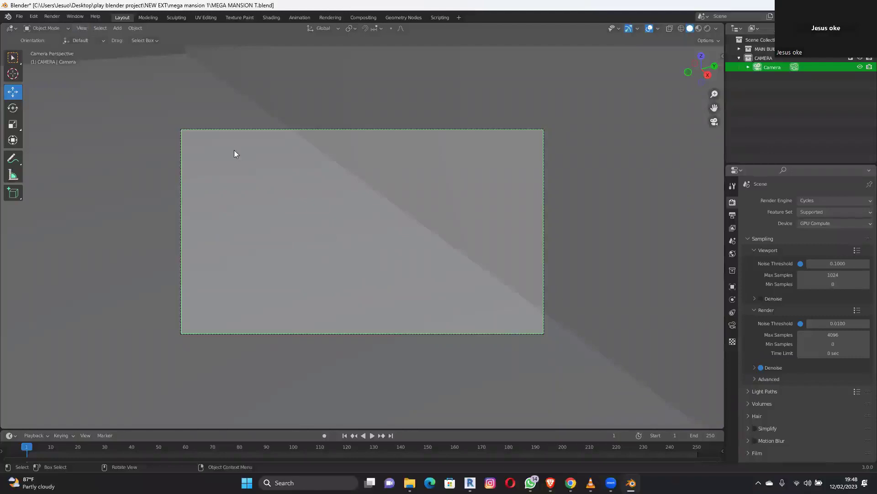
Use Walk Navigation to move the camera back from the mansion until its front facade is in view.
click(83, 29)
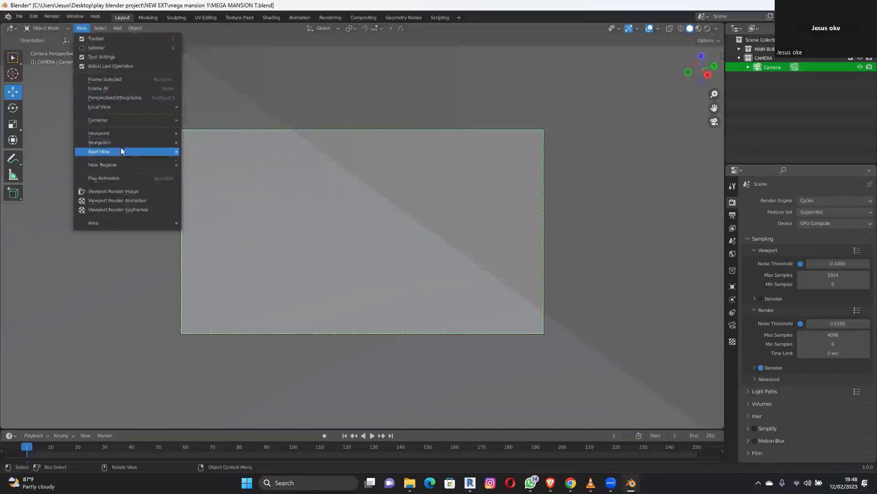
mouse_move(131, 144)
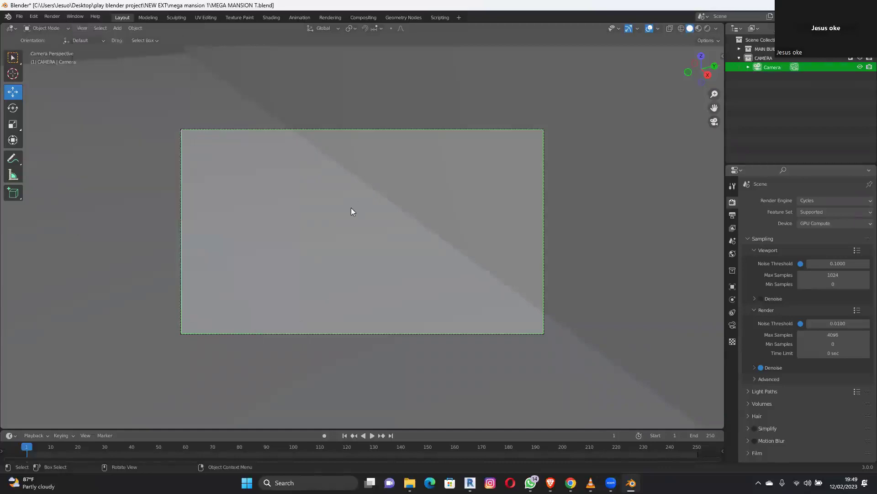
key(shift+grave)
key(s)
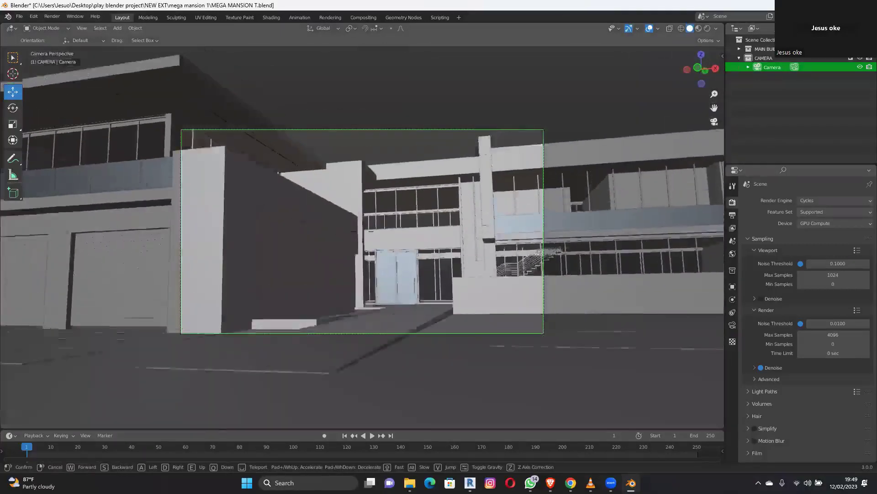
key(s)
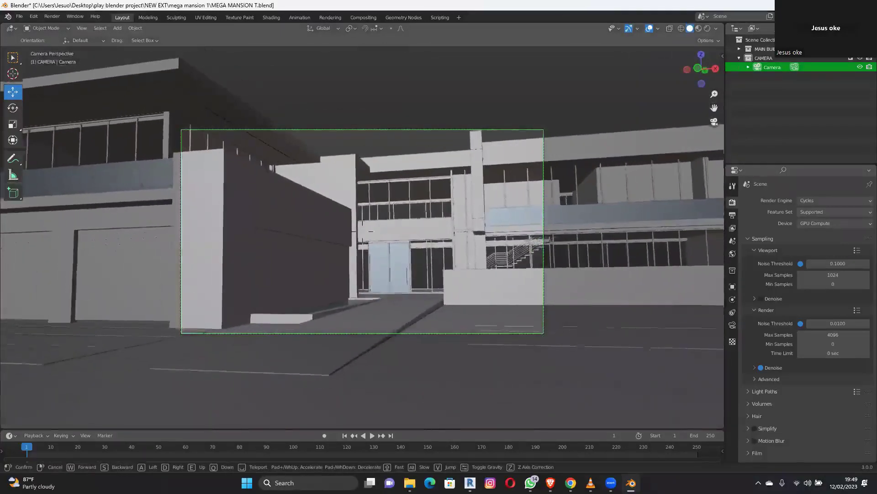
key(s)
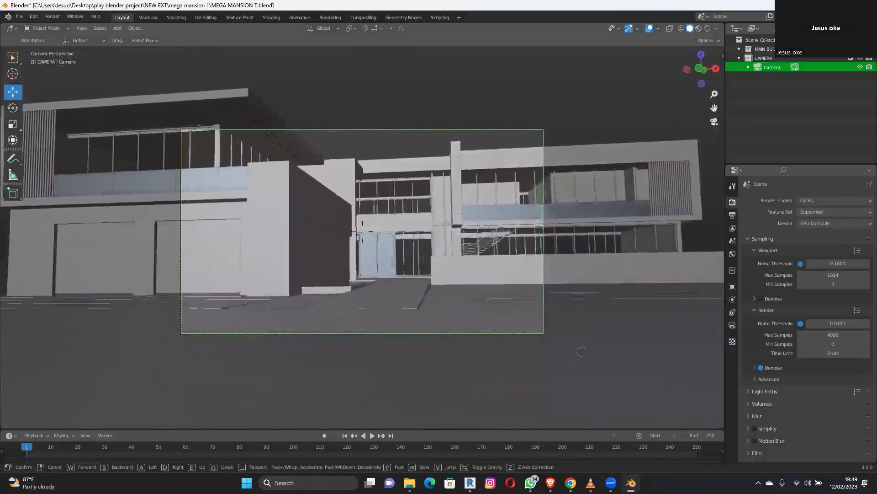
key(w)
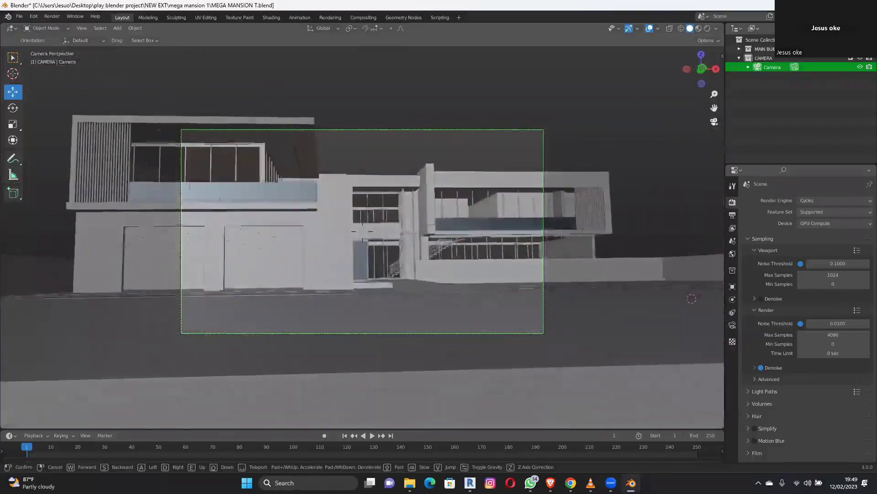
key(a)
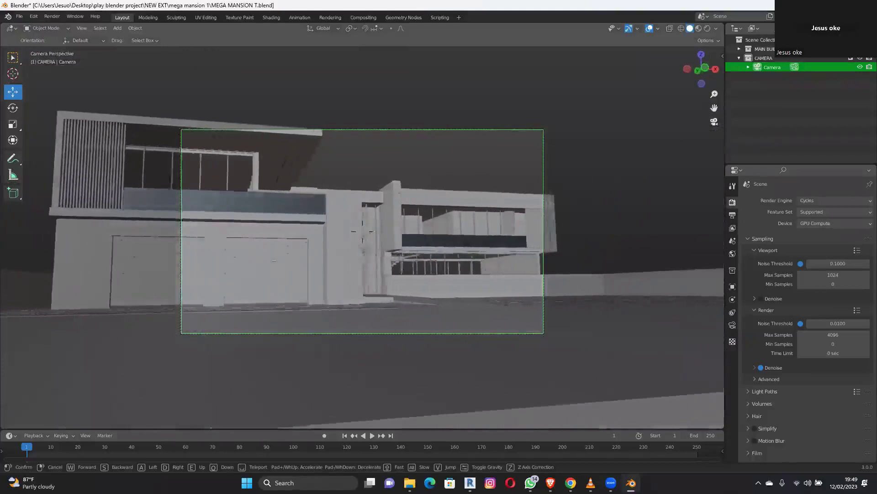
key(w)
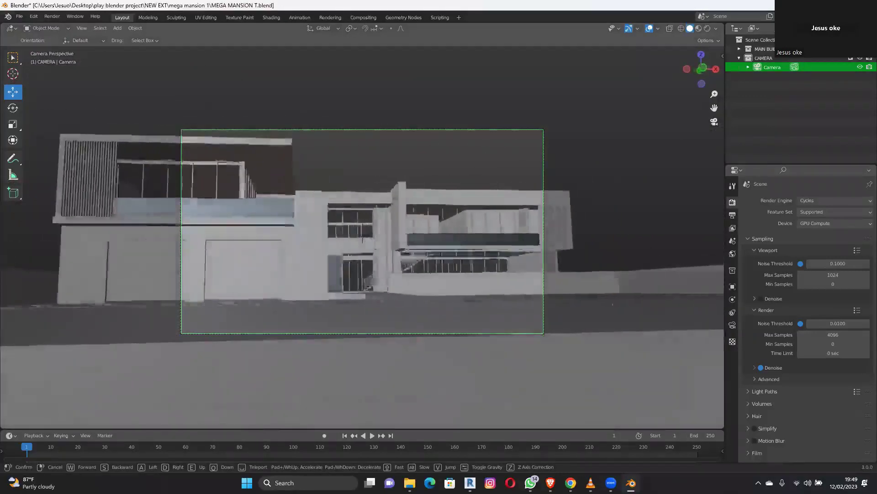
key(d)
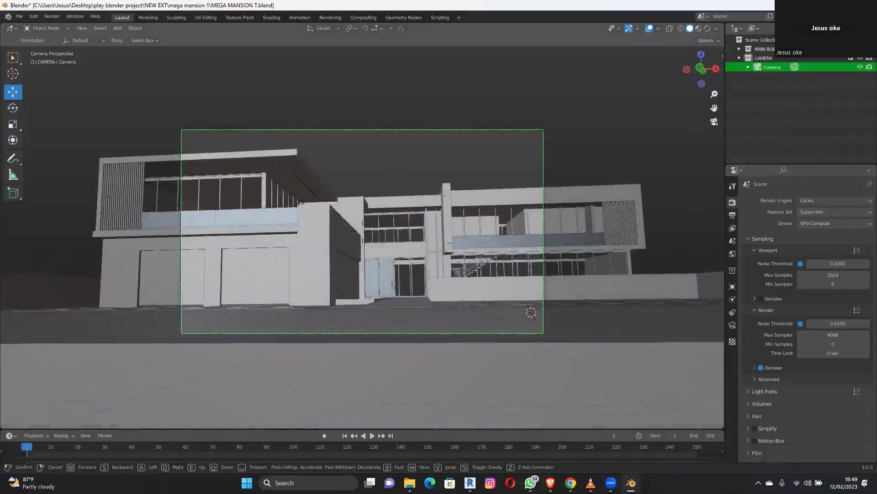
key(a)
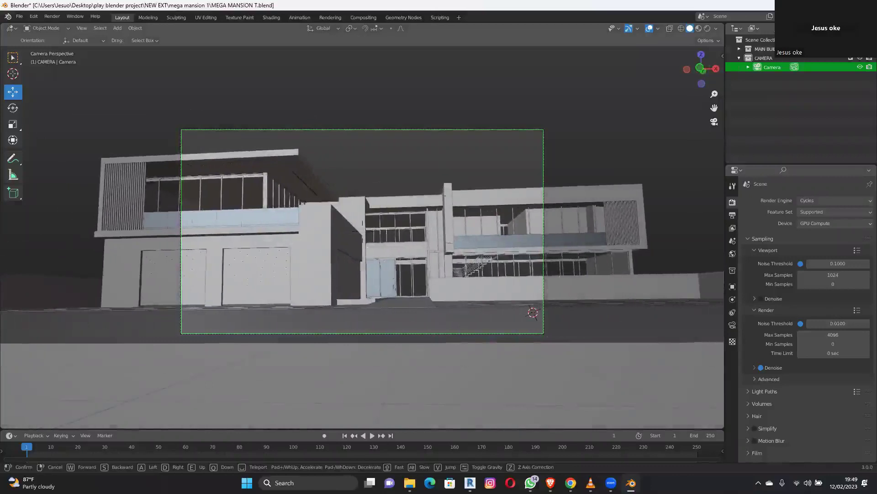
key(Return)
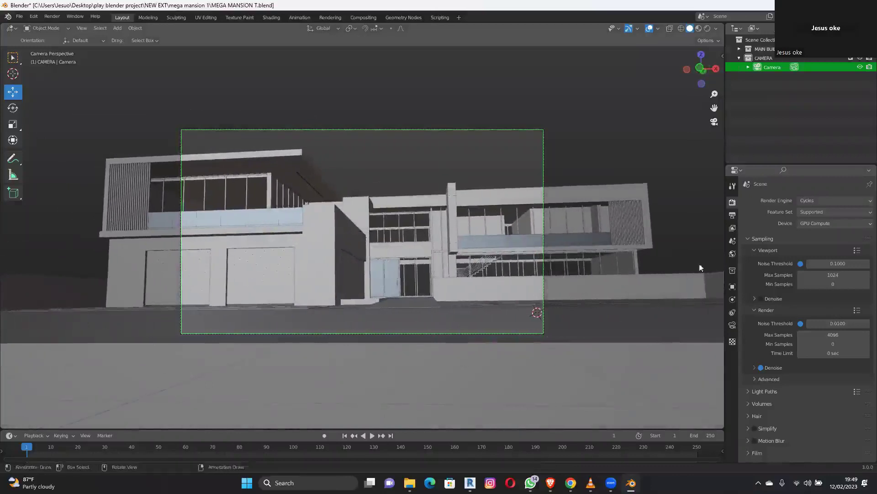
Set the camera's rotation to 90° on X, 0° on Y and 0° on Z.
click(733, 287)
click(820, 258)
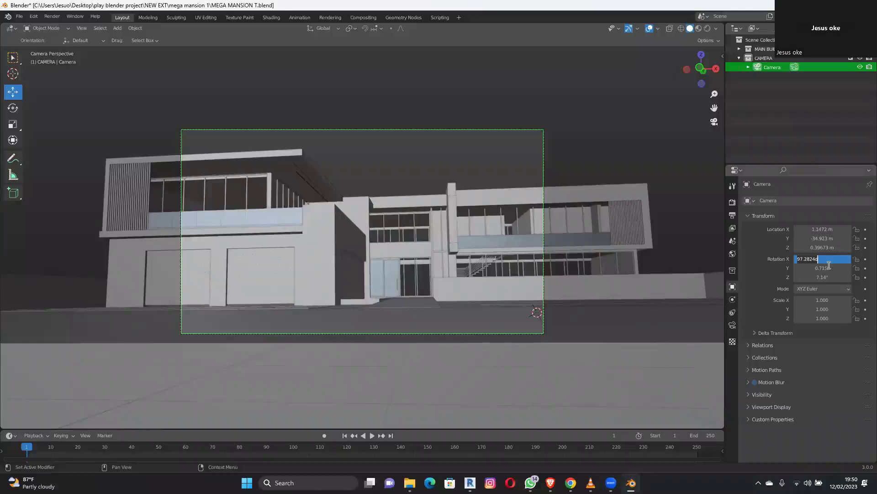
text(90)
key(Return)
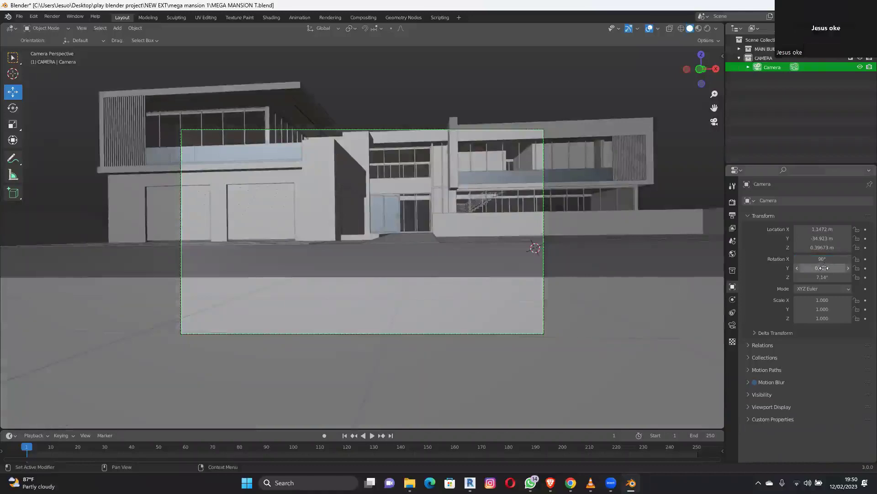
click(828, 265)
text(0)
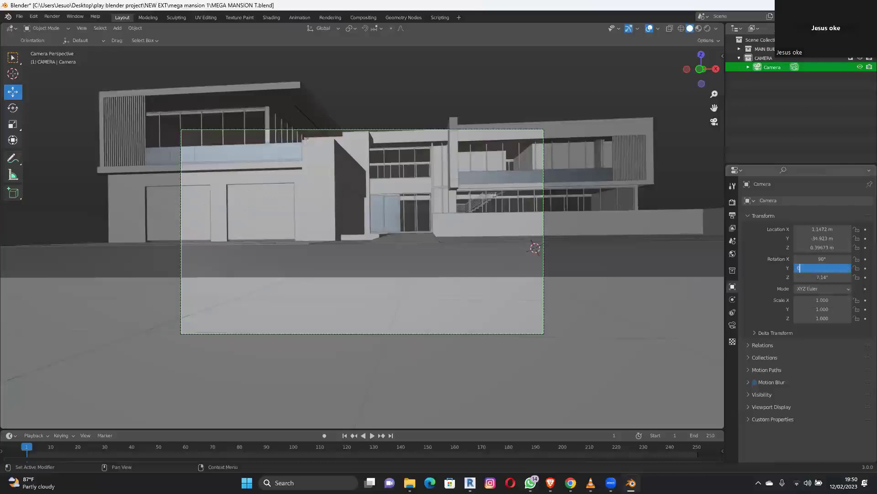
key(Return)
click(823, 268)
text(0)
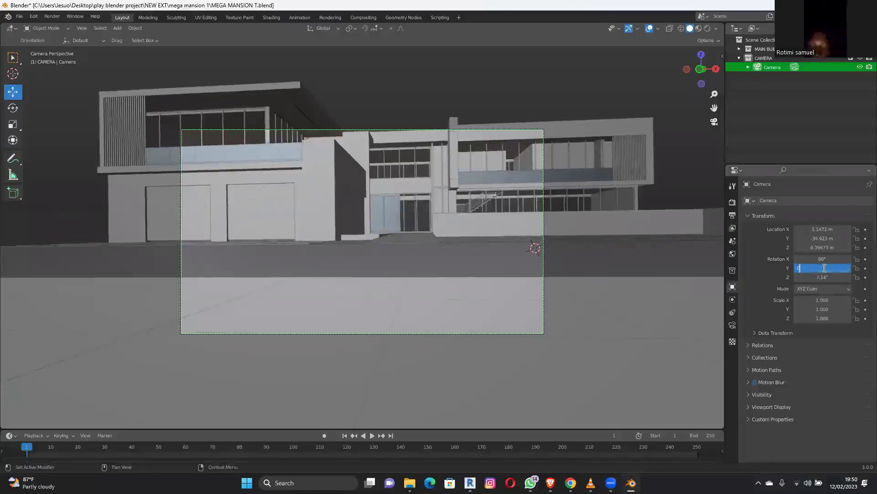
key(Return)
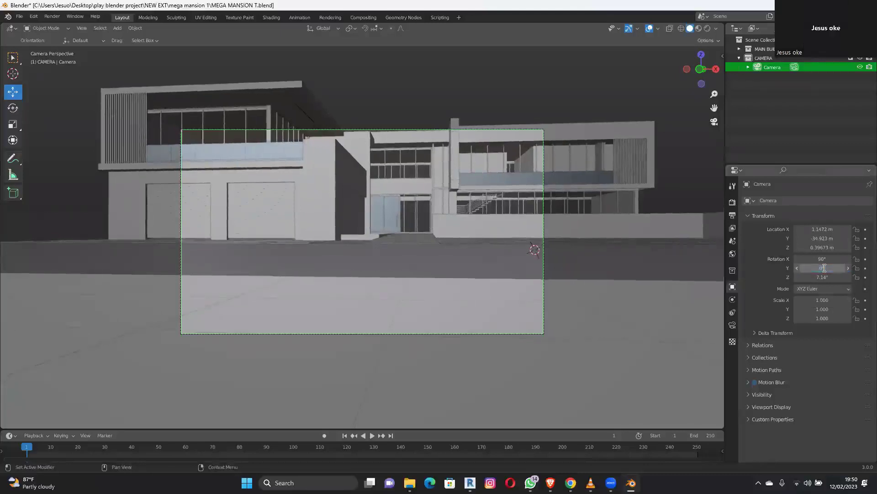
click(823, 277)
text(0)
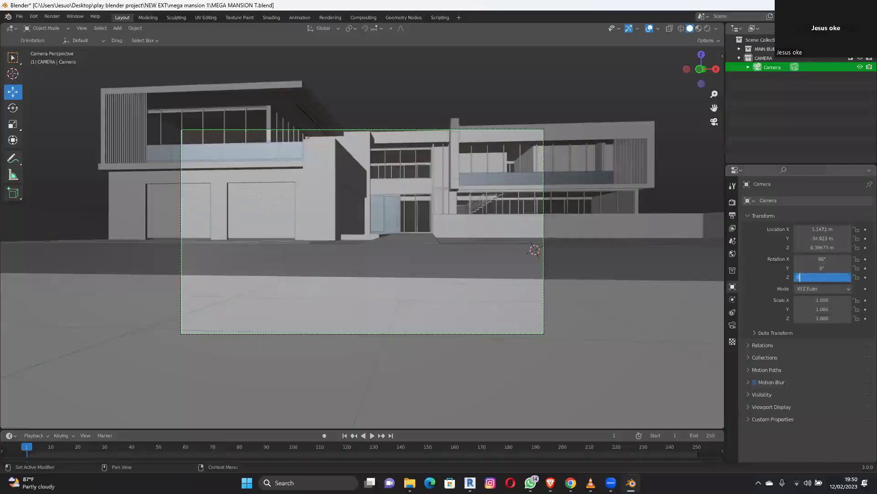
key(Return)
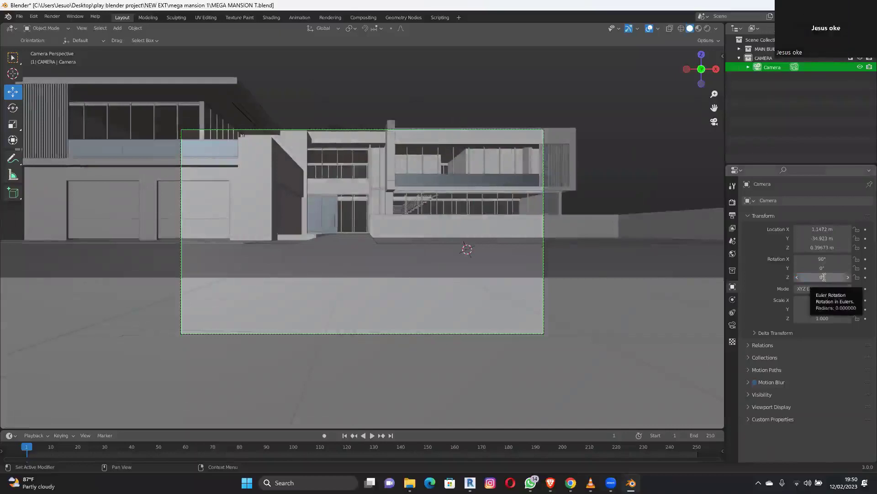
Set the camera's Z location to 0.9 m.
click(821, 248)
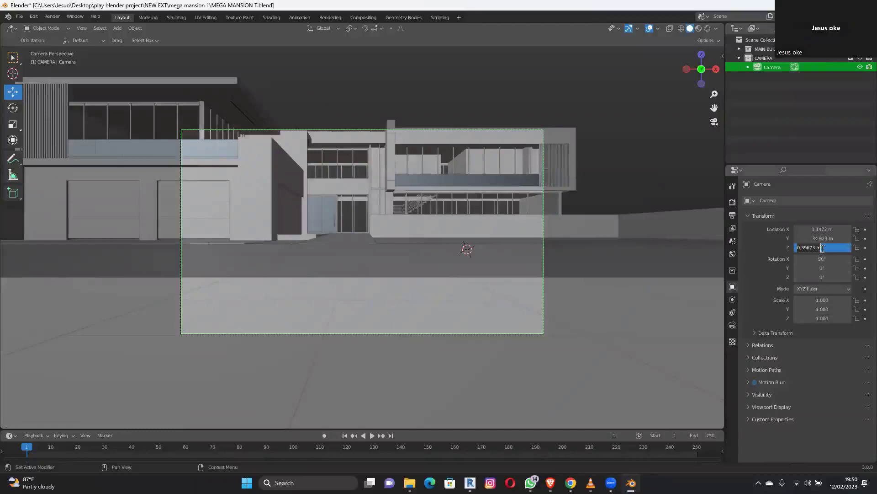
text(0.5)
key(Return)
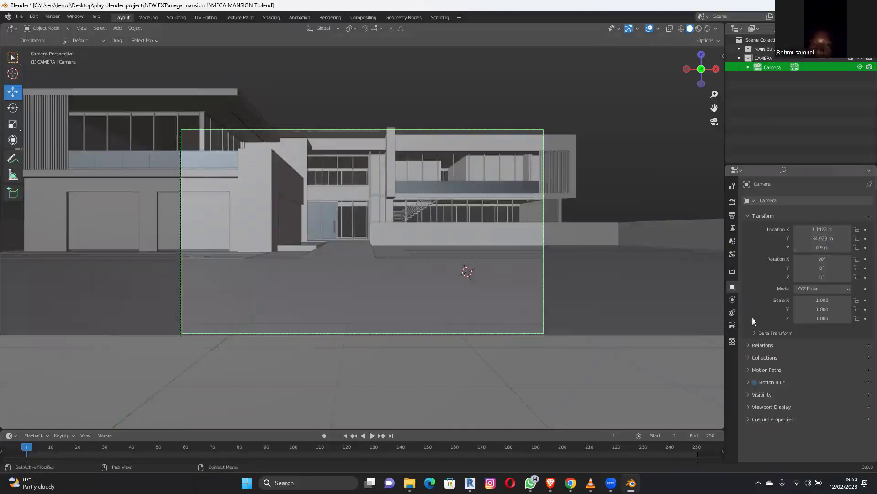
Try a wider focal length of 24.6 mm on the camera and set it back to 50 mm.
click(725, 307)
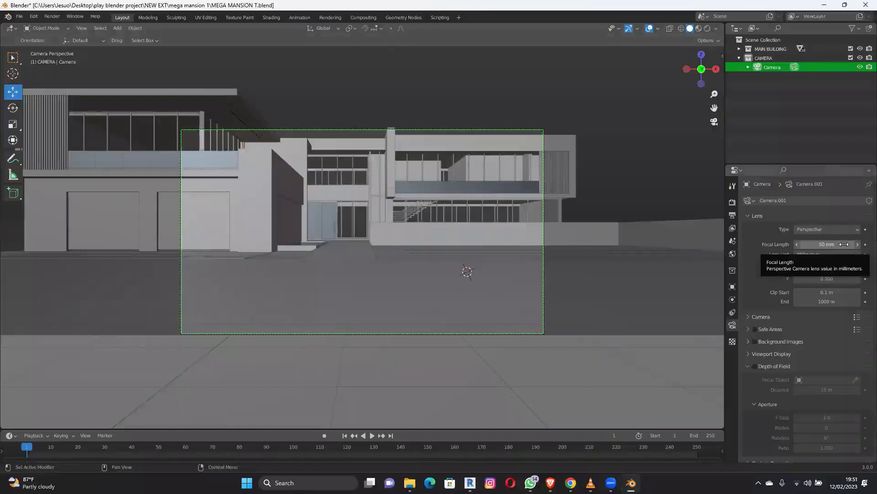
drag(844, 244, 807, 244)
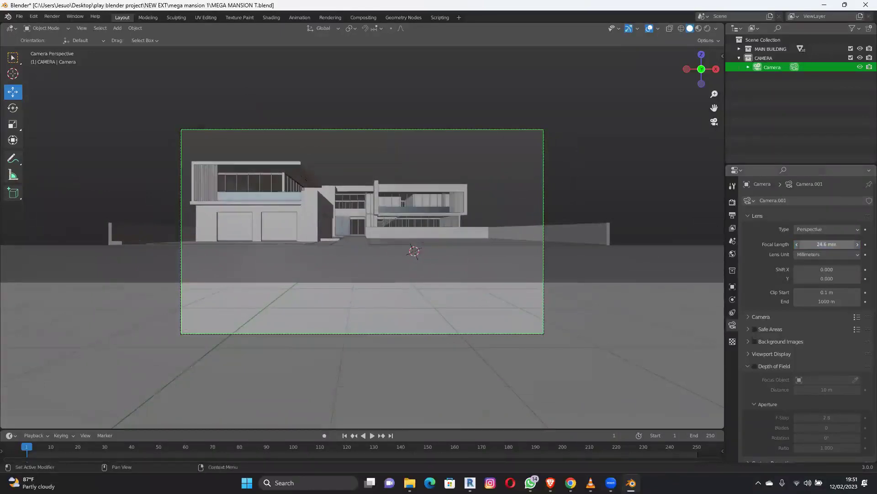
click(837, 244)
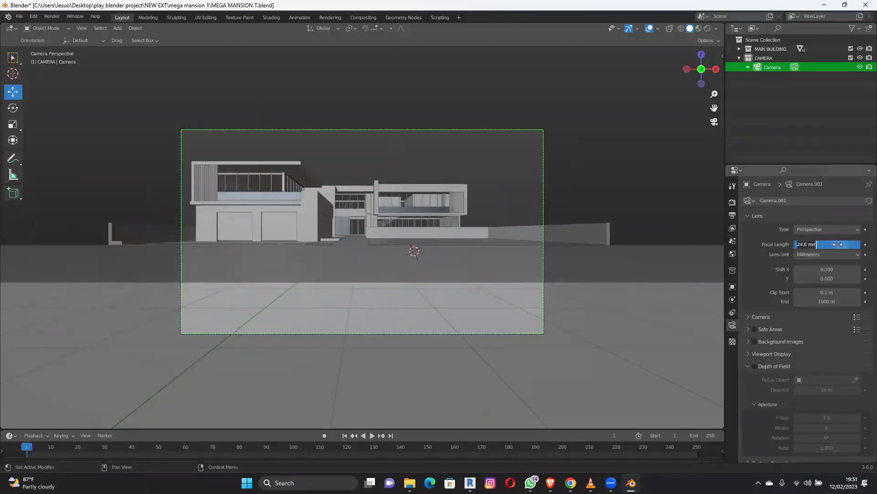
text(50)
key(Return)
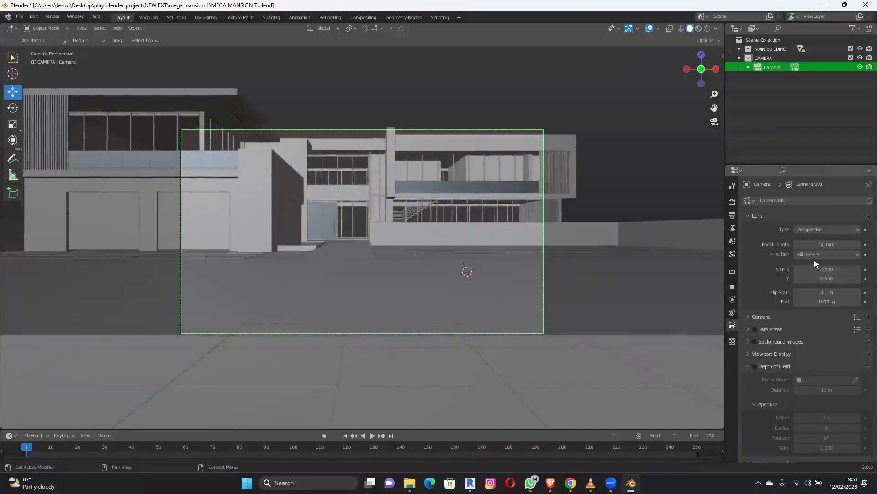
Move the camera back along Y to about -41.45 m and set its focal length to 35 mm.
click(733, 286)
mouse_move(823, 238)
mouse_down()
mouse_move(851, 238)
mouse_move(816, 230)
mouse_up()
click(732, 325)
click(824, 243)
text(40)
key(Return)
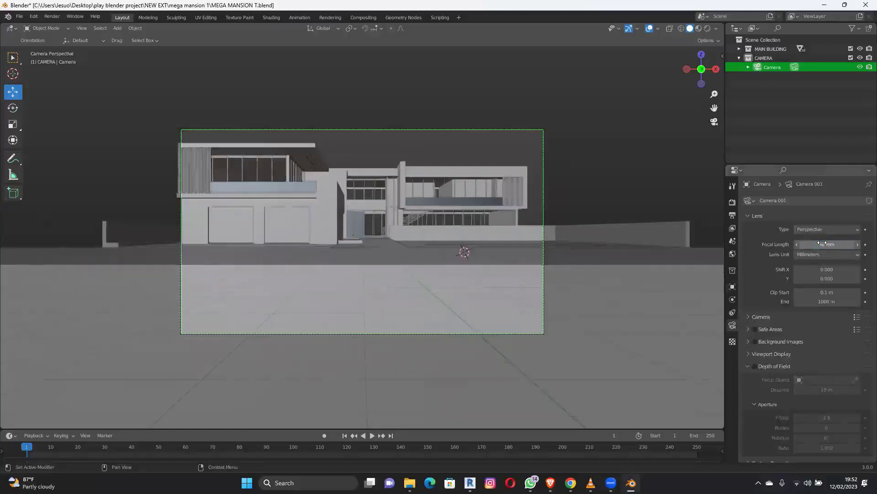
click(823, 242)
text(35)
key(Return)
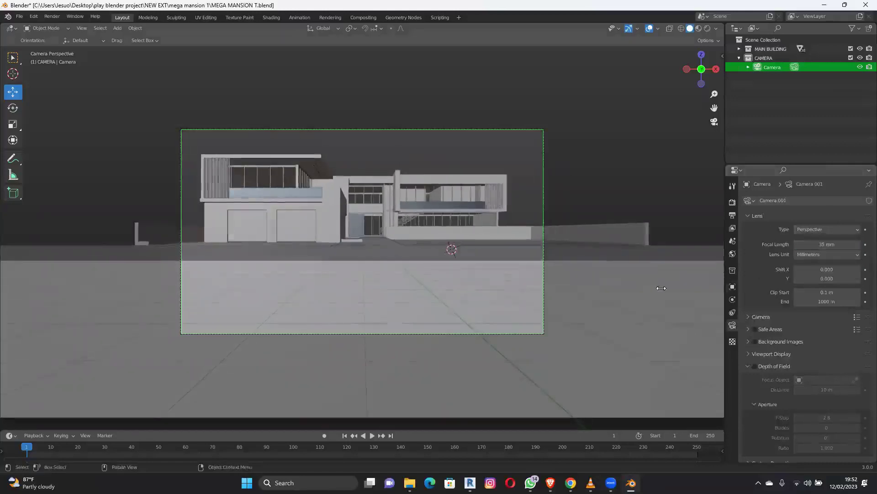
Shift the camera sideways along X to about -1.48 m to centre the mansion in the frame.
scroll(412, 255, up, 4)
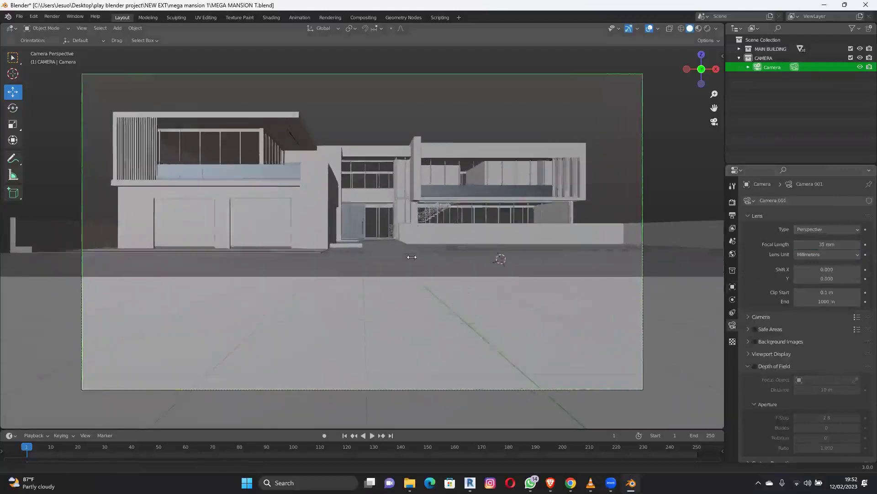
scroll(631, 286, up, 1)
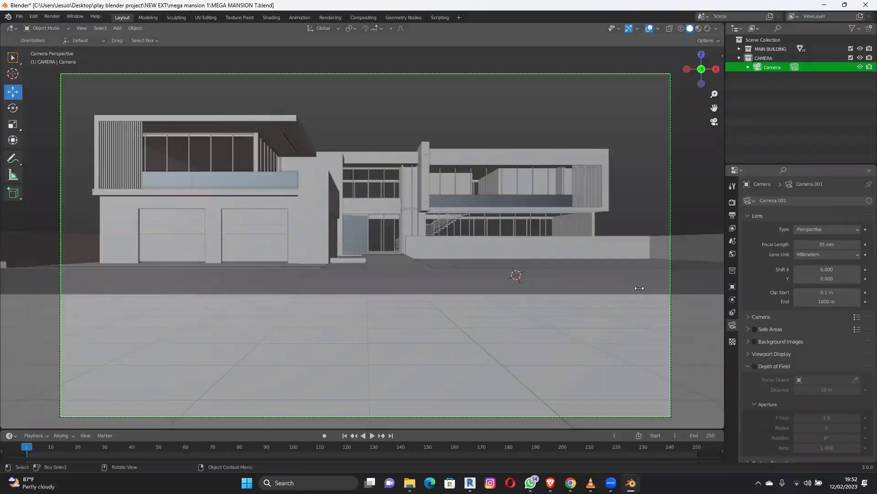
click(732, 287)
mouse_move(838, 224)
mouse_down()
mouse_move(791, 224)
mouse_move(831, 229)
mouse_up()
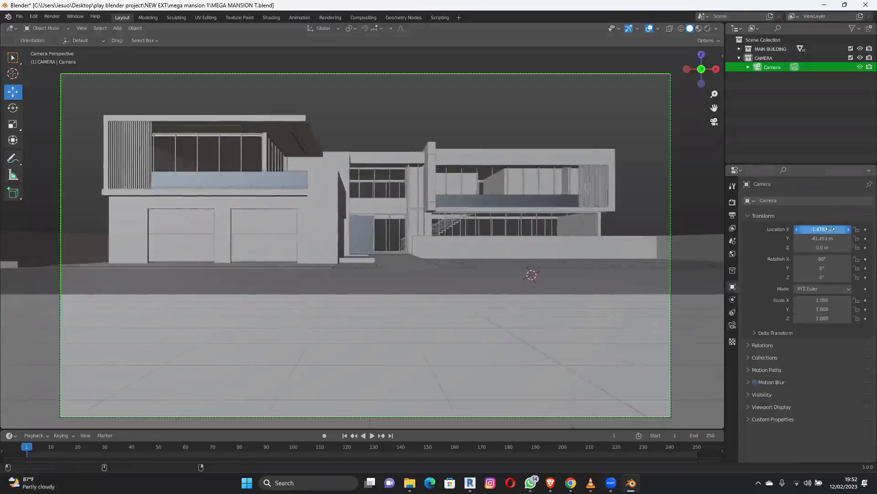
Try tilting the camera upward to an X rotation of about 99.2° and reset it to 90°.
click(733, 325)
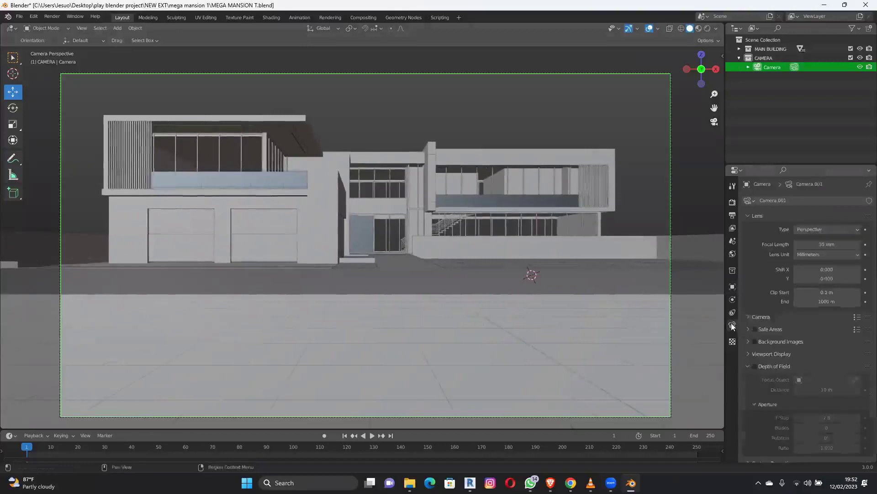
click(732, 287)
drag(813, 259, 818, 259)
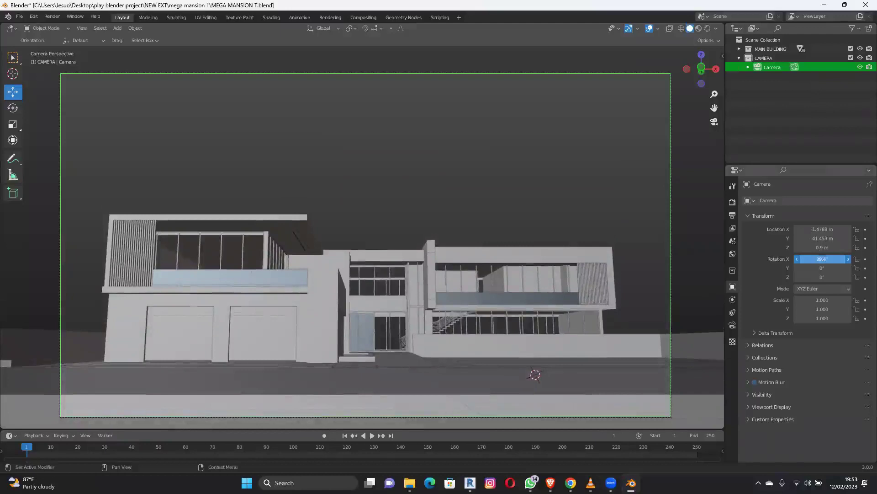
drag(818, 259, 818, 259)
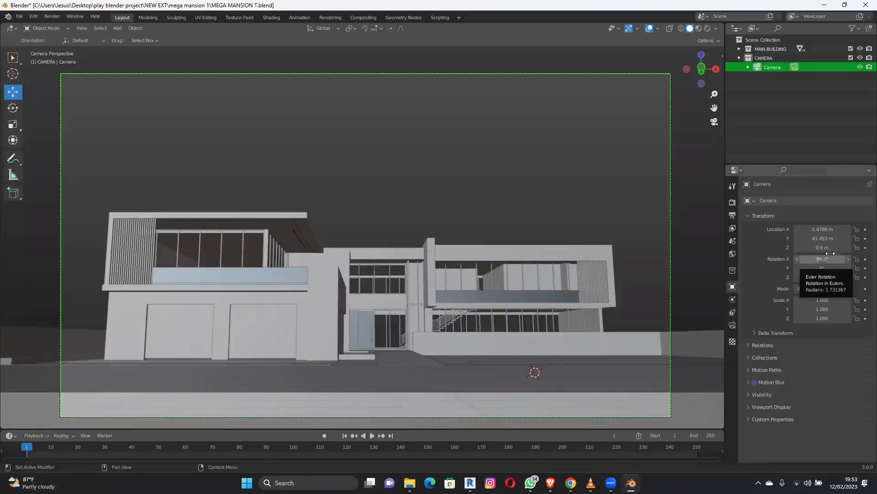
click(814, 259)
text(90)
key(Return)
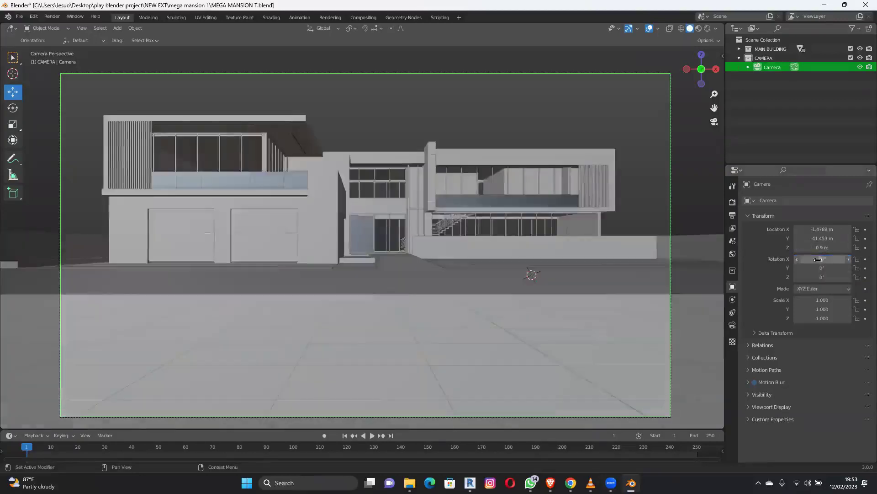
Set the camera lens's vertical shift (Shift Y) to about 0.224.
click(733, 325)
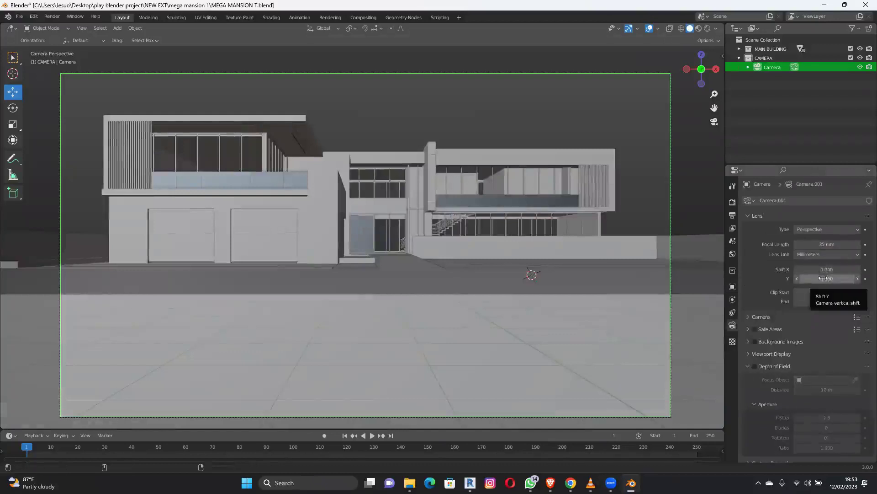
mouse_move(824, 278)
mouse_down()
mouse_move(876, 278)
mouse_move(828, 278)
mouse_up()
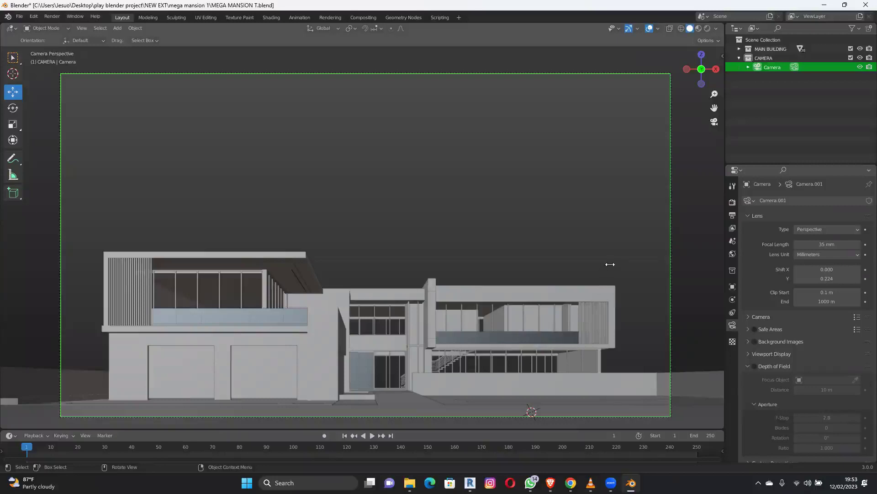
Save the file and turn on Render Region in the scene's output format for the camera view.
click(610, 268)
key(ctrl+s)
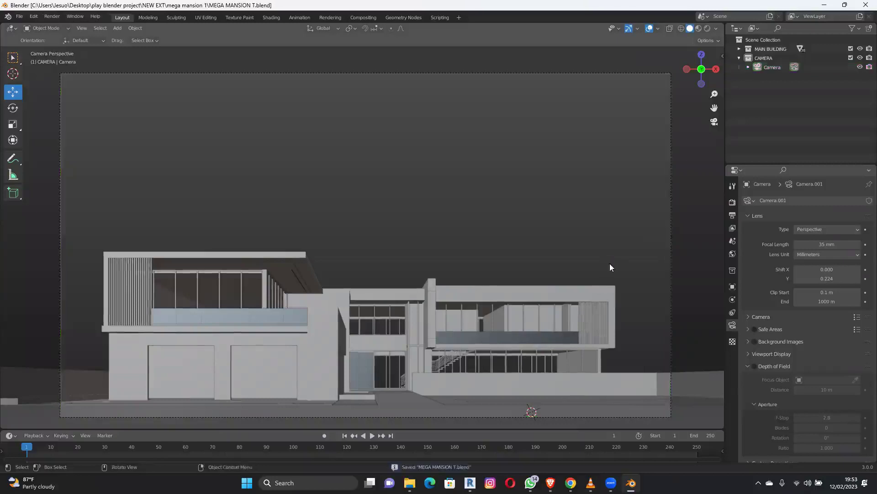
click(671, 166)
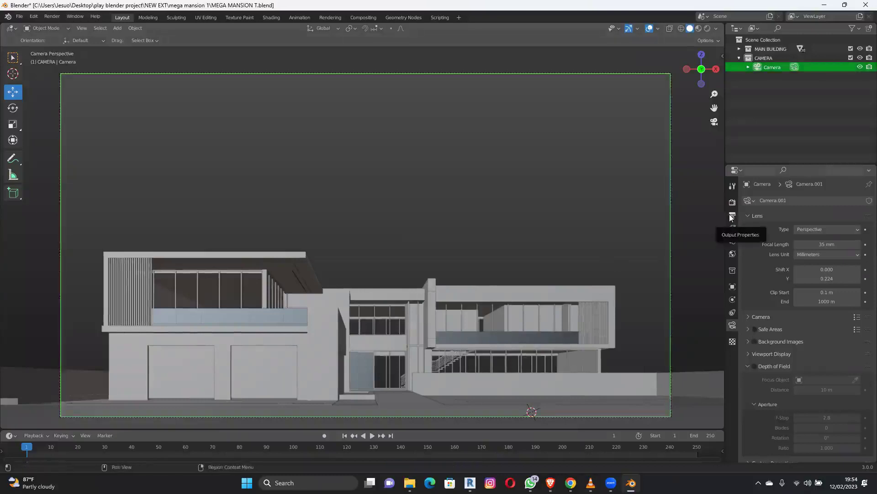
click(730, 217)
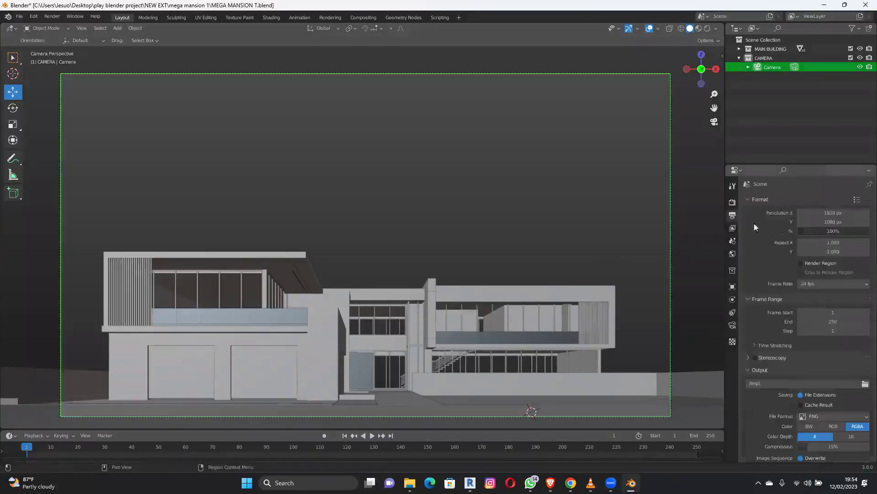
click(800, 263)
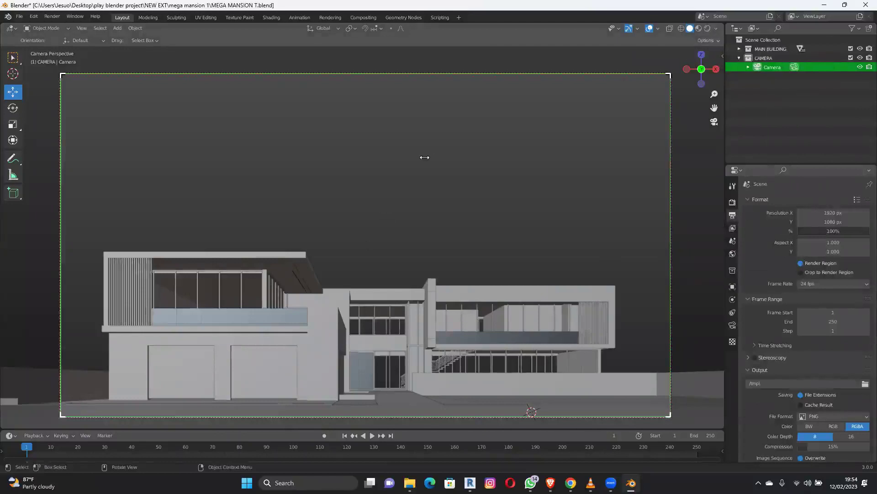
Preview the camera view in Material Preview and in Rendered shading to check the lighting.
key(z)
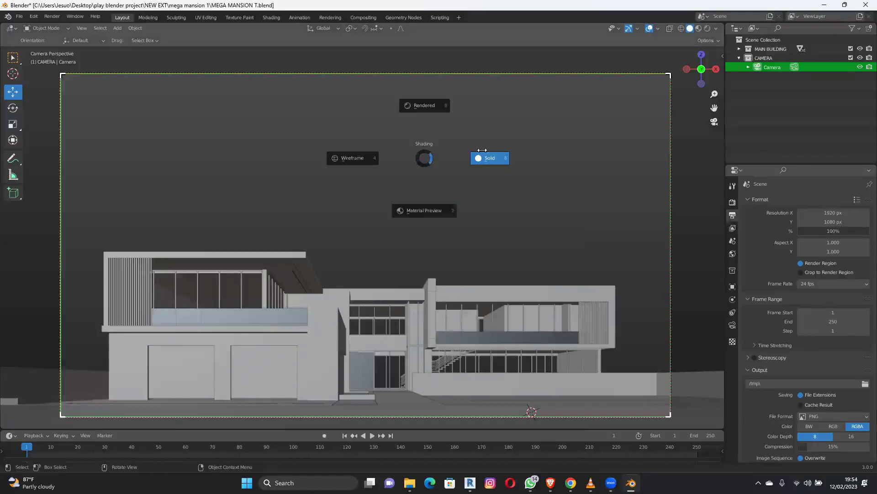
click(423, 211)
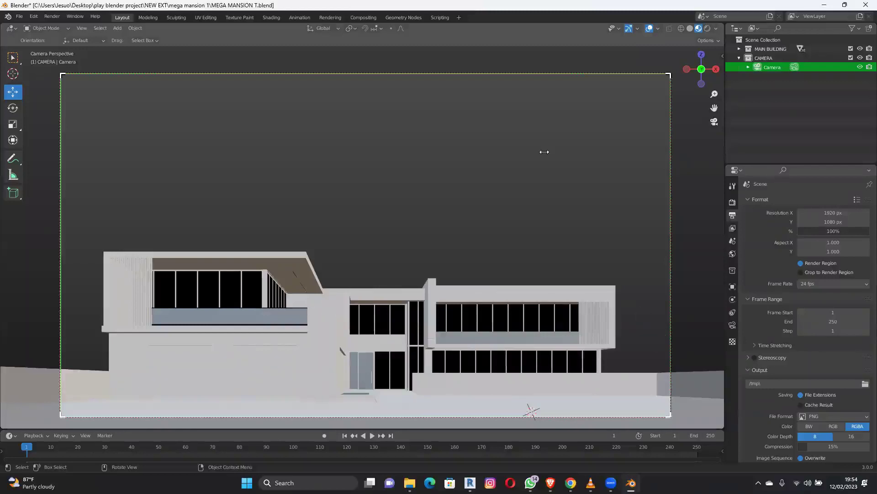
key(z)
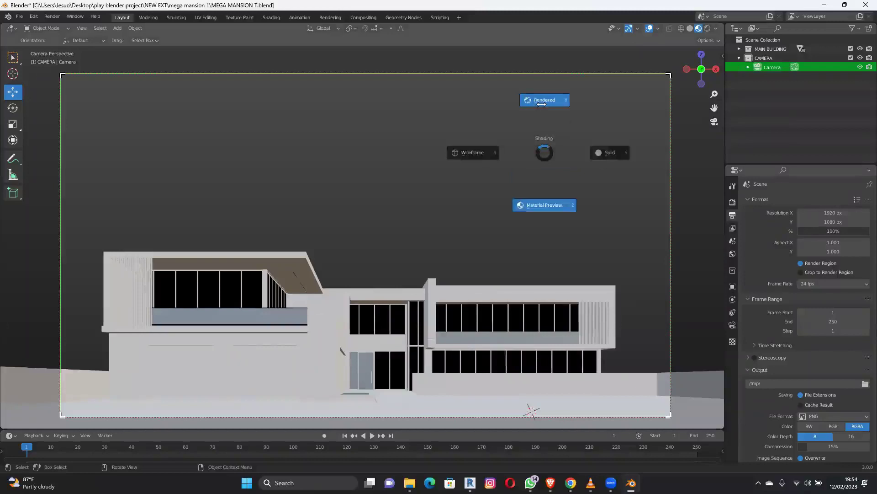
click(527, 140)
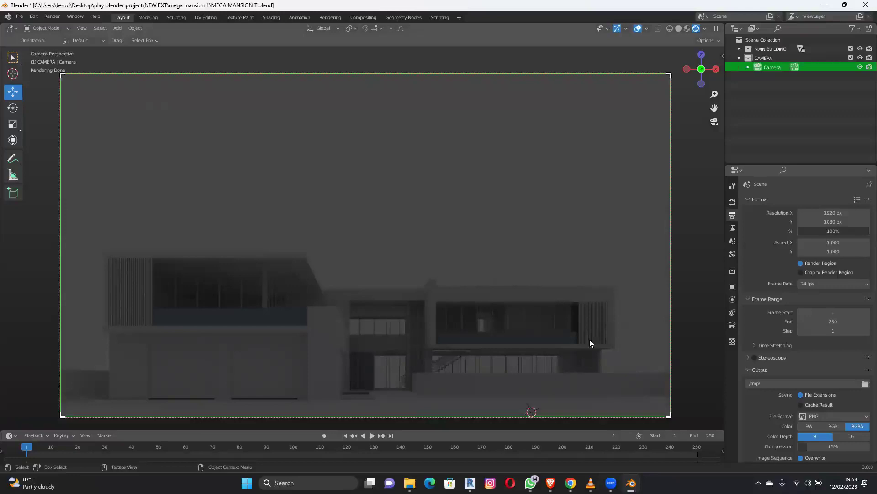
Brighten the world background colour to near white, and save the file with the viewport back in solid shading.
click(732, 254)
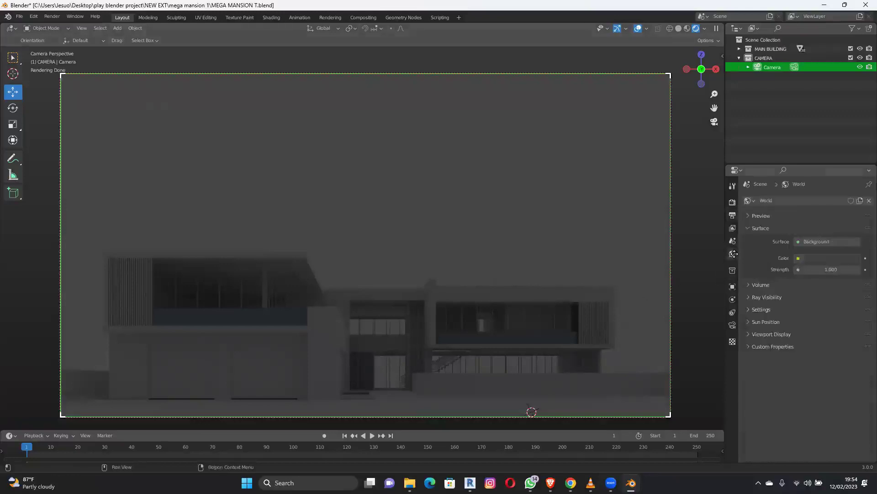
click(820, 259)
drag(852, 191, 852, 127)
click(572, 188)
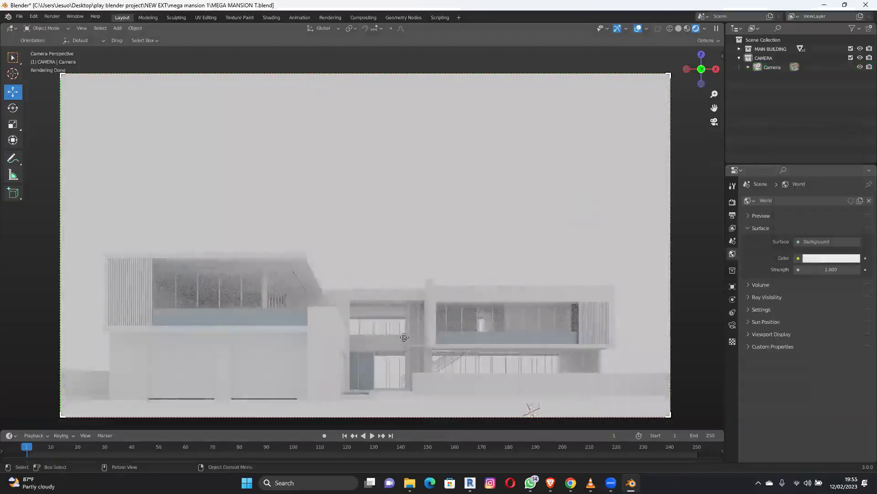
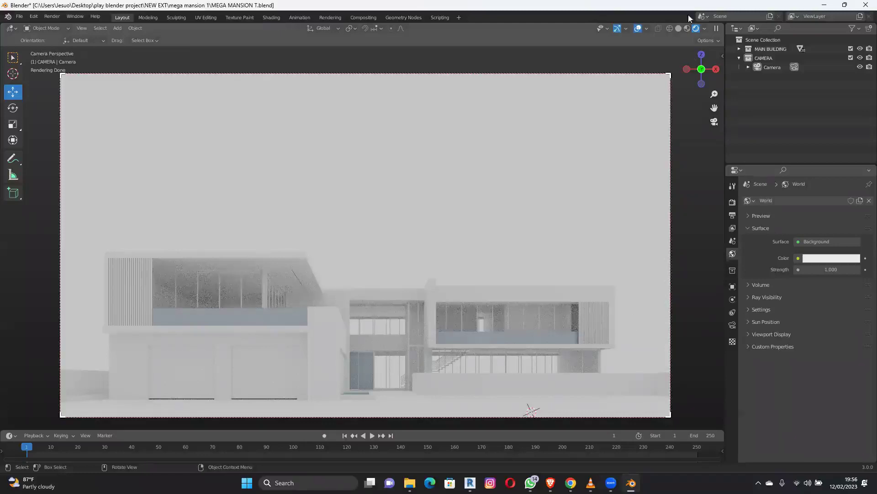
click(678, 28)
key(ctrl+s)
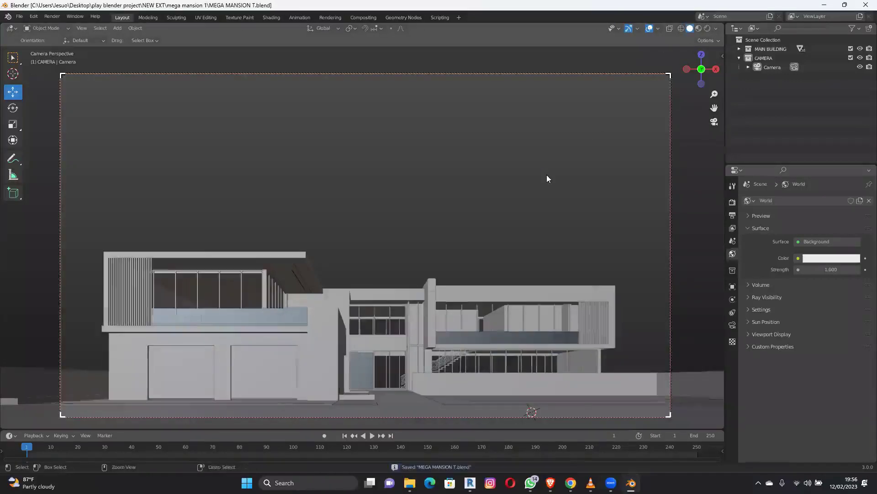
Switch to the Shading workspace with its viewport looking through the active camera, and save the file.
click(276, 19)
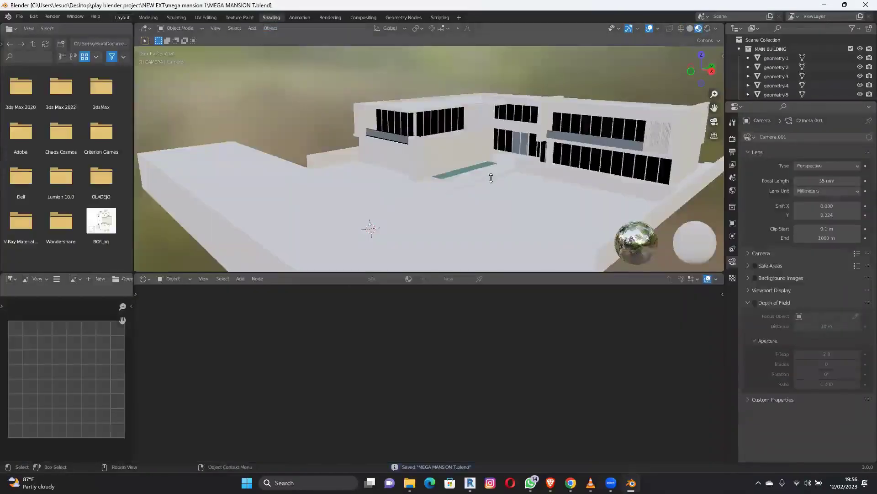
middle_drag(487, 196, 212, 219)
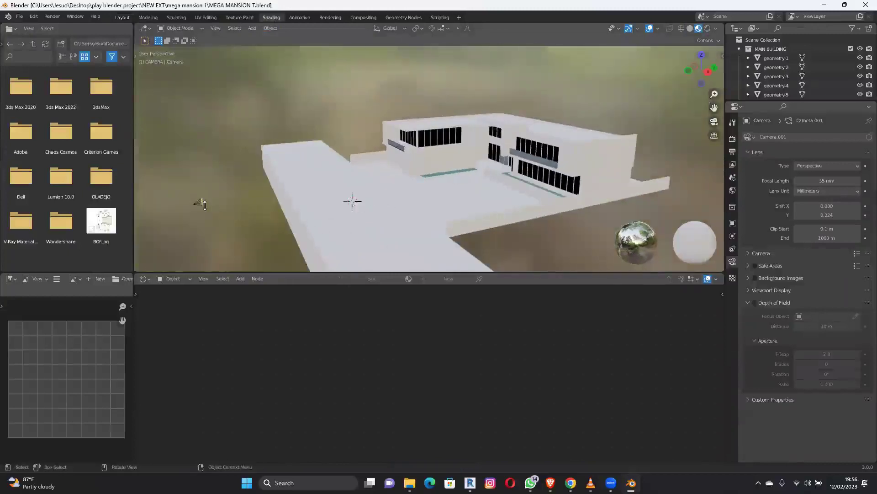
right_click(222, 148)
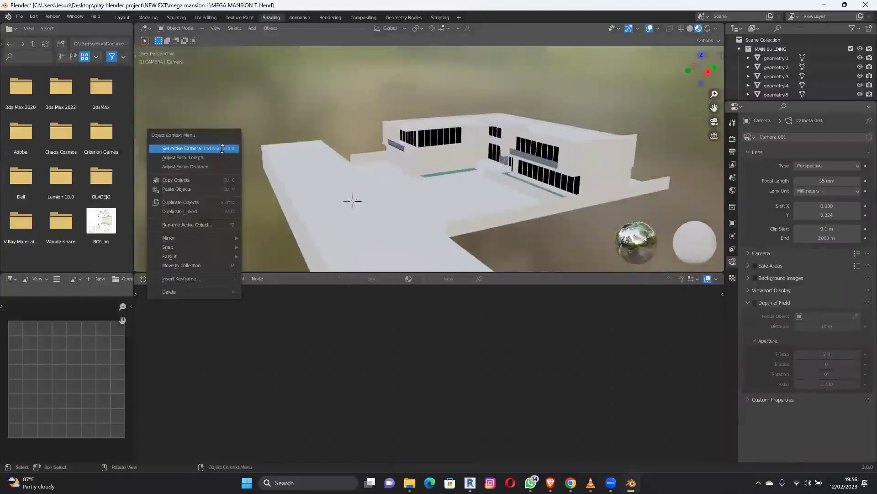
click(222, 148)
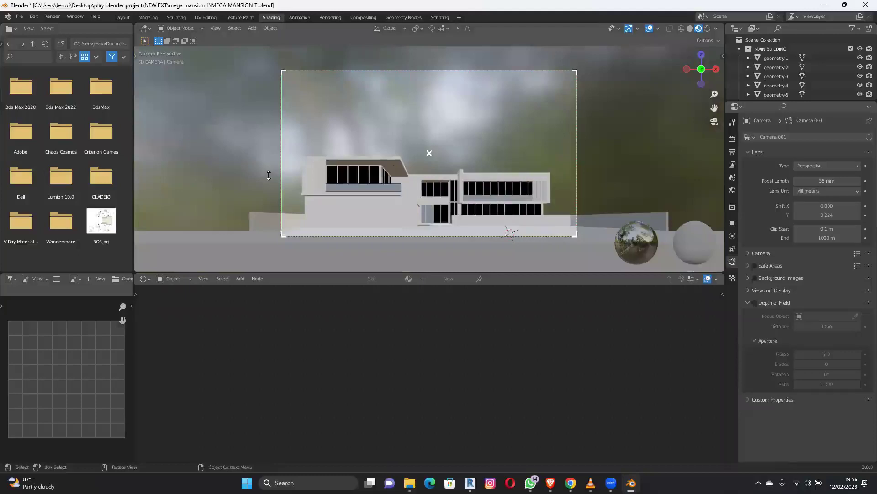
key(ctrl+s)
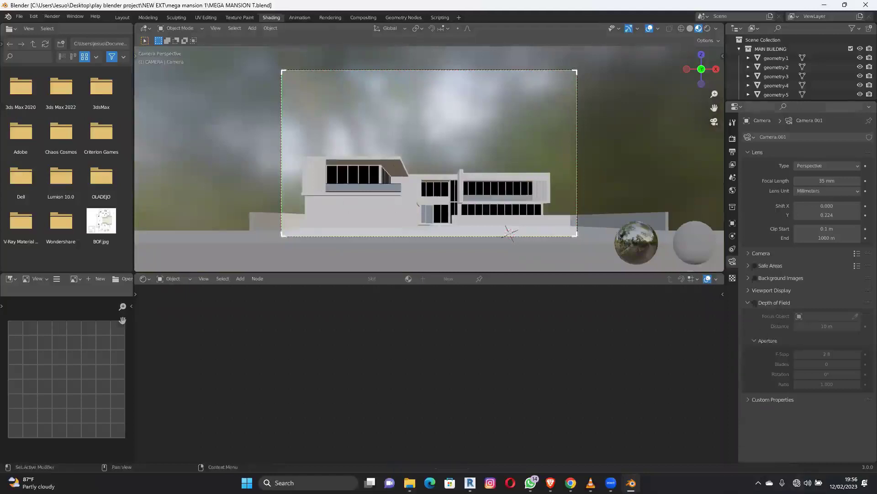
click(797, 483)
click(751, 307)
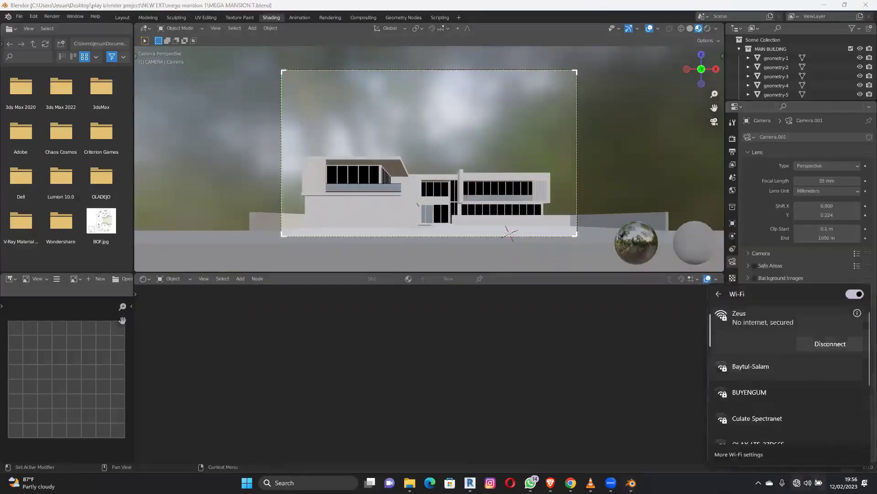
key(Escape)
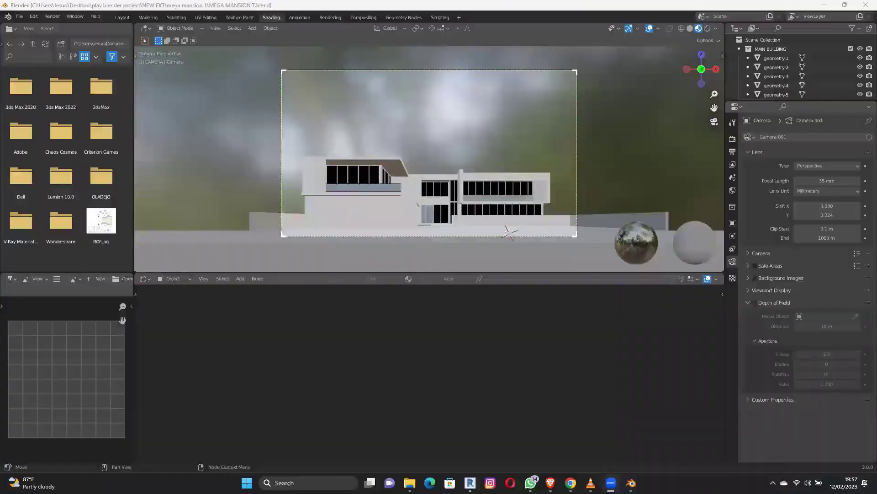
Examine the mansion's front facade from the camera view, from above and from a close perspective.
click(530, 132)
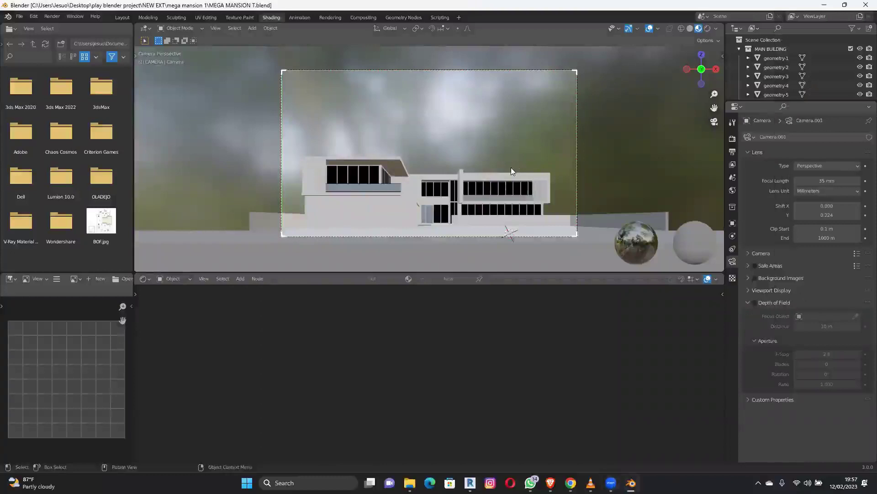
scroll(509, 155, up, 3)
shift+middle_drag(496, 156, 495, 158)
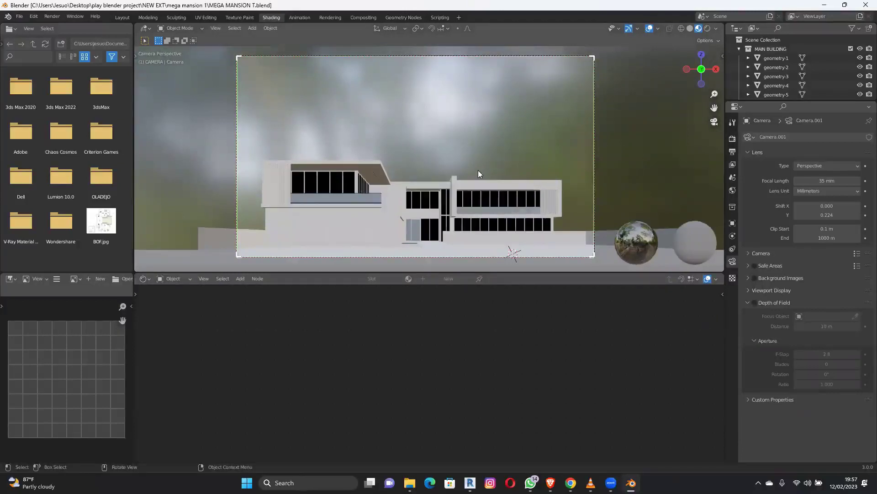
middle_drag(478, 174, 410, 176)
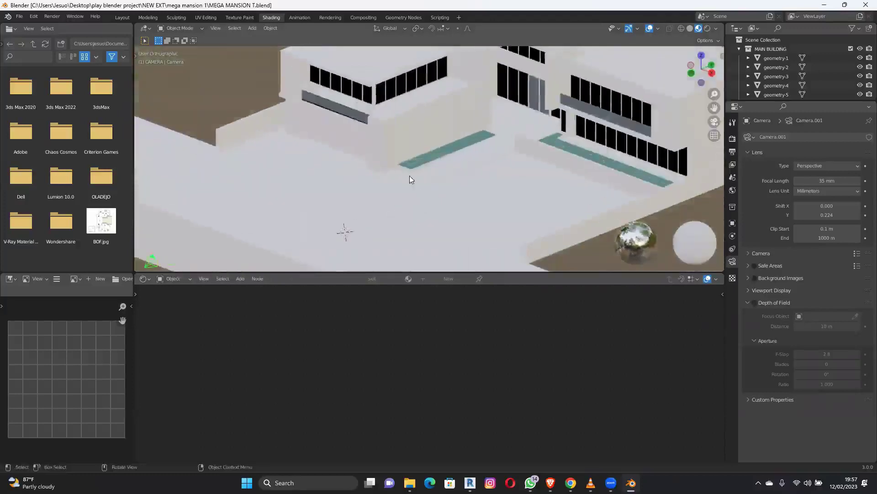
scroll(410, 179, down, 5)
key(KP_7)
middle_drag(434, 148, 458, 180)
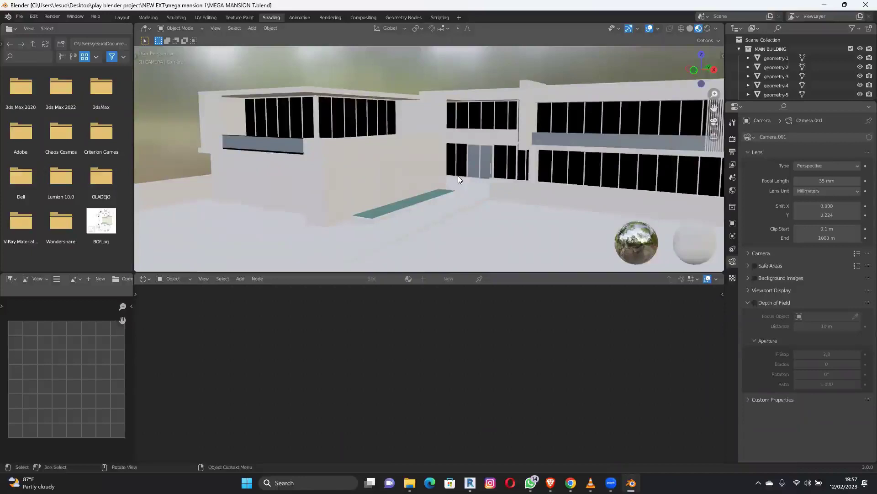
Examine the facade materials in the images ref 1, ref 2 and ref 3 in the mega mansion 1 folder, and return to Blender.
mouse_move(410, 483)
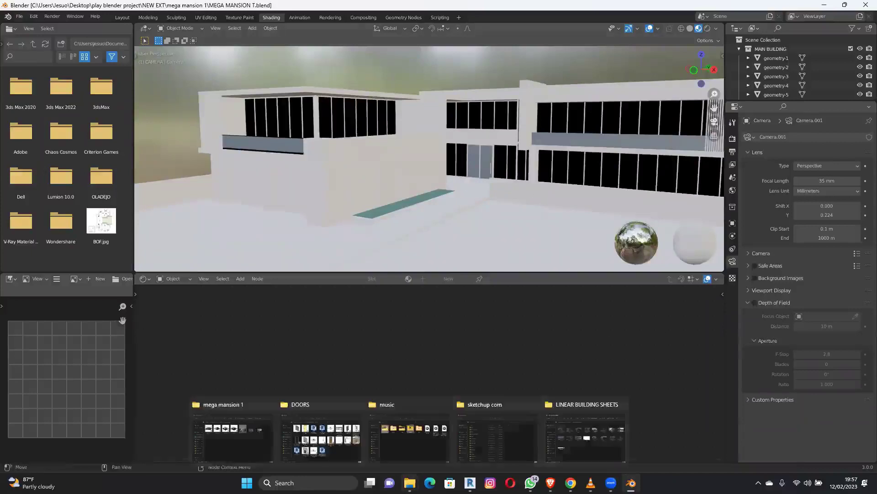
click(259, 434)
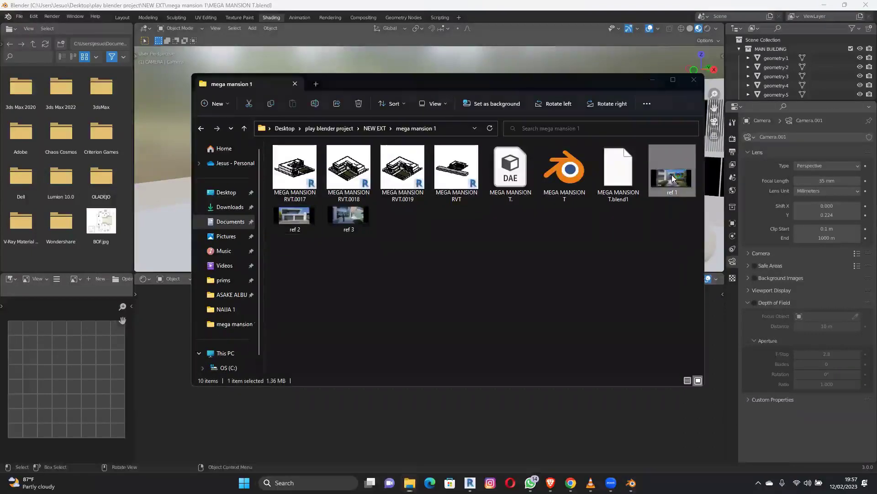
double_click(672, 175)
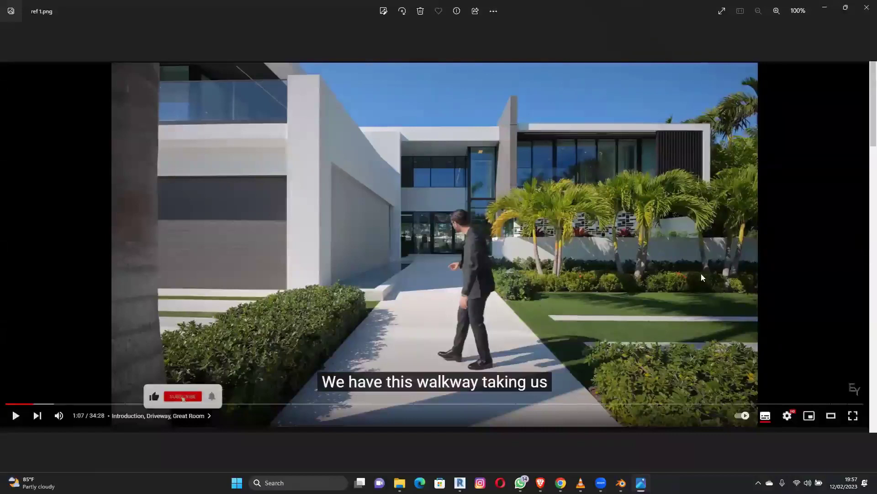
key(Right)
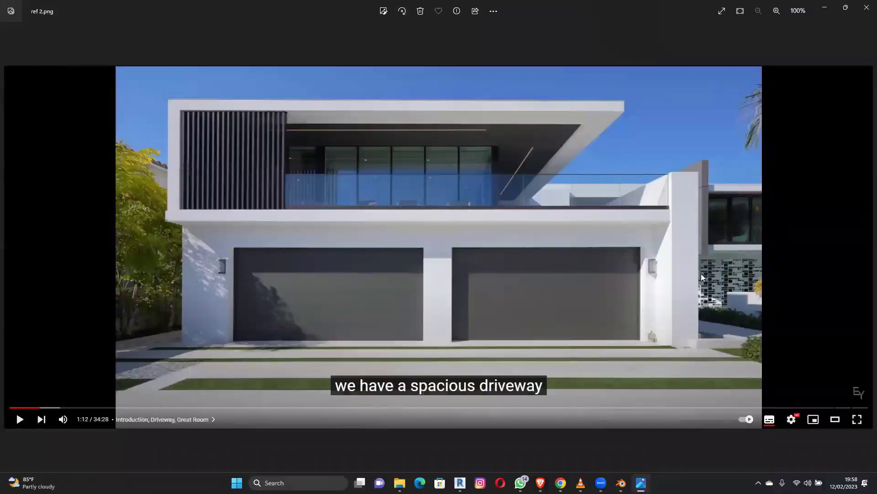
key(Left)
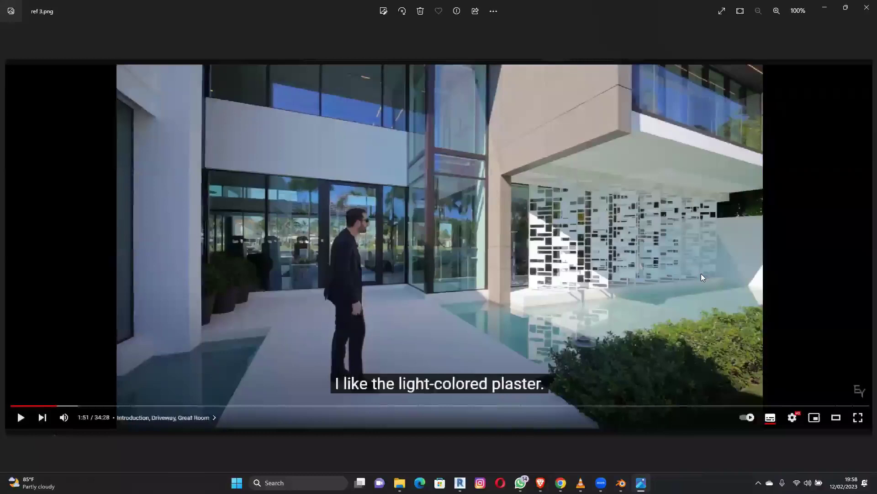
key(Right)
key(Left)
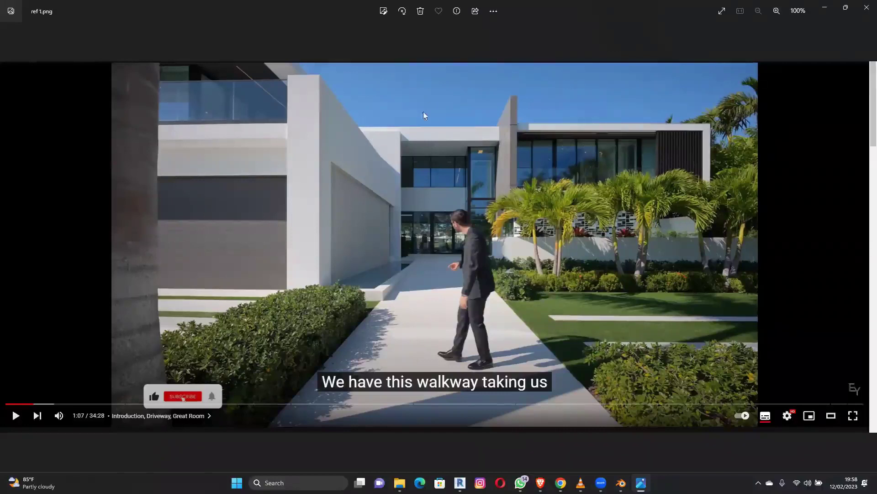
click(825, 8)
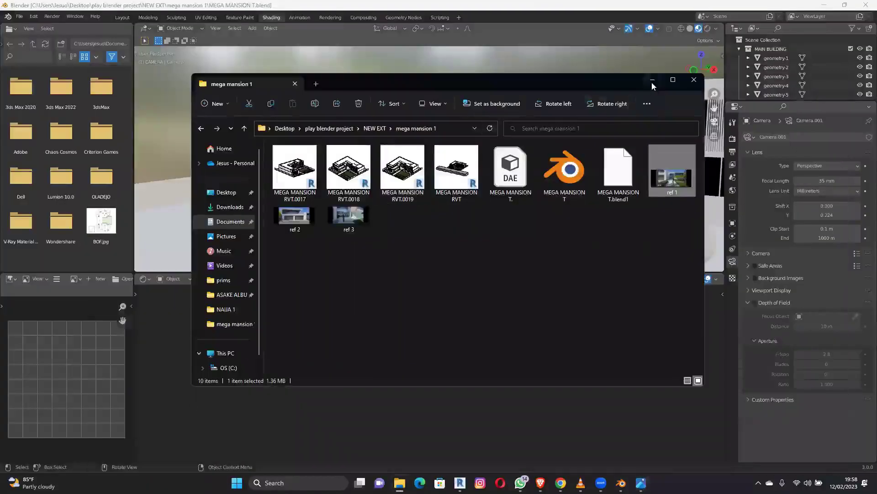
click(652, 81)
Select the mansion's white wall geometry and the Principled BSDF node of its material.
shift+middle_drag(453, 201, 403, 190)
scroll(465, 165, up, 3)
scroll(443, 183, down, 3)
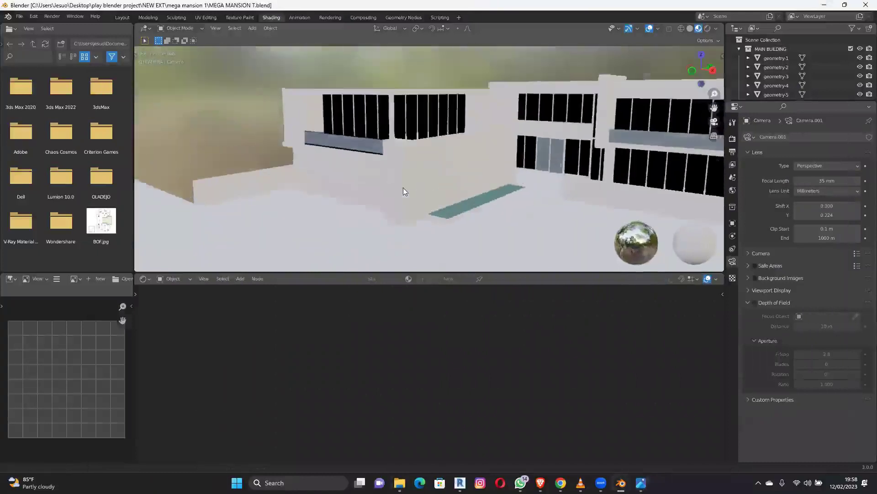
click(403, 191)
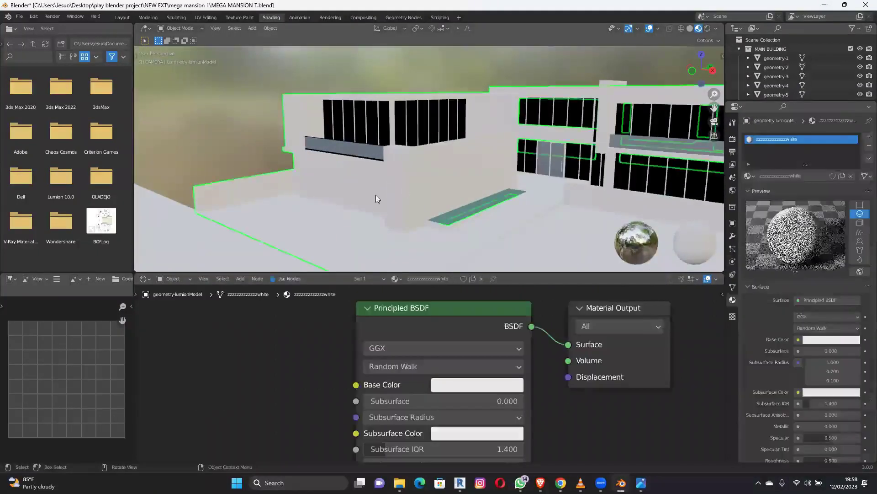
middle_drag(459, 174, 503, 137)
scroll(433, 337, down, 5)
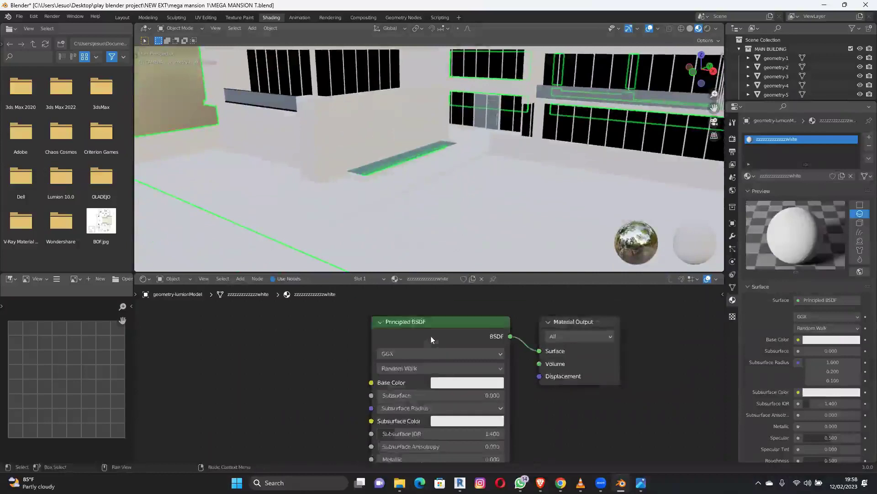
scroll(559, 370, down, 1)
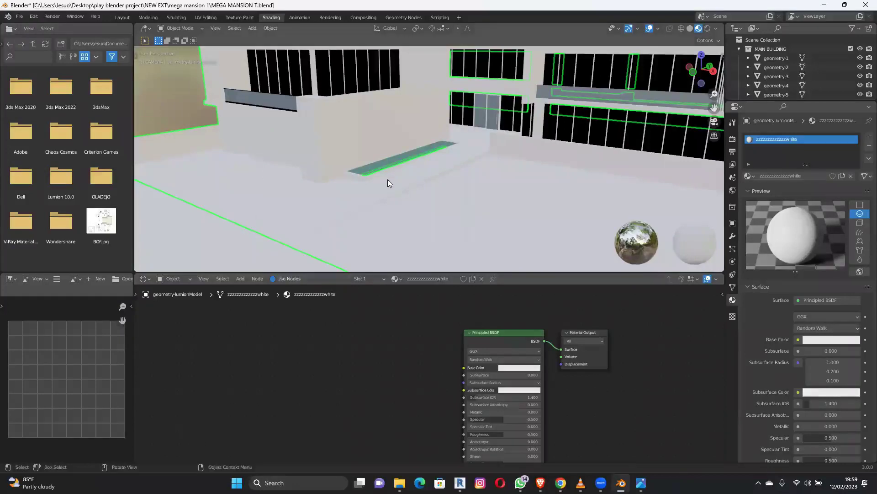
click(505, 336)
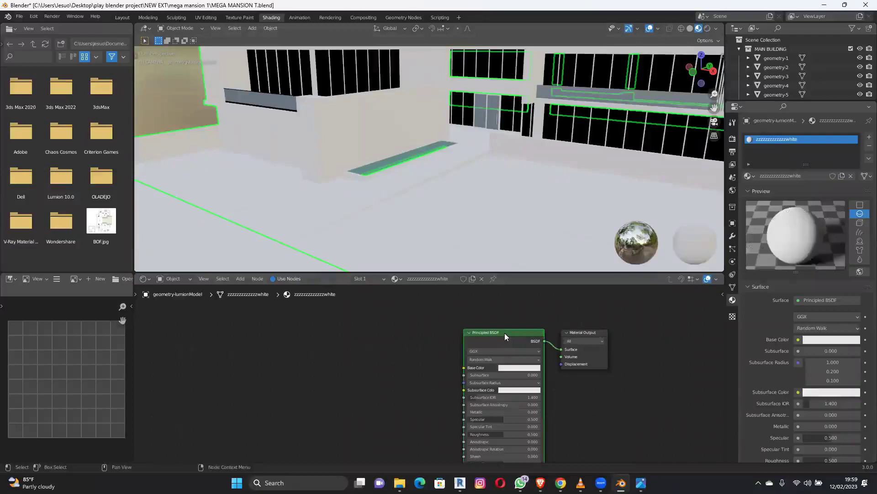
Run Principled Texture Setup with all five 4K-concrete_48 maps from the seamless_concrete_48-4K folder in Desktop\Architecture softwares\BLENDER\CONCRETE.
key(ctrl+shift+t)
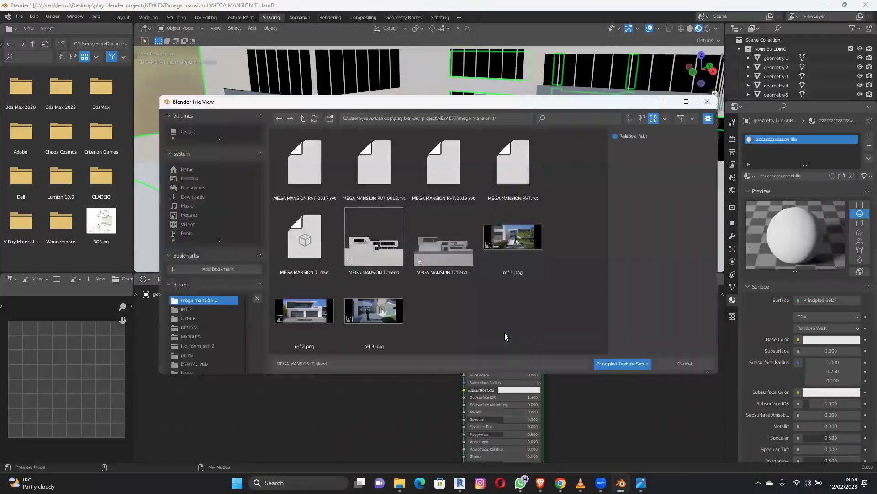
click(192, 179)
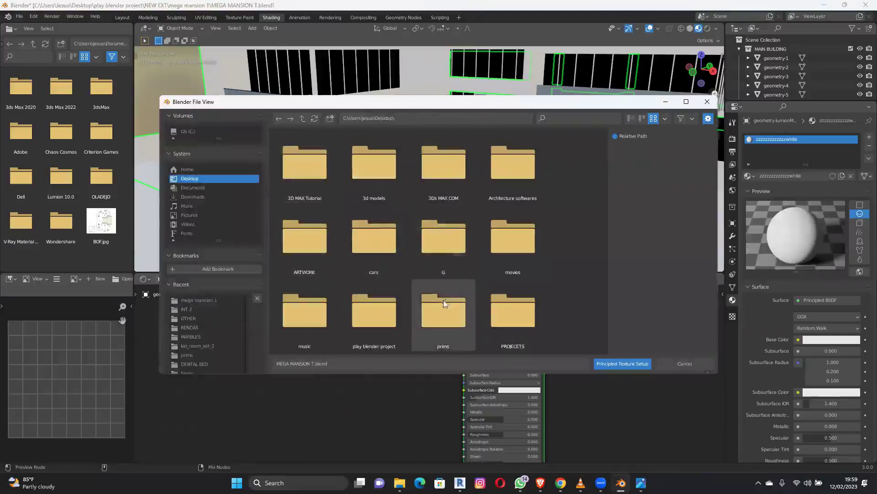
scroll(457, 238, down, 2)
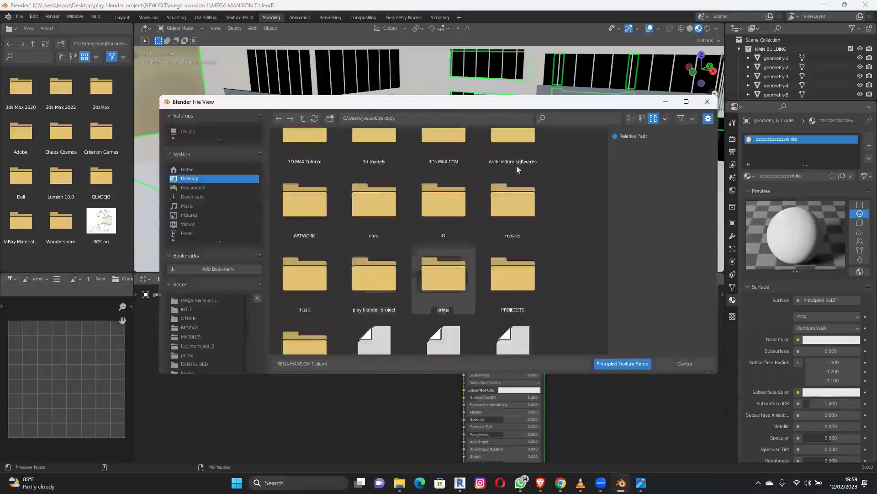
double_click(521, 139)
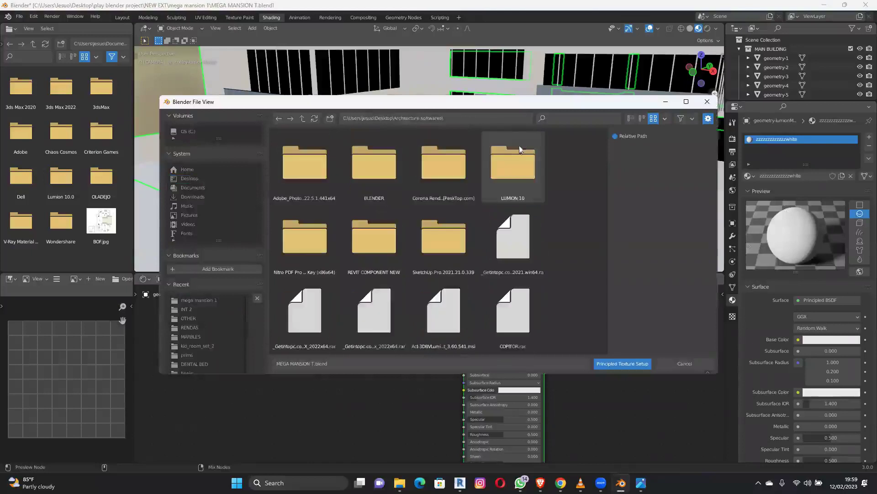
double_click(393, 183)
scroll(388, 273, down, 2)
double_click(325, 209)
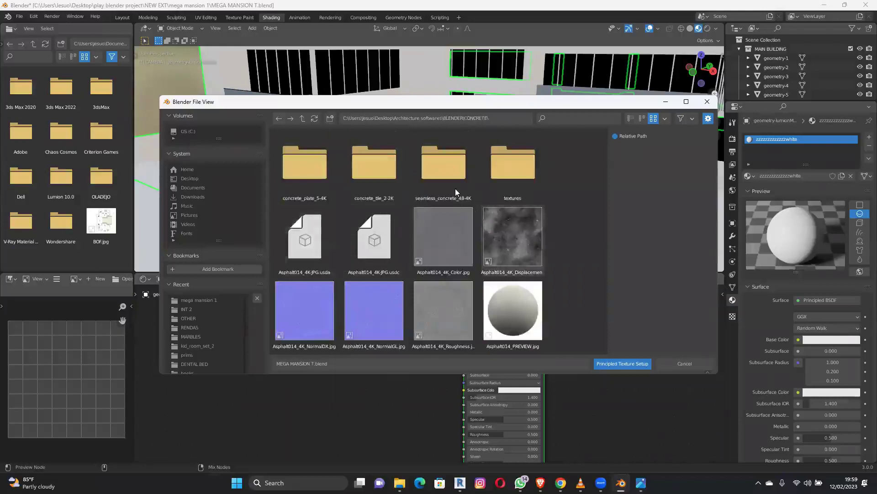
double_click(454, 182)
click(313, 182)
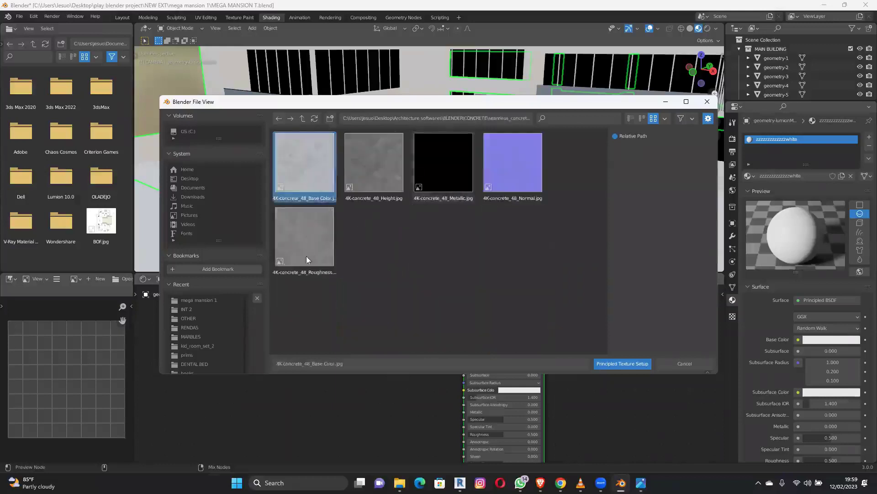
shift+click(306, 256)
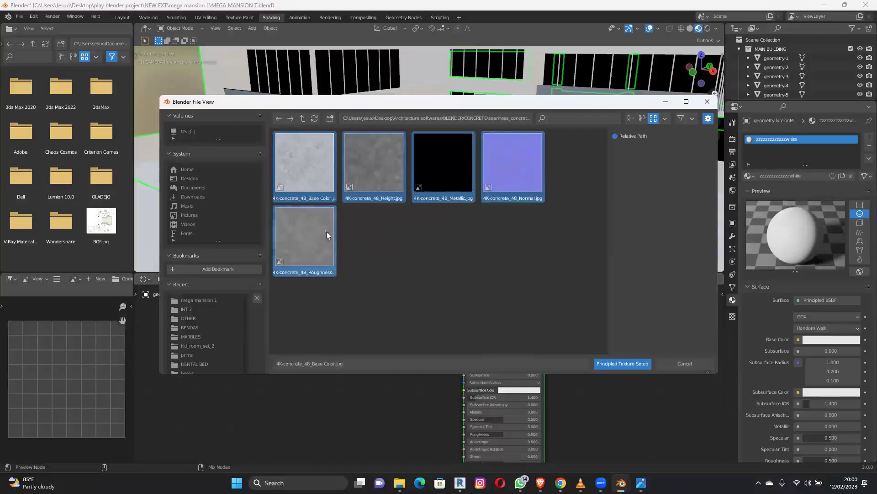
click(633, 364)
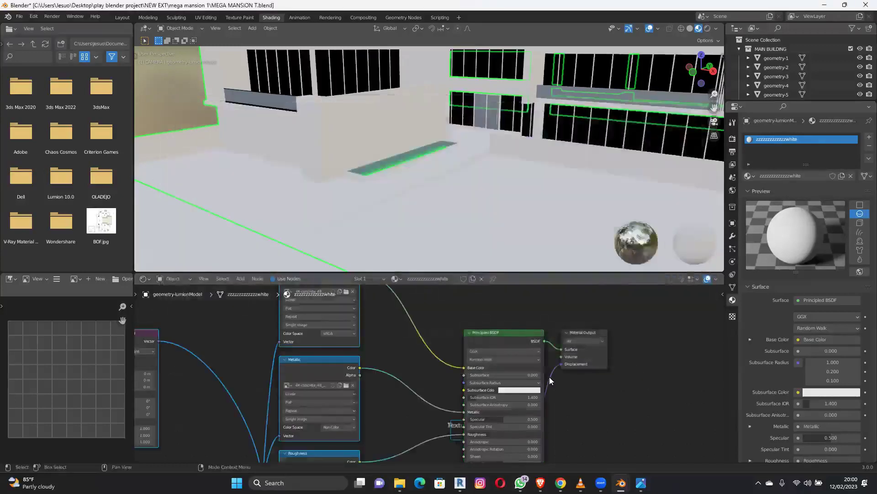
Examine the new texture nodes and how the concrete appears on the mansion's garage front and side wall.
scroll(536, 379, down, 2)
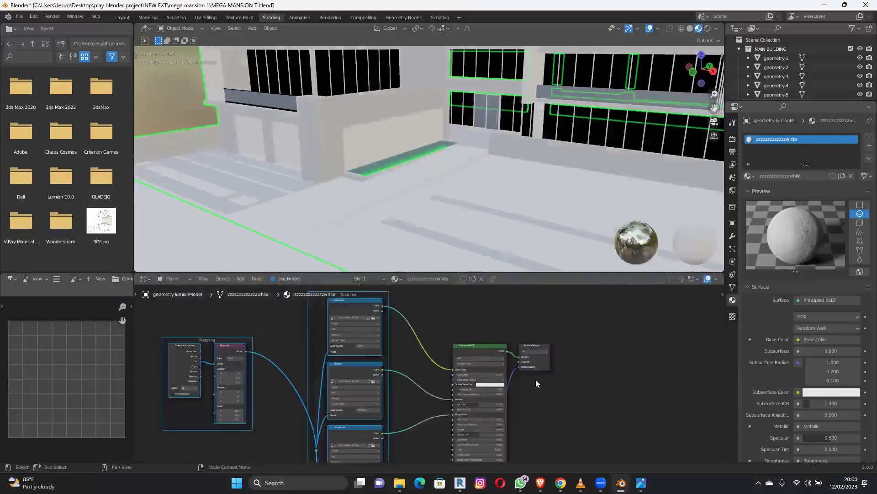
scroll(564, 362, down, 2)
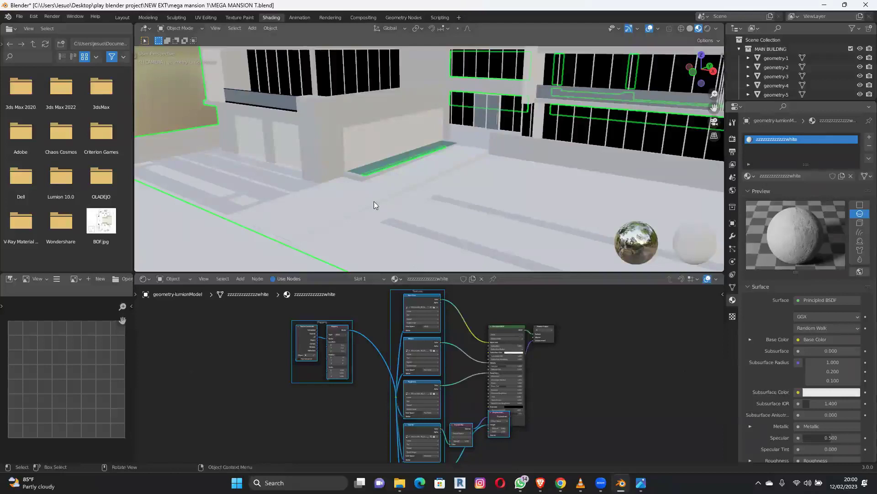
middle_drag(425, 199, 482, 203)
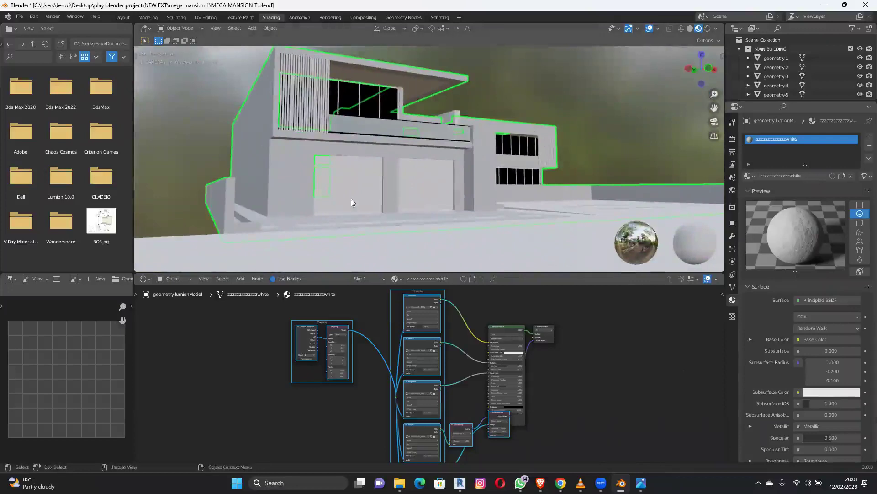
middle_drag(381, 170, 436, 198)
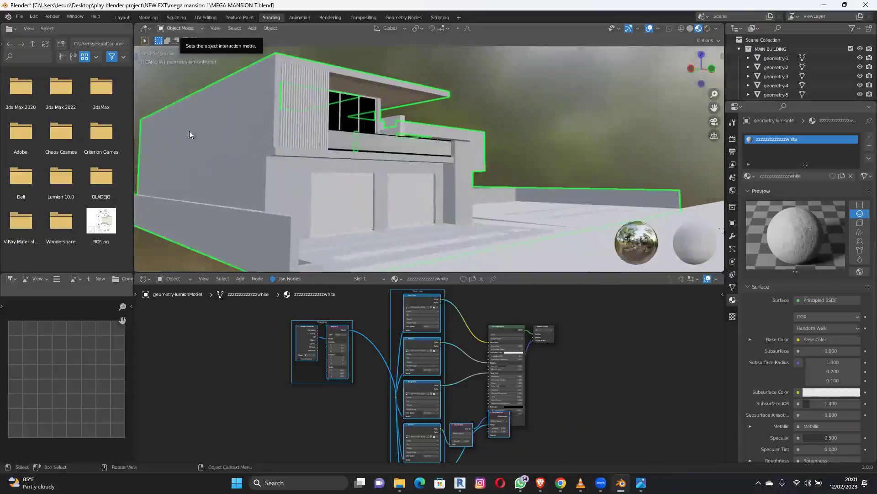
middle_drag(257, 187, 420, 196)
scroll(339, 184, up, 4)
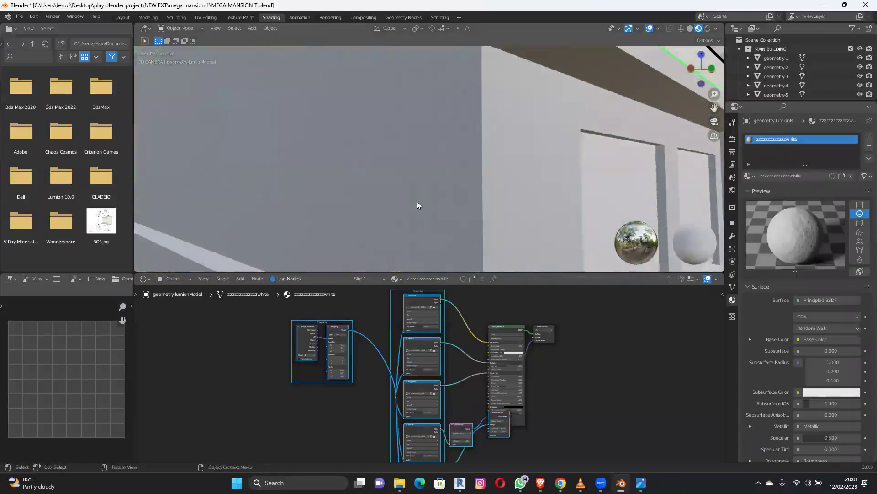
middle_drag(464, 194, 413, 196)
middle_drag(373, 198, 396, 167)
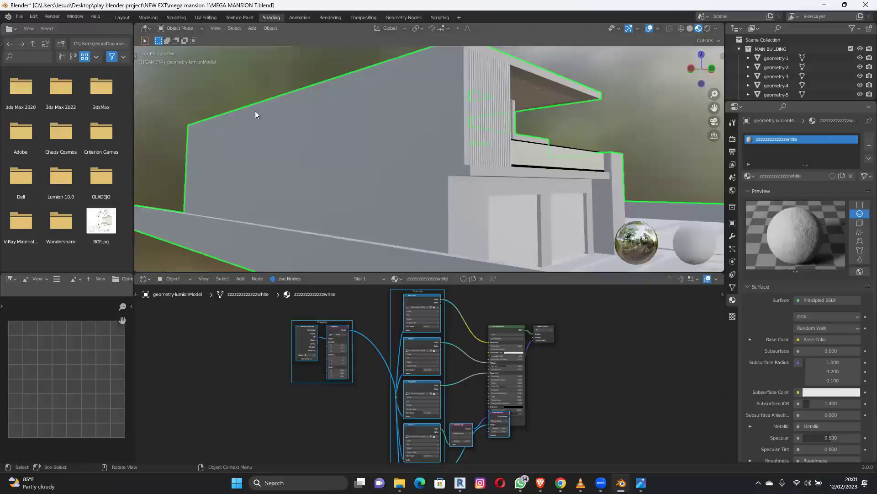
Put the mansion's wall geometry into Edit Mode with face selection active.
click(194, 29)
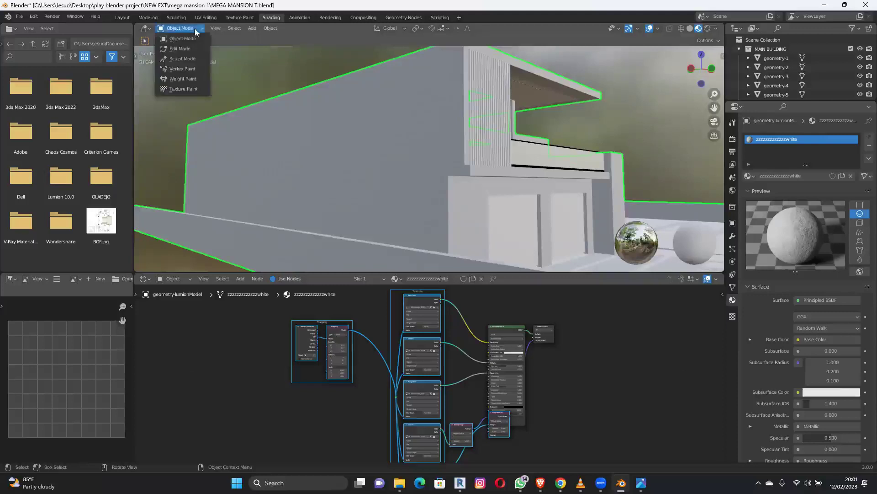
click(187, 48)
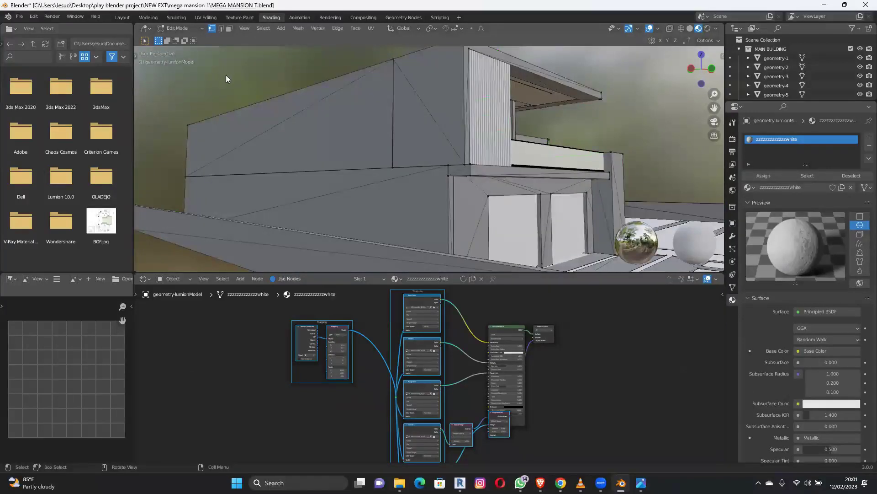
key(Tab)
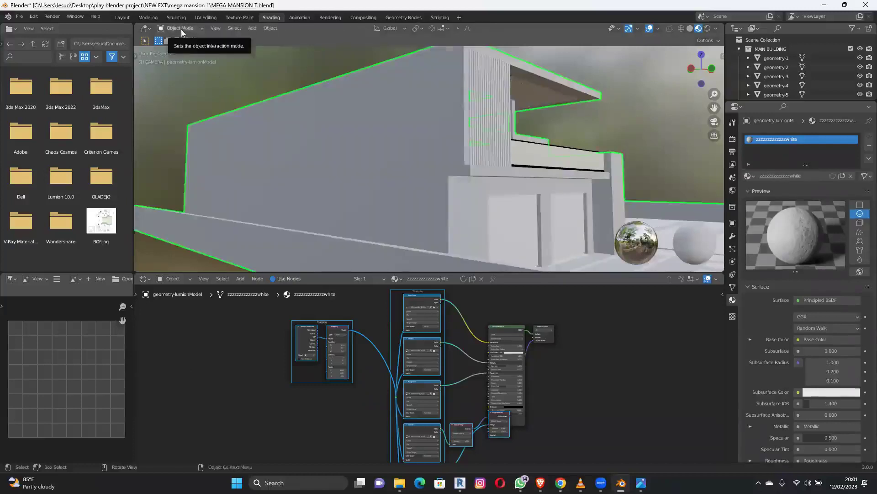
key(Tab)
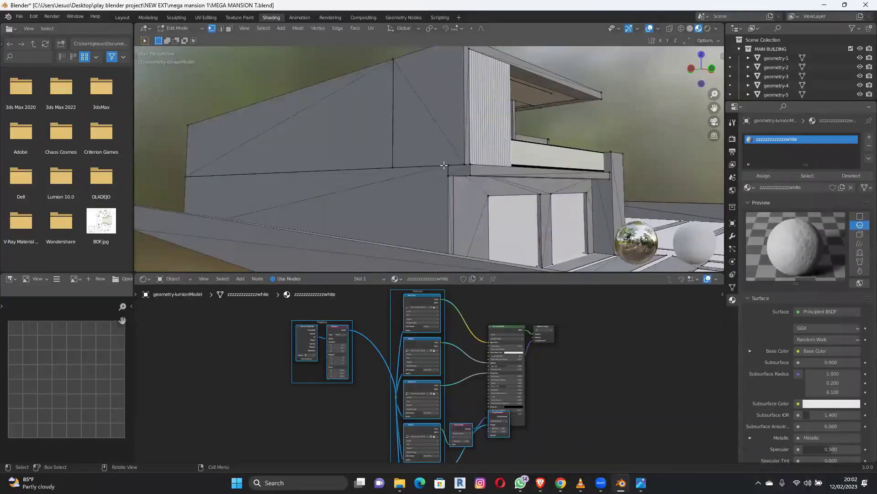
key(3)
click(214, 28)
click(230, 28)
Try out face and vertex selection on the wall around the large white panel, ending in face selection.
scroll(466, 174, down, 5)
middle_drag(594, 175, 436, 174)
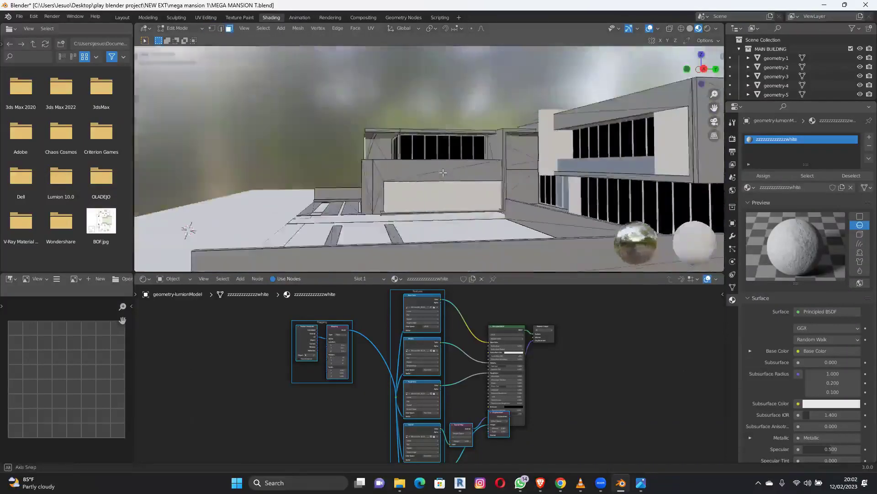
click(439, 175)
click(213, 28)
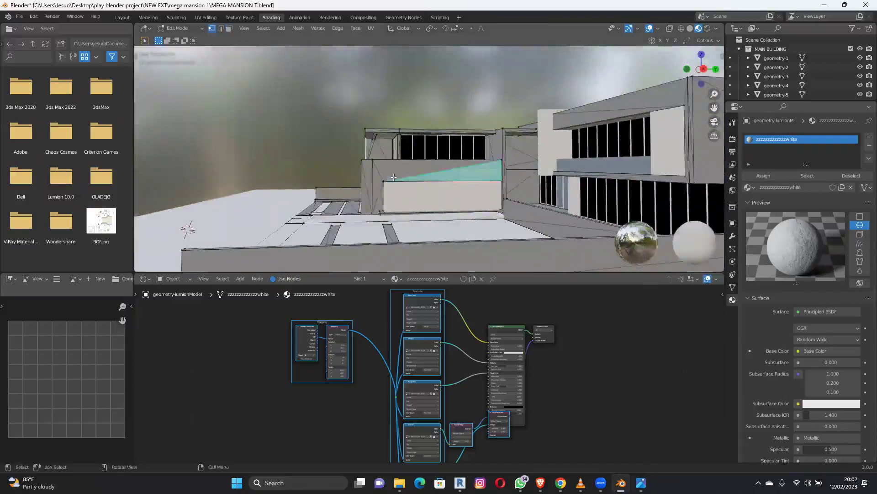
scroll(392, 178, up, 4)
click(343, 205)
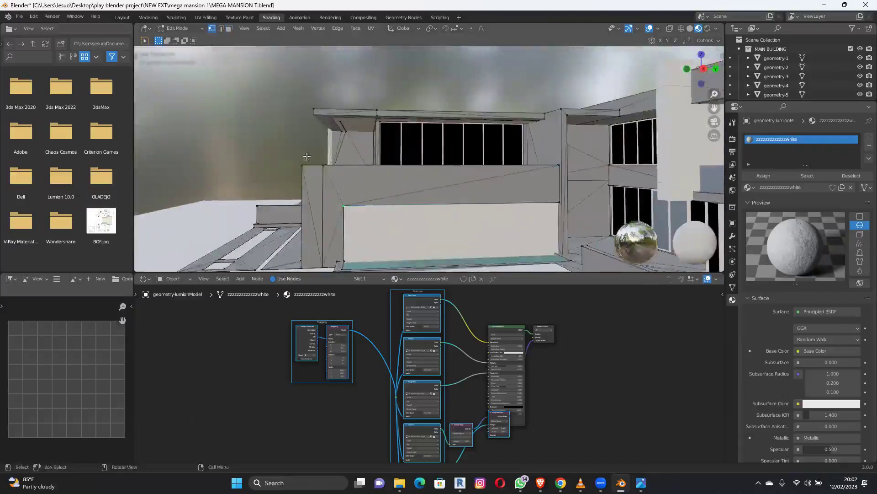
click(230, 28)
middle_drag(446, 215, 587, 207)
click(538, 201)
scroll(531, 198, down, 3)
middle_drag(532, 198, 415, 136)
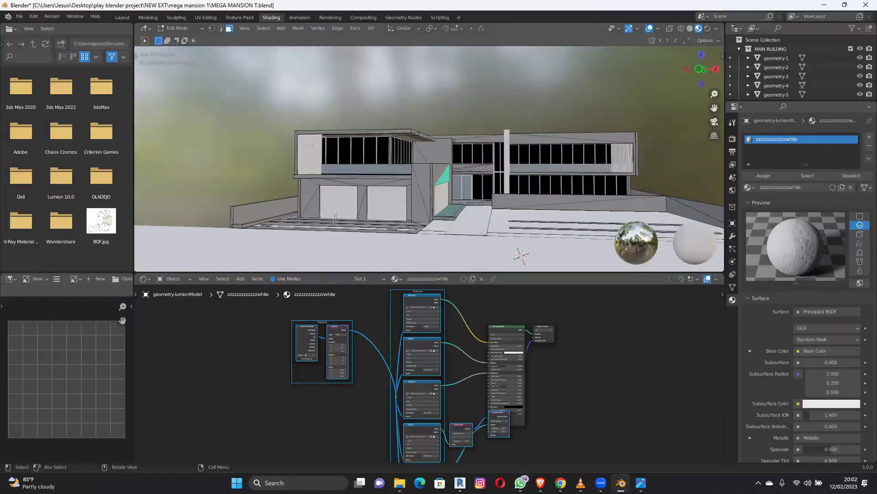
Unwrap all faces of the wall geometry with Smart UV Project at its default settings, and return to Object Mode.
key(a)
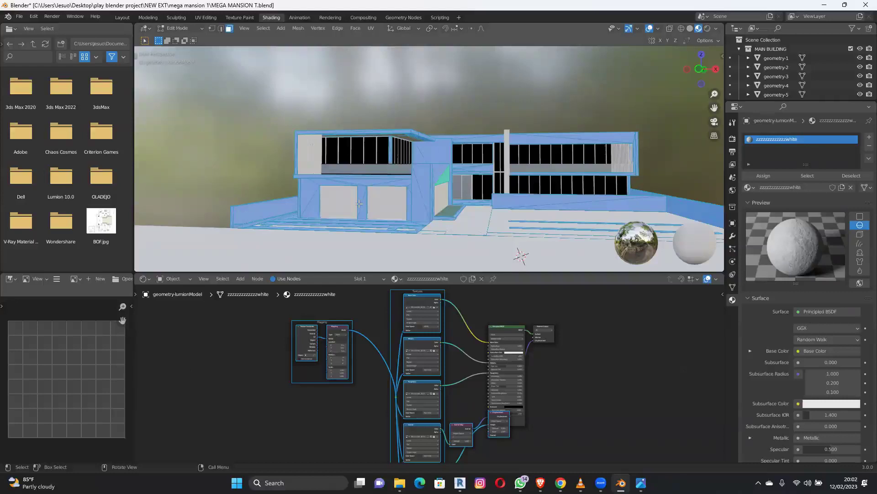
middle_drag(366, 199, 396, 191)
scroll(446, 206, up, 2)
scroll(419, 208, up, 3)
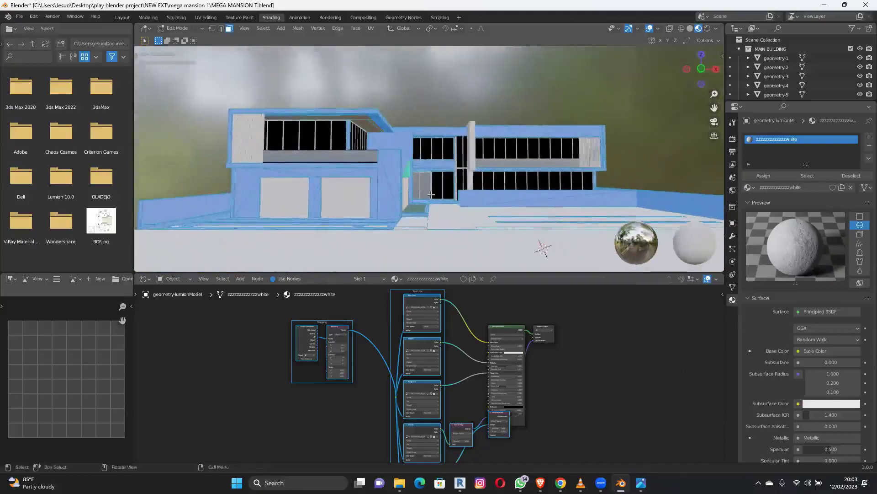
key(u)
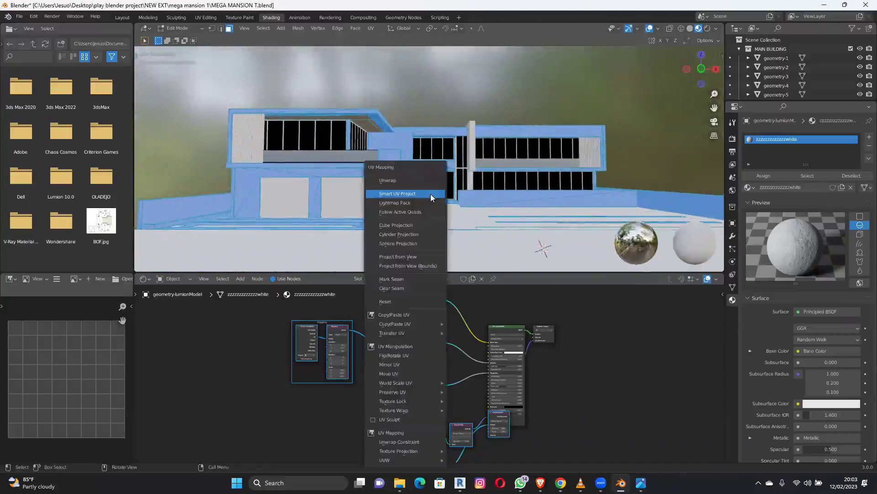
click(397, 193)
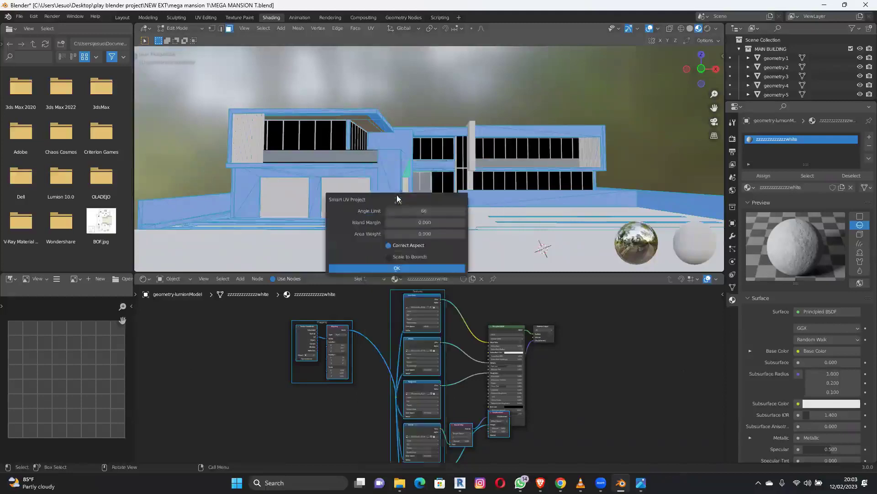
click(396, 268)
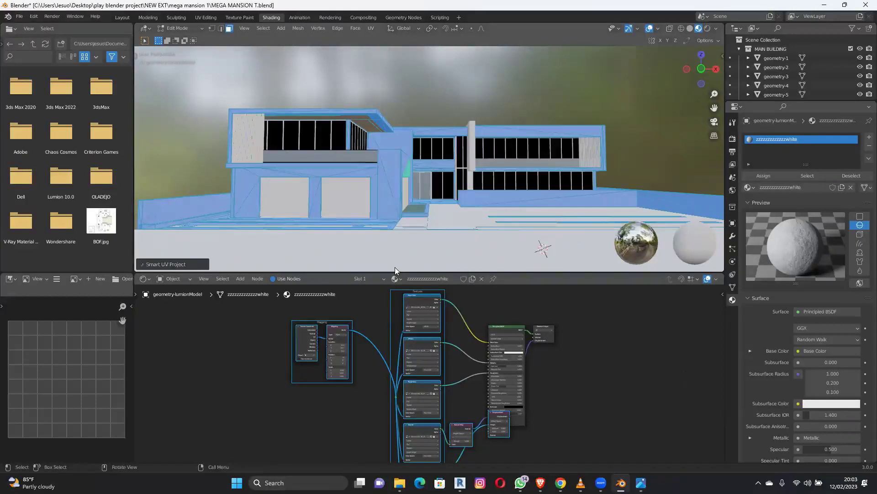
key(Tab)
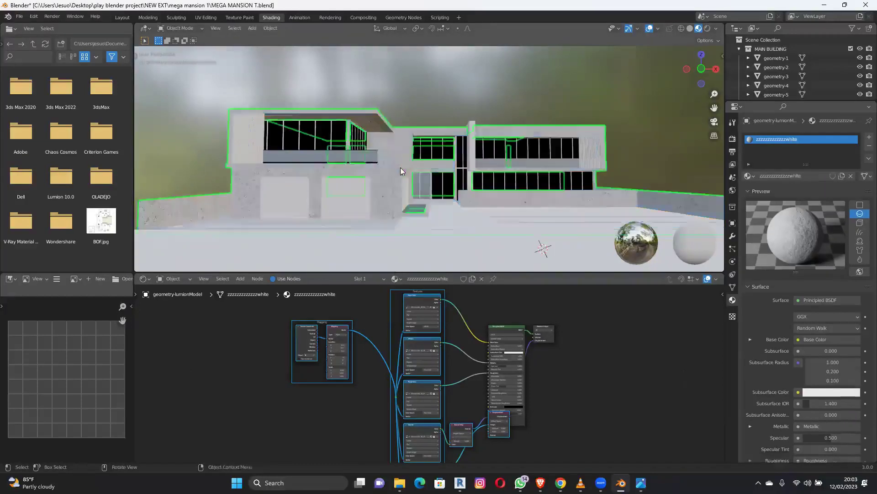
Set the X and Y scale of the white wall material's Mapping node to 5.
middle_drag(401, 171, 427, 182)
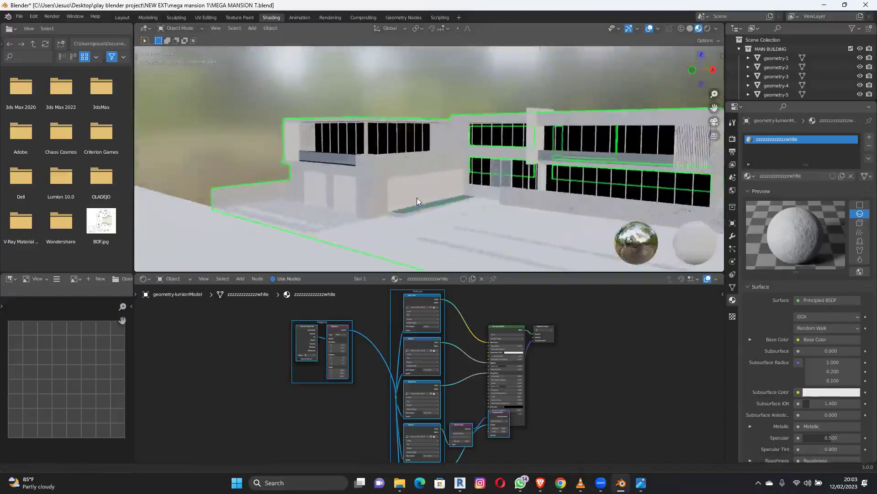
scroll(417, 197, up, 5)
scroll(379, 182, up, 4)
middle_drag(380, 183, 393, 366)
scroll(415, 168, up, 6)
scroll(366, 380, up, 5)
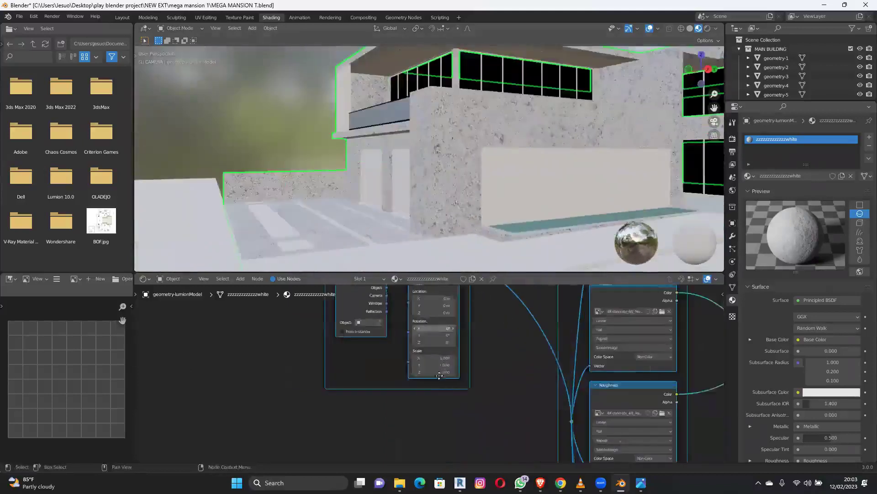
scroll(361, 388, down, 5)
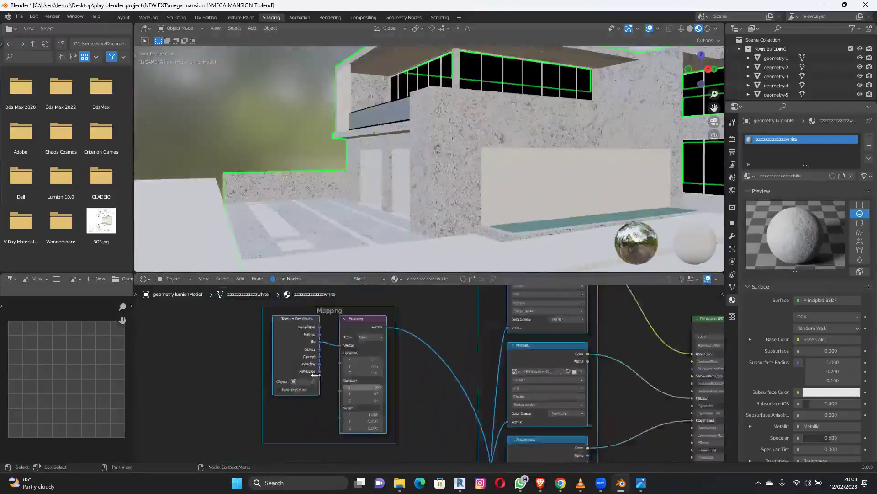
scroll(361, 427, up, 2)
middle_drag(361, 428, 363, 389)
click(360, 378)
text(5)
key(Return)
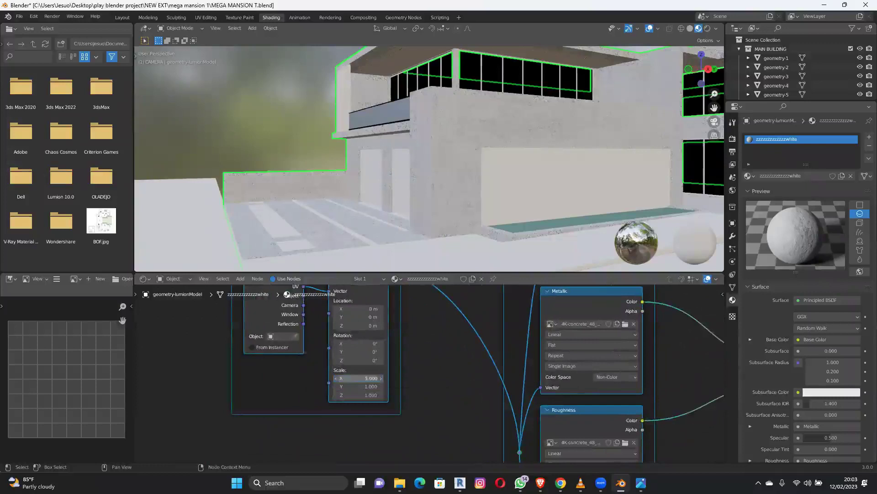
text(5.000)
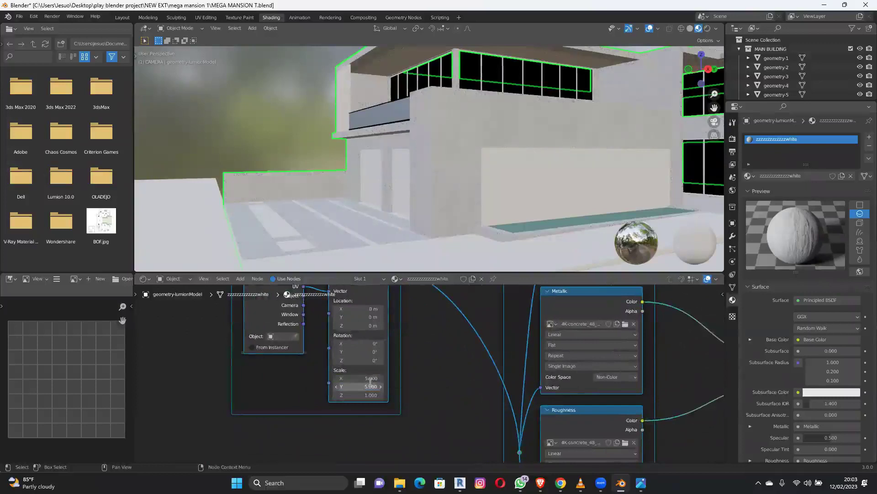
Set the X and Y scale of the wall concrete's Mapping node to 10.
scroll(602, 143, up, 5)
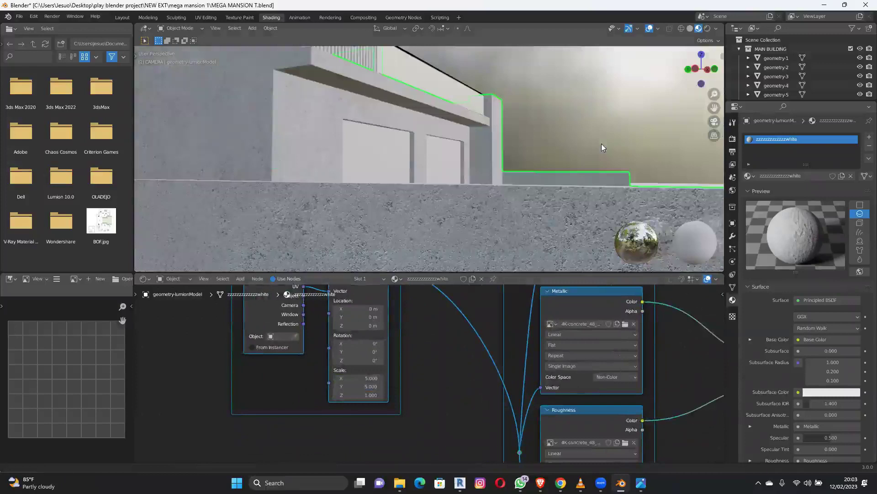
middle_drag(545, 173, 544, 173)
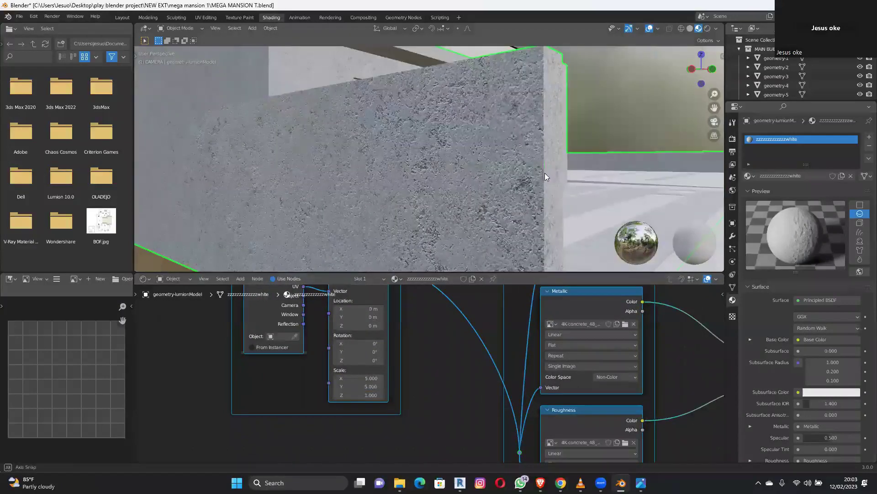
scroll(544, 173, down, 3)
click(369, 378)
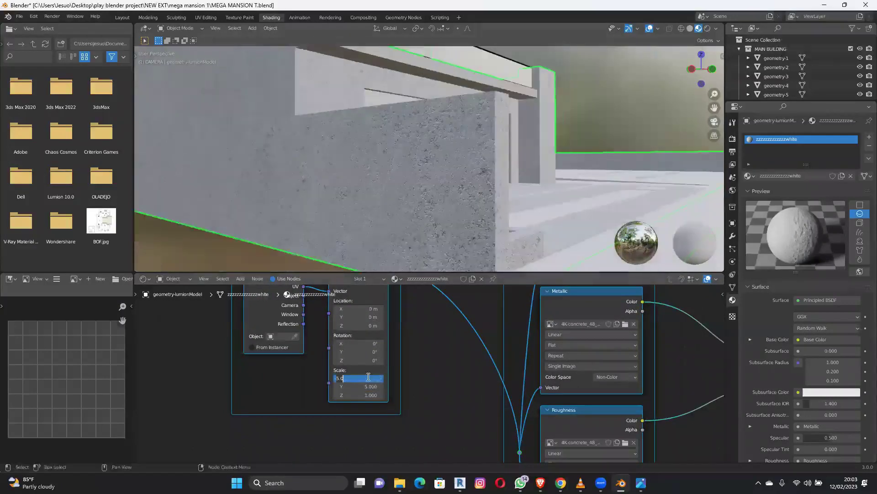
text(10)
key(Tab)
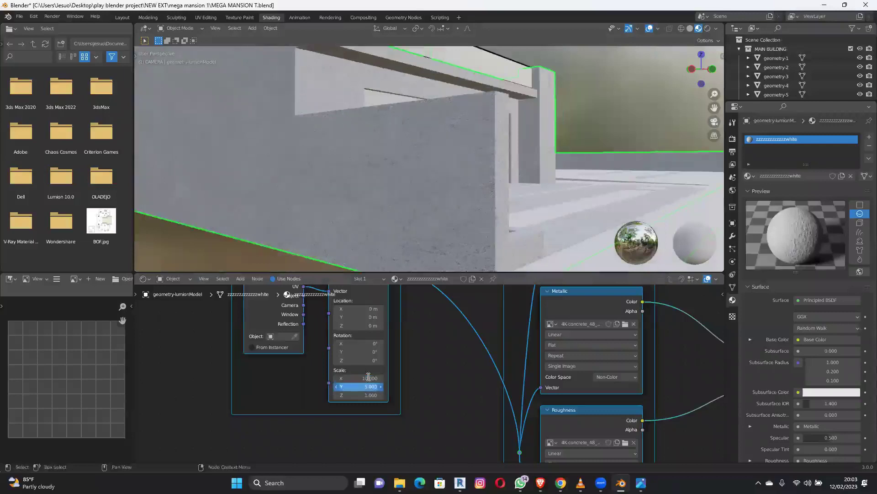
text(10)
key(Return)
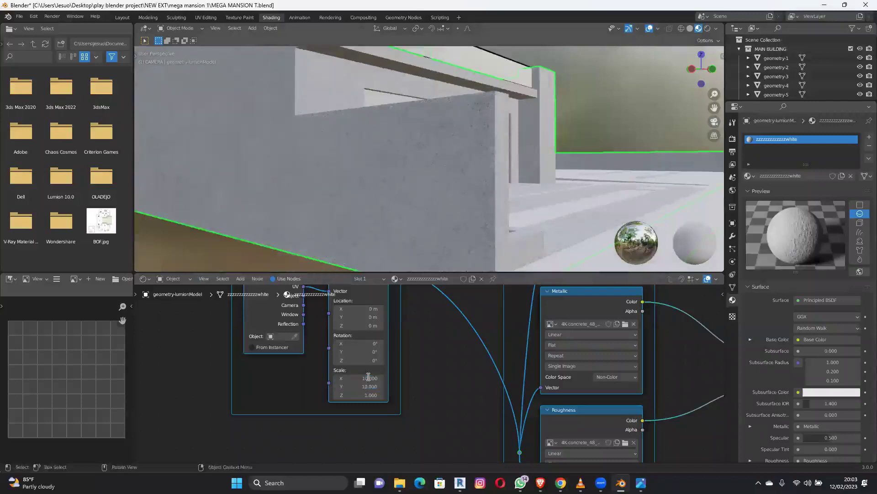
Examine the rescaled concrete across the mansion's front and compare it with the reference photo ref 1.png.
middle_drag(380, 174, 484, 174)
middle_drag(368, 376, 442, 188)
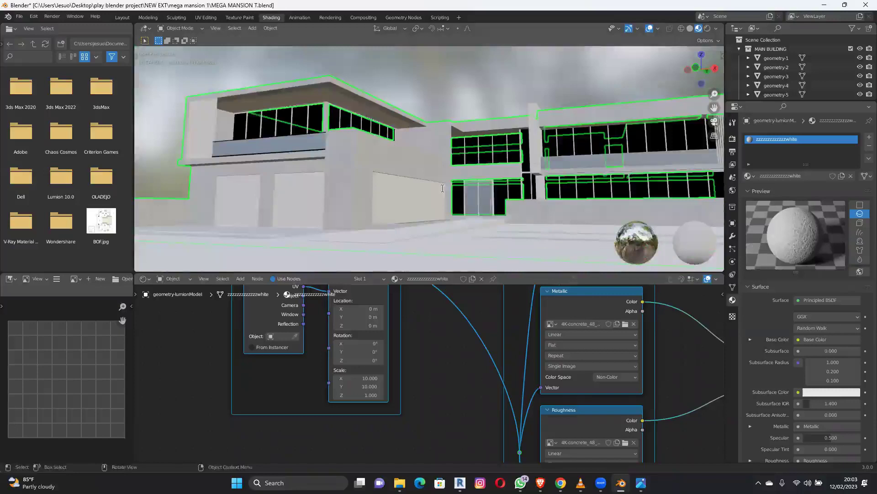
scroll(433, 369, down, 8)
middle_drag(432, 370, 251, 431)
scroll(251, 431, up, 2)
middle_drag(419, 214, 398, 216)
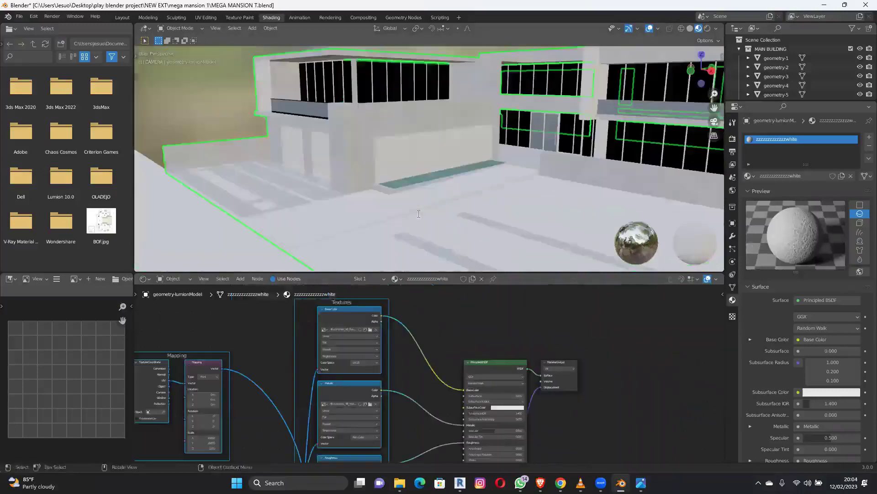
click(641, 482)
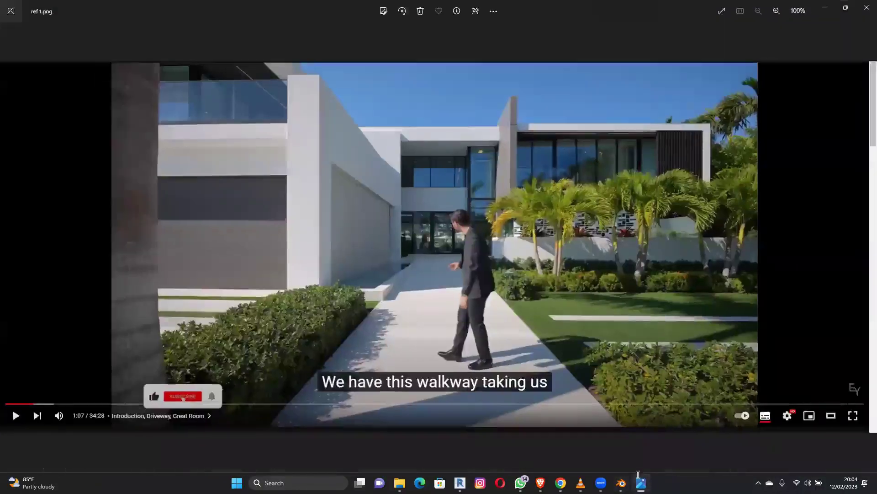
click(642, 481)
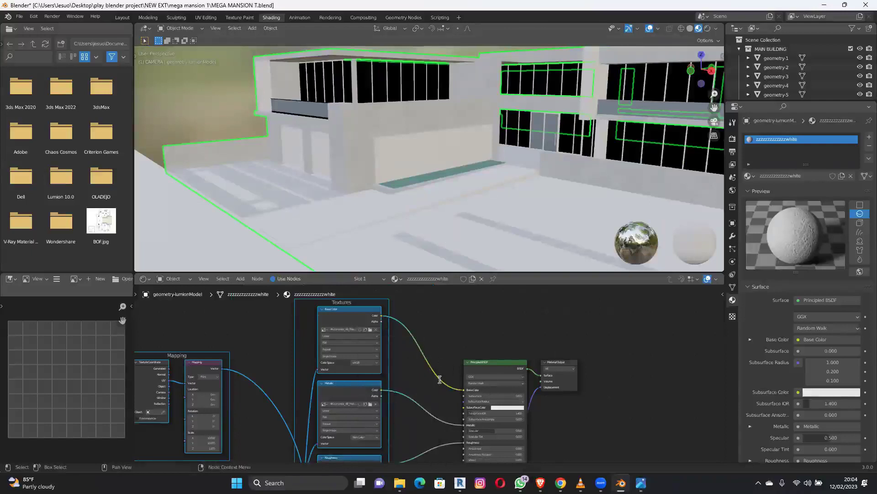
Insert a MixRGB node between the Base Color texture and the Principled BSDF's base color input.
key(shift+a)
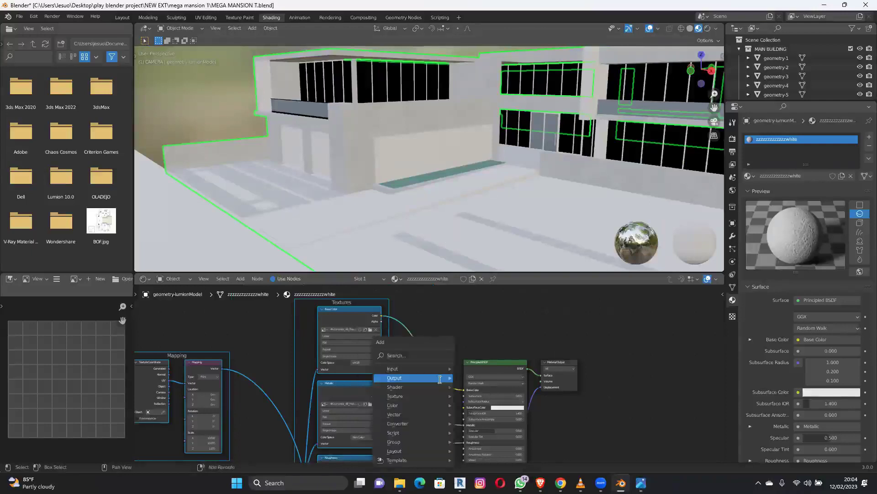
click(429, 356)
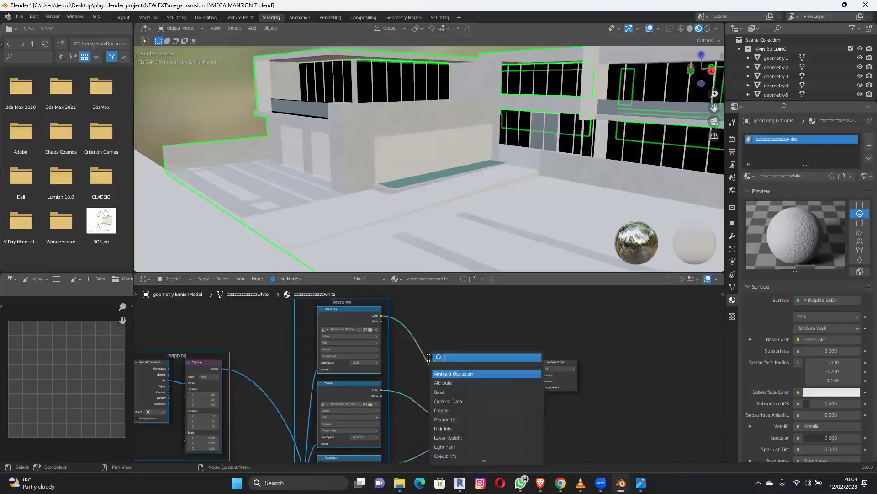
text(Mi)
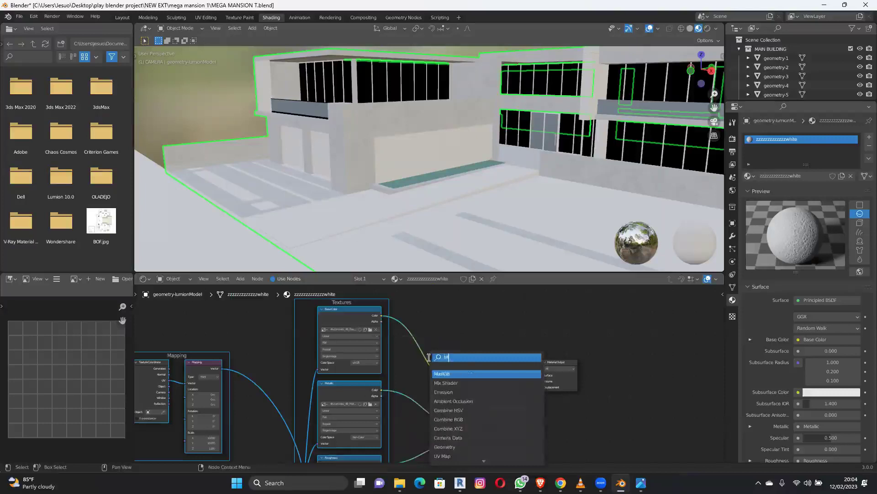
click(457, 373)
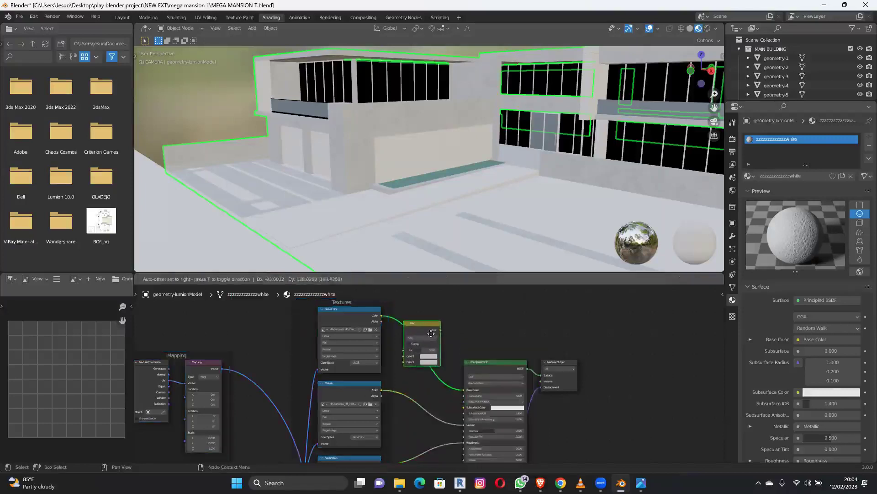
click(432, 337)
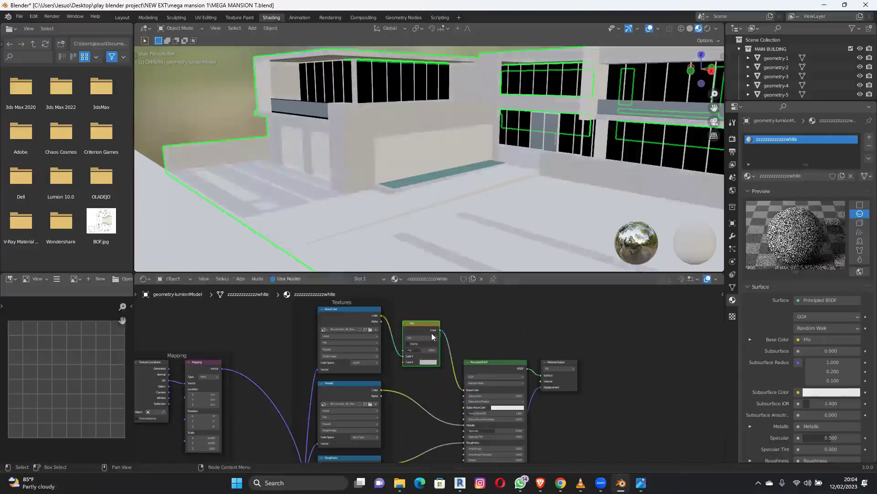
Set the Mix node's factor to 0.7, keeping its Color2 grey.
middle_drag(451, 370, 415, 375)
scroll(411, 368, up, 2)
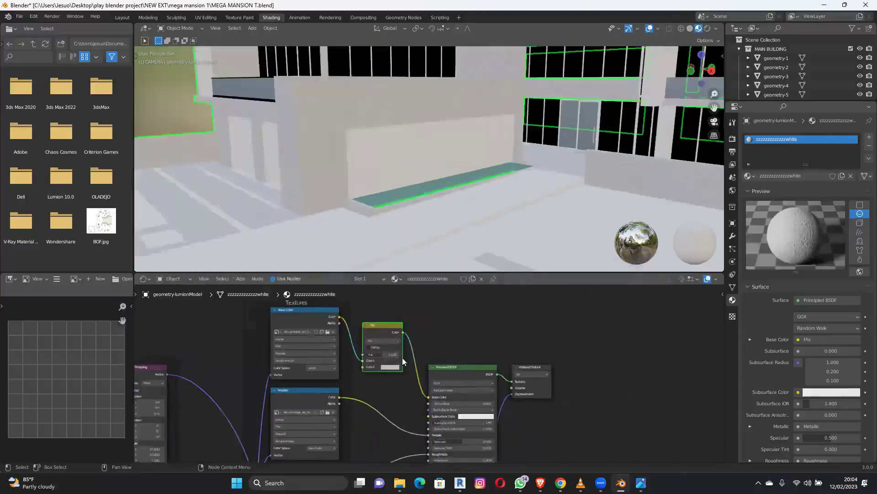
scroll(403, 361, up, 5)
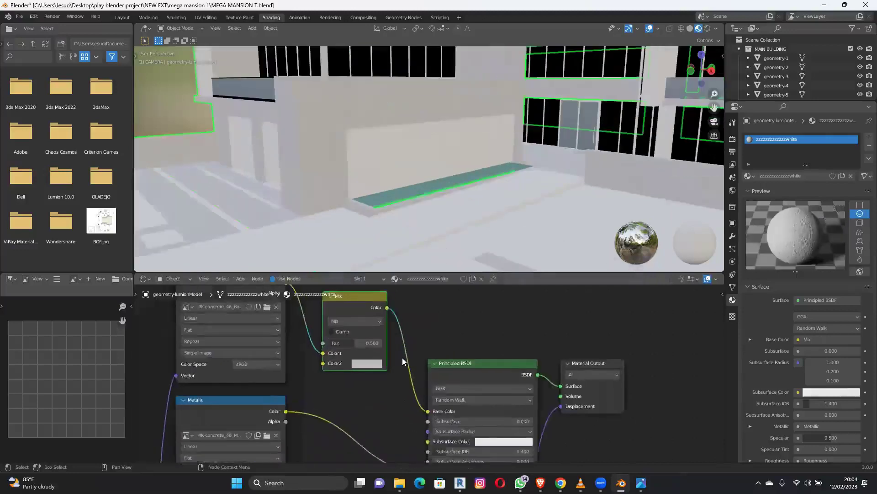
click(363, 361)
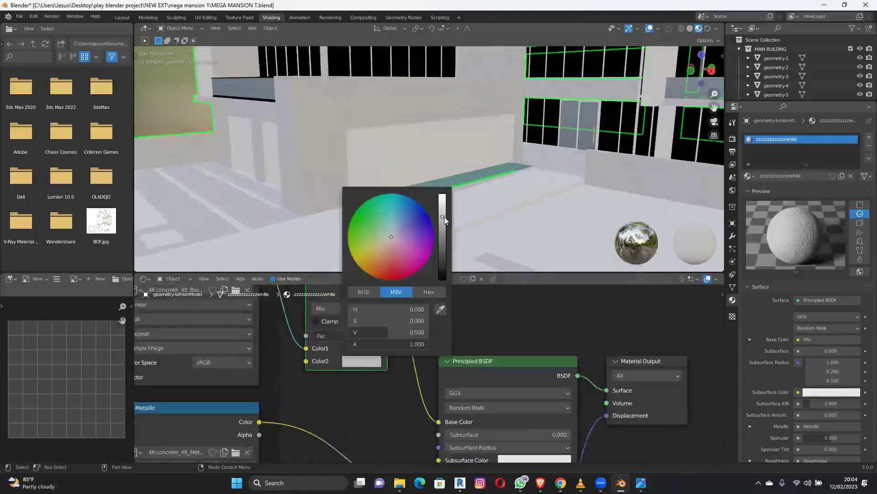
click(465, 327)
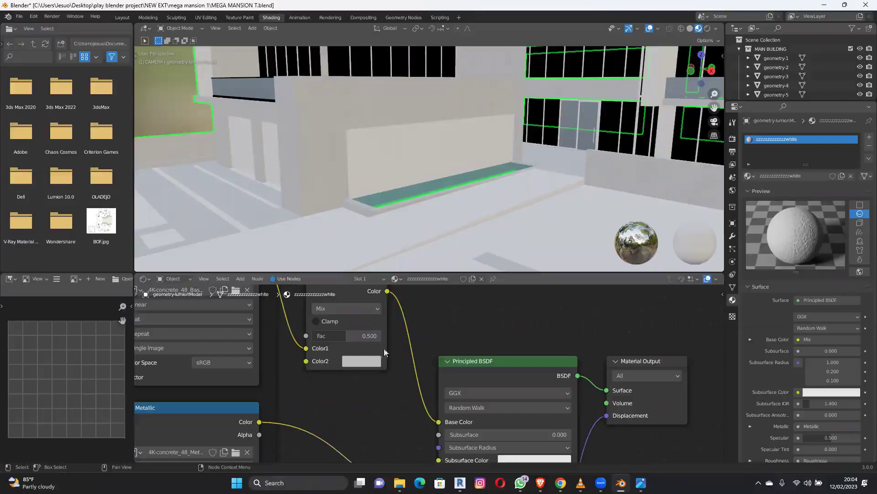
scroll(345, 335, up, 3)
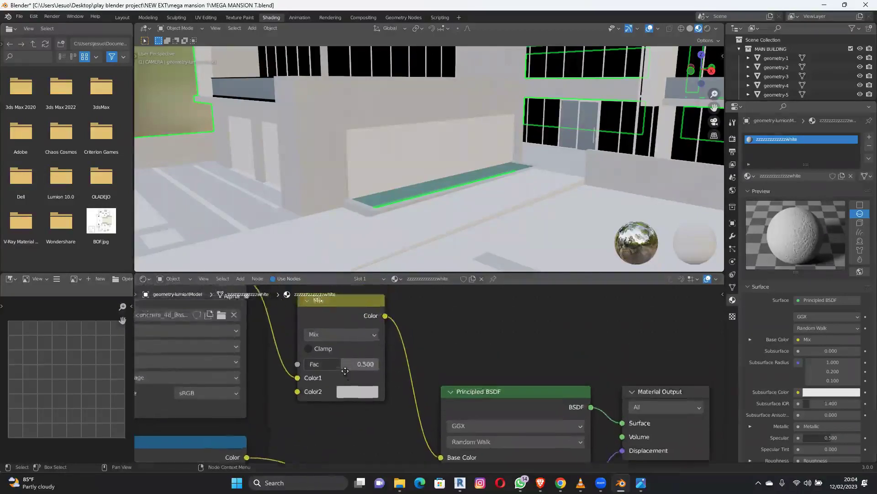
click(313, 364)
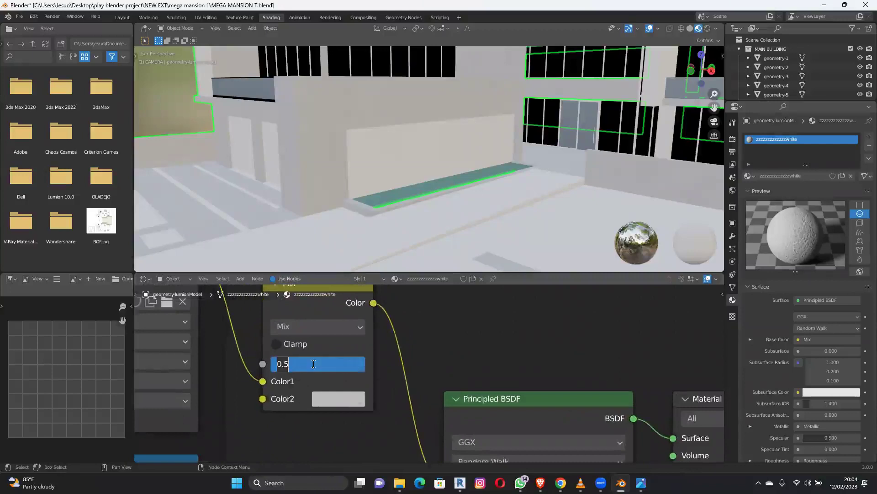
text(.7)
key(Return)
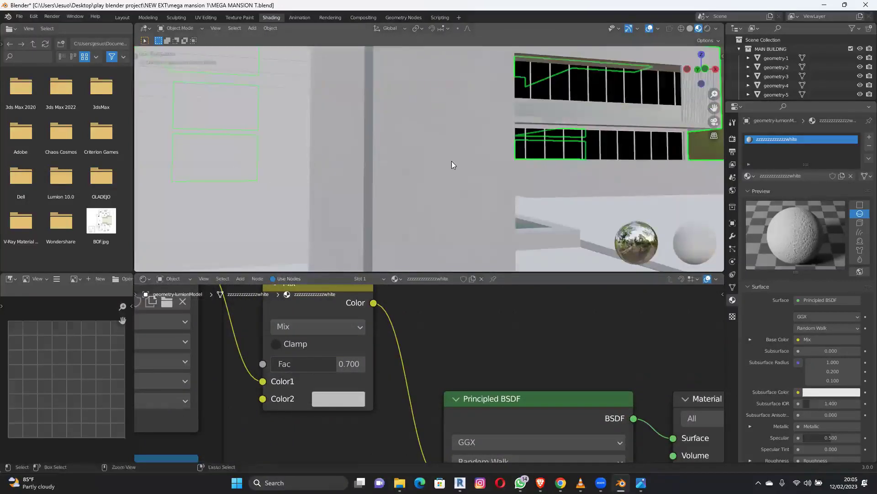
Inspect the wall's concrete close up and compare it with the garage side wall in ref 1.png.
scroll(452, 162, down, 2)
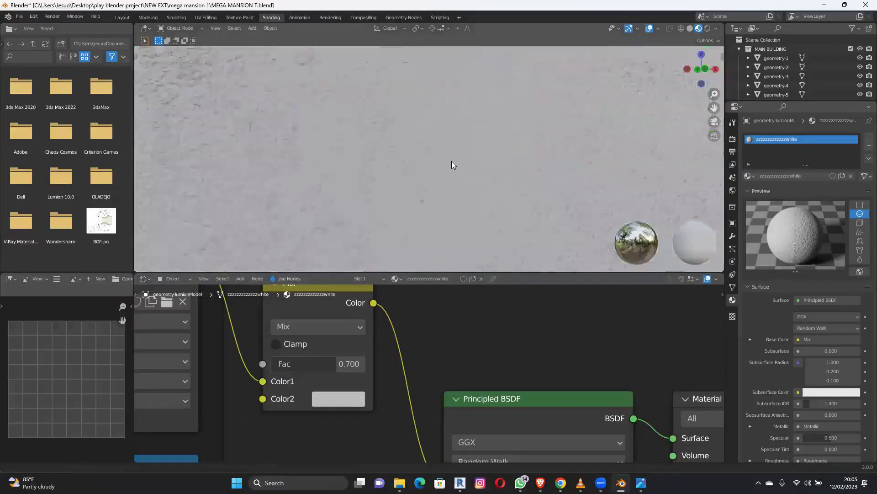
middle_drag(452, 162, 411, 161)
key(alt+Tab)
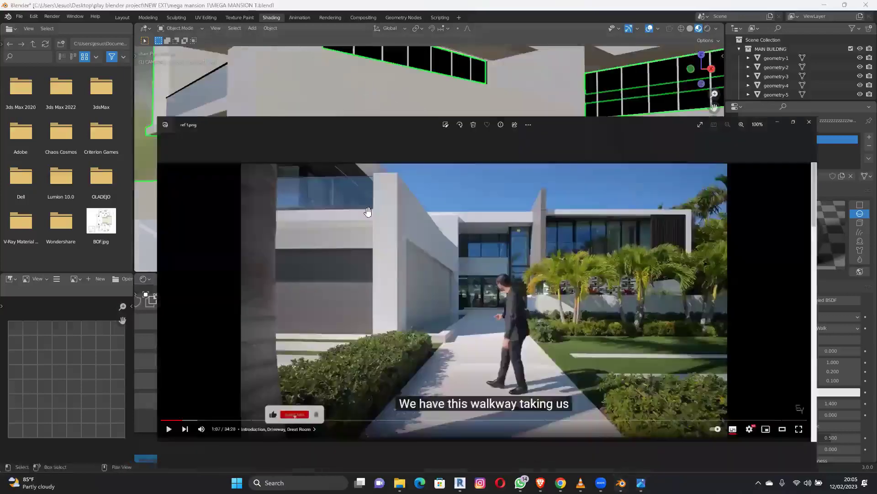
scroll(328, 237, up, 5)
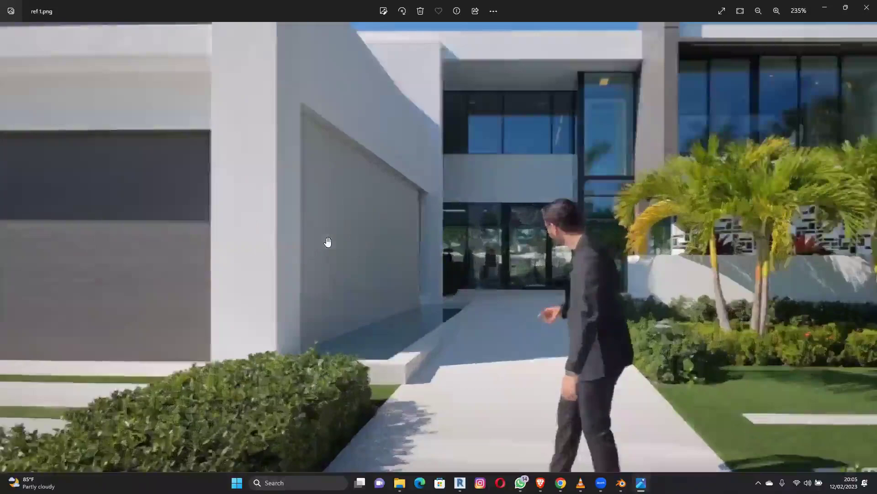
scroll(326, 236, down, 6)
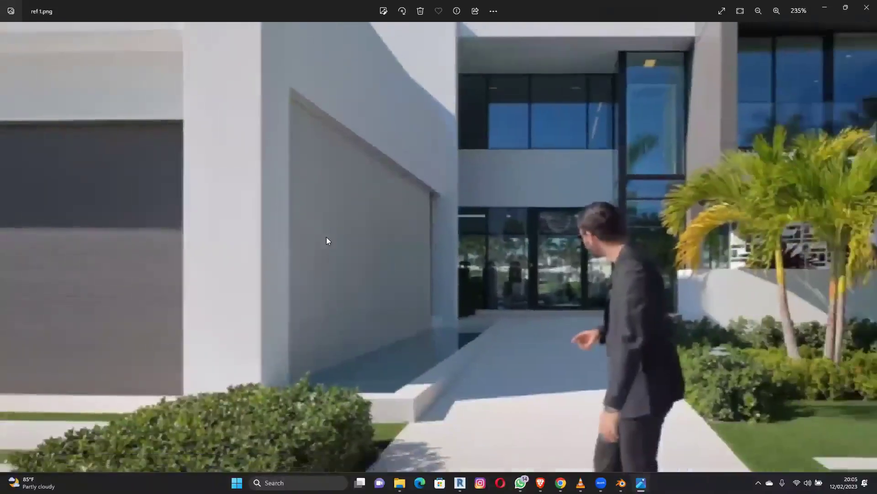
scroll(699, 96, down, 1)
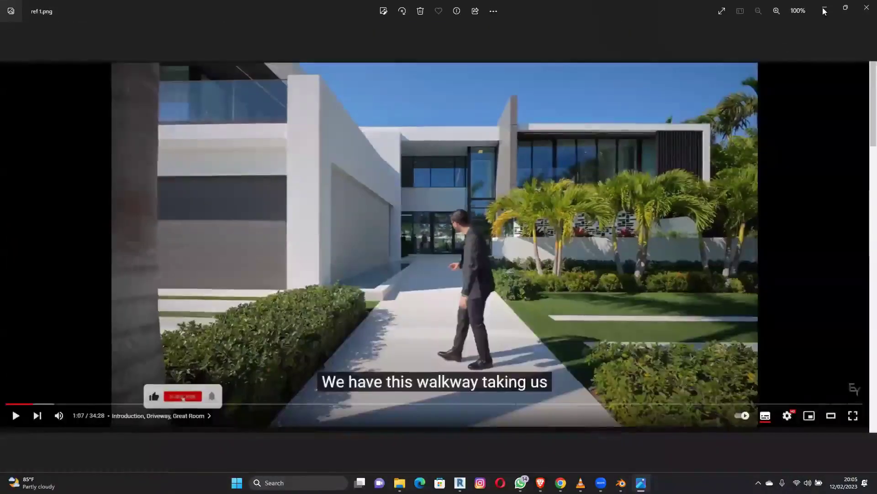
key(super+Down)
key(super+Down)
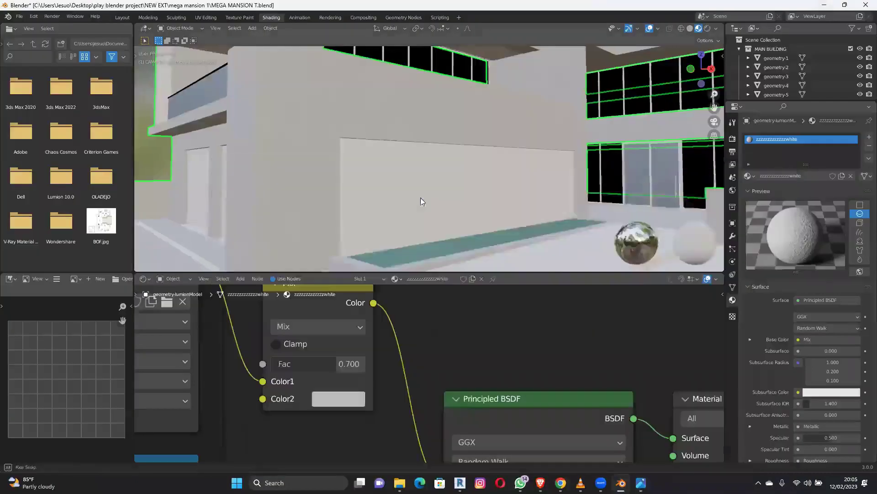
Brighten the Mix node's Color2 to near white.
scroll(492, 229, down, 3)
middle_drag(465, 226, 500, 229)
shift+middle_drag(500, 228, 318, 402)
scroll(417, 190, up, 2)
scroll(315, 402, up, 2)
click(312, 403)
drag(435, 172, 436, 143)
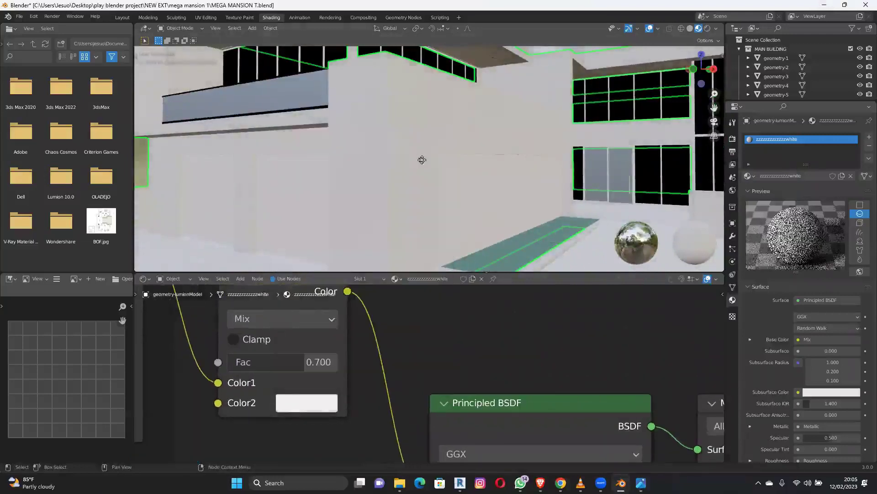
Select the walkway object in front of the house that uses Default material.
middle_drag(455, 154, 481, 183)
middle_drag(363, 178, 375, 198)
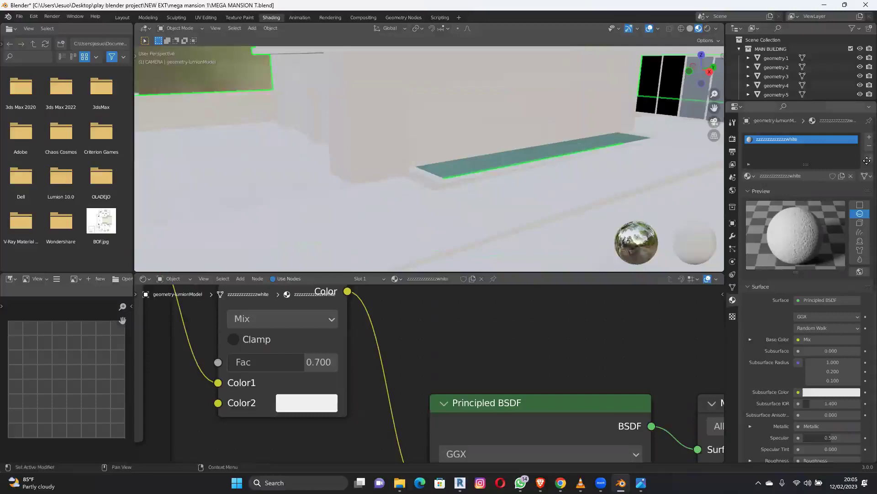
click(662, 161)
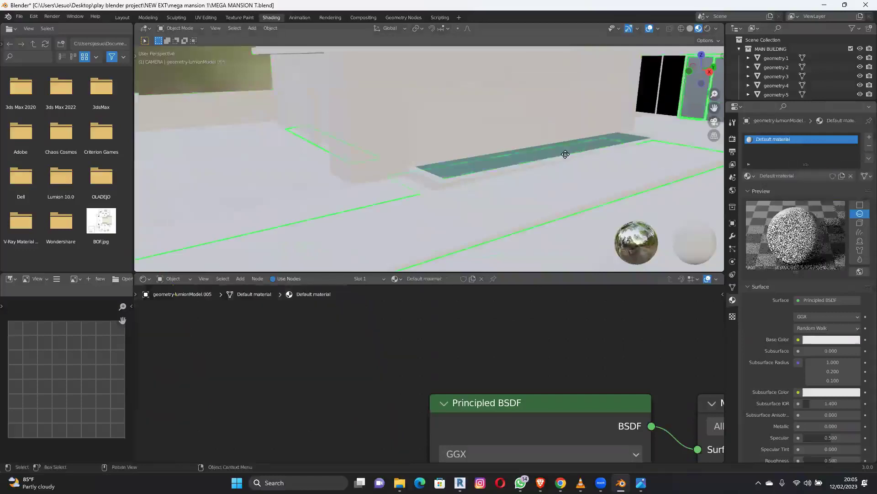
scroll(566, 154, down, 4)
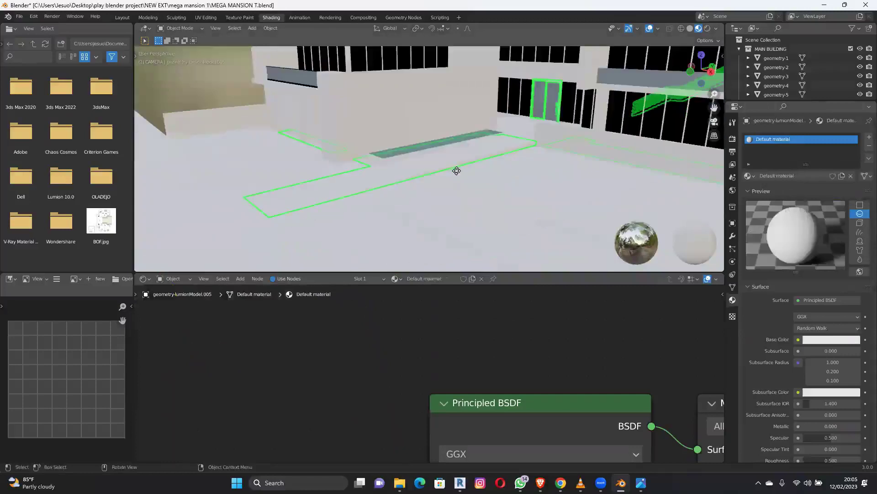
mouse_move(429, 176)
middle_down()
mouse_move(449, 170)
mouse_move(442, 181)
middle_up()
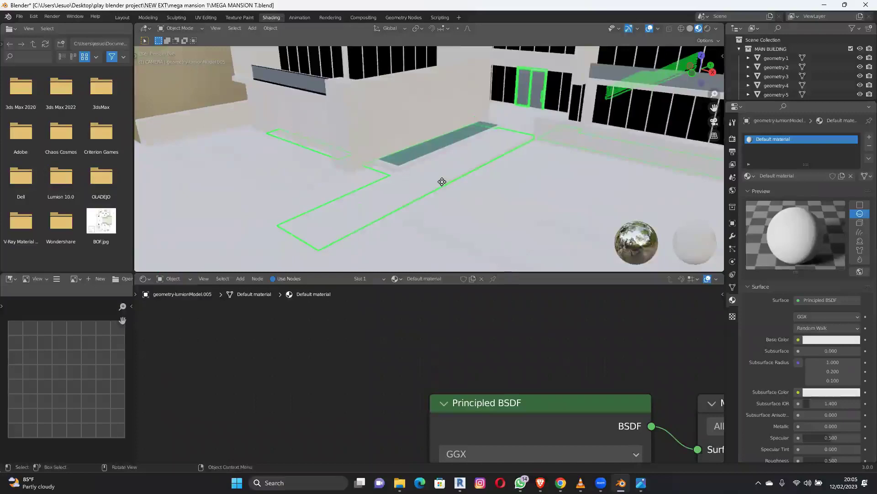
middle_drag(506, 173, 491, 128)
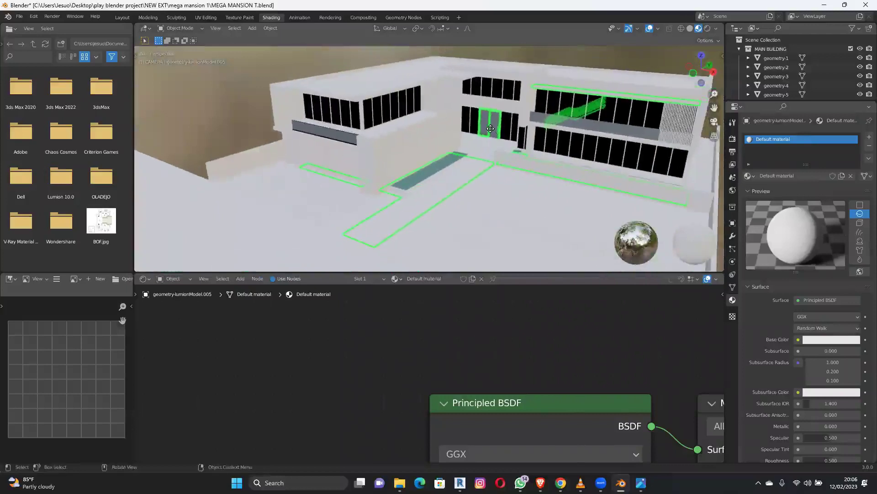
Enter Edit Mode on the walkway object and select all of its geometry.
click(180, 28)
key(Tab)
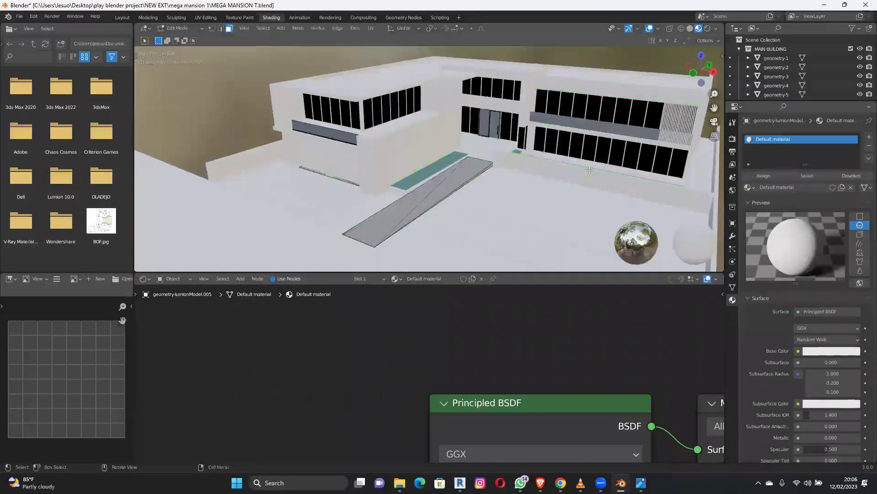
middle_drag(555, 160, 536, 170)
key(a)
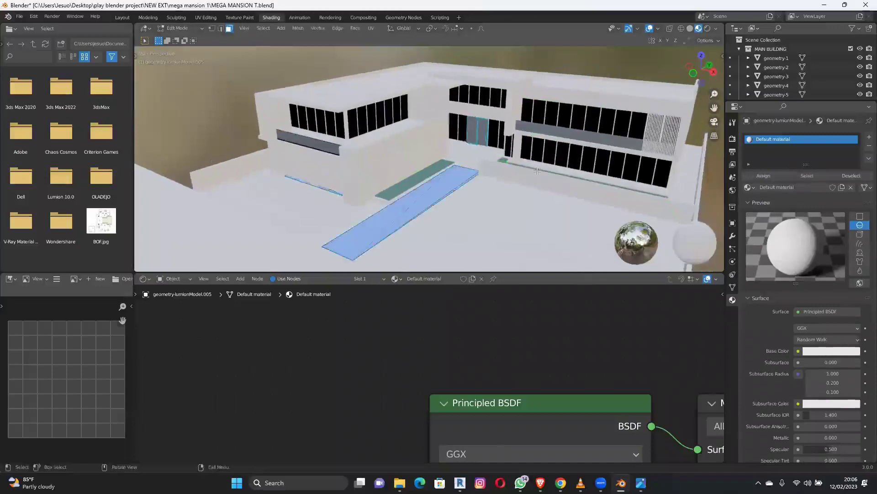
Show the model in wireframe and deselect the door, staircase and upper ledge, keeping only the ground-level slabs selected.
middle_drag(595, 177, 542, 191)
key(z)
click(467, 189)
mouse_move(467, 189)
middle_down()
mouse_move(494, 198)
mouse_move(516, 175)
mouse_move(532, 185)
mouse_move(507, 185)
mouse_move(510, 176)
middle_up()
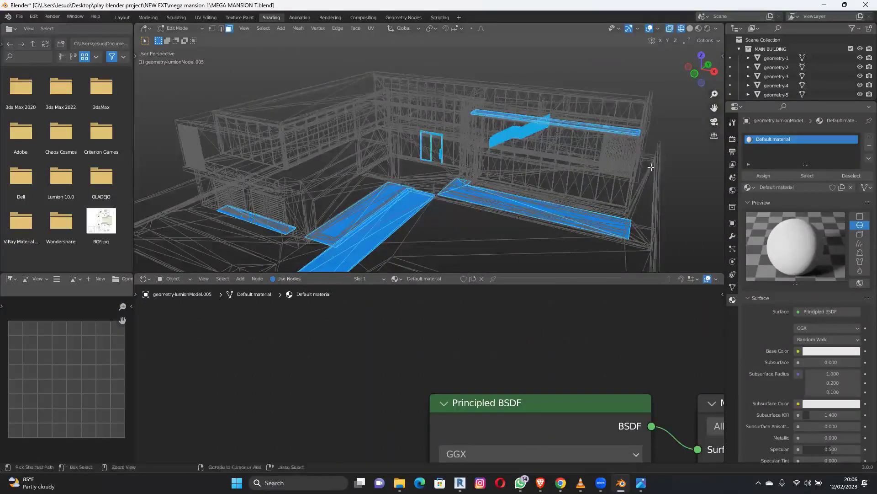
ctrl+drag(640, 170, 406, 75)
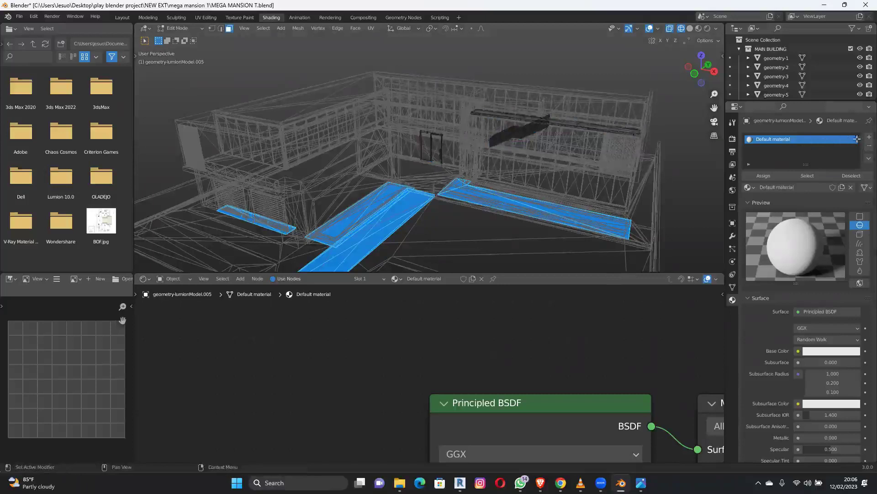
Add a second material slot to the walkway object with a new material named "new conc fl".
click(866, 136)
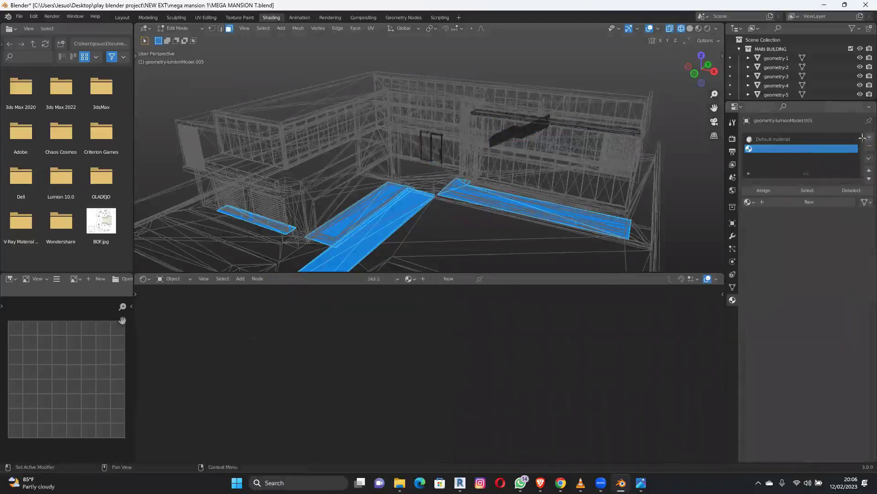
click(809, 201)
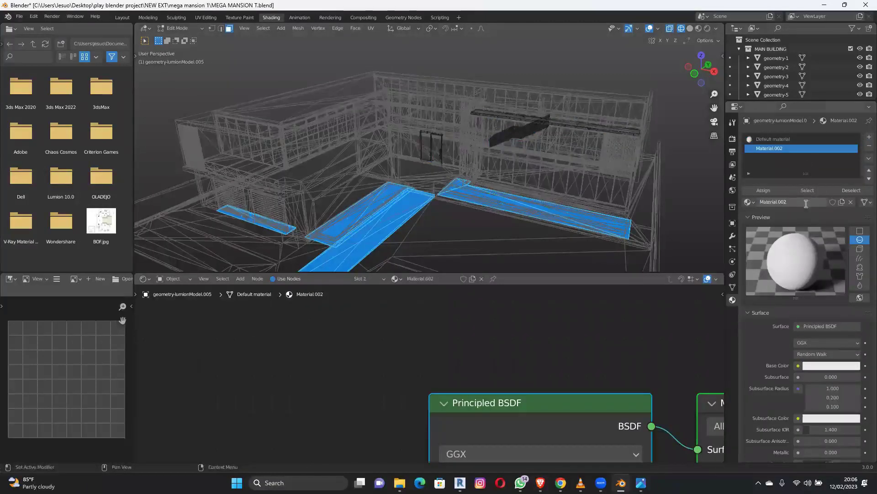
double_click(806, 202)
text(new conc fl)
key(Return)
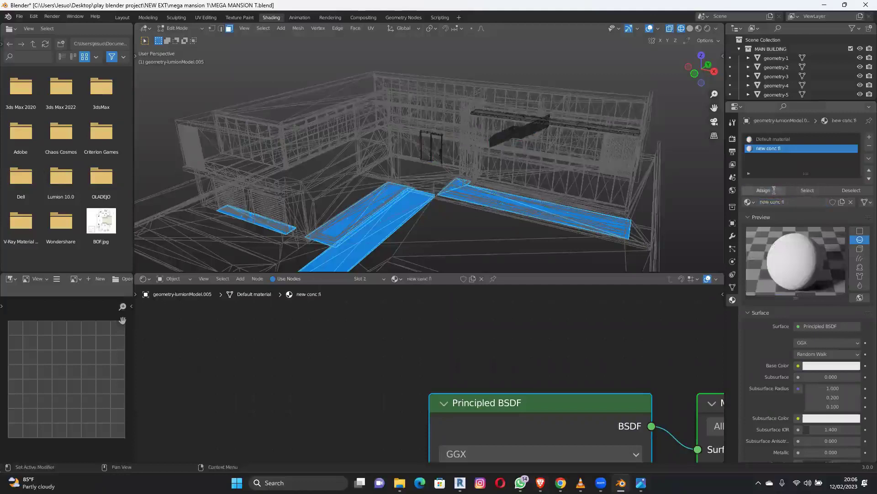
Return to Material Preview shading and paste the copied white concrete material into "new conc fl".
key(z)
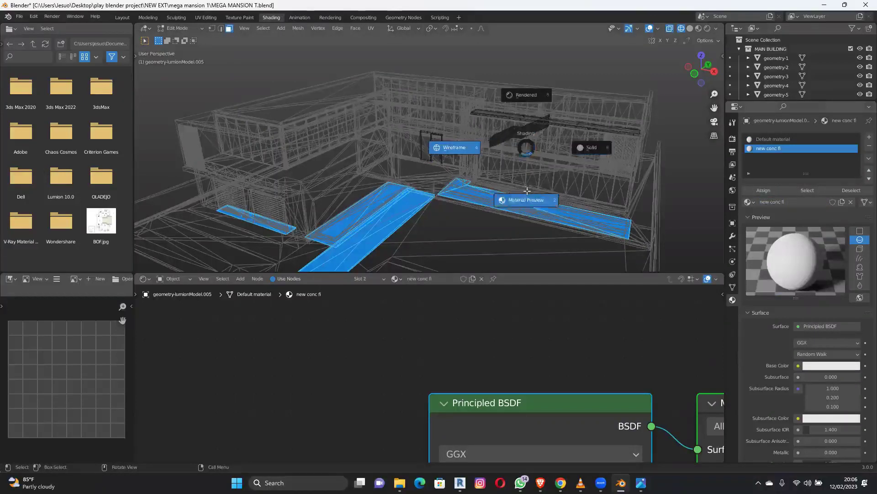
click(527, 191)
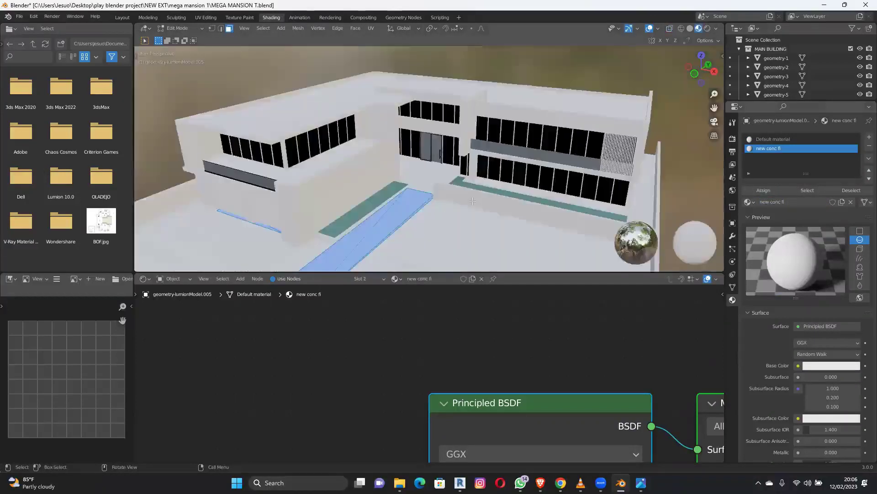
click(869, 158)
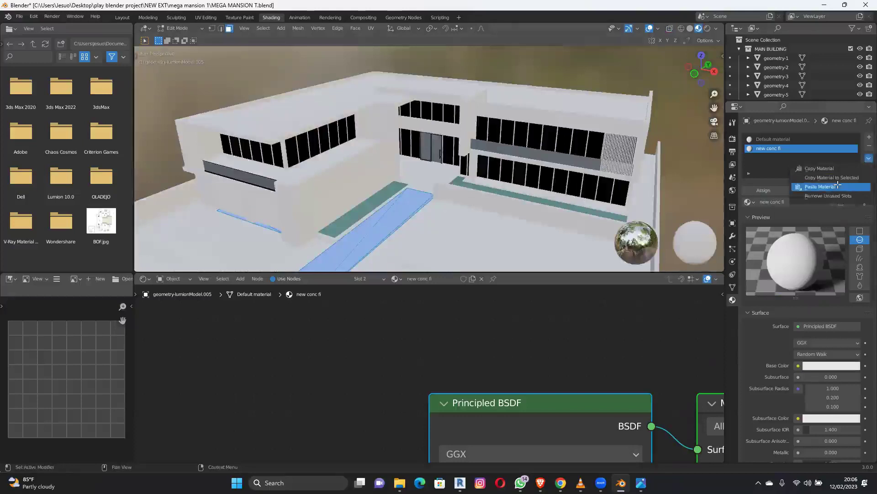
click(823, 187)
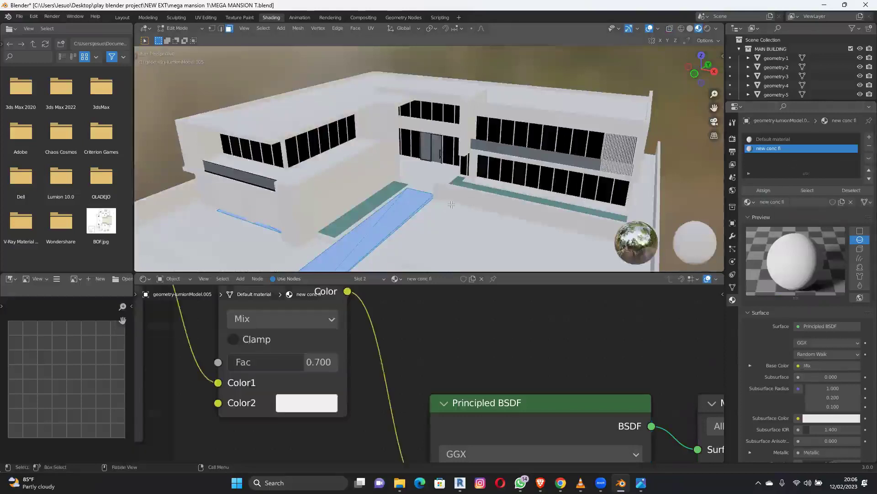
Unwrap the selected slabs with Smart UV Project at its existing settings and return to Object Mode.
key(u)
click(467, 259)
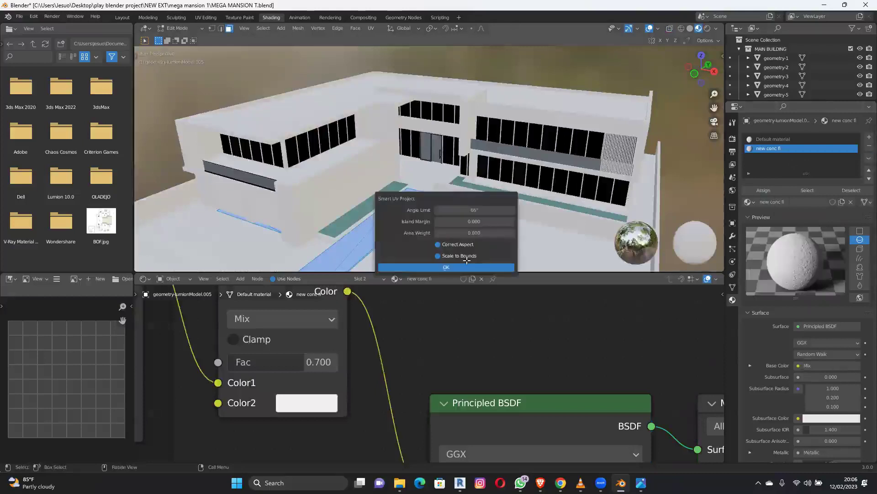
key(Return)
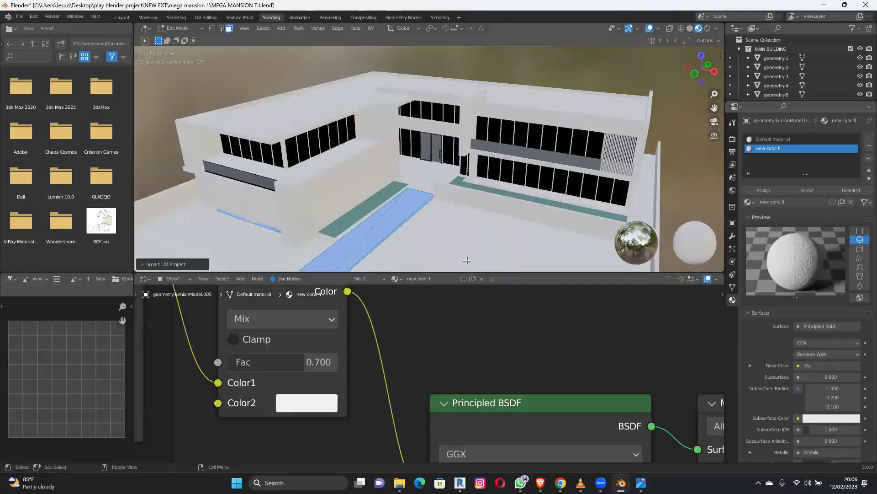
key(Tab)
Examine the walkway and surrounding courtyard close up and from several angles to check the new concrete.
scroll(489, 180, up, 6)
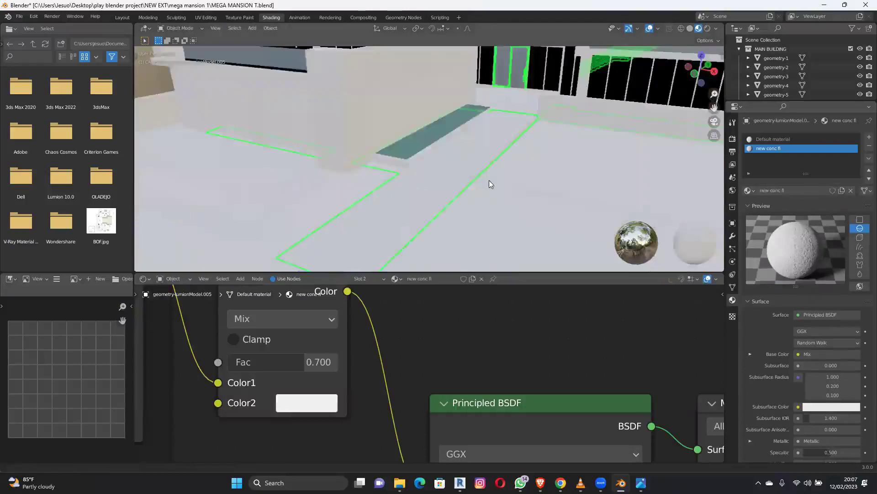
middle_drag(489, 180, 511, 165)
scroll(527, 194, down, 2)
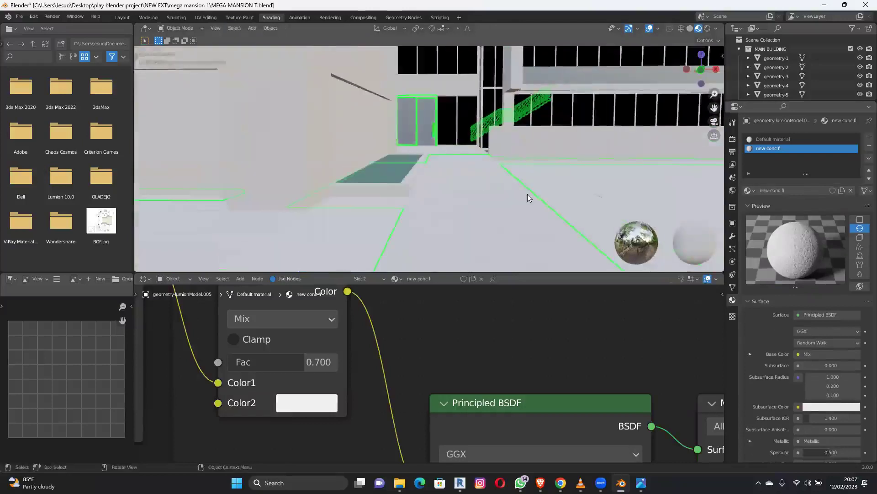
scroll(528, 194, down, 4)
middle_drag(527, 194, 463, 193)
middle_drag(525, 200, 482, 211)
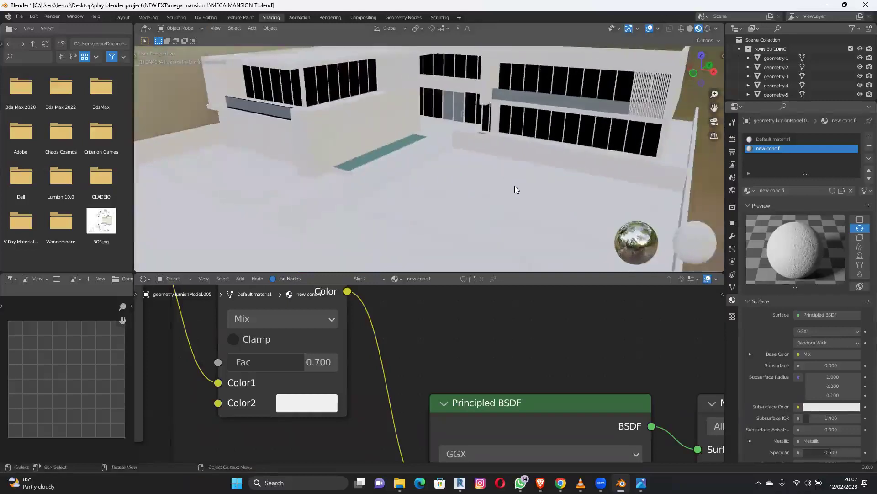
middle_drag(532, 182, 518, 208)
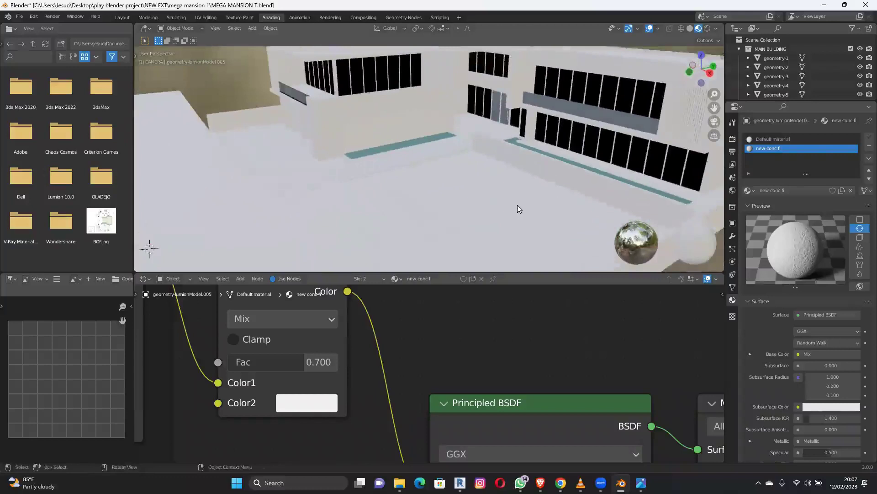
key(alt+Tab)
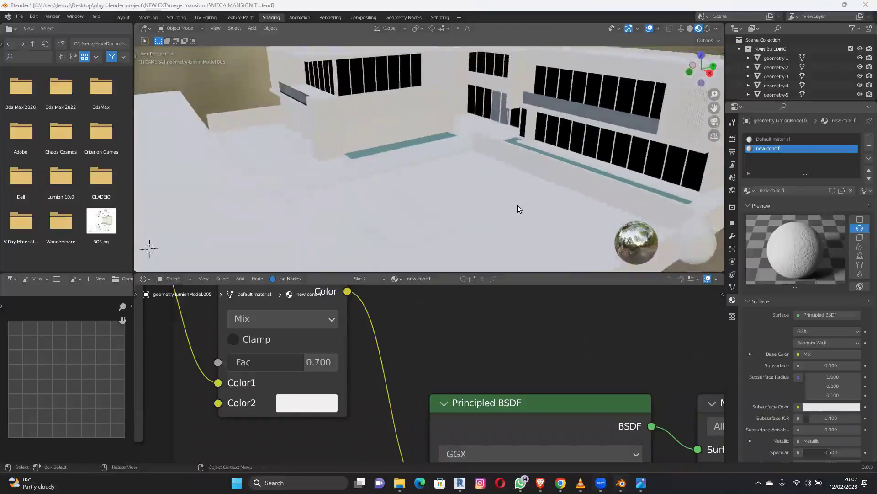
Select the Site - Grass ground object in front of the house and bring its whole material node tree into view.
scroll(482, 174, down, 3)
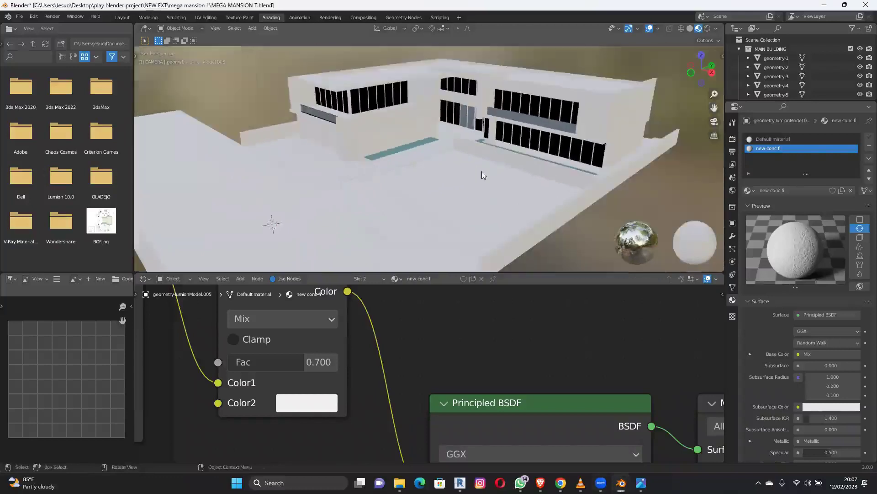
click(482, 173)
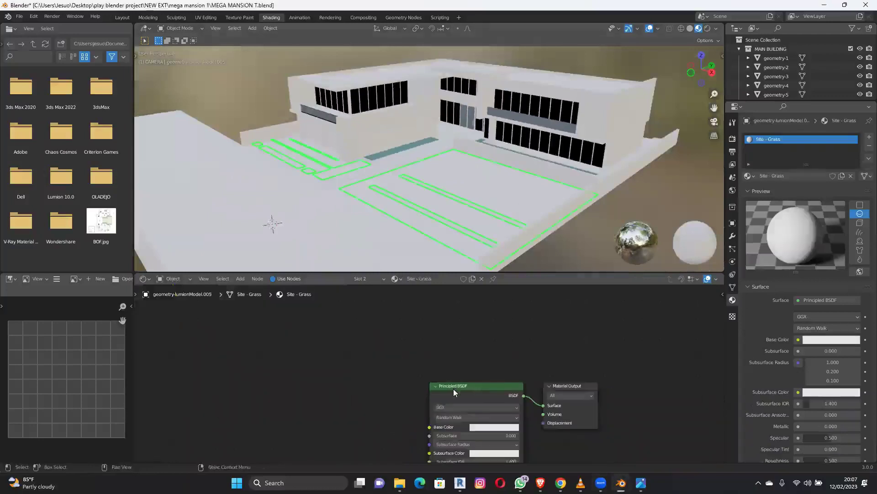
scroll(463, 315, down, 4)
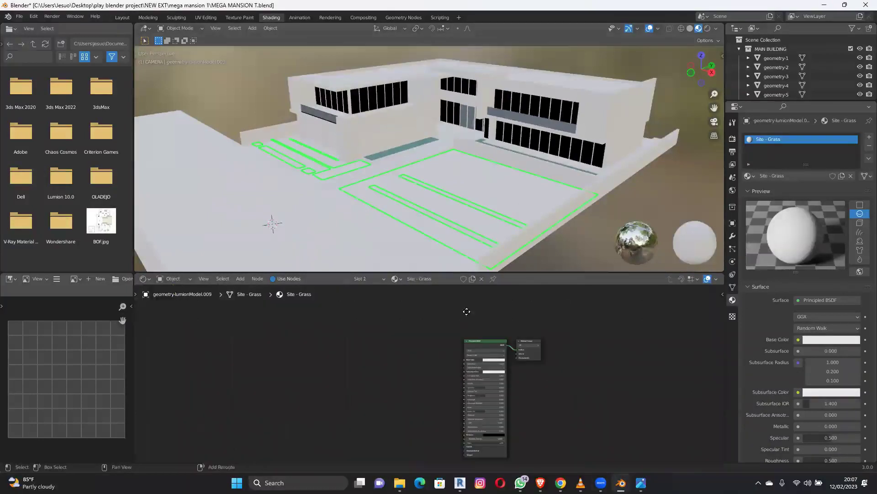
Start the Principled texture setup for the Site - Grass material's shader and browse to the ENVIRONMENT texture folder.
middle_drag(511, 341, 530, 324)
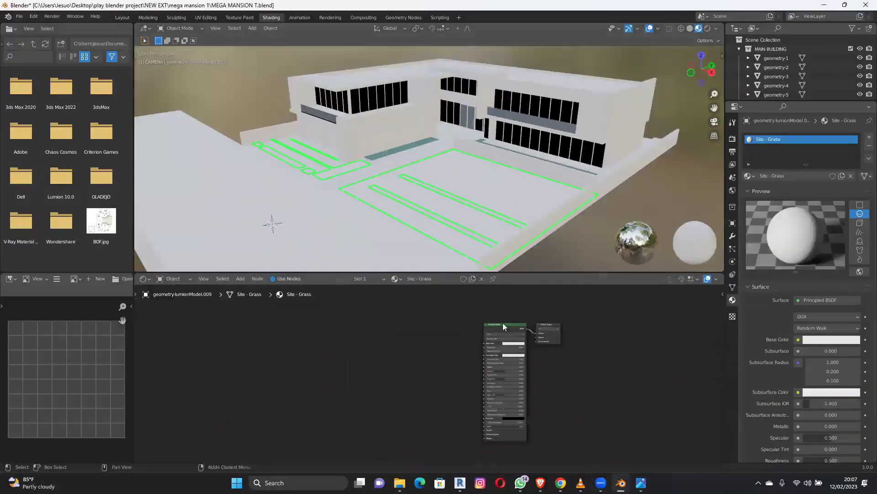
click(503, 324)
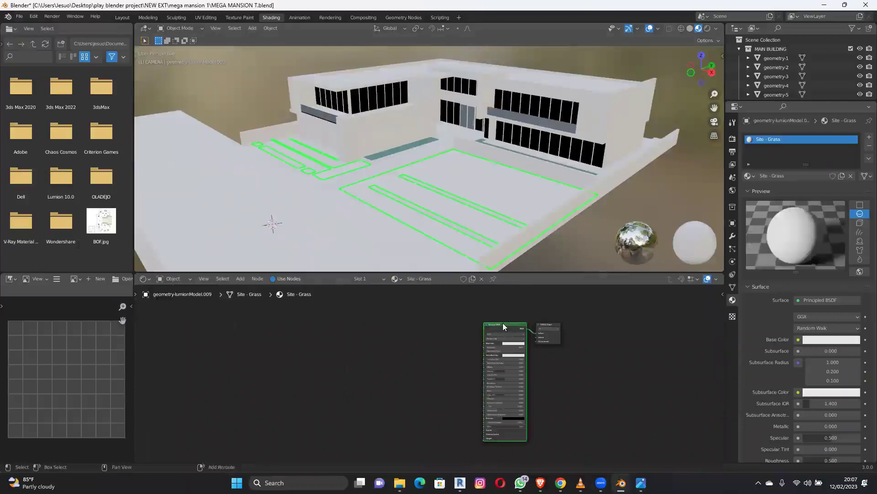
key(ctrl+shift+t)
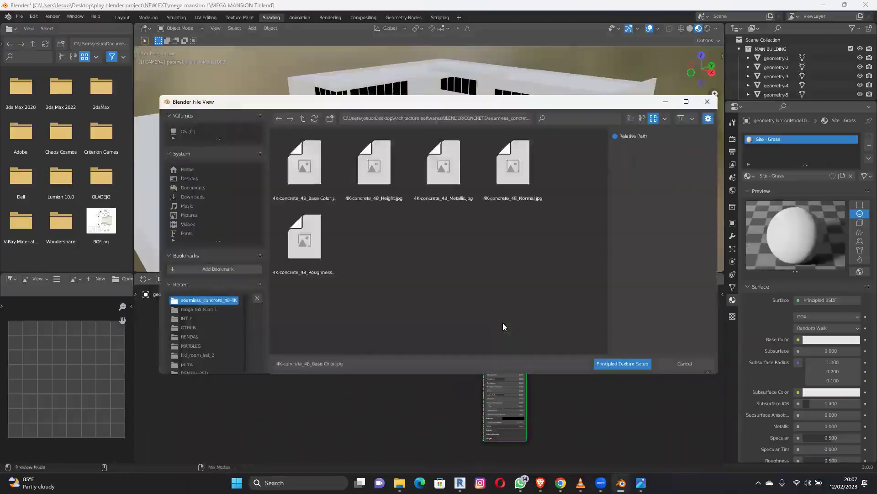
click(302, 118)
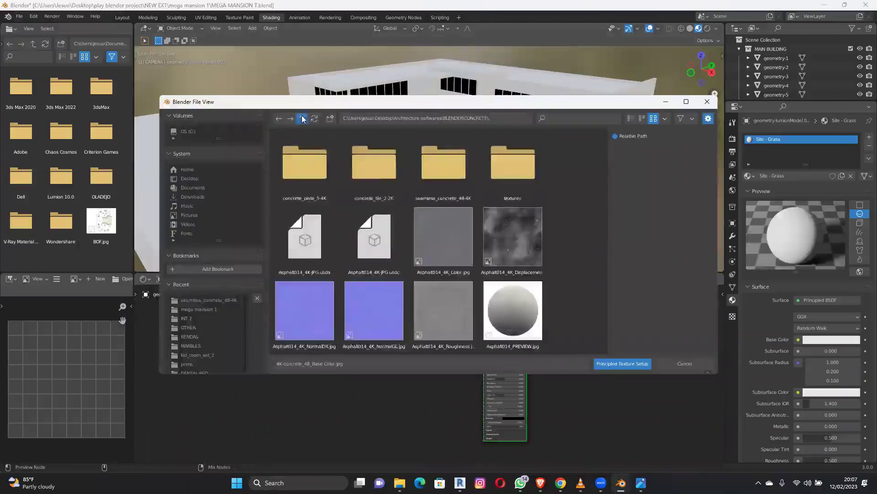
click(302, 118)
double_click(387, 245)
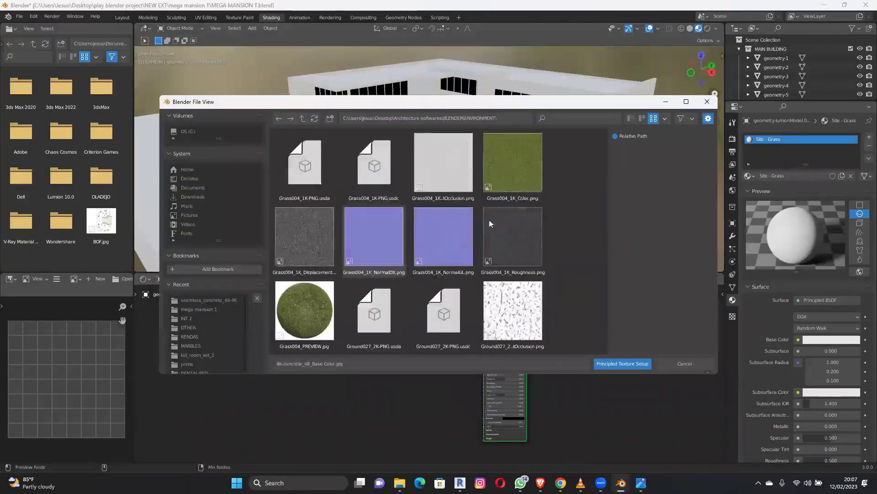
Load the Grass004 1K maps from ambient occlusion through roughness, leaving out NormalDX, into the grass material's Principled shader.
scroll(482, 250, down, 3)
scroll(479, 255, down, 15)
scroll(479, 254, up, 14)
scroll(479, 257, up, 3)
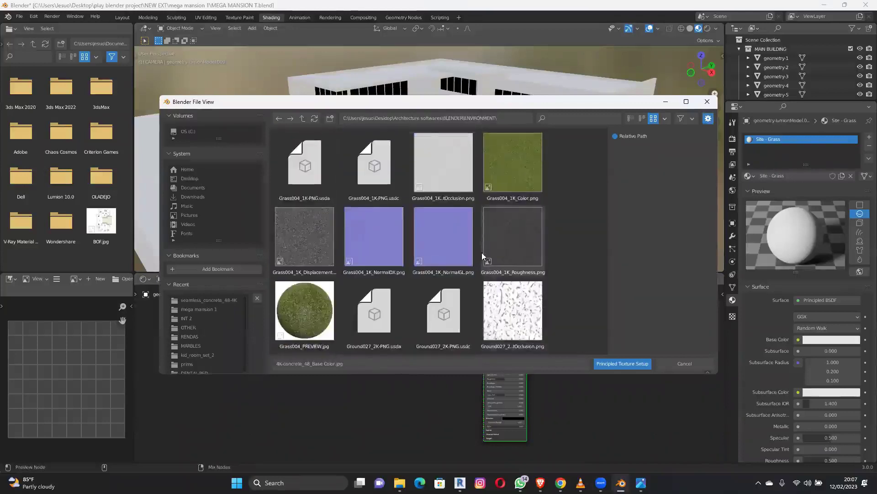
scroll(483, 255, down, 1)
click(444, 163)
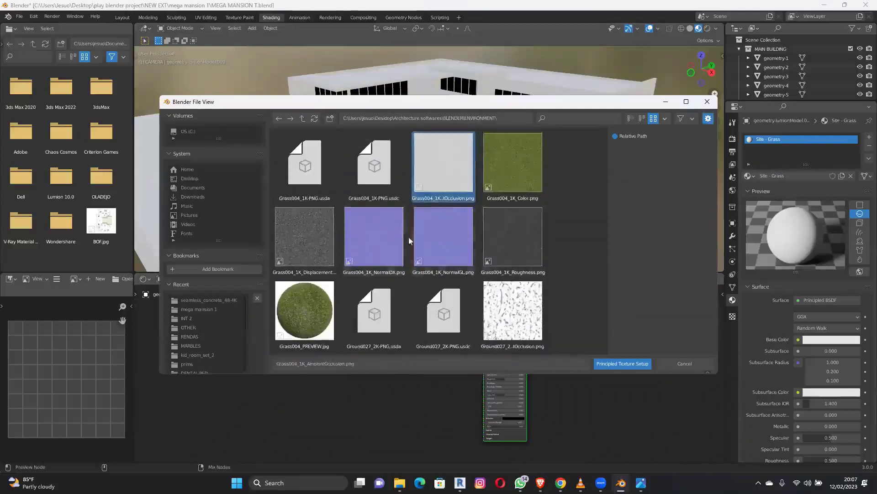
shift+click(527, 241)
ctrl+click(380, 251)
click(616, 362)
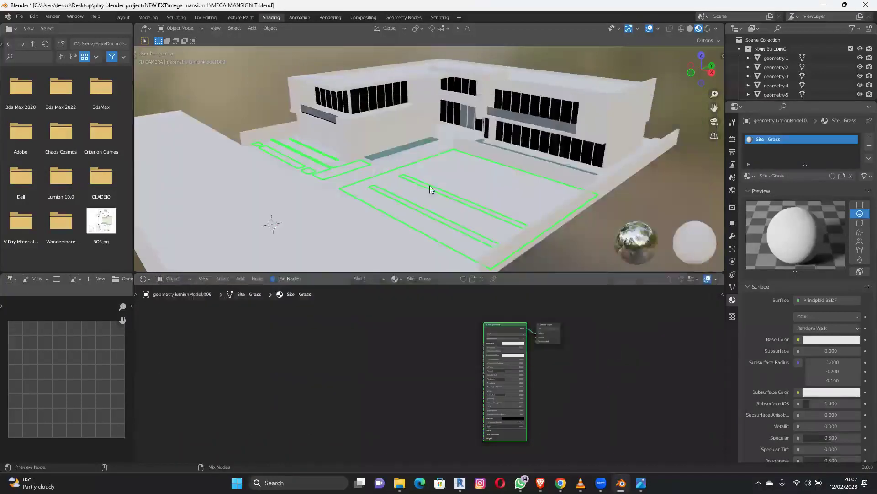
Unwrap the grass mesh with Smart UV Project at its default settings and return to Object Mode.
middle_drag(430, 197, 355, 110)
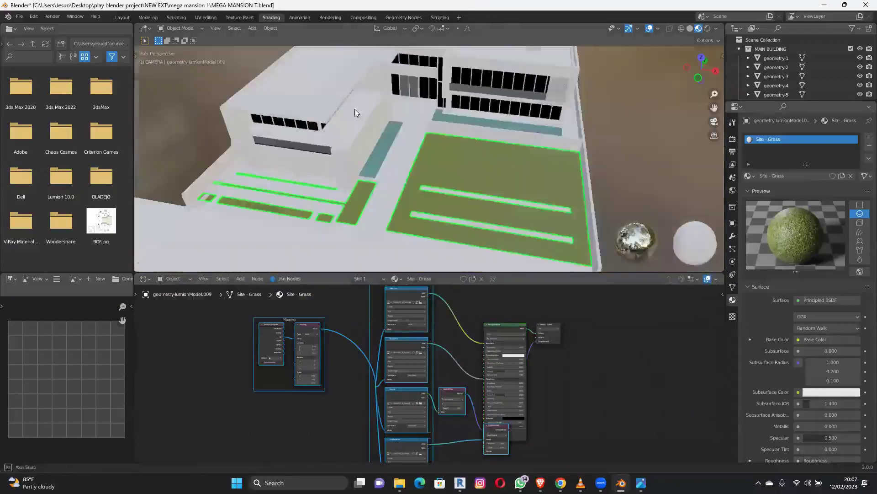
key(Tab)
scroll(461, 180, up, 3)
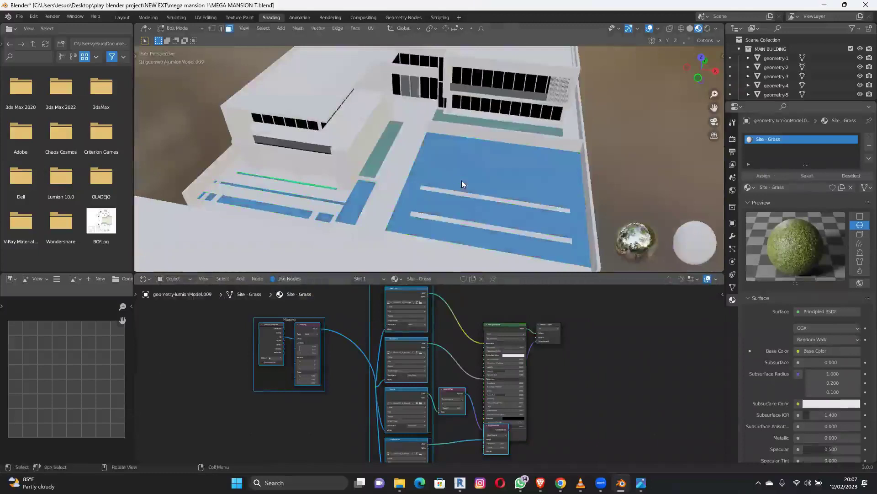
key(u)
click(462, 180)
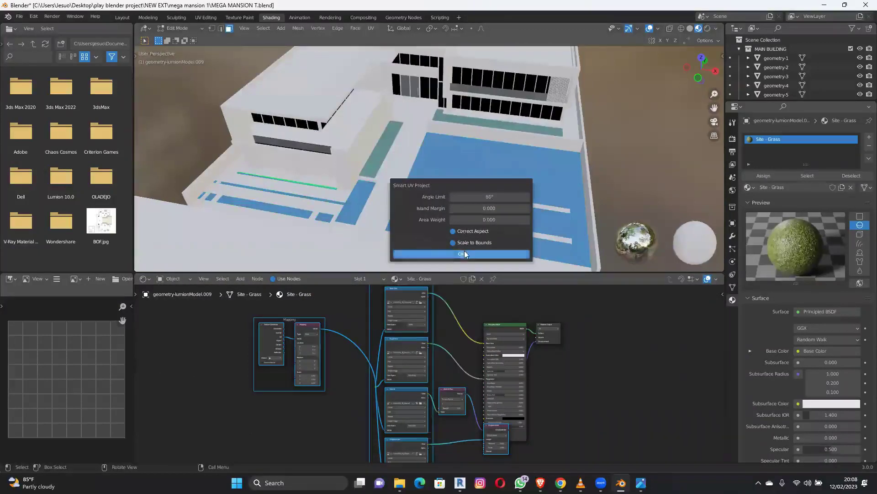
click(464, 254)
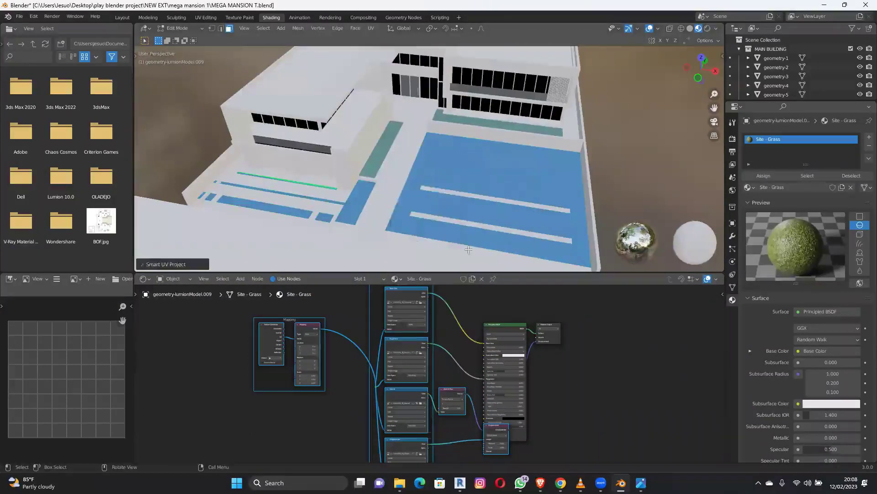
click(179, 30)
click(176, 39)
Set the grass material's texture mapping scale to 15 in both X and Y.
middle_drag(458, 147, 463, 185)
scroll(436, 180, up, 5)
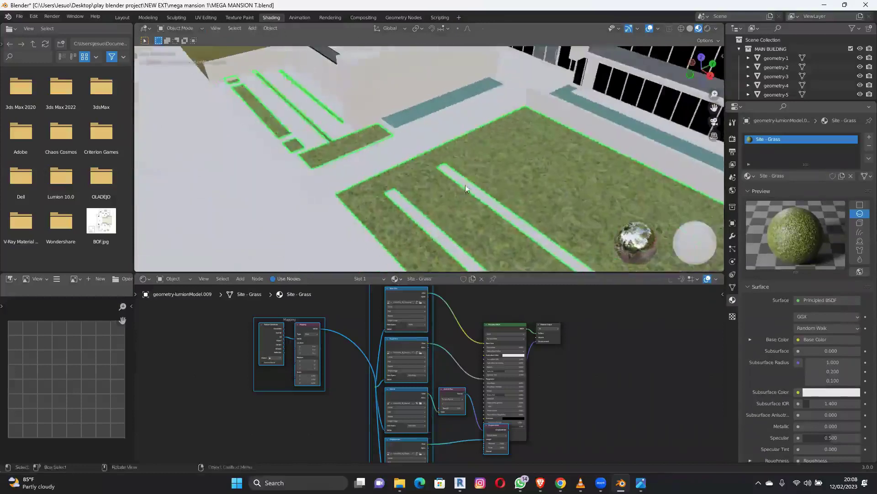
middle_drag(527, 186, 508, 385)
scroll(430, 158, up, 3)
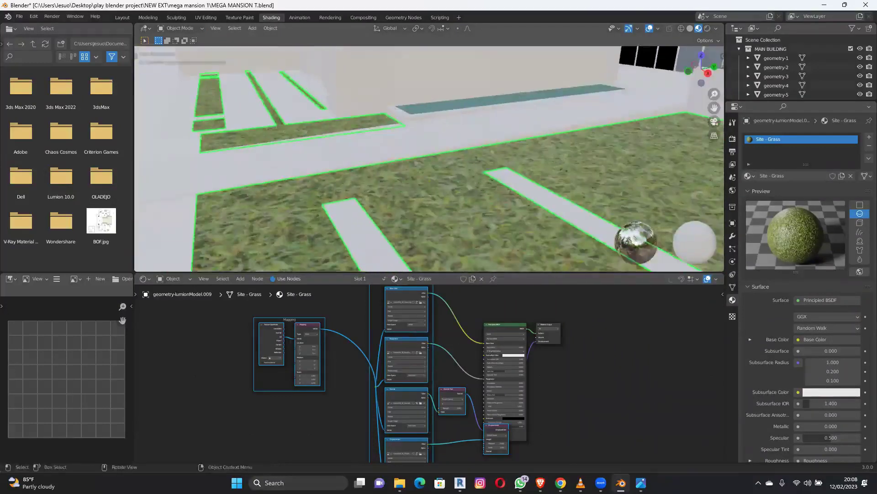
scroll(248, 411, up, 12)
click(424, 315)
text(15)
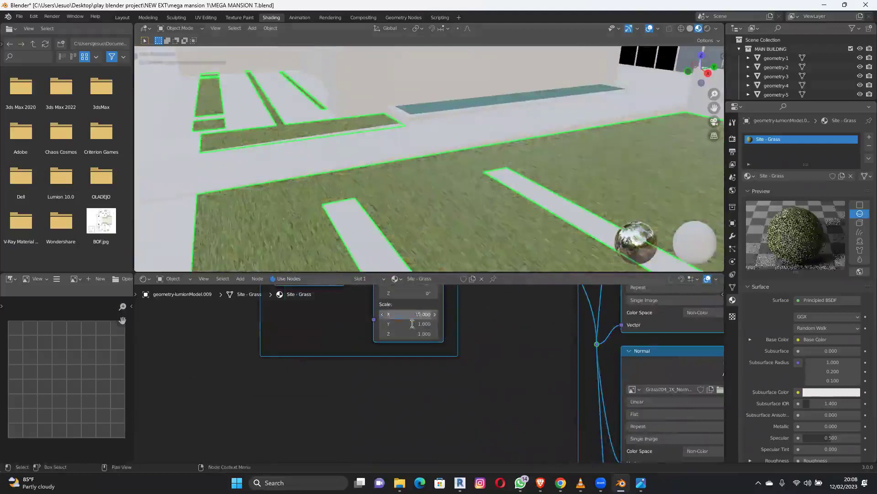
click(412, 324)
text(1.0)
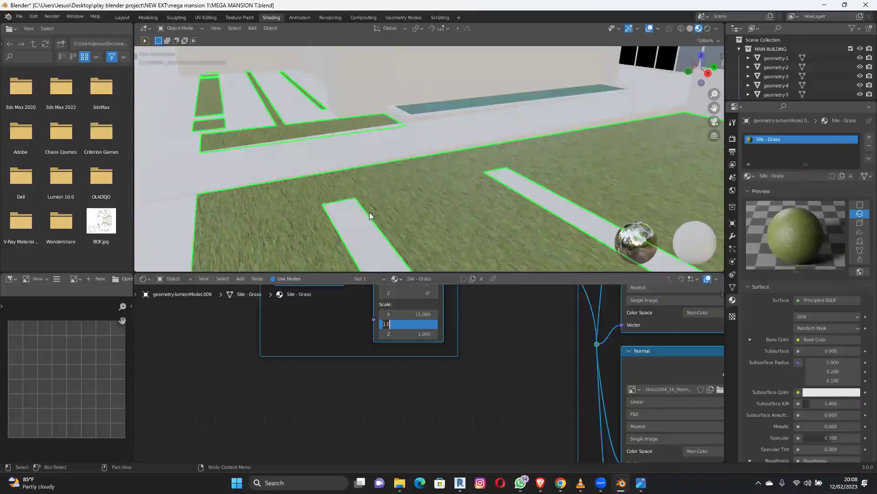
Select the two large garage door panels, start the Principled texture setup on their shader and browse to the METAL folder.
scroll(368, 202, down, 6)
middle_drag(407, 214, 428, 184)
scroll(482, 156, up, 6)
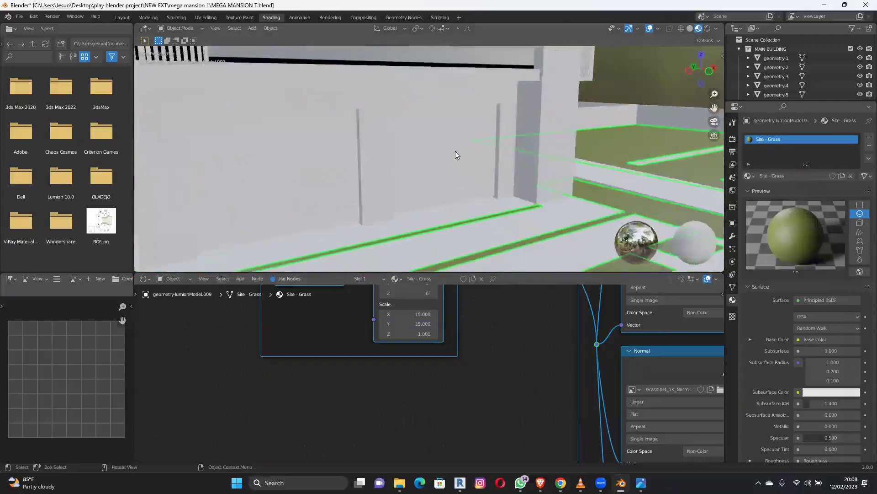
click(455, 151)
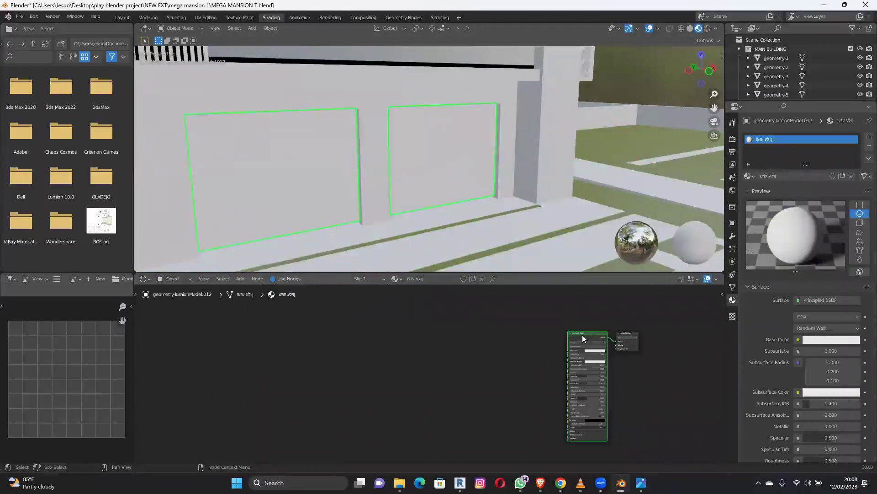
key(ctrl+shift+t)
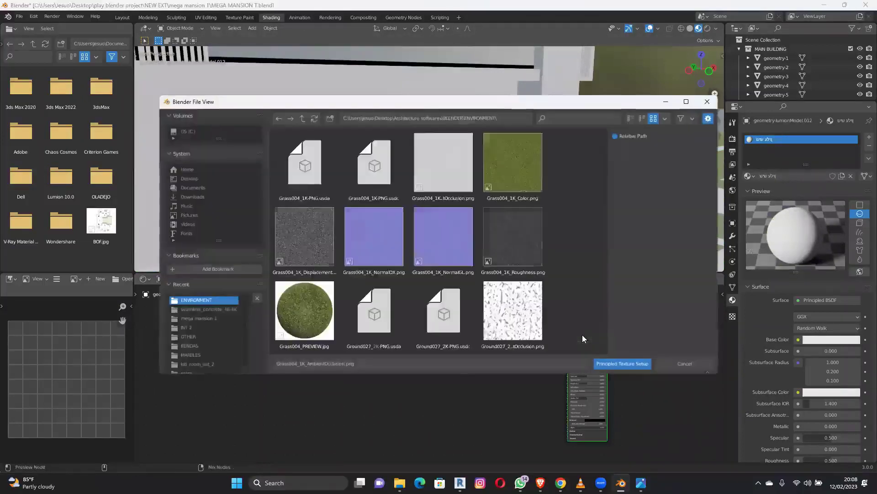
click(302, 119)
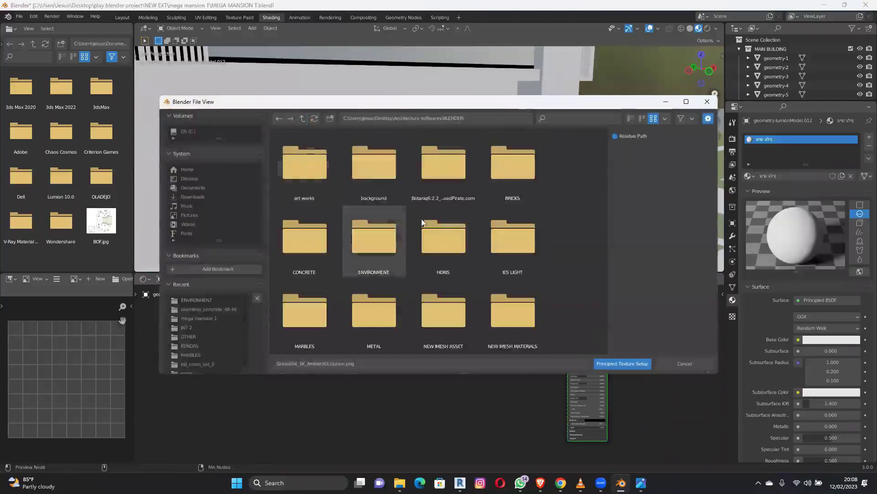
double_click(397, 247)
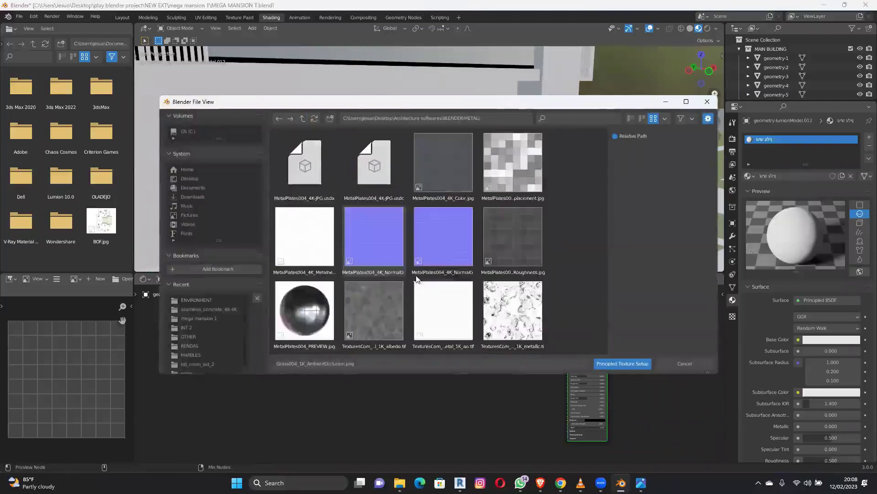
Load the five TexturesCom WornMetal 1K maps, from albedo to roughness, into the garage door material.
scroll(433, 261, up, 5)
scroll(433, 261, down, 4)
click(383, 242)
shift+click(389, 325)
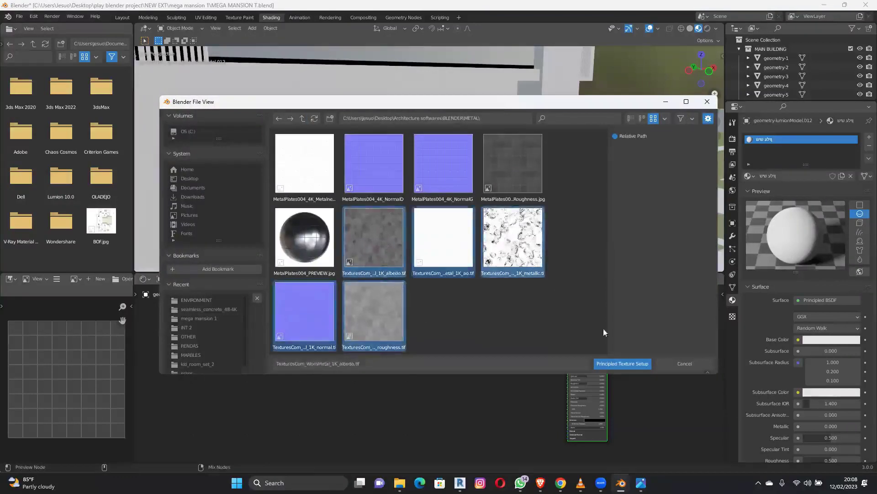
click(623, 364)
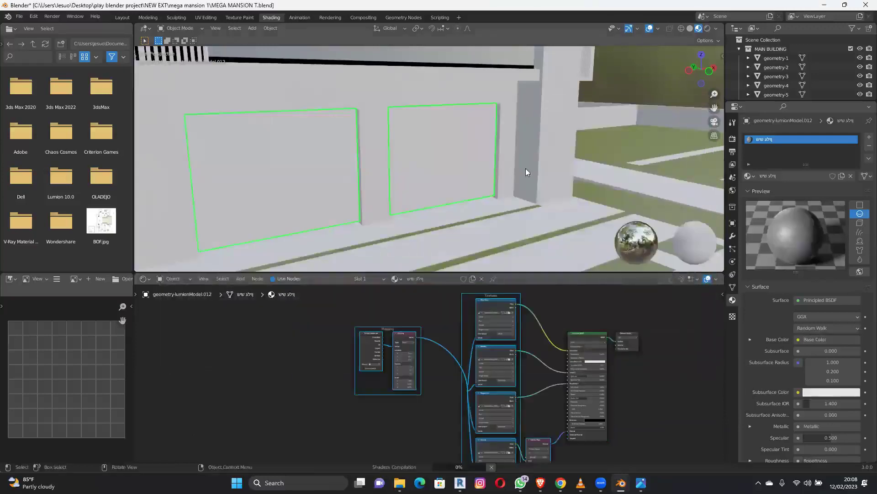
Unwrap all faces of the garage door panels with Smart UV Project and return to Object Mode.
middle_drag(439, 180, 331, 132)
key(Tab)
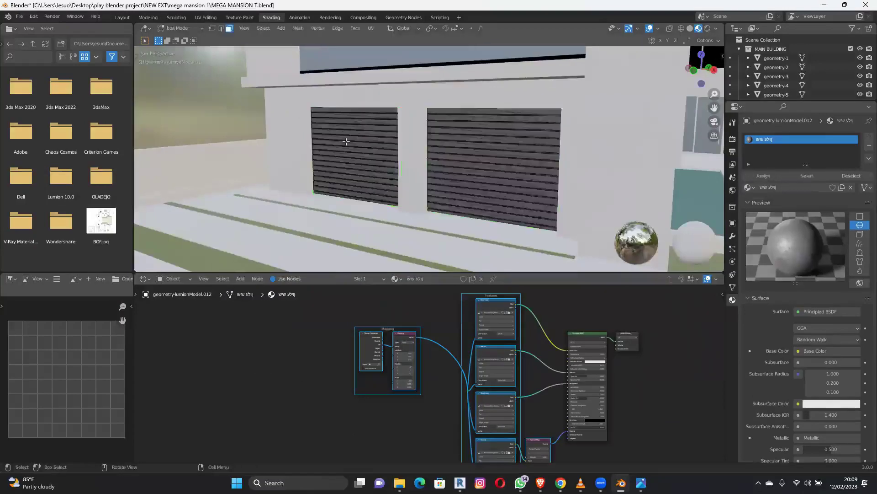
key(a)
key(u)
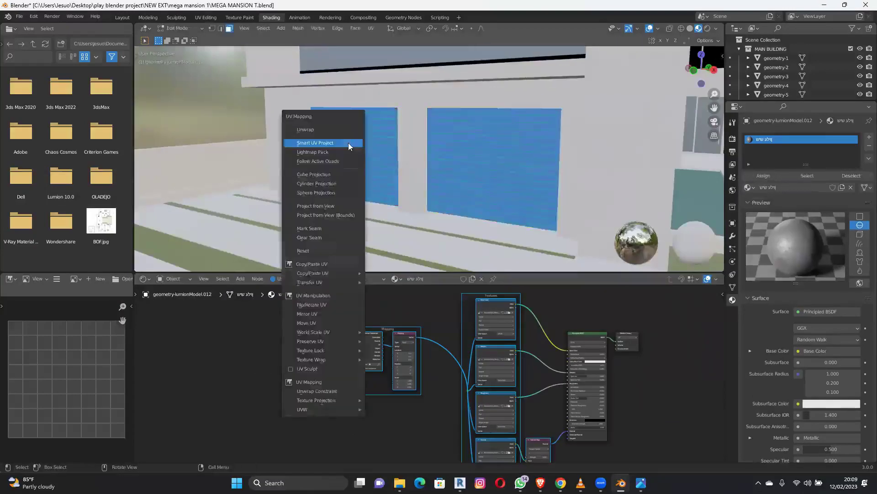
click(349, 142)
click(364, 216)
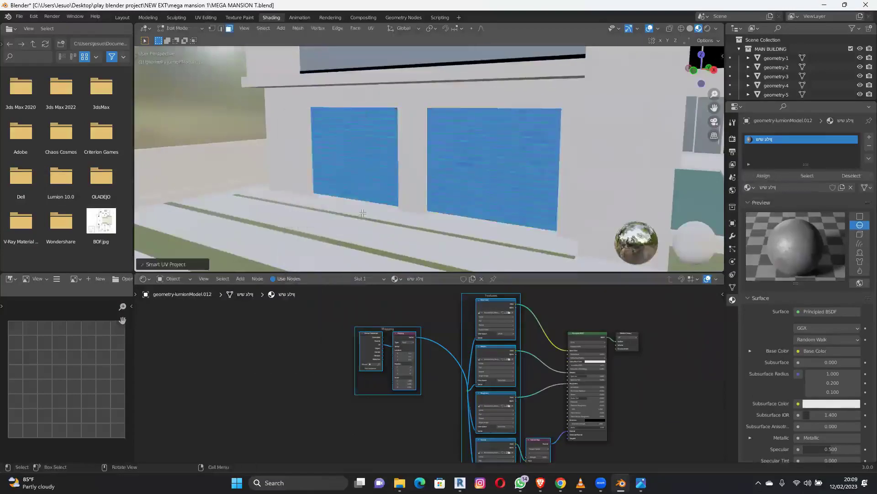
key(Tab)
Set the garage door material's texture mapping scale to 5 in both X and Y.
scroll(347, 166, up, 4)
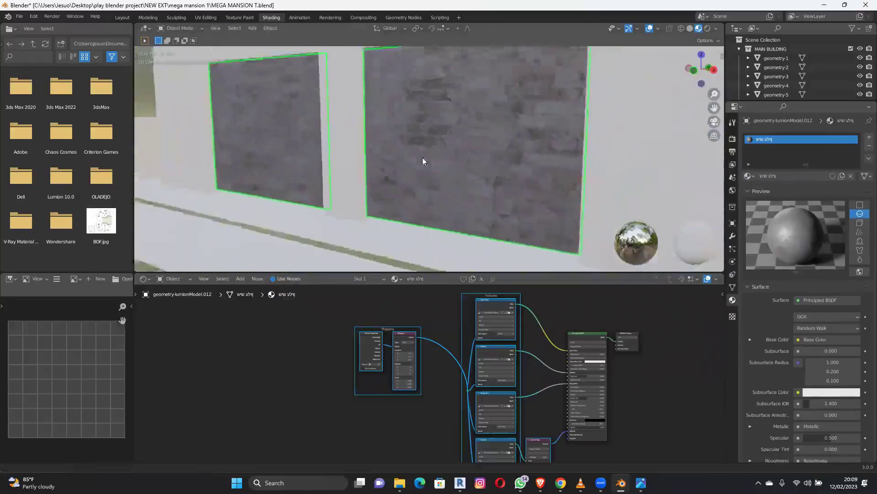
scroll(422, 161, up, 2)
middle_drag(433, 159, 352, 405)
scroll(352, 404, up, 5)
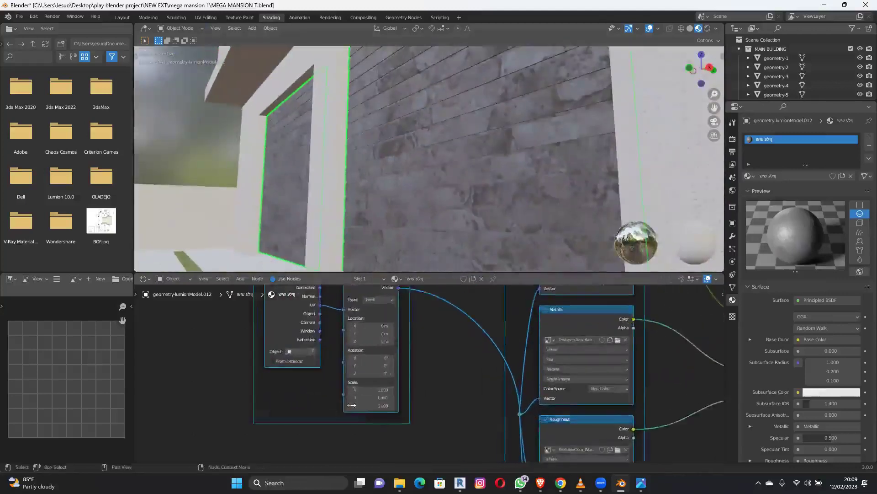
scroll(352, 405, up, 3)
click(352, 402)
text(5)
click(347, 414)
text(5)
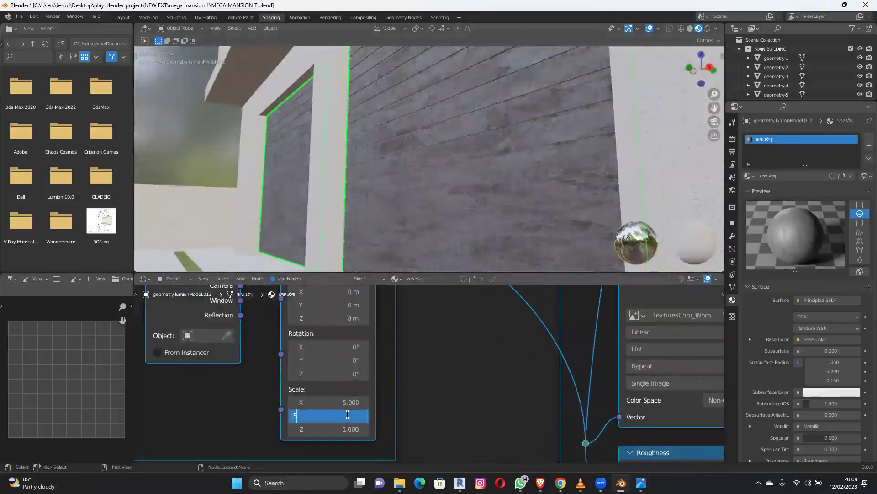
key(Return)
Change the garage door material's texture mapping scale to 3 in X and 2 in Y.
click(348, 411)
text(2)
key(Return)
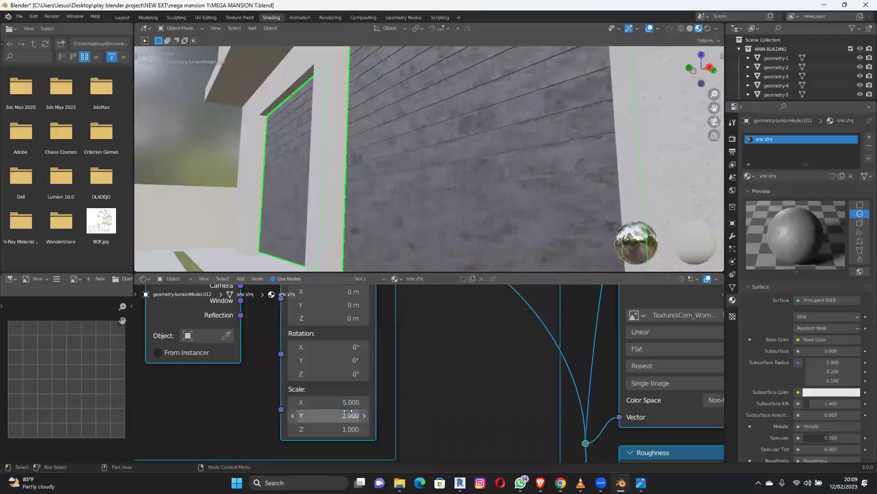
click(349, 402)
text(3)
key(Return)
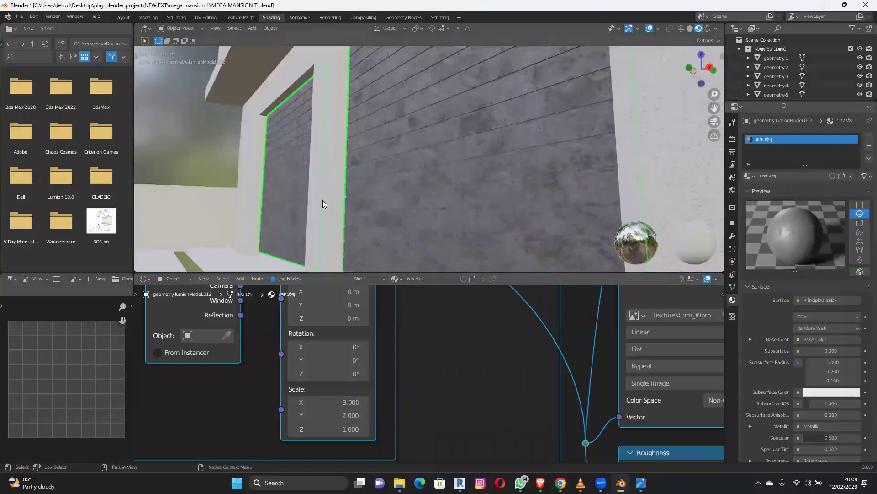
Insert a Hue Saturation Value node between the garage door's base color texture and the Principled BSDF.
middle_drag(461, 202, 494, 353)
scroll(499, 356, down, 4)
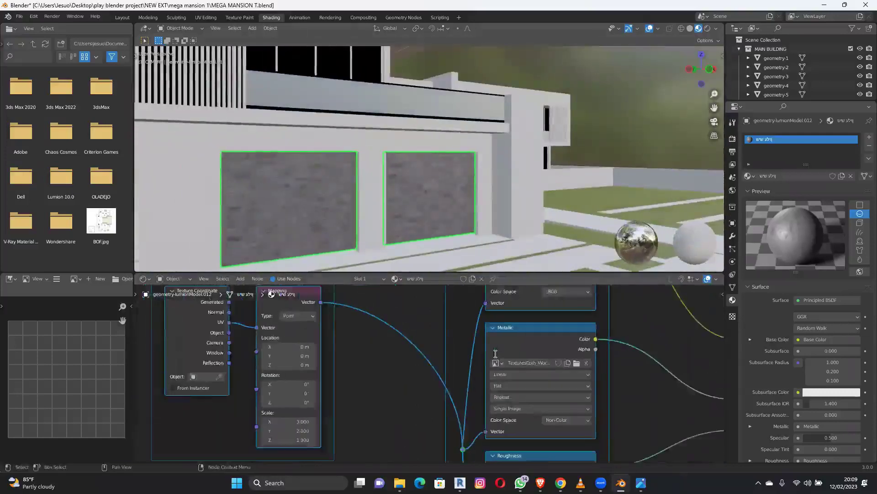
key(shift+a)
click(594, 352)
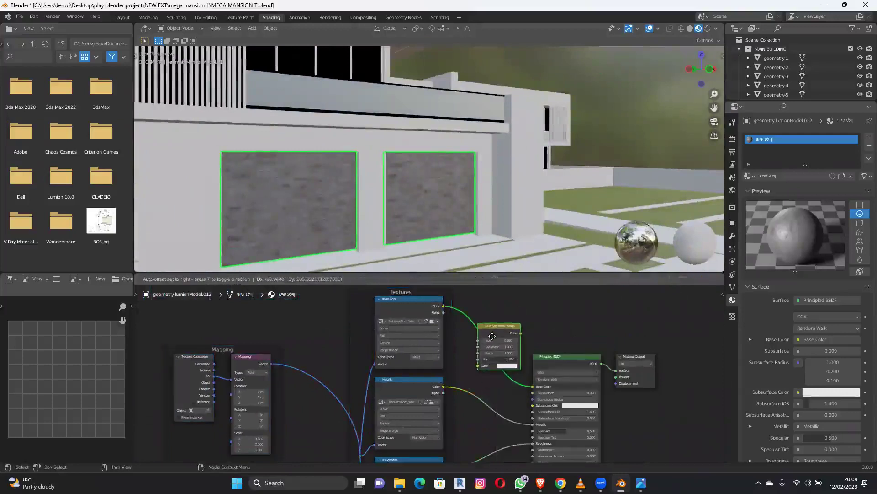
click(513, 342)
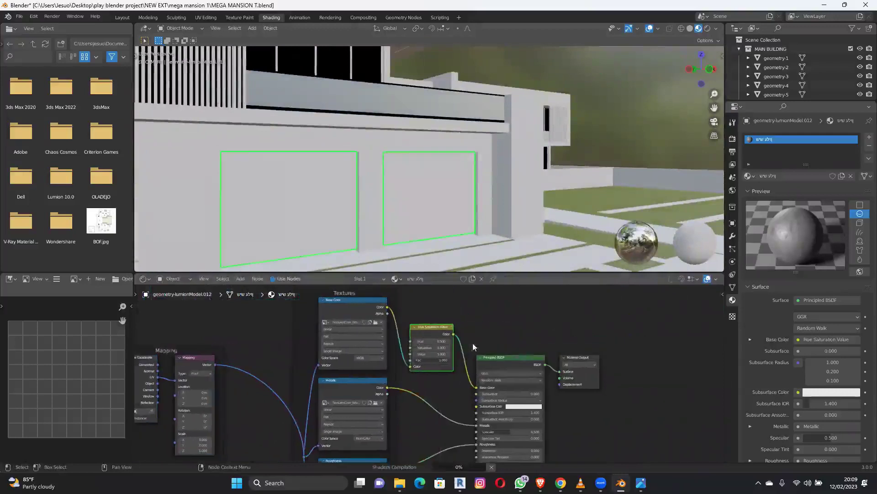
scroll(449, 374, up, 3)
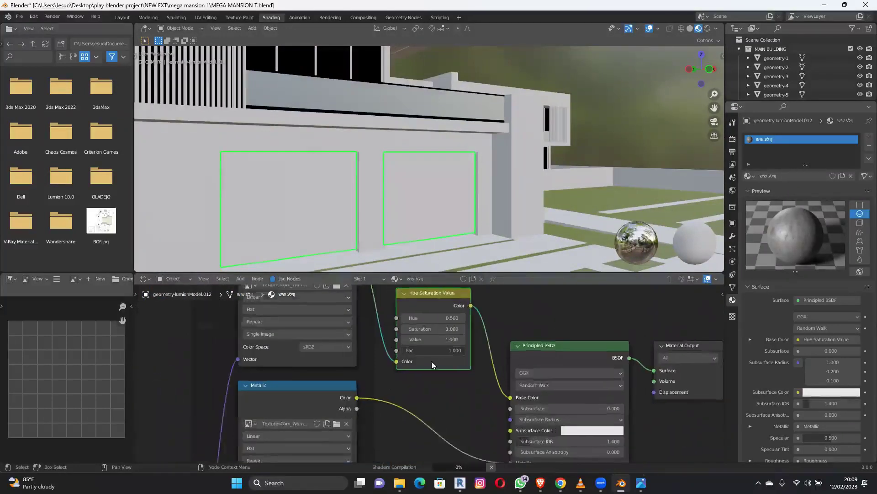
Set the garage door material's Hue Saturation Value node to a saturation of 0.7 and a value of 0.5.
scroll(451, 346, up, 3)
click(433, 312)
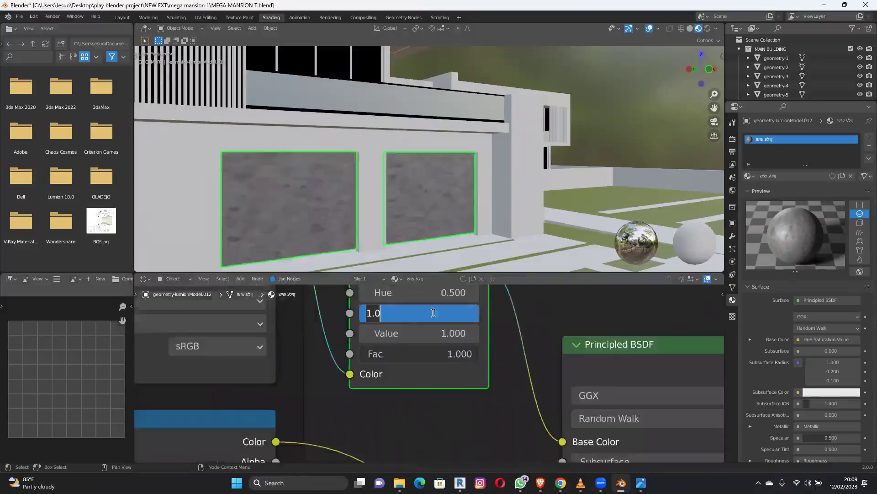
text(.7)
key(Return)
click(441, 334)
text(.)
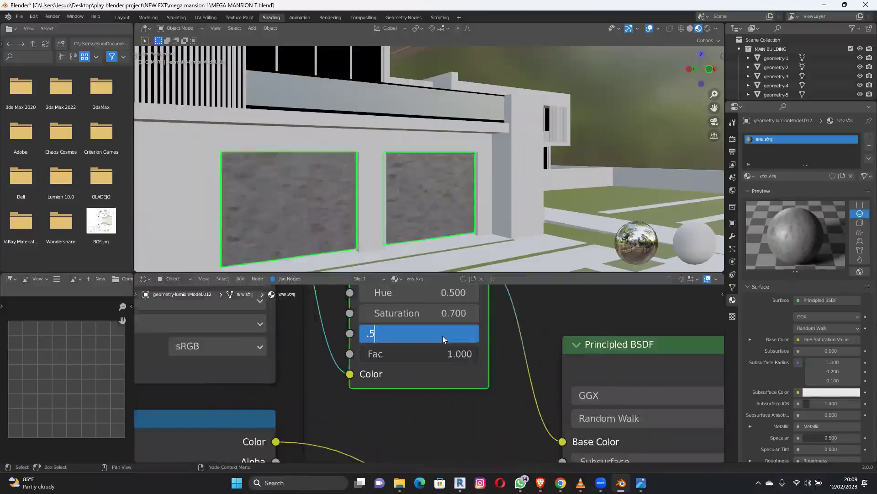
key(Return)
Darken the base color of the upper-floor vertical louvre panel's xbox 360 material to near black, with an HSV value of about 0.007.
middle_drag(408, 179, 431, 355)
scroll(454, 155, down, 3)
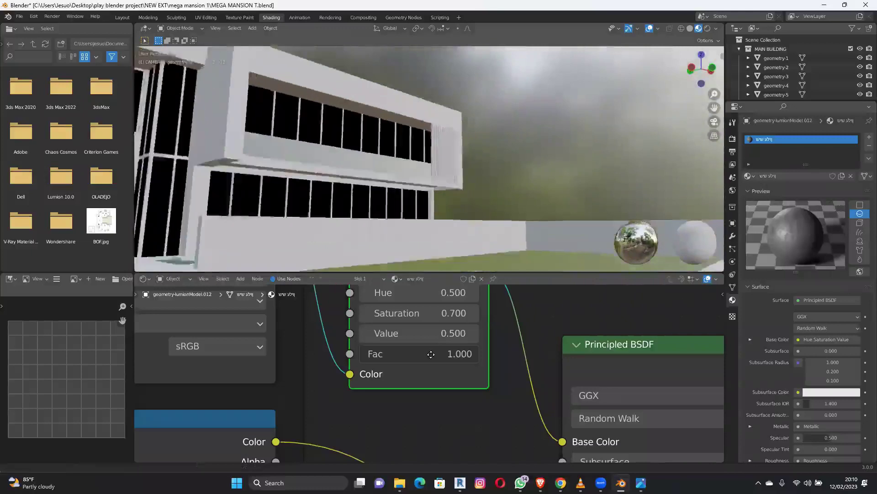
scroll(454, 156, up, 3)
click(453, 154)
scroll(548, 388, down, 1)
middle_drag(548, 389, 462, 344)
click(609, 389)
drag(703, 220, 703, 260)
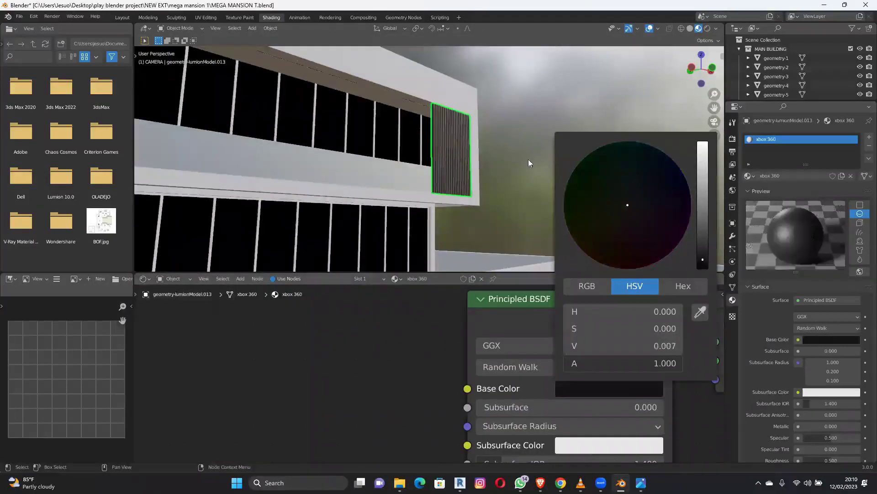
Paste the louvres' near-black material onto the WINDOW FRAME strip beneath the balcony glass above the garage.
middle_drag(493, 166, 405, 98)
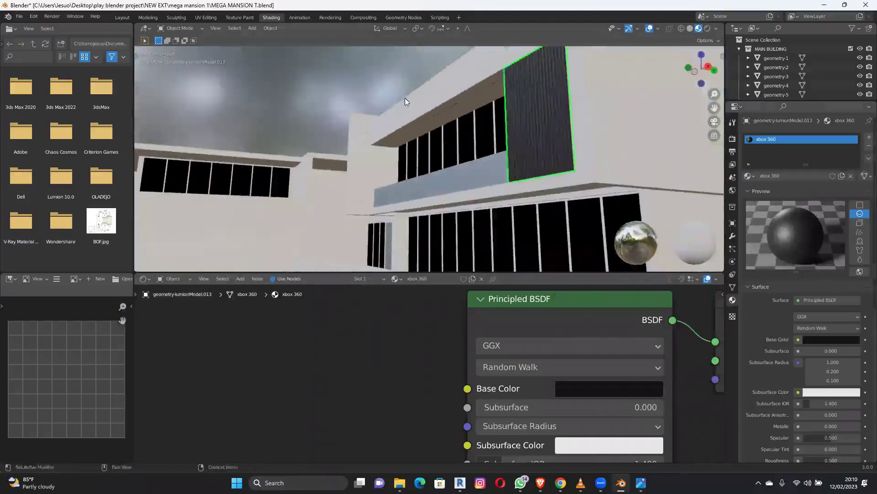
click(470, 107)
middle_drag(597, 175, 412, 166)
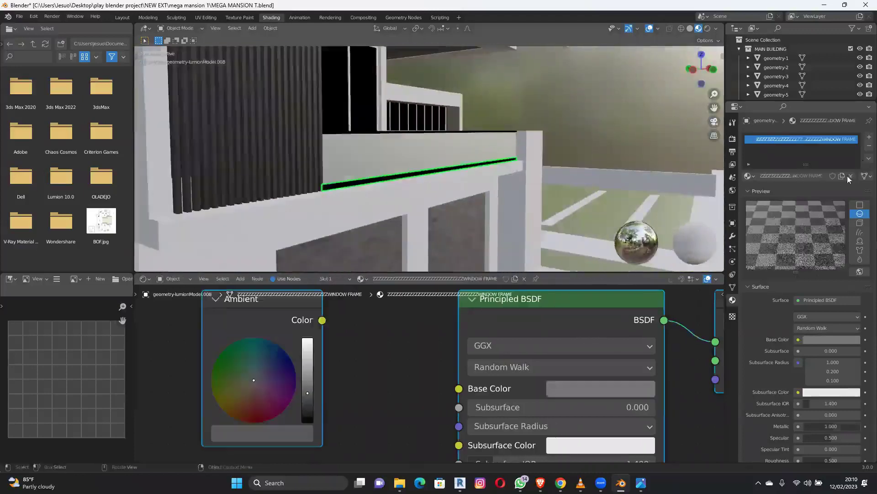
click(836, 183)
Paste the near-black material onto the Roofing - Metal and Sliding Door Frame materials.
click(554, 78)
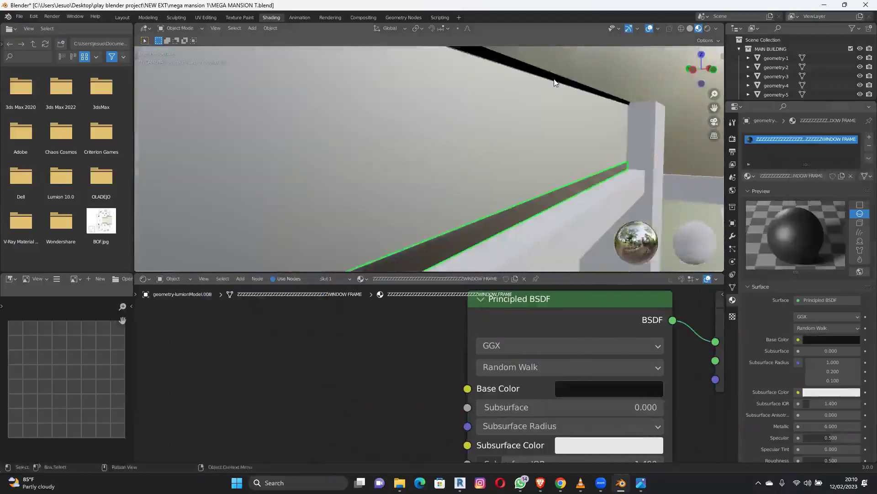
click(868, 158)
click(827, 183)
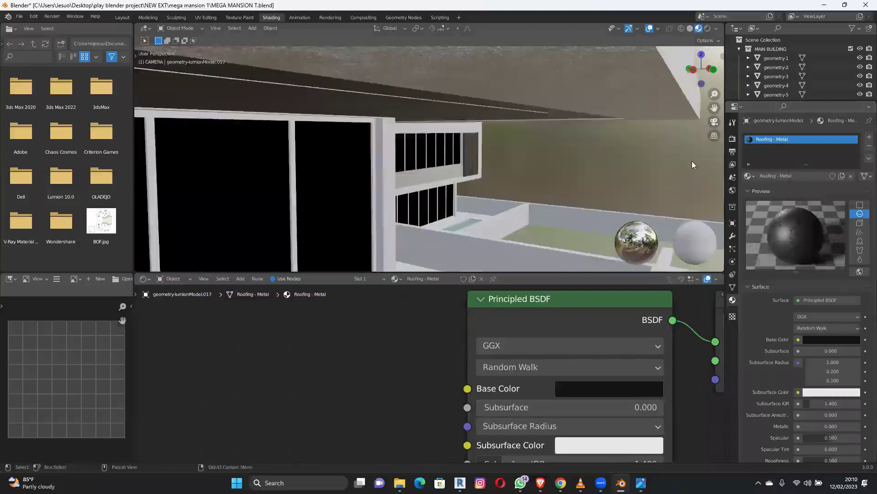
click(866, 159)
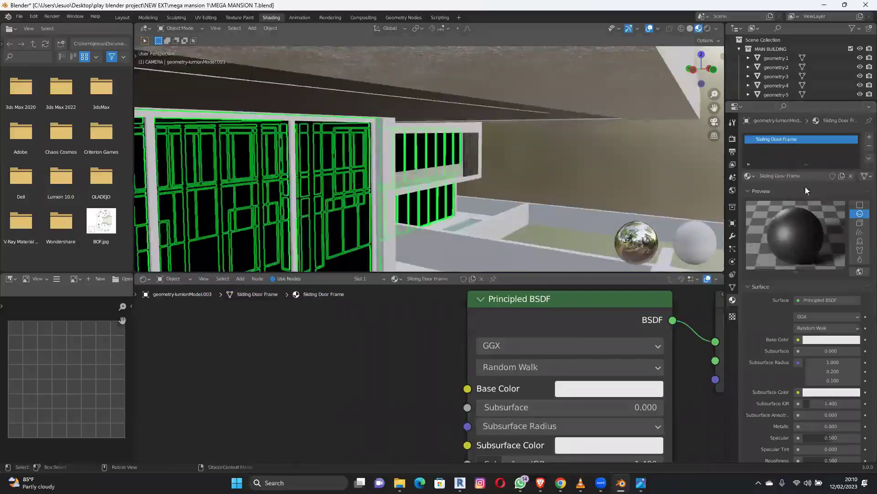
click(806, 186)
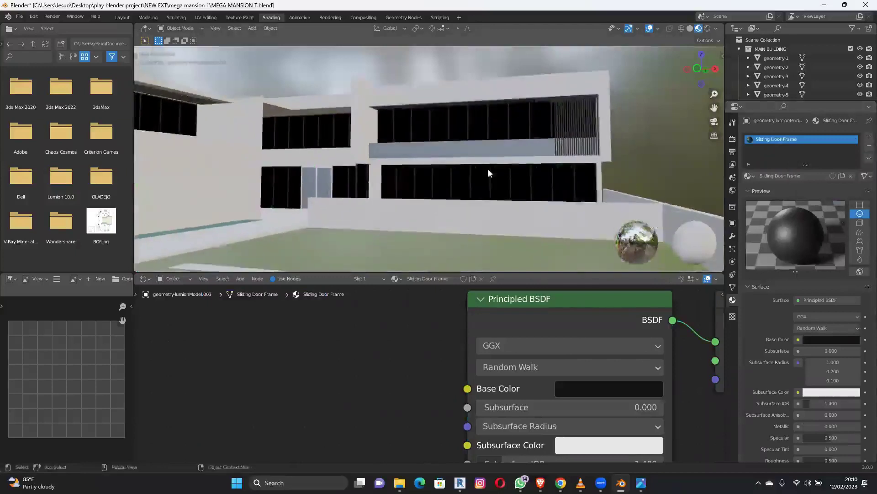
Paste the near-black material onto the Default material slot of the entrance door frame object.
middle_drag(488, 169, 327, 183)
scroll(327, 182, up, 3)
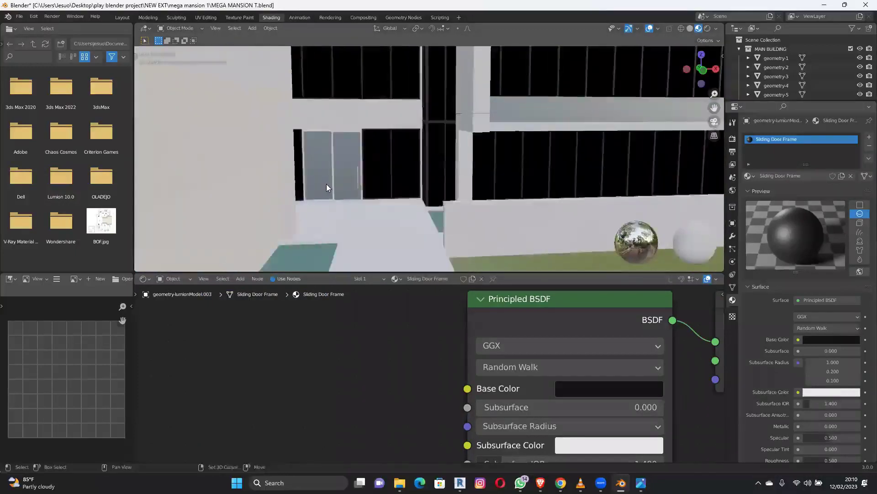
scroll(326, 184, up, 2)
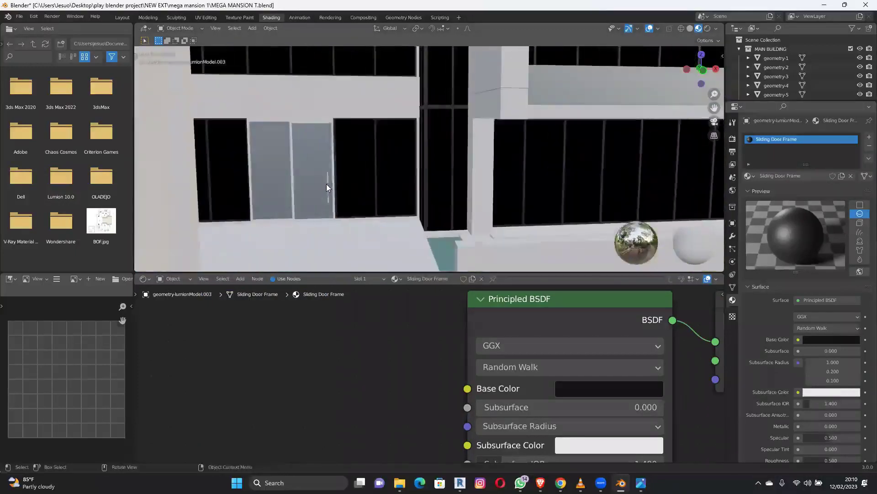
click(326, 184)
click(811, 137)
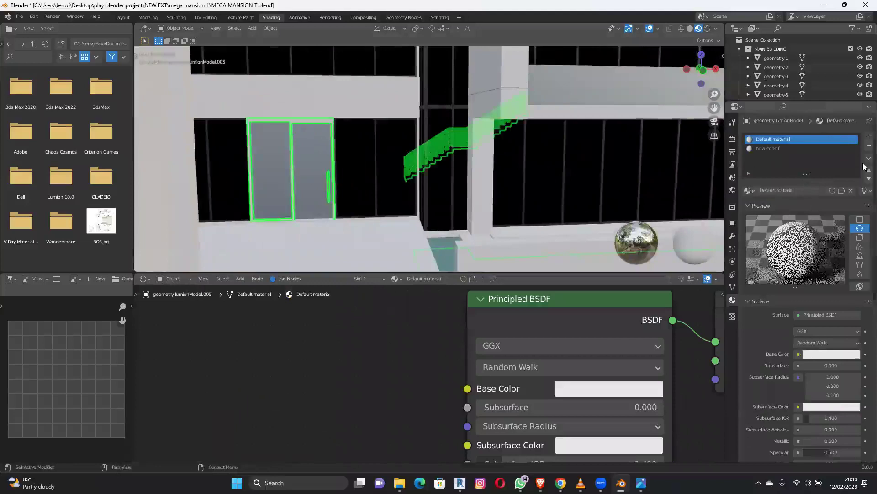
click(869, 158)
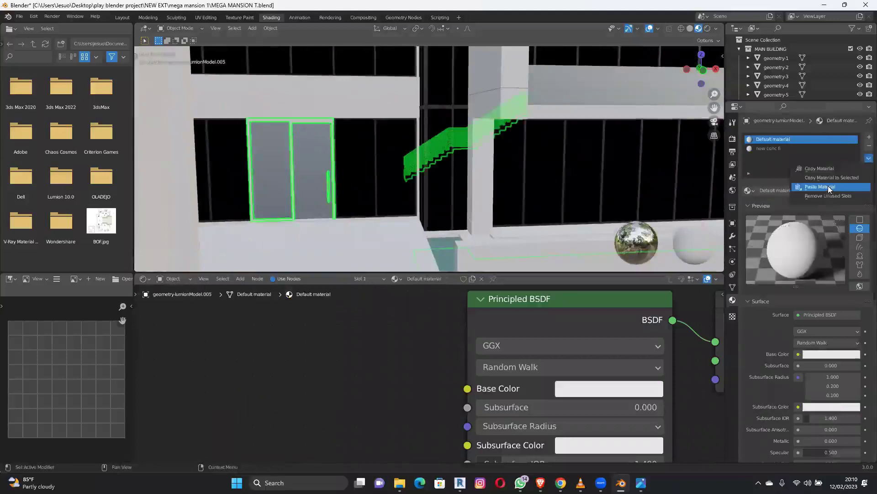
click(829, 187)
Examine the dark frames and remaining untextured surfaces around the entrance and garage facades.
middle_drag(434, 141, 416, 148)
scroll(417, 148, down, 4)
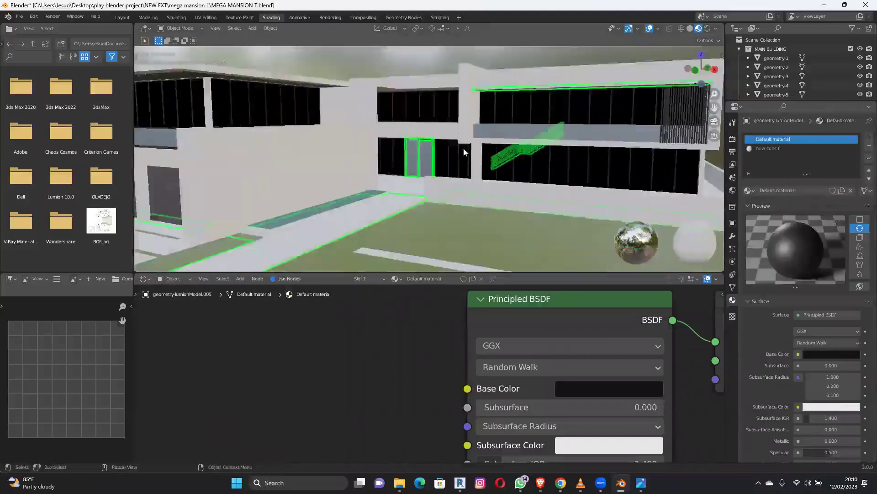
scroll(464, 147, down, 5)
middle_drag(673, 167, 497, 154)
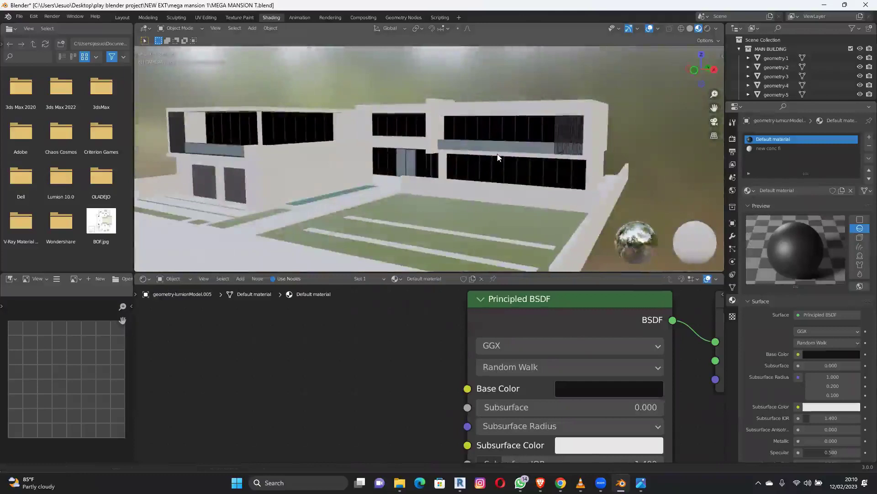
scroll(497, 158, up, 8)
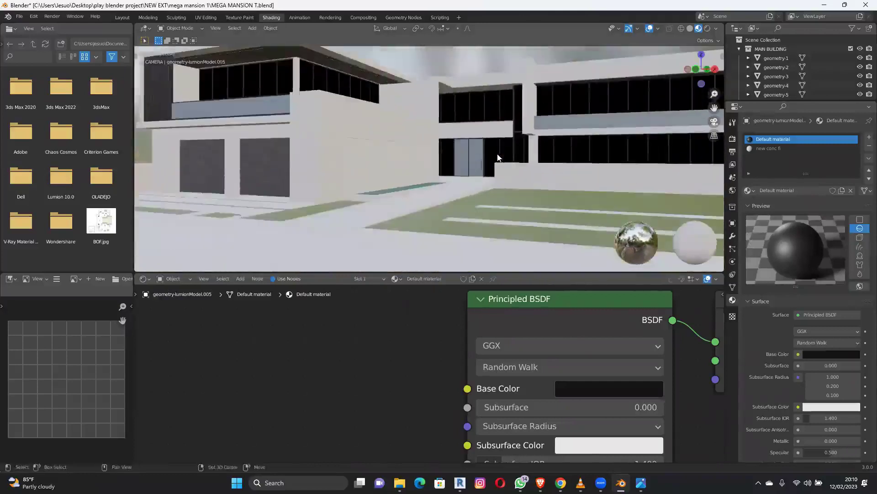
shift+middle_drag(490, 145, 486, 157)
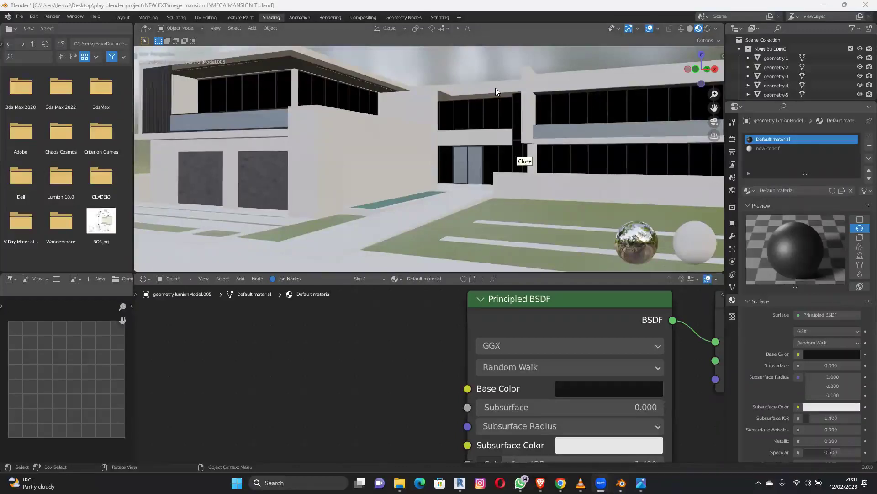
middle_drag(357, 126, 397, 130)
middle_drag(437, 135, 439, 98)
scroll(489, 151, up, 2)
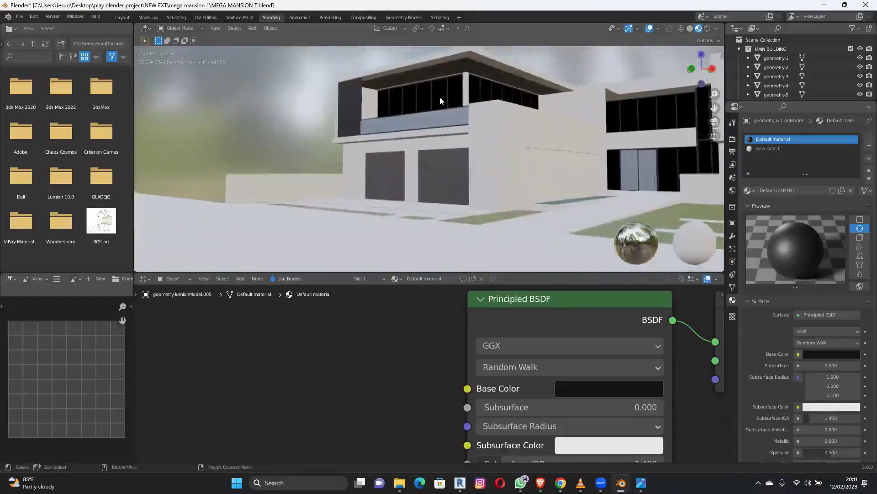
scroll(439, 97, up, 2)
Copy the Wood-Birch material from the garage block's side wall panel and paste it onto the balcony and entrance Glass material.
click(565, 140)
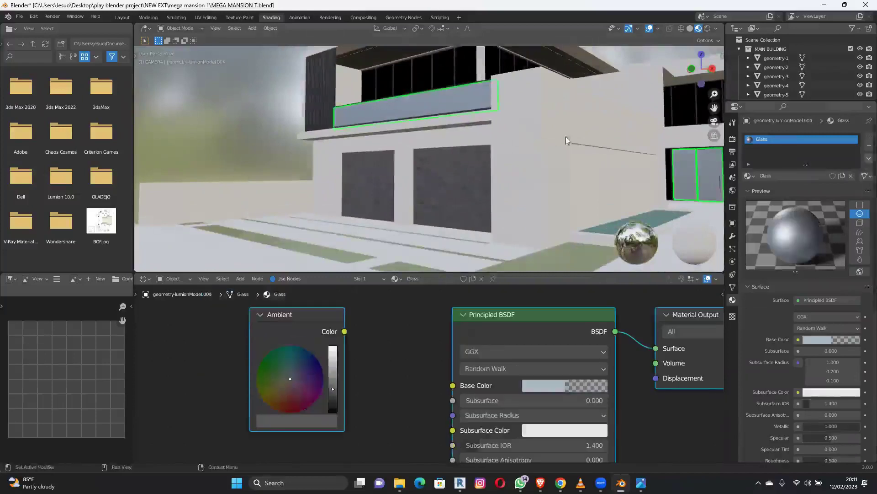
click(595, 185)
click(869, 158)
click(837, 169)
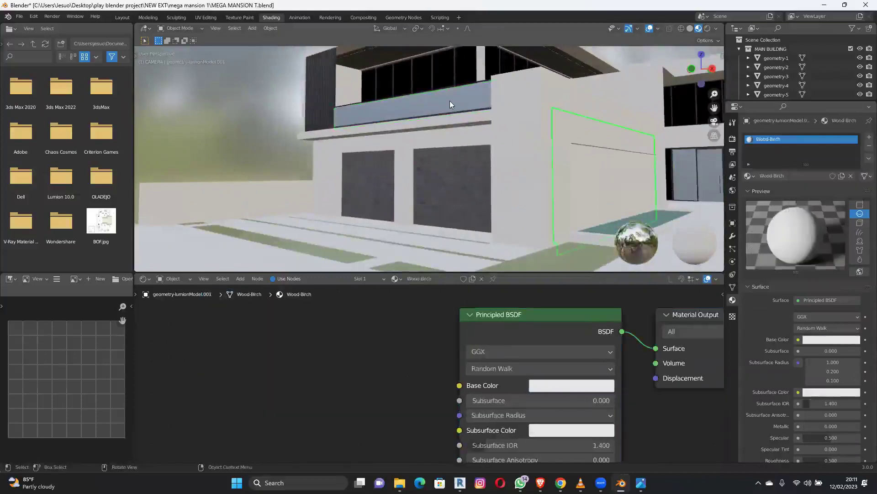
click(450, 105)
click(869, 157)
click(835, 179)
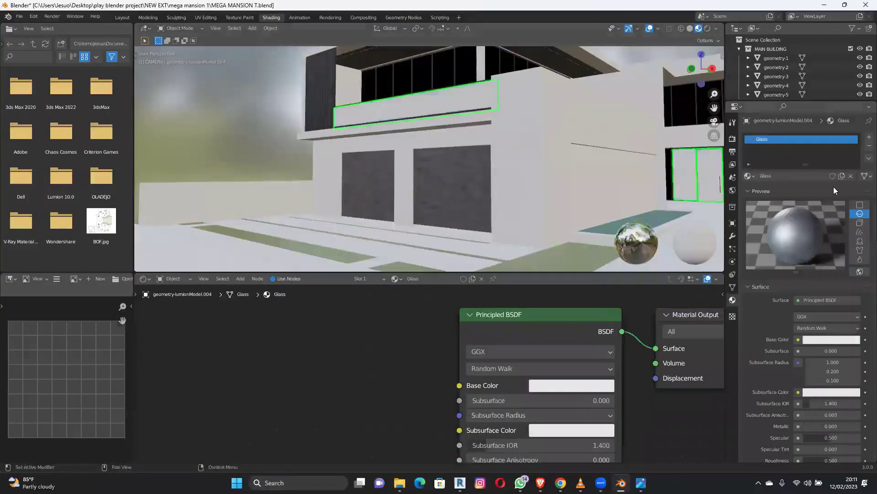
Disconnect the Glass material's Principled BSDF from the Material Output and move it aside.
scroll(477, 379, down, 3)
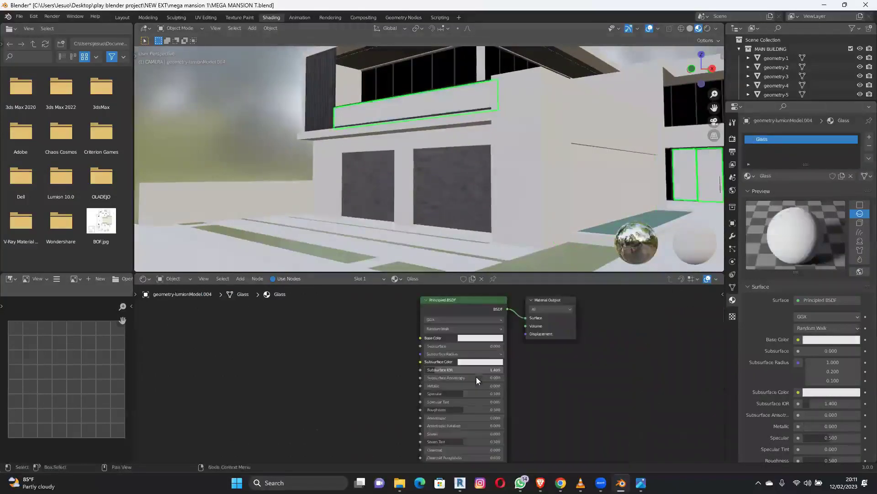
scroll(470, 371, up, 3)
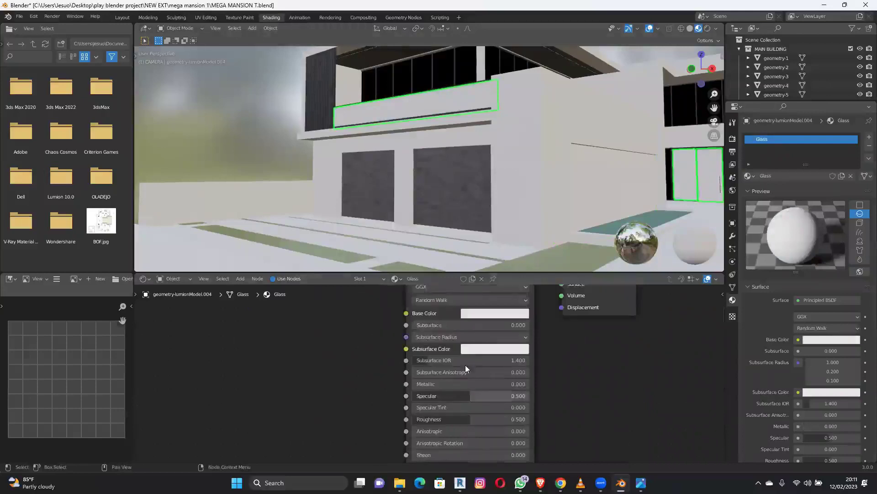
scroll(477, 358, down, 3)
drag(519, 334, 418, 362)
right_click(418, 361)
middle_drag(462, 330, 454, 360)
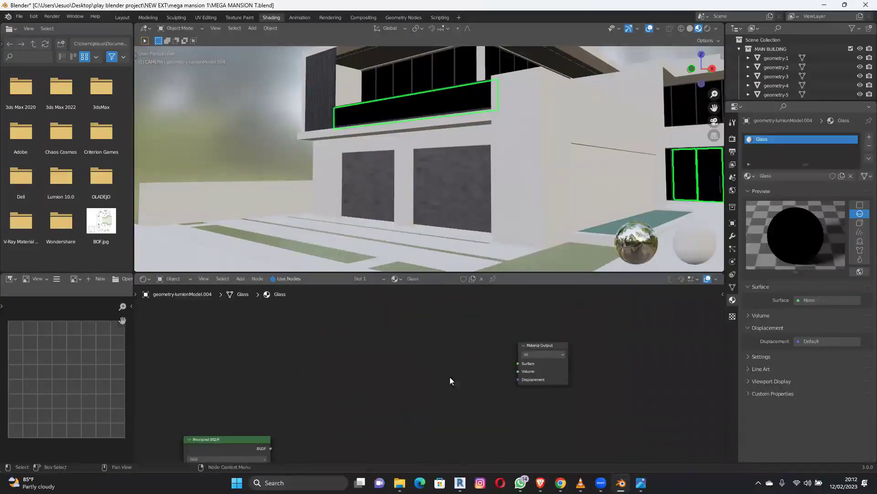
Add a Glass BSDF to the Glass material and connect it to the Material Output surface.
key(shift+a)
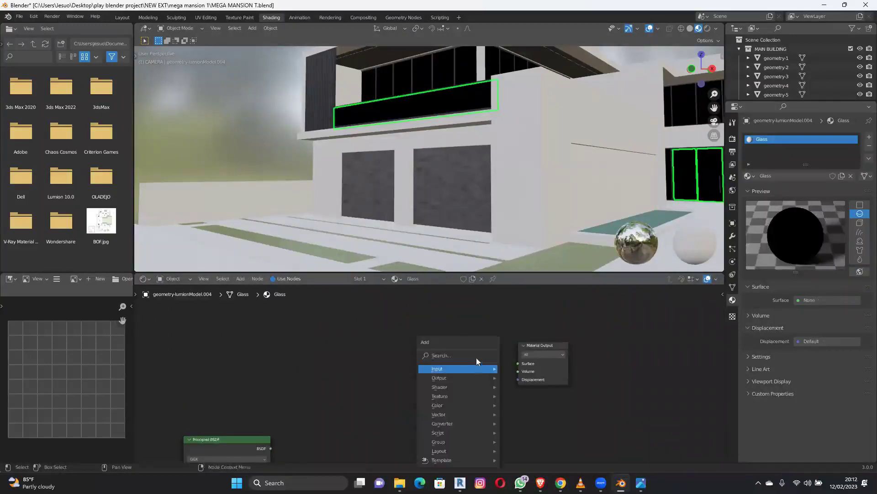
click(477, 358)
text(GL)
click(491, 375)
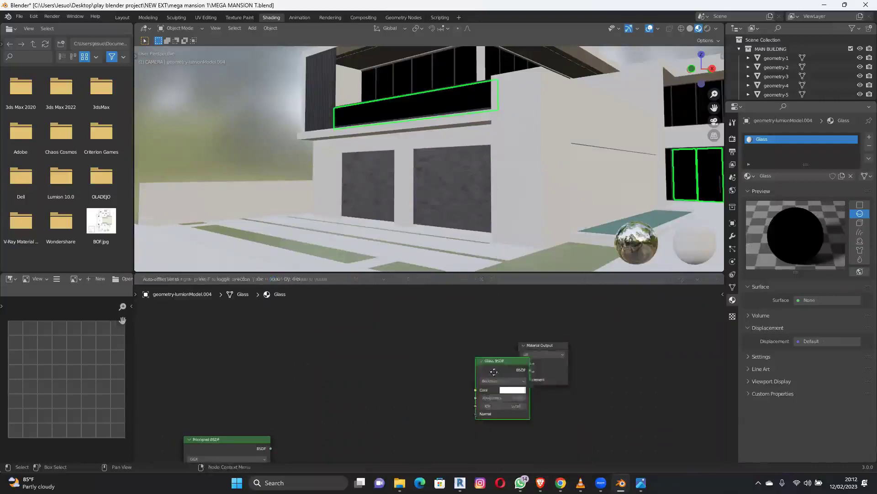
click(452, 355)
drag(456, 349, 518, 364)
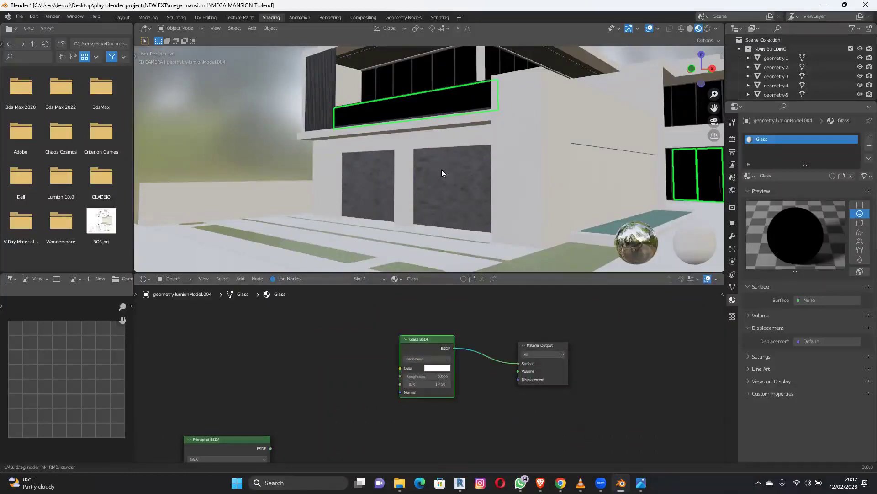
middle_drag(534, 189, 511, 186)
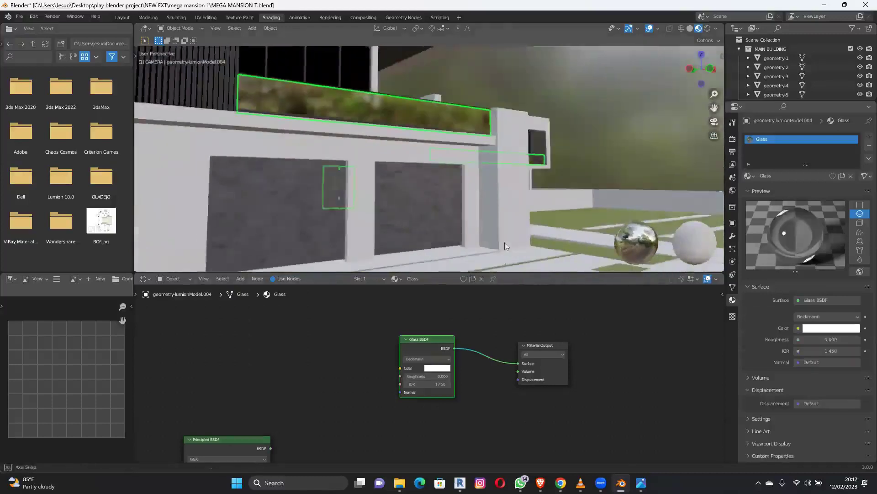
Delete the Glass BSDF and reconnect the Principled BSDF to the Material Output surface.
key(x)
scroll(320, 396, down, 2)
drag(310, 398, 526, 338)
Set the Glass material's metallic and specular to 1 and its roughness to 0.
scroll(457, 309, up, 1)
scroll(494, 356, up, 2)
middle_drag(492, 366, 490, 335)
drag(414, 353, 490, 352)
drag(414, 357, 374, 373)
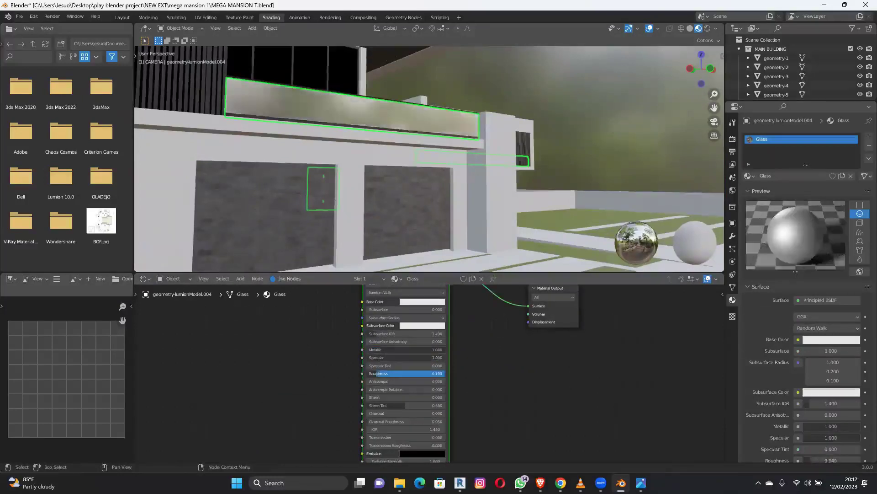
drag(492, 186, 476, 186)
Set the Glass material's alpha to 0.6.
middle_drag(475, 186, 426, 413)
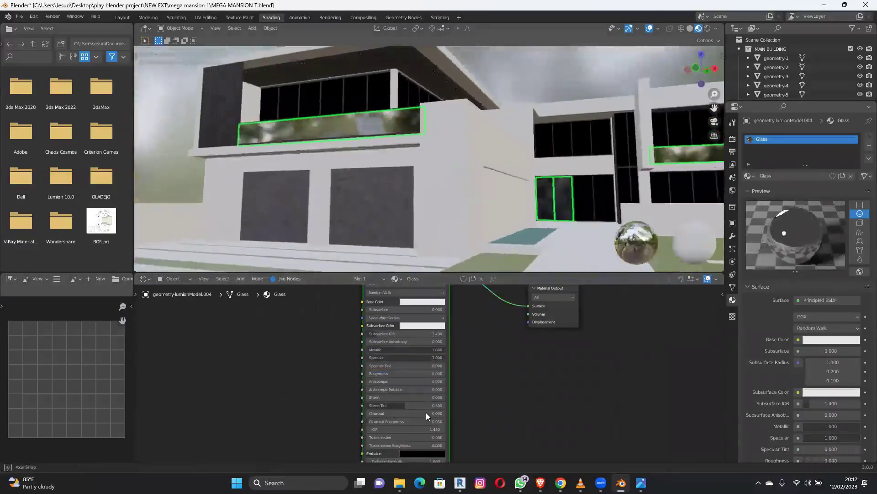
scroll(427, 413, up, 1)
click(426, 410)
text(.6)
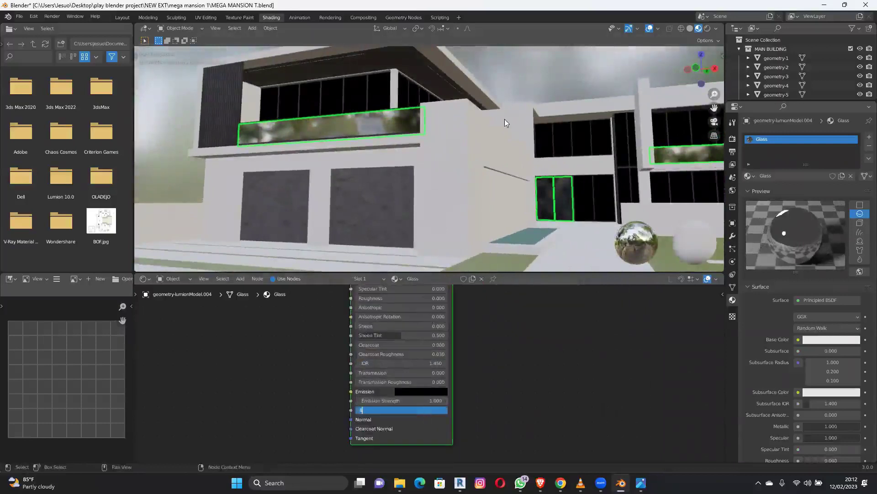
key(Return)
middle_drag(547, 184, 480, 368)
scroll(444, 330, down, 5)
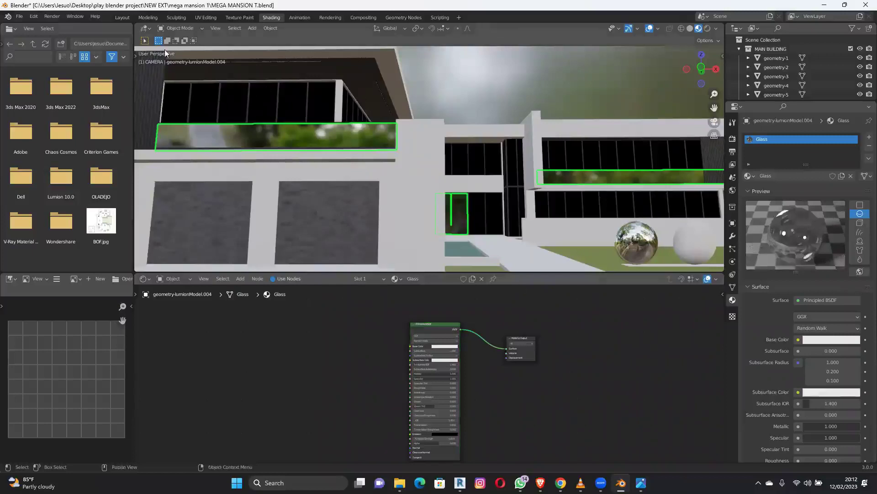
Switch to the Layout workspace and show the camera view in Material Preview shading.
click(122, 18)
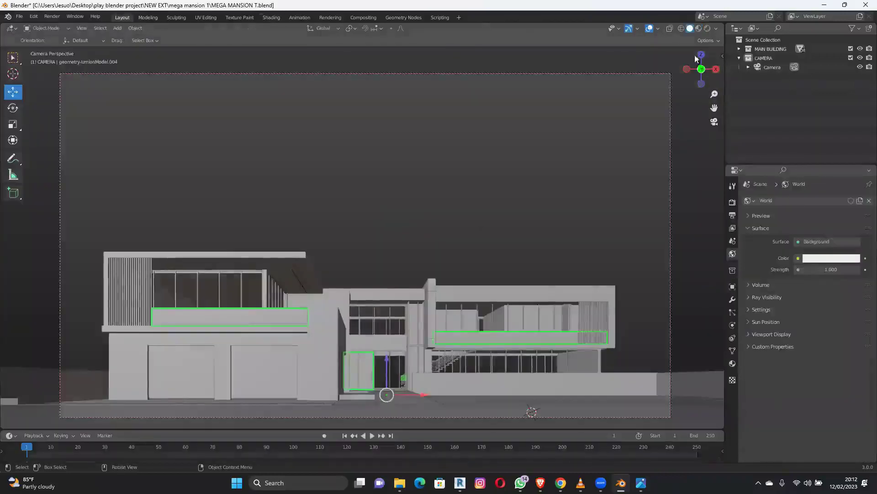
key(z)
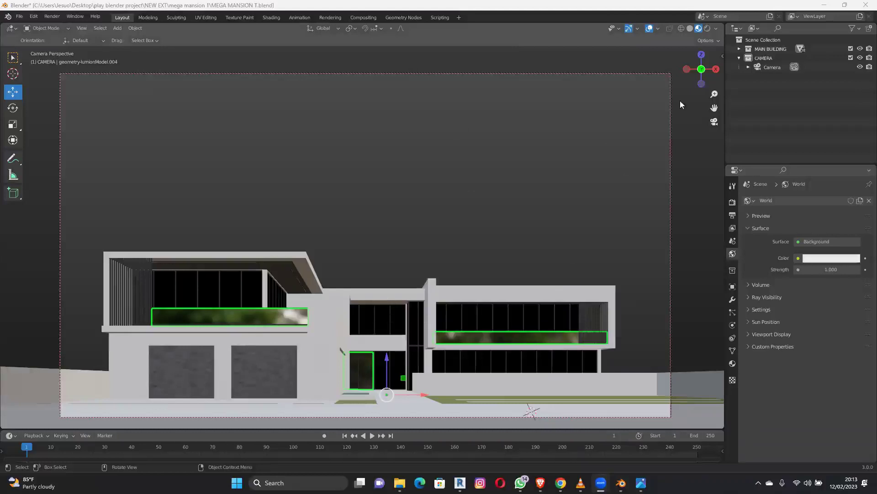
Import the Glass-Normal-Corona material from the iMeshh materials library onto the selected glass railings and door.
click(723, 55)
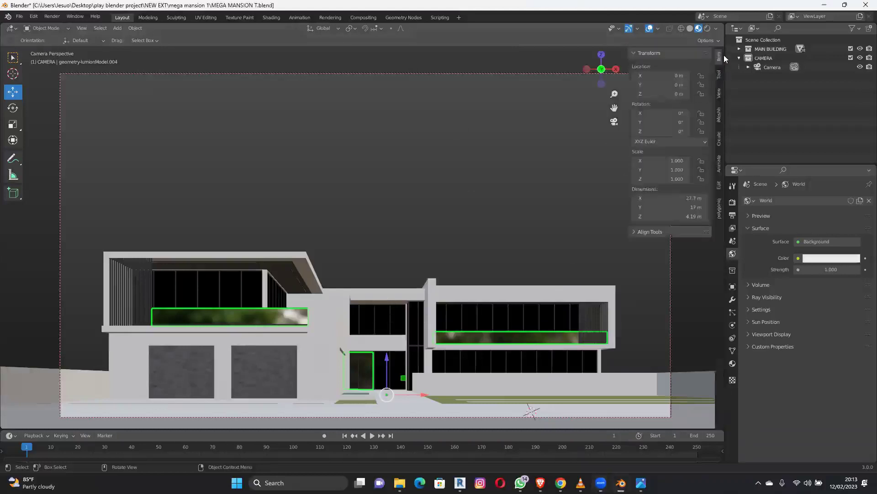
click(719, 115)
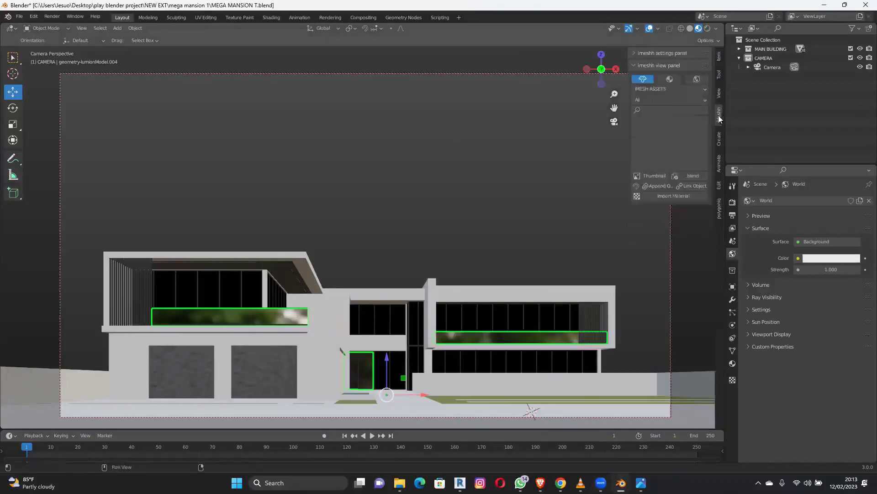
click(670, 79)
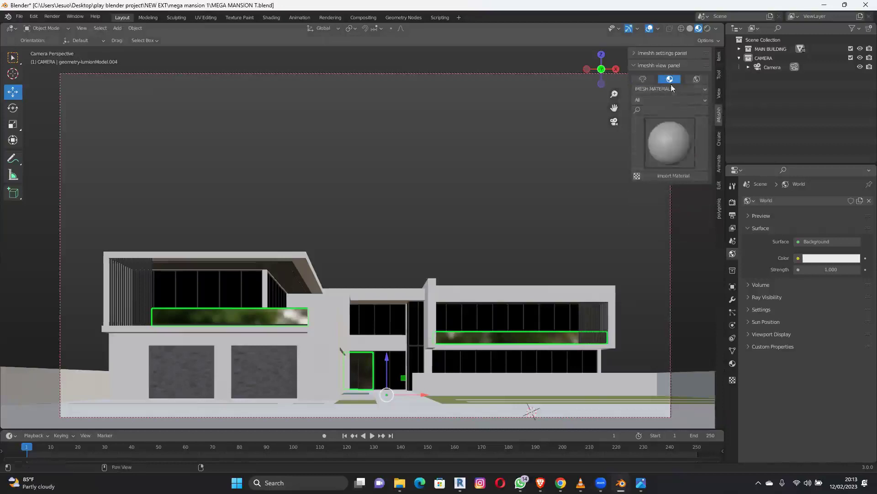
click(670, 156)
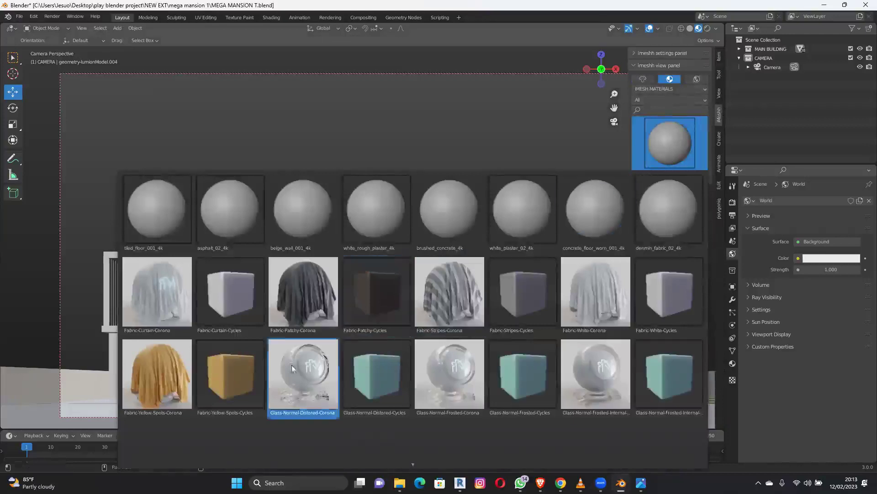
mouse_move(413, 464)
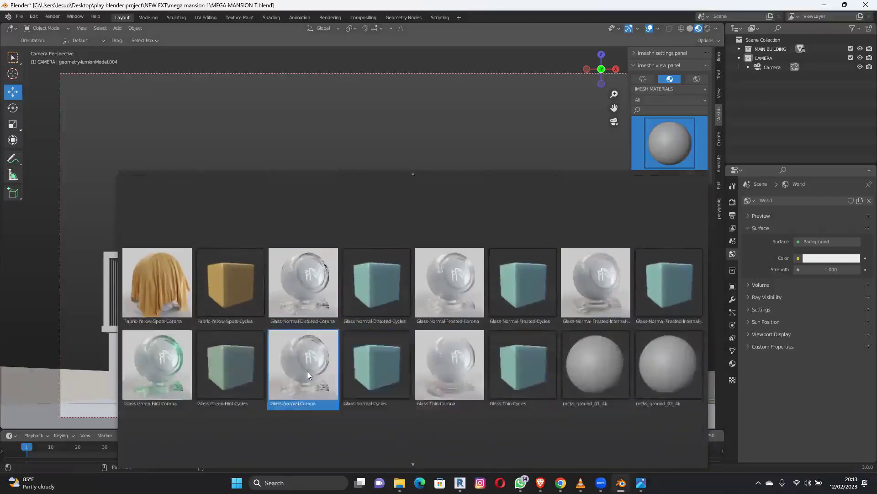
click(308, 374)
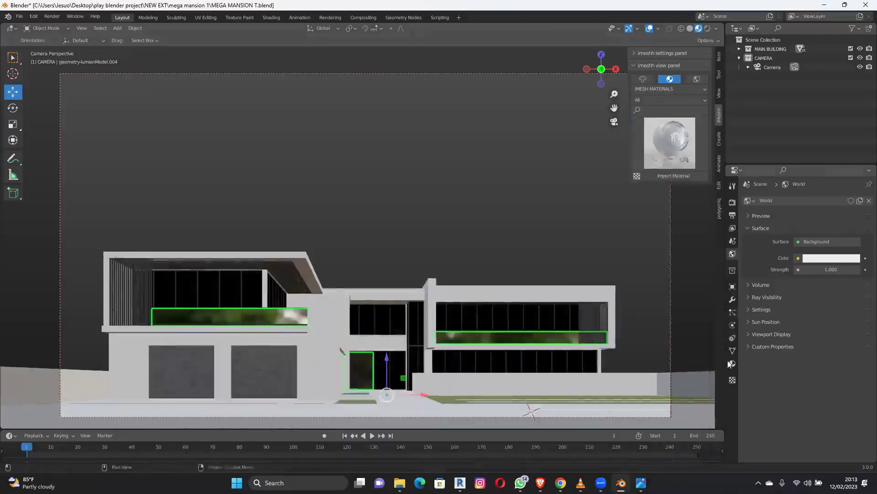
click(684, 177)
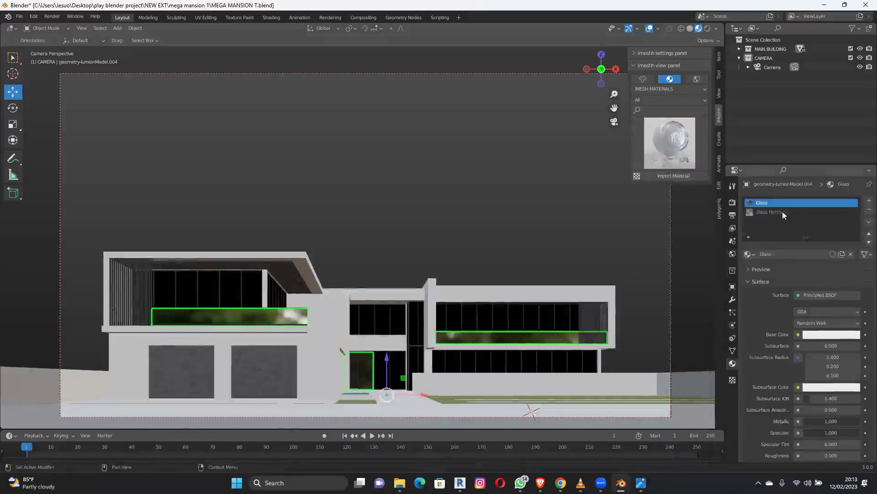
Copy the Glass Normal material into the Glass material and remove the extra Glass Normal slot.
click(867, 221)
click(848, 229)
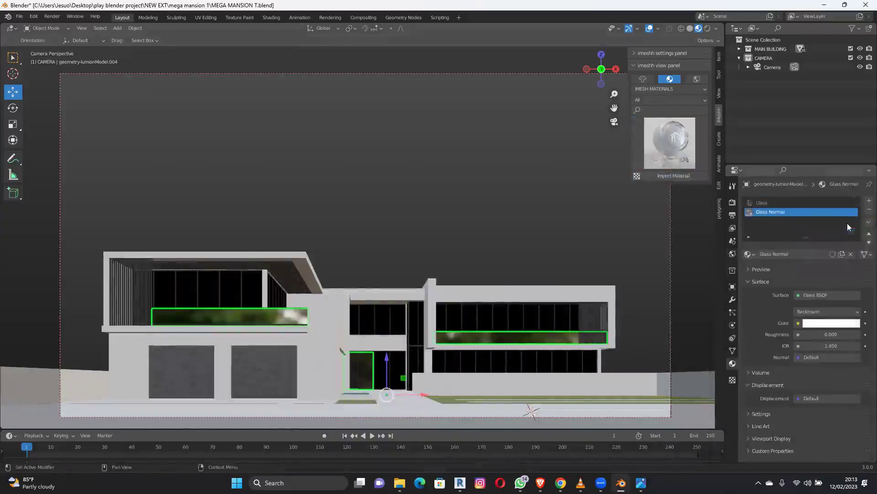
click(838, 203)
click(867, 221)
click(809, 251)
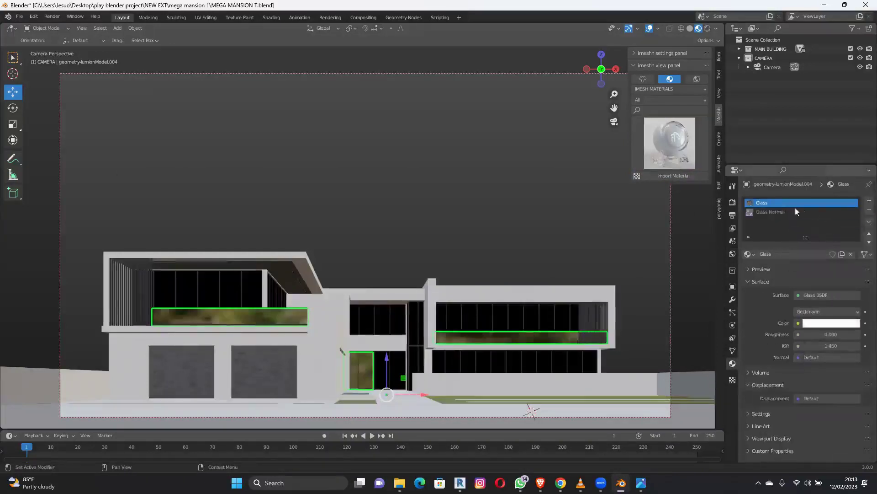
click(813, 213)
click(869, 210)
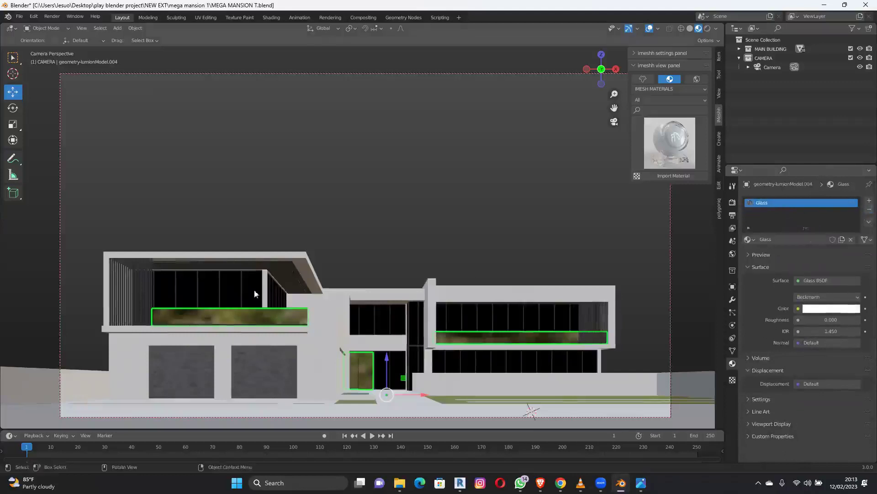
Paste the copied glass material into the window panes' Glass Opaque material and save the file.
click(258, 291)
click(868, 221)
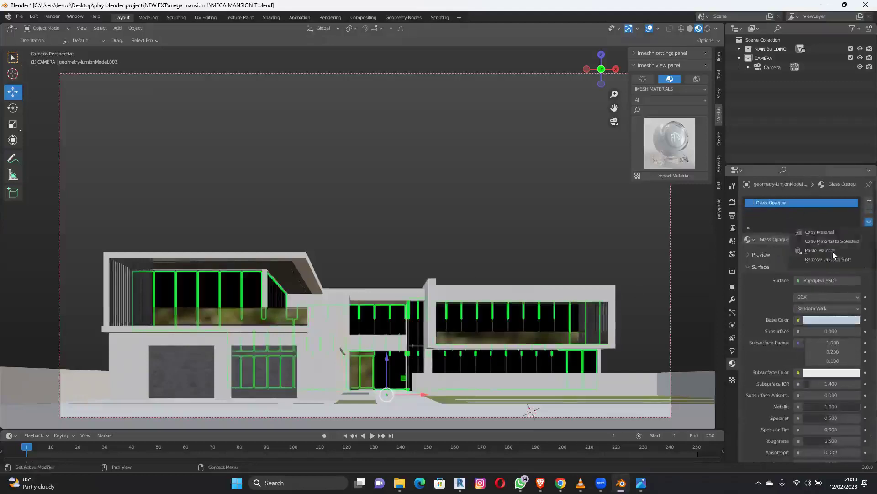
click(820, 251)
click(510, 219)
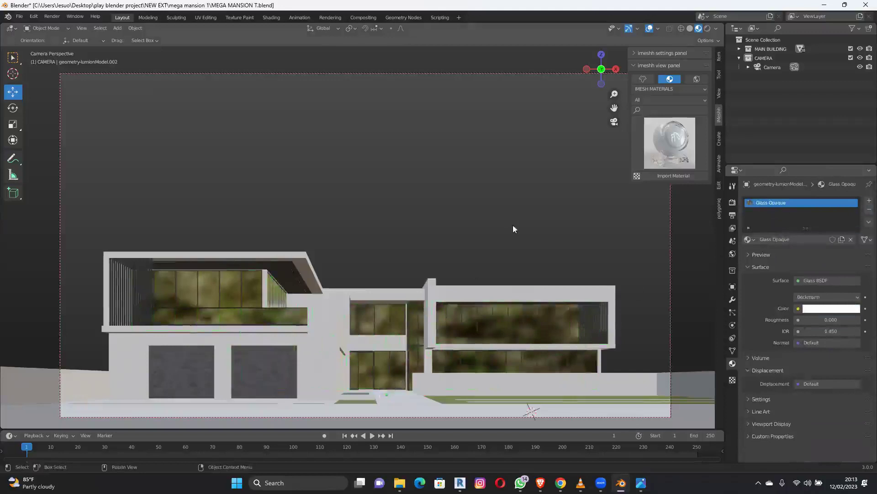
key(ctrl+s)
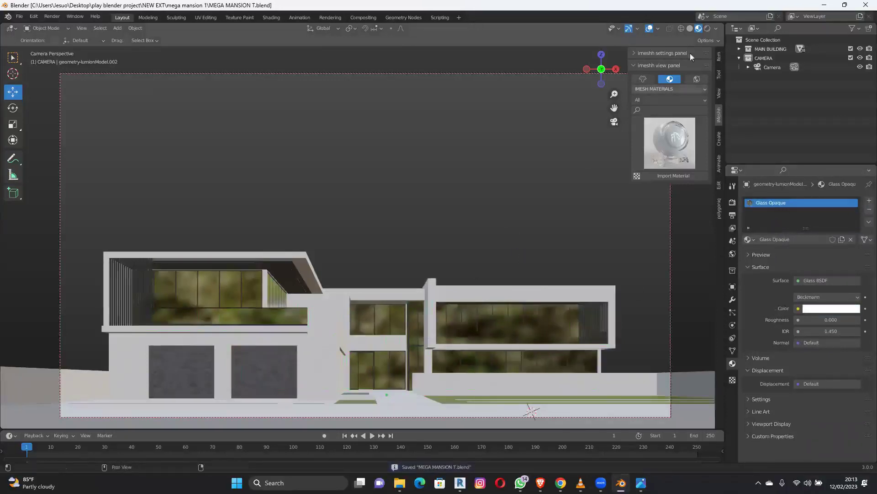
click(707, 30)
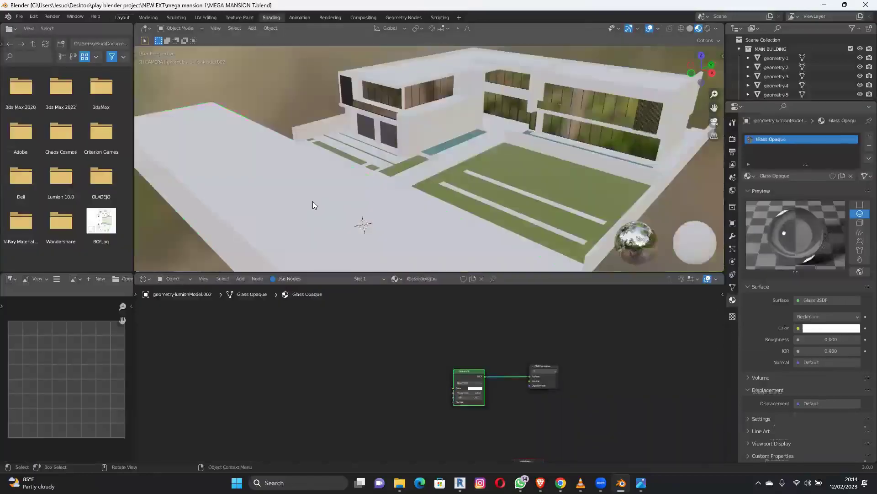
Apply the Road005_2K textures from the CONCRETE folder to the road slab's material with Principled Texture Setup.
click(313, 202)
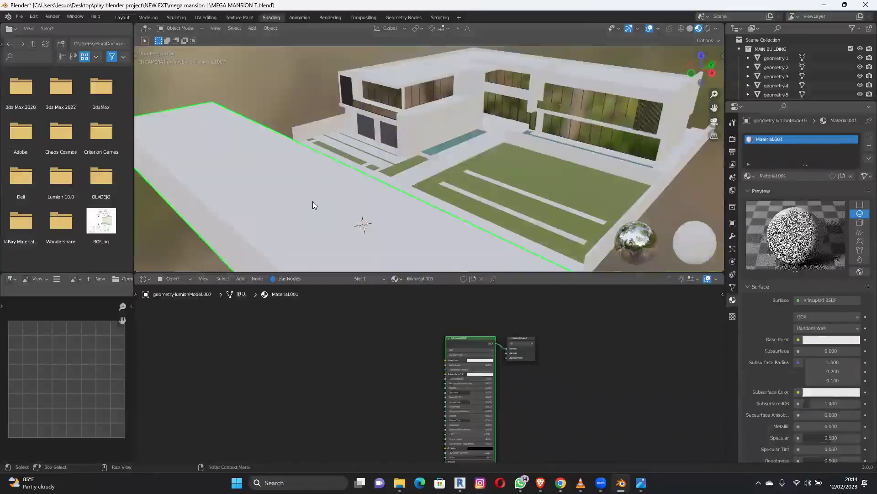
key(ctrl+shift+t)
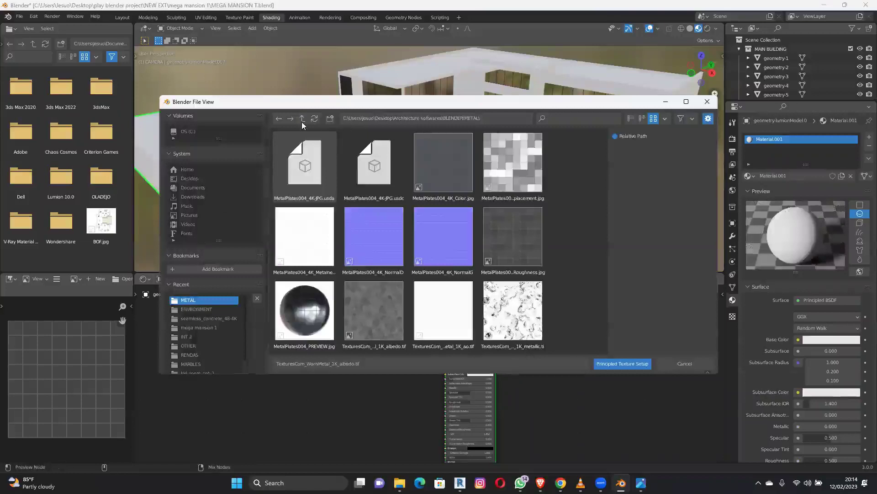
click(302, 119)
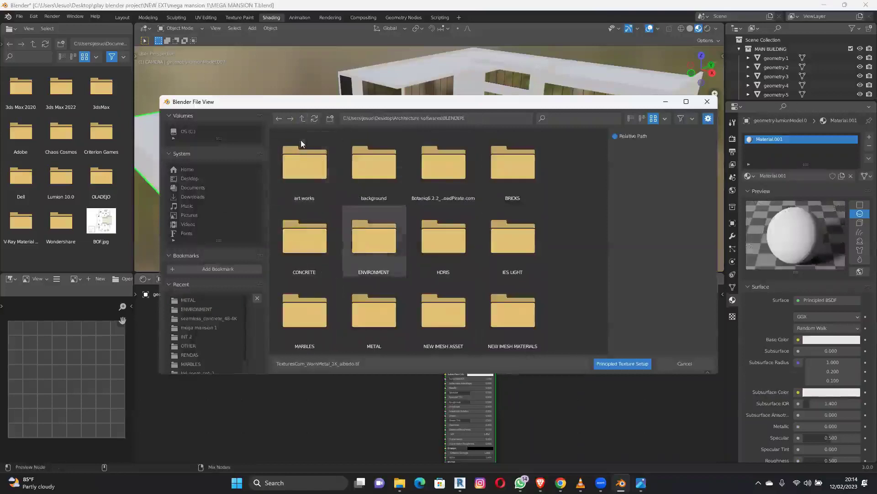
double_click(322, 245)
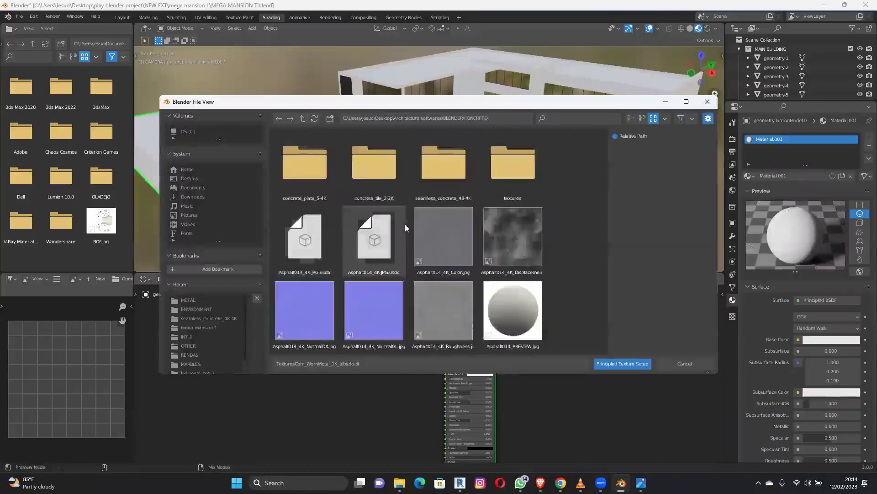
scroll(405, 227, down, 10)
scroll(407, 224, down, 6)
click(392, 211)
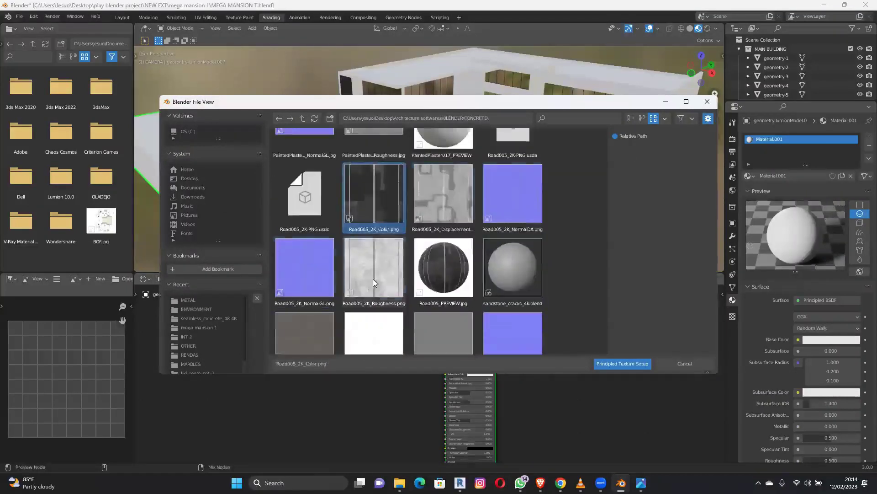
shift+click(373, 279)
click(616, 362)
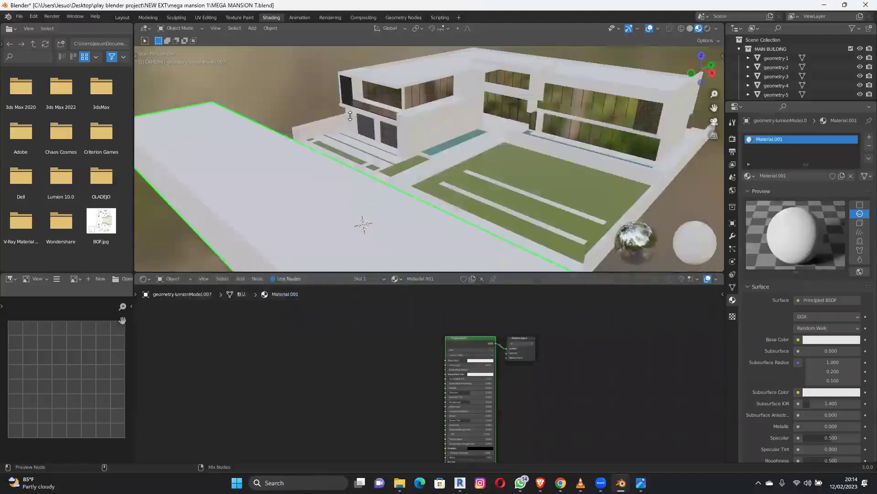
Unwrap the road slab's faces with Smart UV Project.
key(Tab)
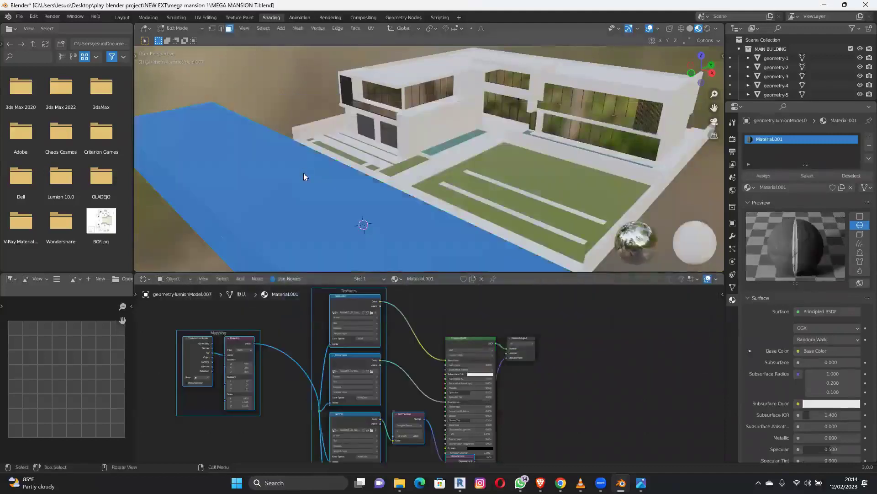
key(u)
click(304, 173)
click(325, 246)
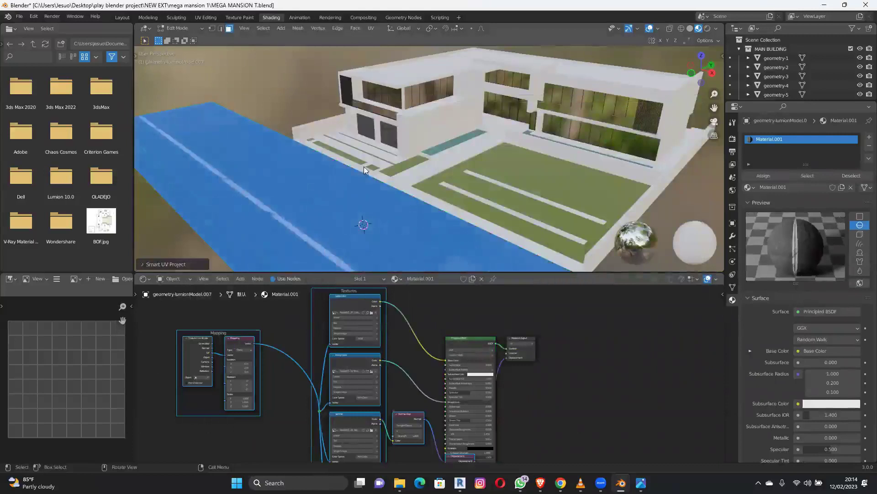
key(Tab)
Set the road texture's mapping scale to 3.
middle_drag(218, 394, 333, 355)
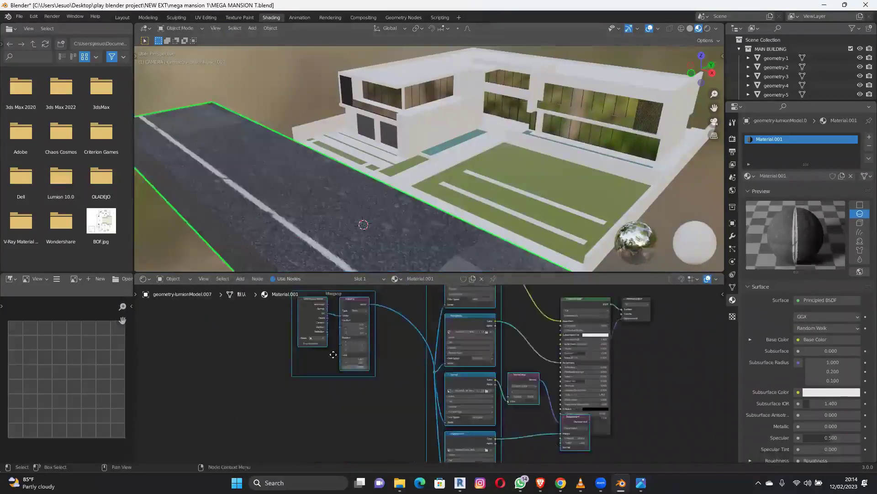
scroll(320, 351, up, 3)
double_click(300, 347)
text(3)
key(Return)
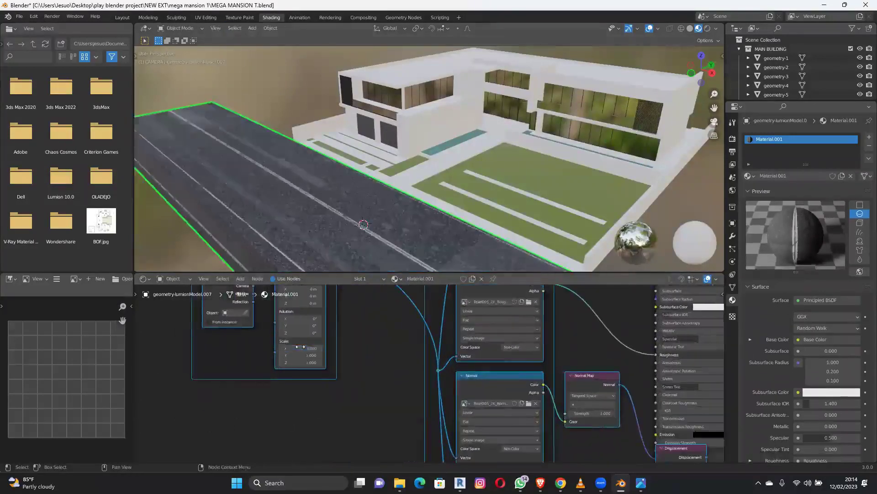
Offset the road texture slightly along X in the Mapping node and save the file.
middle_drag(311, 326, 311, 389)
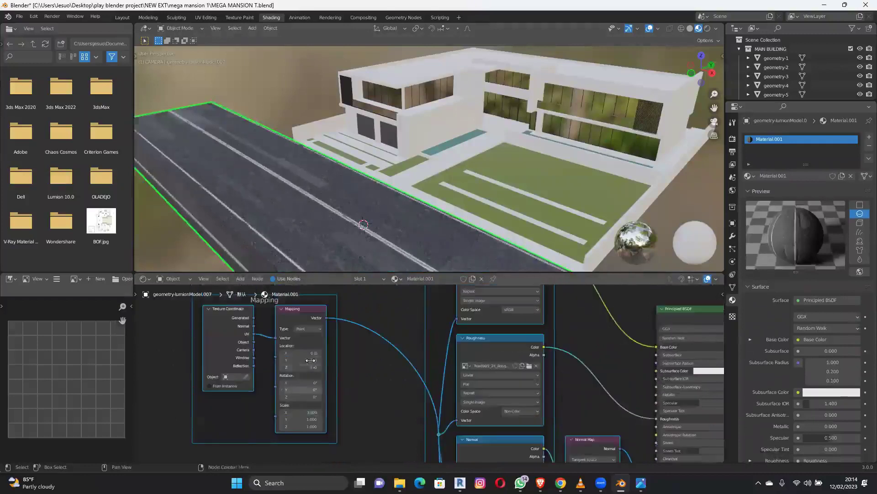
drag(310, 360, 312, 360)
key(ctrl+z)
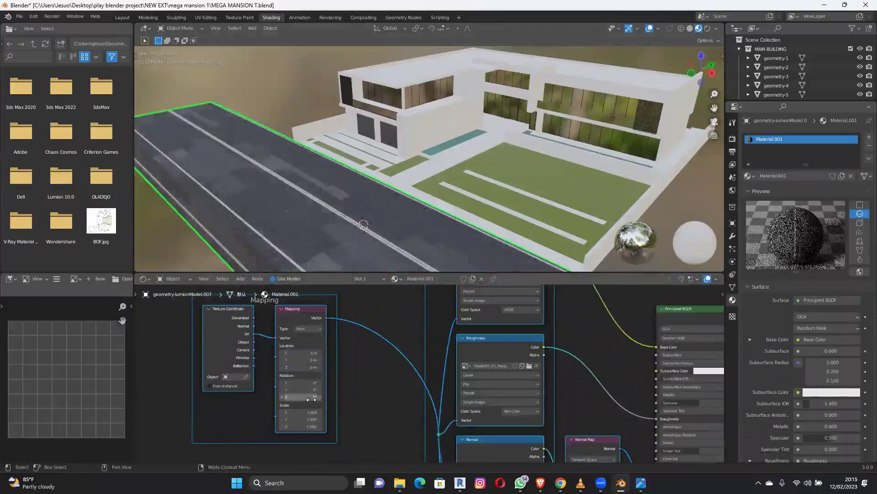
drag(311, 353, 312, 353)
drag(311, 399, 315, 399)
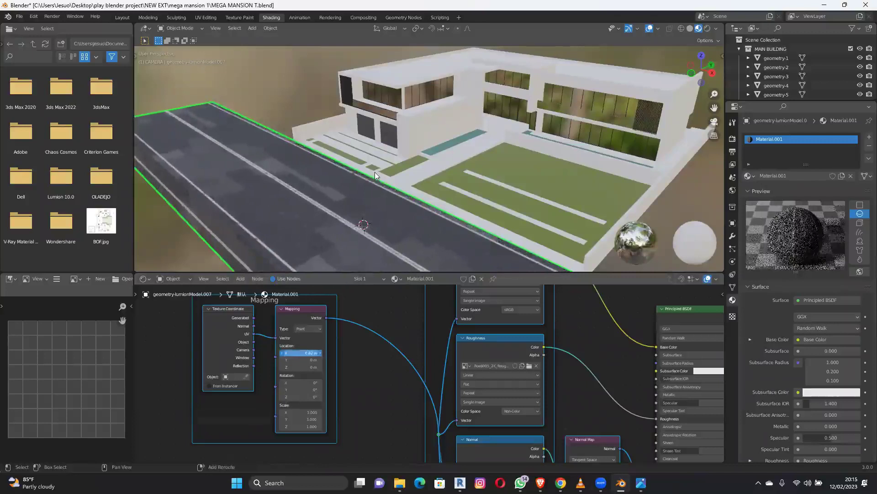
key(ctrl+s)
Set the road texture's mapping scale to 4 on both X and Y.
middle_drag(367, 199, 399, 185)
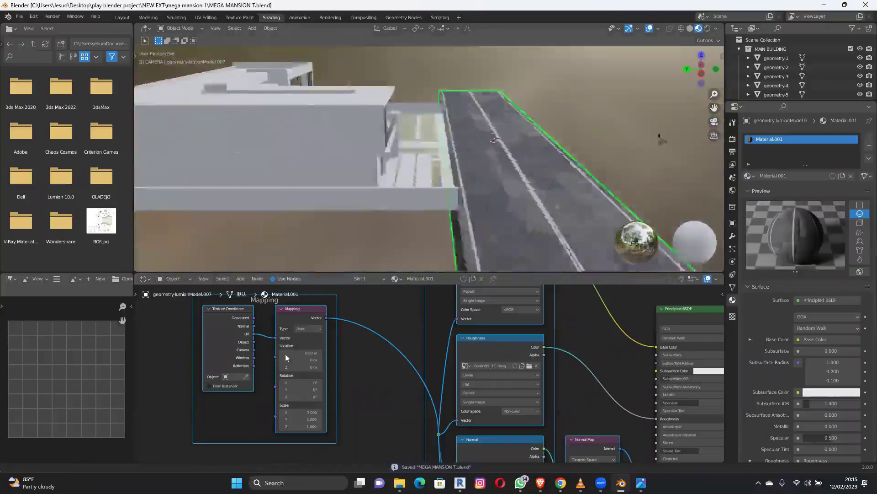
double_click(303, 412)
text(4)
key(Tab)
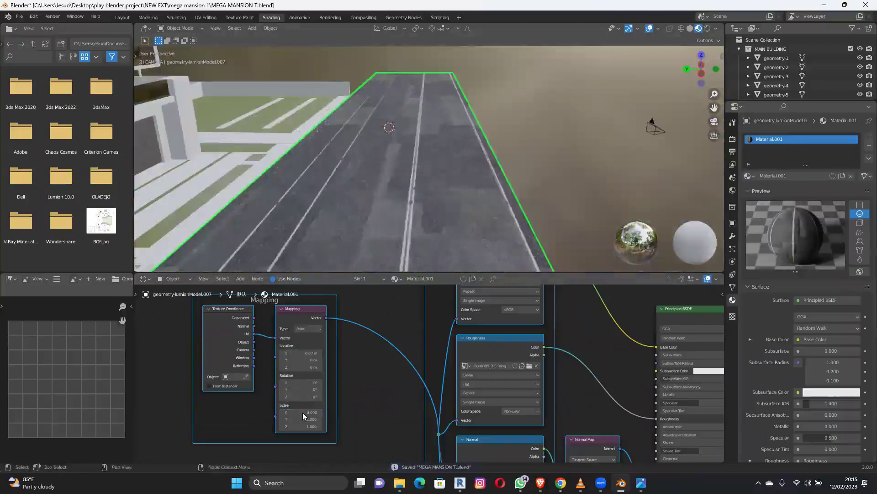
text(4)
key(Return)
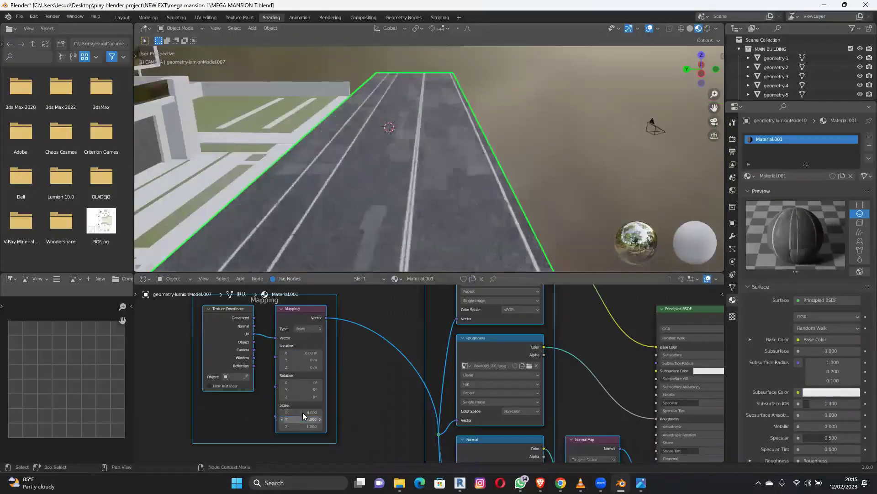
Shift the road texture's X mapping location to about -0.13 m, and save the file in the Layout workspace.
drag(304, 353, 313, 353)
middle_drag(460, 141, 256, 160)
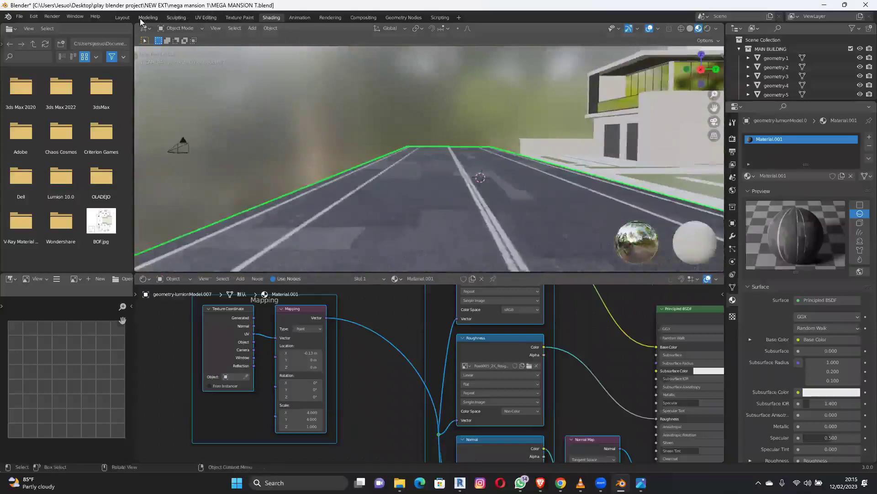
click(130, 18)
key(ctrl+s)
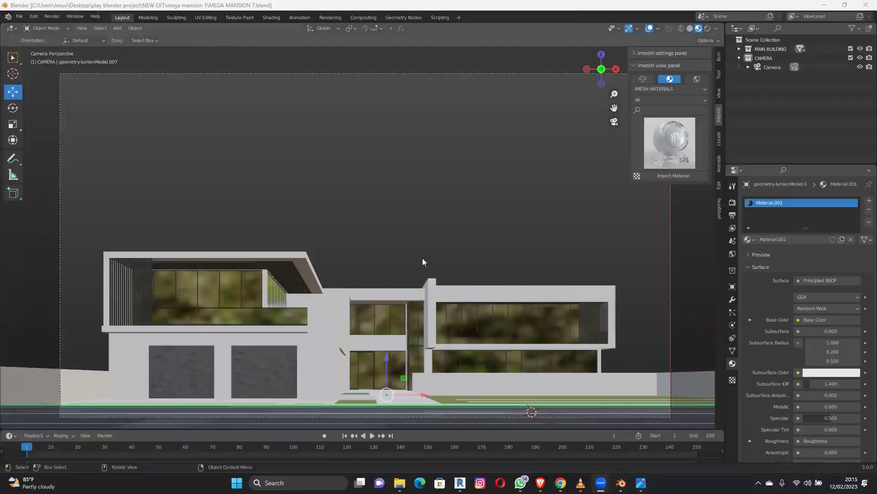
middle_drag(423, 258, 422, 259)
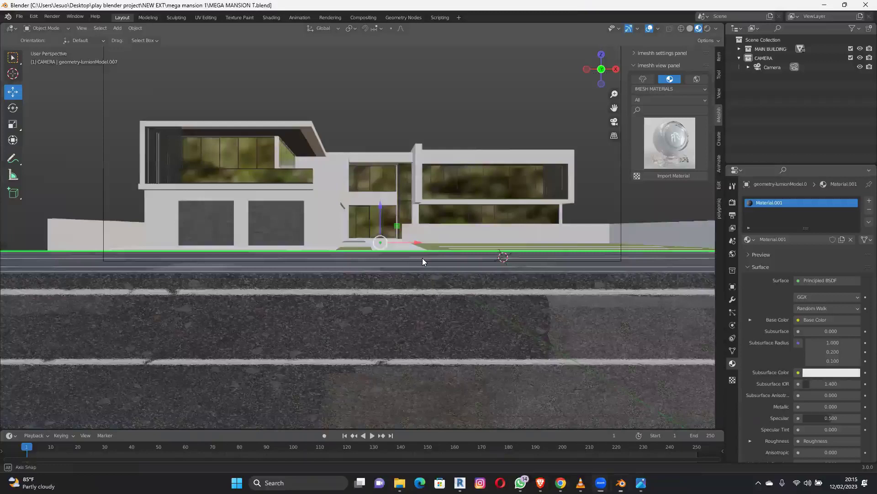
middle_drag(423, 258, 276, 18)
scroll(449, 188, up, 2)
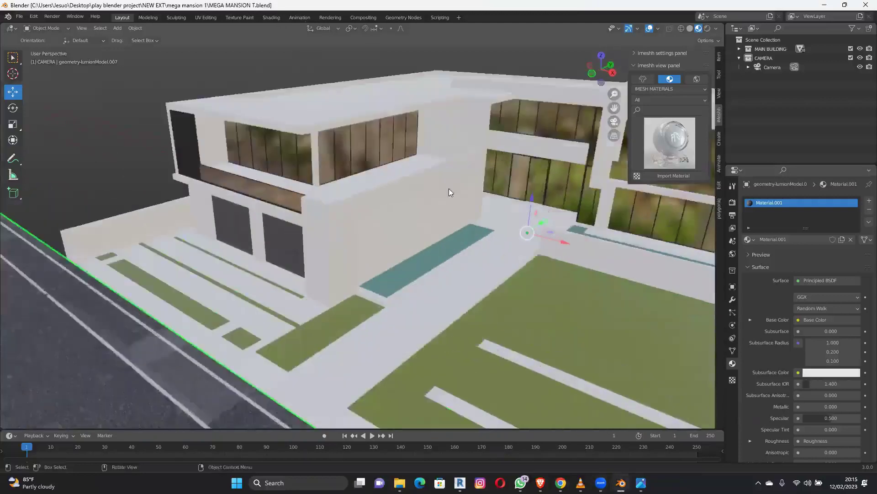
middle_drag(449, 188, 432, 207)
middle_drag(506, 359, 520, 212)
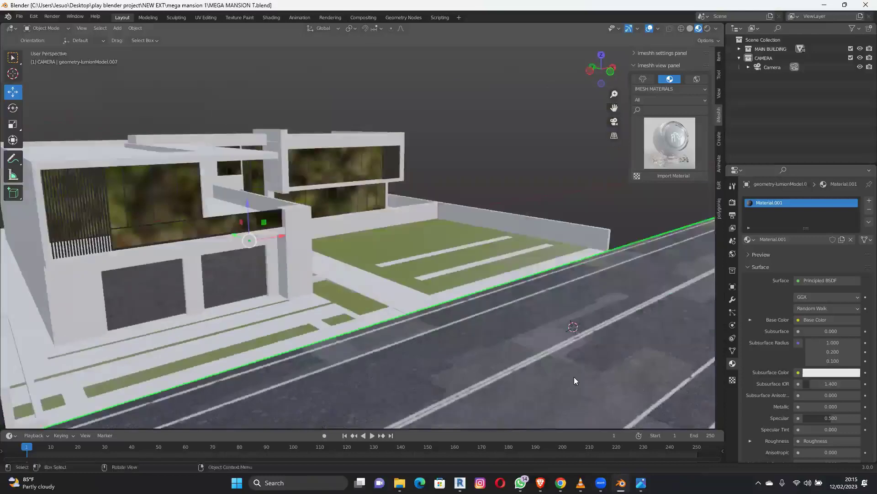
Inspect the mansion's road frontage, outer walls, glazing and pool strip from several angles in material preview.
scroll(574, 378, up, 2)
middle_drag(574, 378, 398, 222)
scroll(503, 138, down, 3)
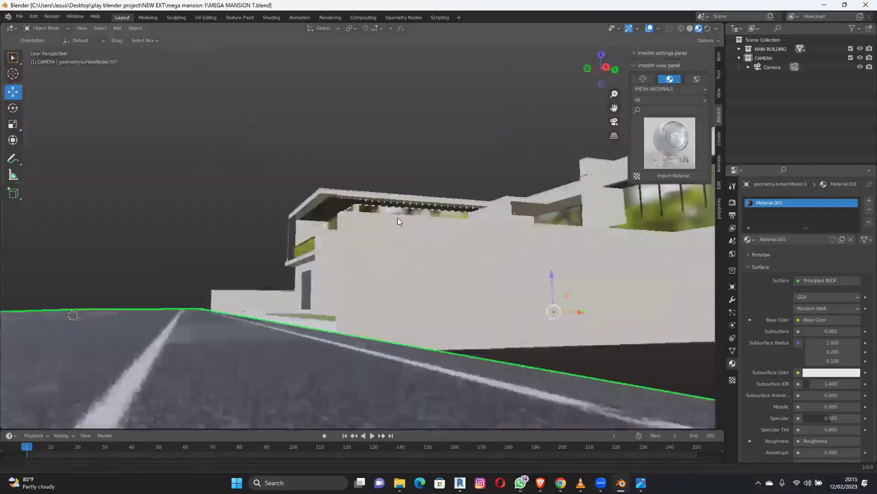
scroll(398, 221, up, 6)
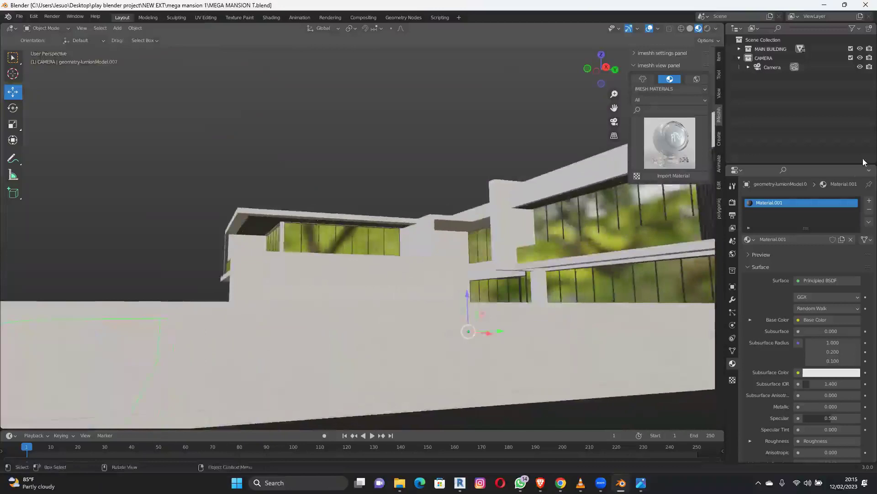
middle_drag(676, 203, 617, 361)
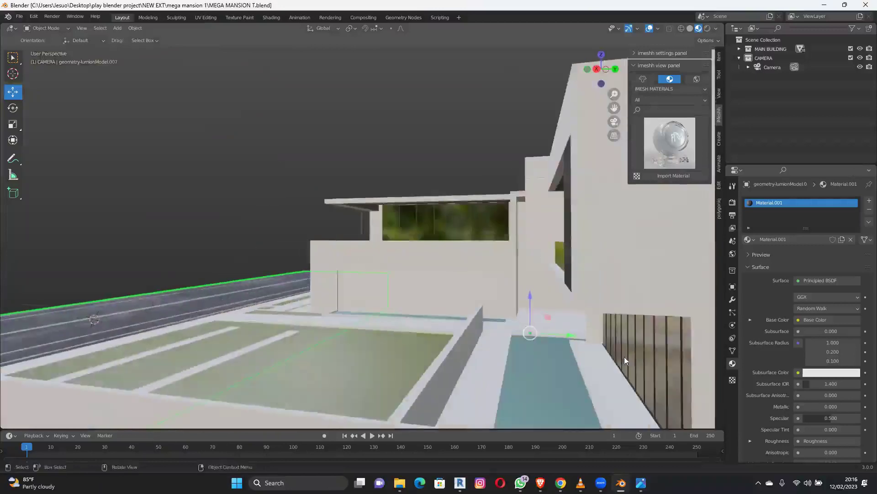
scroll(625, 360, up, 8)
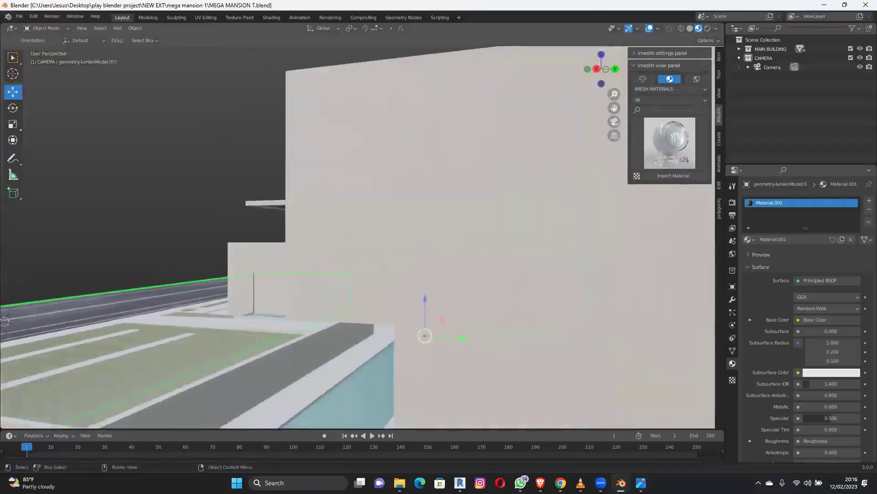
scroll(624, 360, down, 8)
middle_drag(628, 293, 477, 162)
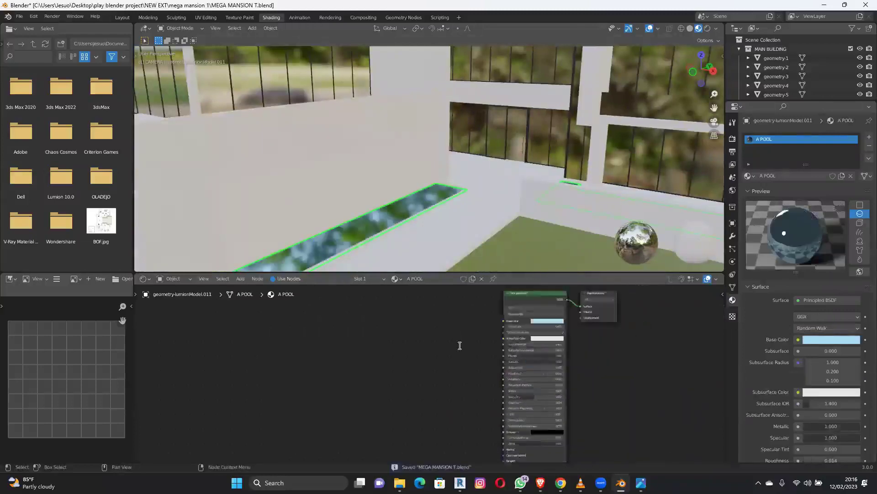
key(shift+a)
click(460, 345)
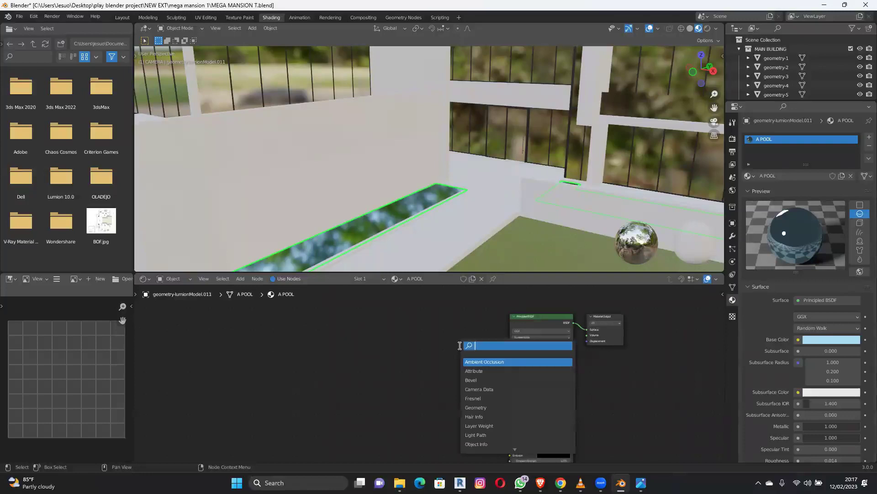
click(452, 205)
Examine the two pool strips in the model and the A POOL material's shader nodes.
scroll(451, 207, down, 4)
middle_drag(433, 211, 410, 218)
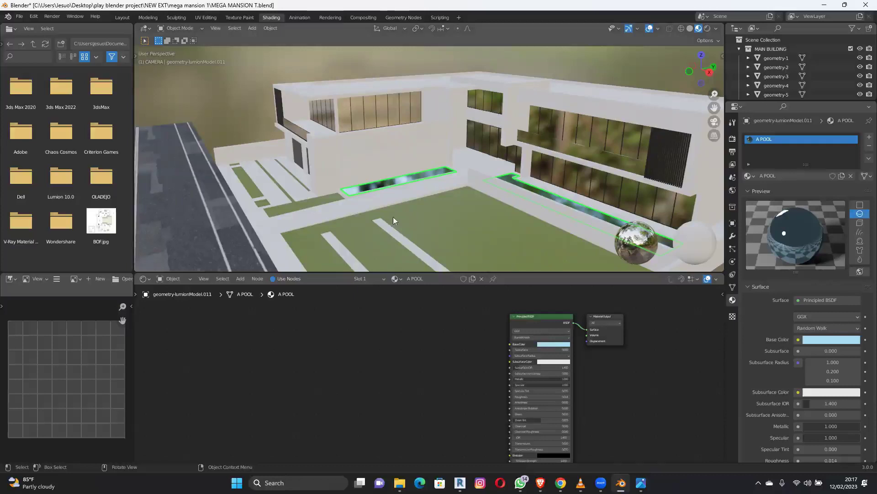
middle_drag(547, 356, 433, 391)
scroll(484, 363, up, 3)
scroll(449, 357, up, 1)
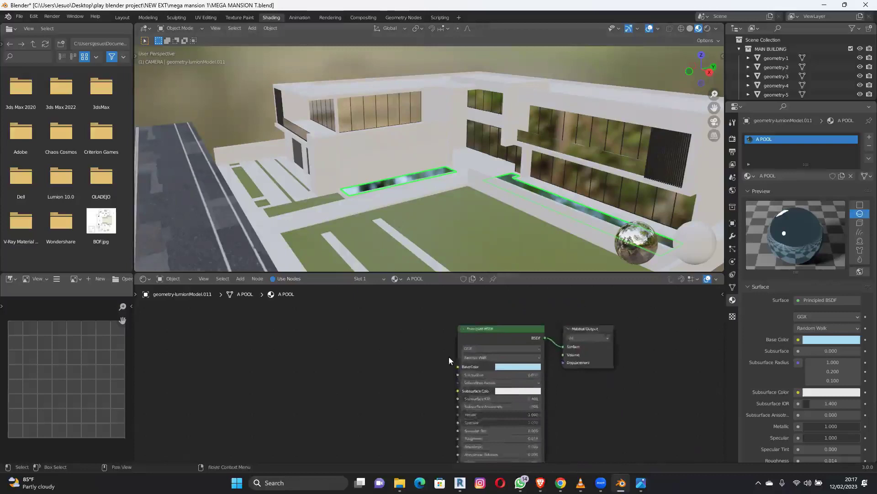
scroll(453, 359, up, 1)
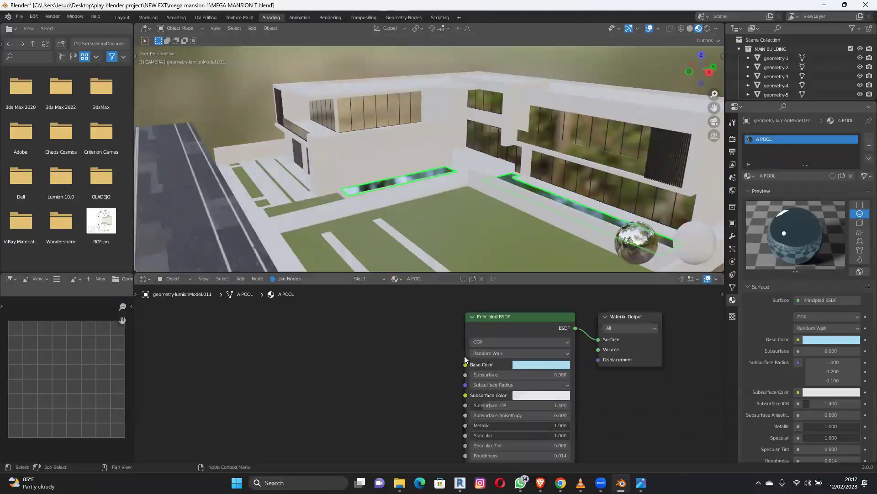
Load the TexturesCom Grout 1K albedo, height, normal and roughness maps into the grey column's material with Principled Texture Setup.
shift+middle_drag(507, 188, 370, 177)
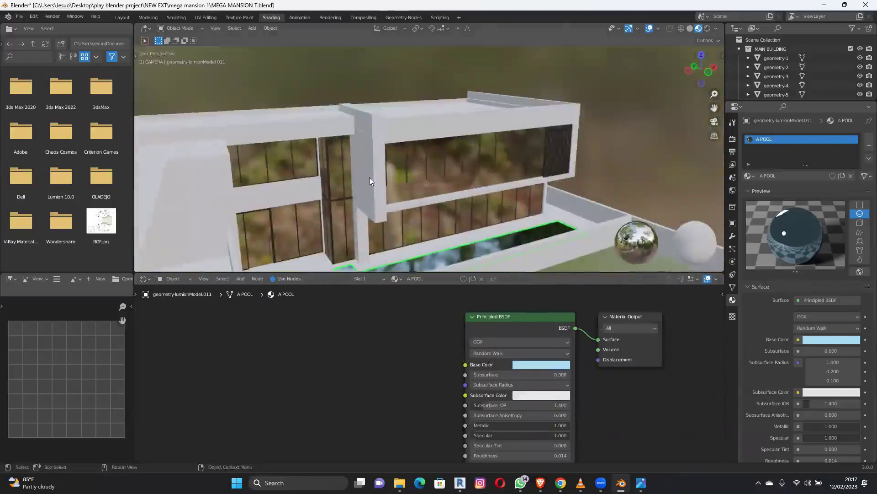
click(505, 314)
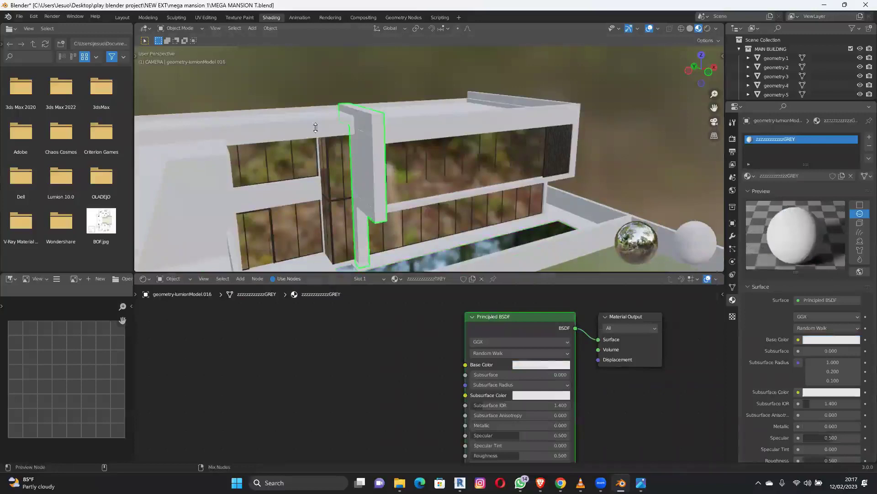
key(ctrl+shift+t)
scroll(425, 263, down, 5)
scroll(425, 263, down, 8)
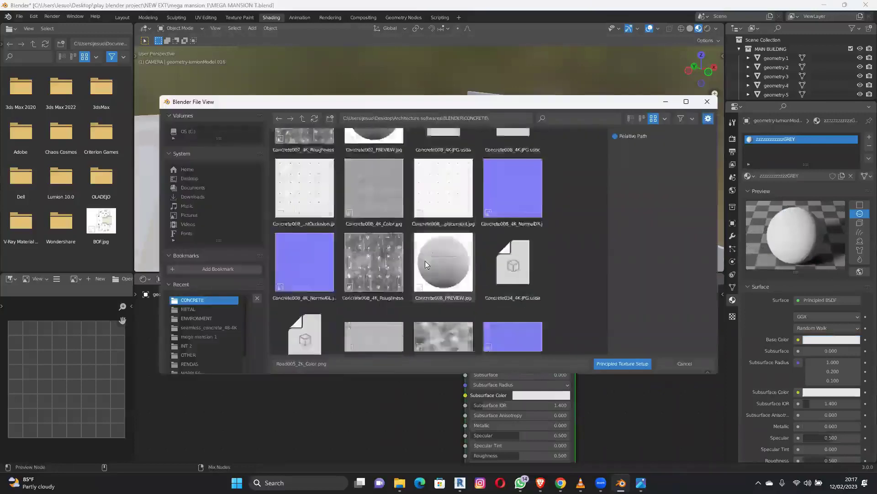
scroll(425, 261, down, 4)
scroll(425, 261, up, 5)
scroll(426, 260, down, 3)
scroll(426, 261, down, 3)
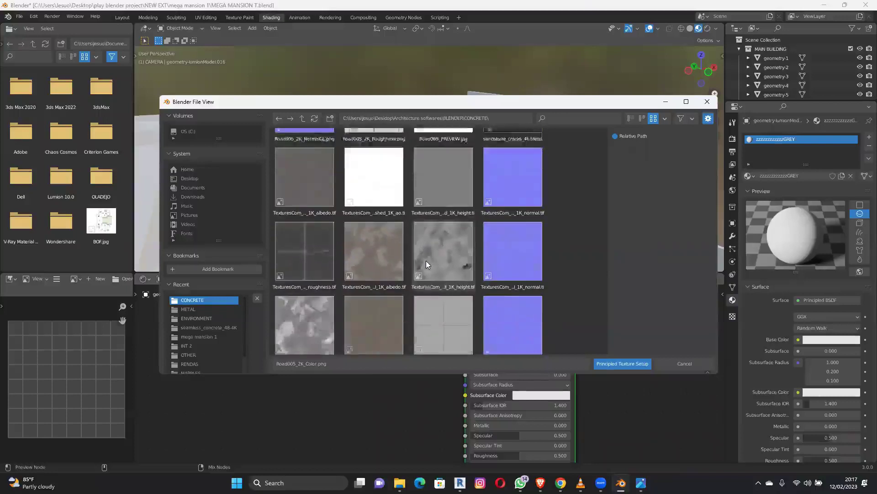
scroll(426, 260, down, 4)
scroll(426, 261, down, 2)
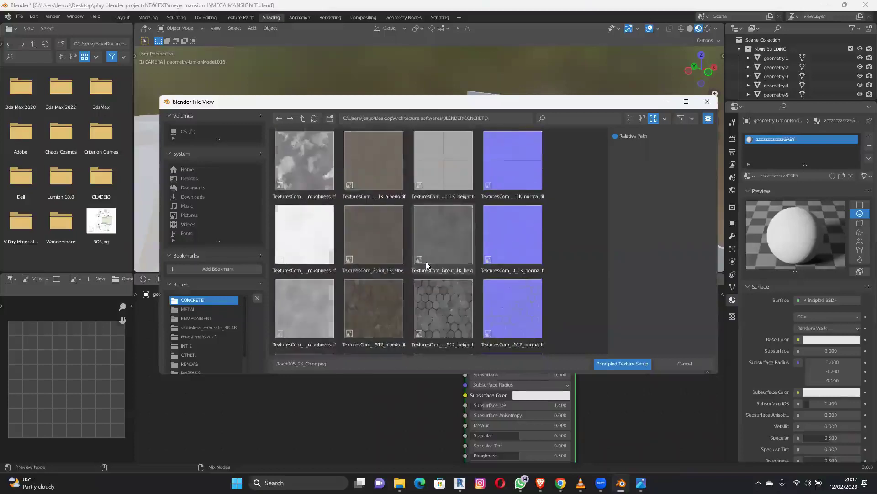
click(378, 239)
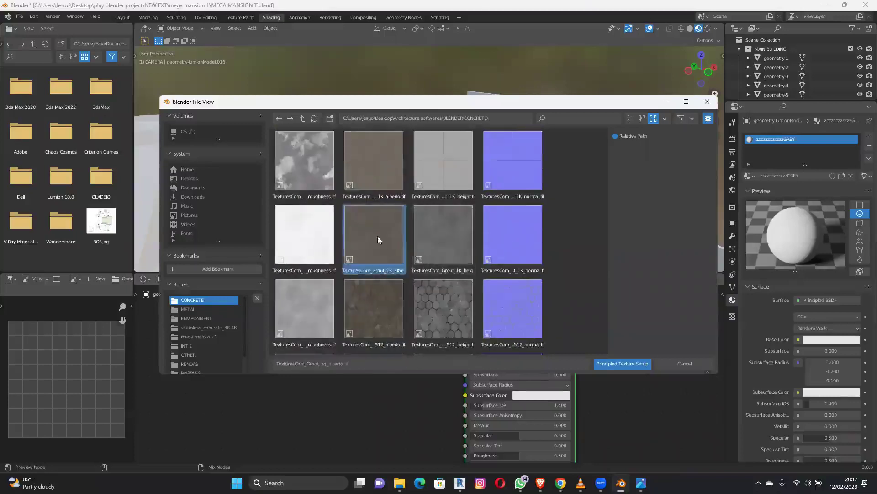
ctrl+click(320, 320)
click(622, 365)
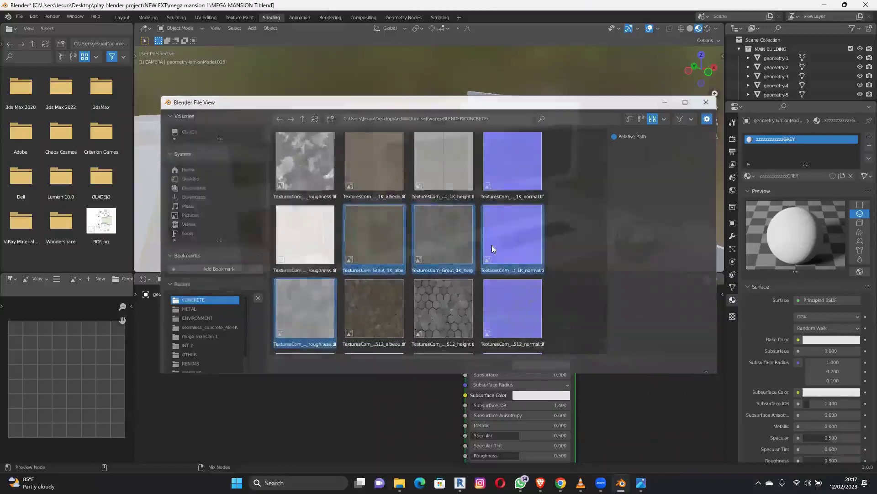
Unwrap the grey column's faces with Smart UV Project.
key(Tab)
key(u)
click(296, 159)
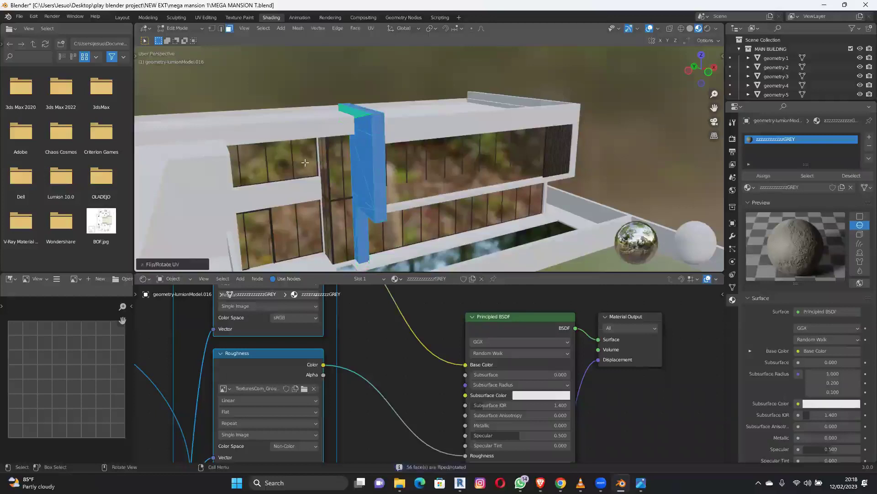
key(ctrl+z)
key(u)
click(312, 171)
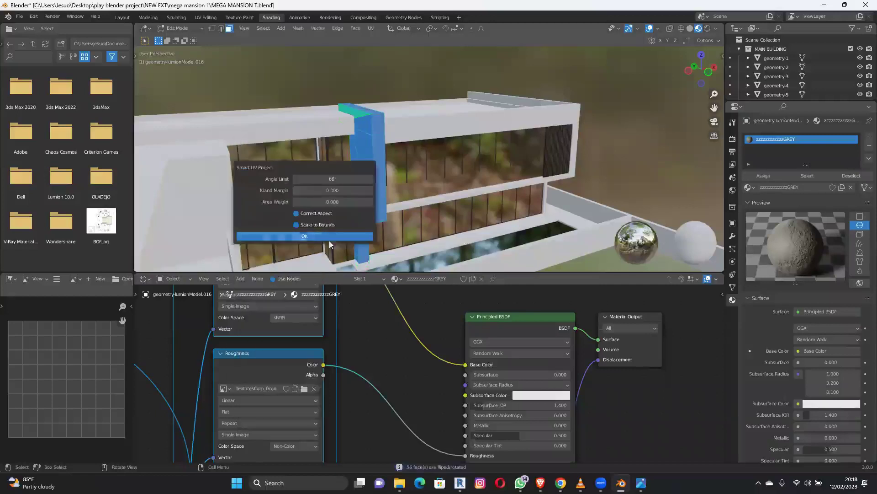
click(326, 235)
shift+middle_drag(373, 217, 422, 95)
scroll(321, 179, up, 3)
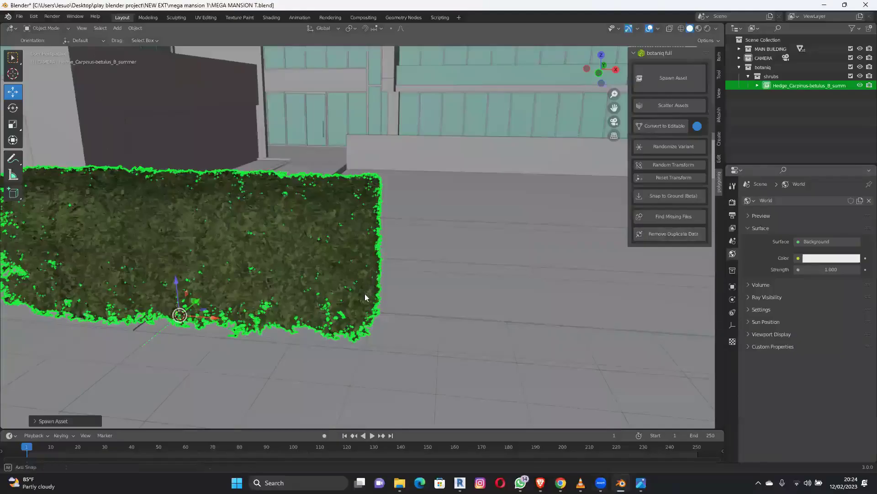
Move the Carpinus hedge about 2.34 m along X, along the road edge of the front yard.
middle_drag(365, 297, 302, 262)
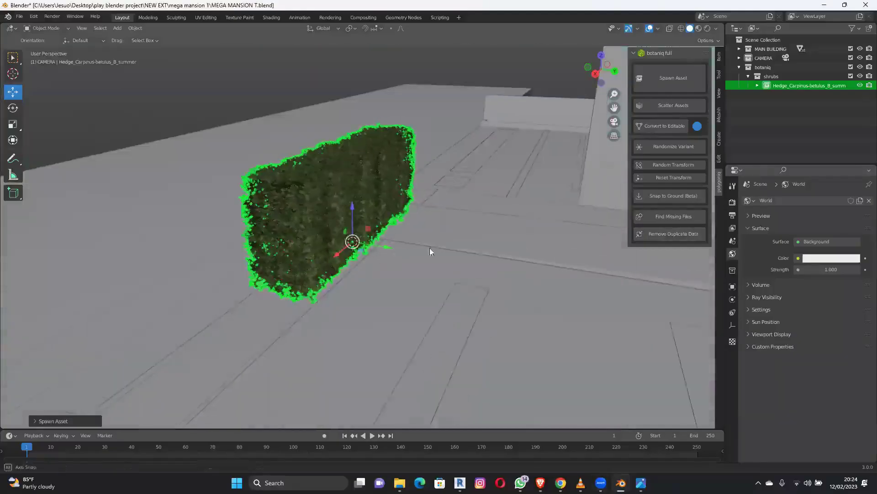
middle_drag(429, 248, 457, 247)
key(g)
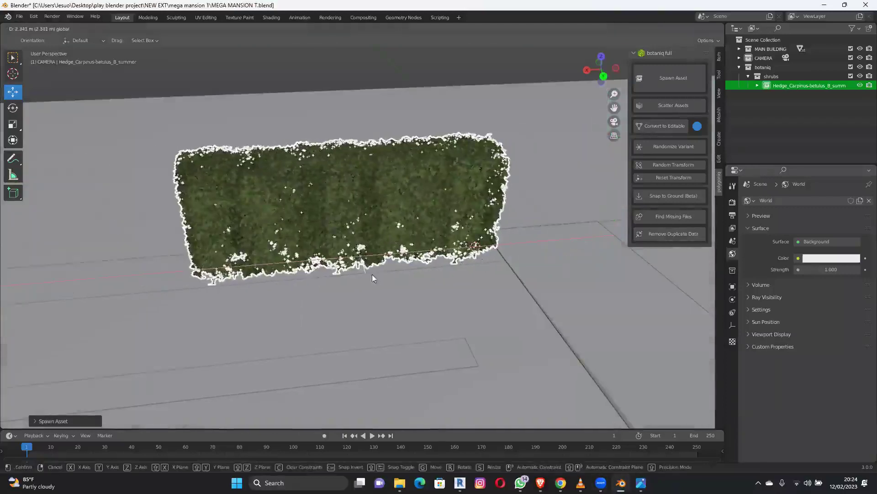
click(372, 274)
Lower the hedge about 1.6 m along Z so that only its upper part stands above the ground.
middle_drag(350, 288, 421, 250)
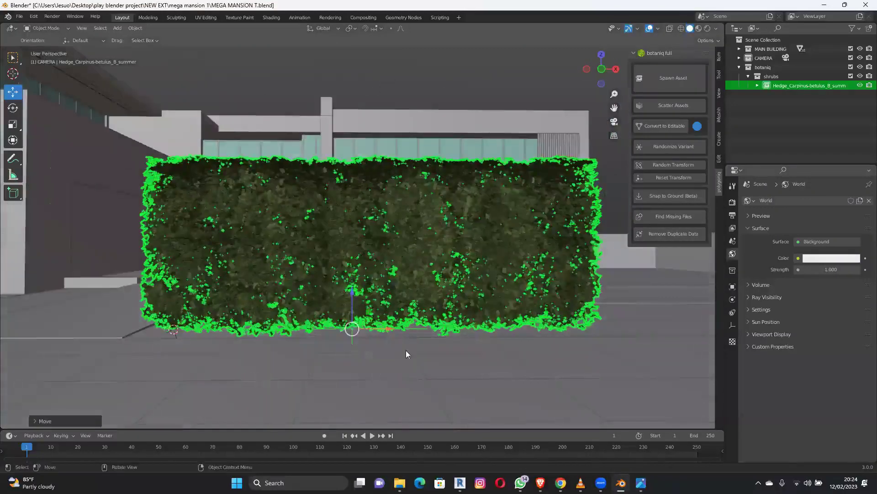
key(g)
key(z)
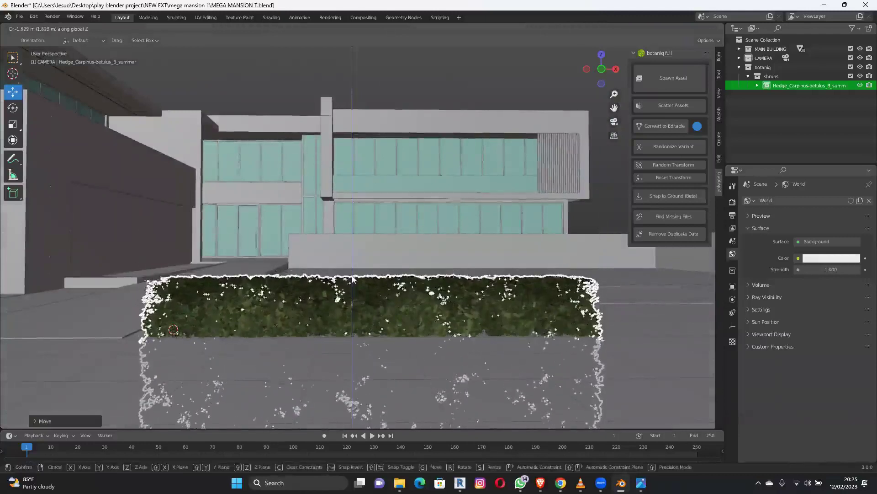
click(564, 297)
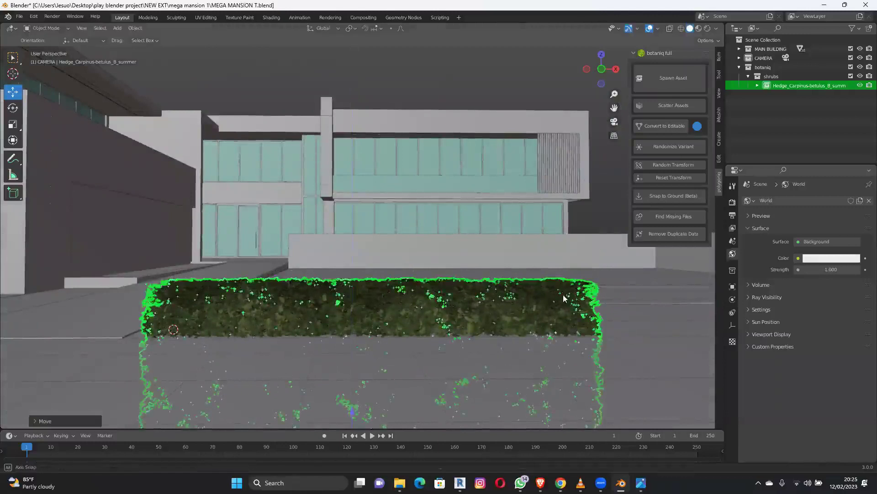
Add two linked duplicates of the hedge along X, end to end, to form a row of three along the yard's road edge.
middle_drag(564, 299, 537, 299)
middle_drag(354, 296, 546, 311)
key(alt+d)
key(x)
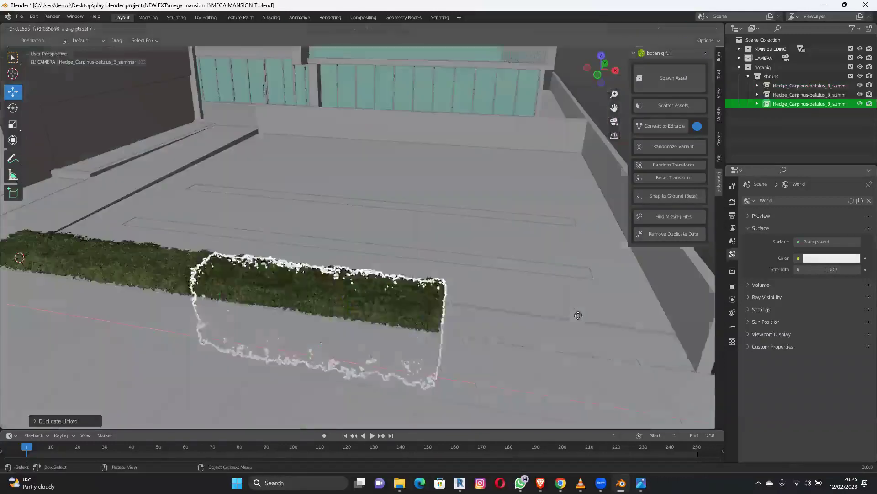
click(365, 238)
middle_drag(364, 237, 349, 277)
key(alt+a)
Select all three hedges in the row and lower them slightly along Z.
middle_drag(540, 289, 418, 285)
click(461, 288)
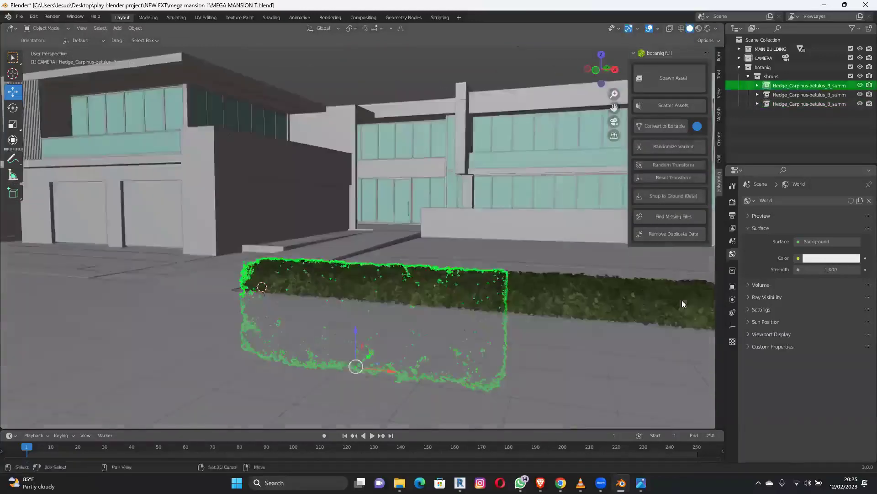
scroll(460, 288, up, 2)
shift+click(460, 288)
shift+click(460, 288)
key(g)
key(z)
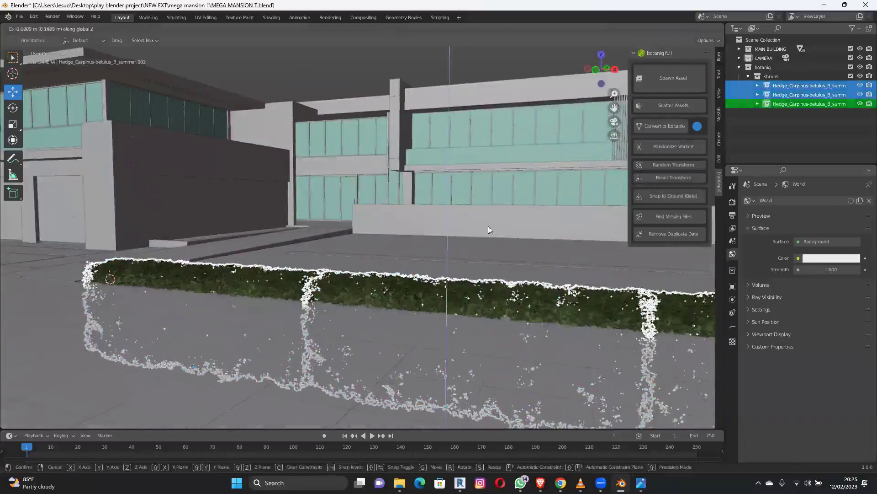
click(518, 221)
key(alt+a)
Make a linked duplicate of the first hedge in front of the entrance path and rotate it 90° about Z, crosswise to the row.
middle_drag(518, 221, 704, 461)
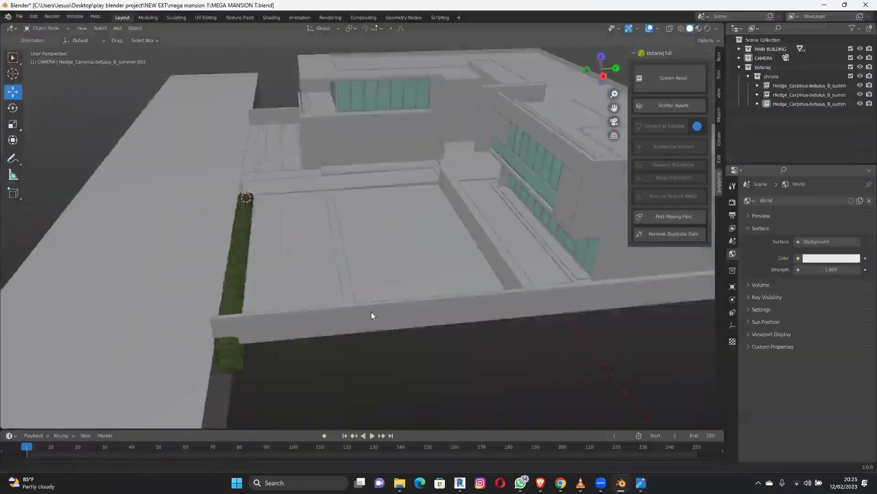
middle_drag(371, 312, 453, 280)
scroll(453, 283, up, 2)
click(453, 280)
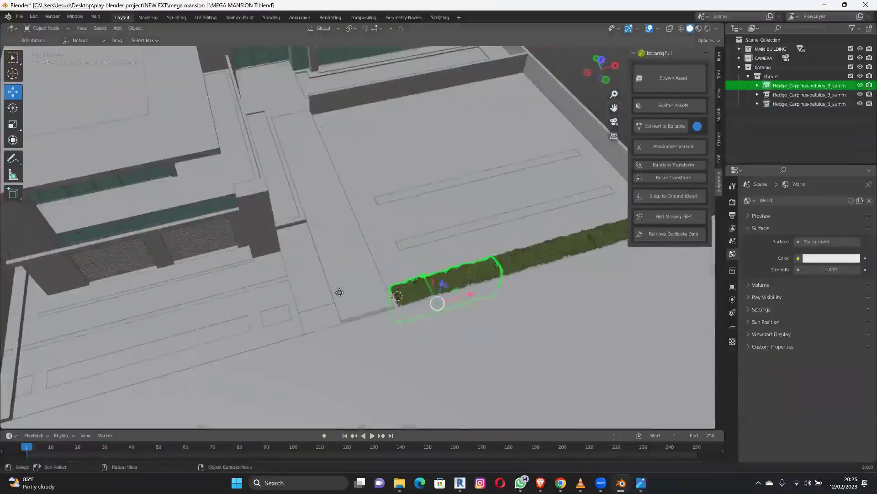
key(alt+d)
click(339, 260)
key(r)
key(z)
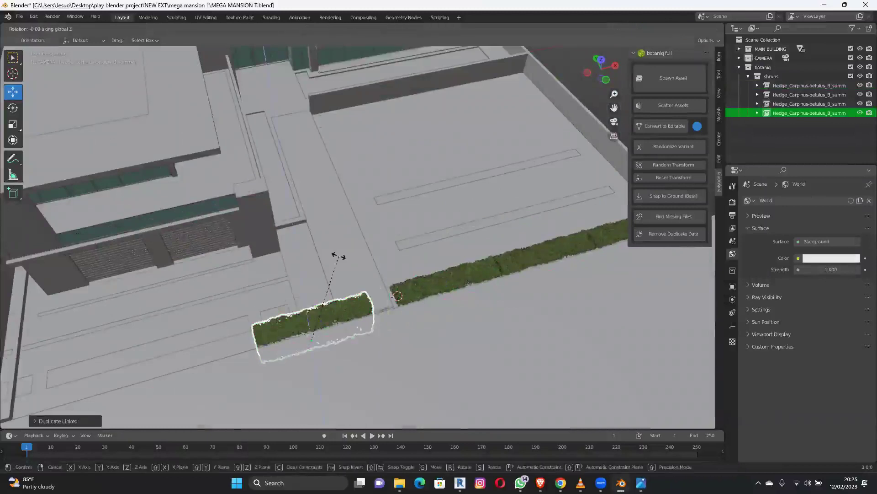
key(Return)
middle_drag(290, 251, 333, 286)
scroll(334, 282, up, 1)
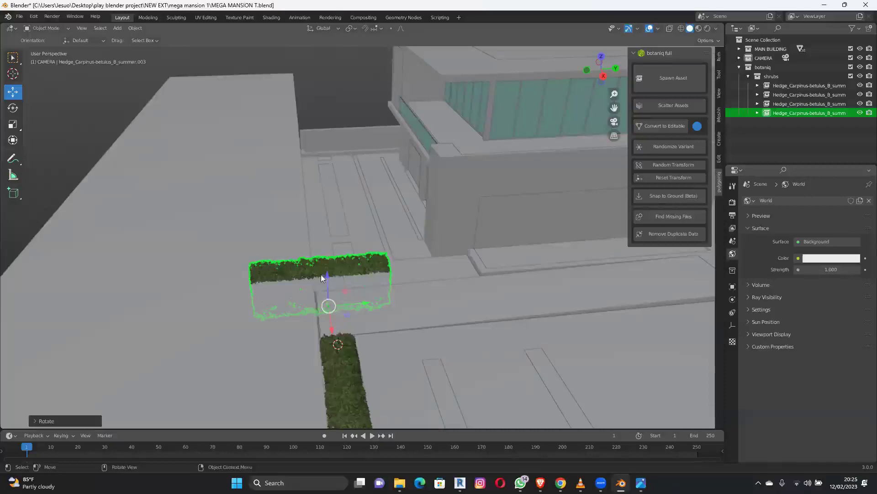
Duplicate the first hedge of the roadside row, shift the copy along X and Y, and delete it.
middle_drag(404, 273, 320, 287)
click(320, 287)
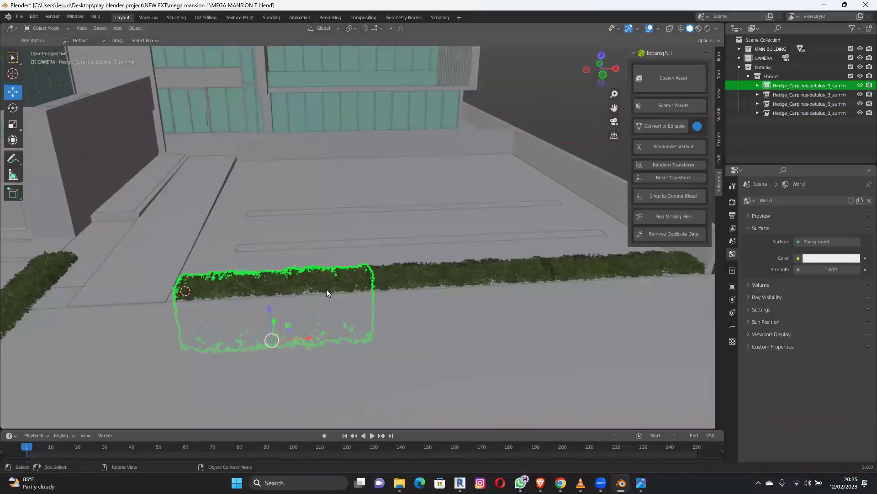
middle_drag(315, 269, 250, 294)
scroll(251, 294, up, 1)
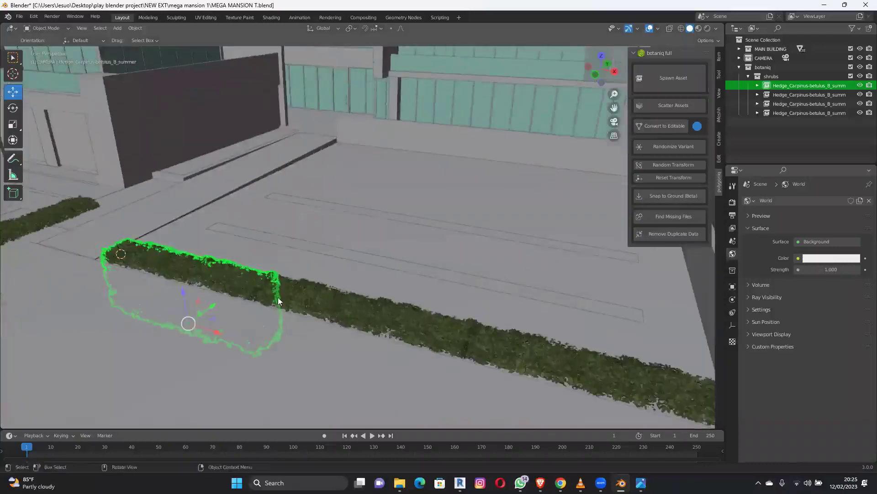
scroll(278, 298, up, 1)
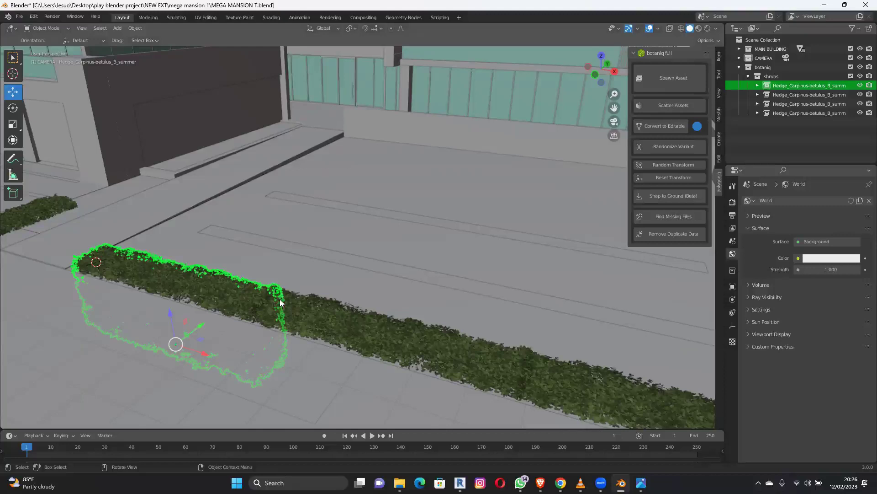
key(shift+d)
key(x)
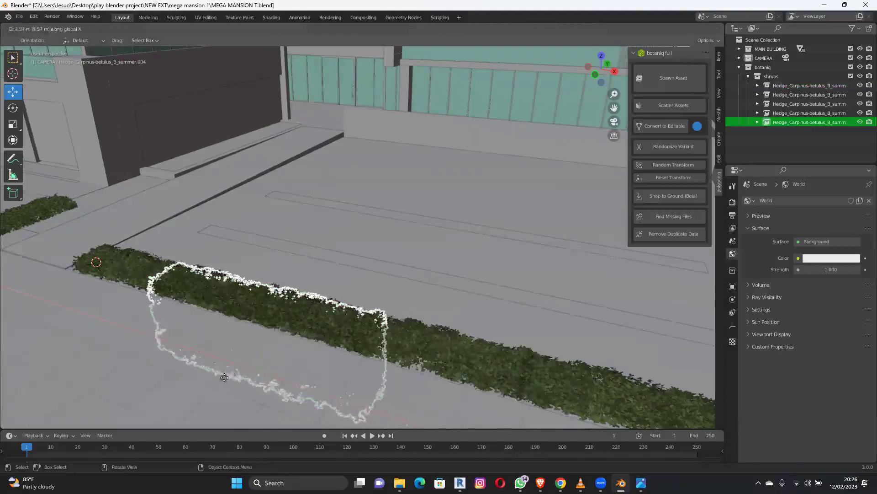
click(207, 385)
key(g)
key(y)
click(219, 367)
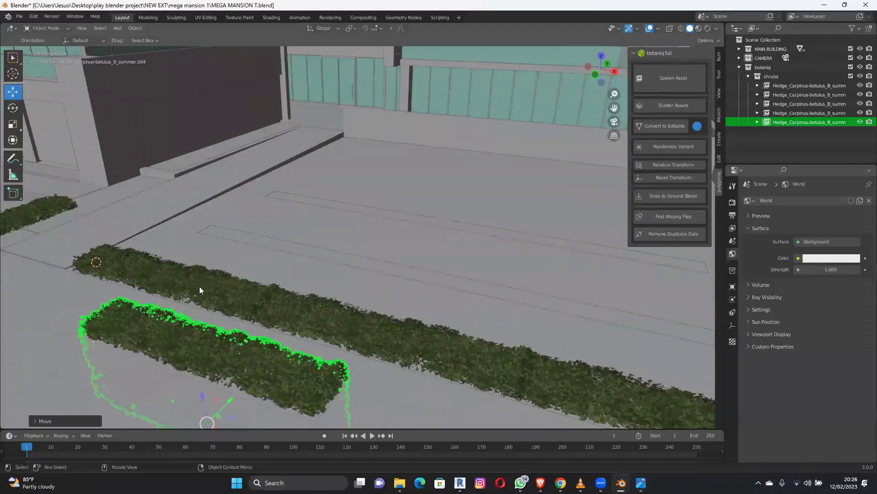
key(Delete)
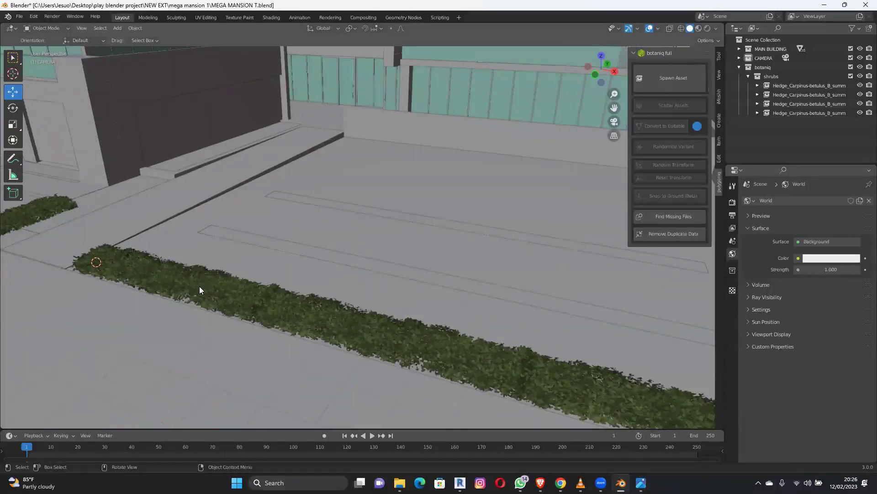
click(201, 287)
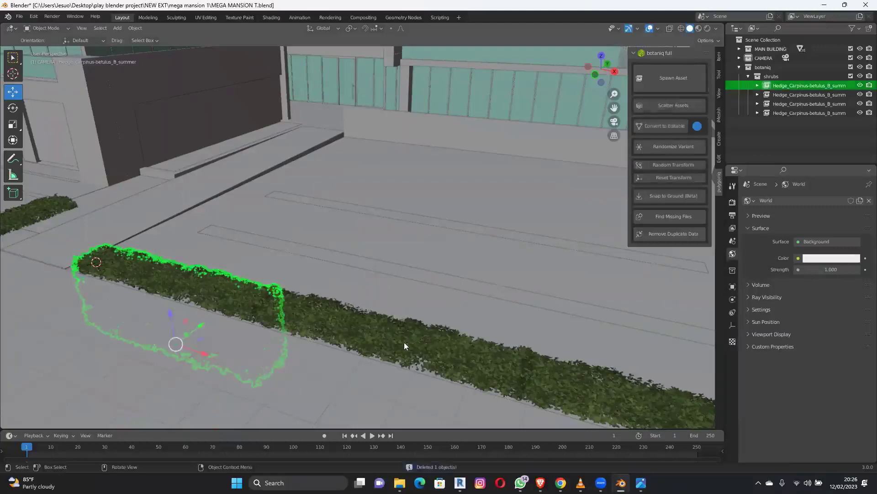
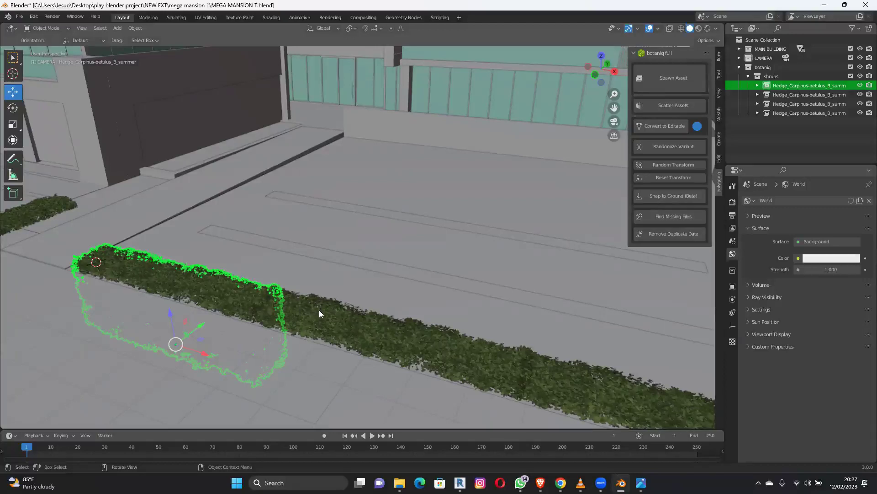
Check the ref 1.png reference image and move the crosswise hedge horizontally along the garage side of the entrance path.
middle_drag(272, 311, 334, 316)
click(199, 361)
shift+middle_drag(205, 370, 288, 357)
click(640, 483)
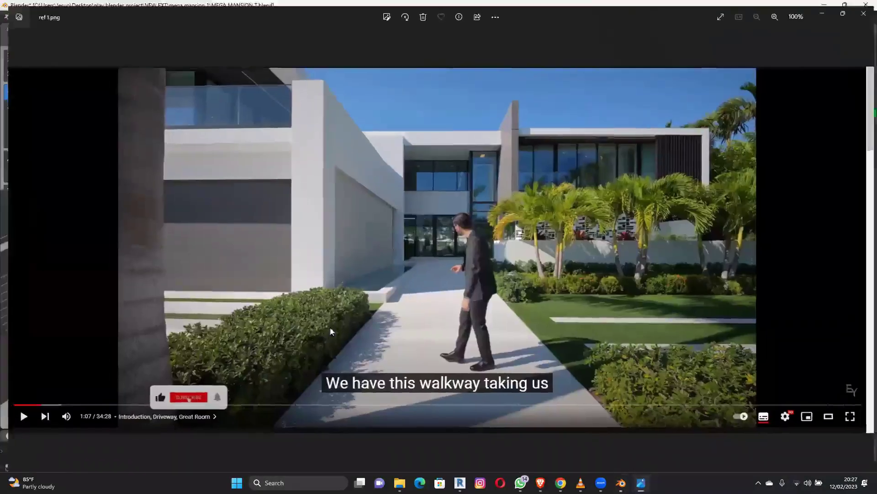
click(640, 482)
key(g)
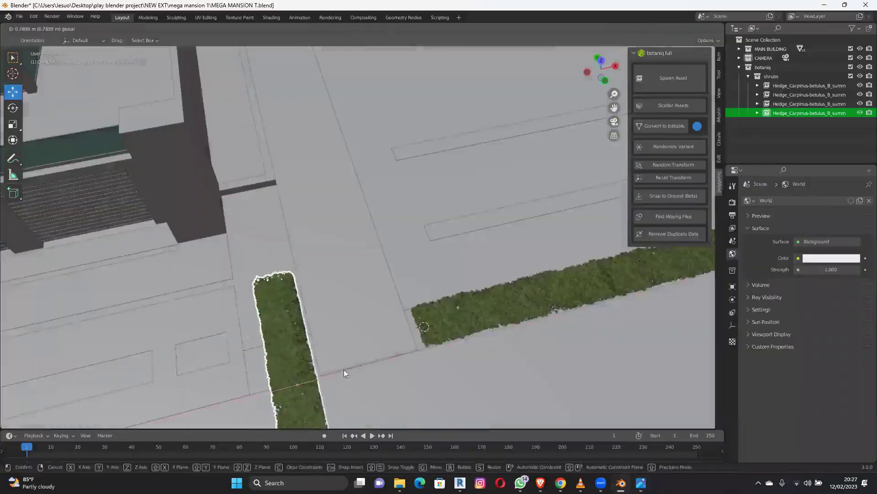
click(326, 365)
Try to raise the crosswise hedge slightly along Z.
middle_drag(325, 364, 249, 280)
middle_drag(343, 313, 306, 302)
scroll(328, 310, up, 2)
shift+middle_drag(223, 280, 251, 288)
middle_drag(285, 320, 279, 325)
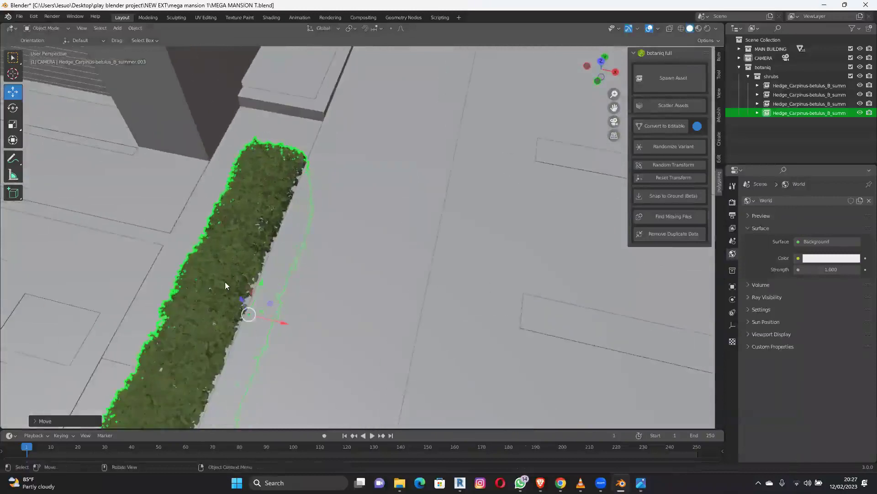
middle_drag(288, 314, 251, 172)
middle_drag(253, 318, 256, 214)
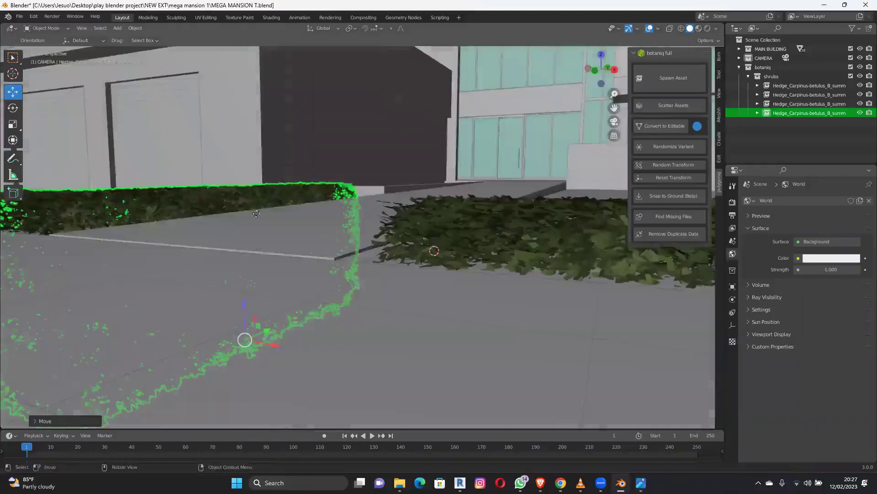
key(g)
key(z)
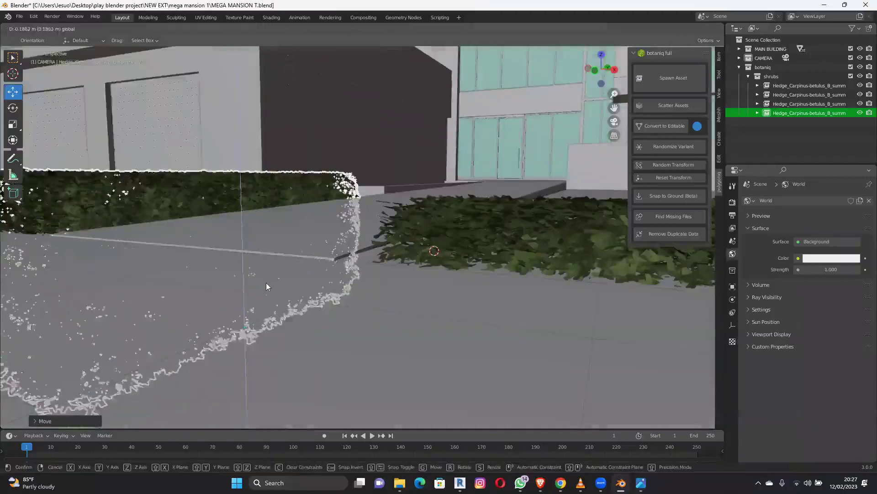
right_click(292, 356)
Reposition the crosswise hedge in the horizontal plane and along Y beside the entrance path, and activate the Select Box tool.
middle_drag(266, 344, 360, 356)
key(g)
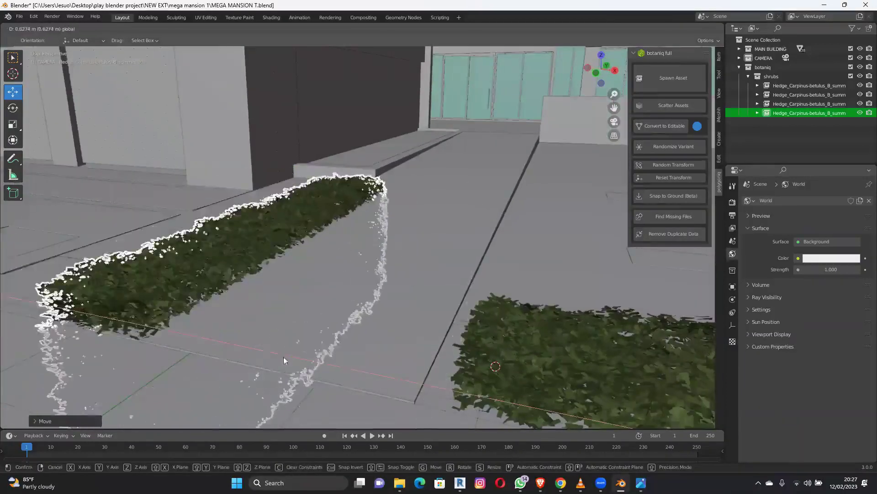
click(284, 354)
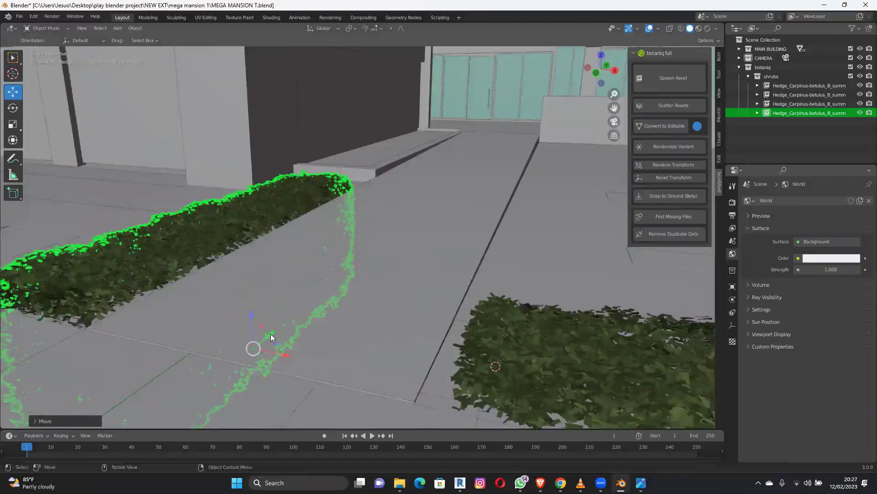
drag(271, 337, 307, 332)
click(10, 60)
Try moving the crosswise hedge freely, along X and along Y.
scroll(298, 295, down, 2)
middle_drag(397, 275, 331, 301)
key(g)
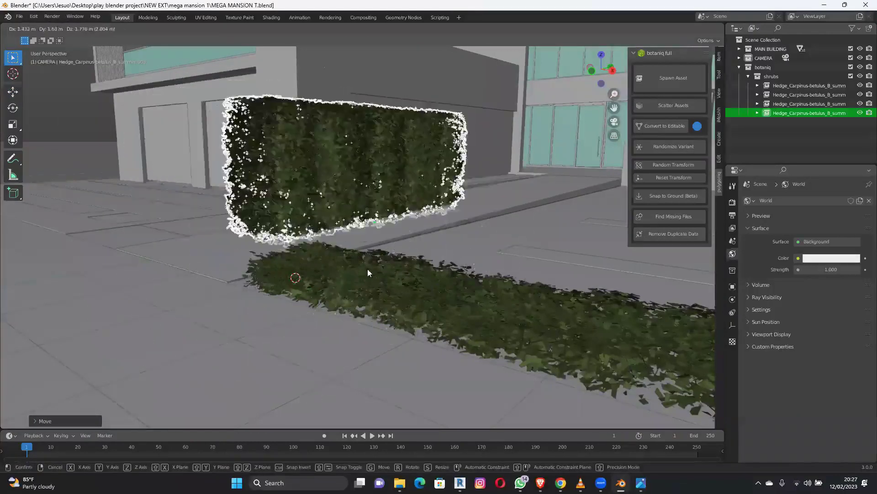
key(g)
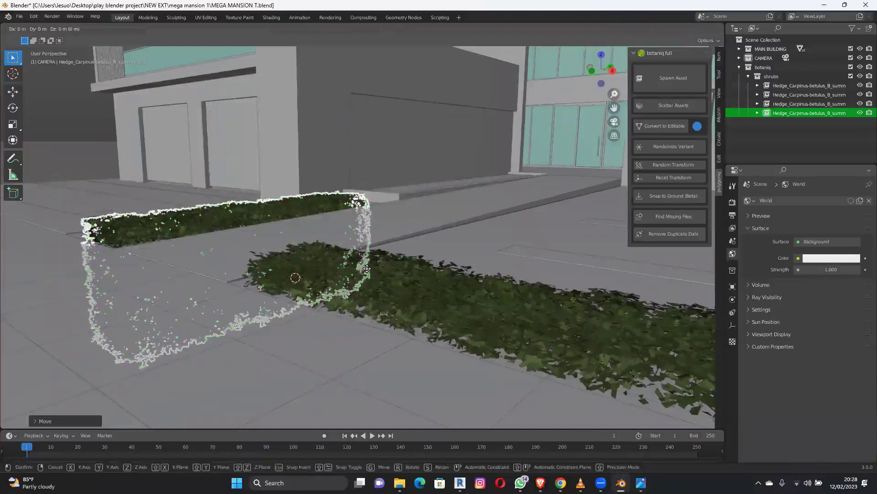
key(x)
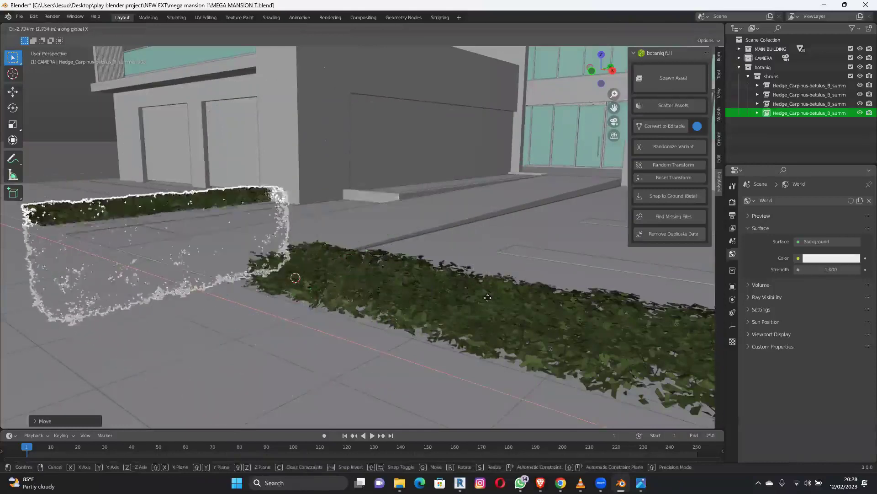
key(y)
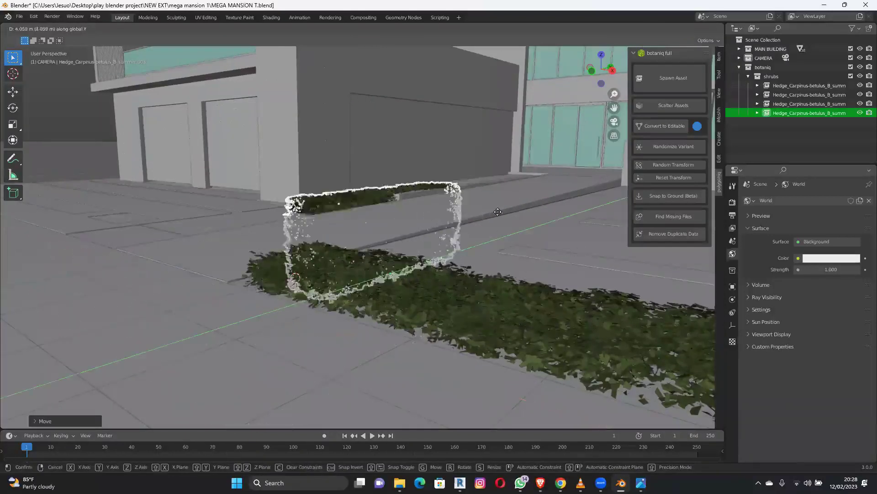
click(354, 267)
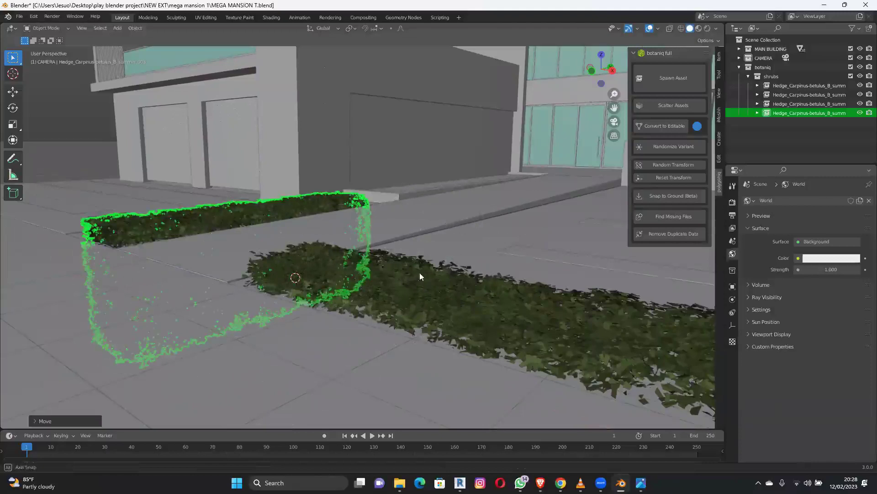
Try to nudge the crosswise hedge along X toward the entrance path.
middle_drag(420, 272, 367, 279)
shift+middle_drag(434, 277, 403, 294)
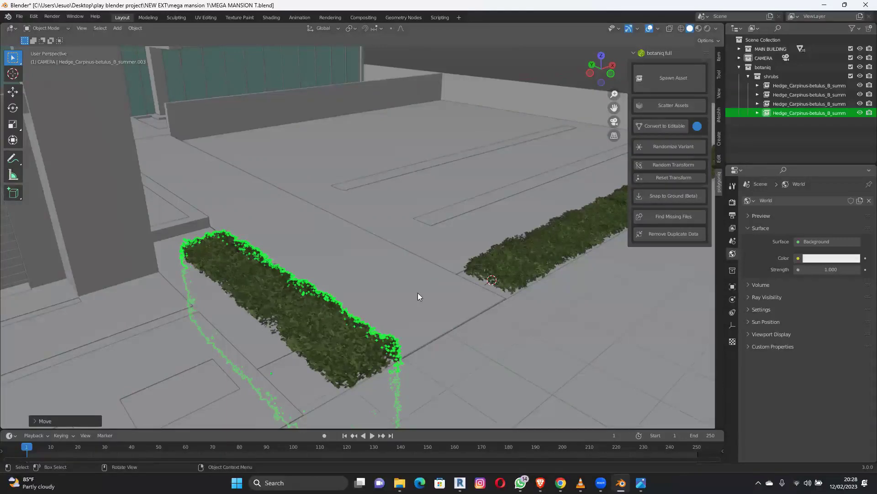
middle_drag(374, 294, 324, 304)
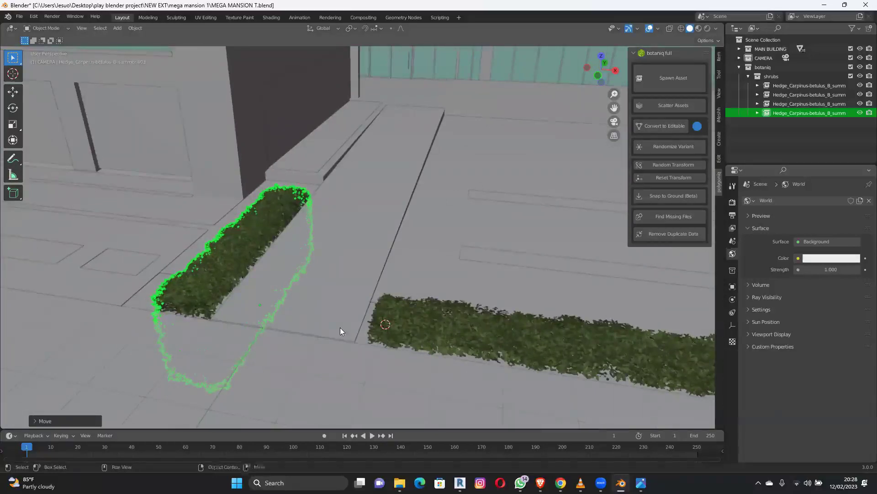
middle_drag(377, 302, 343, 342)
key(g)
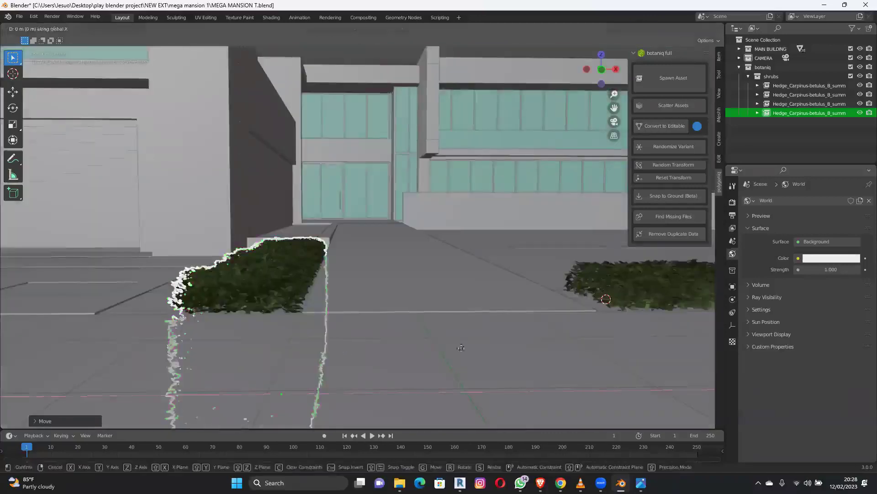
key(x)
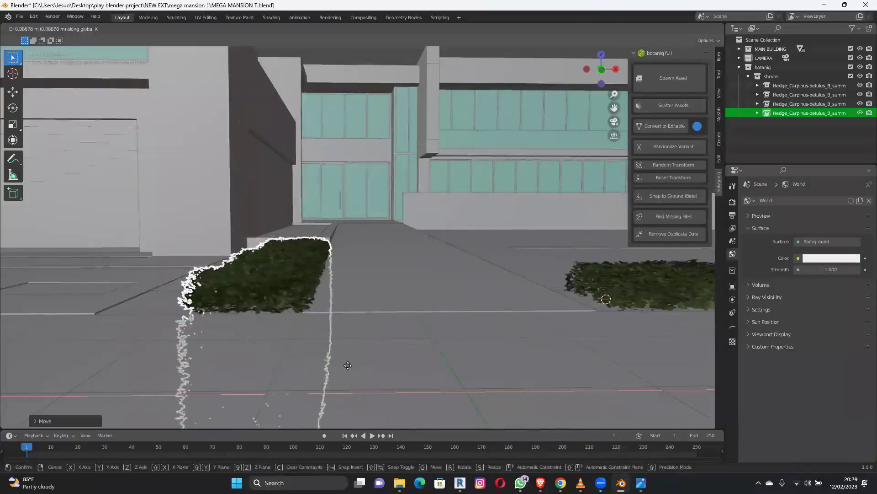
click(348, 366)
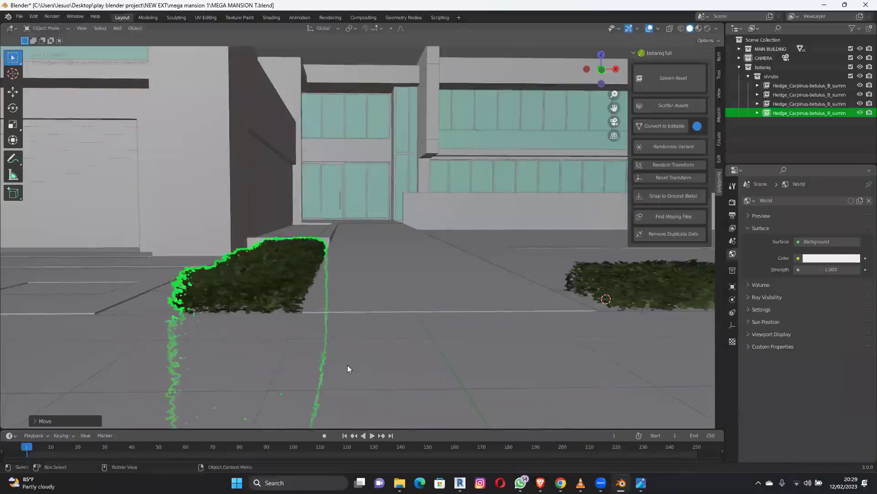
Raise the crosswise hedge along Z and lower it partway so that its upper part stands above the ground.
key(g)
key(z)
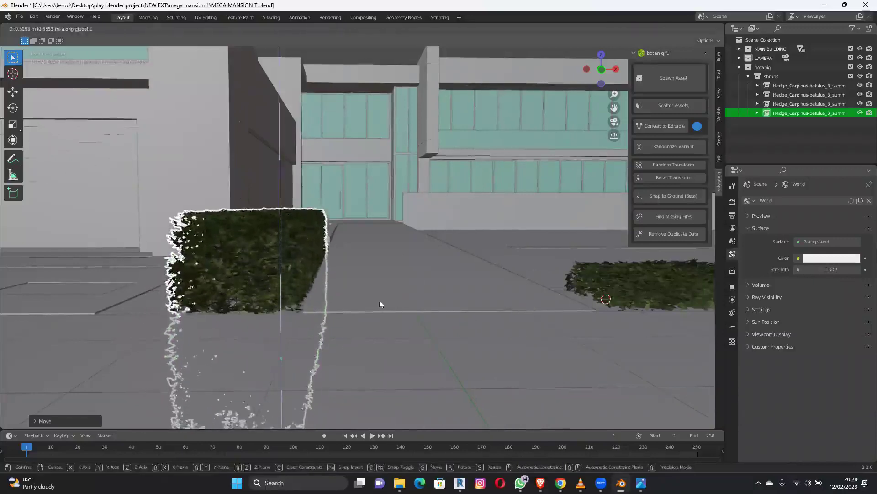
click(280, 295)
middle_drag(357, 290, 293, 296)
key(g)
key(z)
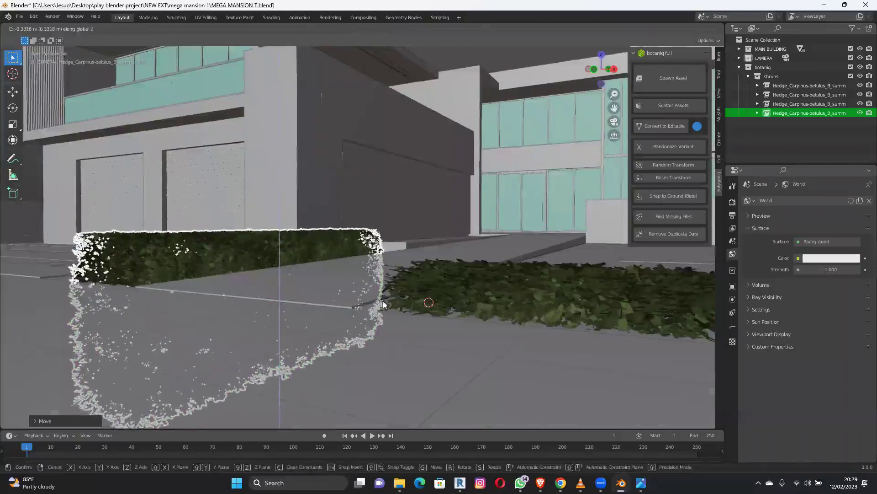
click(454, 298)
middle_drag(454, 298, 381, 287)
key(alt+a)
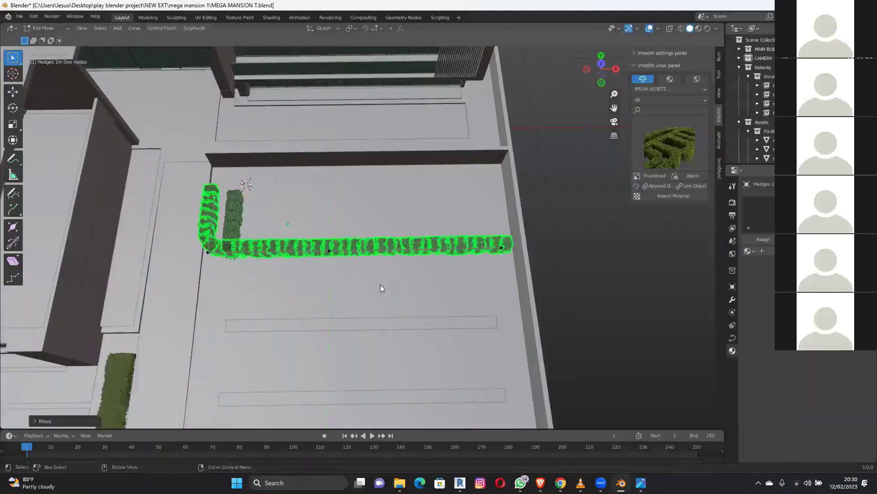
Select the end control point of the curved hedge's short arm and move it along Y, bending the arm toward the road.
drag(214, 176, 219, 221)
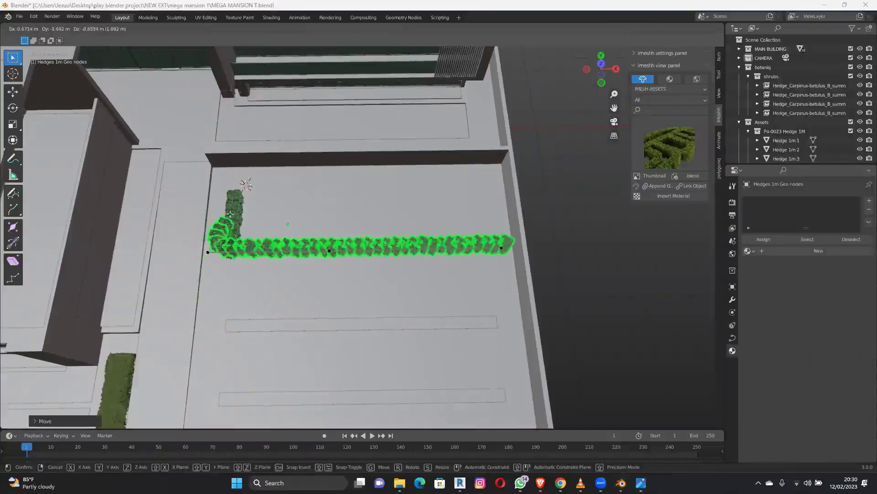
right_click(221, 219)
middle_drag(332, 289, 227, 247)
scroll(346, 283, up, 4)
key(g)
scroll(206, 247, up, 2)
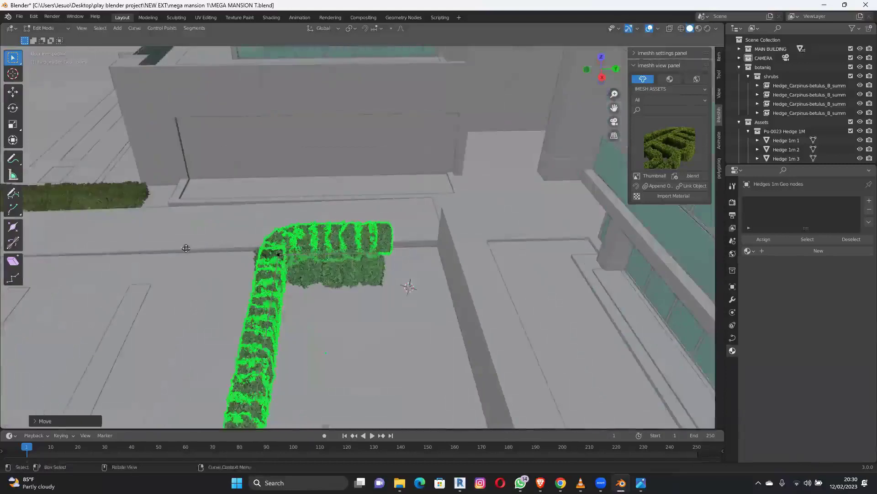
scroll(147, 240, up, 2)
scroll(164, 244, up, 2)
key(y)
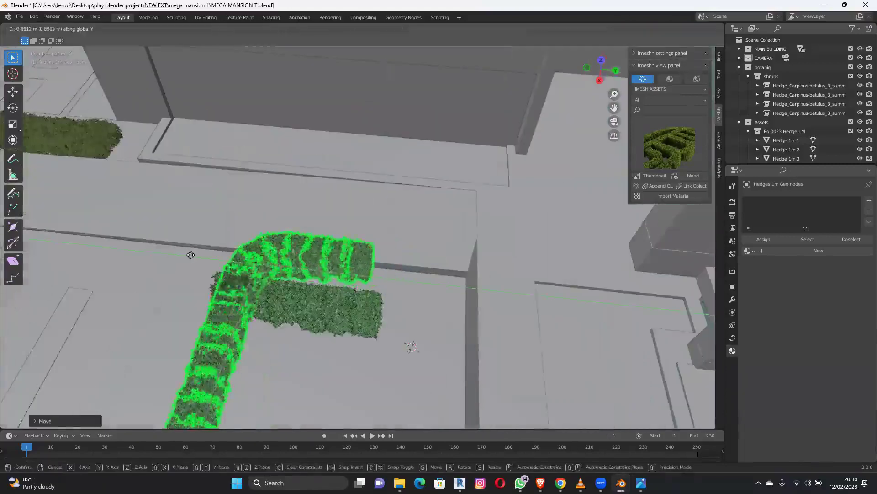
click(183, 249)
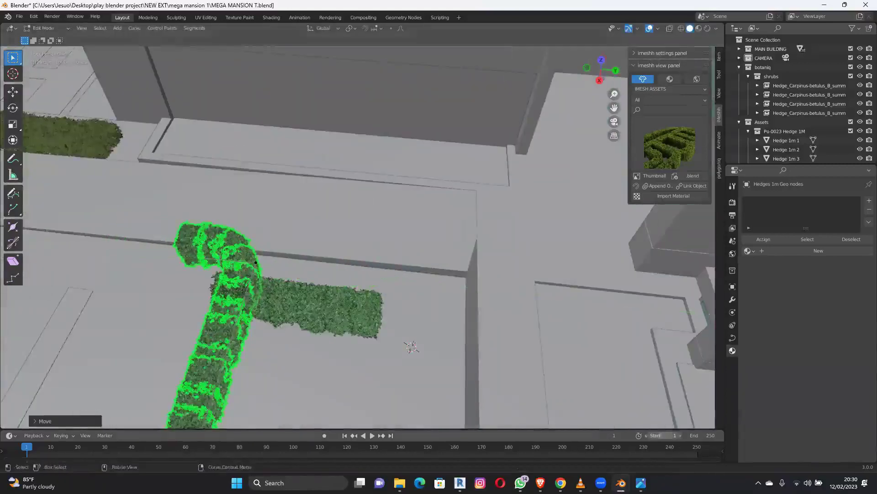
Check the walkway reference image, return to Blender, leave curve editing and move the curved hedge along Y toward the house.
click(641, 482)
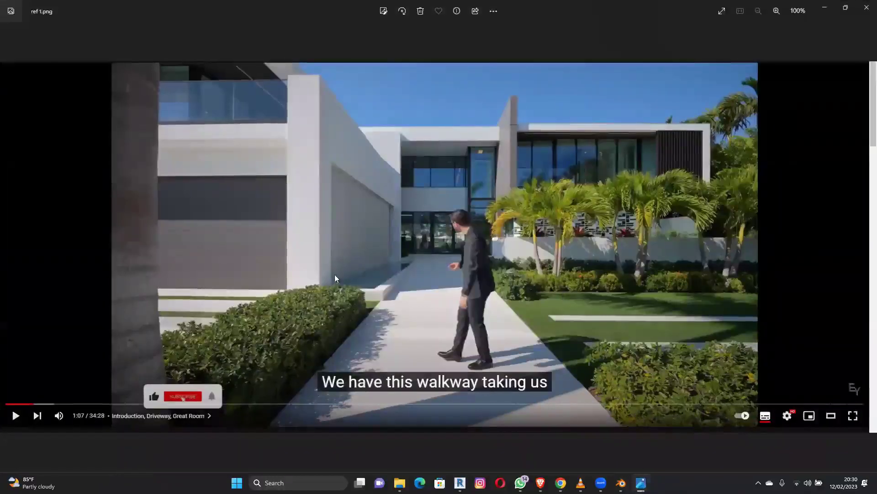
key(super+Down)
key(super+Down)
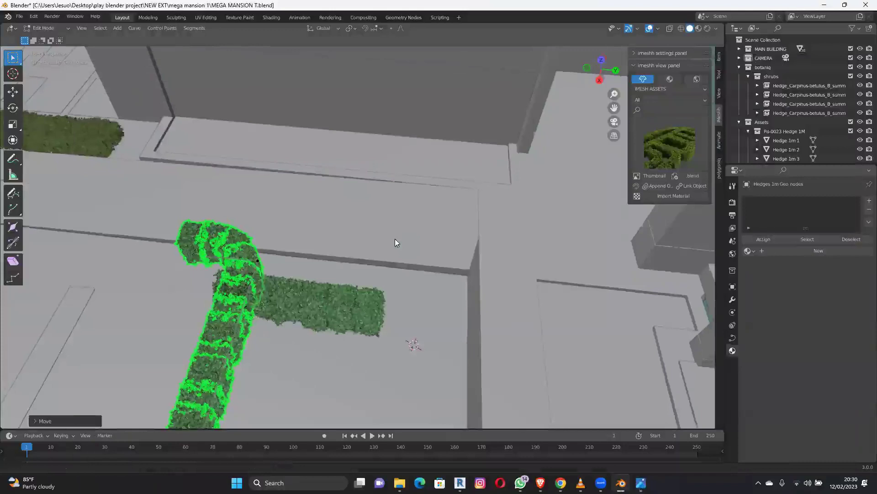
scroll(395, 238, down, 3)
middle_drag(372, 282, 303, 285)
key(Tab)
key(g)
key(y)
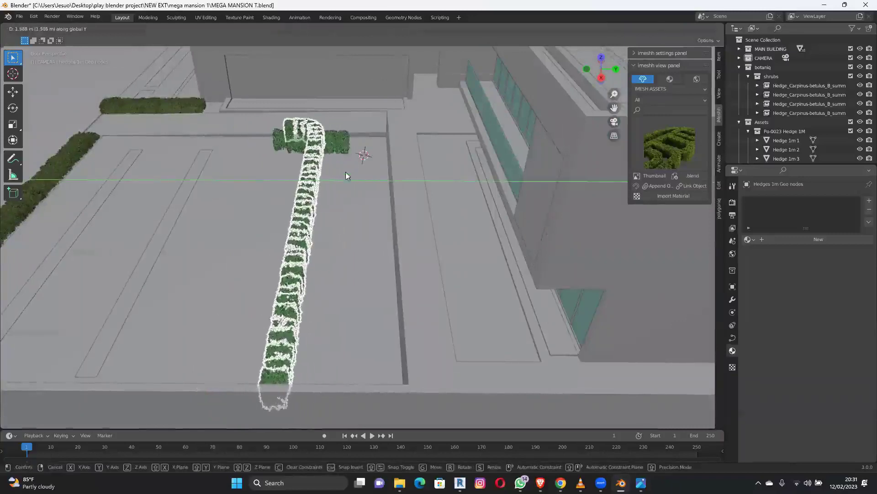
click(361, 237)
Delete the leftover straight imeshh hedge pieces around the bend of the curved hedge.
click(343, 145)
shift+middle_drag(363, 248, 316, 254)
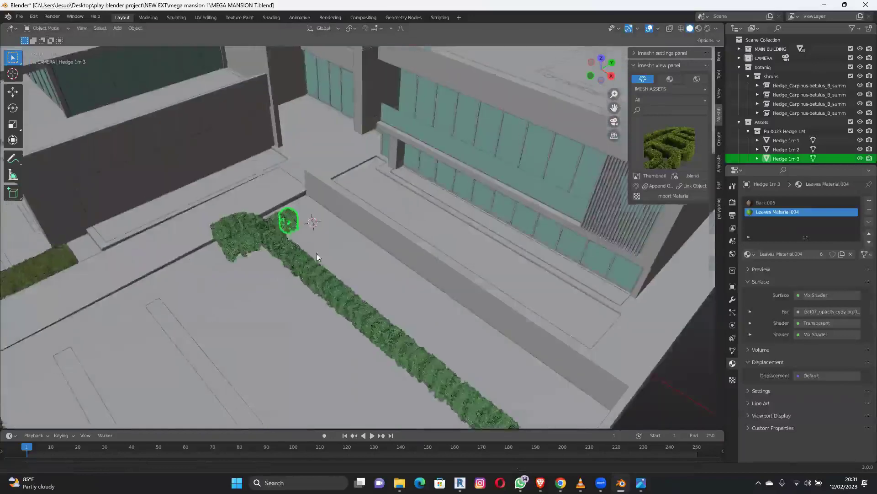
scroll(326, 244, up, 6)
key(Delete)
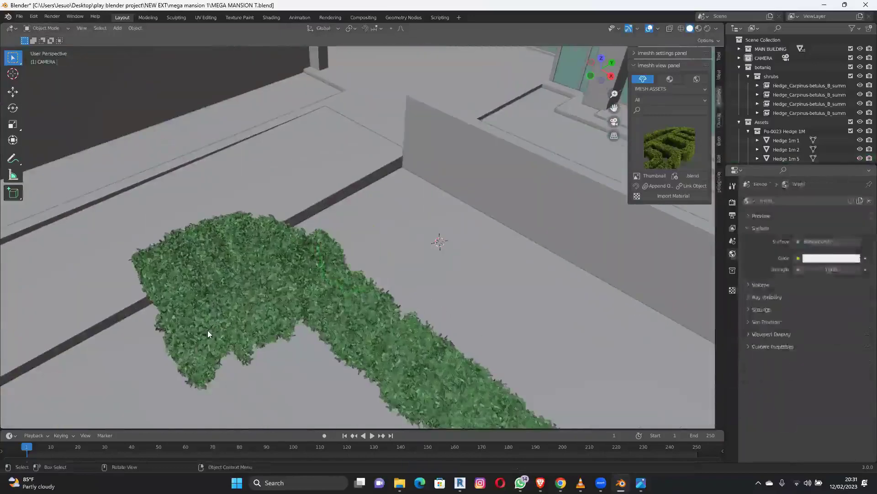
click(326, 254)
key(Delete)
middle_drag(366, 289, 287, 277)
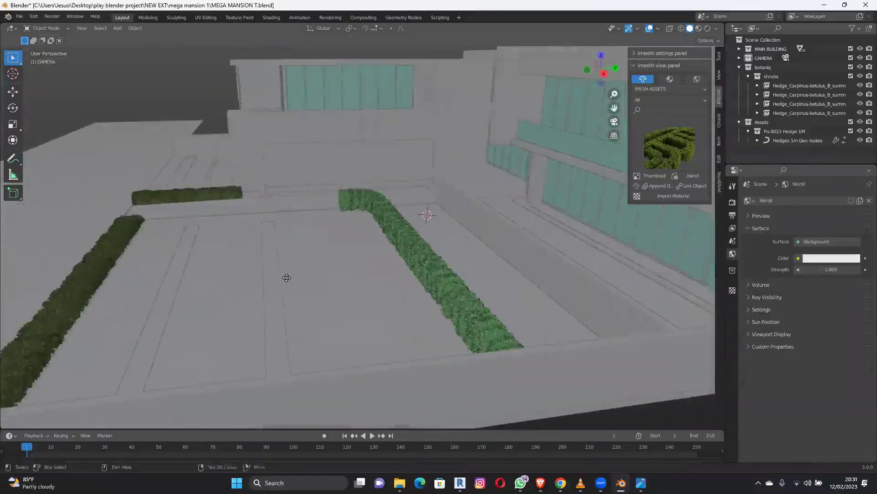
Make linked duplicates of the three botaniq roadside hedge segments and place them along Y beside the curved hedge.
shift+click(110, 251)
shift+click(69, 299)
shift+click(26, 356)
scroll(459, 260, down, 2)
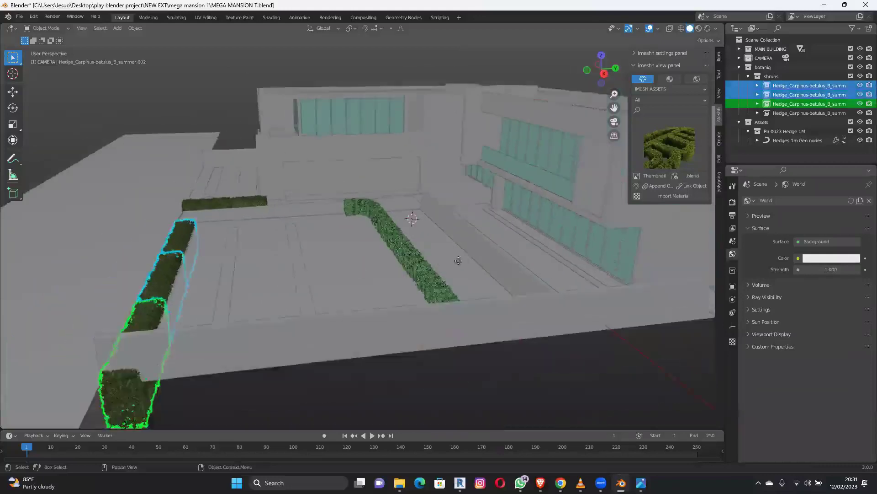
scroll(458, 260, down, 2)
key(shift+d)
key(y)
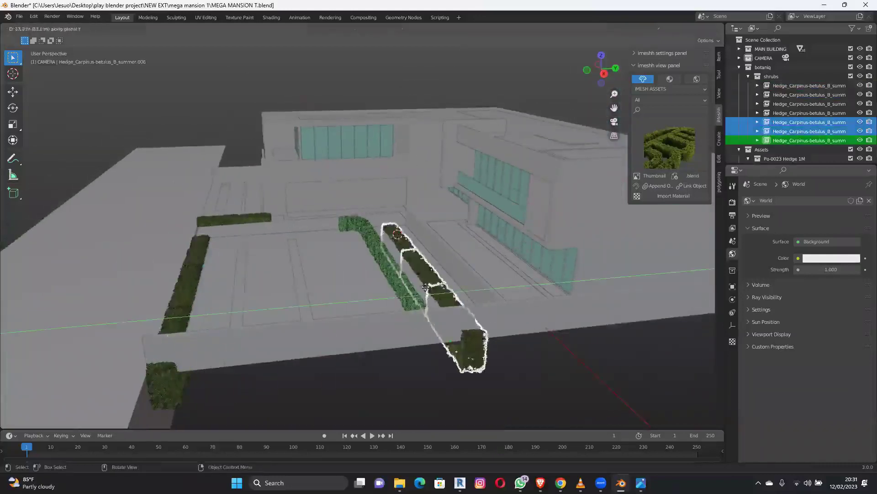
click(287, 287)
Raise the three duplicated hedge segments along Z so that their tops stand above the curved hedge.
middle_drag(286, 288, 263, 279)
key(g)
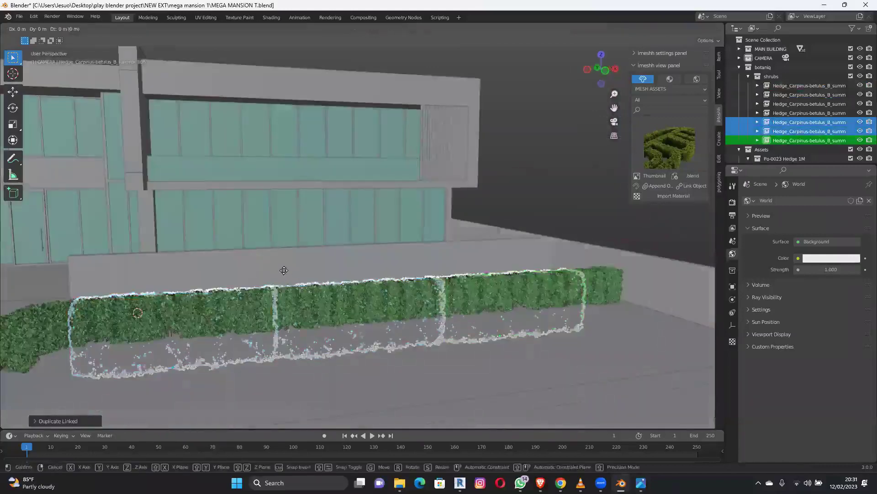
key(z)
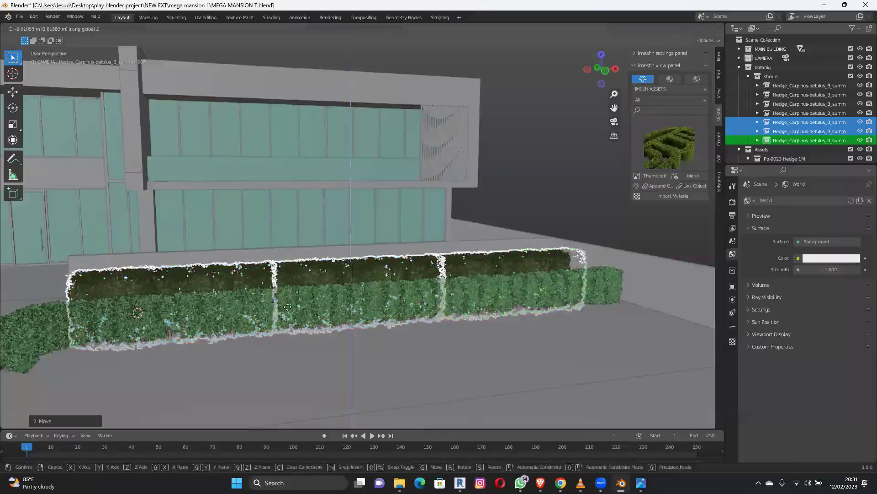
click(288, 307)
Lower the curved hedge slightly along Z and scale it down a little so it sits below the taller row behind.
click(288, 308)
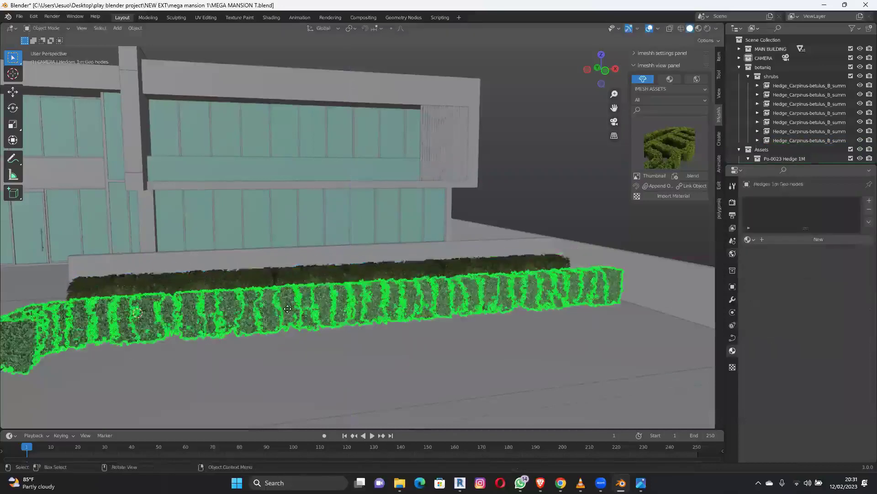
key(g)
key(z)
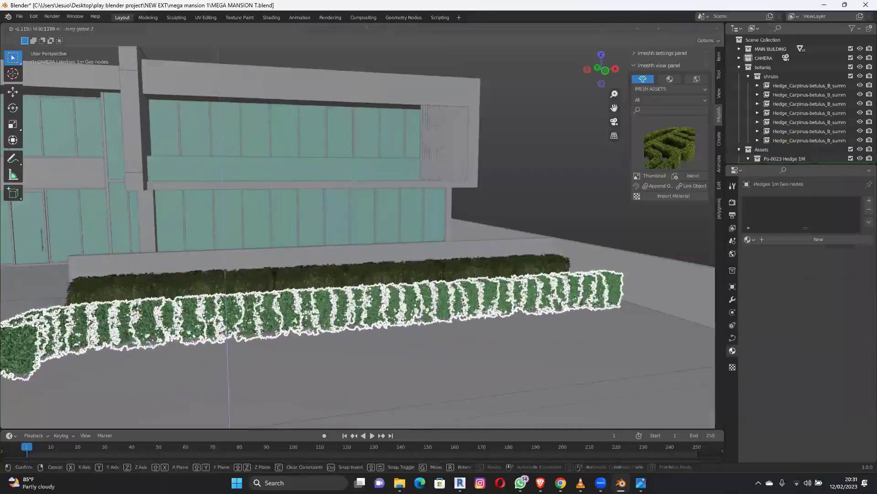
click(533, 278)
key(s)
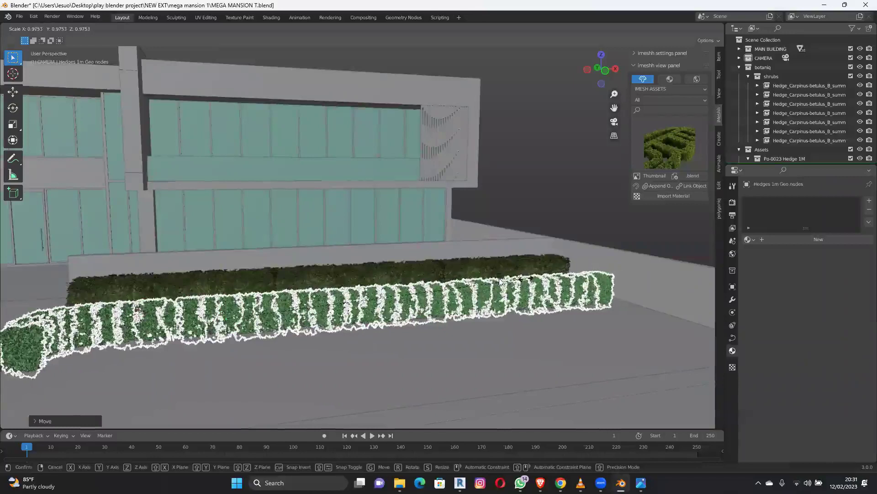
click(437, 292)
Extend the curved hedge's long arm toward the side wall by moving its curve point about 1.25 m along X.
shift+middle_drag(562, 240, 585, 228)
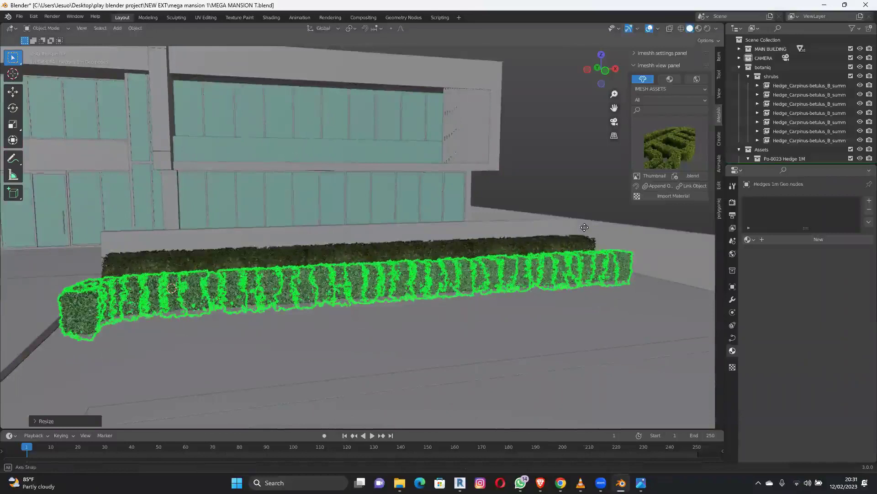
middle_drag(585, 227, 593, 228)
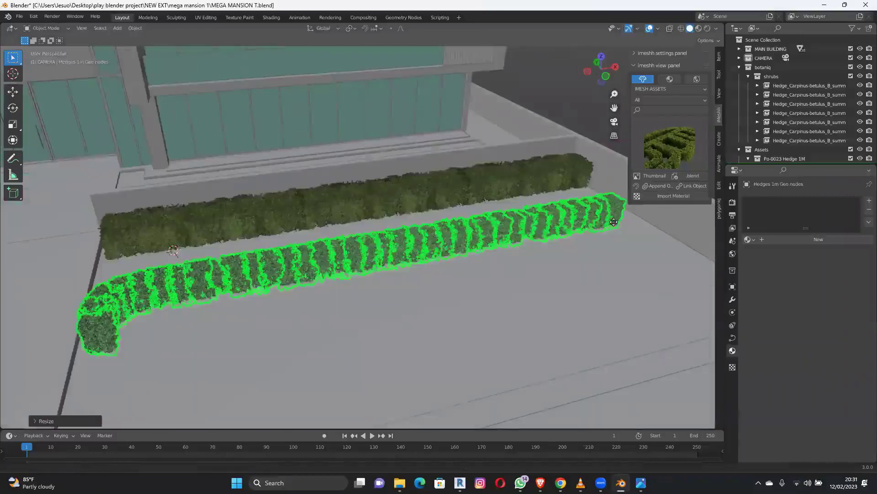
shift+middle_drag(618, 222, 596, 225)
key(Tab)
key(g)
key(x)
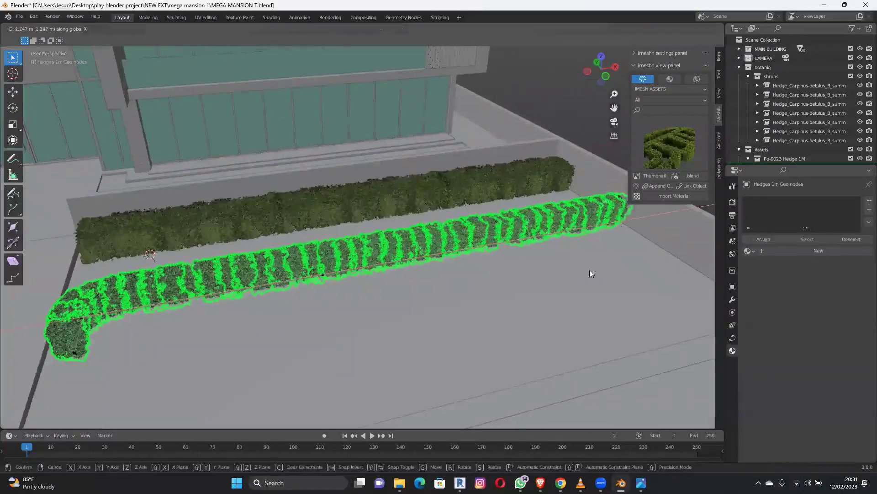
click(408, 256)
key(Tab)
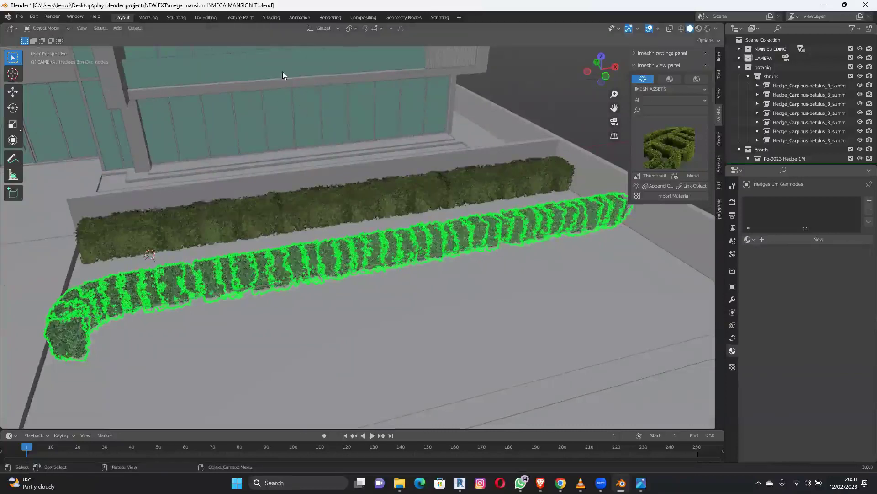
Select the three hedge segments behind the curved hedge, nudge them into position and deselect them.
middle_drag(300, 239, 492, 307)
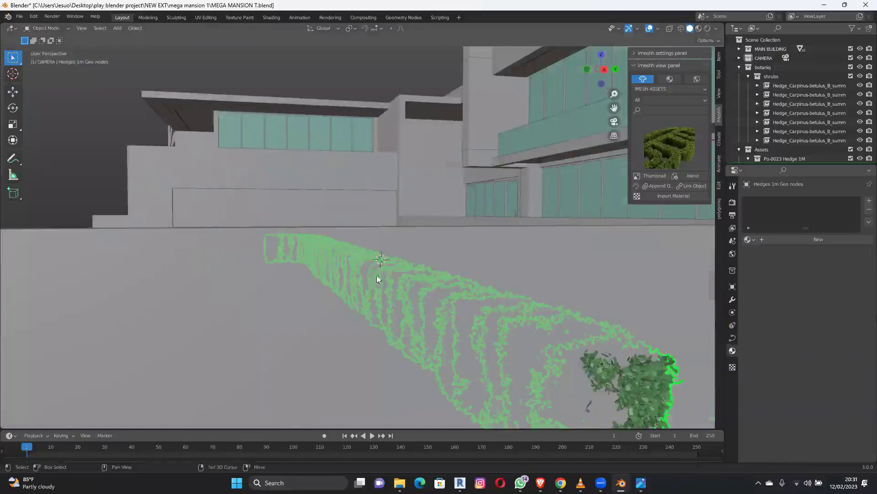
middle_drag(378, 279, 379, 299)
middle_drag(403, 270, 472, 229)
mouse_move(593, 223)
shift+middle_down()
mouse_move(615, 211)
mouse_move(582, 227)
shift+middle_up()
click(380, 233)
shift+click(498, 227)
shift+click(593, 223)
key(g)
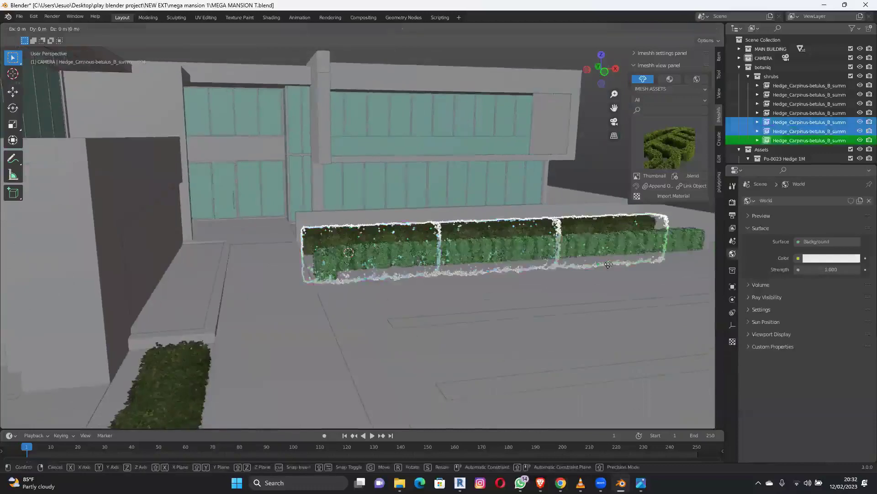
click(562, 311)
shift+middle_drag(553, 311, 507, 323)
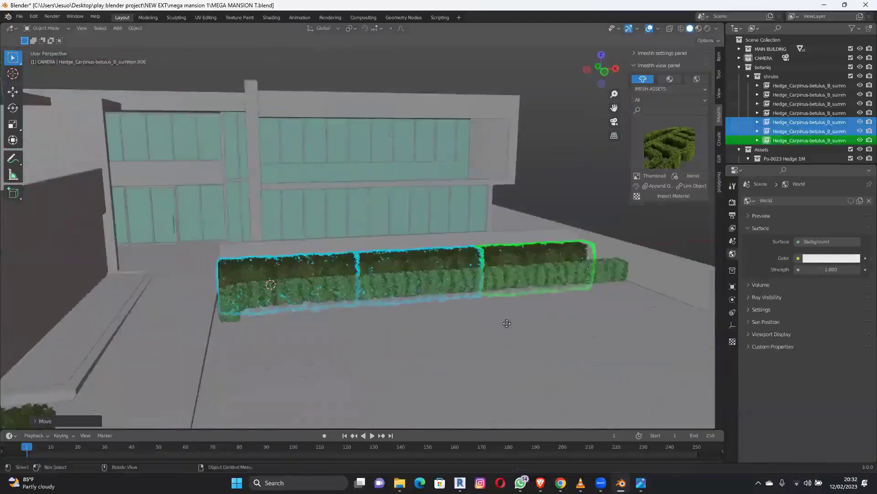
click(422, 335)
Review the planted front yard and compare it with the walkway and garage driveway reference images, ref 1.png and ref 2.png.
mouse_move(374, 349)
middle_down()
mouse_move(379, 310)
mouse_move(384, 319)
mouse_move(372, 333)
middle_up()
middle_drag(432, 320, 278, 323)
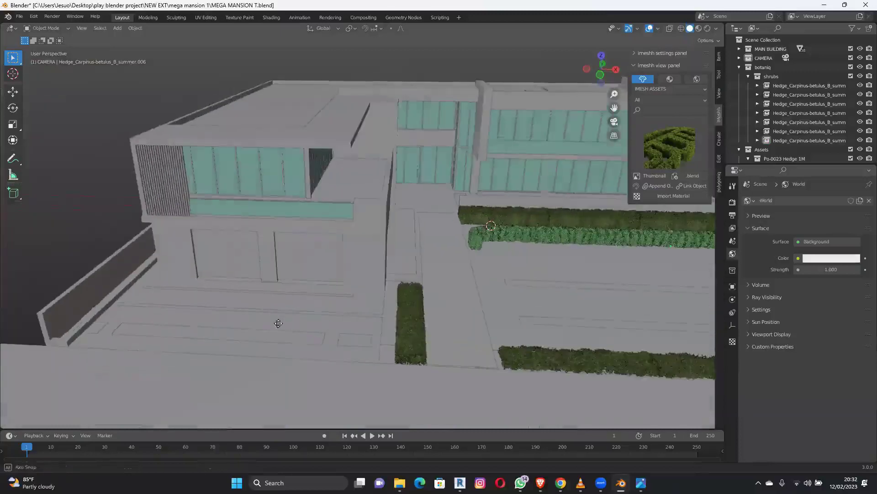
middle_drag(350, 308, 393, 346)
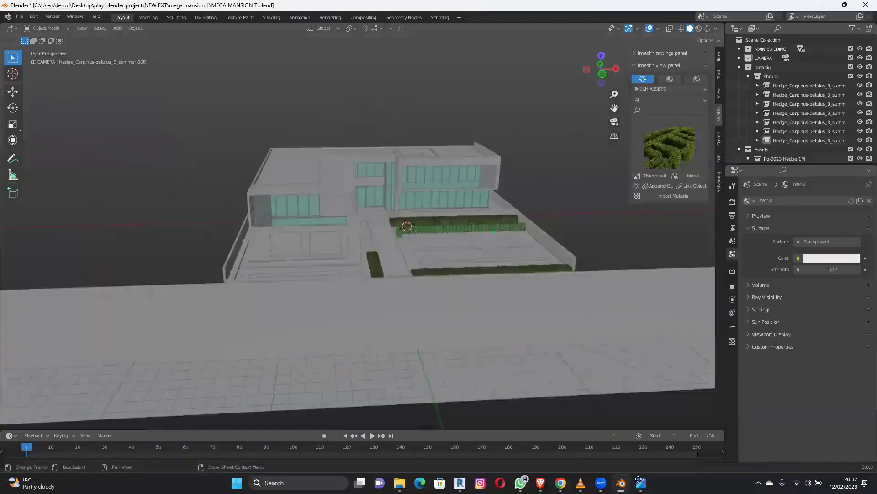
click(638, 479)
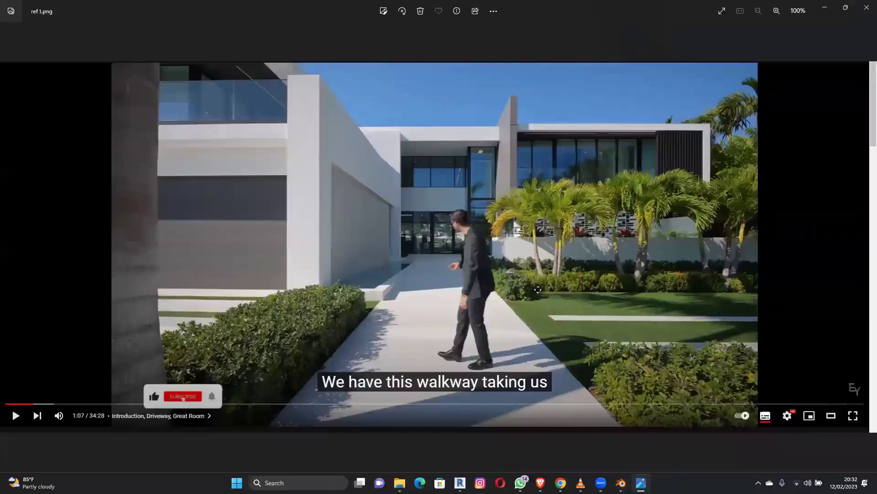
key(Right)
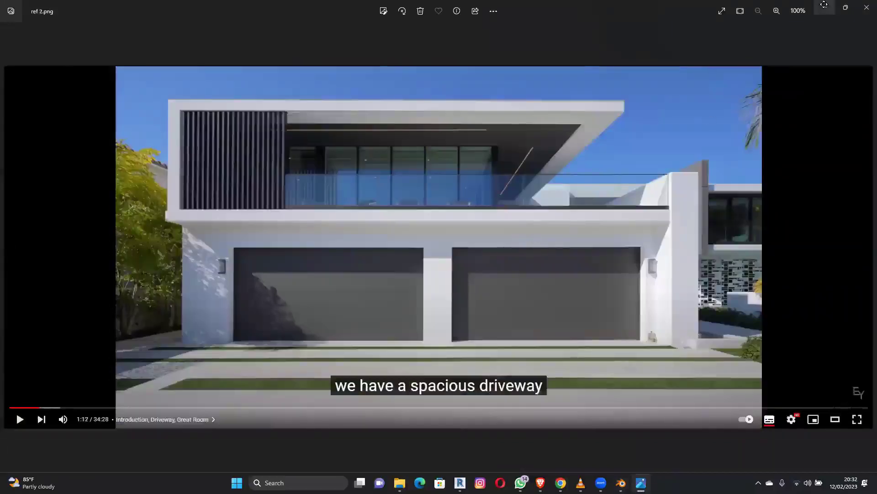
key(alt+Tab)
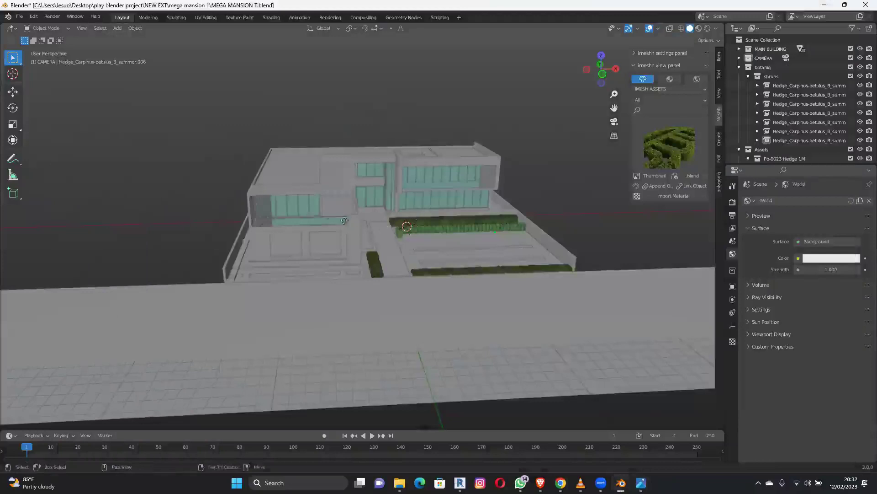
Examine the driveway in front of the garages and its low side wall for further planting areas.
middle_drag(391, 210, 265, 205)
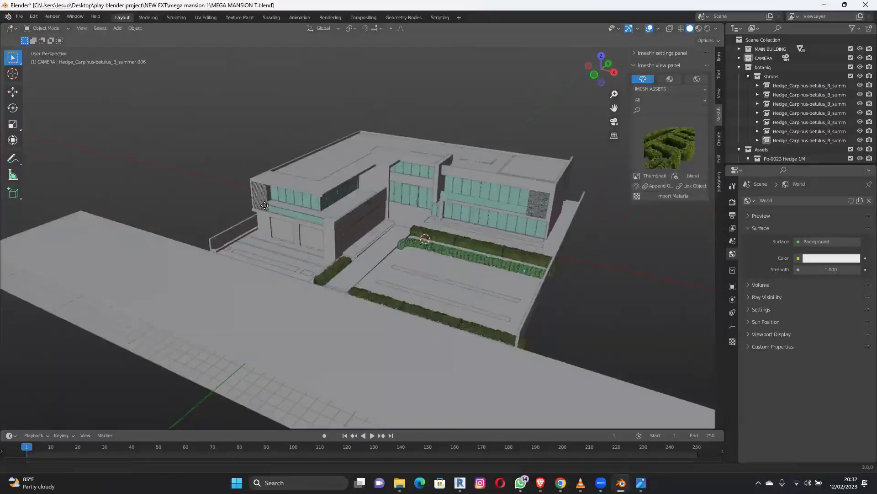
scroll(297, 205, up, 4)
shift+middle_drag(340, 210, 321, 278)
scroll(327, 258, up, 6)
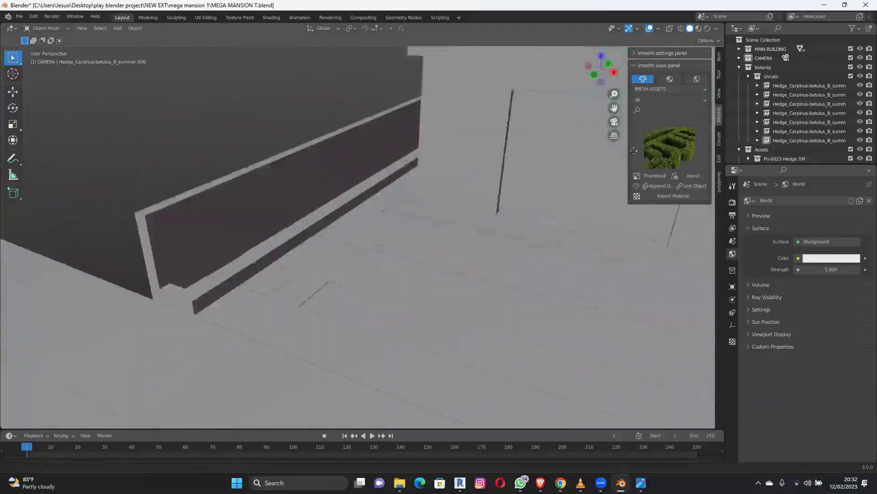
scroll(526, 153, down, 2)
scroll(280, 236, down, 3)
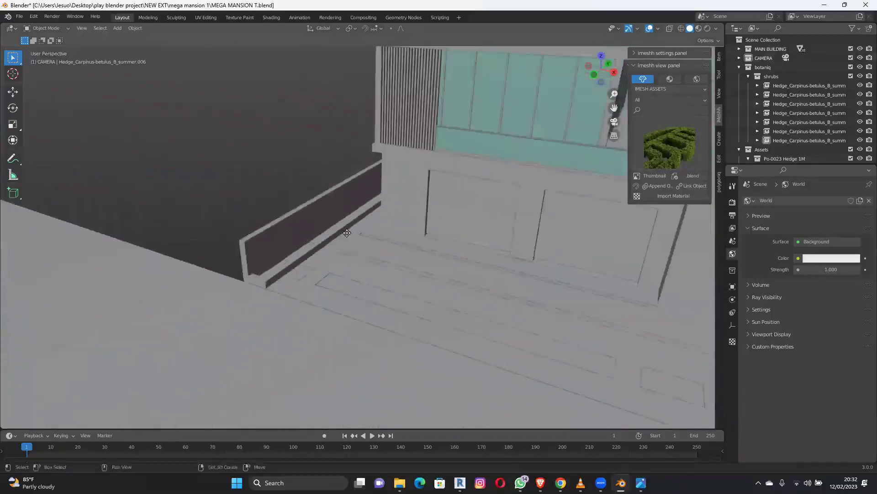
scroll(348, 233, down, 3)
shift+middle_drag(323, 237, 443, 305)
scroll(434, 304, up, 3)
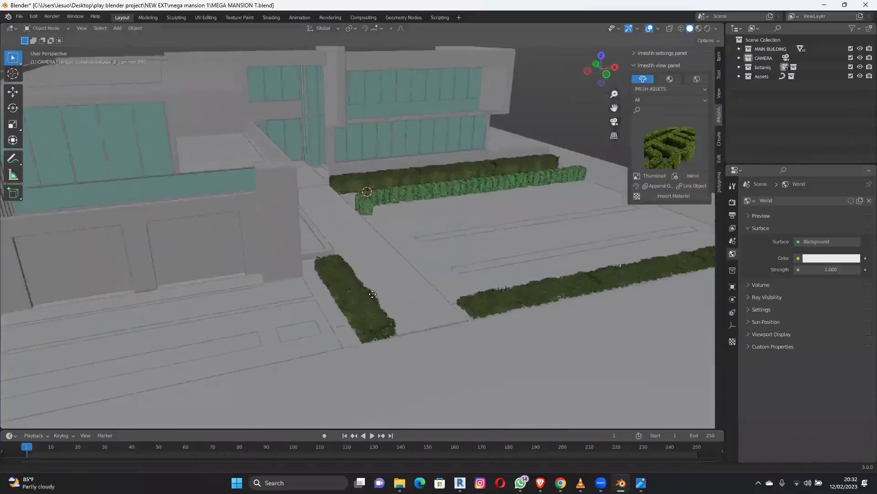
Inspect the hedges along the road, entrance path and house up close, and save the file.
scroll(476, 297, up, 2)
middle_drag(458, 282, 417, 295)
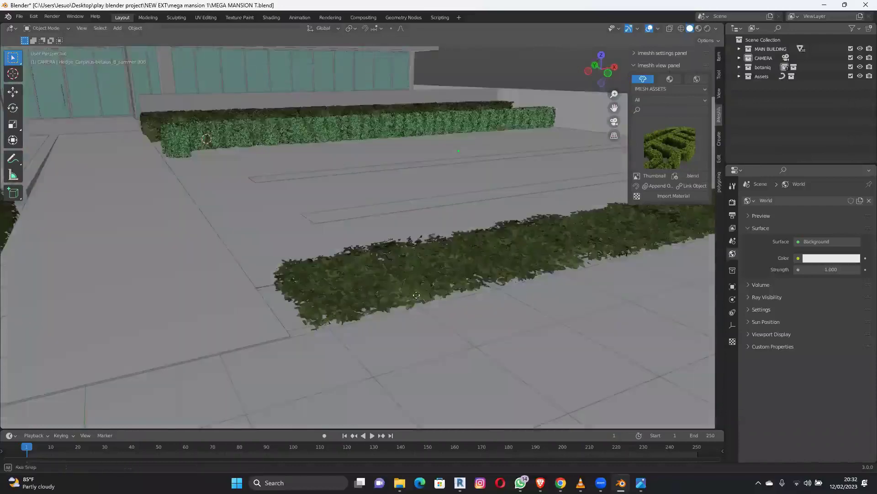
middle_drag(383, 254, 404, 243)
scroll(454, 269, up, 2)
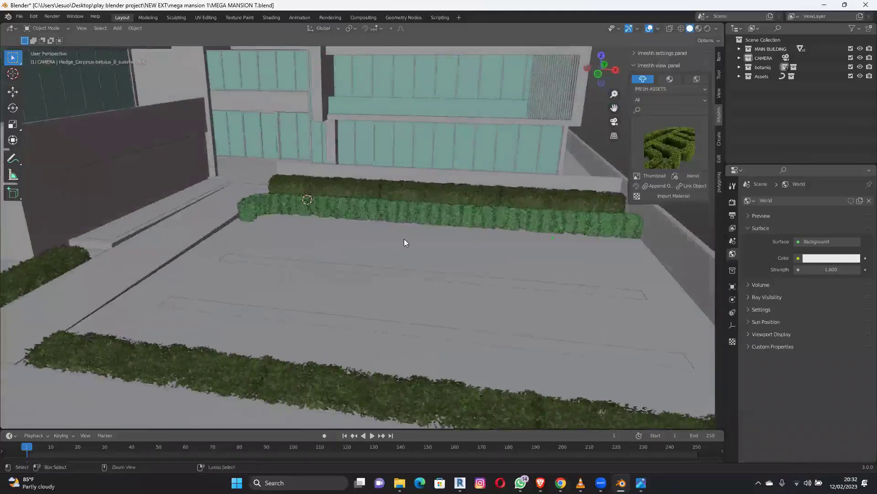
key(ctrl+s)
scroll(404, 243, up, 2)
middle_drag(401, 242, 569, 191)
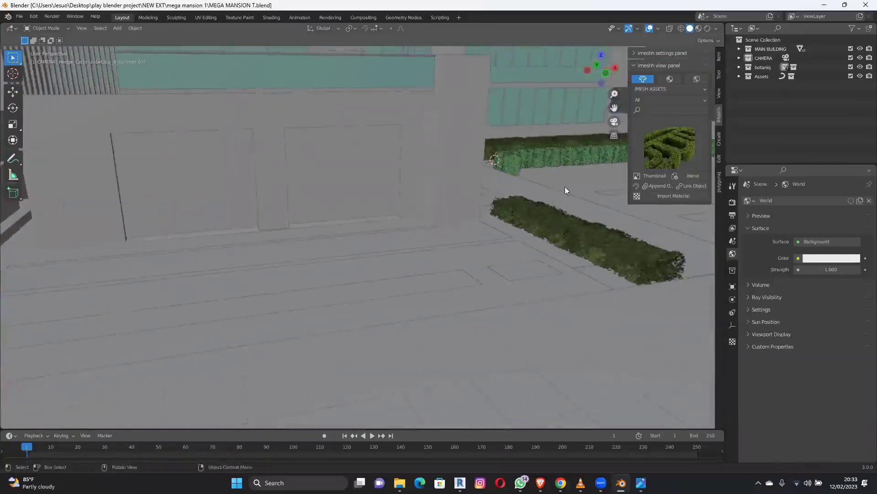
shift+middle_drag(516, 203, 422, 213)
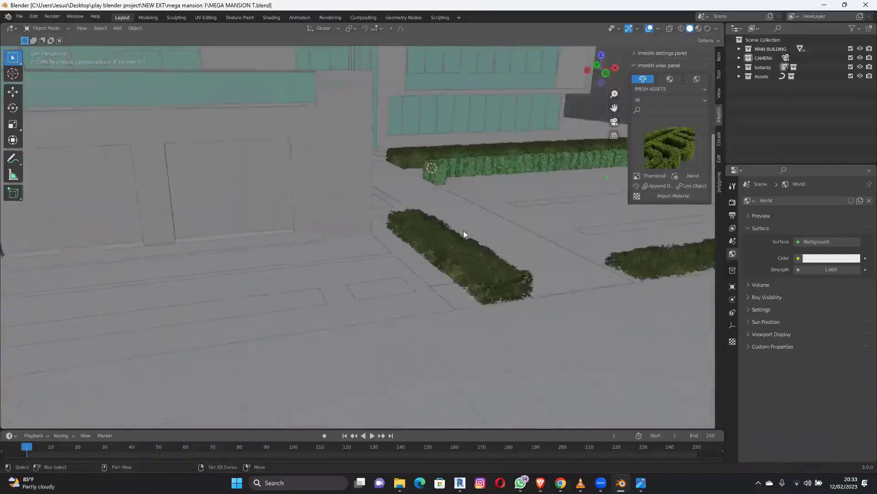
shift+middle_drag(460, 269, 447, 270)
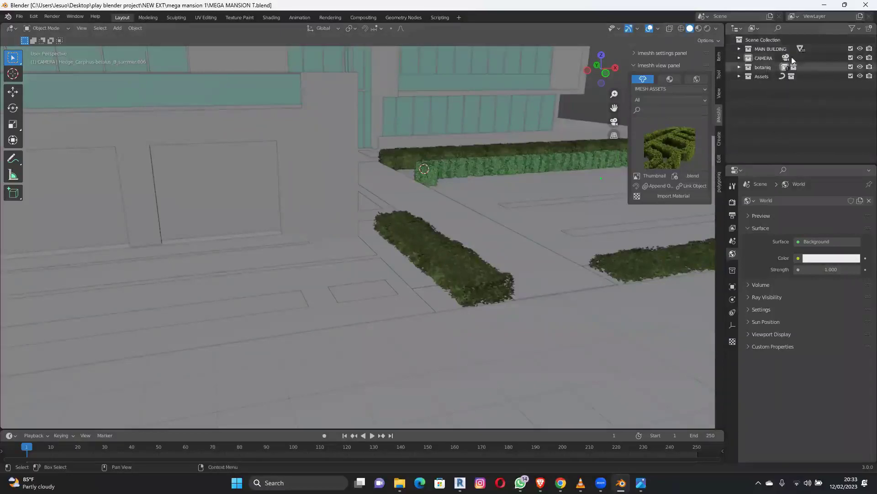
middle_drag(306, 290, 571, 196)
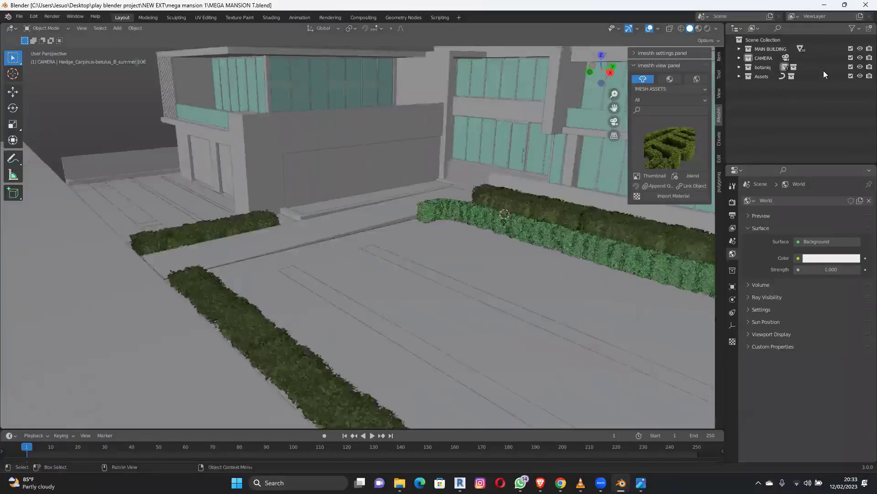
click(861, 68)
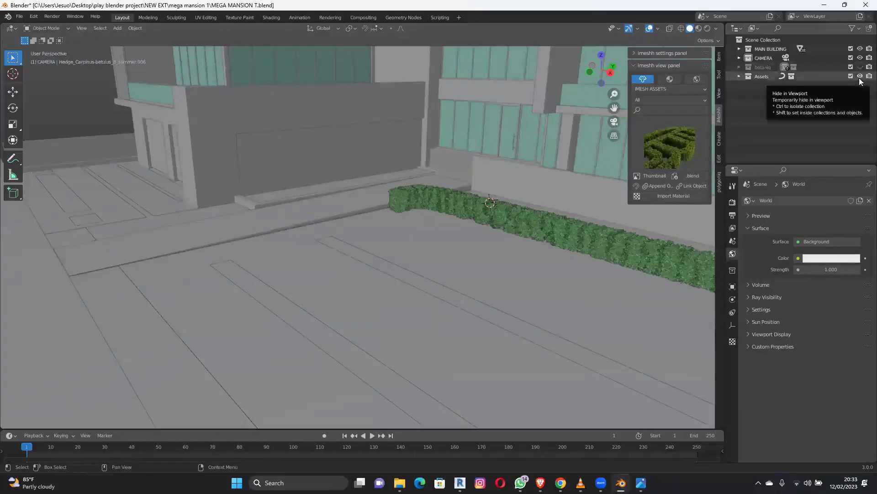
click(860, 77)
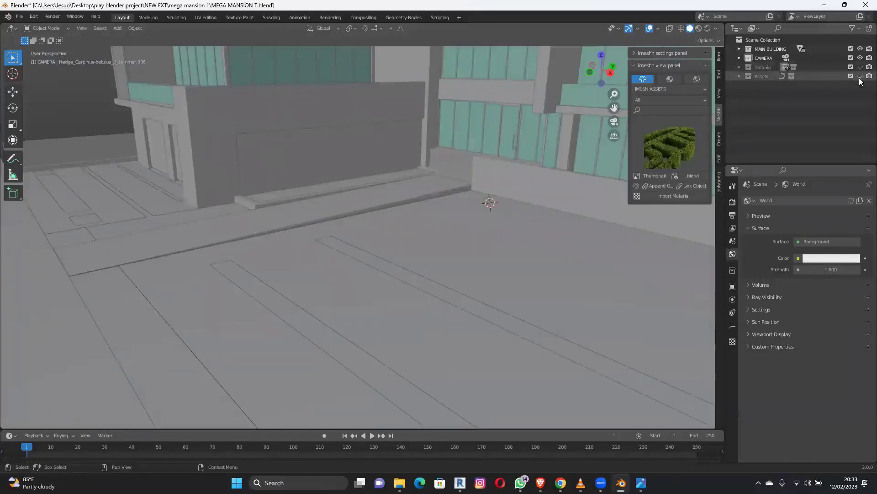
click(860, 76)
click(860, 67)
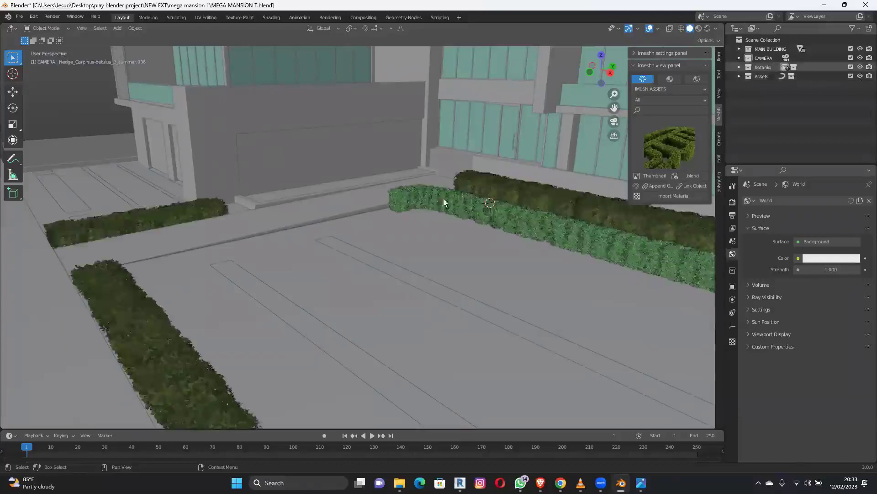
Hide the botaniq and Assets collections and show the garage driveway's side wall in Material Preview shading.
shift+middle_drag(447, 248, 404, 251)
shift+middle_drag(503, 270, 468, 267)
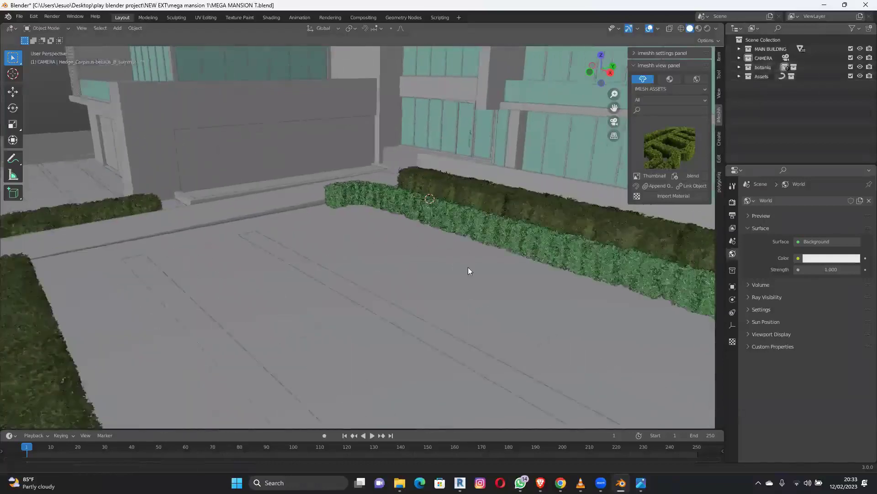
scroll(468, 267, down, 5)
middle_drag(347, 286, 289, 333)
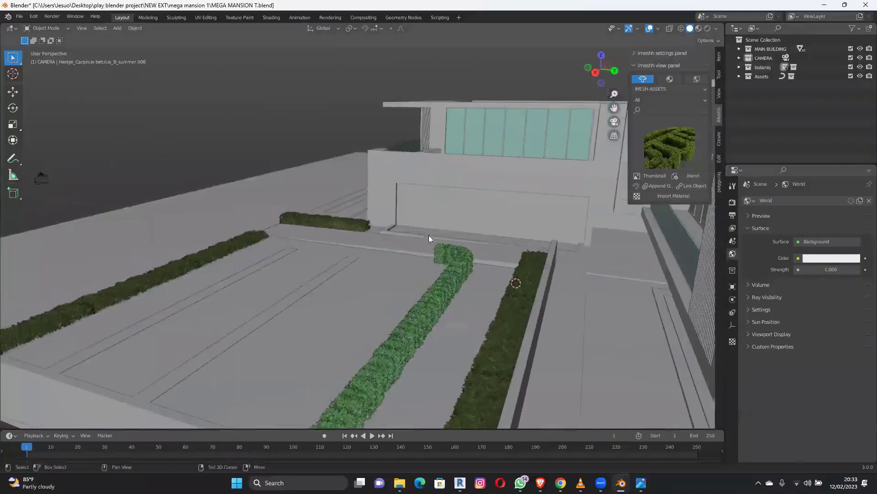
middle_drag(375, 248, 210, 271)
shift+middle_drag(279, 235, 385, 270)
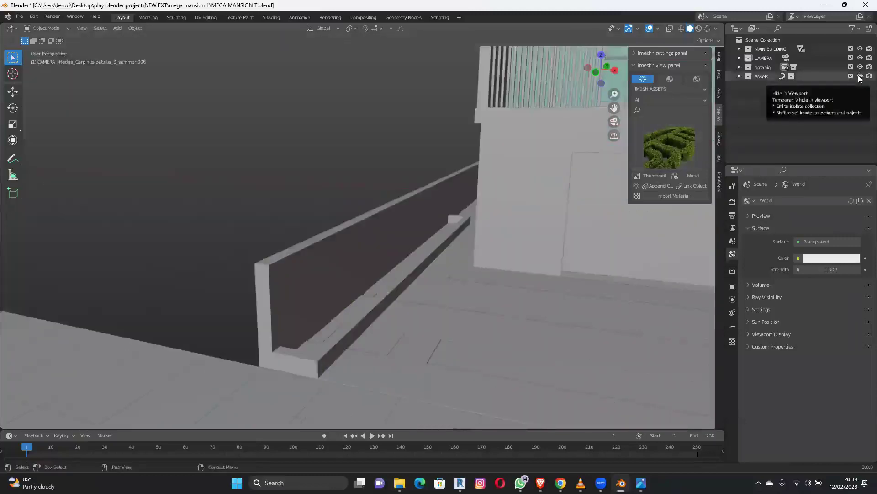
drag(860, 76, 860, 67)
shift+middle_drag(361, 242, 341, 298)
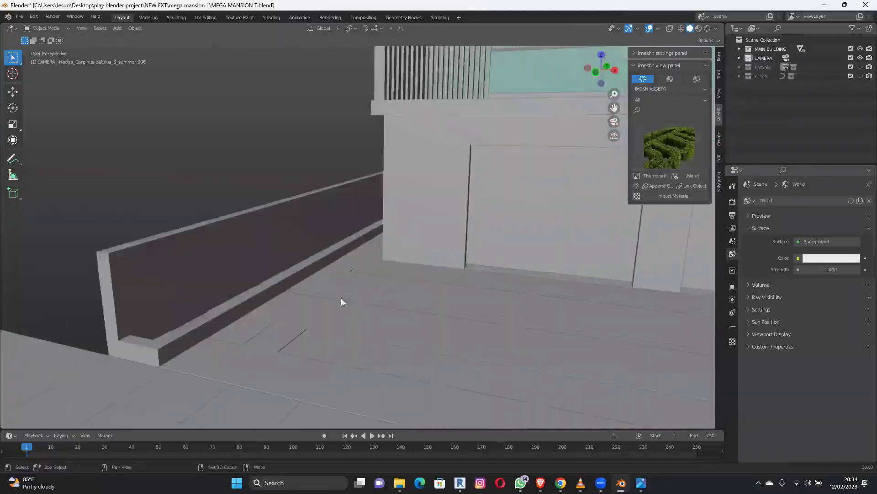
key(z)
key(2)
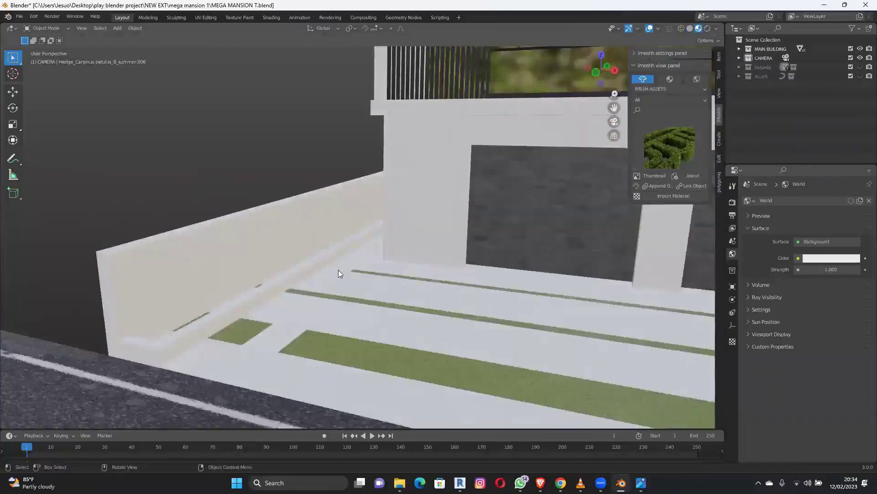
Place the 3D cursor on the ledge along the low side wall and add a plane there in the MAIN BUILDING collection.
scroll(294, 290, down, 4)
shift+middle_drag(352, 273, 203, 257)
middle_drag(375, 223, 423, 211)
scroll(423, 211, up, 3)
right_click(423, 214)
click(783, 51)
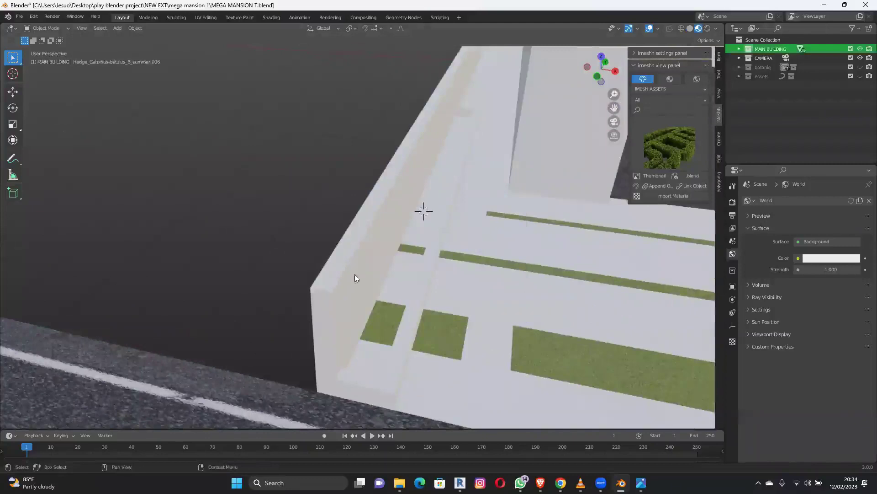
key(shift+a)
mouse_move(424, 234)
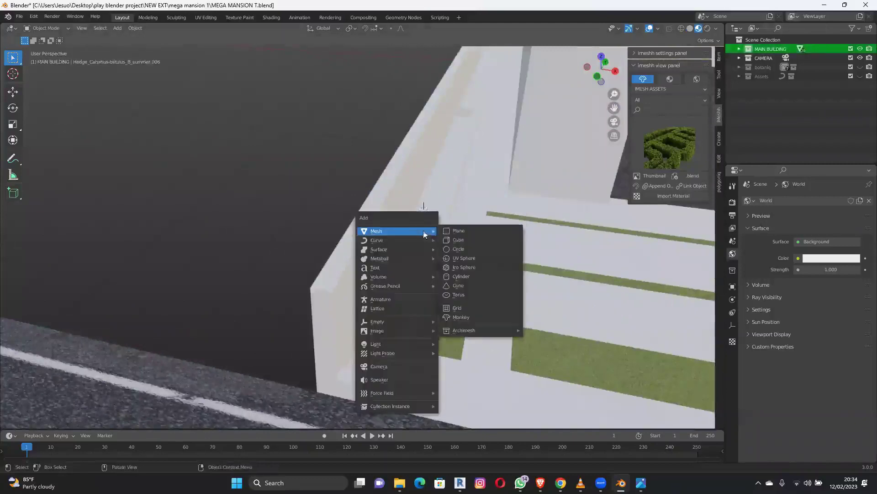
click(474, 229)
Adjust the plane's height above the ledge along Z and narrow it along X to fit the ledge's width.
middle_drag(474, 231, 524, 327)
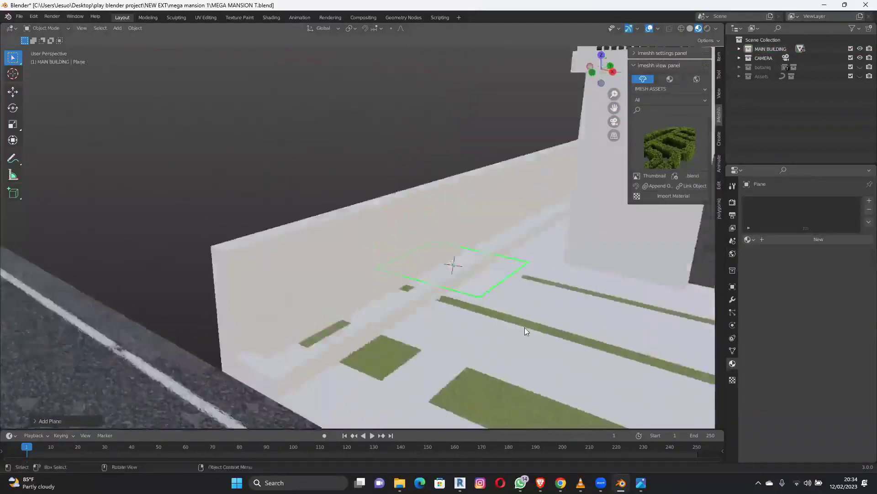
scroll(464, 262, up, 5)
scroll(483, 256, down, 4)
middle_drag(482, 253, 484, 231)
key(g)
key(z)
click(567, 259)
key(s)
key(x)
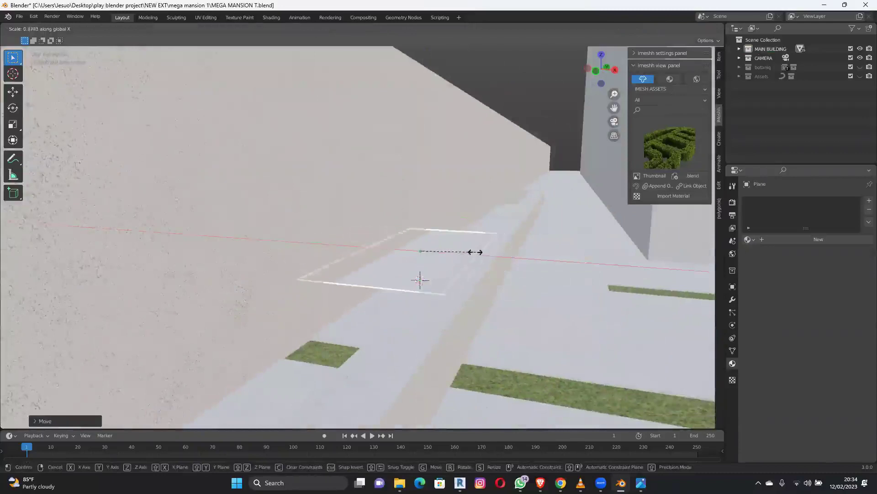
click(462, 251)
Stretch the plane along Y to run the length of the side wall ledge and shift it along Y into position.
middle_drag(396, 286, 393, 282)
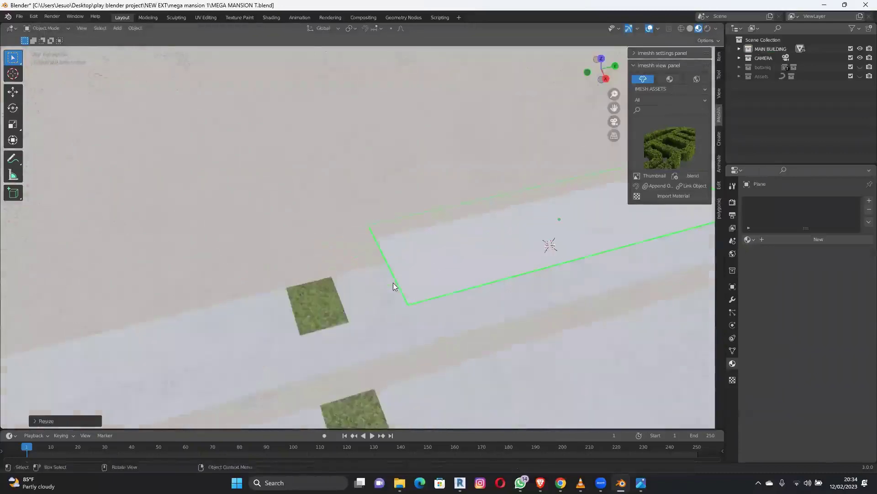
scroll(393, 283, down, 4)
scroll(454, 219, down, 3)
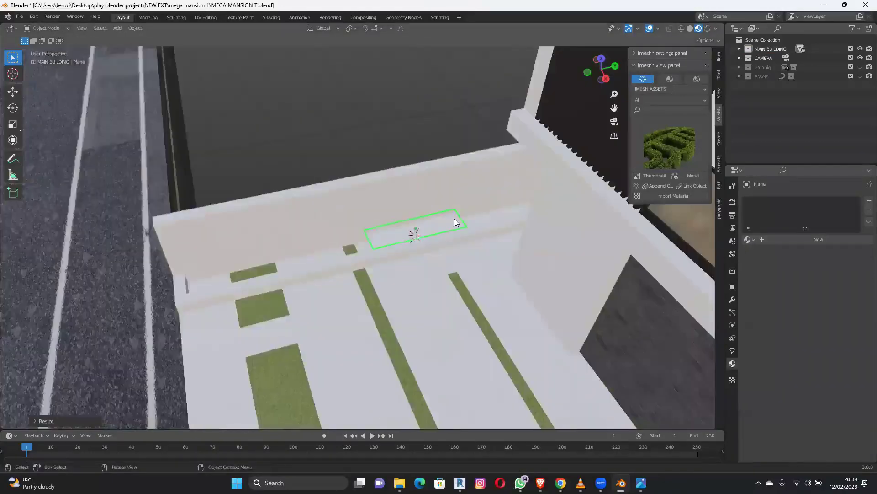
middle_drag(455, 219, 448, 214)
key(s)
key(y)
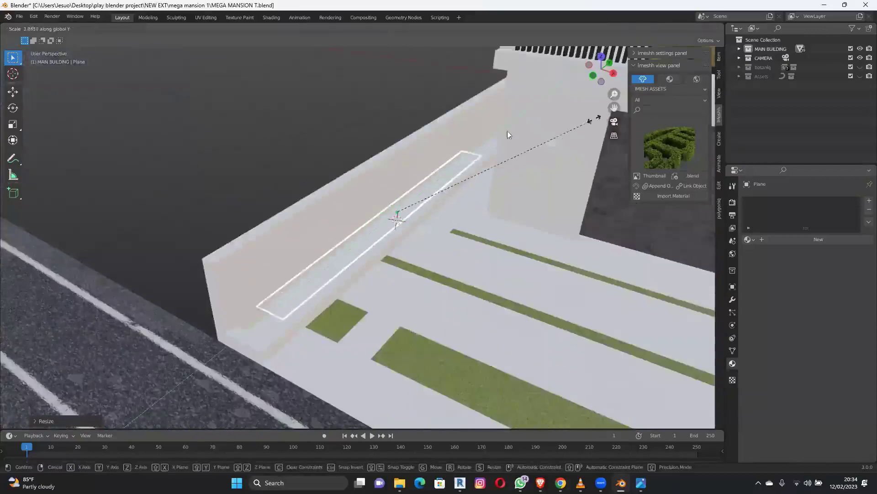
click(346, 234)
middle_drag(388, 267, 386, 265)
key(g)
key(y)
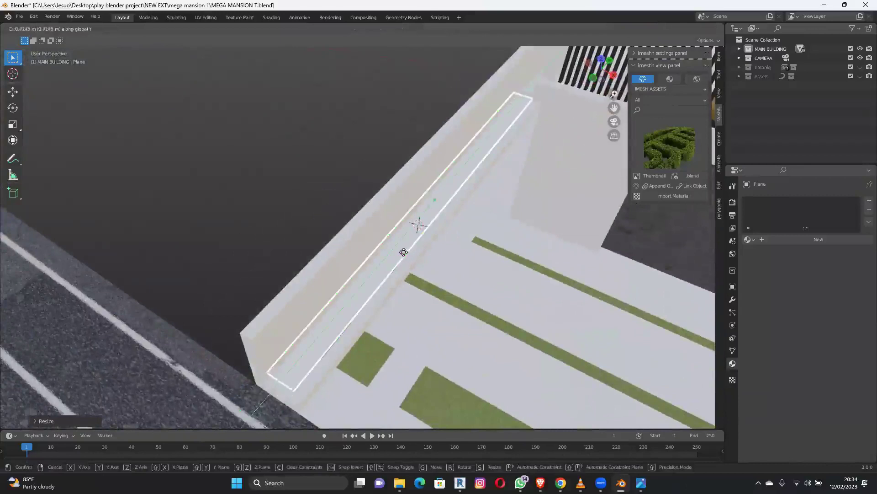
click(395, 262)
Lengthen the plane slightly along Y, by a factor of about 1.01, to match the ledge's ends.
middle_drag(379, 262, 352, 304)
key(s)
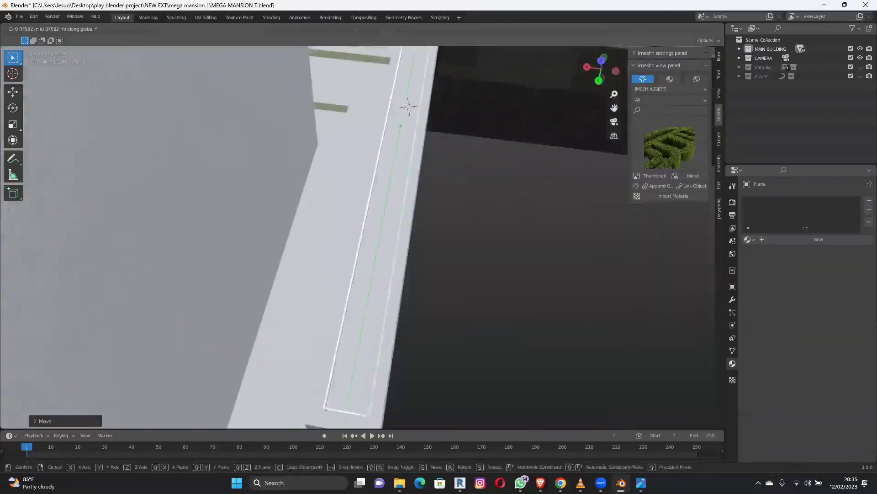
key(y)
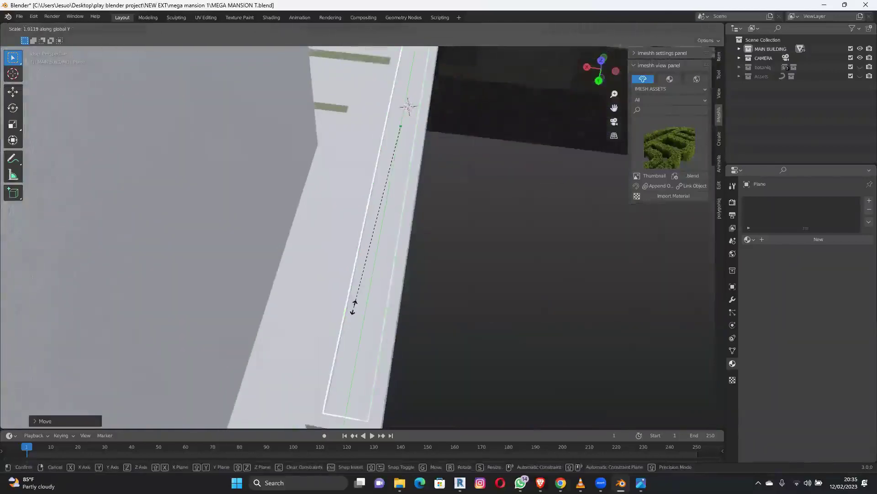
click(354, 307)
Give the ledge plane a new material named EARTH and save the file.
middle_drag(380, 308, 275, 251)
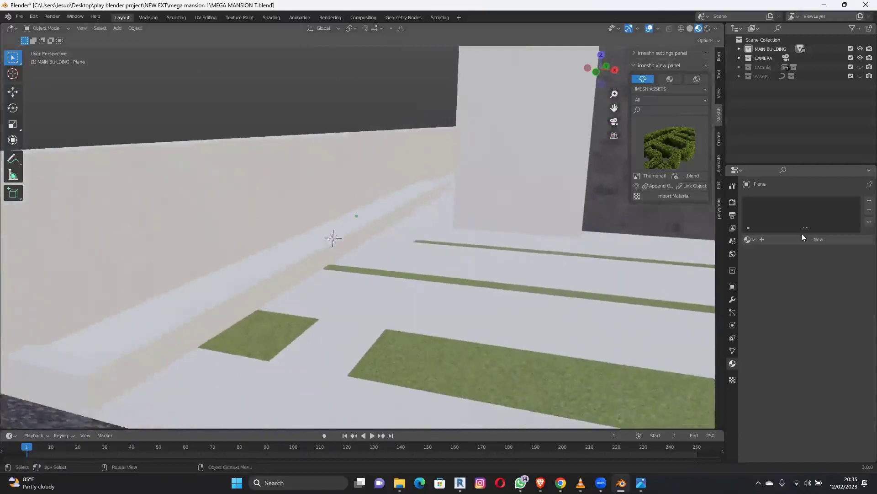
click(802, 239)
key(ctrl+s)
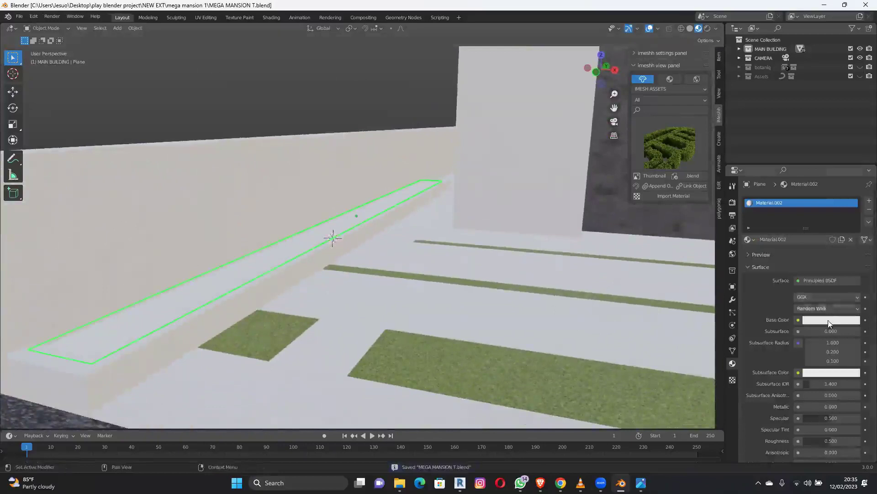
click(803, 238)
text(EARTH)
key(Return)
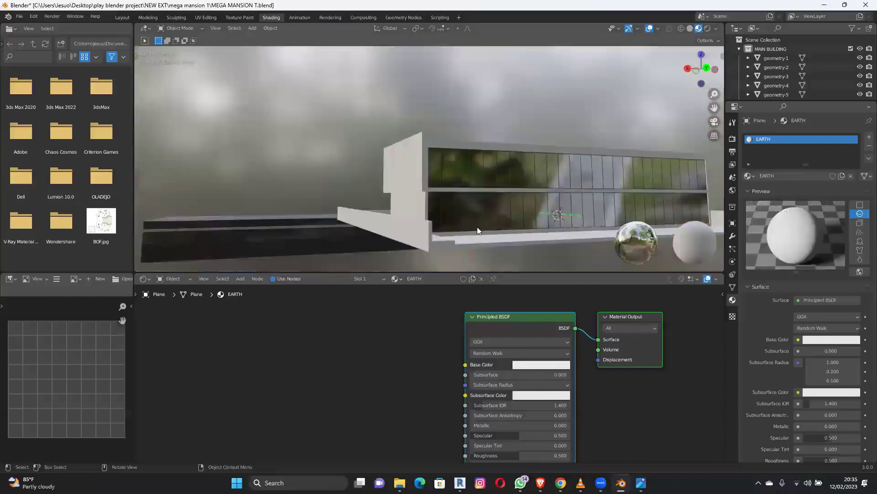
In the Shading workspace, load the Ground027_2K texture maps from the ENVIRONMENT folder into the EARTH material with Principled Texture Setup.
middle_drag(477, 226, 405, 205)
scroll(404, 205, up, 8)
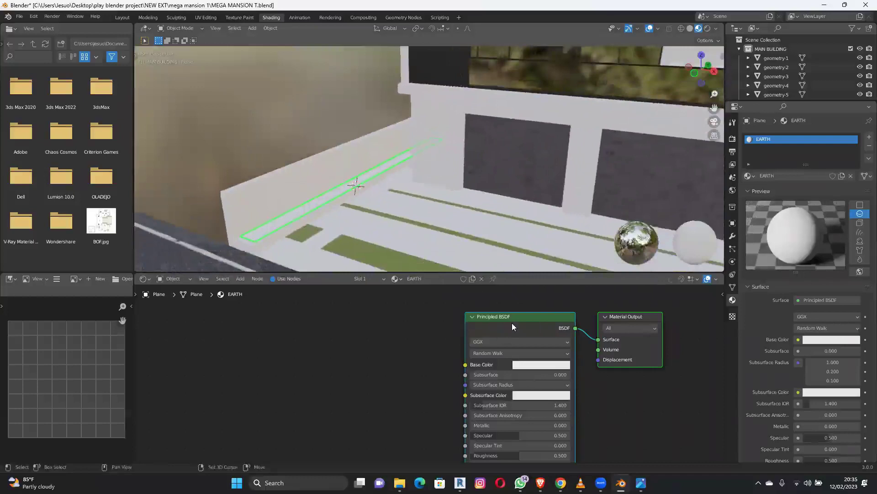
ctrl+shift+click(512, 326)
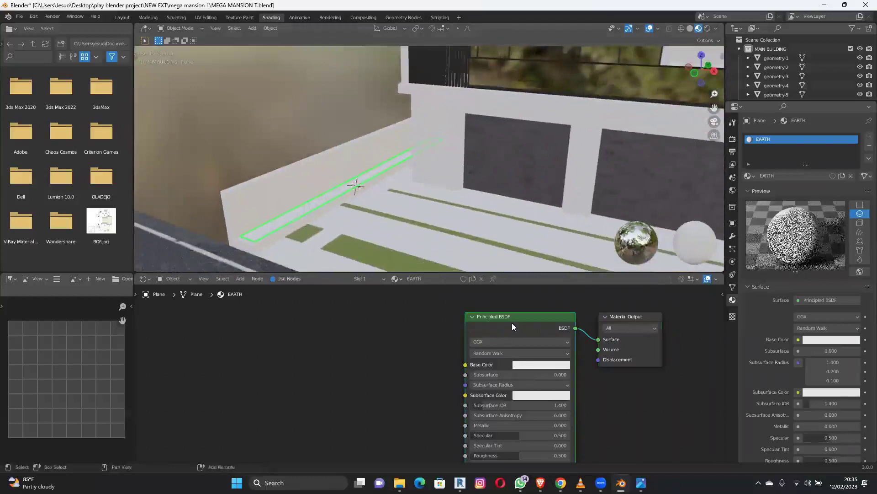
key(ctrl+shift+t)
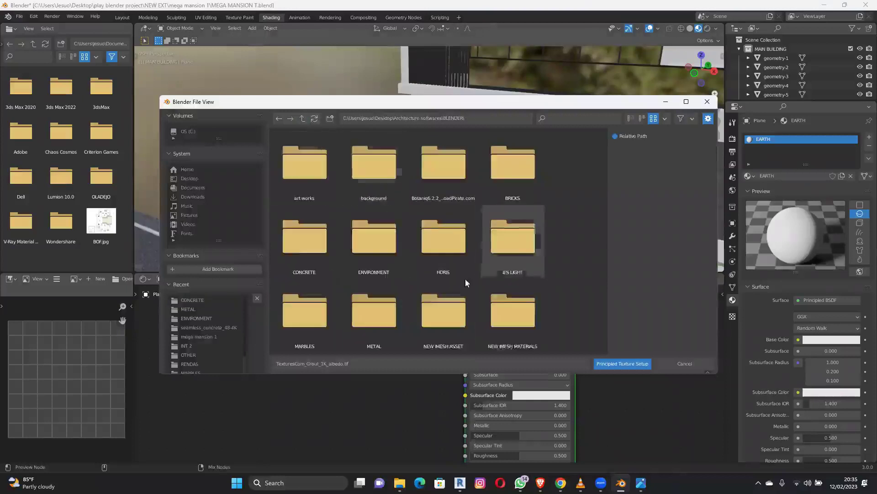
scroll(466, 283, down, 2)
double_click(365, 219)
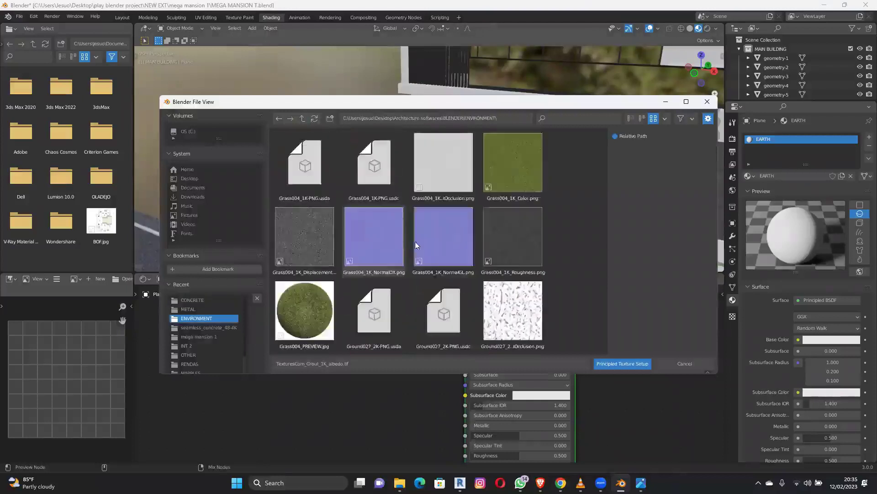
scroll(416, 246, down, 3)
click(513, 165)
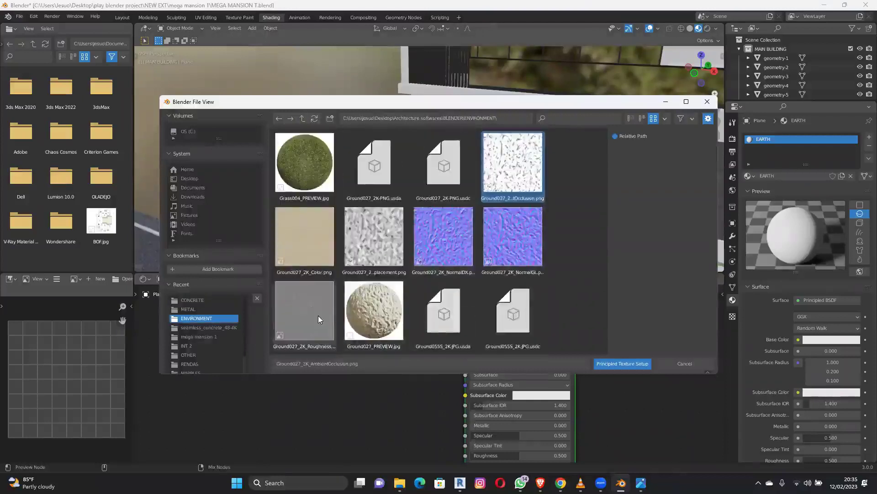
shift+click(319, 315)
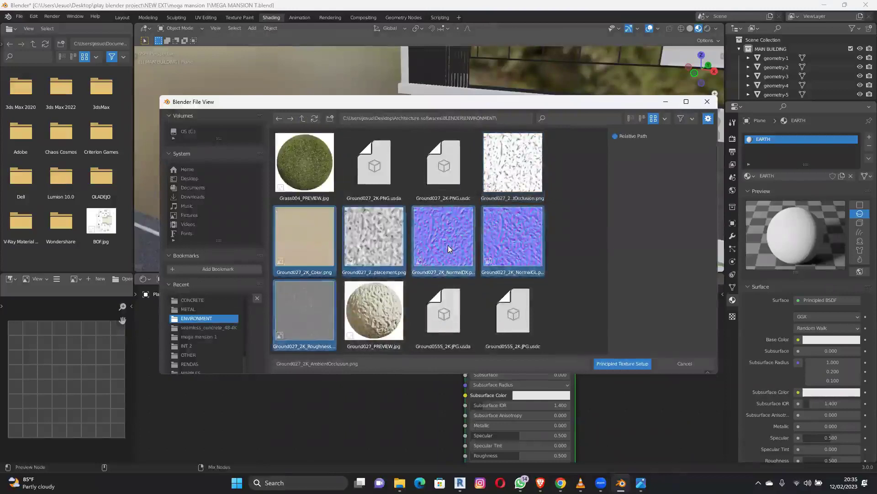
click(637, 363)
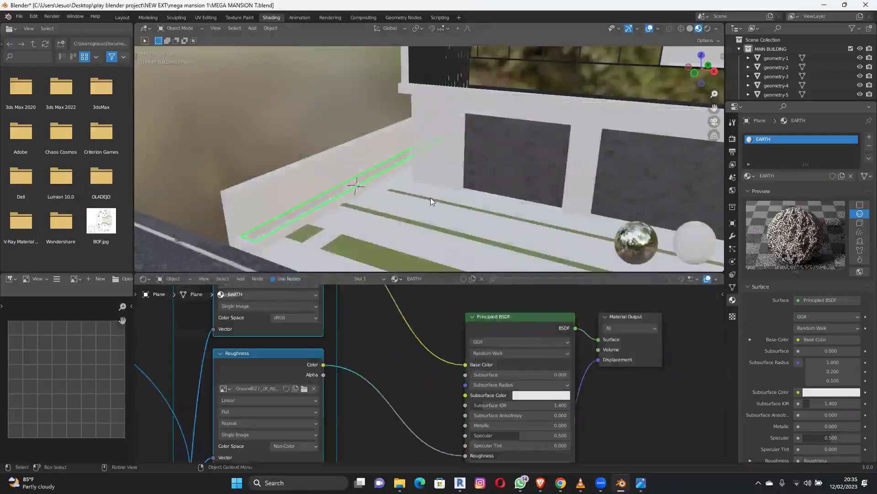
Unwrap the ledge plane with Smart UV Project using the default settings.
middle_drag(391, 220, 351, 157)
key(Tab)
key(u)
click(354, 185)
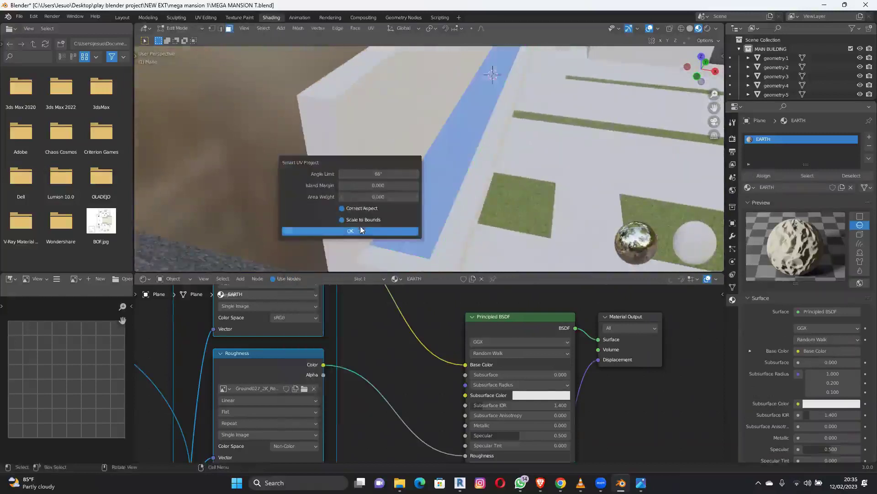
click(360, 226)
key(Tab)
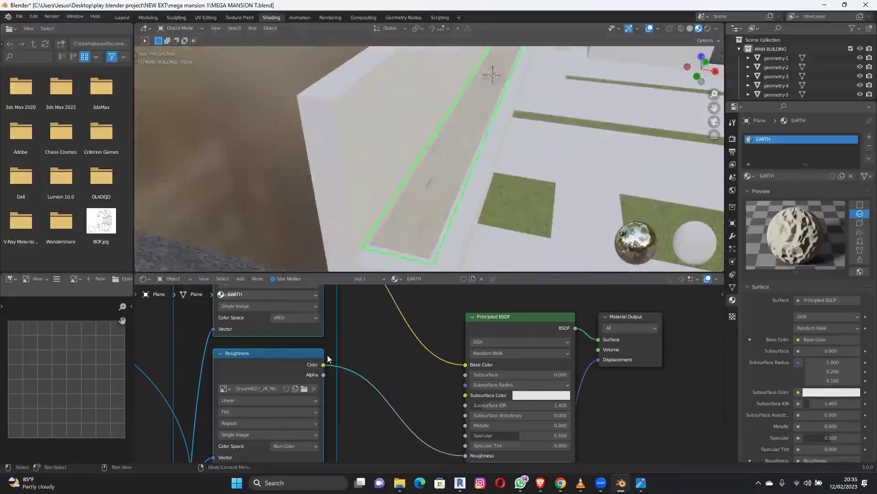
Set the EARTH material's Mapping scale Y to 5, after trying 4.
scroll(430, 342, down, 2)
middle_drag(430, 342, 540, 305)
middle_drag(202, 390, 321, 375)
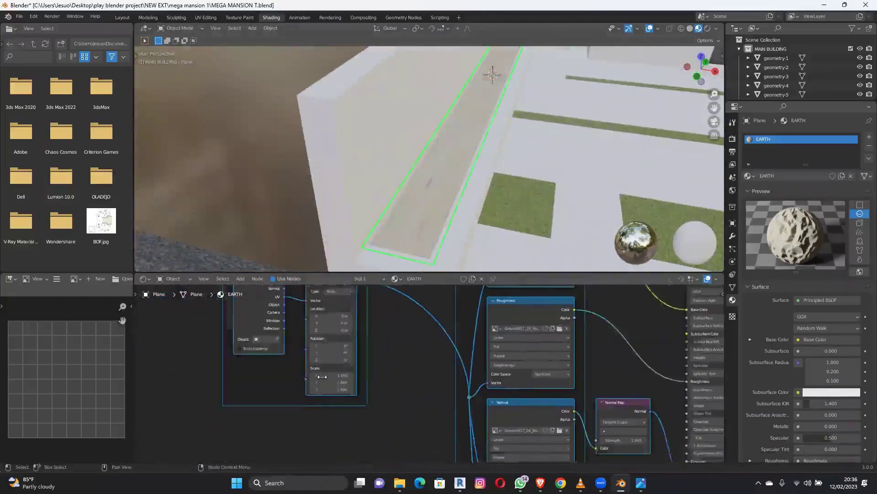
scroll(321, 375, up, 1)
click(322, 384)
text(4)
key(Return)
click(322, 384)
key(BackSpace)
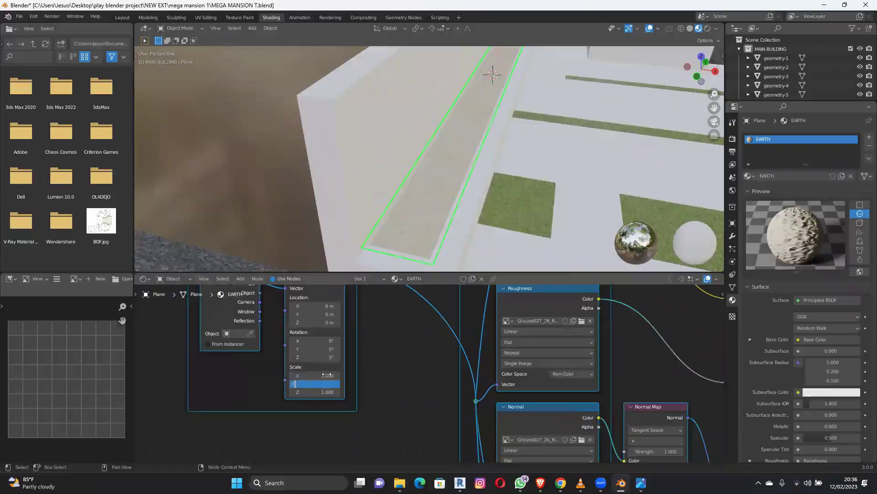
text(5)
key(Return)
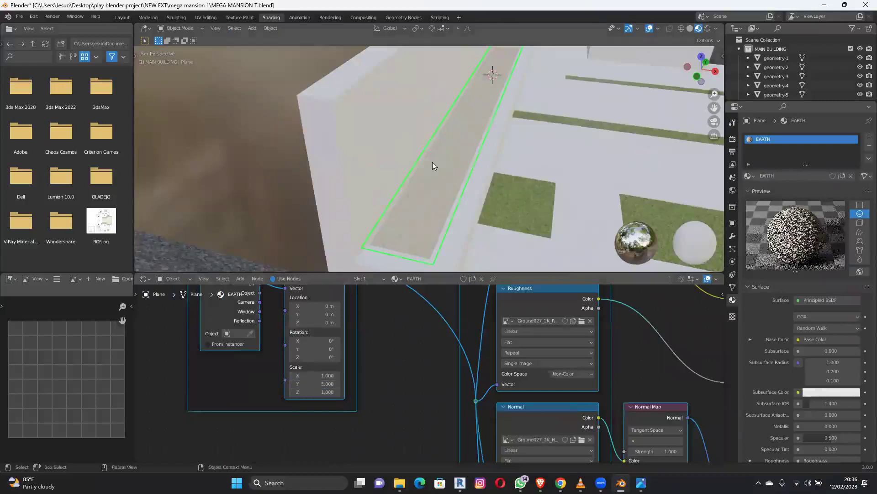
Raise the earth plane slightly along the Z axis above the planting ledge.
scroll(526, 172, up, 5)
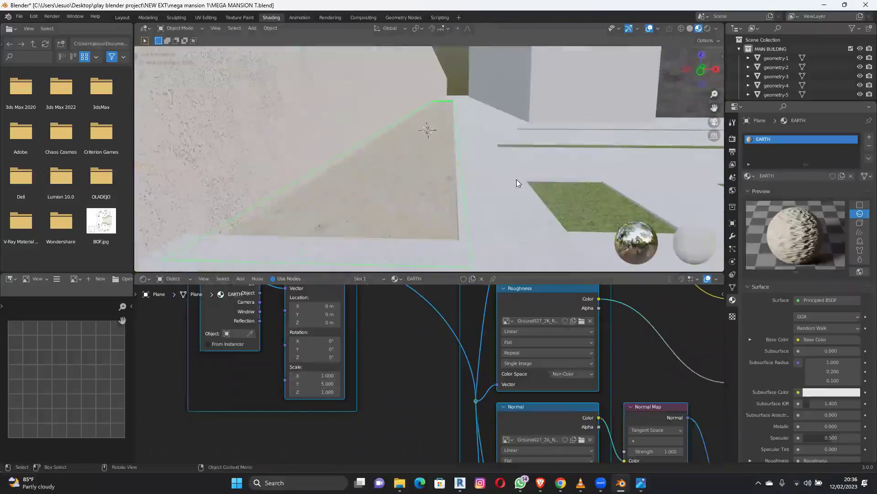
key(g)
key(z)
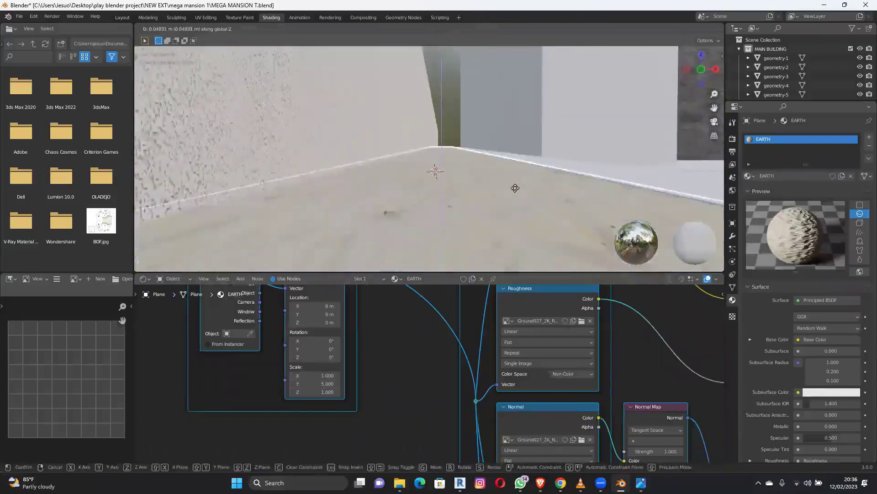
click(516, 187)
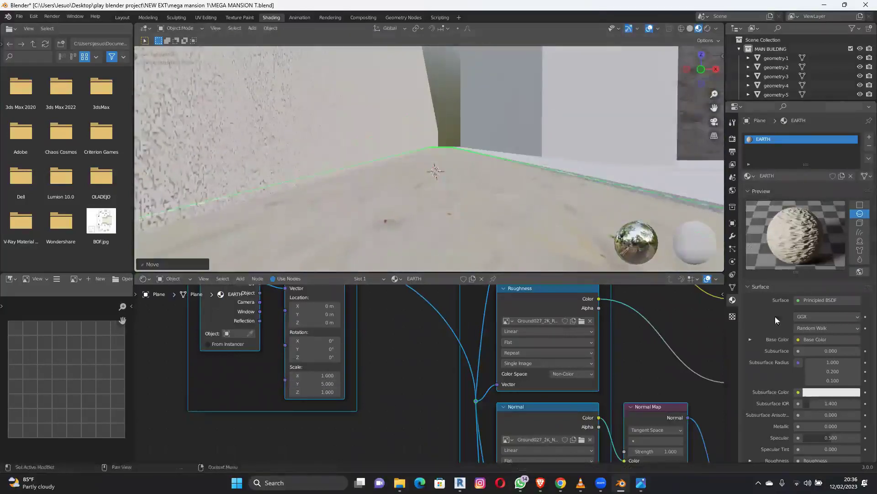
click(732, 235)
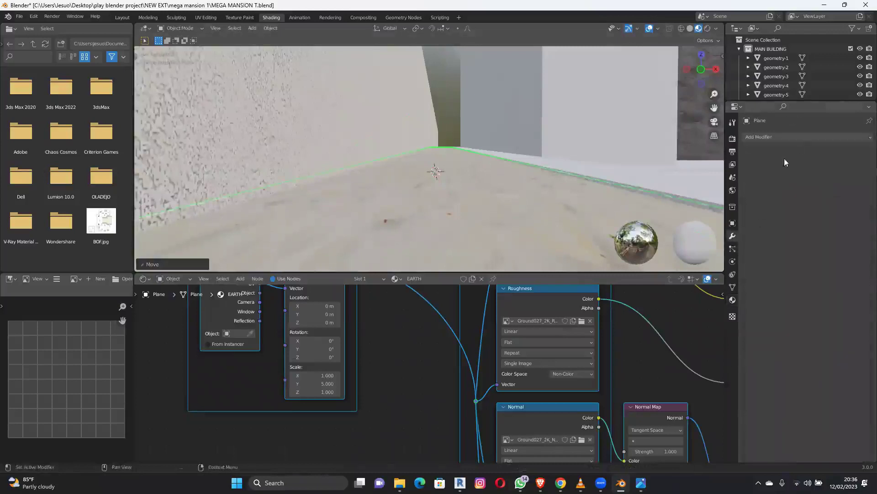
click(800, 140)
scroll(517, 192, down, 2)
middle_drag(517, 191, 558, 239)
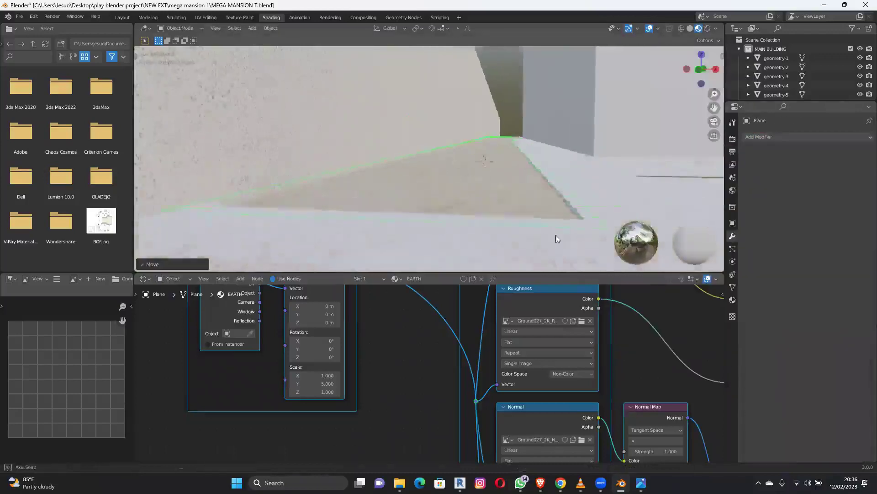
scroll(557, 239, up, 2)
click(732, 300)
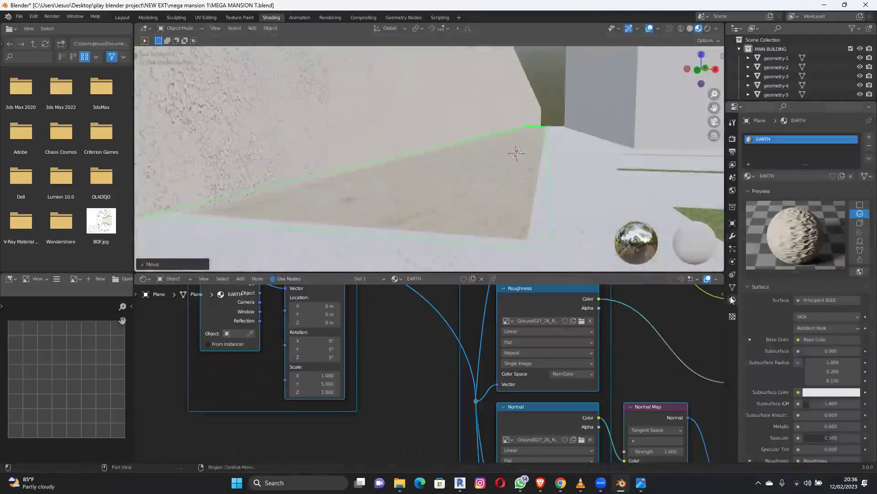
Copy the ledge plane's EARTH material and paste it into the Earth material of the roadside planting strips.
click(280, 157)
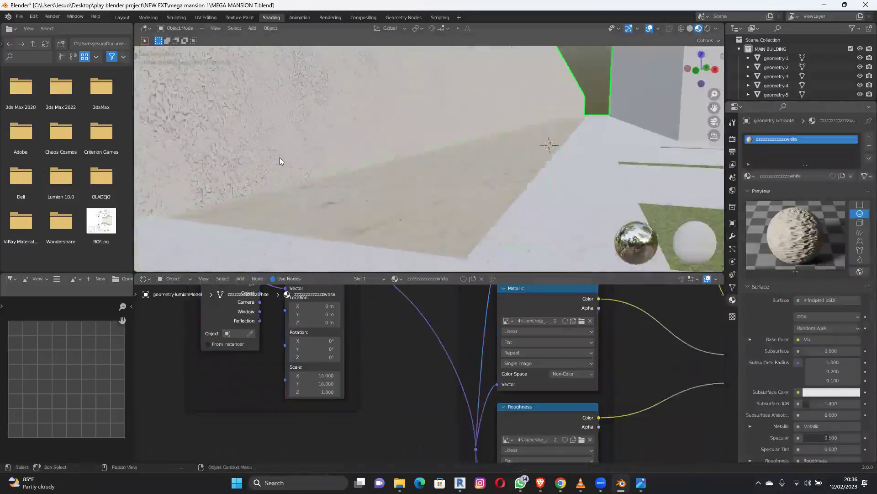
click(475, 190)
scroll(842, 168, down, 1)
scroll(476, 147, down, 3)
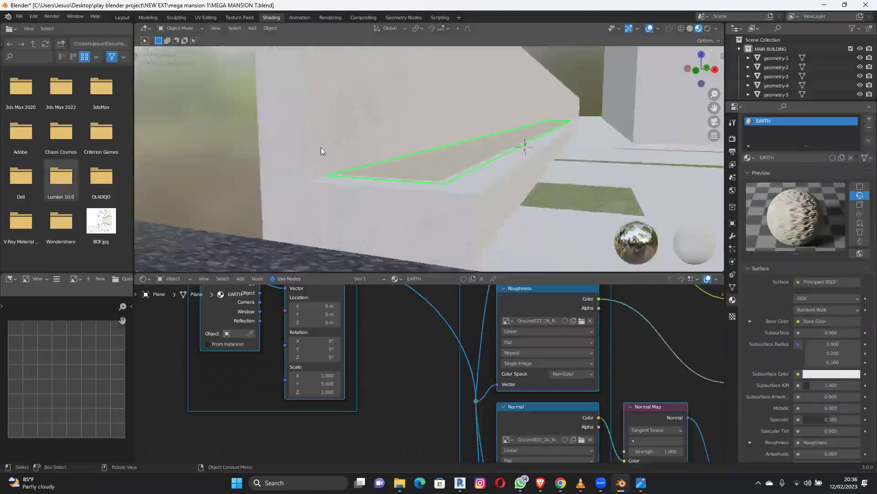
scroll(321, 147, down, 3)
shift+middle_drag(320, 147, 600, 190)
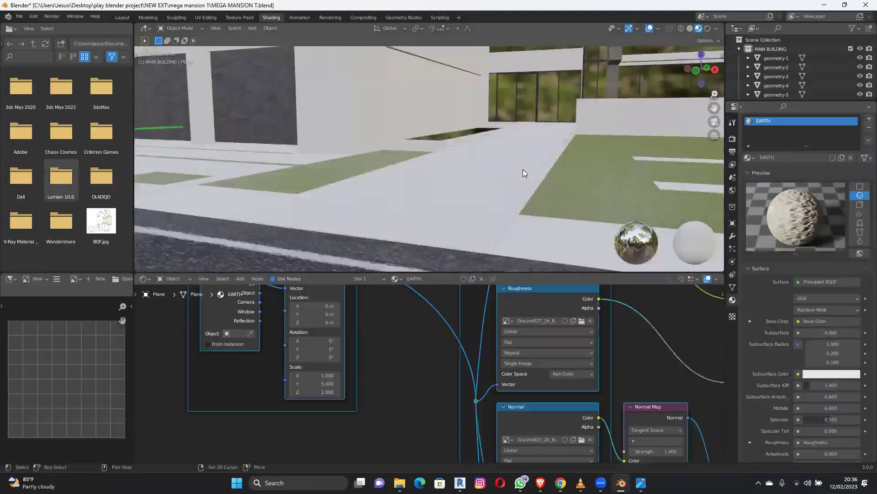
click(497, 157)
middle_drag(497, 157, 499, 183)
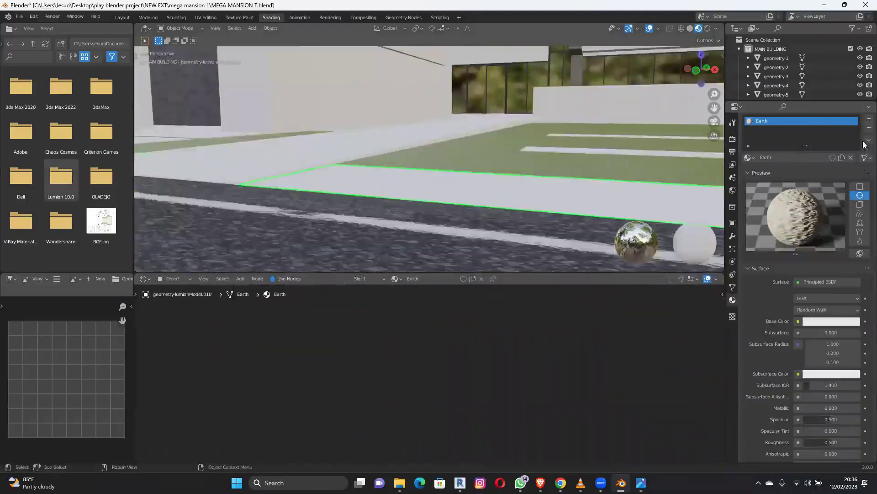
click(865, 140)
click(838, 165)
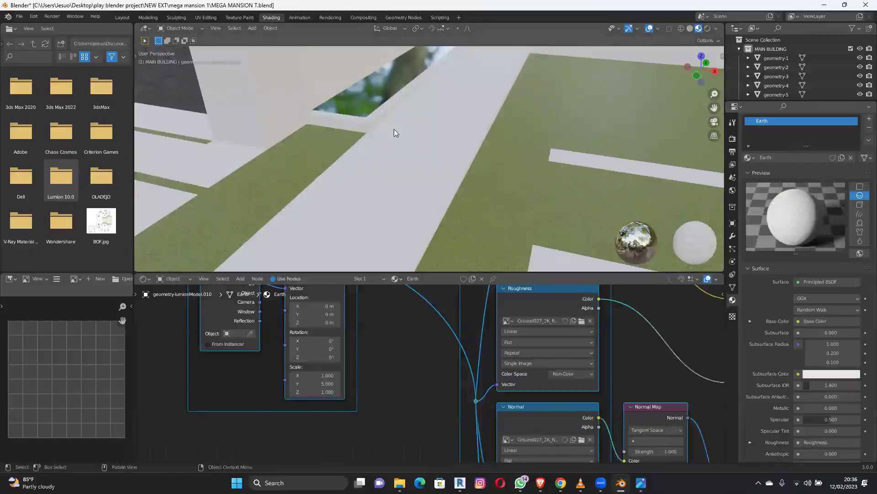
Unwrap the roadside planting strips with Smart UV Project using the default settings.
key(Tab)
middle_drag(394, 133, 371, 150)
key(u)
click(381, 218)
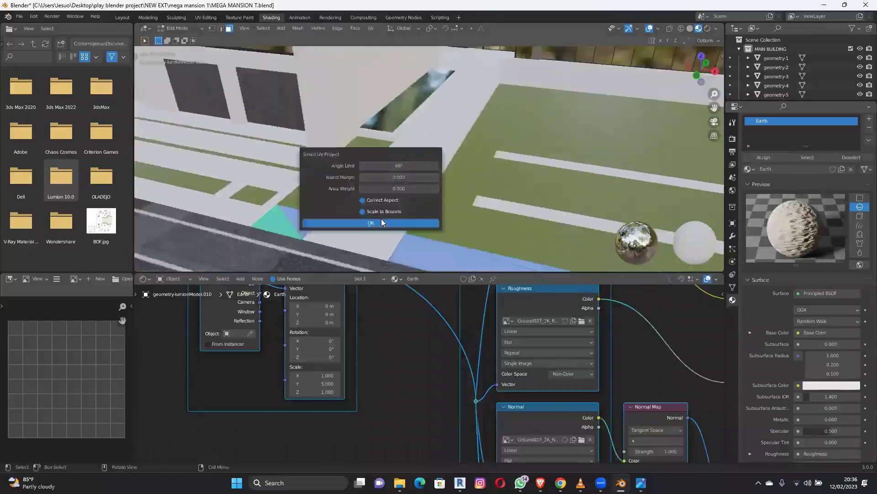
click(381, 219)
key(Tab)
middle_drag(401, 180, 416, 197)
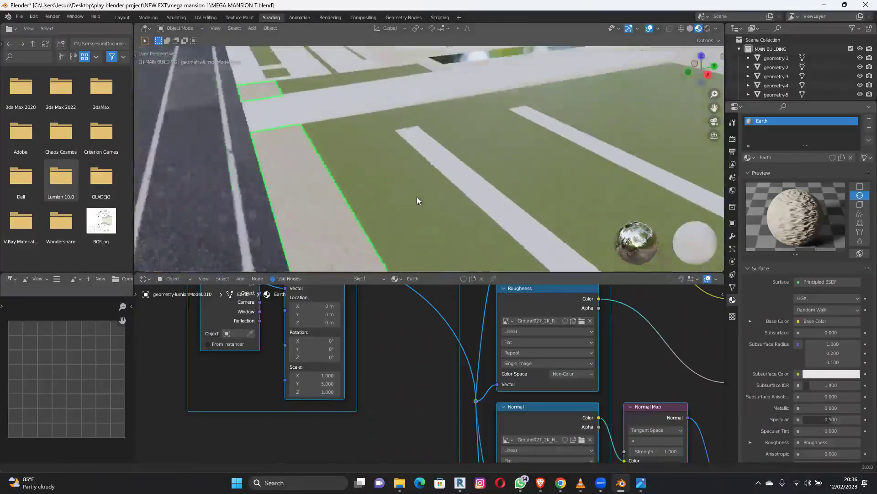
Check the garage and entrance walkway reference photos in the image viewer, then return to Blender.
middle_drag(475, 198, 640, 320)
click(641, 483)
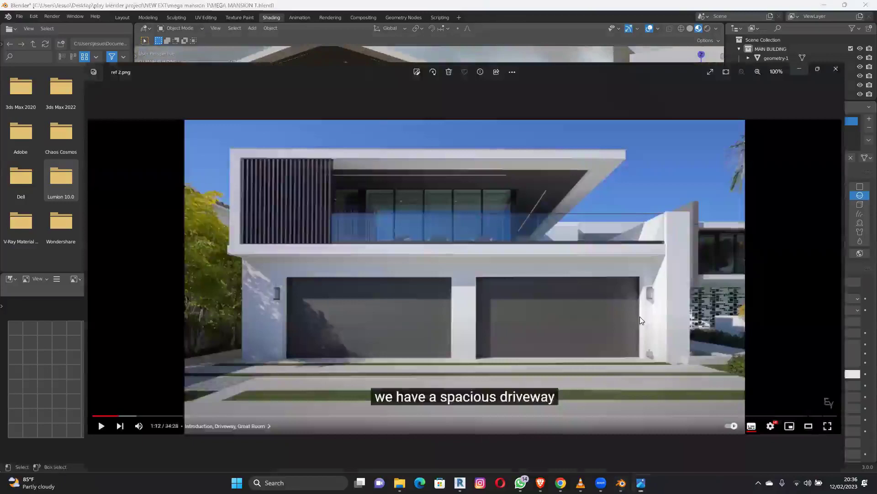
key(Right)
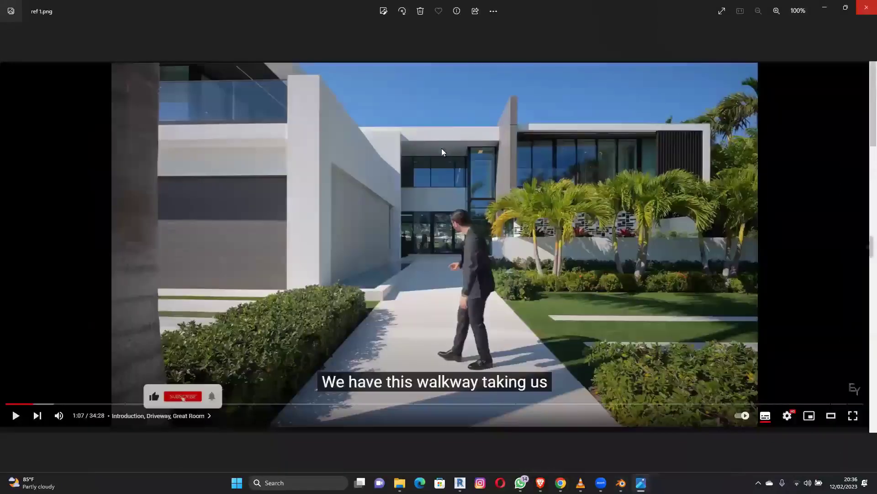
key(alt+Tab)
Unwrap the recessed Wood-Birch panel on the garage's side wall with Smart UV Project using the default settings.
click(479, 127)
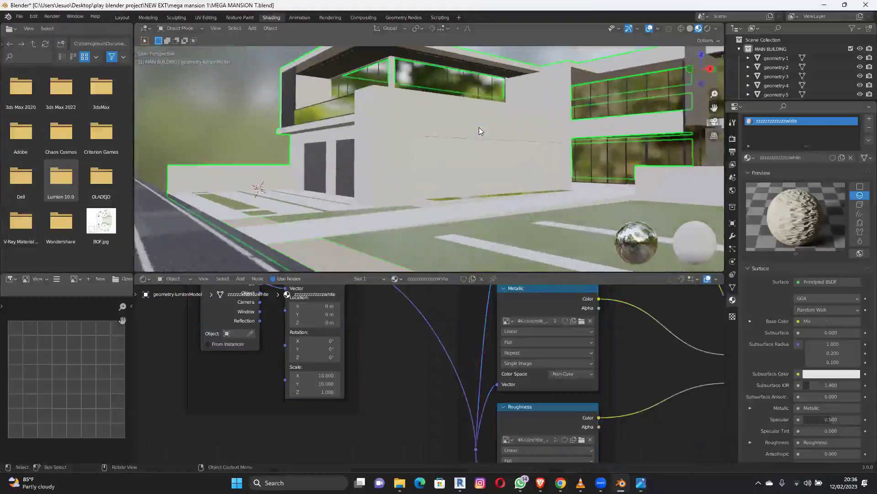
click(513, 162)
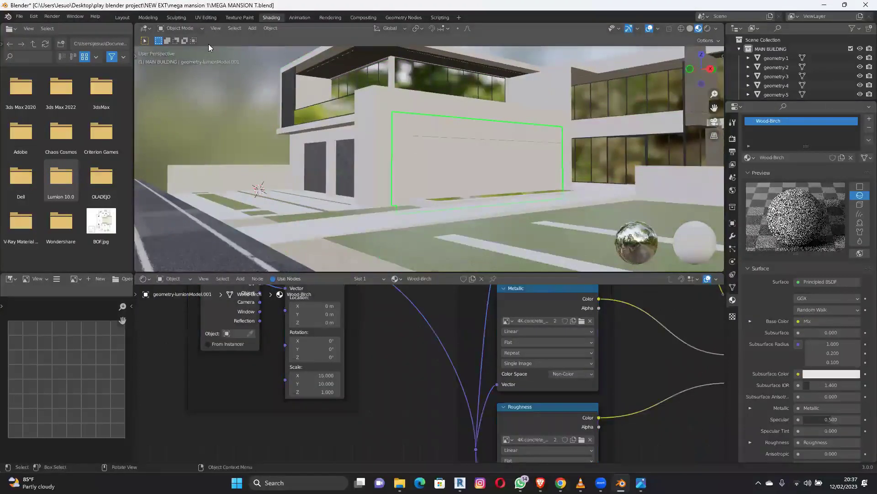
key(Tab)
key(u)
click(301, 166)
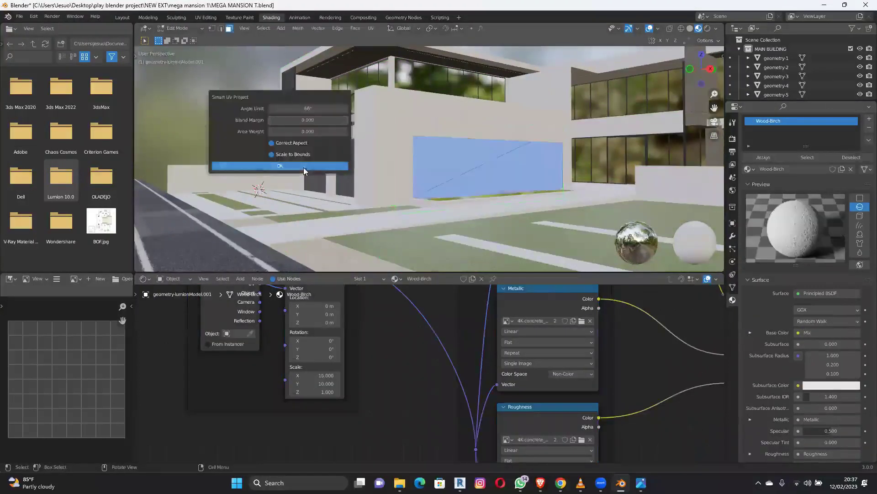
click(305, 167)
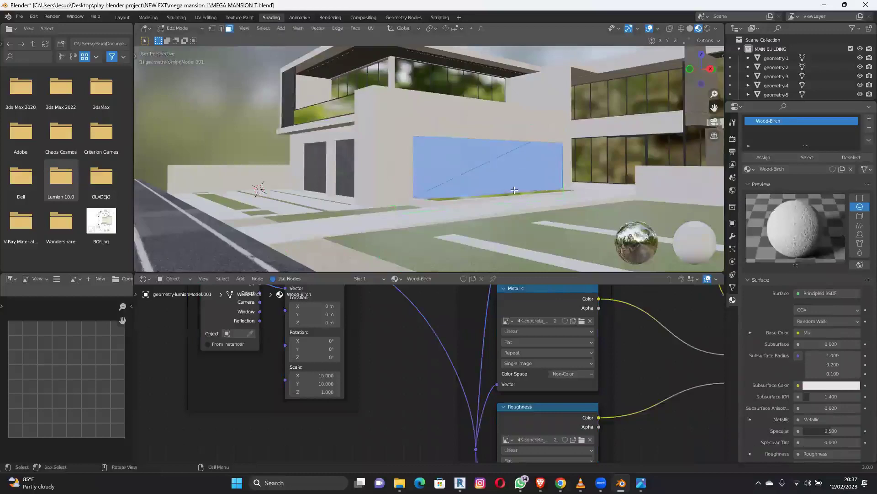
key(Tab)
In the Wood-Birch material's Mix node, tint Color2 a light warm off-white and set the factor to 0.283.
key(KP_Decimal)
middle_drag(334, 399, 326, 412)
scroll(542, 366, down, 2)
middle_drag(542, 366, 397, 404)
scroll(451, 387, up, 1)
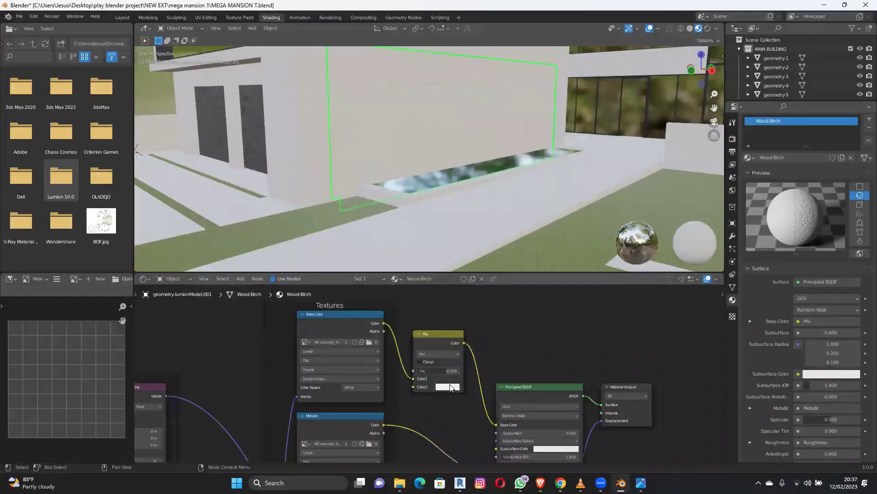
scroll(450, 387, up, 2)
click(455, 391)
click(477, 292)
drag(477, 292, 478, 288)
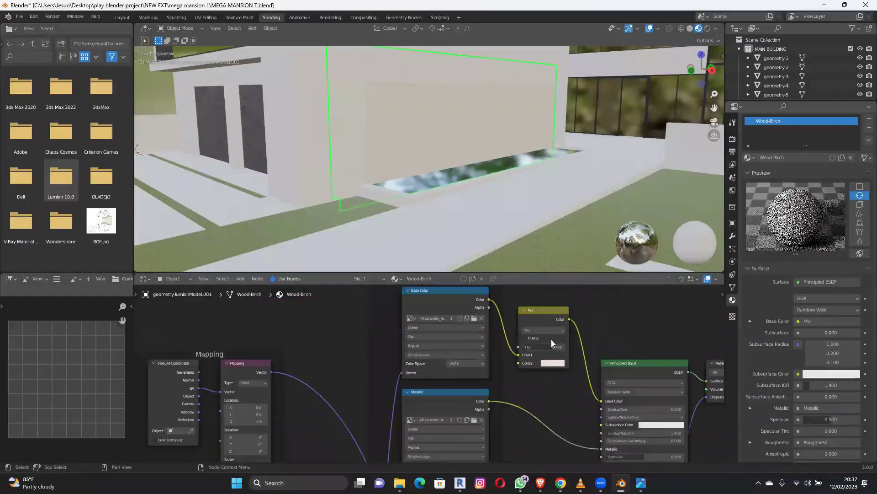
scroll(552, 343, up, 1)
drag(552, 343, 533, 341)
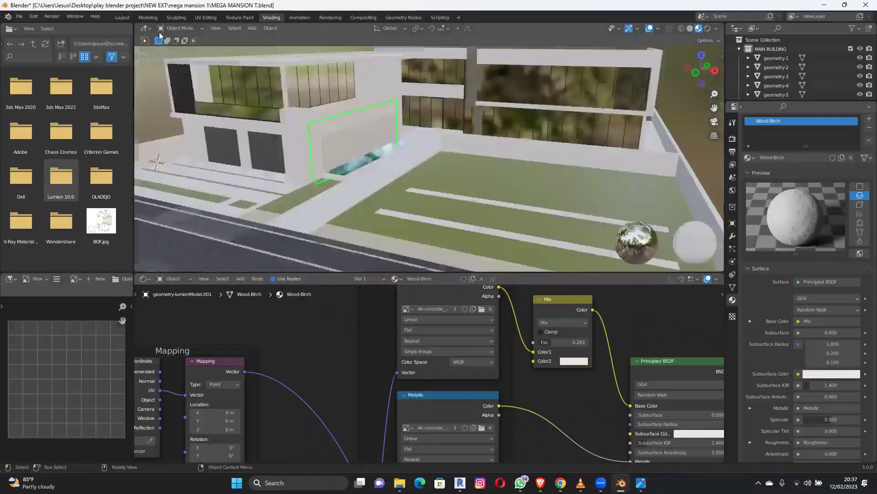
In the Layout workspace, switch to Solid shading and unhide the botaniq and Assets collections.
click(122, 17)
scroll(404, 247, down, 2)
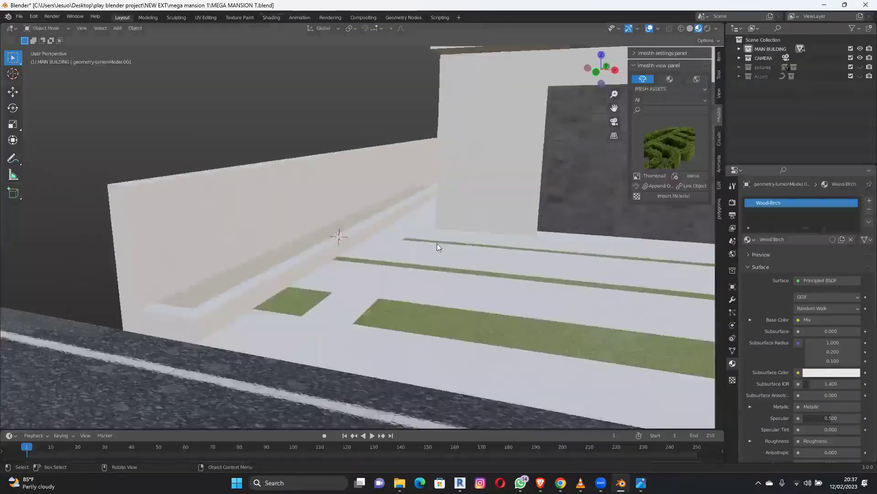
scroll(474, 248, down, 3)
key(z)
click(417, 247)
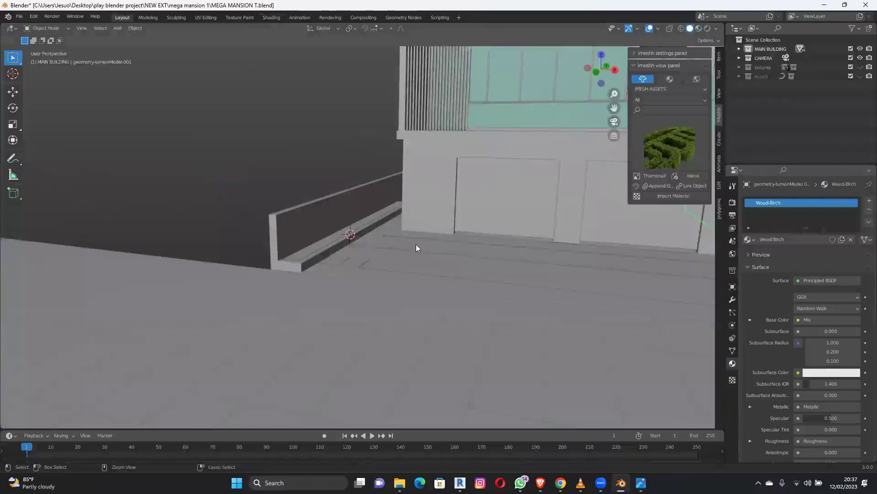
click(861, 67)
click(861, 75)
Select the camera in front of the mansion, look through it and switch the viewport to Rendered shading.
scroll(528, 221, down, 7)
scroll(411, 238, up, 1)
shift+middle_drag(470, 233, 509, 274)
middle_drag(354, 282, 208, 287)
scroll(209, 287, down, 3)
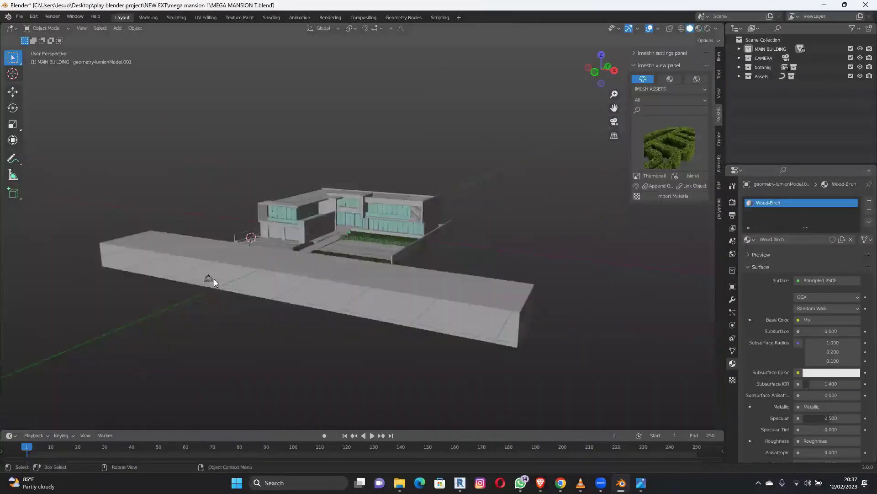
click(210, 279)
right_click(196, 284)
click(196, 285)
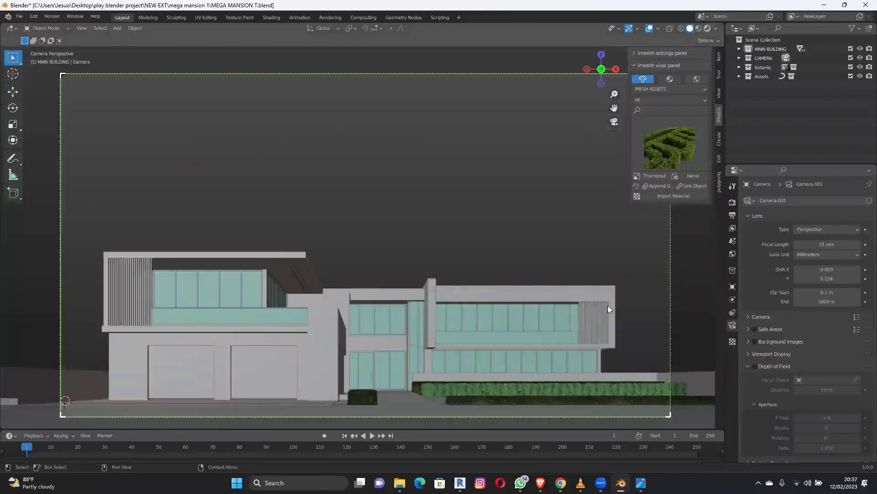
key(shift+z)
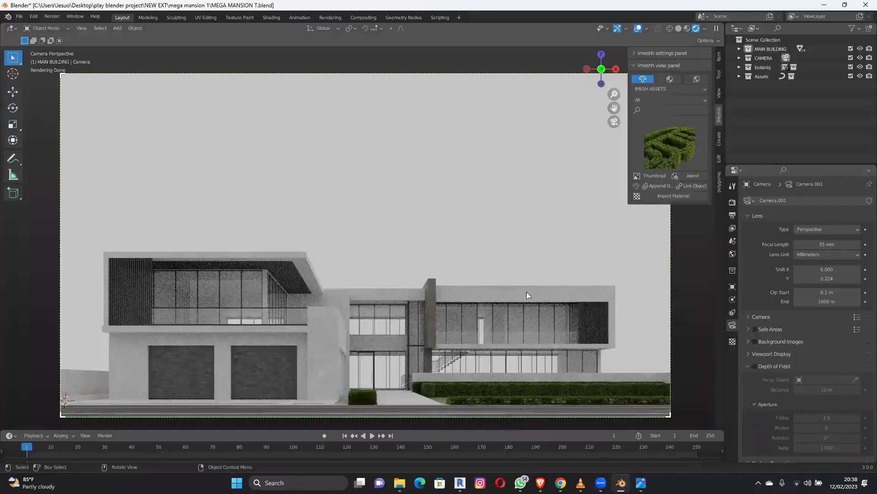
Give the windows' Glass Opaque material a pale blue tint in its Glass BSDF color.
scroll(527, 293, up, 2)
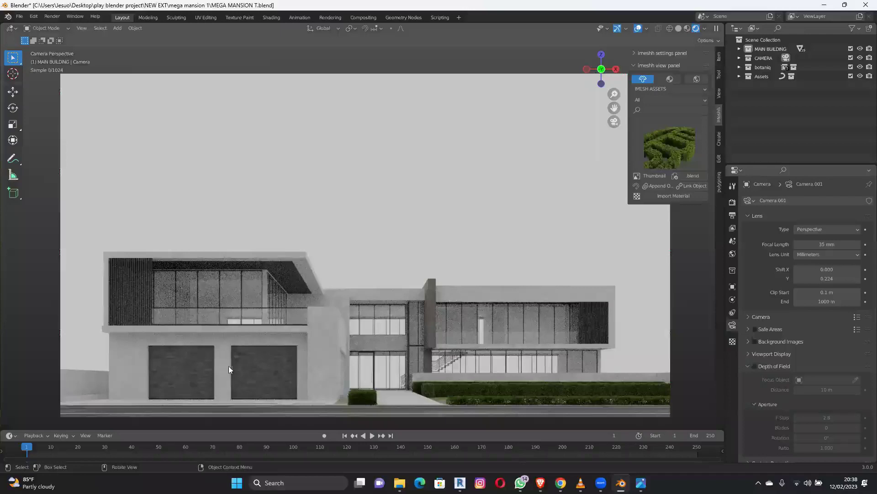
scroll(203, 361, up, 3)
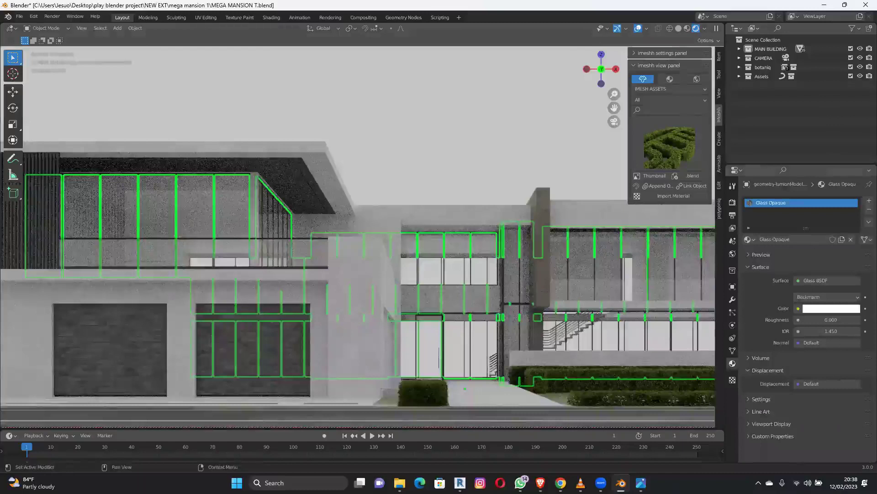
click(832, 308)
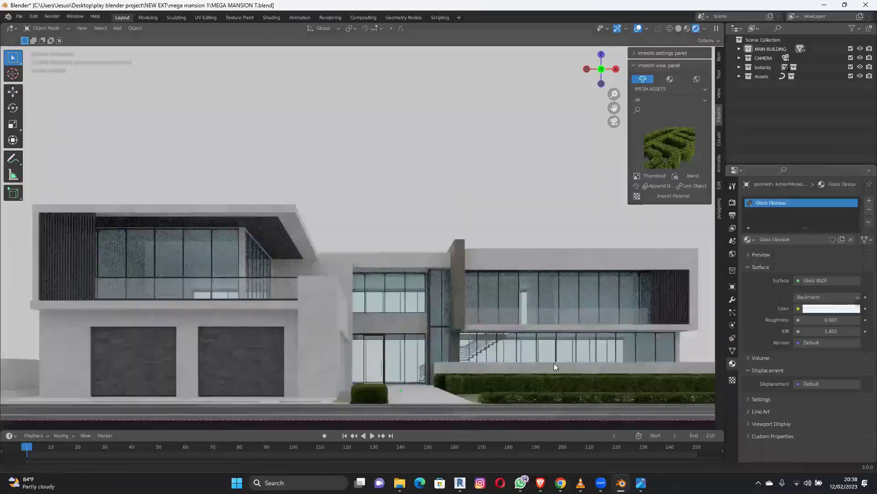
scroll(538, 371, down, 1)
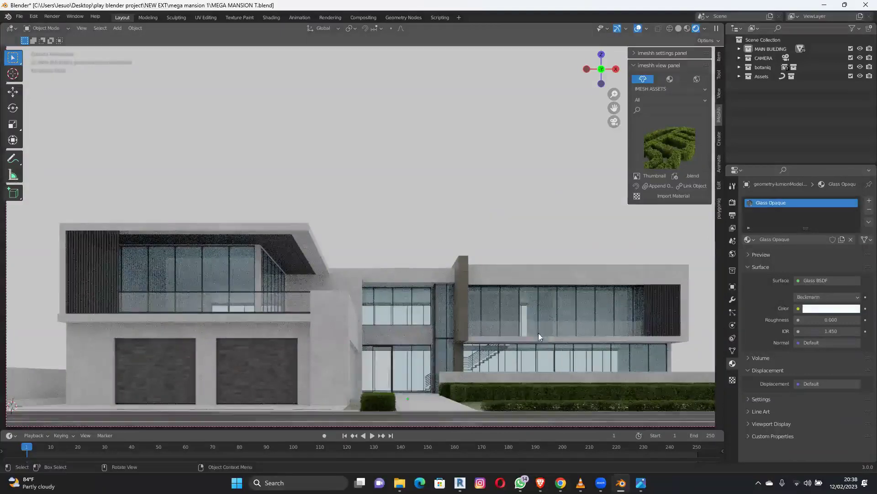
Return to Solid shading and append the palm tree and plants asset from the imeshh mesh library.
key(z)
click(592, 292)
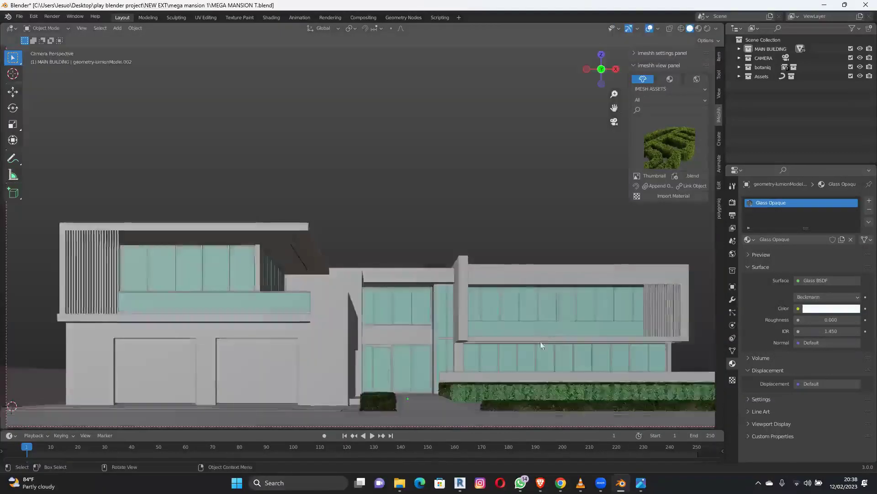
middle_drag(493, 360, 491, 314)
middle_drag(425, 324, 680, 147)
click(680, 146)
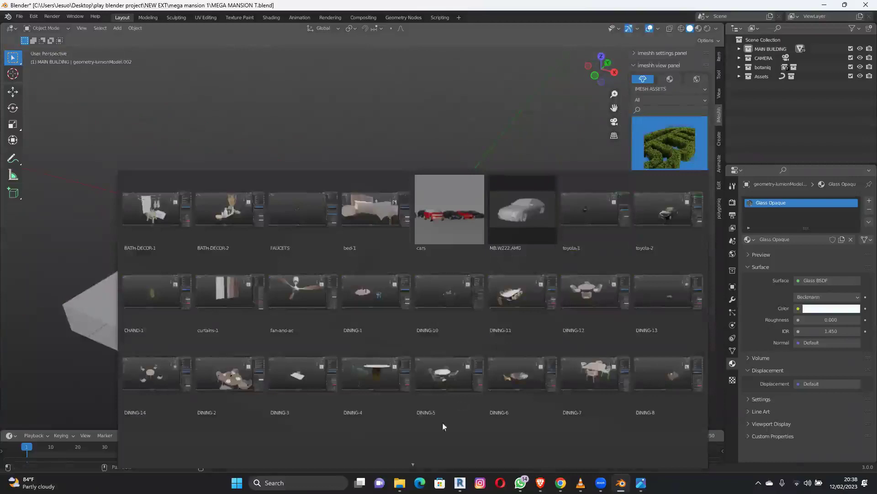
scroll(418, 465, down, 3)
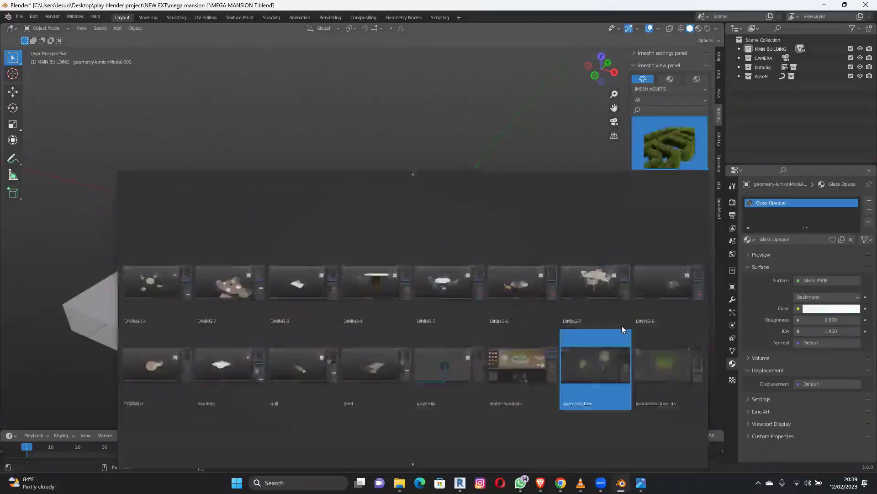
click(623, 330)
click(649, 185)
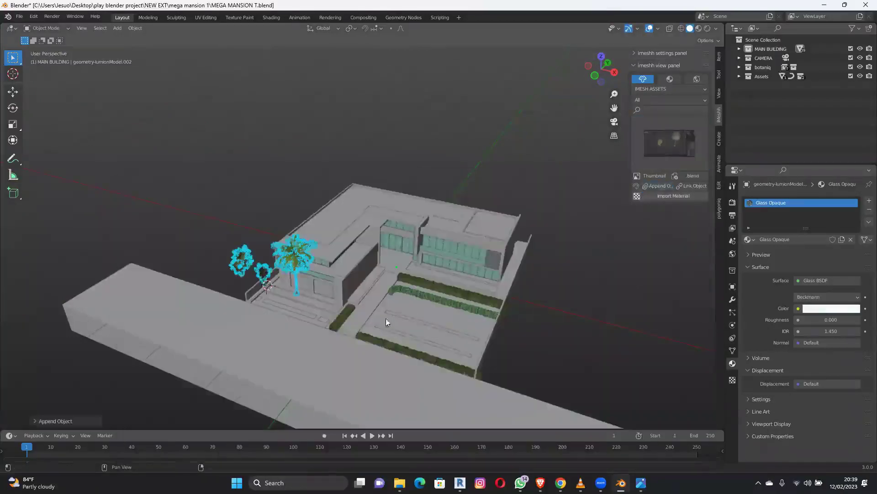
Move the tall palm tree about 8.4 m along X and 4 m along Y to the front end of the hedge strip beside the walkway.
shift+middle_drag(372, 290, 386, 257)
scroll(349, 214, up, 2)
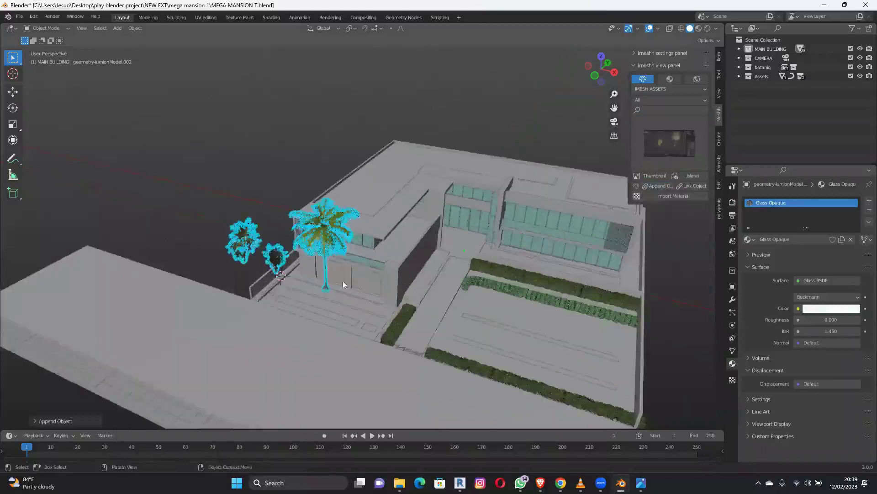
middle_drag(325, 302, 348, 296)
click(347, 296)
scroll(446, 316, up, 4)
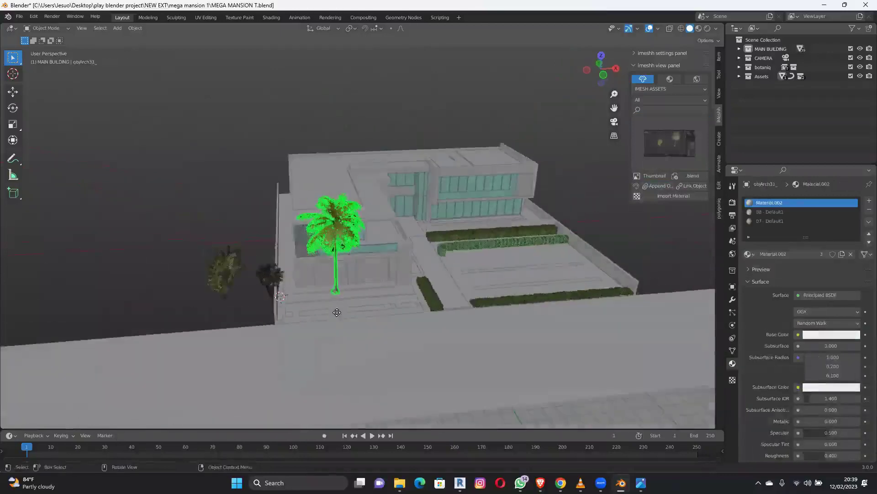
key(g)
key(x)
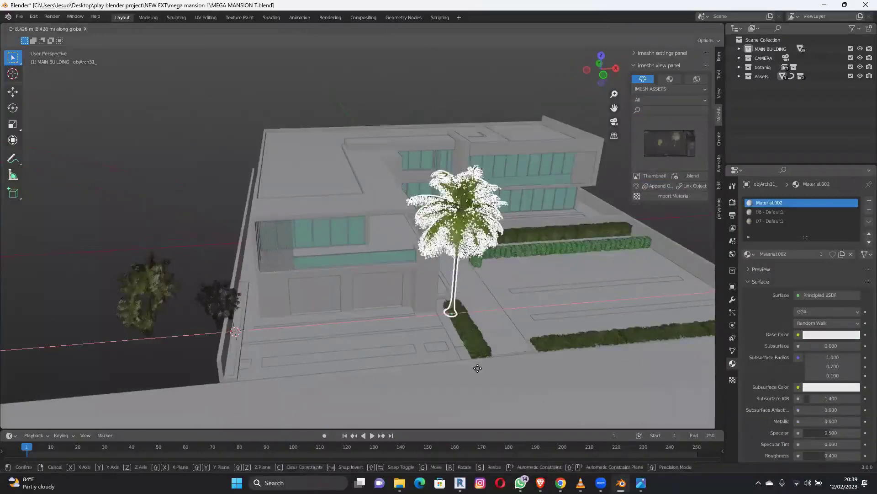
key(y)
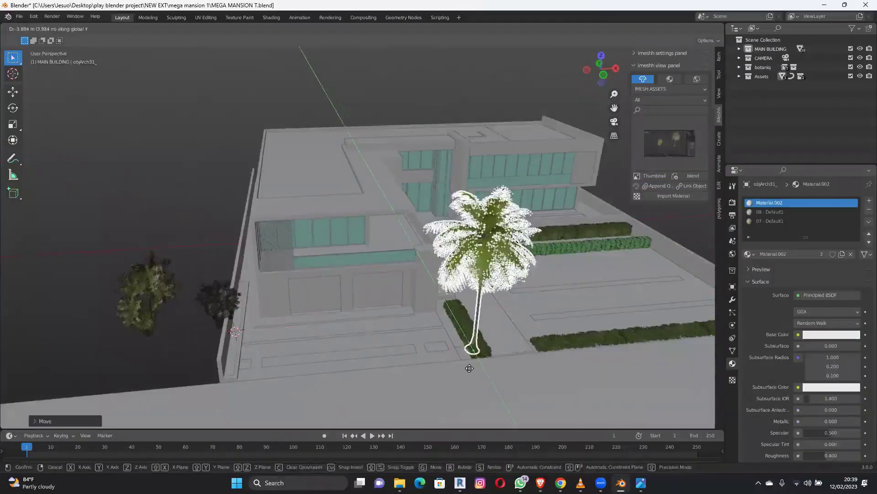
key(x)
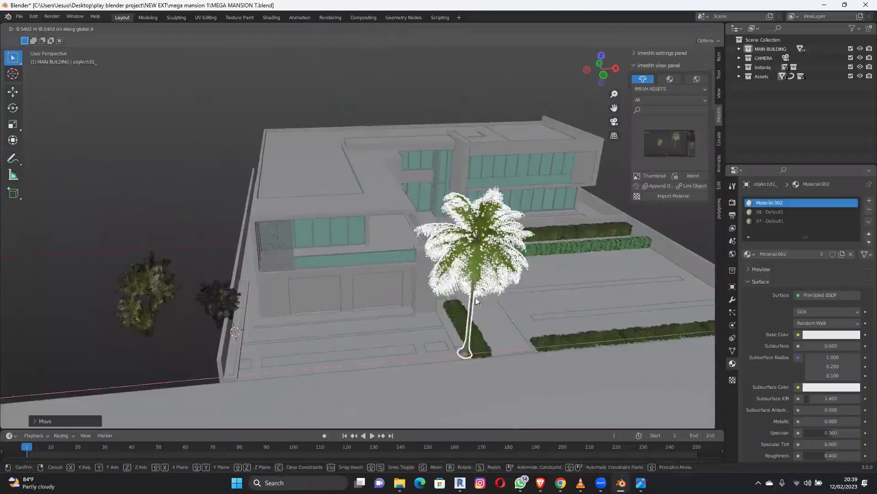
right_click(451, 272)
In the Shading workspace, inspect the front yard and garage side in material preview and save the file.
scroll(421, 260, up, 5)
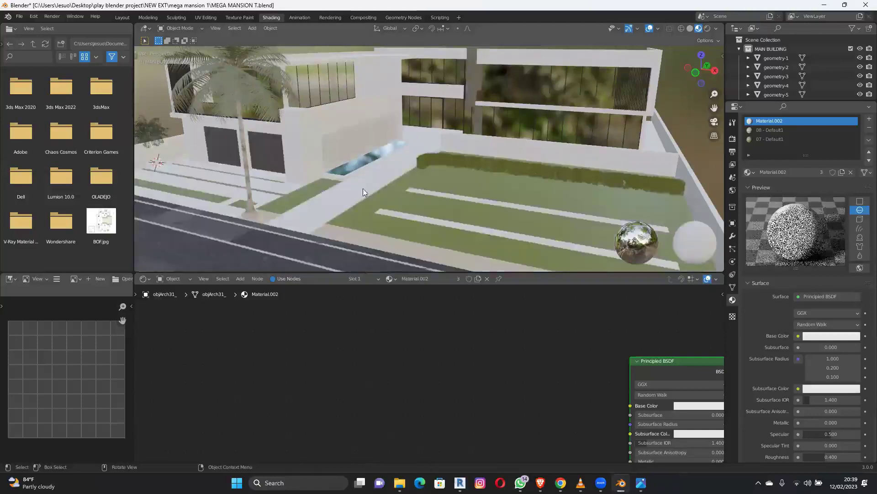
middle_drag(408, 204, 343, 108)
key(ctrl+s)
middle_drag(389, 166, 561, 194)
mouse_move(430, 183)
middle_down()
mouse_move(468, 193)
mouse_move(430, 190)
mouse_move(441, 192)
middle_up()
scroll(490, 191, up, 5)
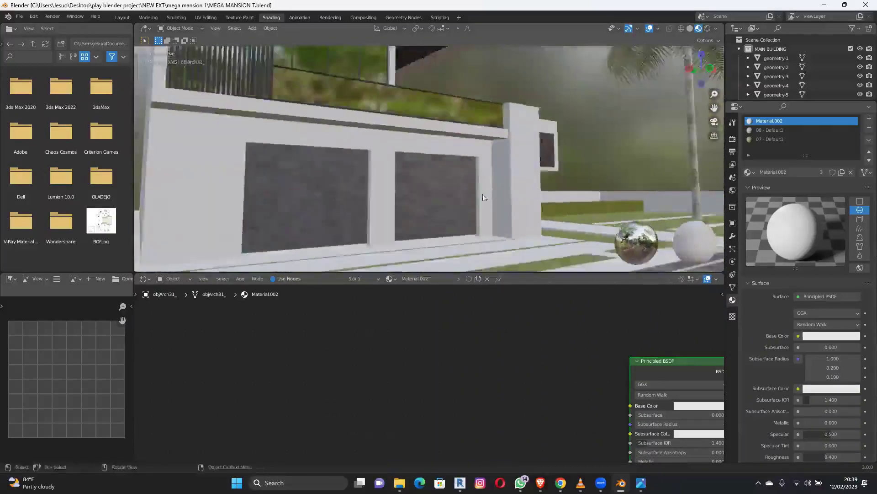
scroll(475, 199, down, 5)
middle_drag(456, 201, 280, 175)
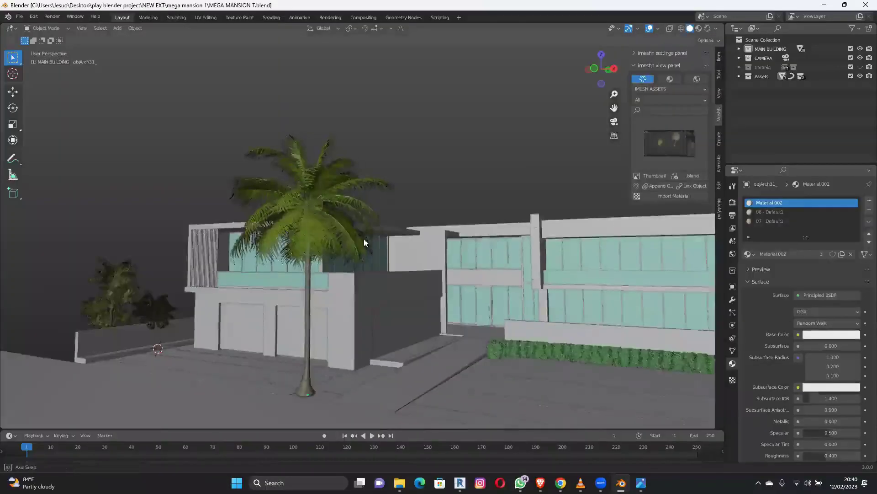
In the Layout workspace, move the multi-stem palm cluster along Y to the street end of the side-wall planter beside the garage driveway.
mouse_move(363, 239)
middle_down()
mouse_move(240, 247)
mouse_move(247, 221)
mouse_move(225, 186)
mouse_move(269, 215)
mouse_move(312, 221)
middle_up()
click(225, 208)
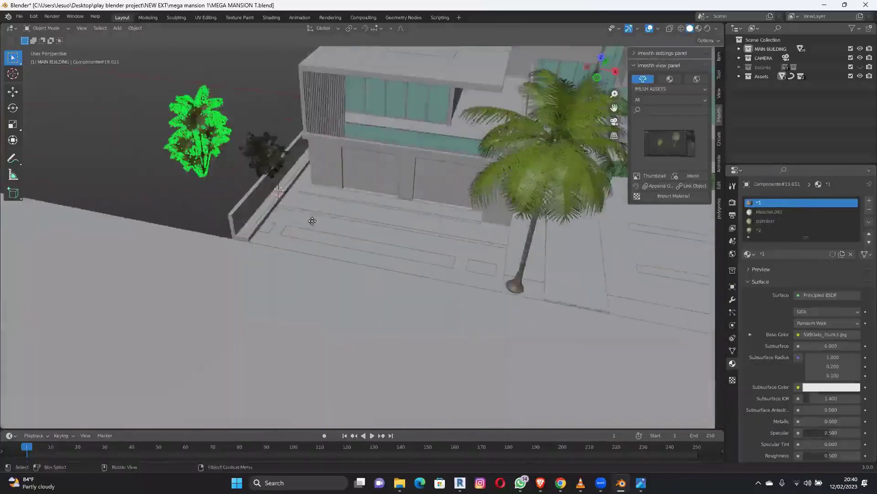
scroll(314, 221, up, 1)
key(g)
key(y)
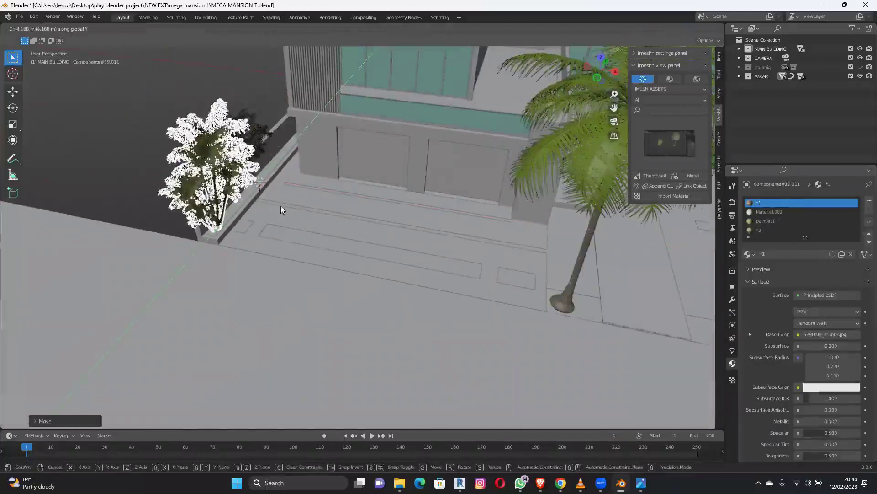
click(283, 200)
middle_drag(283, 200, 283, 164)
scroll(263, 194, up, 2)
middle_drag(260, 196, 281, 197)
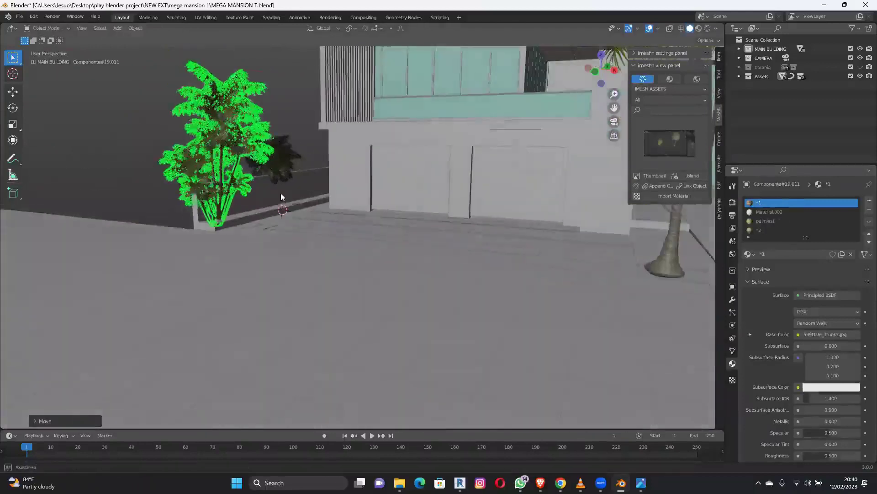
Shift the multi-stem palm cluster about 0.16 m along X so it sits inside the planter.
click(280, 197)
middle_drag(349, 221, 275, 180)
scroll(305, 219, up, 2)
scroll(305, 215, down, 3)
scroll(275, 179, up, 3)
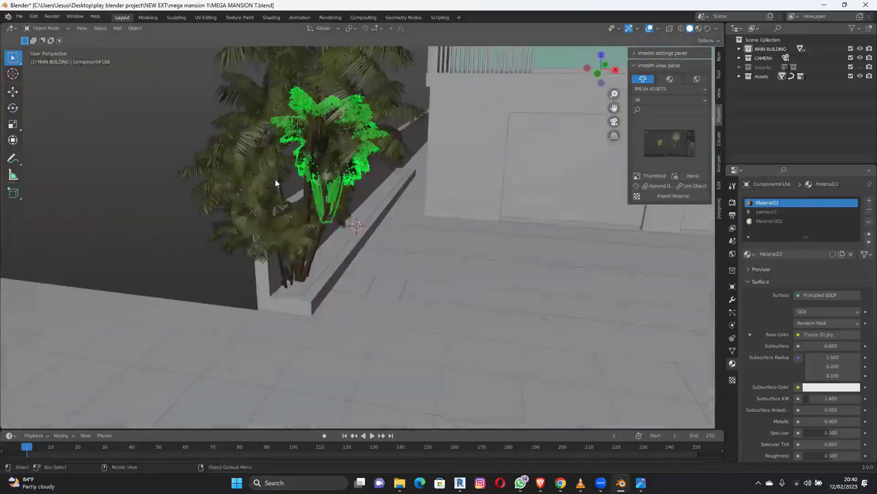
click(276, 179)
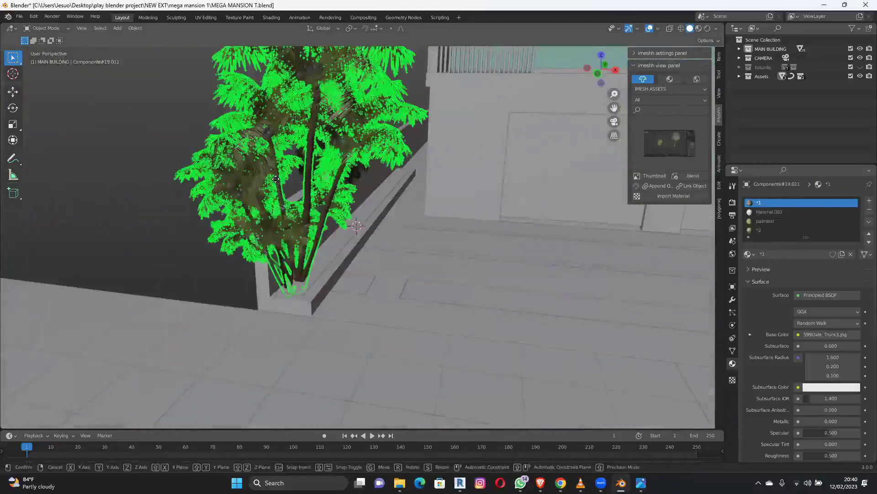
key(g)
key(x)
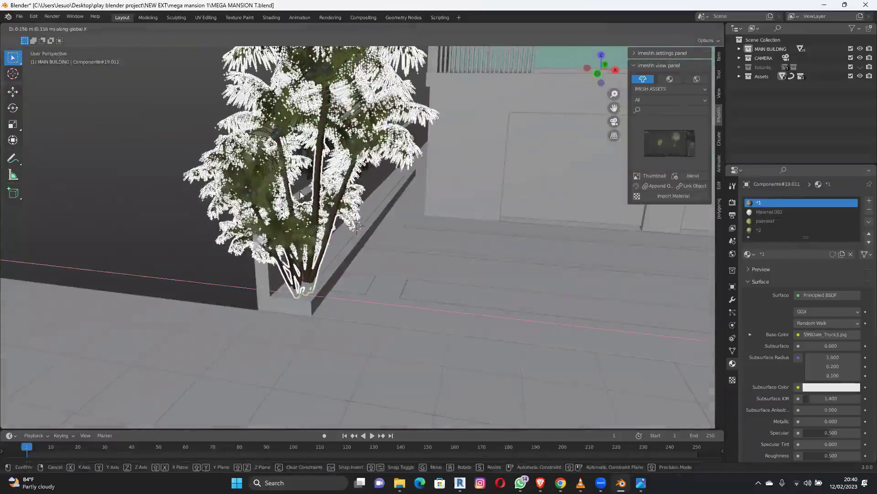
click(357, 227)
middle_drag(357, 227, 359, 238)
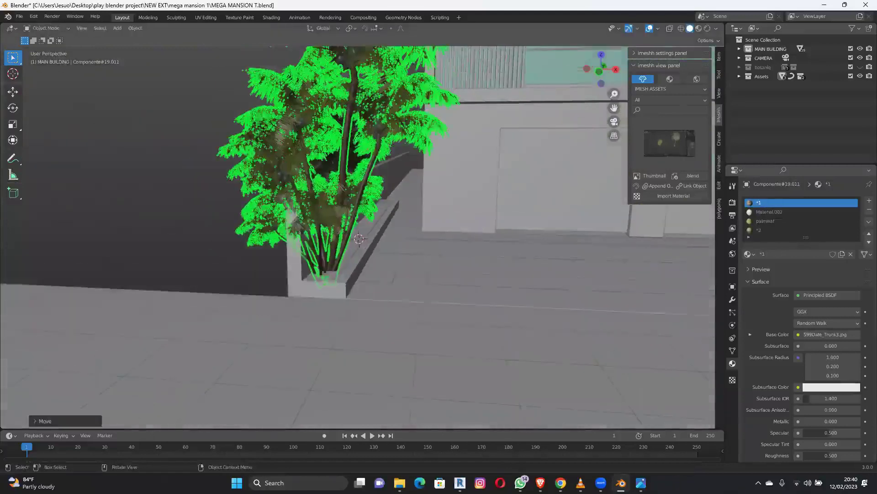
Rotate the palm cluster about 191 degrees around Z and shift it about 0.19 m along X within the planter.
key(r)
key(z)
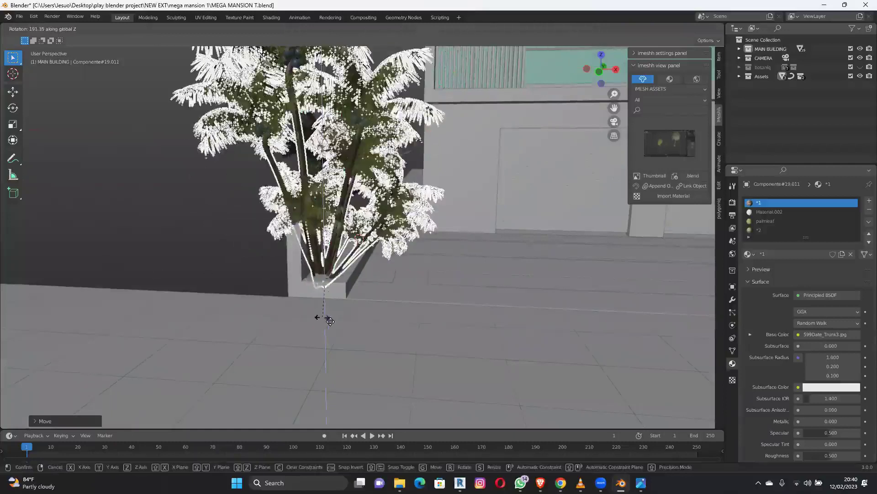
click(322, 297)
key(g)
key(x)
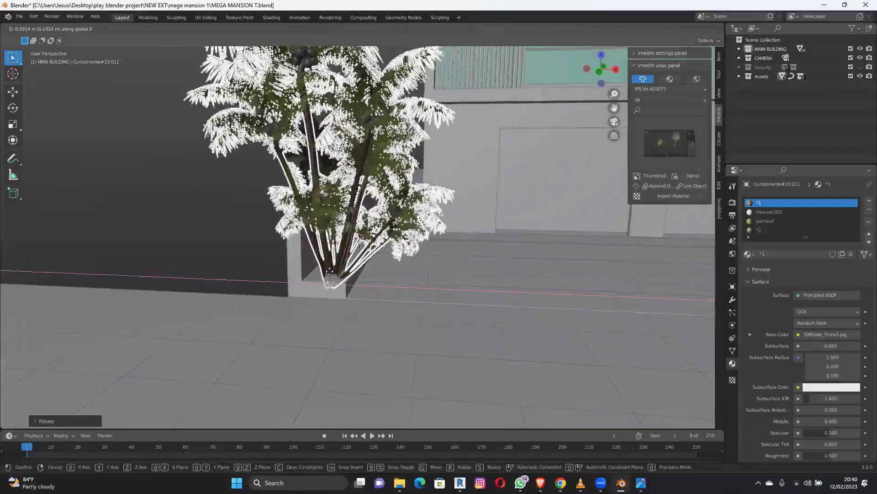
click(333, 243)
key(KP_Decimal)
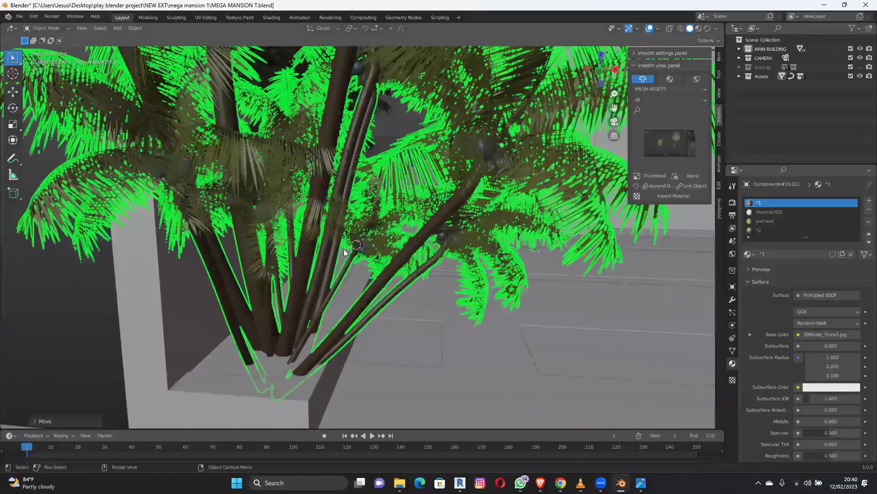
scroll(278, 252, down, 4)
middle_drag(302, 254, 384, 267)
Move the small dark palm plant onto the planter behind the large cluster and adjust its height along Z.
click(444, 250)
mouse_move(444, 250)
middle_down()
mouse_move(434, 234)
mouse_move(439, 218)
mouse_move(439, 237)
middle_up()
scroll(437, 237, down, 4)
scroll(438, 224, up, 1)
click(372, 197)
middle_drag(385, 278, 434, 273)
key(g)
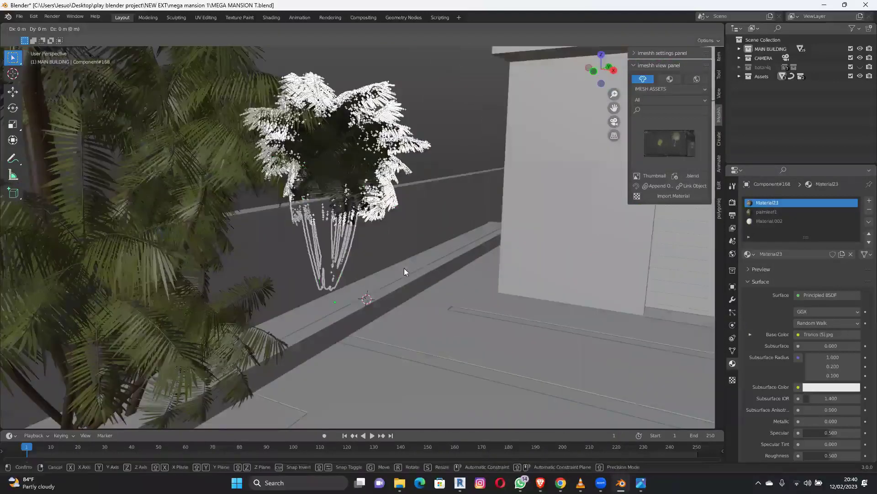
key(z)
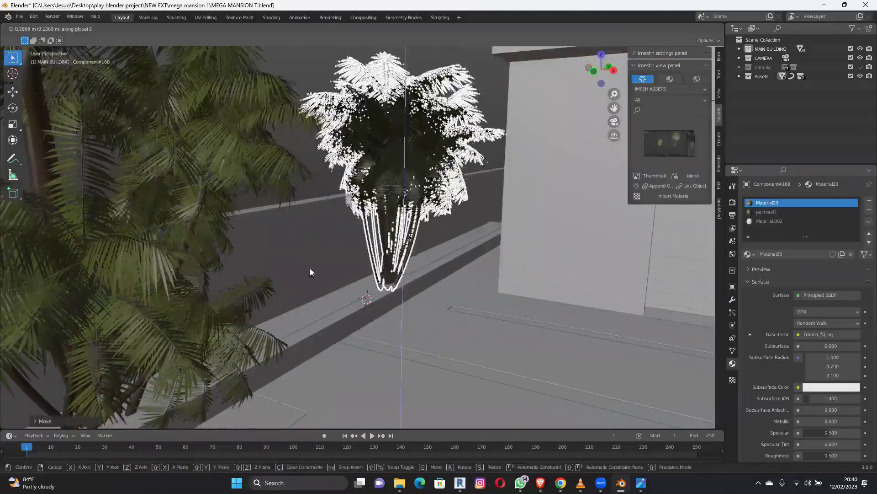
click(310, 272)
middle_drag(423, 296, 369, 252)
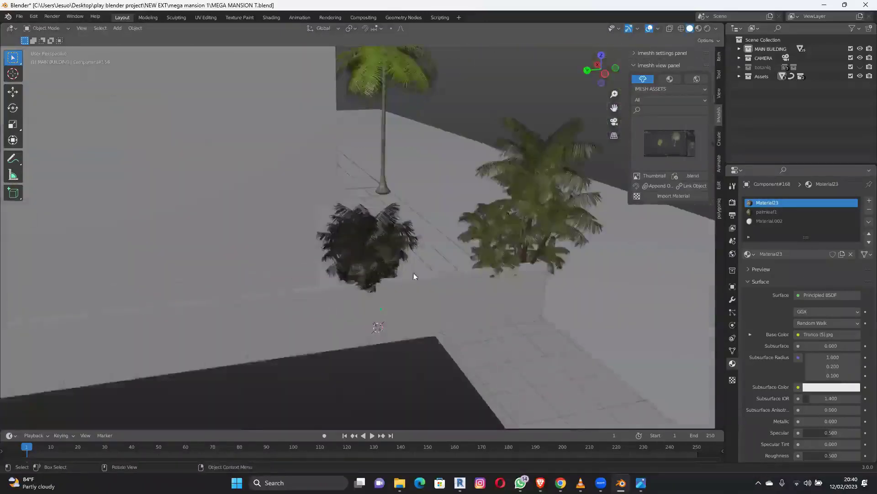
Resize the small palm plant uniformly to suit the side-wall planter.
mouse_move(413, 275)
middle_down()
mouse_move(394, 285)
mouse_move(402, 274)
middle_up()
scroll(394, 285, up, 3)
key(s)
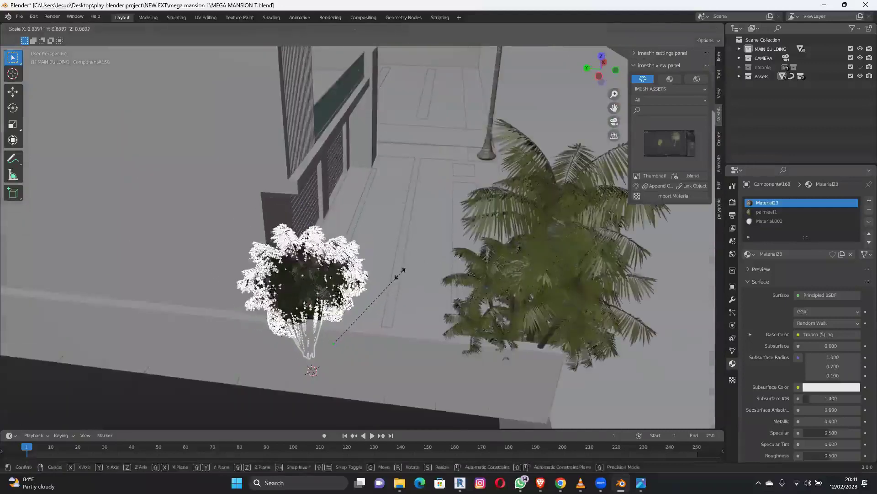
click(411, 243)
middle_drag(412, 243, 433, 248)
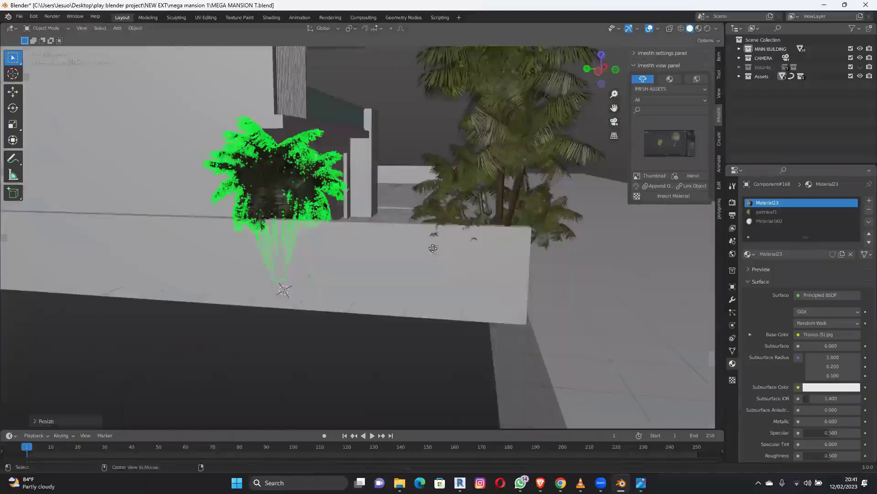
Make a linked duplicate of the small palm along Y toward the street, scale it down and adjust its Y position.
key(shift+d)
key(y)
click(488, 254)
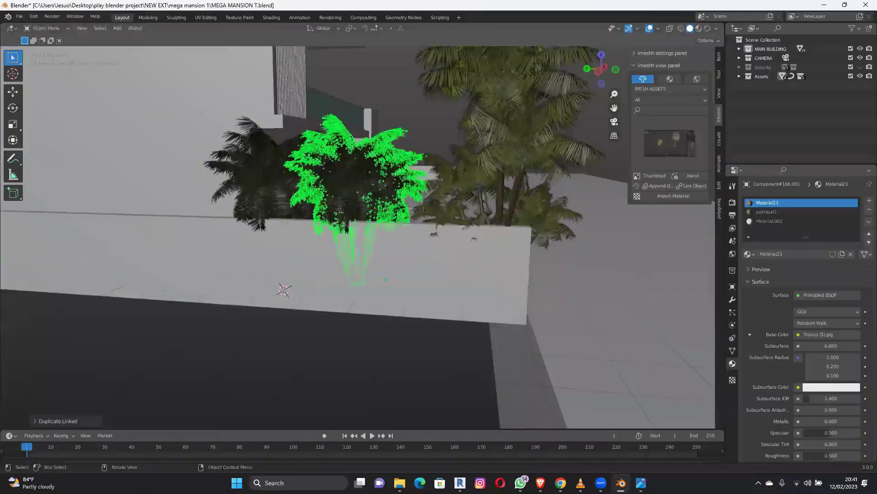
key(s)
click(488, 255)
key(g)
key(y)
click(478, 259)
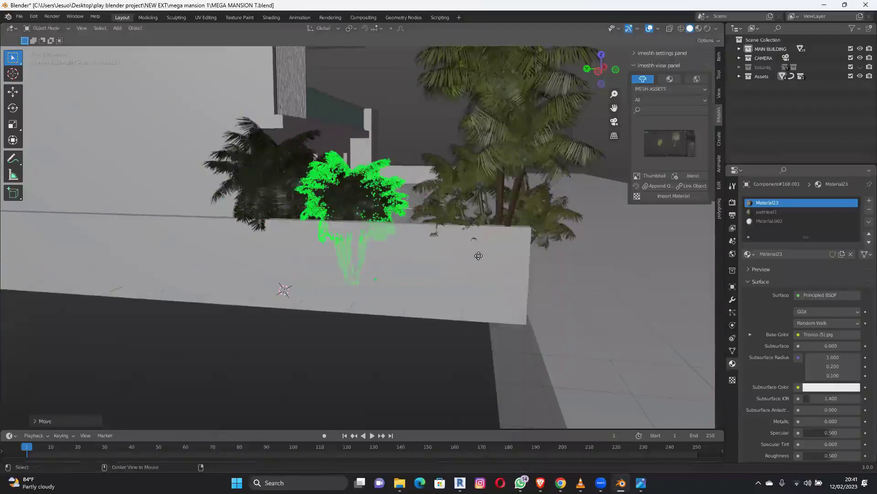
Add another linked duplicate of the small palm along Y next to the large cluster and enlarge it.
key(alt+d)
key(y)
click(552, 271)
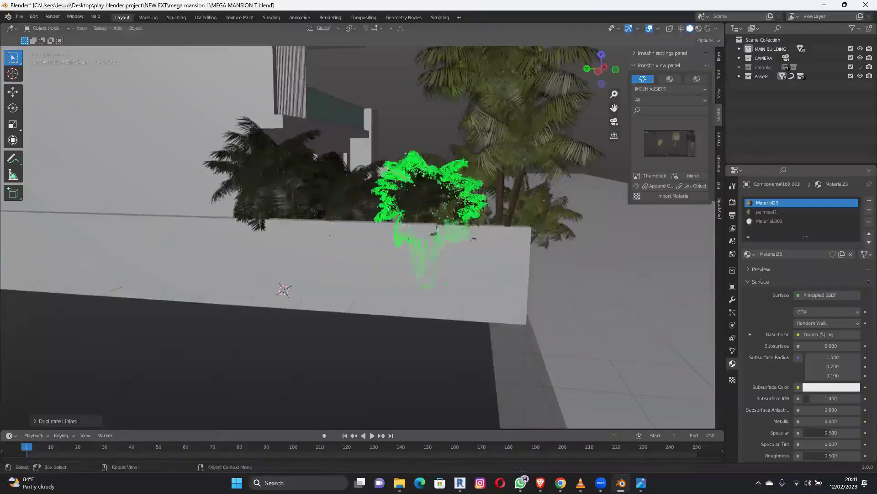
key(s)
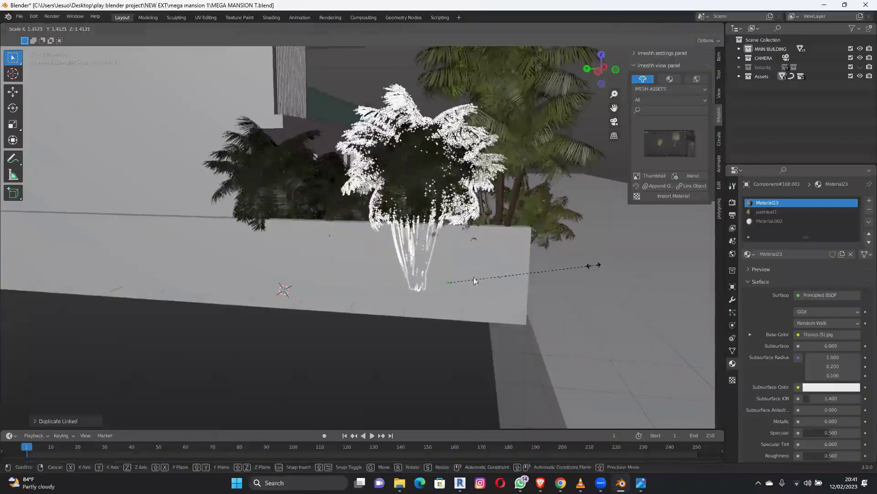
click(455, 275)
middle_drag(448, 283, 439, 343)
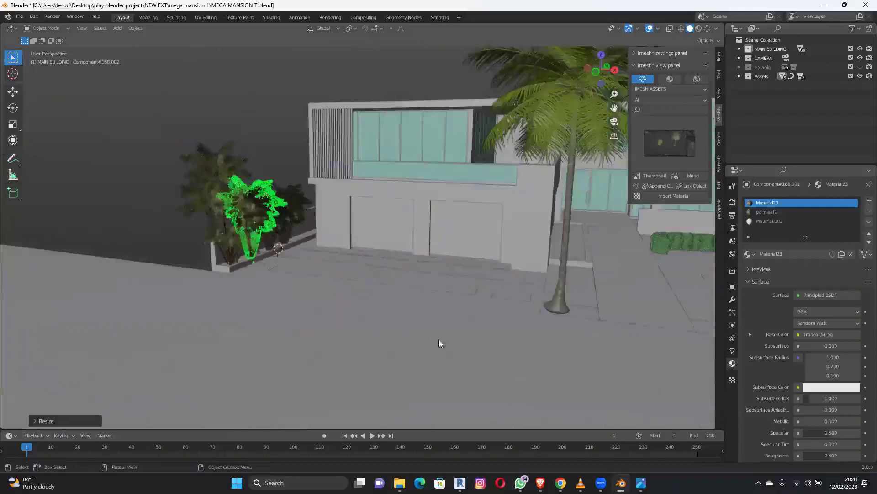
Duplicate the multi-stem palm cluster along Y farther back in the planter and mirror the copy on the X axis.
key(ctrl+z)
key(ctrl+z)
middle_drag(326, 221, 451, 297)
key(shift+d)
key(y)
click(452, 253)
key(ctrl+m)
key(x)
click(453, 254)
middle_drag(393, 256, 449, 268)
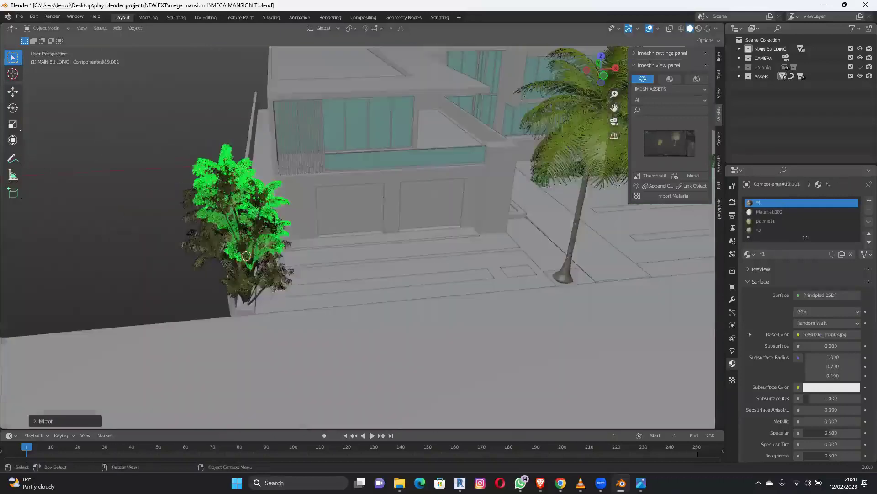
Scale down the mirrored palm cluster and move it along Y to the house end of the planter.
key(KP_Decimal)
key(s)
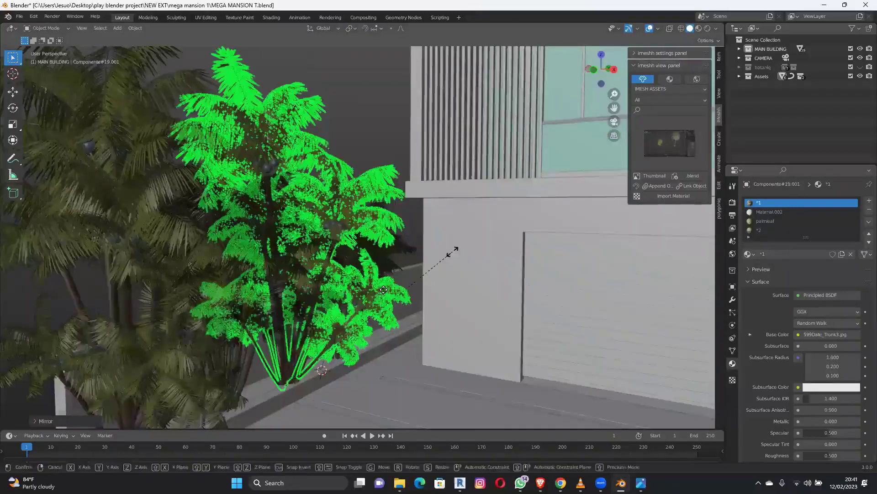
click(457, 270)
key(g)
key(y)
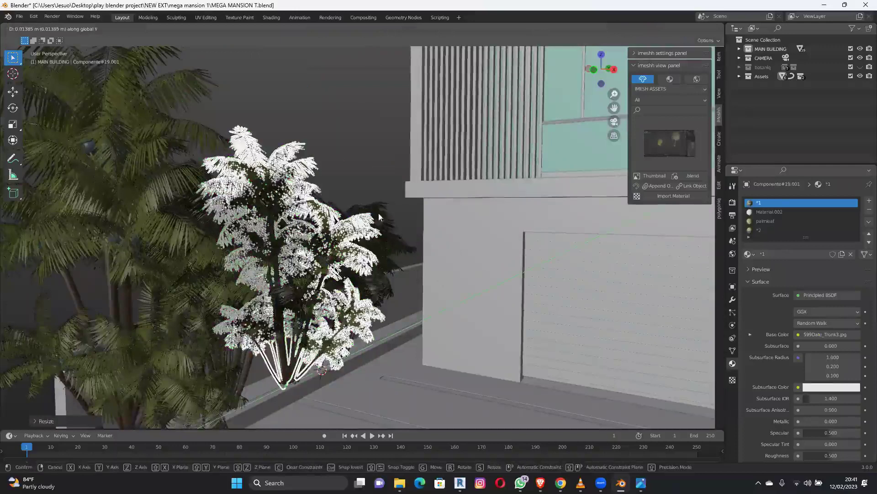
click(263, 221)
click(226, 234)
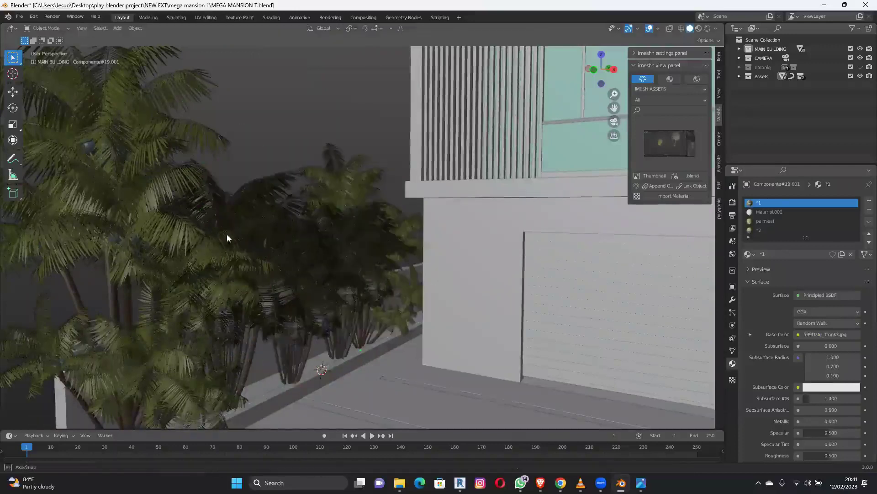
middle_drag(233, 238, 266, 242)
middle_drag(359, 236, 373, 292)
Unhide the botaniq collection in the viewport and place the 3D cursor beside the curved end of the bright green hedge.
scroll(373, 292, down, 8)
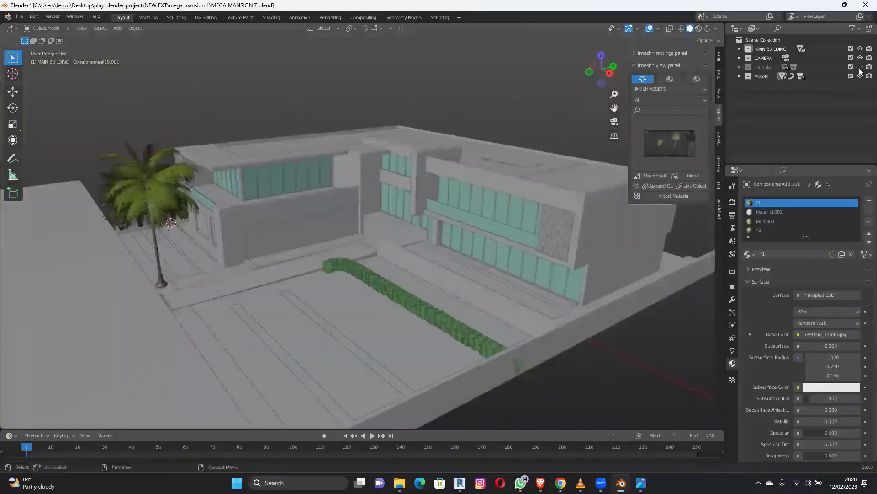
click(860, 67)
middle_drag(514, 236, 421, 310)
scroll(427, 327, up, 3)
middle_drag(352, 271, 317, 260)
scroll(501, 224, up, 4)
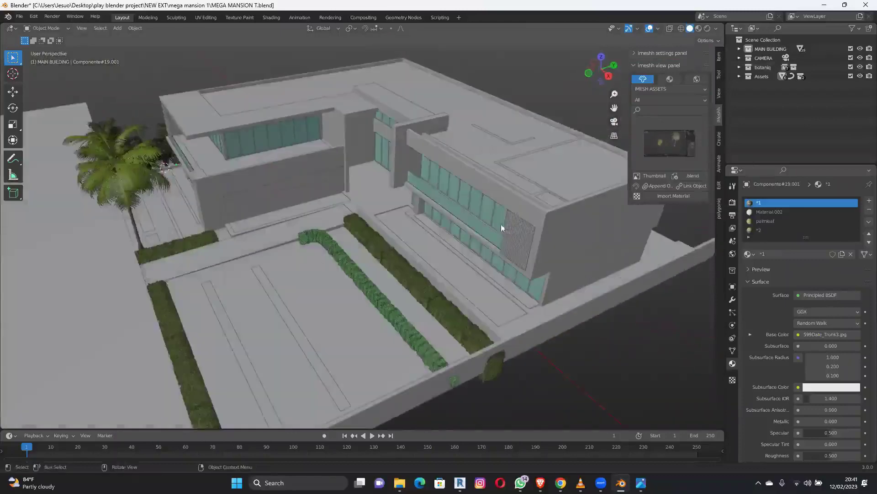
scroll(671, 97, up, 3)
Spawn the Areca catechu (C) palm from the tropical botaniq category at the 3D cursor and scale it down.
click(719, 208)
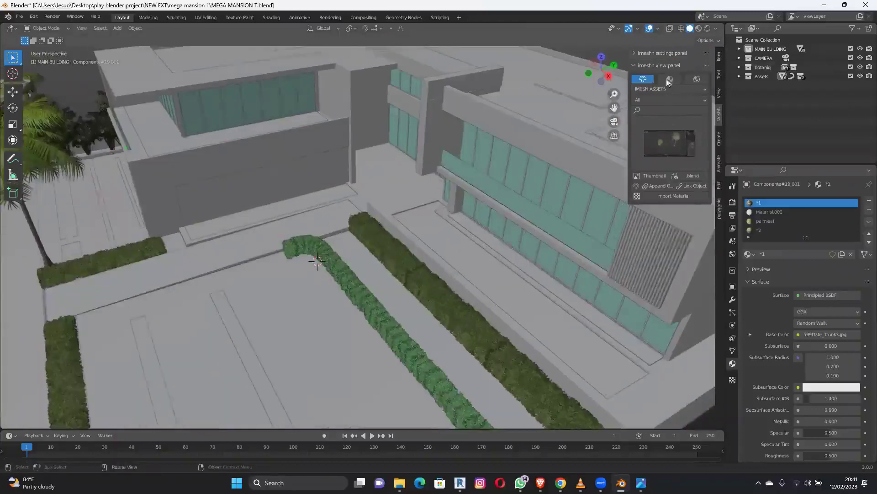
click(659, 95)
click(659, 111)
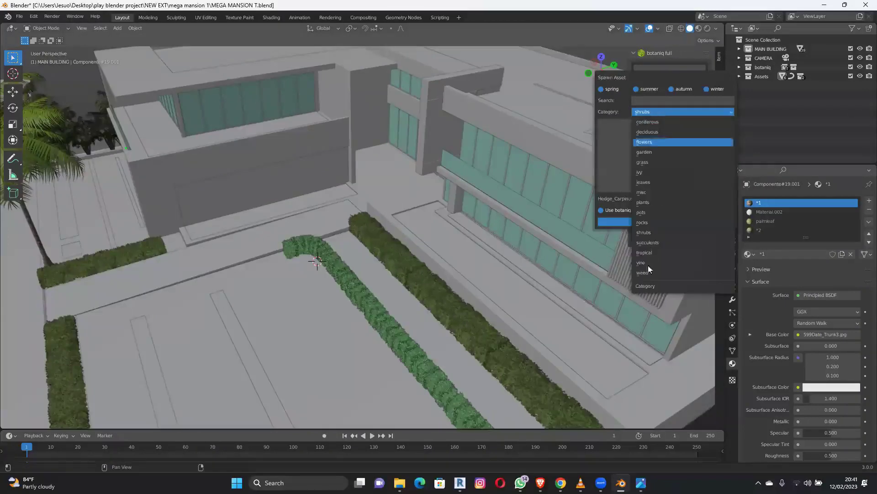
click(653, 252)
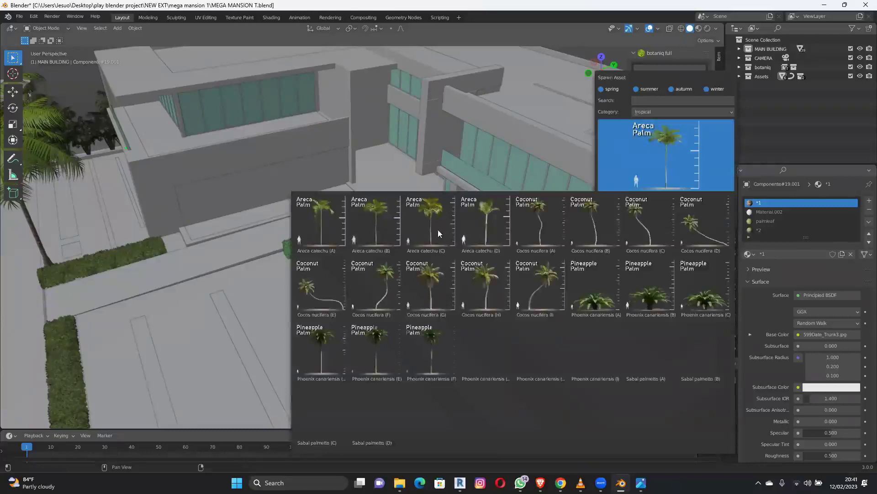
click(670, 221)
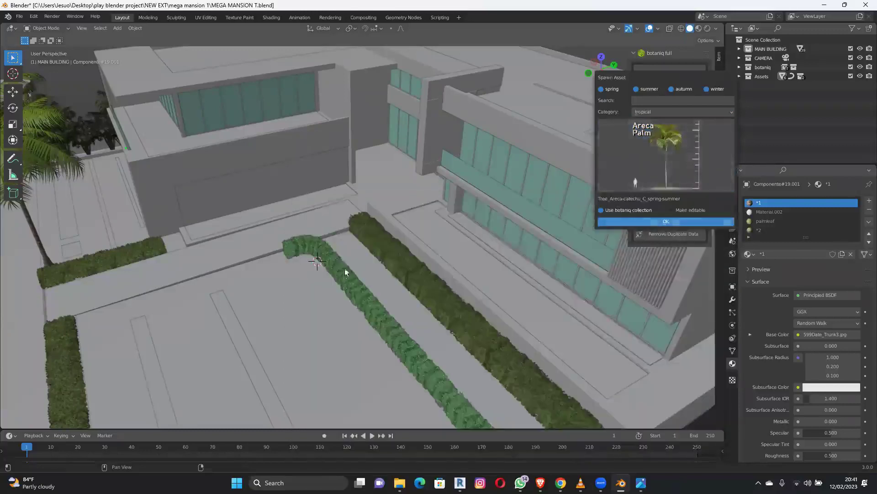
middle_drag(466, 197, 457, 151)
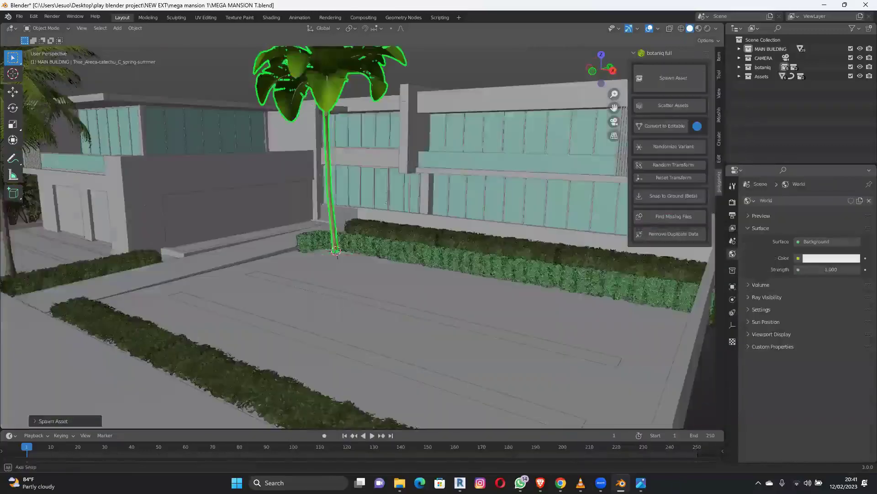
shift+middle_drag(421, 224, 425, 258)
scroll(426, 270, up, 1)
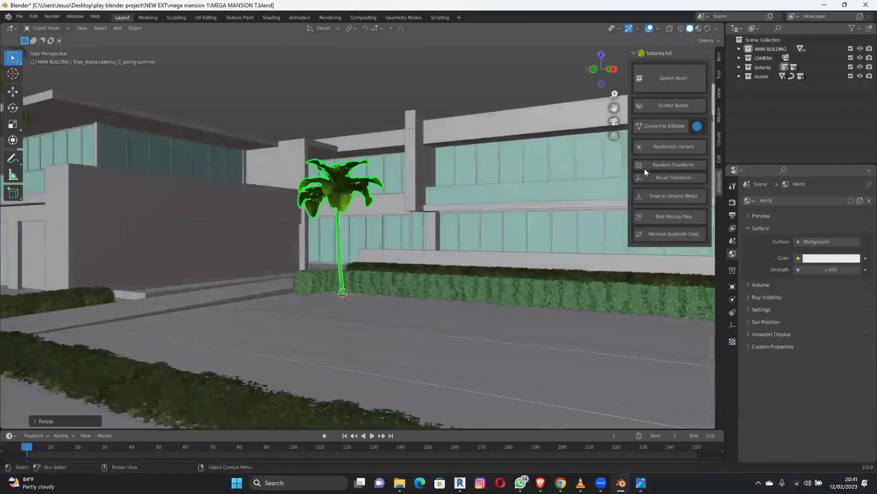
Spawn the tropical Areca catechu (D) palm at the same spot and move it along X beside the first palm.
click(650, 86)
click(640, 166)
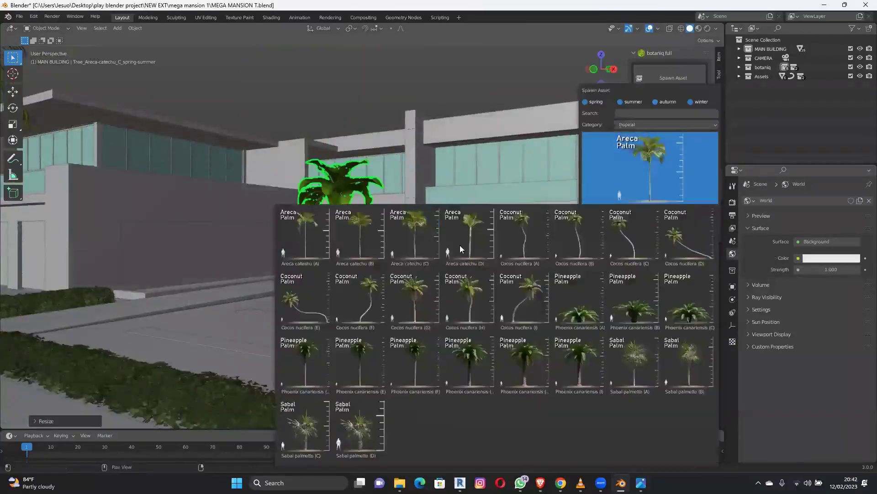
click(640, 237)
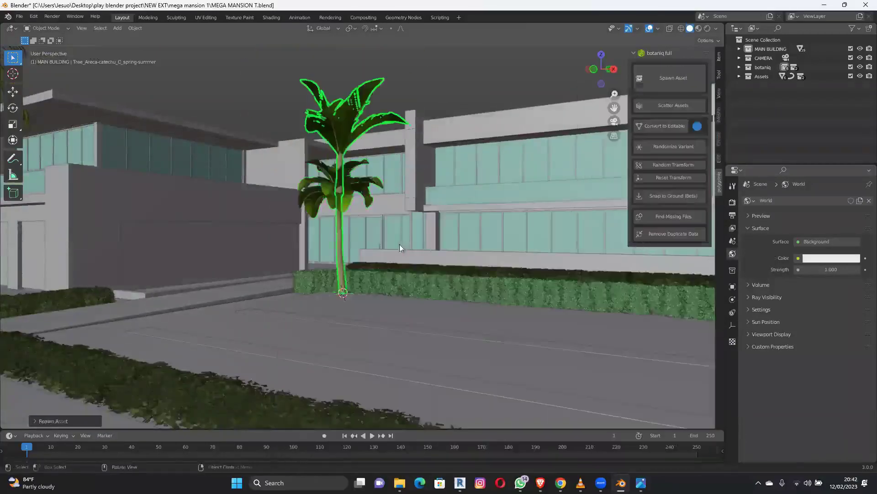
scroll(335, 253, up, 4)
mouse_move(340, 246)
middle_down()
mouse_move(334, 253)
mouse_move(354, 269)
mouse_move(343, 257)
middle_up()
key(g)
key(x)
click(363, 259)
Scale down the Areca catechu (D) palm and shift it along X close to the first palm's trunk.
key(s)
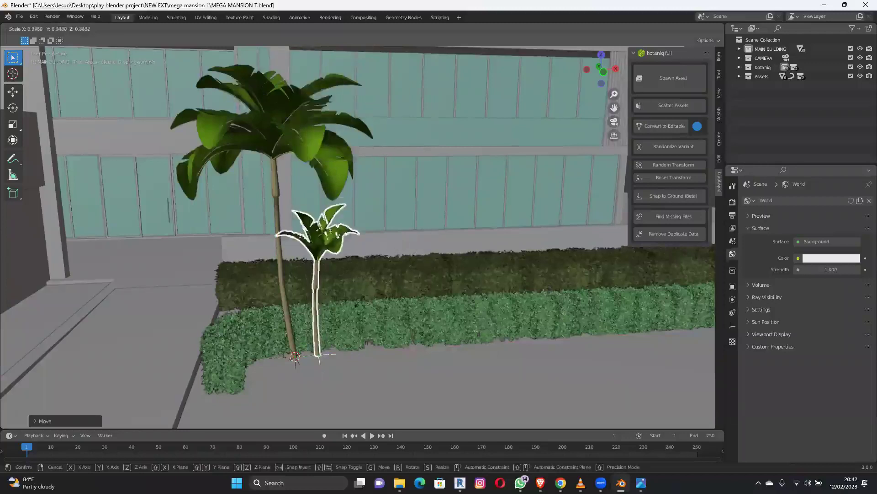
click(399, 198)
shift+middle_drag(398, 278, 419, 273)
key(g)
key(x)
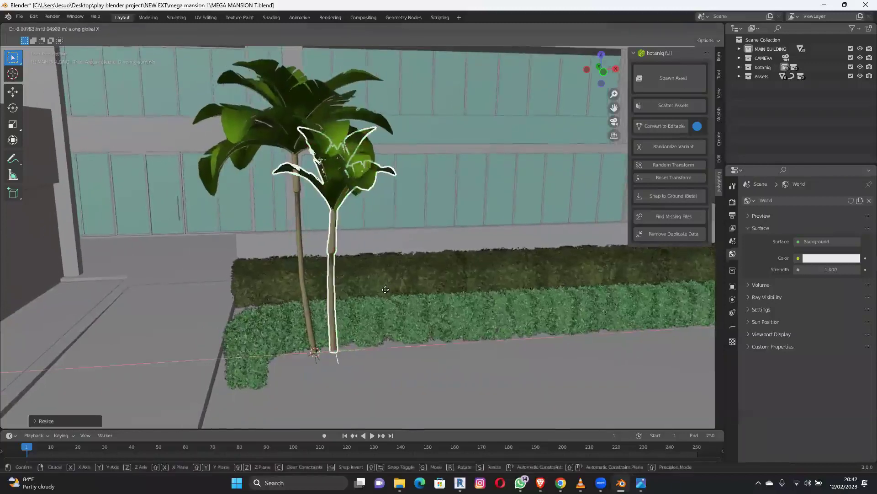
click(367, 230)
Spawn the tropical Areca catechu (A) palm at the 3D cursor as the third tree of the group.
middle_drag(618, 121, 343, 250)
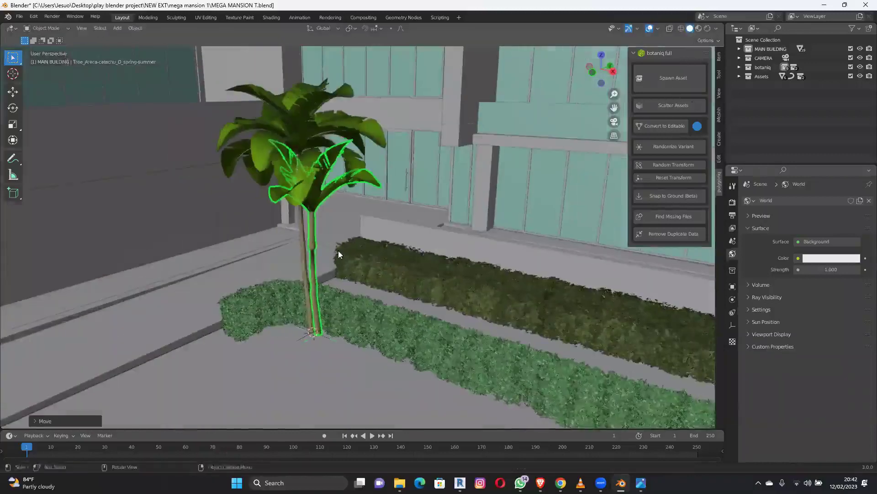
click(673, 77)
click(672, 162)
click(336, 245)
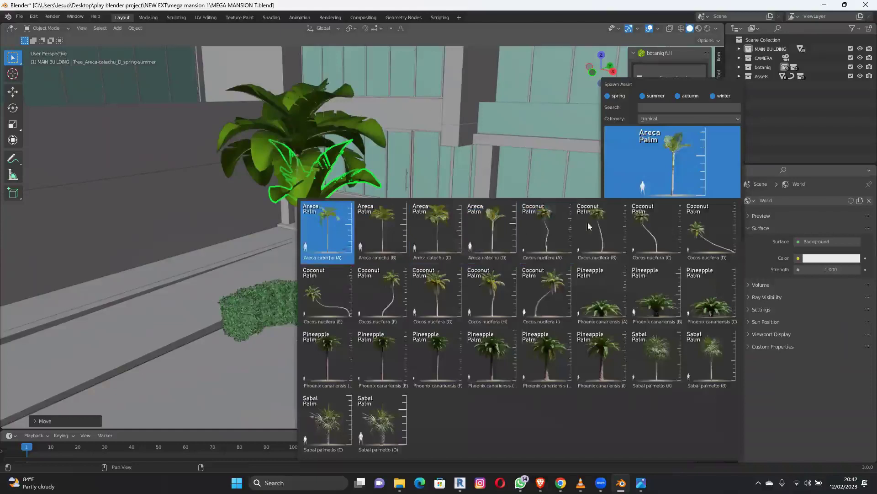
key(Return)
scroll(402, 288, up, 5)
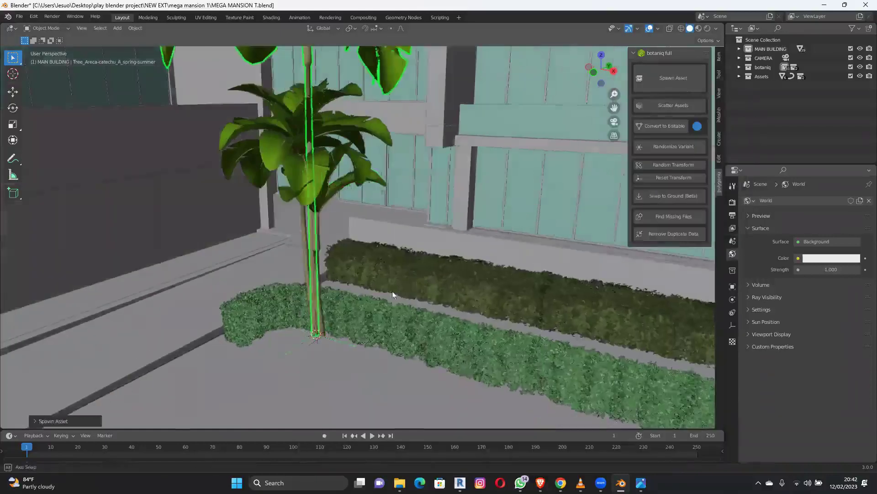
Move the Areca catechu (A) palm slightly along X, rotate it and scale it down.
scroll(403, 289, down, 8)
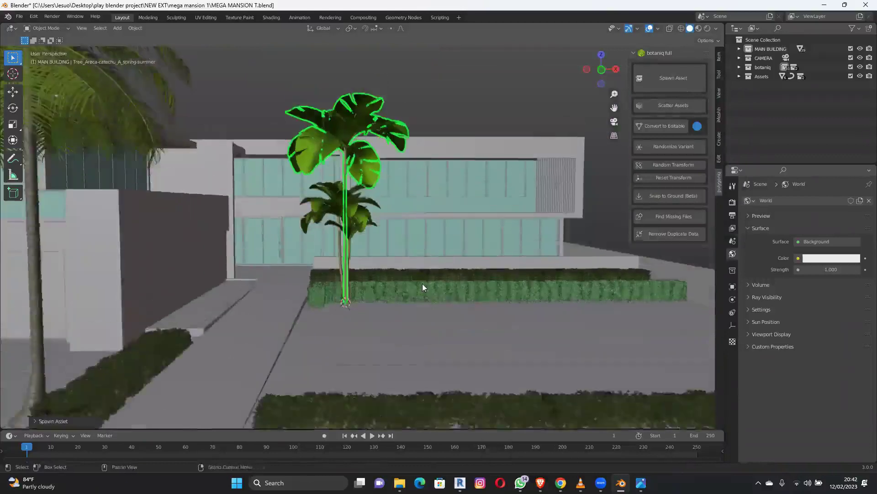
middle_drag(423, 284, 414, 286)
key(g)
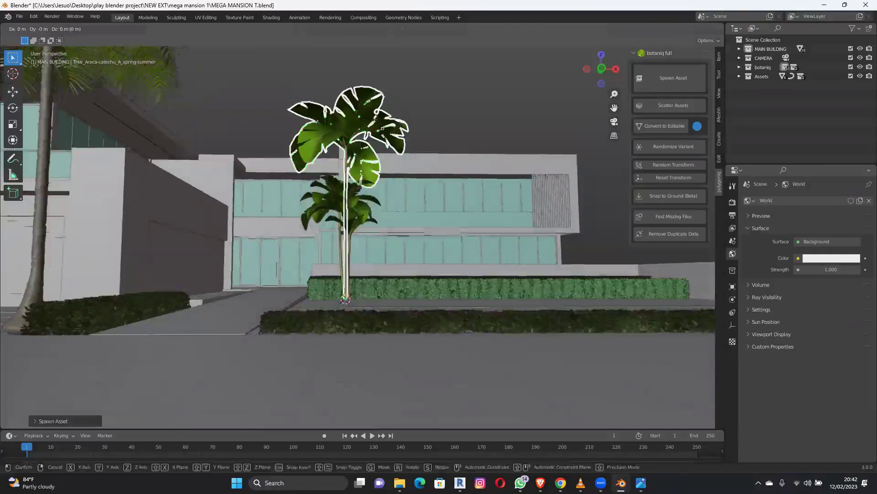
key(x)
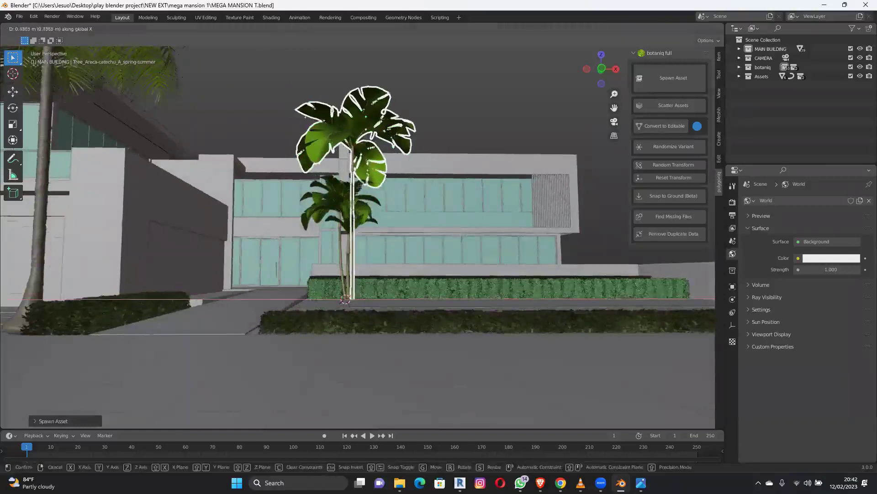
click(417, 292)
key(s)
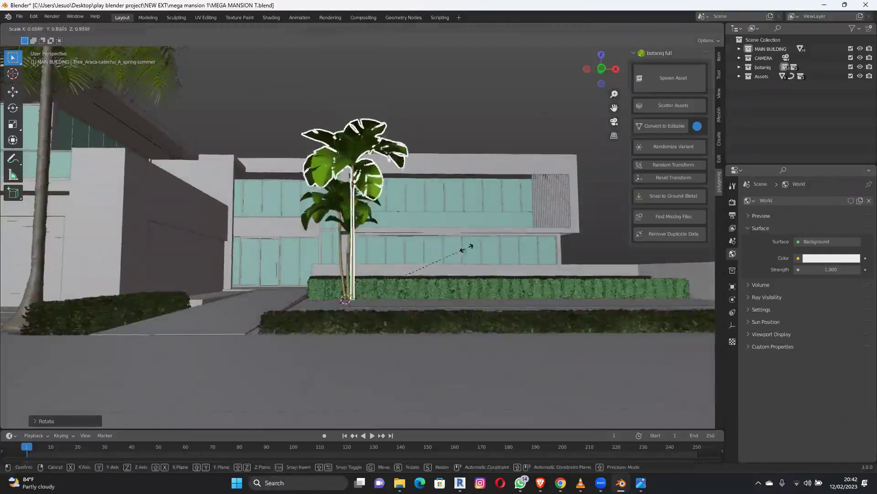
click(407, 265)
Move the Areca catechu (A) palm along Y in front of the other two and tilt it about the X axis.
middle_drag(405, 267, 358, 289)
scroll(358, 288, up, 2)
key(g)
key(y)
click(414, 266)
key(r)
key(x)
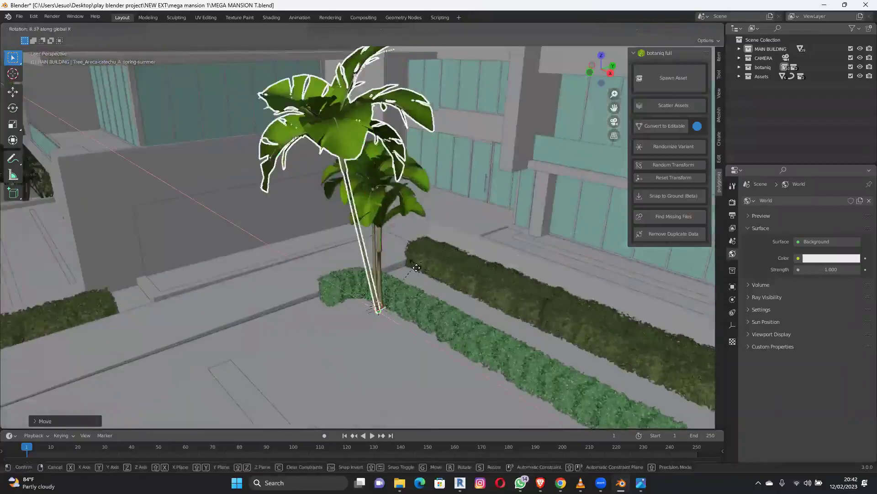
click(470, 255)
Lower the tilted Areca palm along Z and scale it down a little more.
key(g)
key(z)
click(458, 265)
key(s)
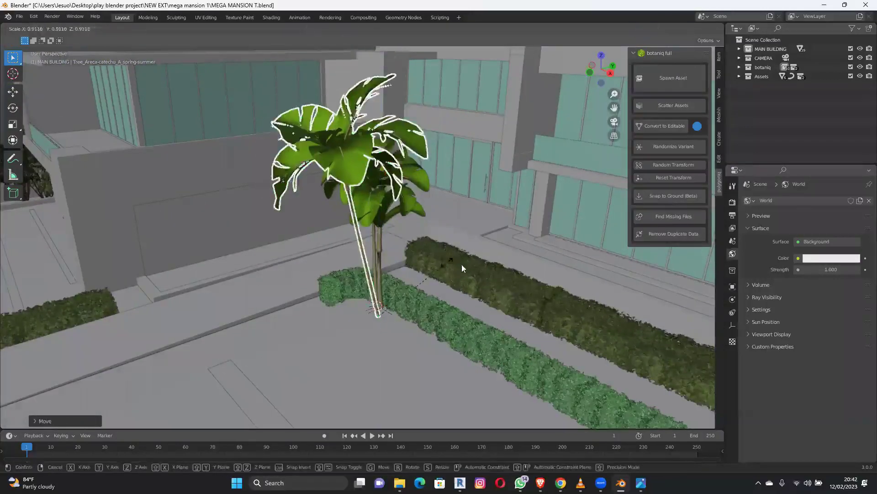
click(450, 259)
Shift the tilted Areca palm along X relative to the other two trunks.
middle_drag(451, 259, 466, 236)
key(g)
key(x)
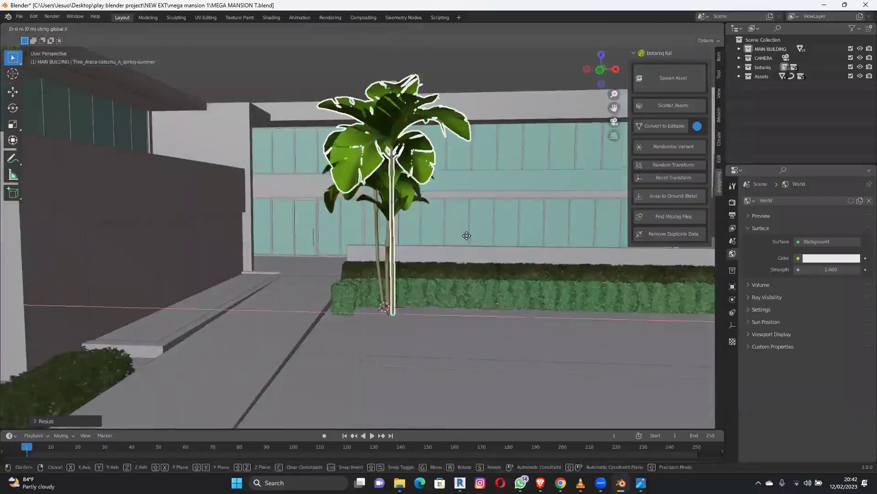
Add a linked duplicate of the tall areca palm to the entrance clump and rotate it about Z so it leans outward.
click(487, 235)
key(r)
key(Return)
key(alt+d)
key(r)
key(z)
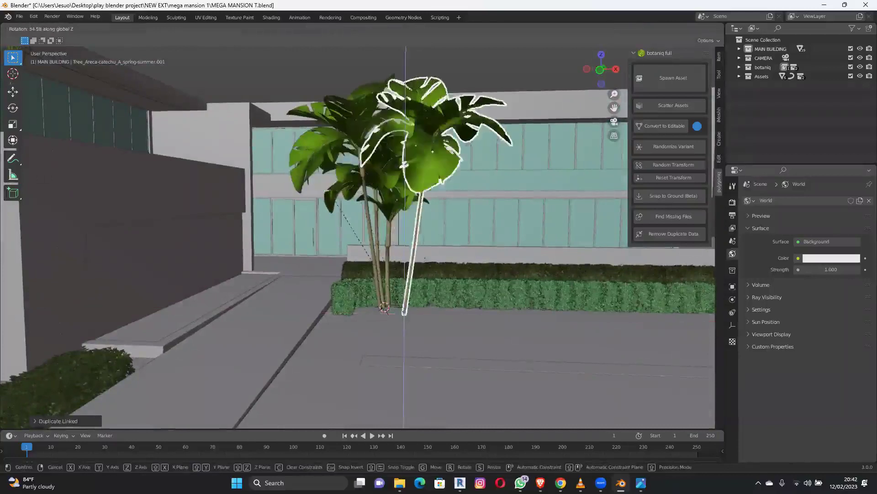
click(363, 207)
middle_drag(363, 207, 379, 200)
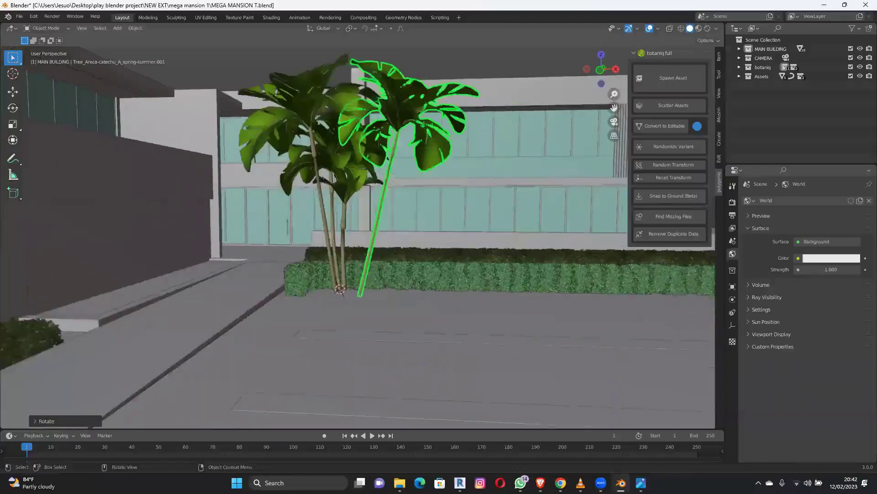
Rotate the shortest areca palm in the clump about Z and shift it along X between the taller trunks.
scroll(379, 199, up, 3)
click(350, 192)
key(r)
key(z)
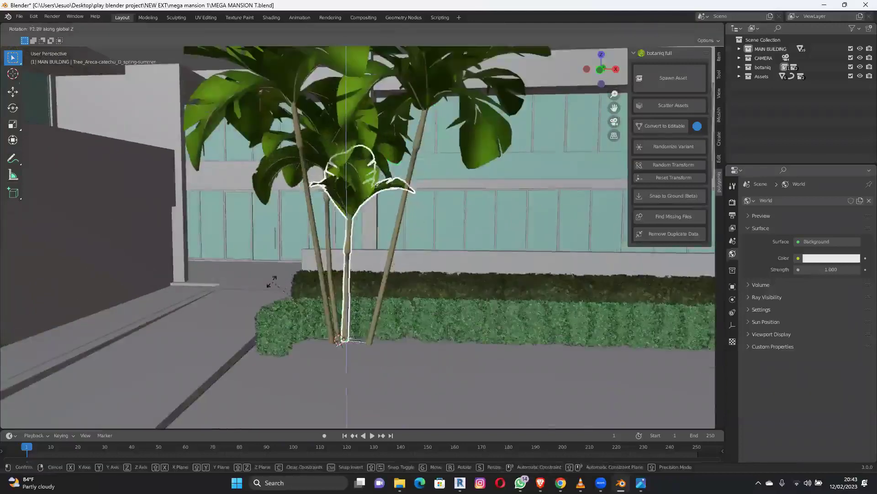
click(287, 223)
key(g)
key(x)
click(394, 228)
Move the outward-leaning duplicate palm closer to the clump and scale it down slightly.
click(394, 228)
key(g)
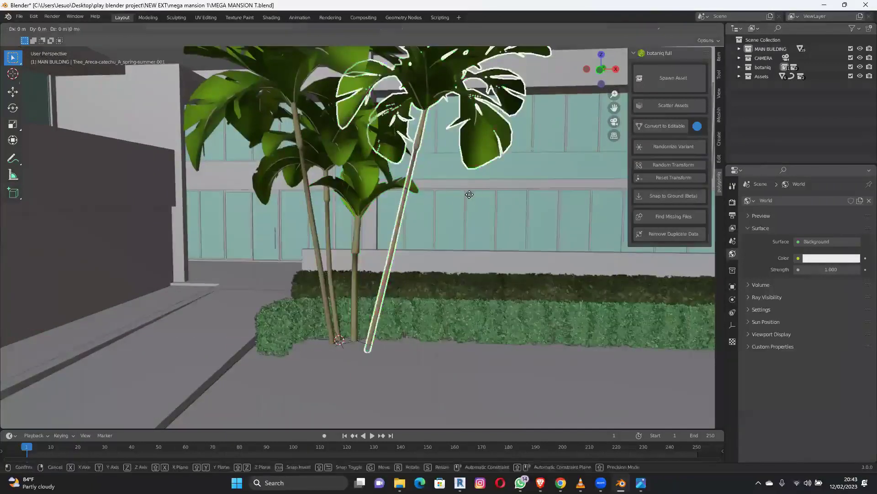
click(509, 183)
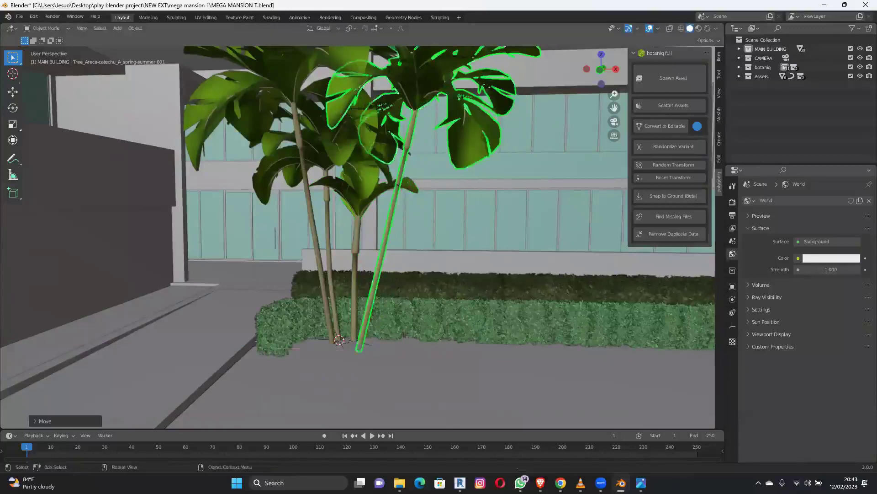
key(s)
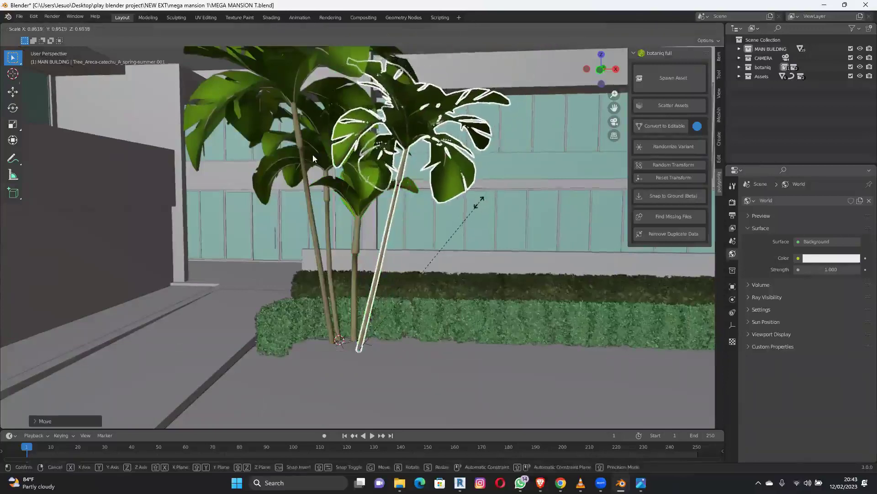
click(473, 202)
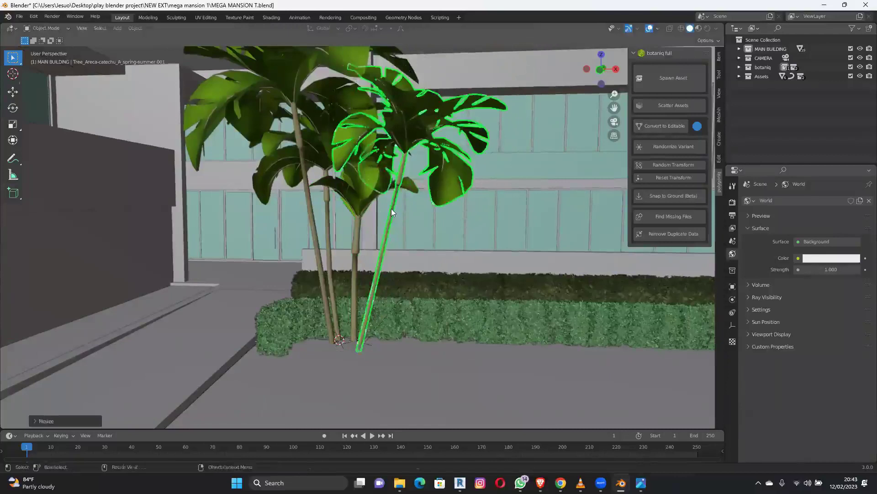
Scale down the leaning duplicate, the shortest palm and the middle palm together, leaving out the tallest one.
click(391, 208)
shift+click(375, 151)
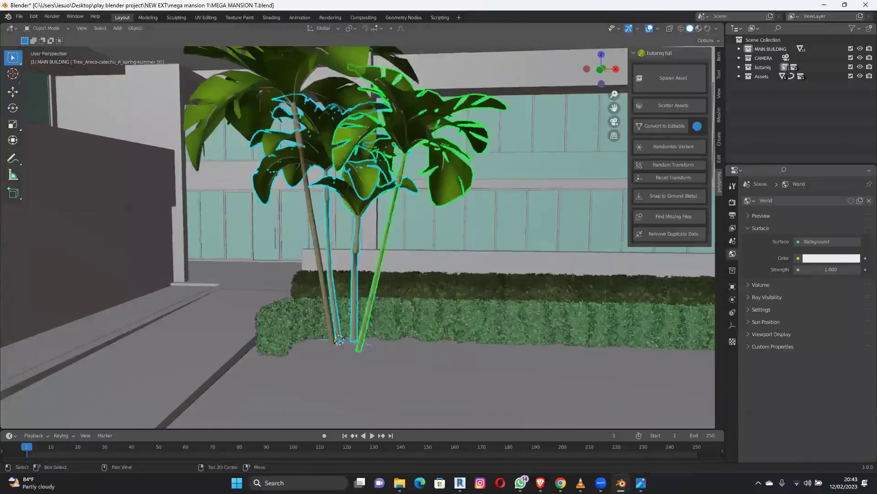
key(s)
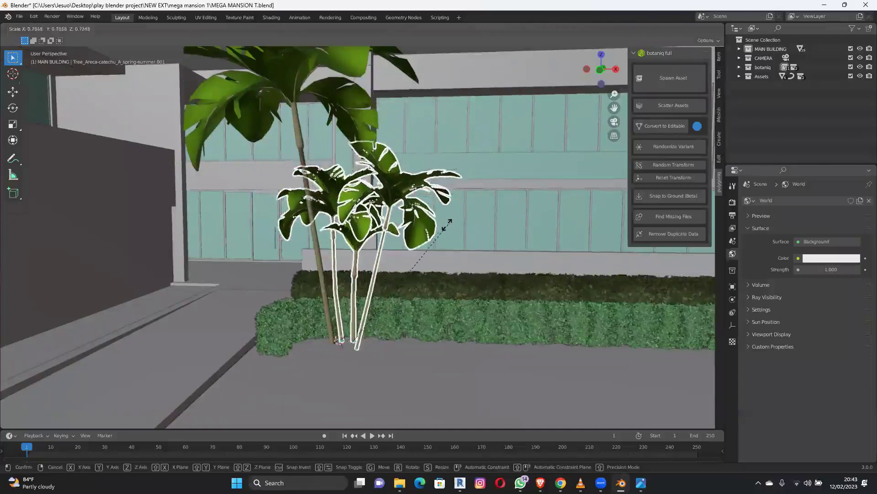
click(433, 236)
Scale down the tallest areca palm to suit the reduced palms beside it.
click(358, 120)
key(s)
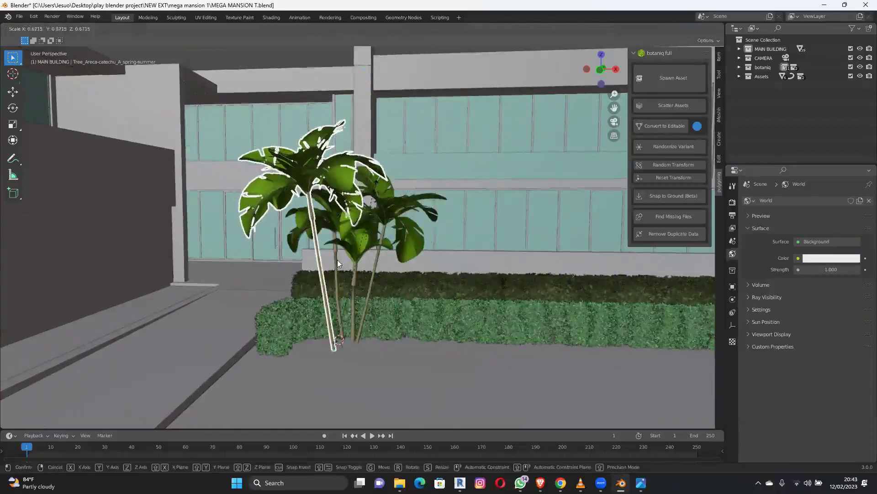
click(337, 269)
Select all four areca palms of the clump and lower them slightly along Z.
shift+click(371, 284)
shift+click(355, 291)
shift+click(338, 298)
key(g)
key(z)
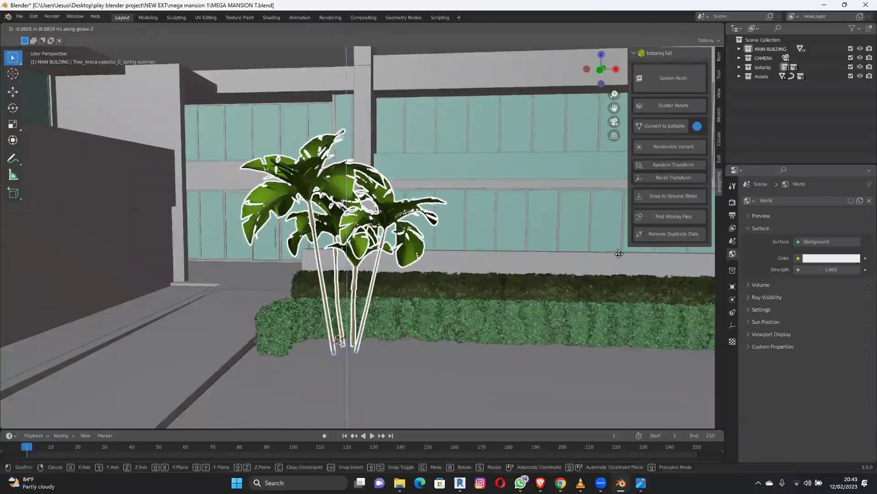
click(546, 309)
Place a linked duplicate of the palm clump midway along the hedge and rotate it about 209° around Z.
middle_drag(542, 213, 549, 204)
shift+middle_drag(582, 270, 454, 269)
key(alt+d)
key(alt+d)
key(r)
key(z)
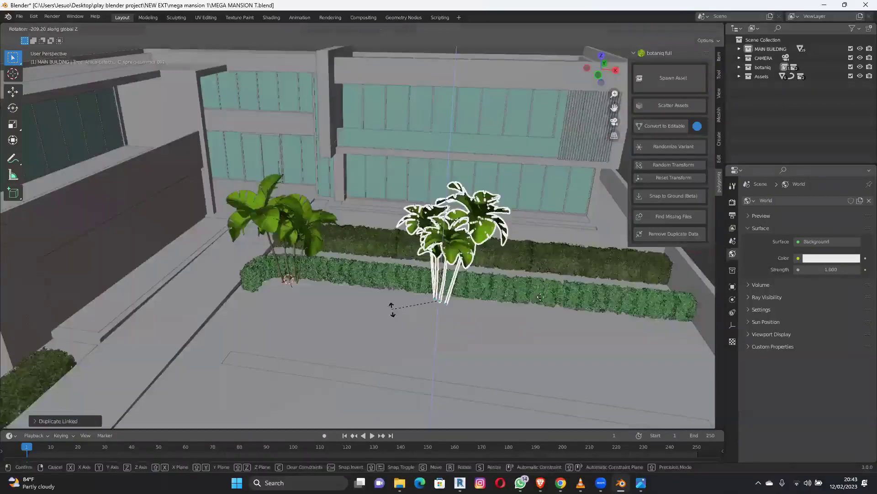
click(391, 309)
Add a third linked palm clump further along X beside the hedge and rotate it about Z to vary it.
key(alt+d)
key(x)
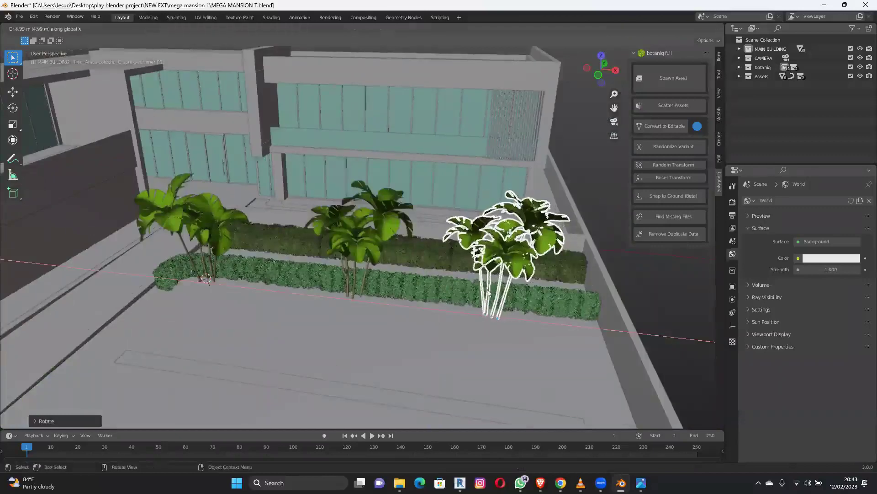
click(434, 302)
middle_drag(434, 302, 402, 299)
key(r)
key(z)
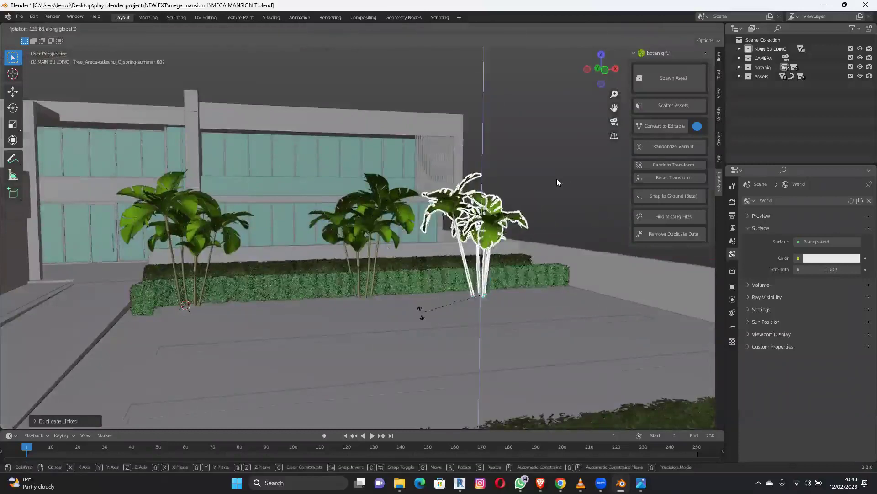
click(502, 251)
View the house from the front and compare its planting with the reference image ref 1.png in the image viewer.
middle_drag(495, 244, 622, 364)
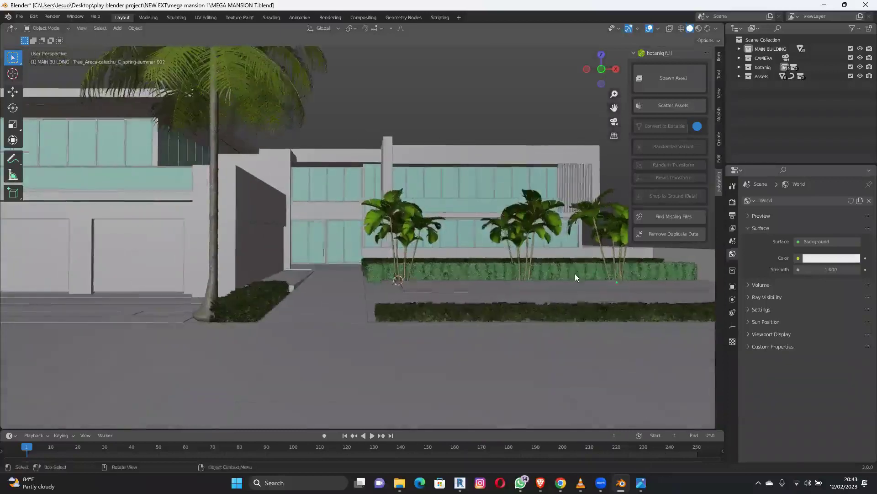
middle_drag(575, 273, 619, 260)
key(alt+Tab)
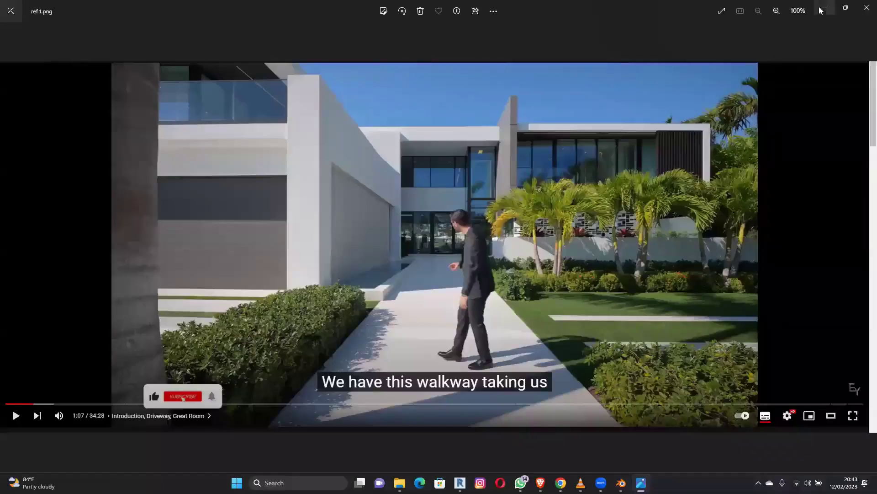
key(alt+Tab)
In top view, place a linked duplicate of the front tree beside the garages at the opposite rear corner and scale it up.
middle_drag(462, 259, 377, 230)
click(133, 267)
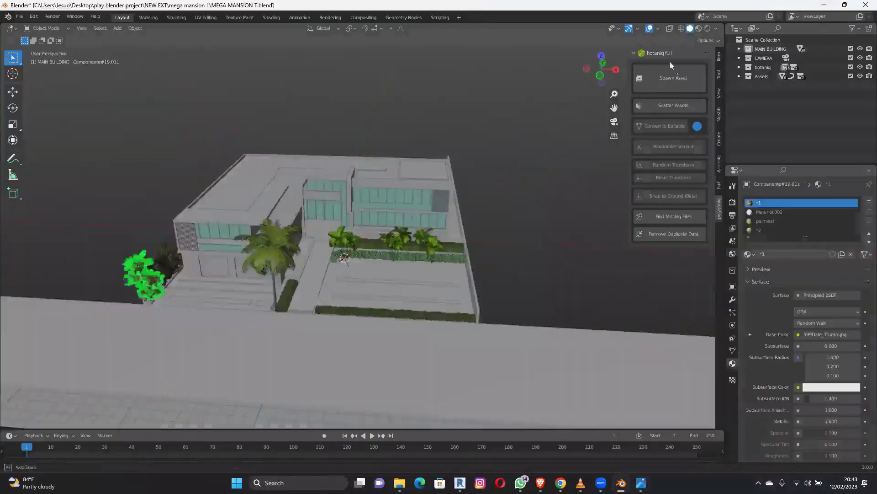
middle_drag(670, 65, 603, 64)
click(602, 62)
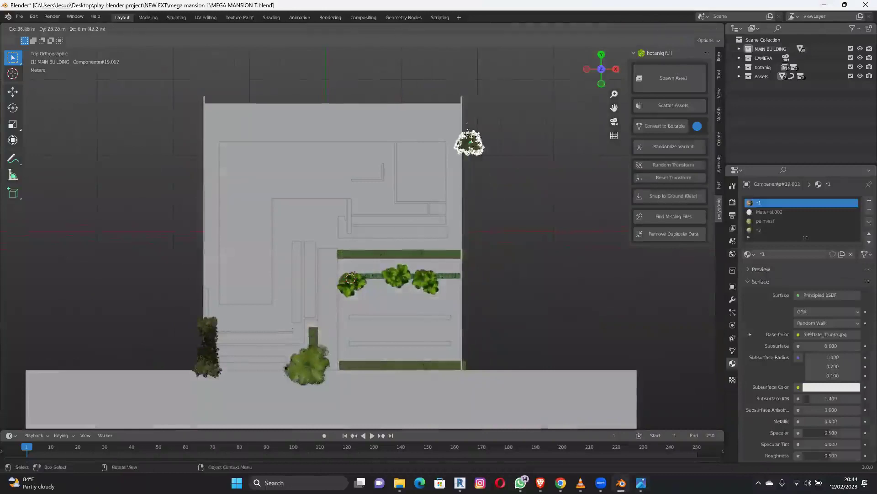
click(511, 256)
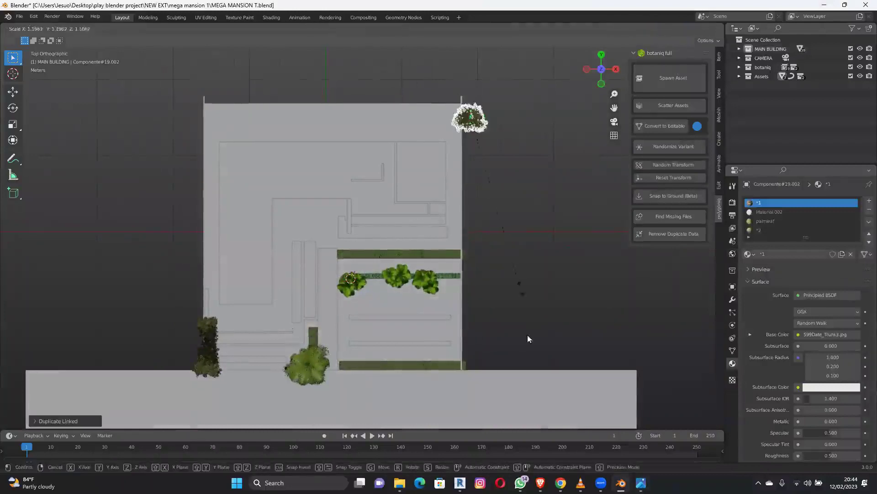
Place a linked duplicate of the darker garage-side tree next to the rear corner tree, scale it up and adjust it along Y.
click(208, 350)
key(g)
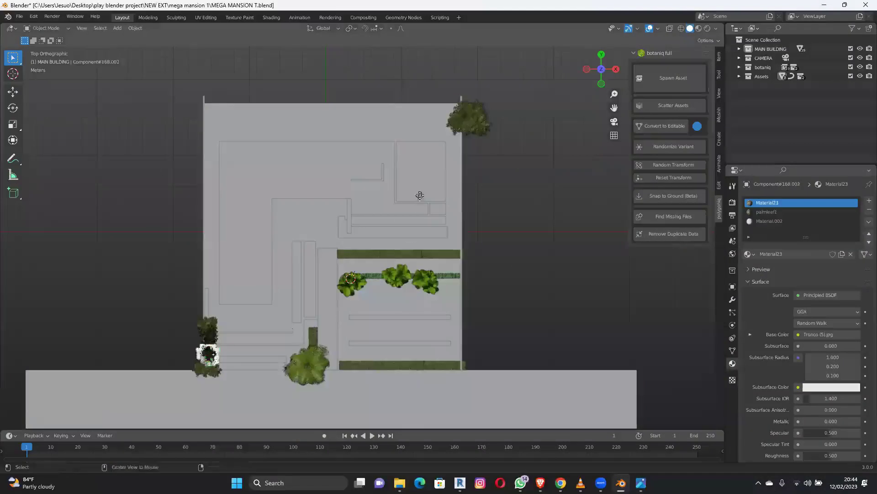
click(495, 207)
key(s)
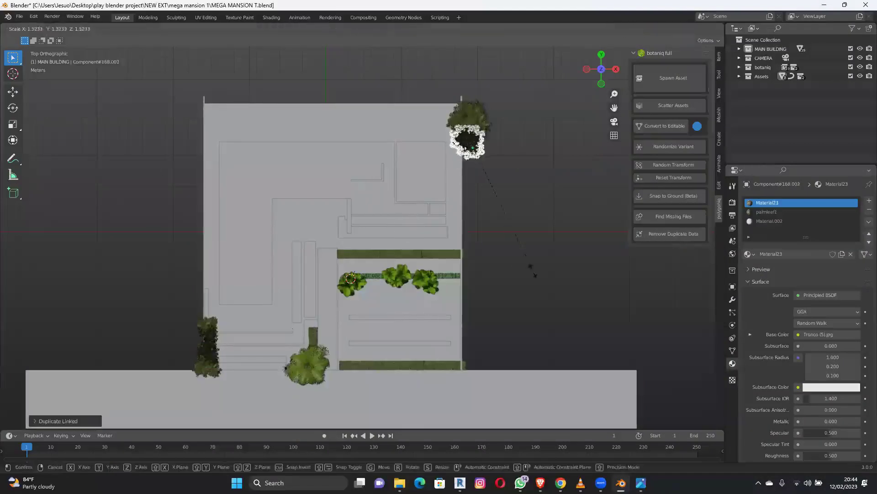
click(496, 169)
key(g)
key(y)
click(498, 180)
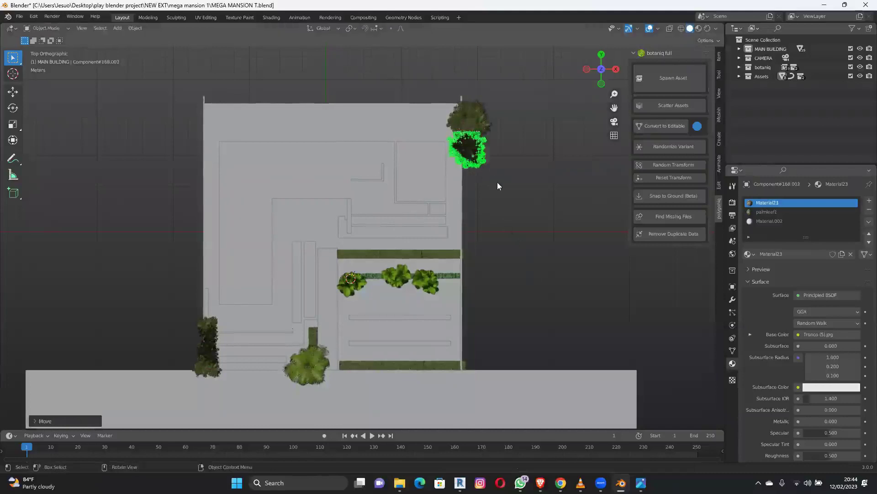
Duplicate the rear corner tree along Y toward the front, rotate it about Z and nudge it outward along X.
click(485, 118)
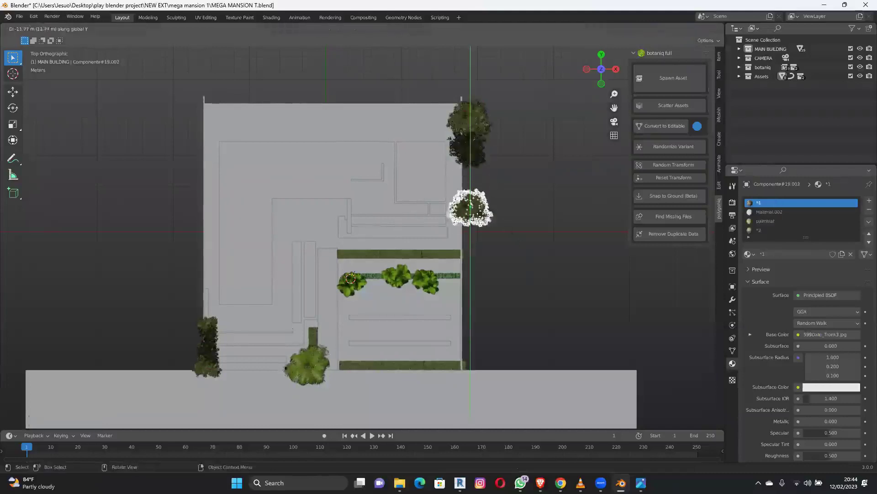
click(479, 233)
key(alt+d)
key(z)
click(493, 240)
key(g)
key(x)
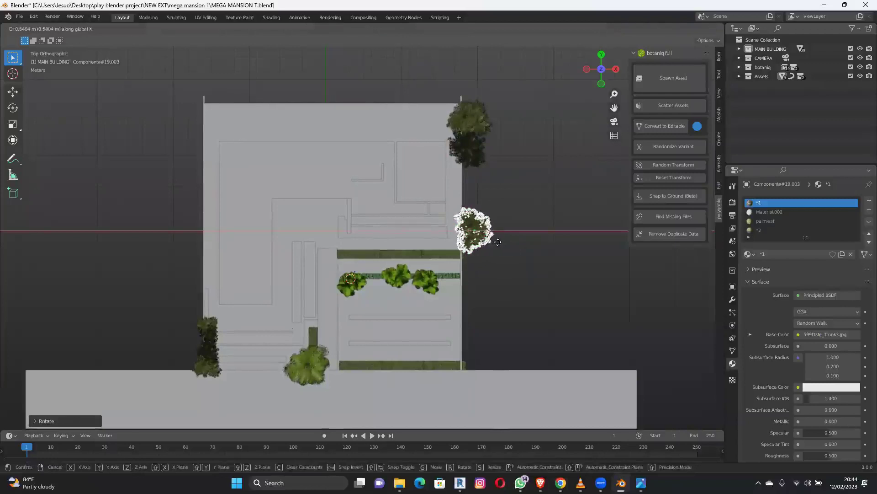
click(498, 241)
Examine the new side trees from the camera view and from around the boundary wall.
middle_drag(503, 272, 314, 171)
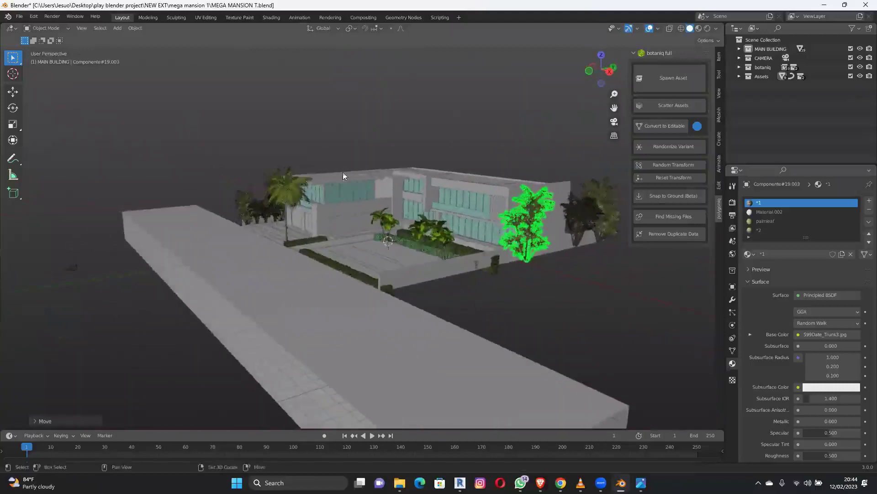
key(KP_0)
scroll(389, 289, down, 3)
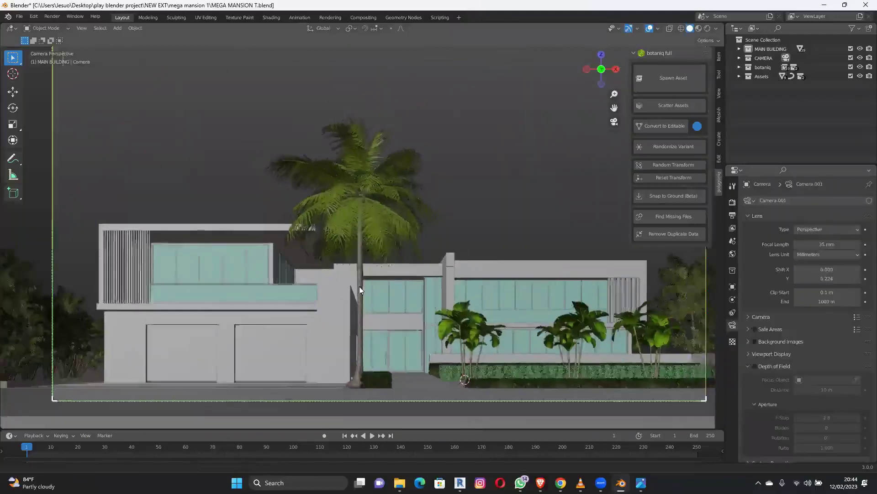
shift+middle_drag(379, 281, 677, 150)
shift+middle_drag(647, 283, 621, 287)
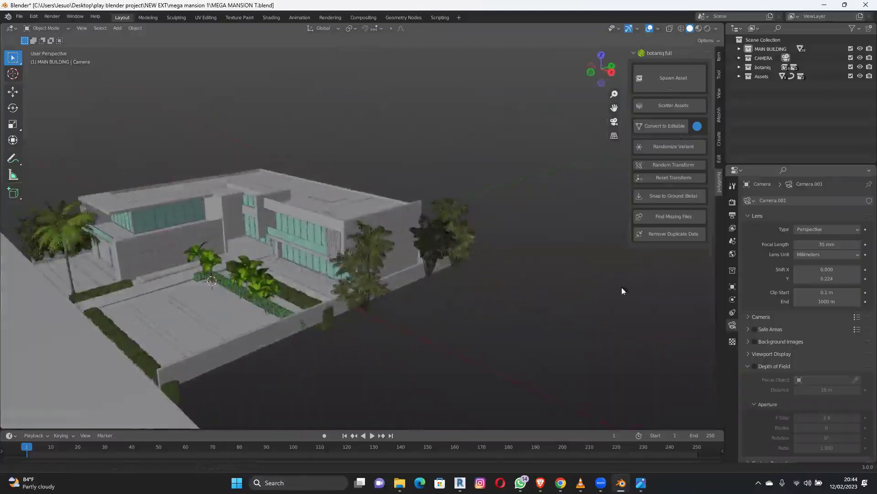
Spawn the tropical pineapple palm Phoenix canariensis (I) from the botaniq assets and scale it down.
click(670, 85)
click(670, 164)
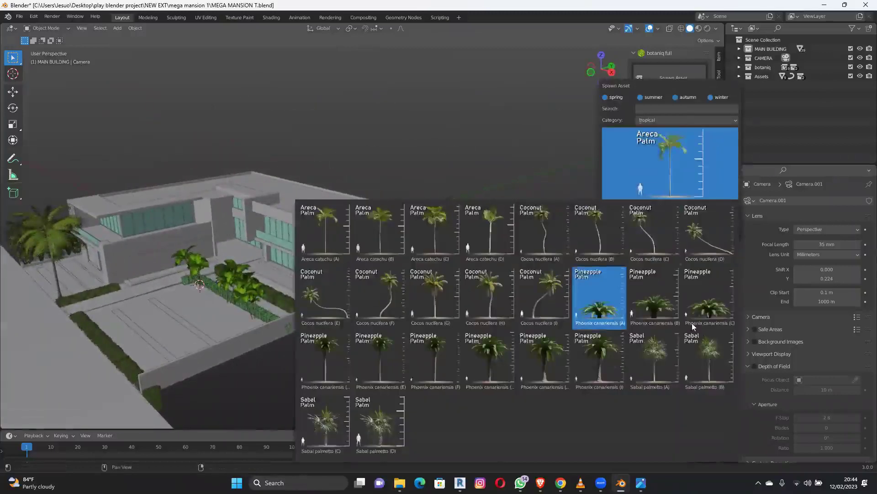
click(604, 364)
key(Return)
middle_drag(363, 324, 471, 226)
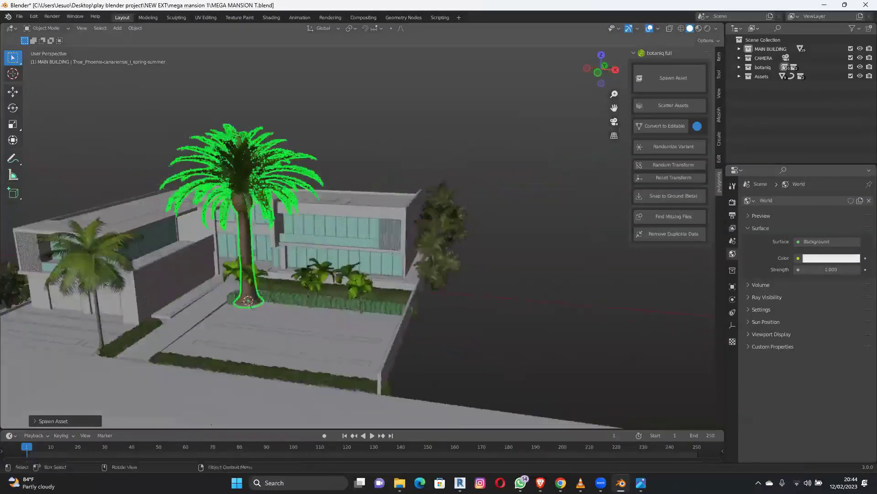
key(s)
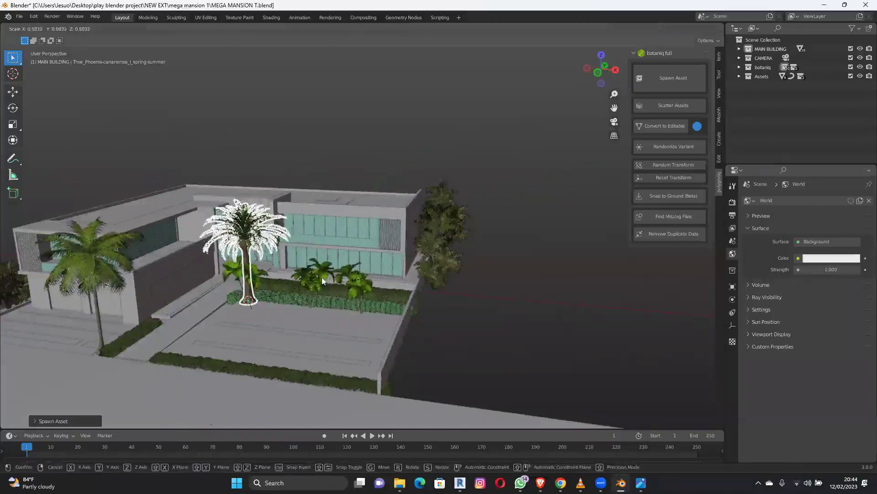
click(346, 285)
Move the pineapple palm outside the side boundary wall and adjust its position along Y near the side tree.
middle_drag(346, 286, 482, 350)
key(g)
click(542, 308)
key(g)
key(y)
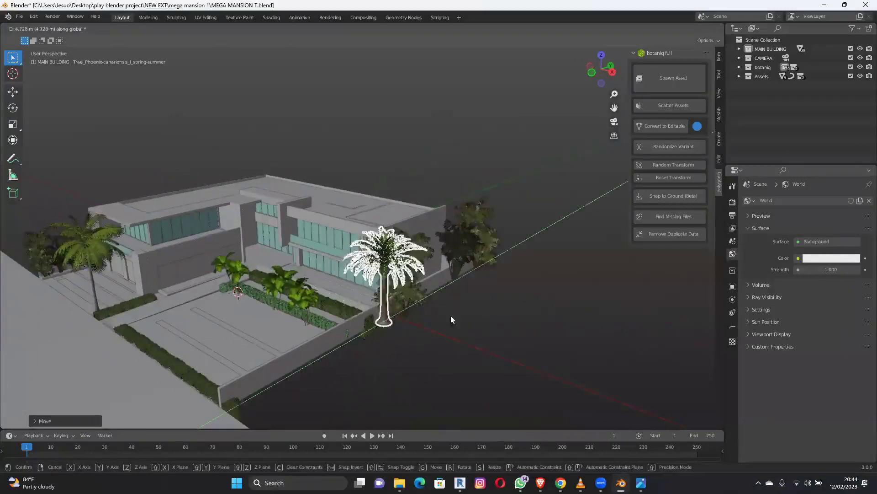
click(402, 330)
Resize the pineapple palm beside the boundary wall and lower it along Z.
middle_drag(476, 306, 370, 288)
key(s)
click(372, 295)
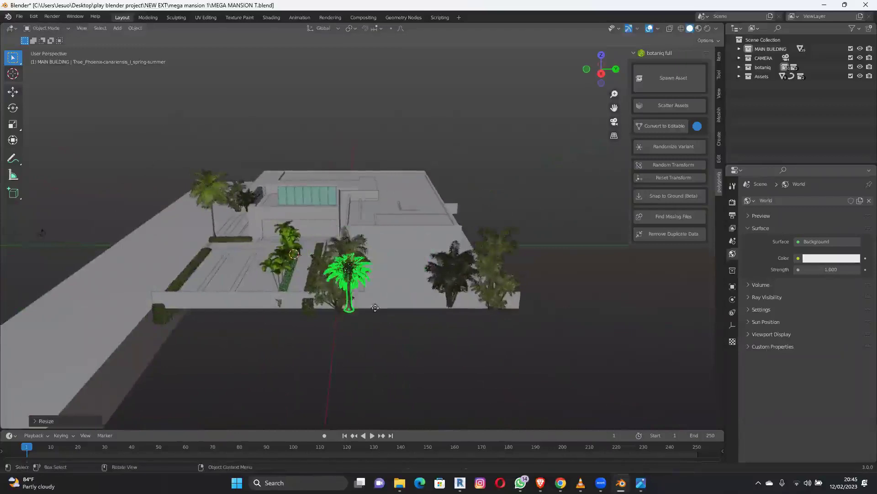
scroll(378, 324, up, 2)
middle_drag(380, 326, 443, 268)
key(g)
key(z)
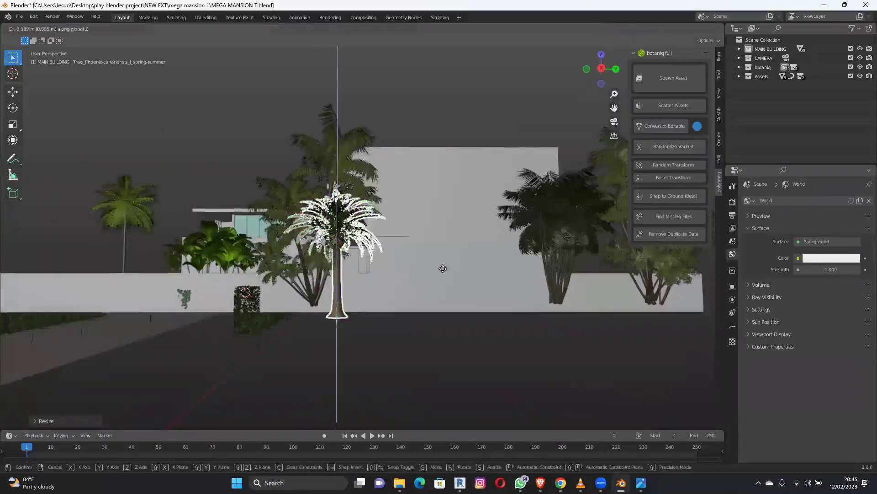
click(442, 294)
Make a linked duplicate of the pineapple palm and position it along Y outside the side boundary wall.
key(shift+d)
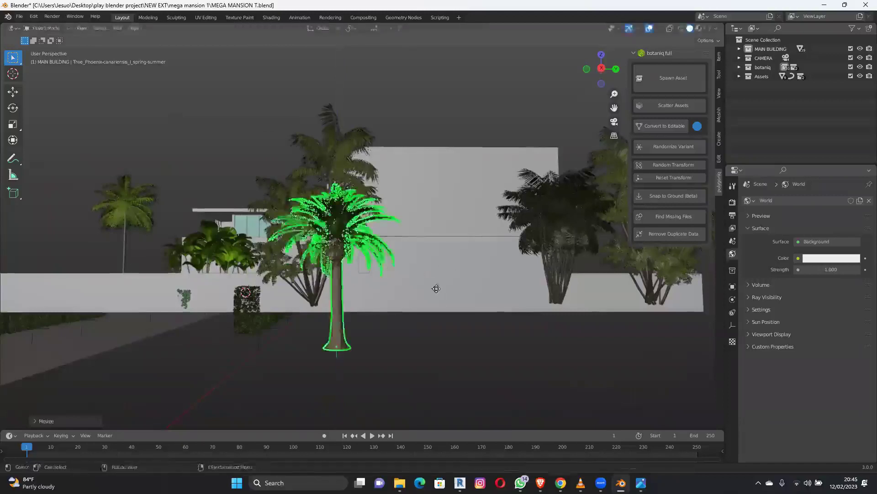
key(y)
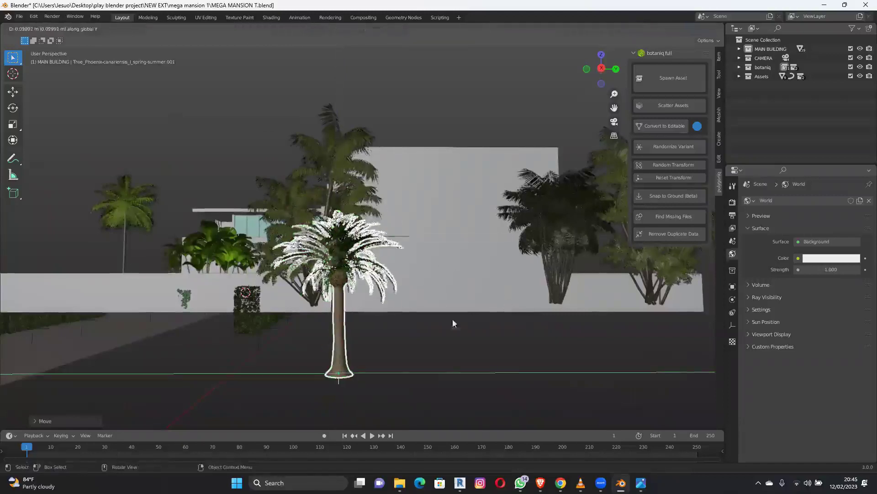
click(614, 301)
middle_drag(614, 301, 559, 212)
scroll(493, 318, up, 3)
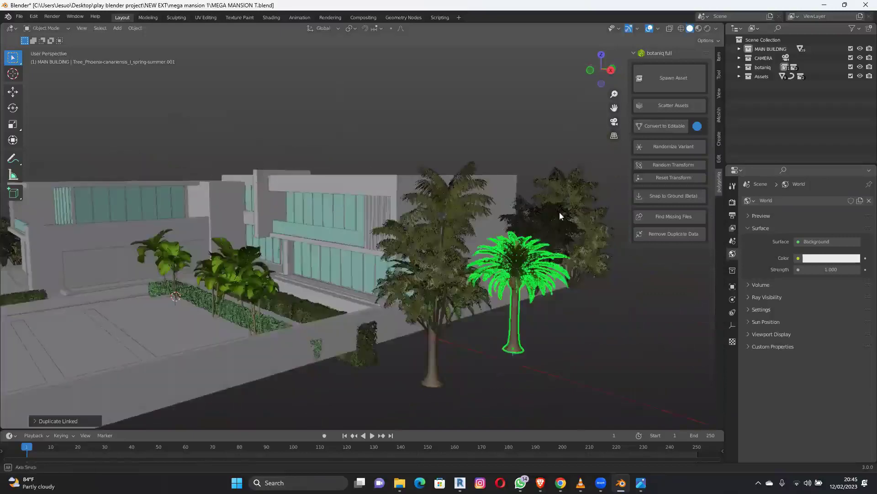
Spawn the deciduous chestnut tree Aesculus hippocastanum (D) in its summer variant from the botaniq assets.
middle_drag(682, 80, 736, 153)
click(694, 86)
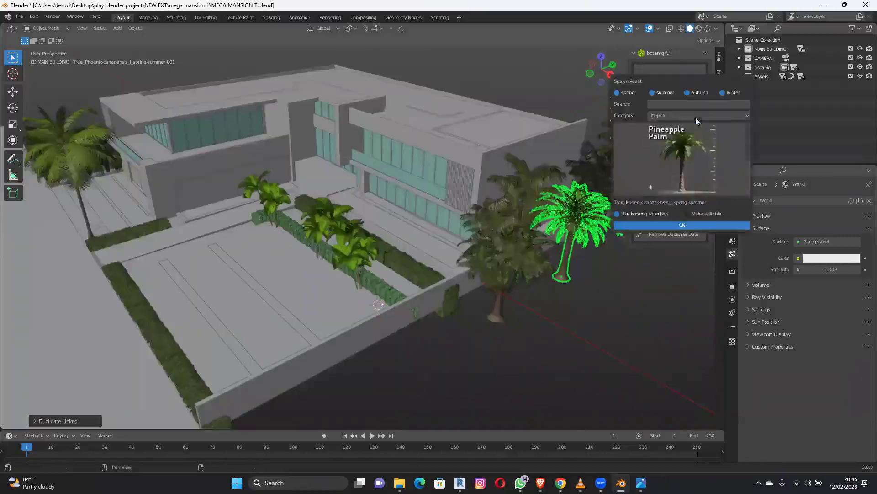
click(688, 130)
click(698, 115)
click(640, 156)
click(644, 158)
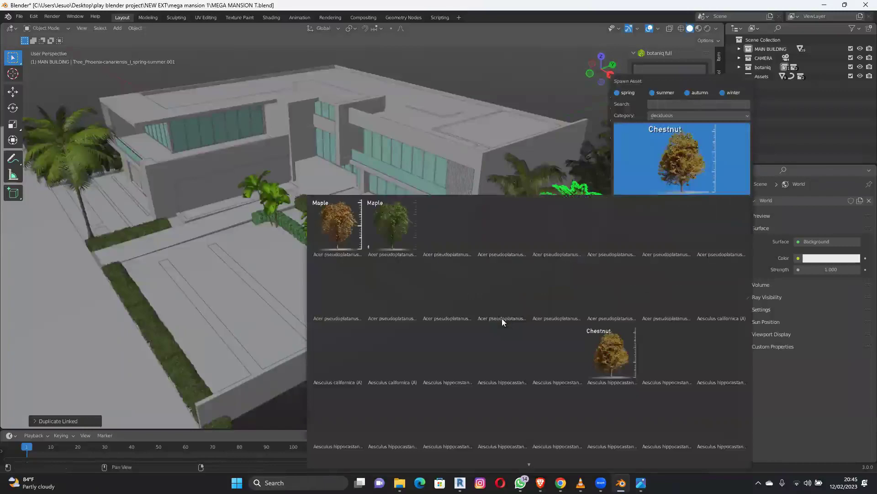
click(554, 431)
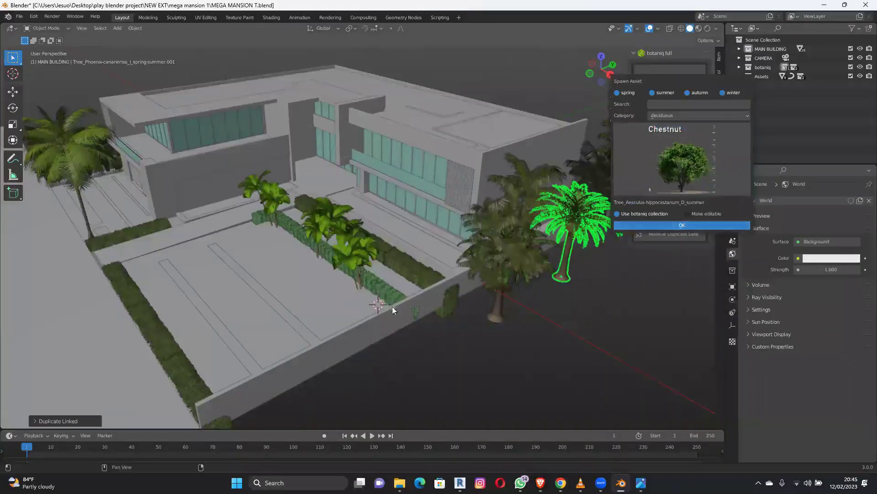
key(Return)
scroll(433, 299, down, 4)
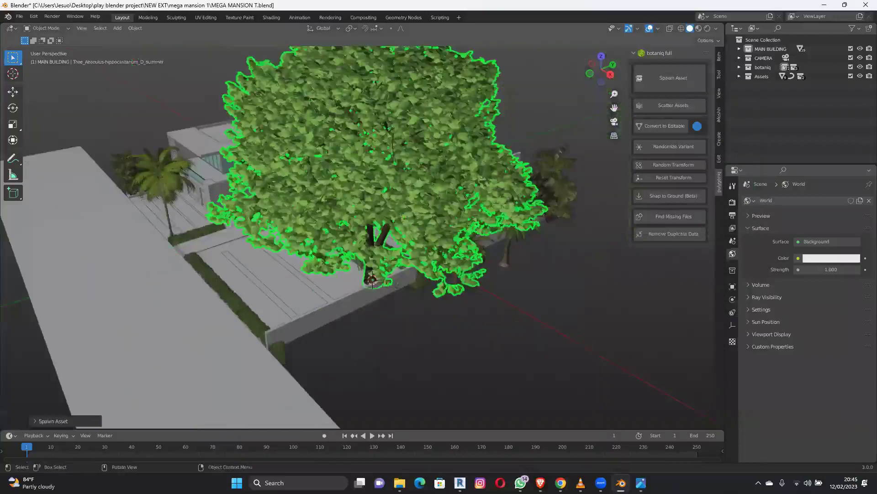
Scale down the chestnut tree and move it along X to the outside of the side boundary wall.
key(s)
click(434, 296)
key(g)
key(x)
click(478, 349)
Make a linked duplicate of the chestnut tree along Y toward the rear palms and scale the copy down.
key(shift+d)
key(y)
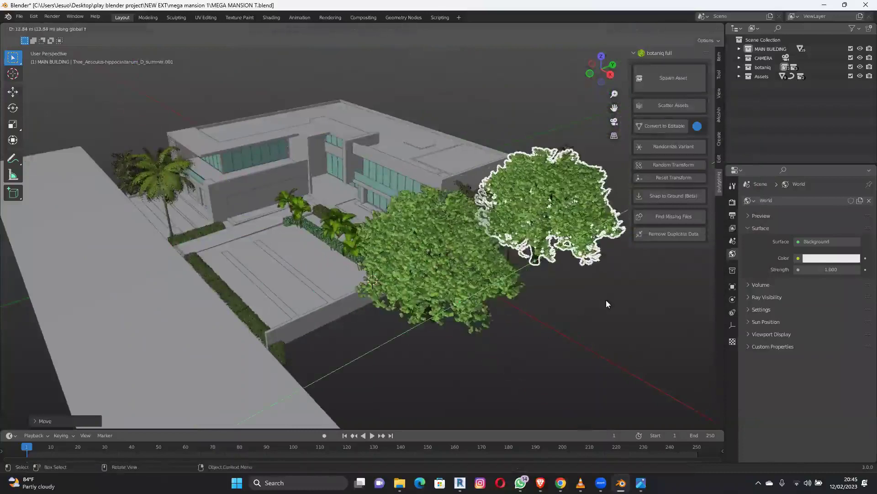
key(s)
click(448, 323)
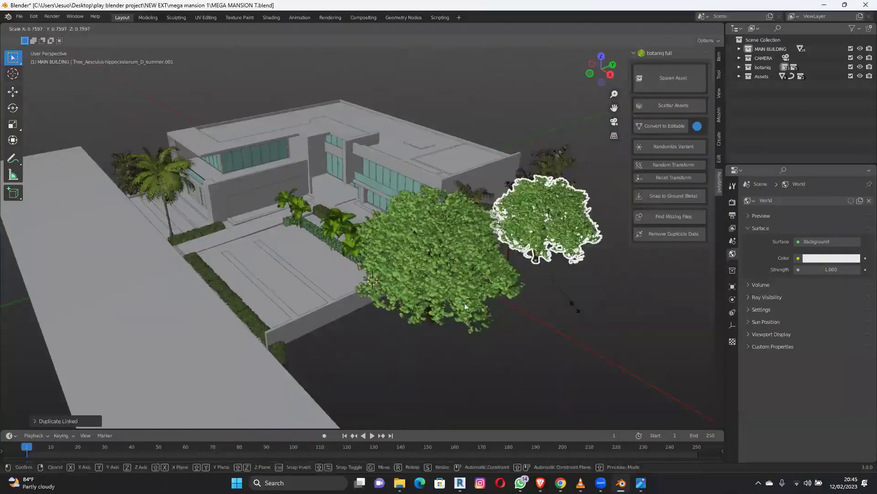
Adjust the smaller chestnut tree's height along Z and shift it horizontally beside the side palms.
middle_drag(448, 324, 460, 279)
middle_drag(466, 222, 477, 237)
middle_drag(422, 235, 481, 249)
middle_drag(324, 300, 412, 308)
key(g)
key(z)
click(390, 316)
key(g)
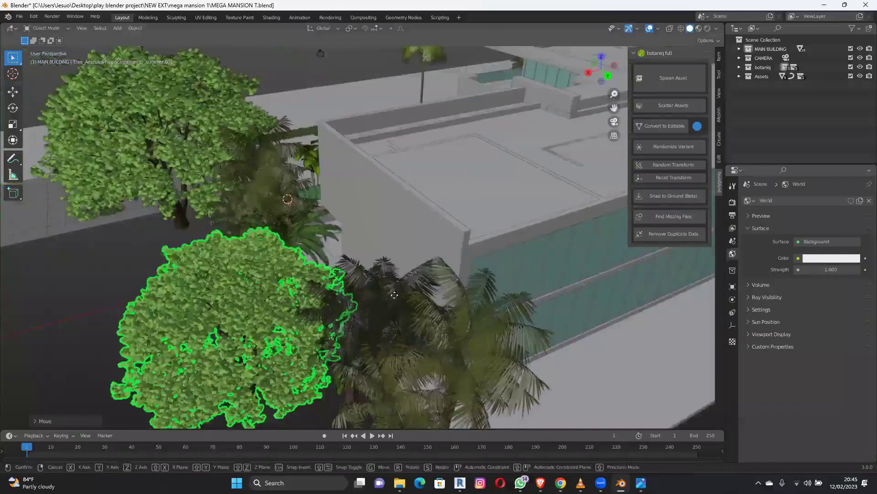
key(x)
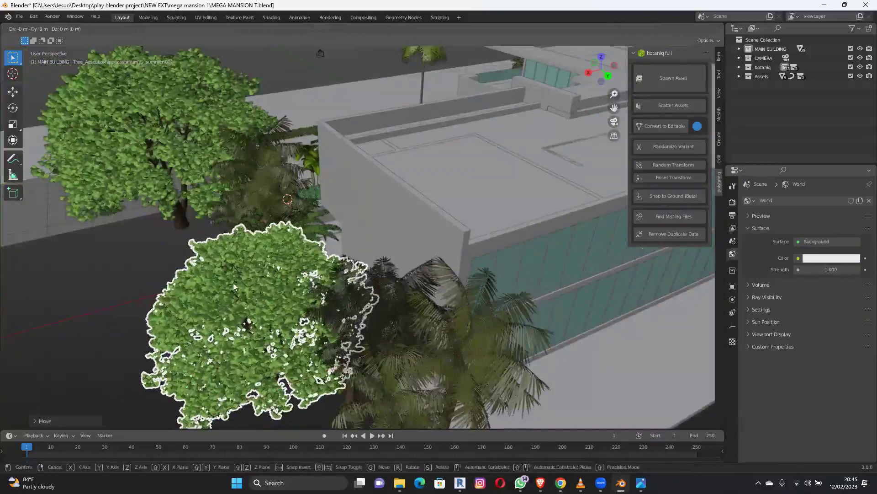
click(178, 240)
middle_drag(178, 239, 320, 201)
Return to the camera view, collapse the botaniq options, save the file and switch to rendered shading.
key(KP_0)
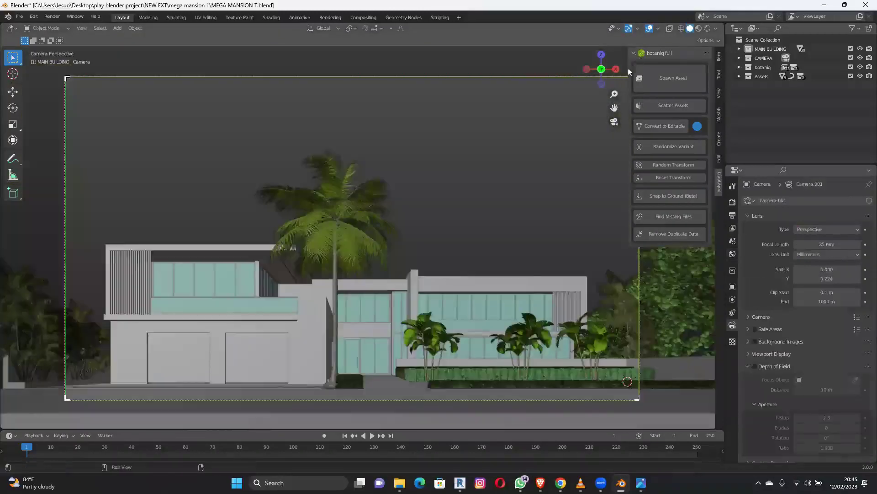
click(636, 53)
key(ctrl+s)
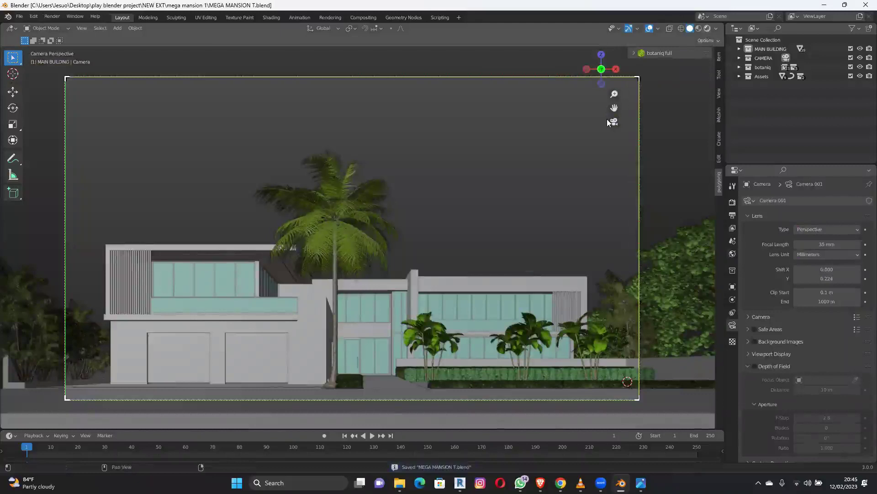
key(z)
key(6)
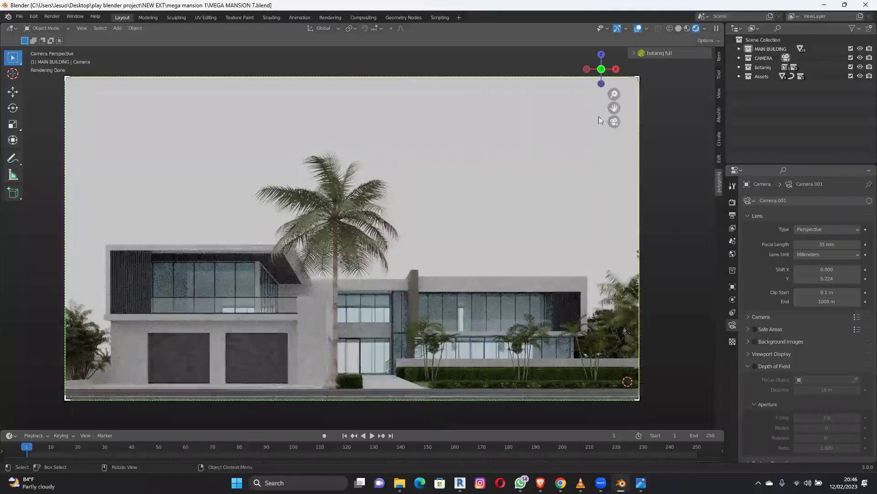
Compare the planting with the mansion reference images in the photo viewer and return to Blender.
click(641, 483)
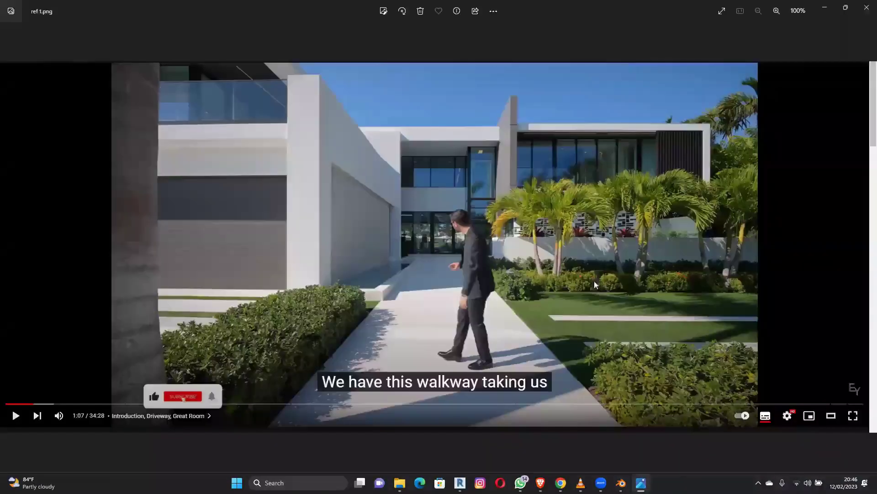
key(Right)
key(Right)
key(Left)
key(Left)
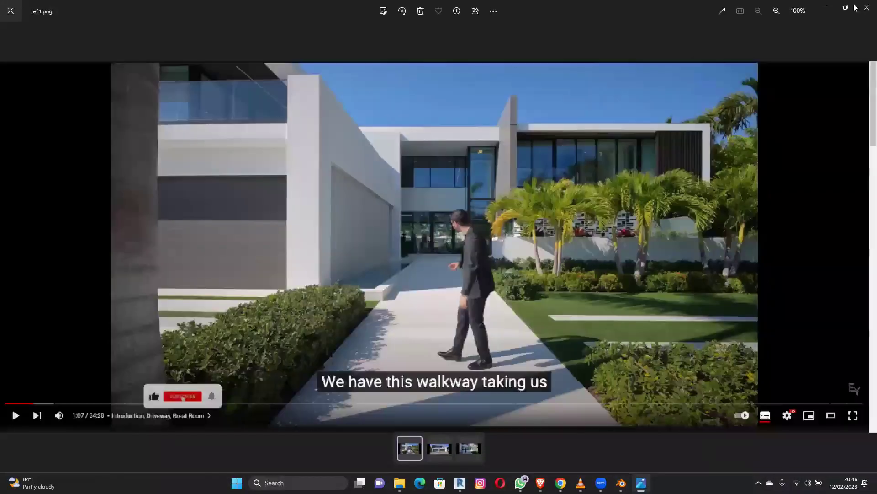
click(831, 11)
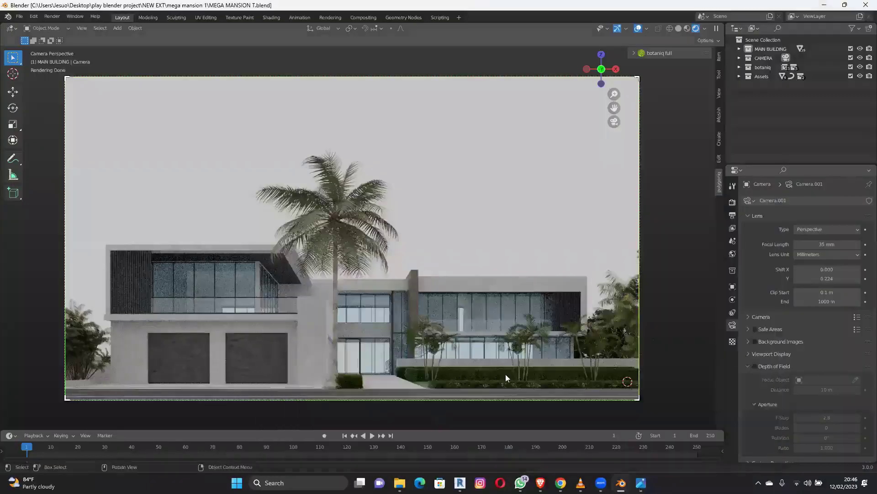
Scale down the Hedges 1m Geo nodes hedge in front of the low garden wall.
click(595, 376)
key(s)
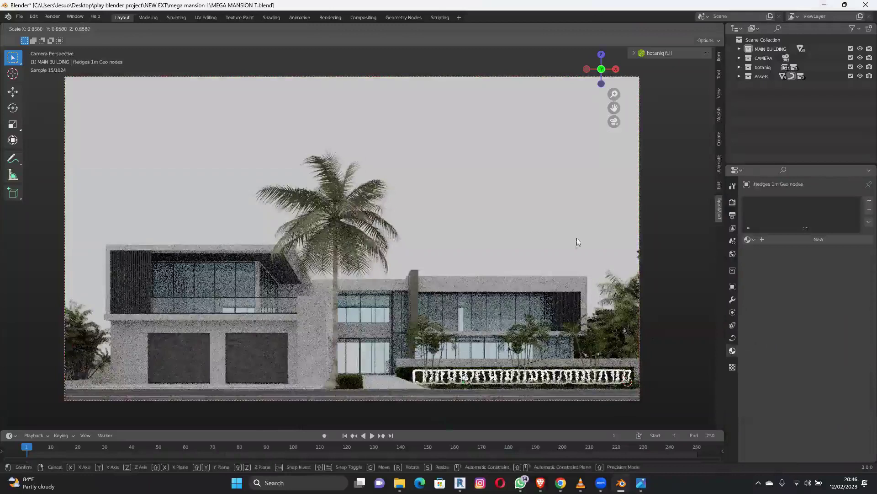
click(483, 377)
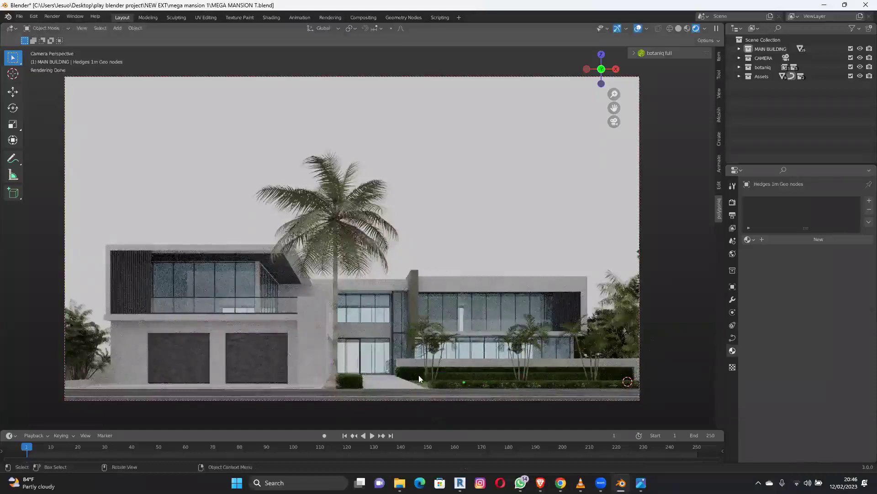
Select the three Carpinus betulus hedge pieces along the low garden wall and lower them along Z.
click(498, 366)
shift+click(520, 369)
shift+click(577, 366)
key(g)
key(z)
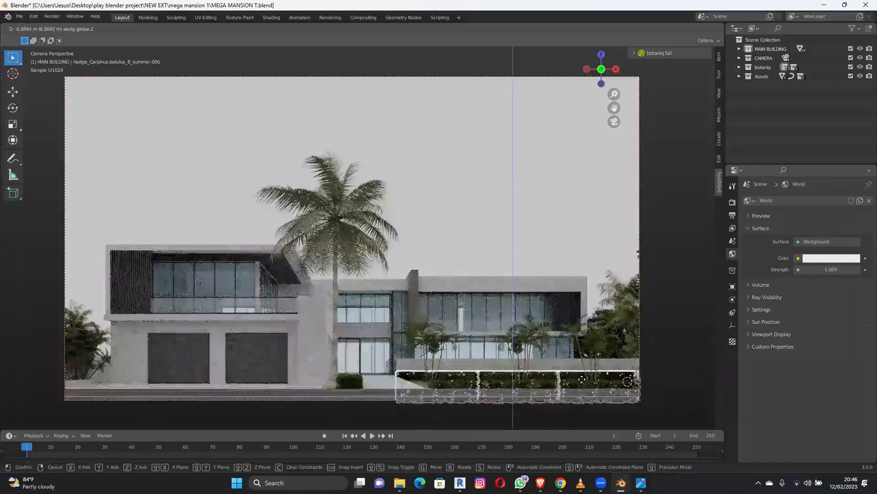
click(576, 378)
Shift the two front Carpinus betulus hedge pieces beside the road along X.
shift+click(575, 381)
key(g)
key(x)
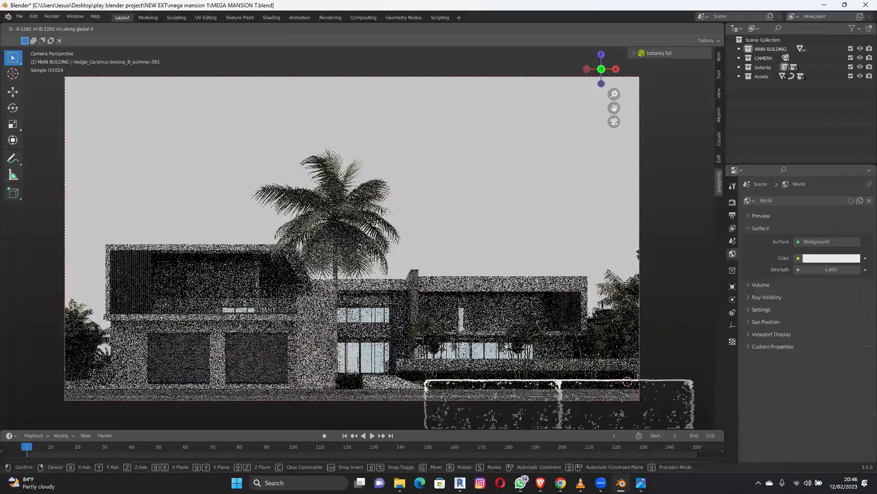
click(300, 380)
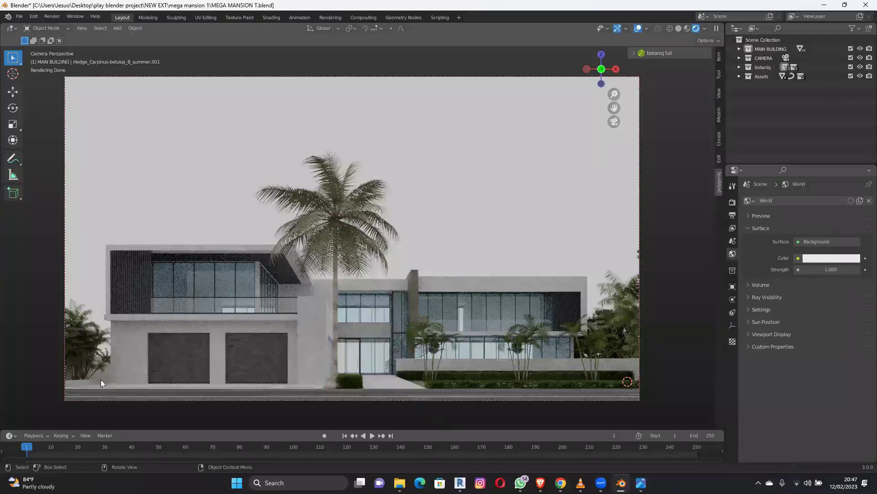
Inspect the tall palm's 07 - Default1 and 08 - Default1 materials with the material preview expanded, and save the file.
click(81, 370)
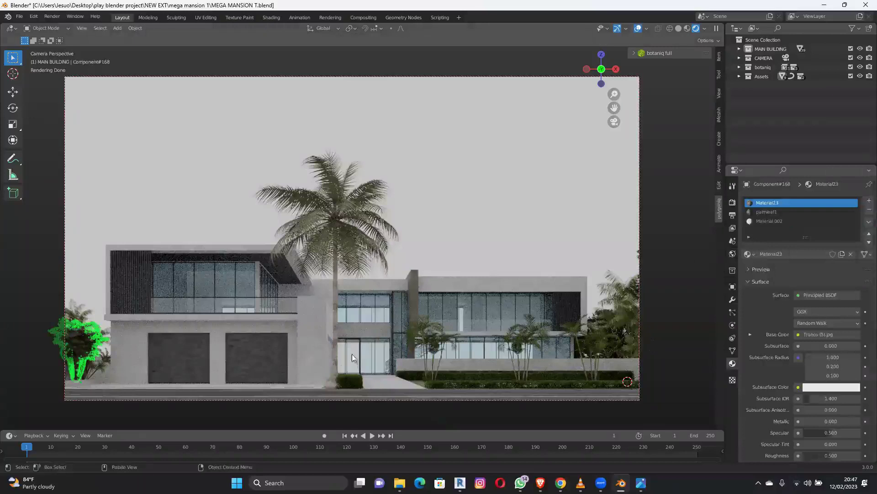
click(337, 371)
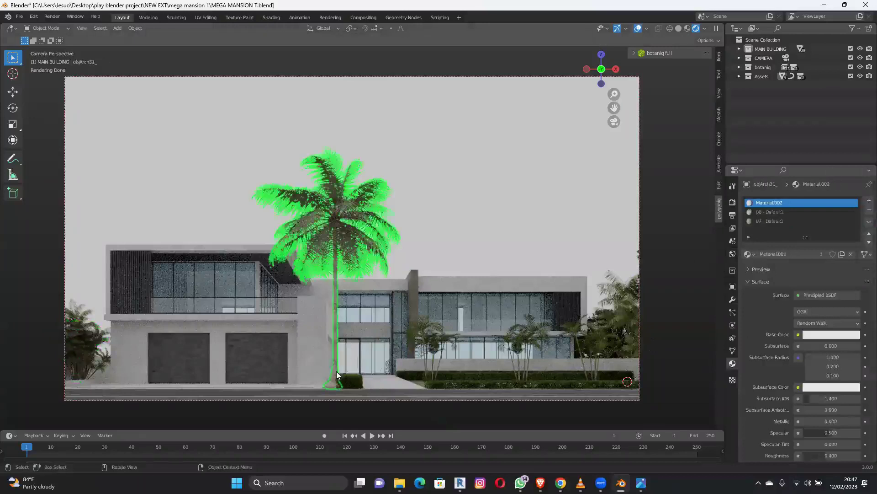
click(771, 222)
click(869, 221)
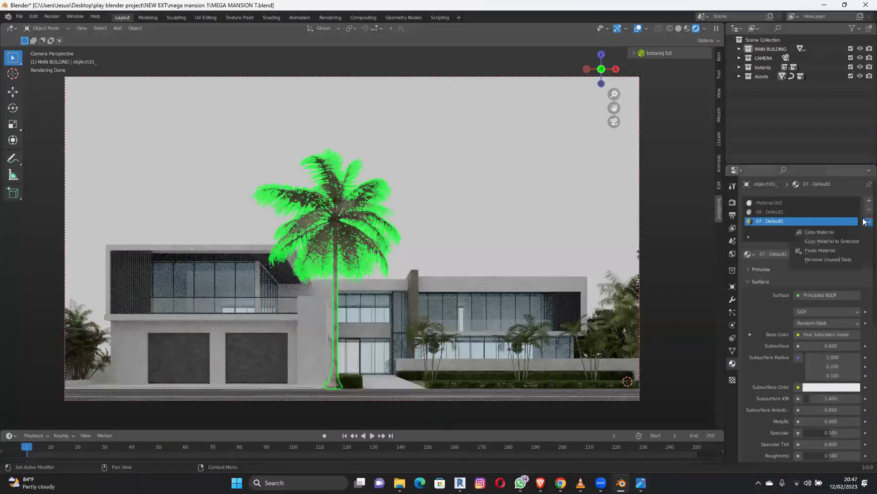
click(760, 270)
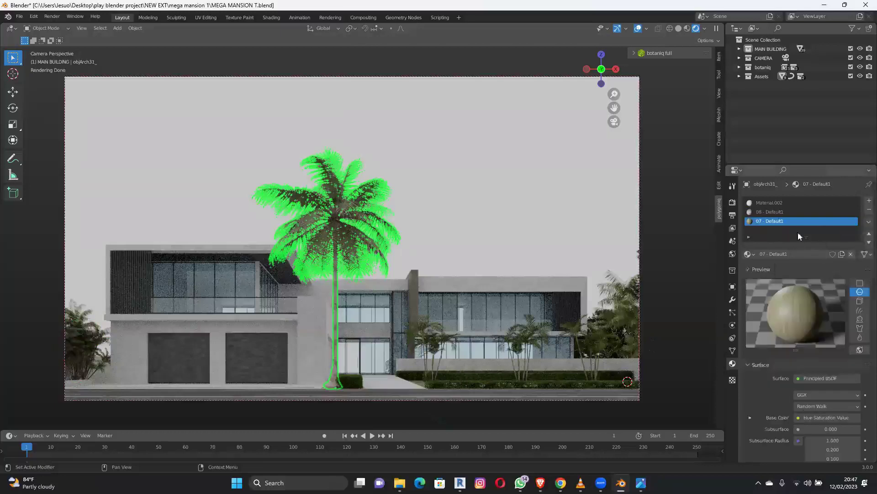
click(767, 211)
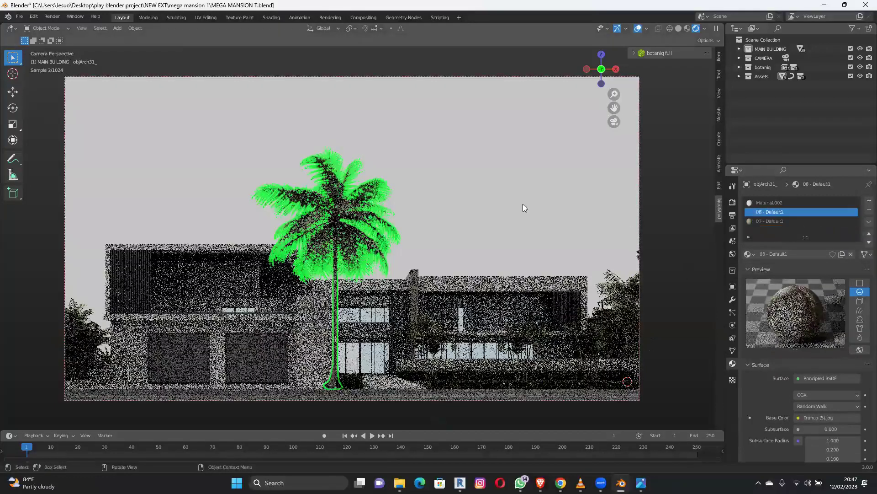
key(ctrl+s)
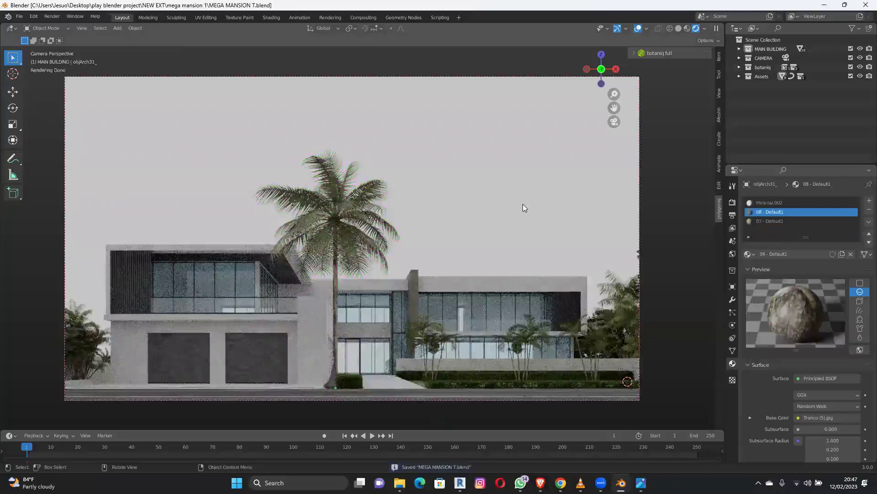
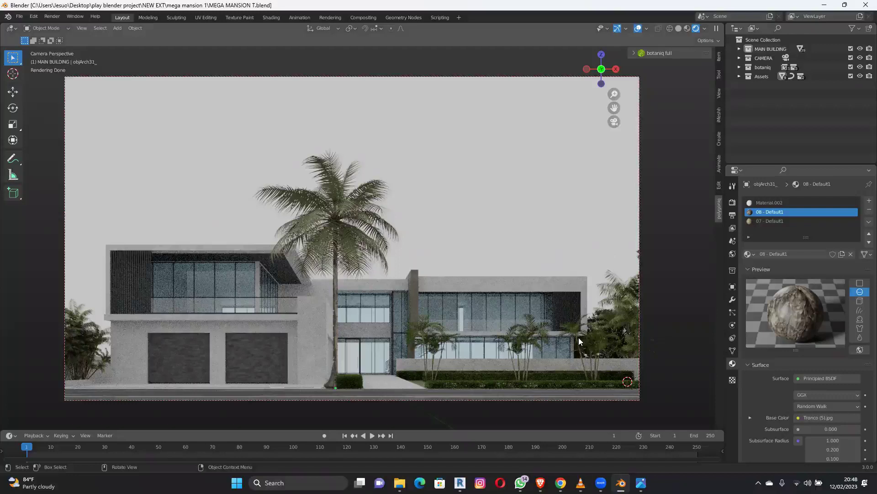
Check the garage doors in the reference image ref 2.png and return to Blender.
click(641, 482)
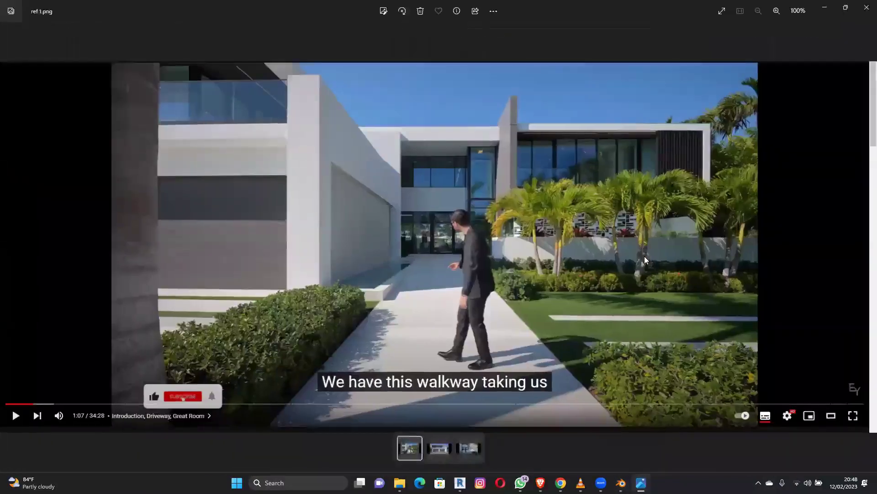
key(Right)
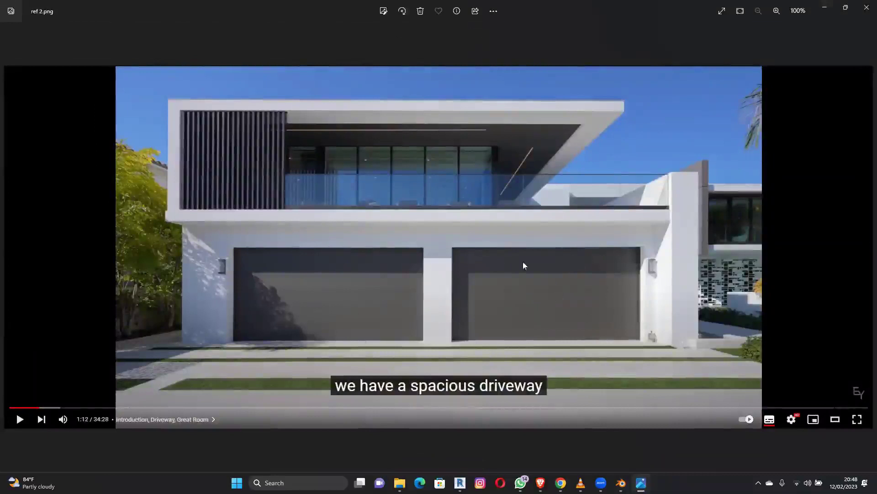
click(821, 14)
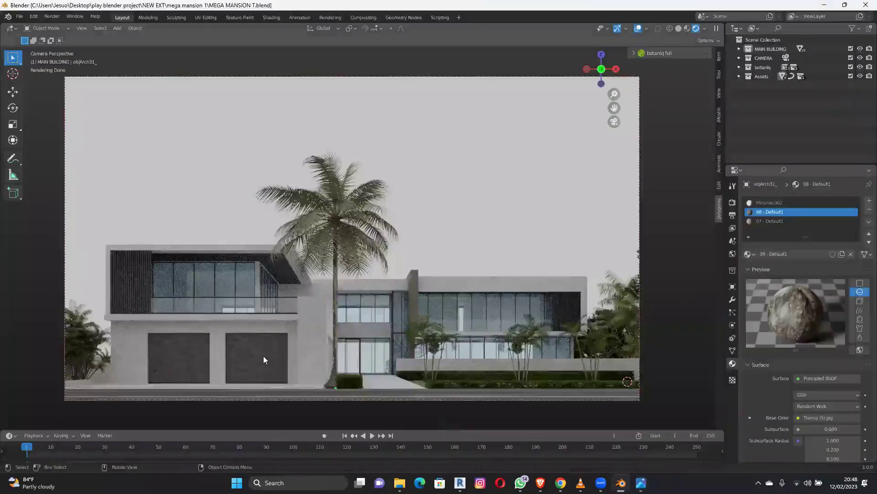
Select the garage doors, expand the texture mapping of their worn-metal base colour, and set its X scale to 10.
click(263, 356)
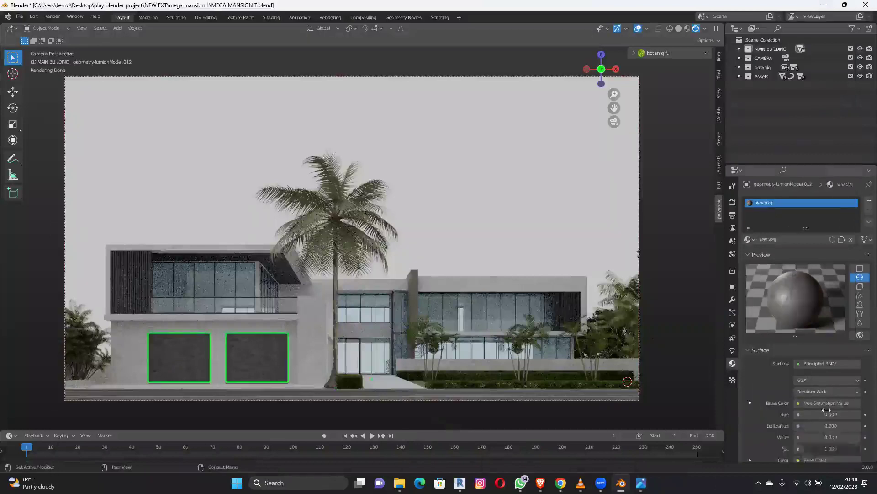
scroll(769, 357, down, 5)
click(751, 350)
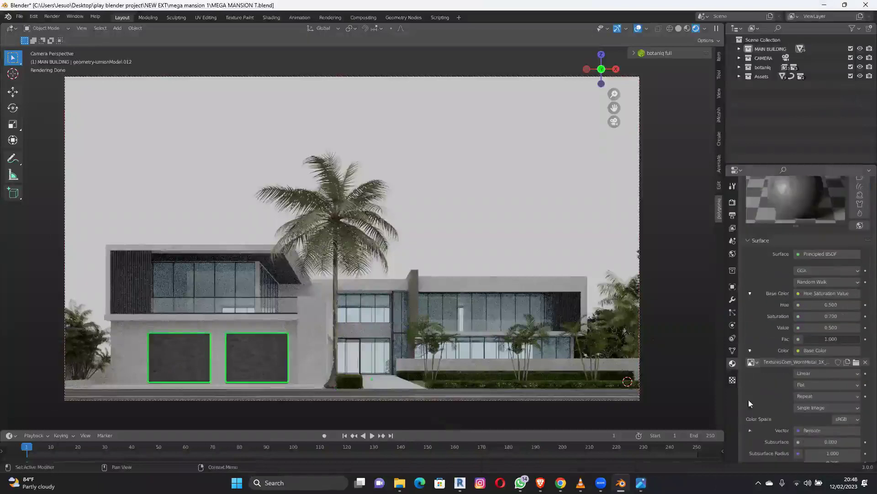
scroll(847, 407, down, 3)
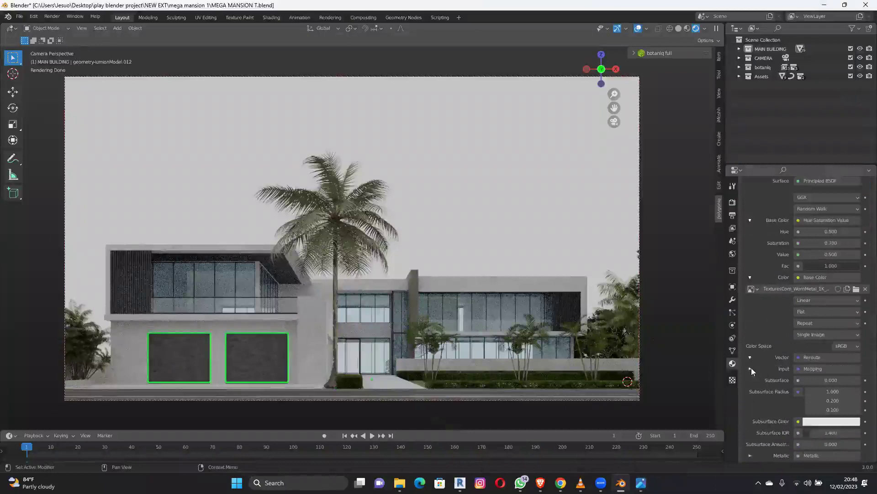
click(751, 367)
scroll(861, 428, down, 3)
click(833, 407)
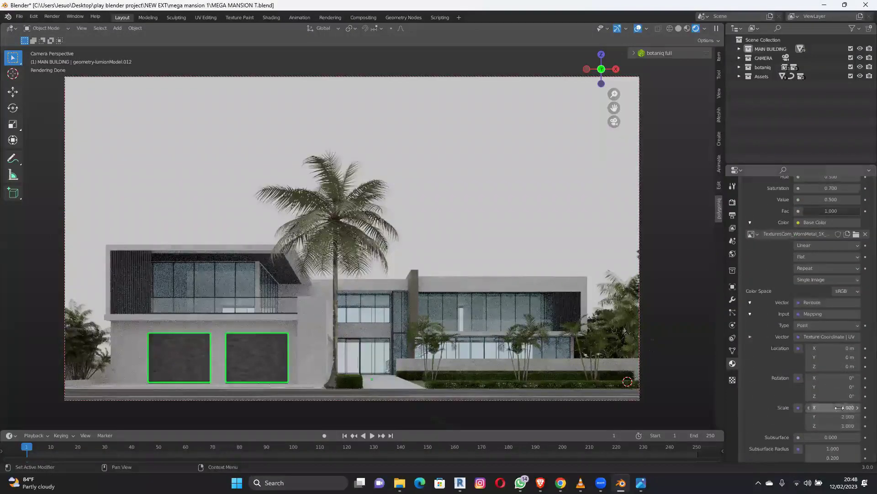
key(Return)
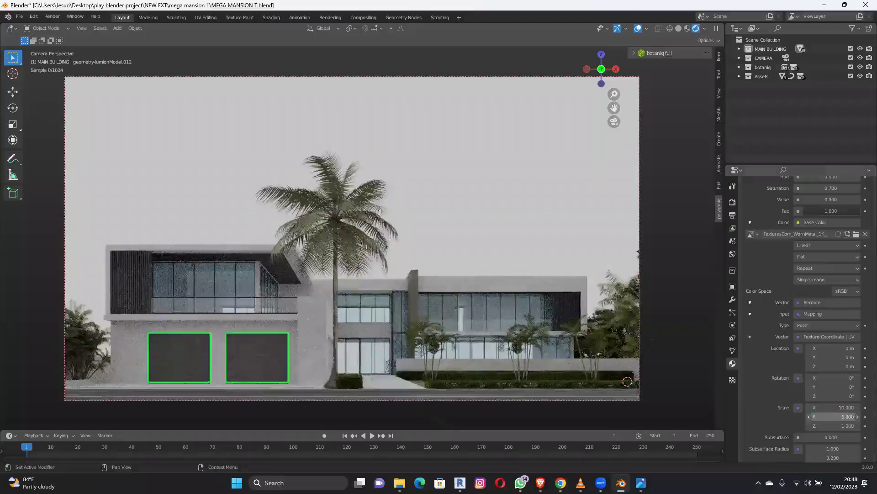
Set the garage door texture's mapping scale to 1 in Y and 30 in X.
click(843, 415)
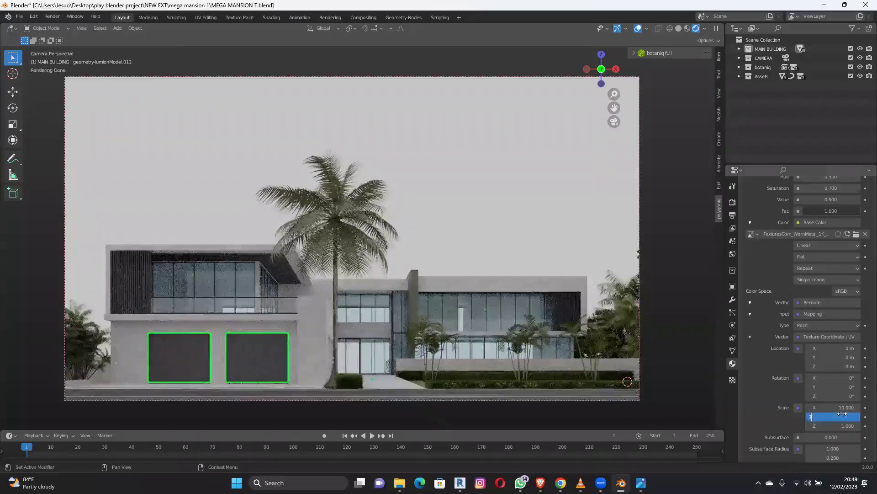
text(1)
key(Return)
click(848, 407)
text(30)
key(Return)
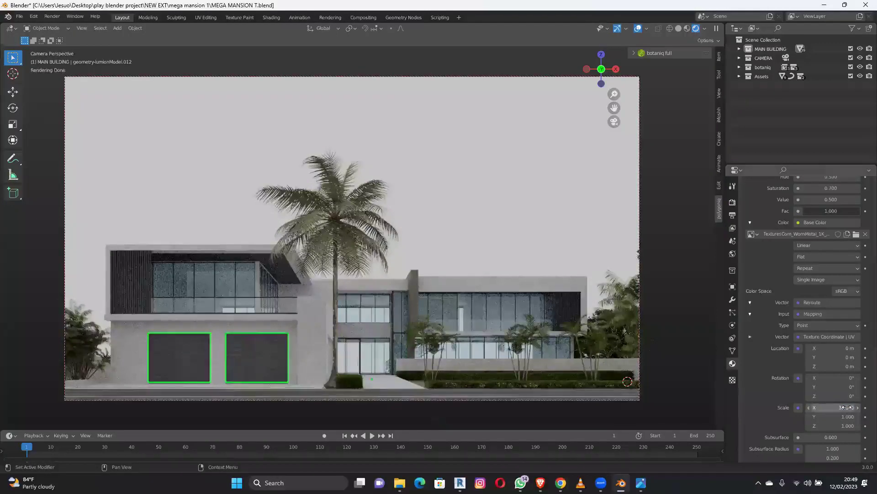
Copy the dark material of the facade's vertical slats and paste it onto the garage doors.
click(571, 310)
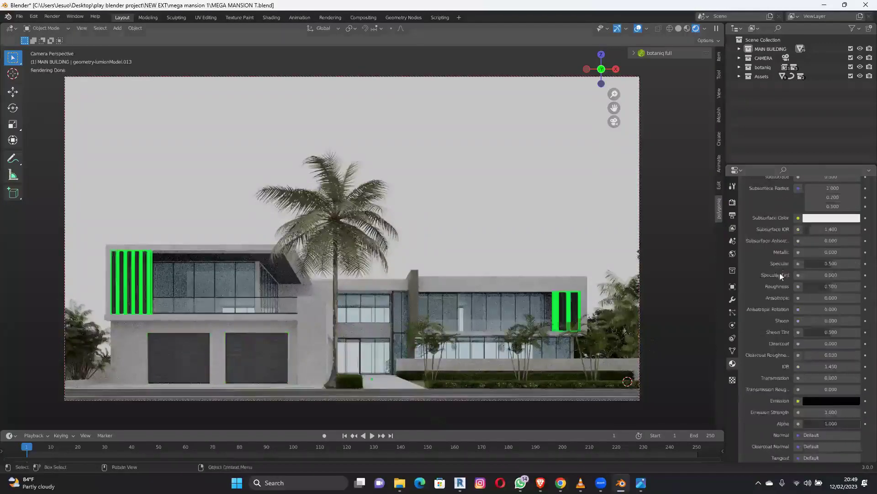
scroll(865, 198, up, 6)
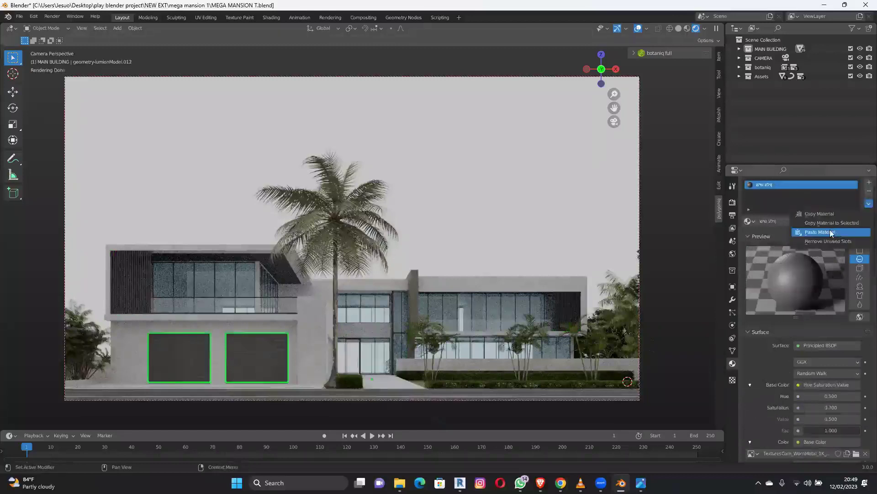
click(829, 233)
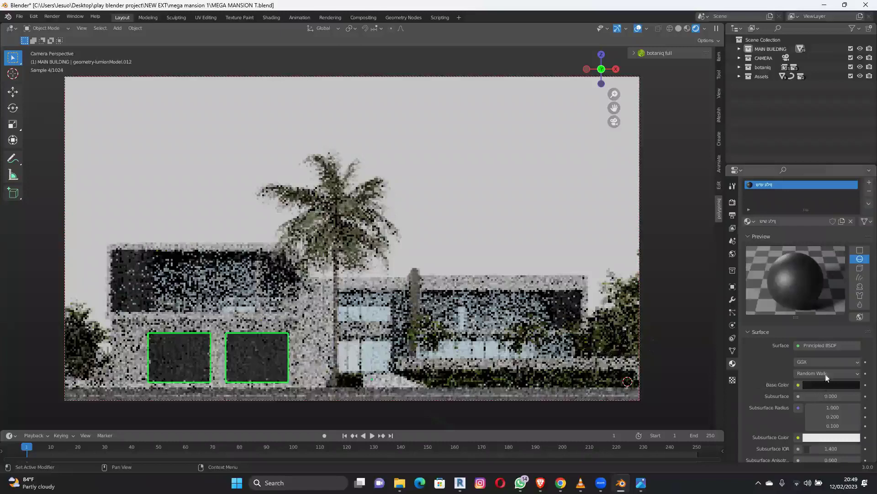
Lighten the garage door material's base colour to grey, set metallic to 1, specular to 0.807 and roughness to 0.406, and save the file.
scroll(840, 314, down, 4)
click(856, 398)
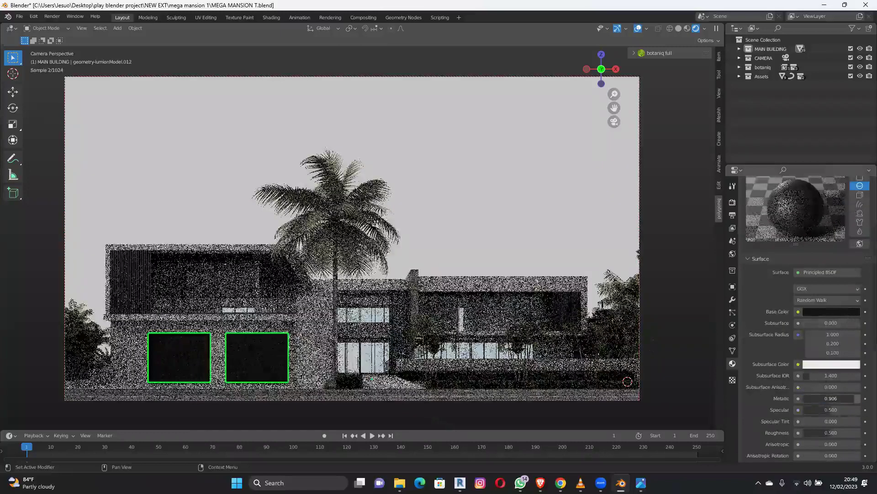
click(846, 312)
drag(853, 242, 853, 218)
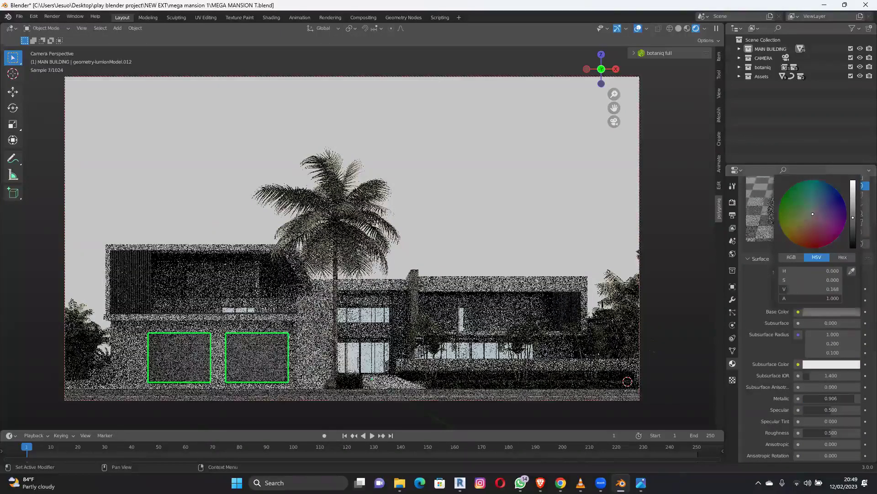
drag(838, 402, 830, 433)
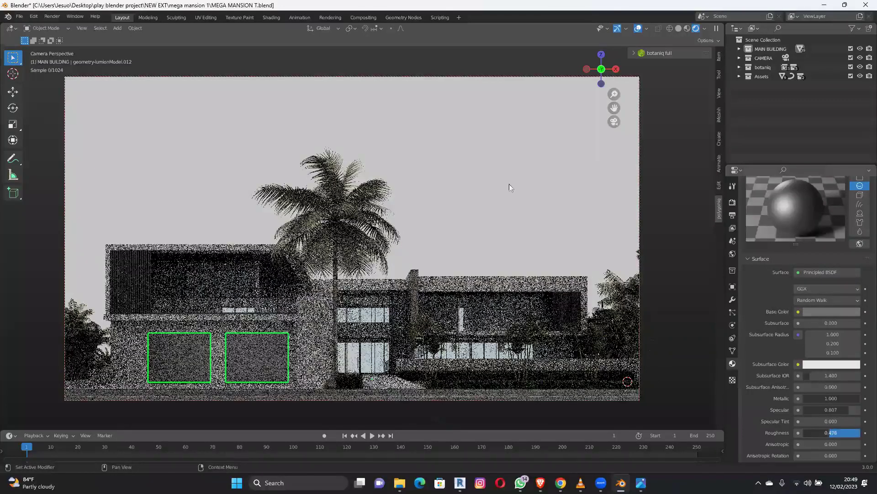
key(ctrl+s)
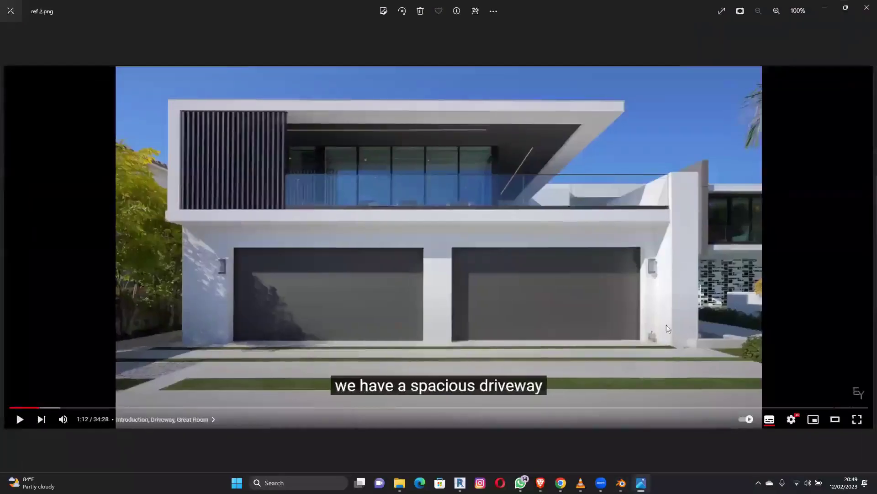
Compare the facade and garage doors with the reference images ref 3.png and ref 1.png, and return to Blender.
key(Right)
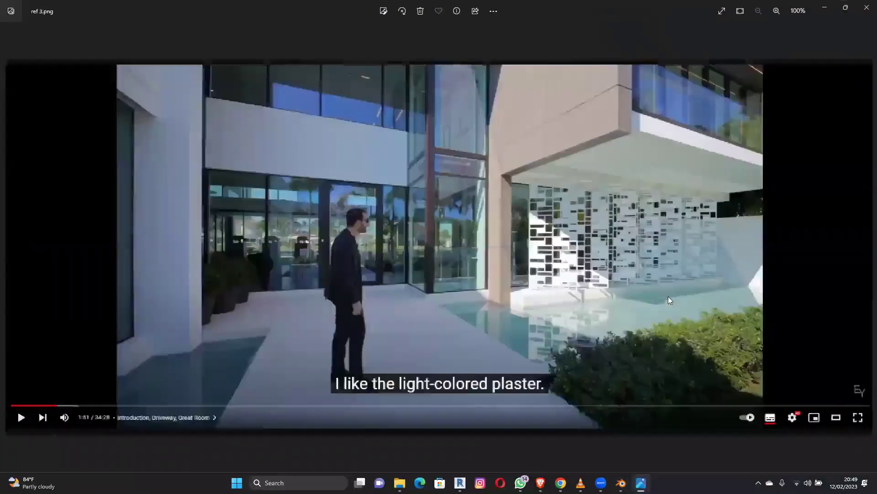
key(Left)
key(Left)
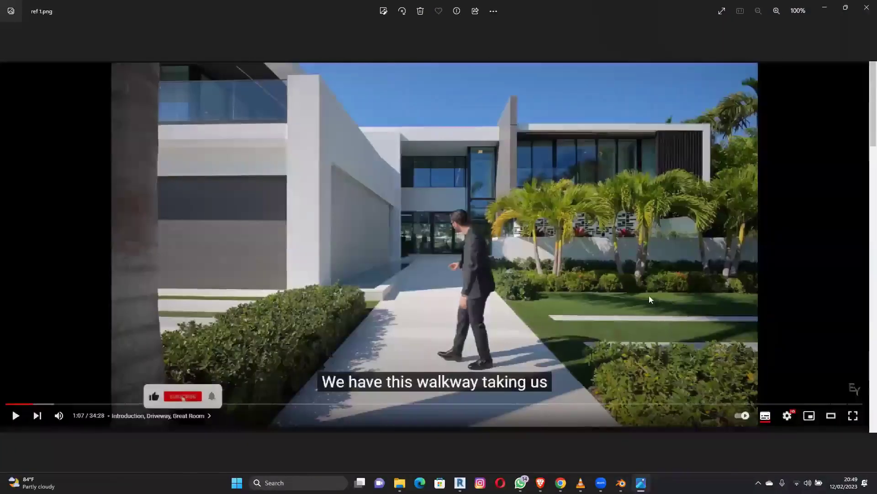
click(823, 9)
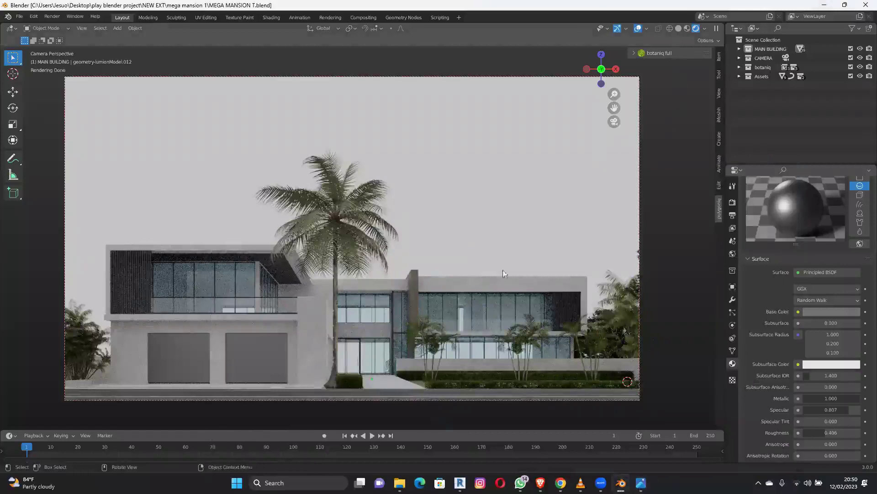
Switch the viewport to solid shading and leave the camera view.
click(679, 29)
middle_drag(500, 235, 480, 269)
scroll(524, 268, down, 8)
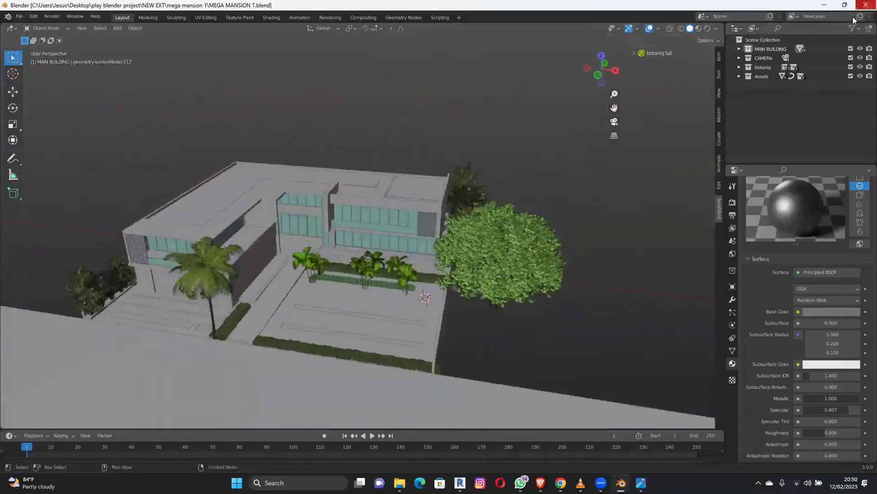
Open the NEW EXT folder within the first project folder of PROJECETS, copy its path, and return to Blender.
click(824, 5)
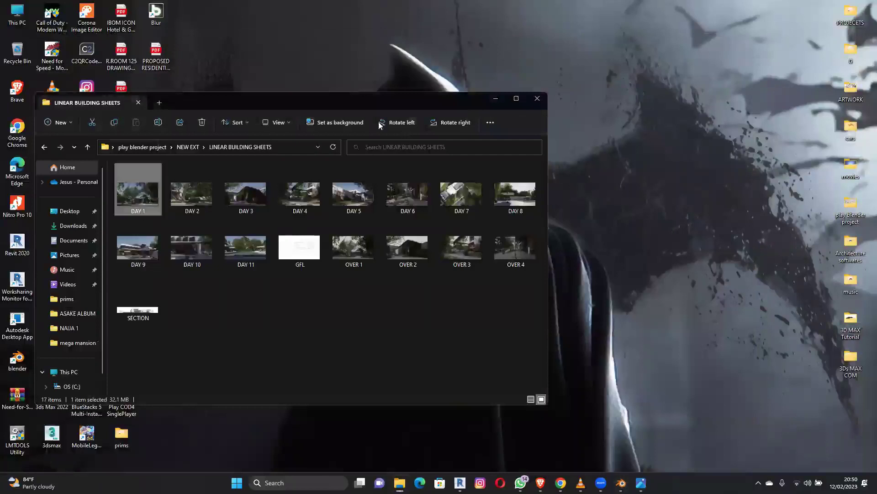
double_click(851, 13)
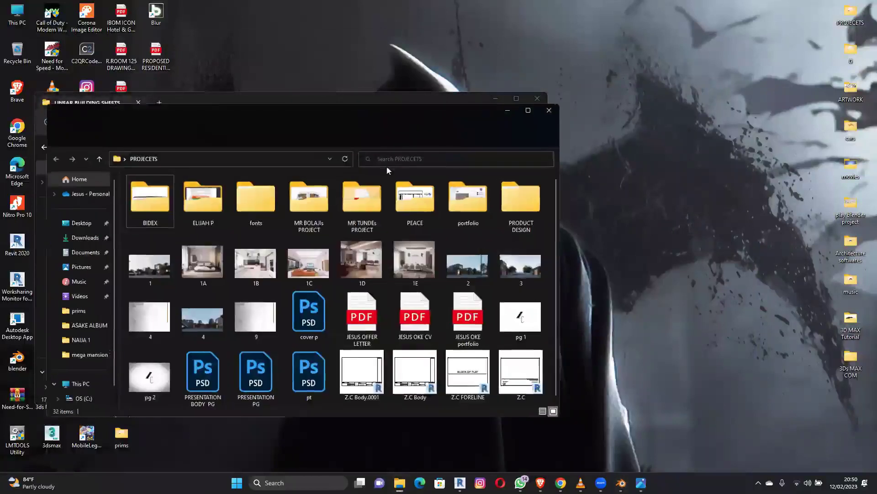
drag(292, 114, 429, 105)
double_click(287, 194)
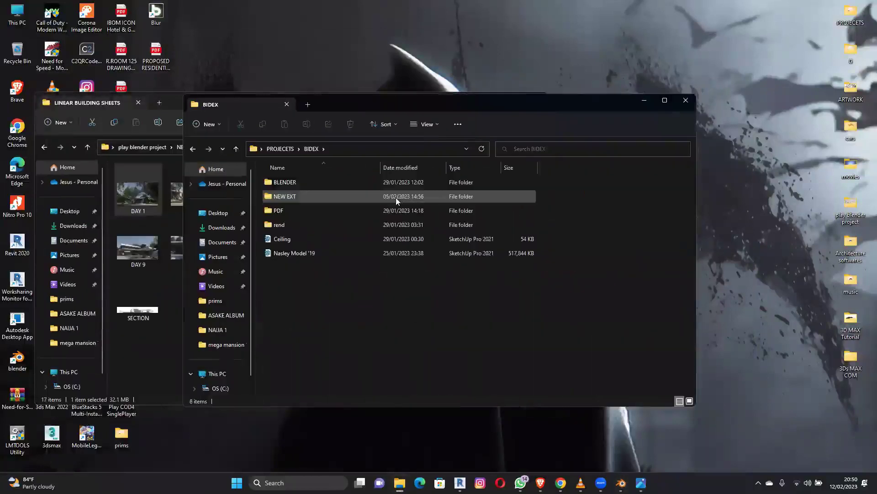
double_click(298, 195)
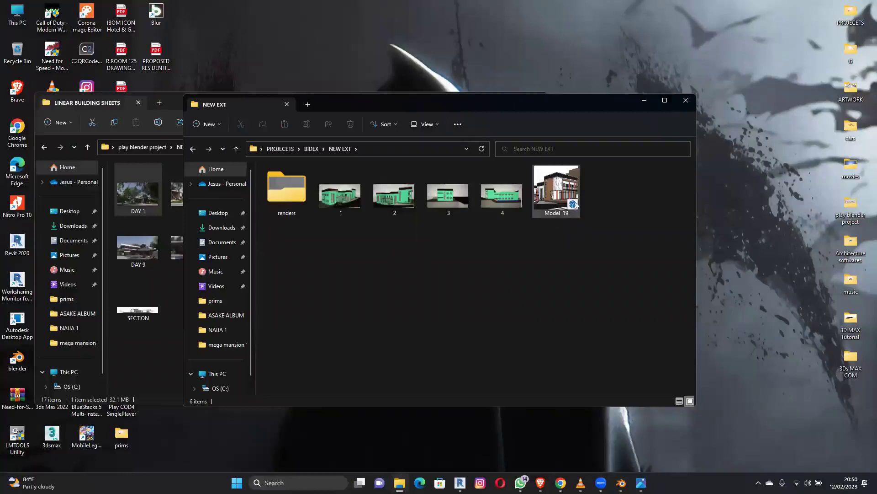
click(418, 147)
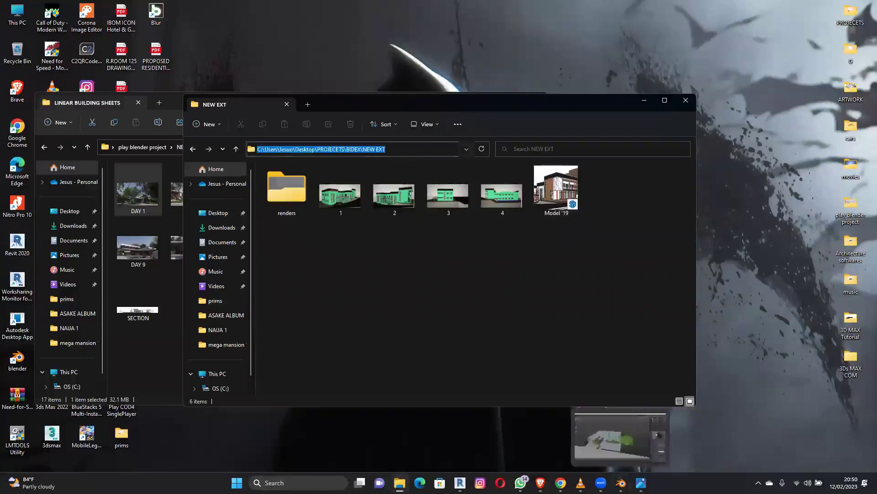
click(621, 436)
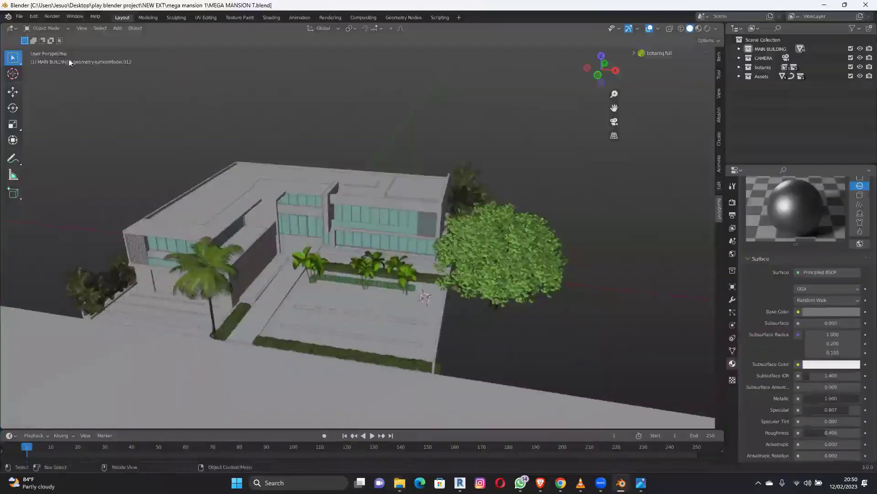
Import the SketchUp file Model '19.skp from the NEW EXT folder into the scene.
middle_drag(27, 151, 143, 245)
click(19, 16)
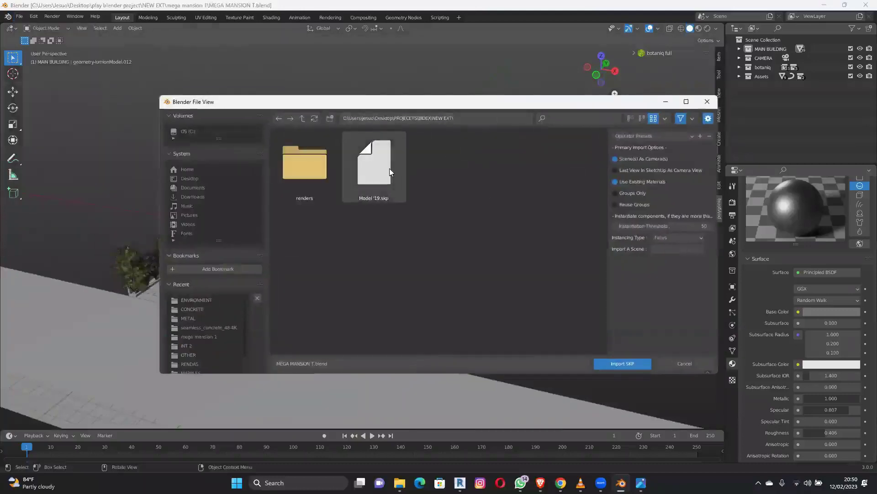
click(389, 168)
double_click(389, 167)
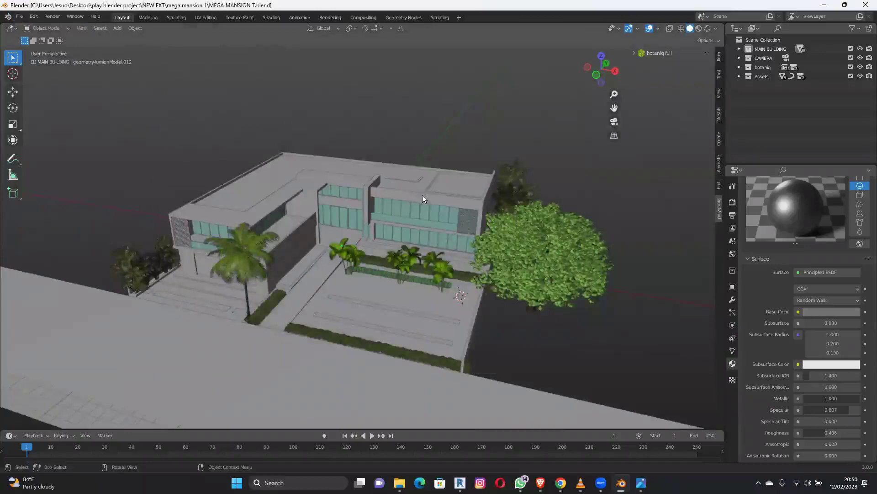
Delete the oversized slanted plane around the imported SketchUp buildings.
scroll(361, 249, down, 6)
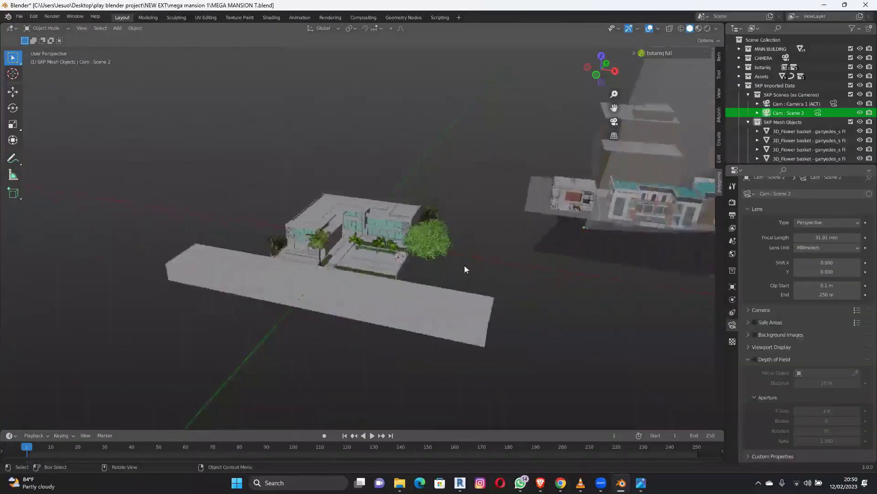
middle_drag(413, 287, 503, 196)
scroll(504, 196, up, 3)
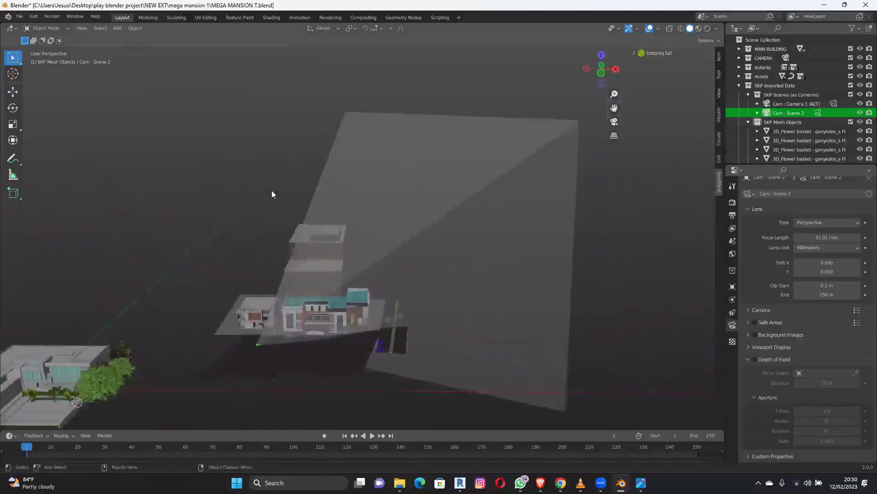
key(Delete)
middle_drag(388, 249, 413, 245)
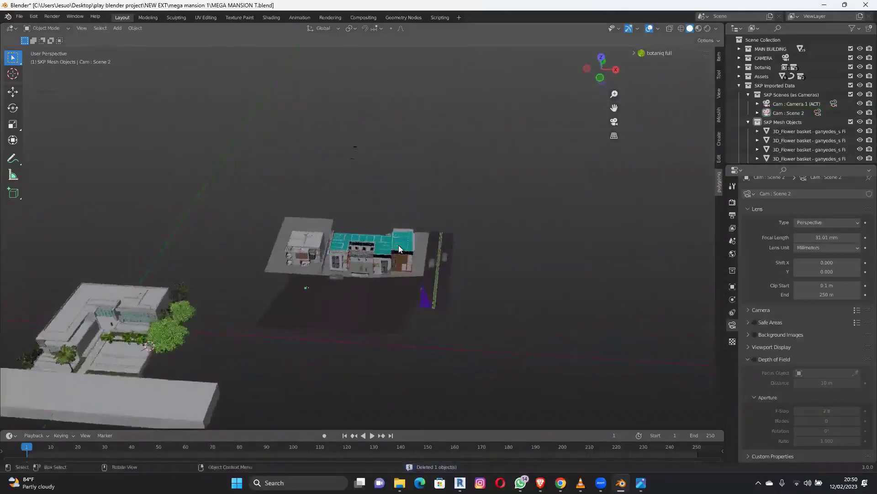
Delete the imported cameras and the small stray objects in front of and beside the imported buildings.
scroll(416, 249, up, 3)
middle_drag(477, 257, 291, 255)
scroll(292, 254, up, 3)
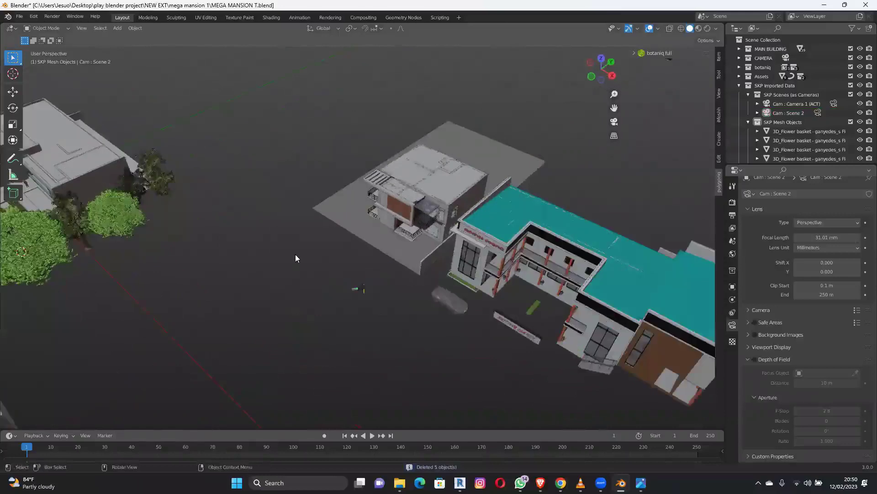
key(Delete)
drag(347, 249, 288, 190)
Delete the teal-roofed building with its car, signs and leftover pieces, keeping the neighbouring house and its ground slab.
click(410, 276)
middle_drag(412, 273, 402, 261)
click(401, 260)
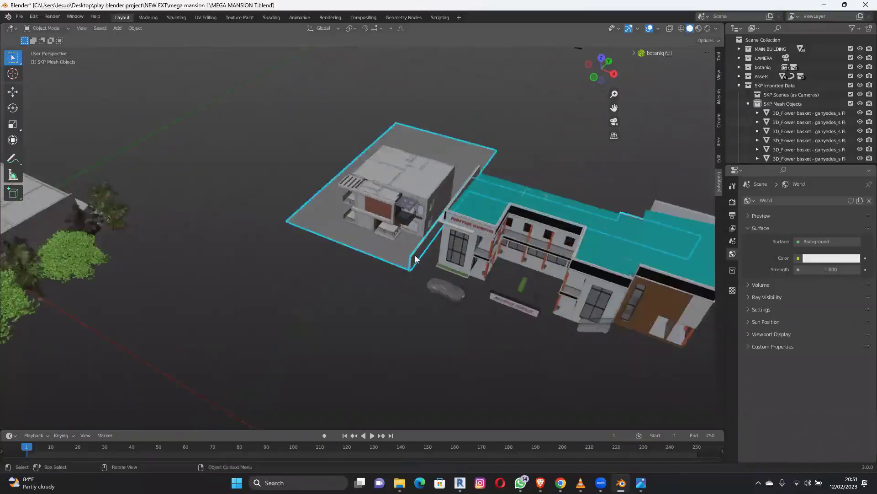
key(Delete)
middle_drag(439, 260, 423, 156)
drag(626, 310, 372, 118)
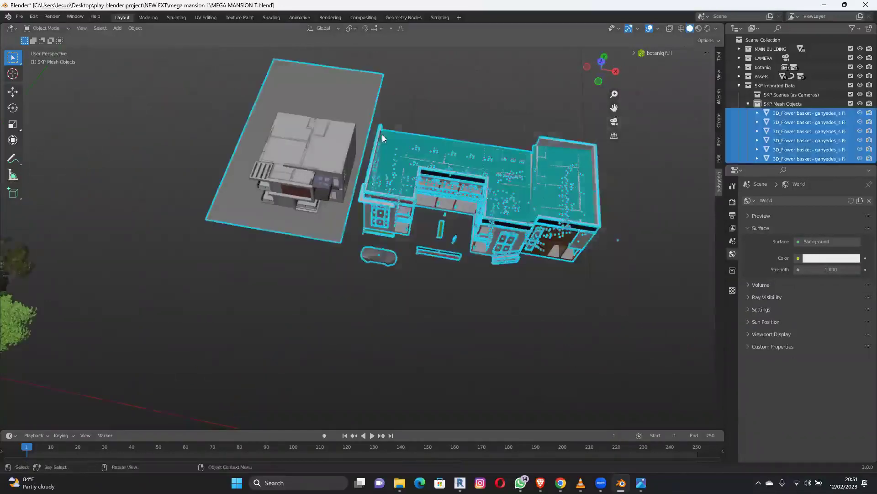
shift+click(343, 77)
key(Delete)
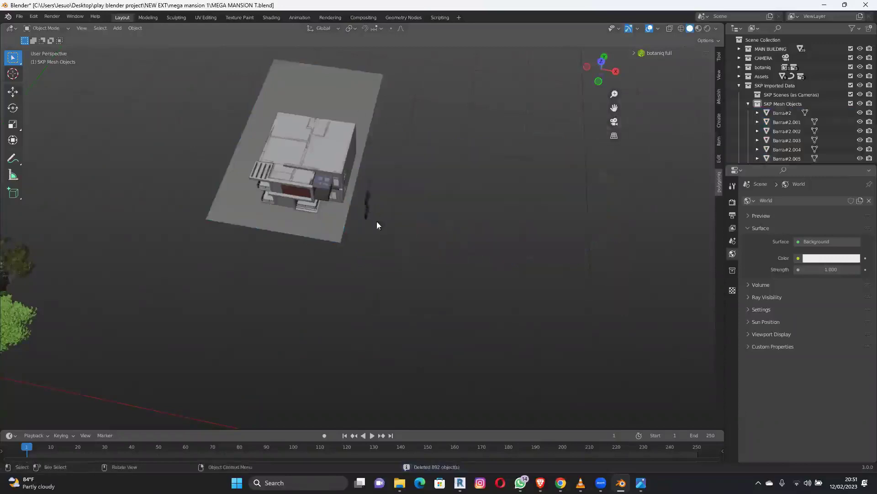
drag(383, 232, 359, 178)
key(Delete)
Examine the neighbouring house from several sides and check the materials of its wall panel and windows, collapsing the SKP Imported Data collection.
middle_drag(334, 222, 305, 239)
scroll(304, 240, up, 6)
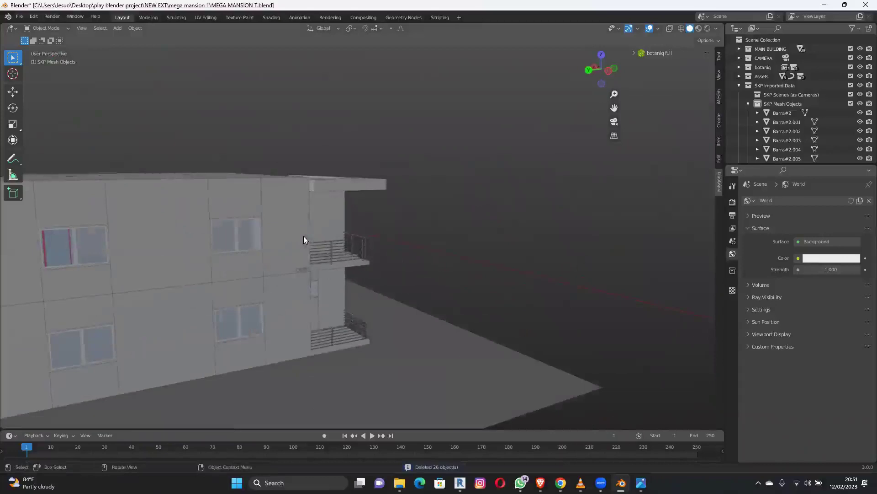
click(304, 239)
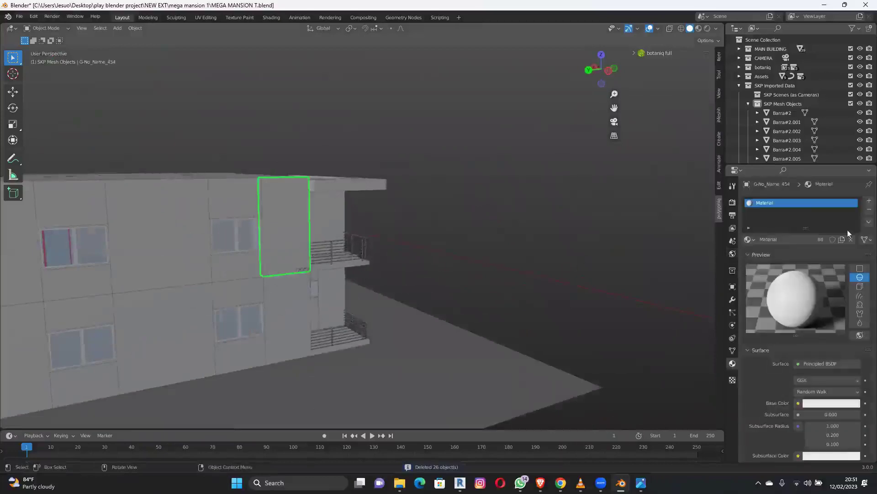
scroll(583, 292, down, 5)
middle_drag(551, 293, 487, 261)
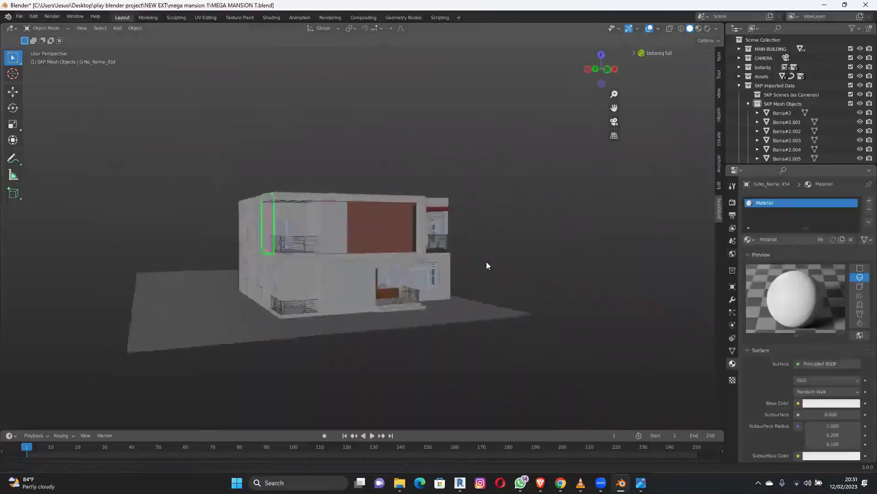
scroll(485, 265, up, 2)
click(739, 86)
middle_drag(431, 254, 388, 289)
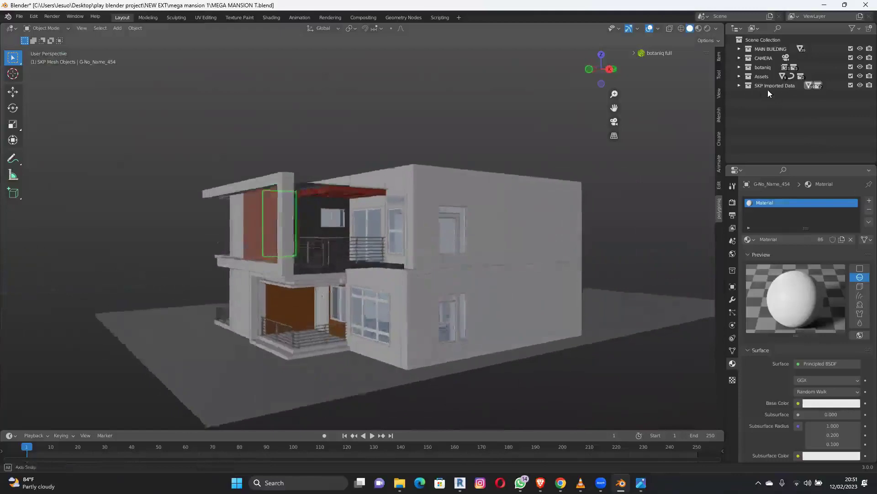
mouse_move(489, 266)
middle_down()
mouse_move(399, 276)
mouse_move(517, 256)
mouse_move(488, 275)
middle_up()
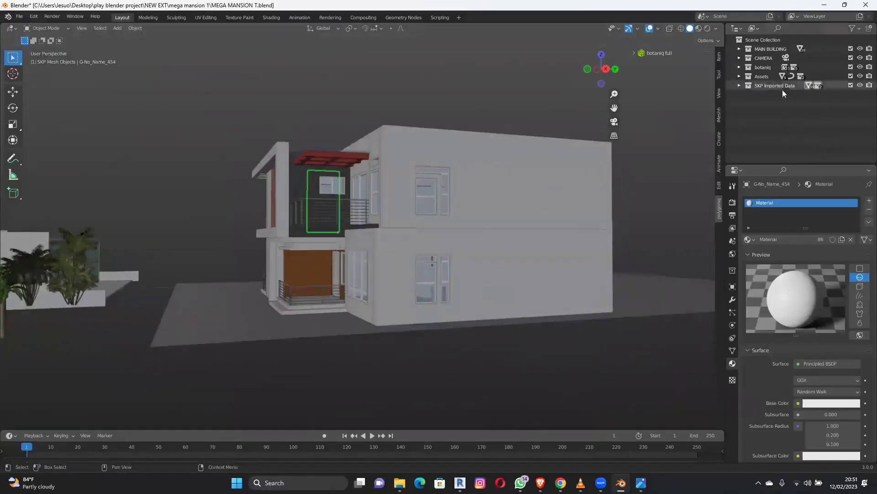
middle_drag(452, 198, 470, 193)
click(476, 209)
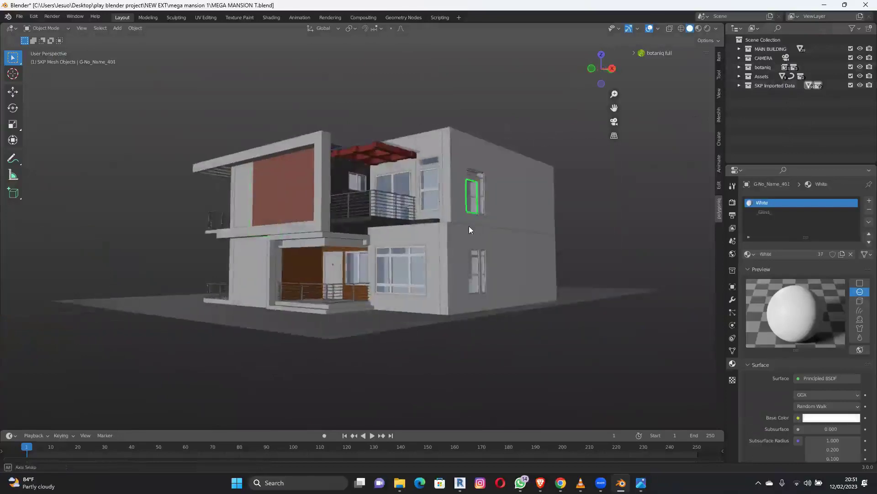
middle_drag(469, 226, 469, 230)
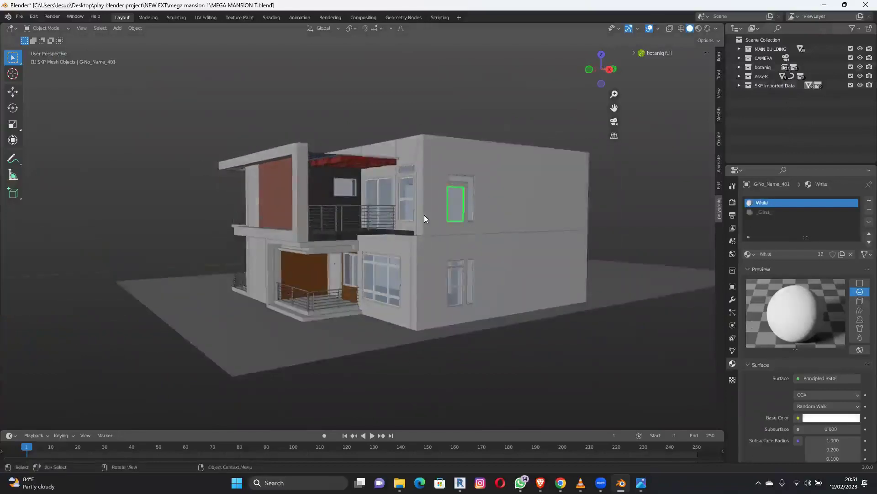
click(373, 186)
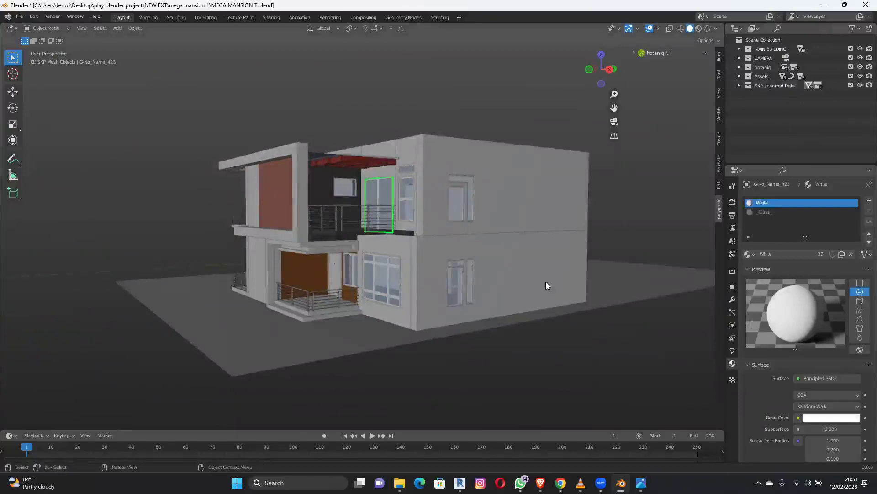
Copy the Glass Opaque material from the mansion's glazing and paste it onto the _Glass_ material of the neighbouring house's windows.
middle_drag(546, 281, 265, 301)
middle_drag(162, 278, 143, 267)
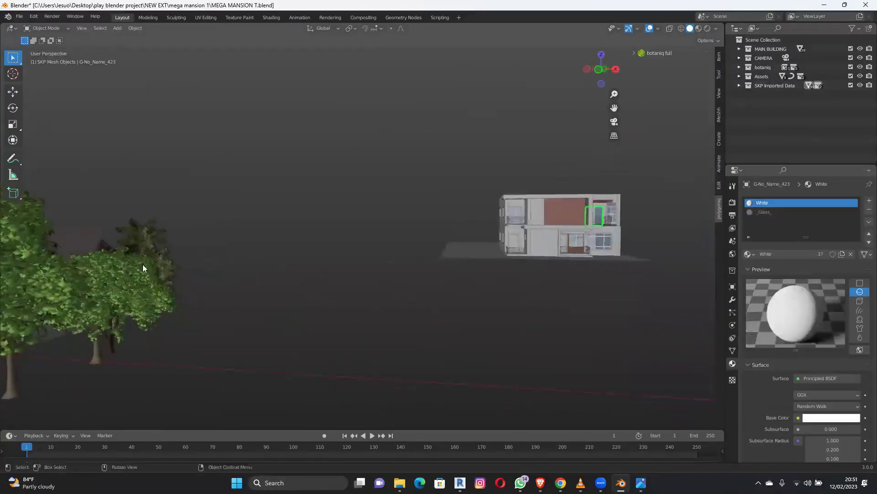
scroll(198, 273, up, 4)
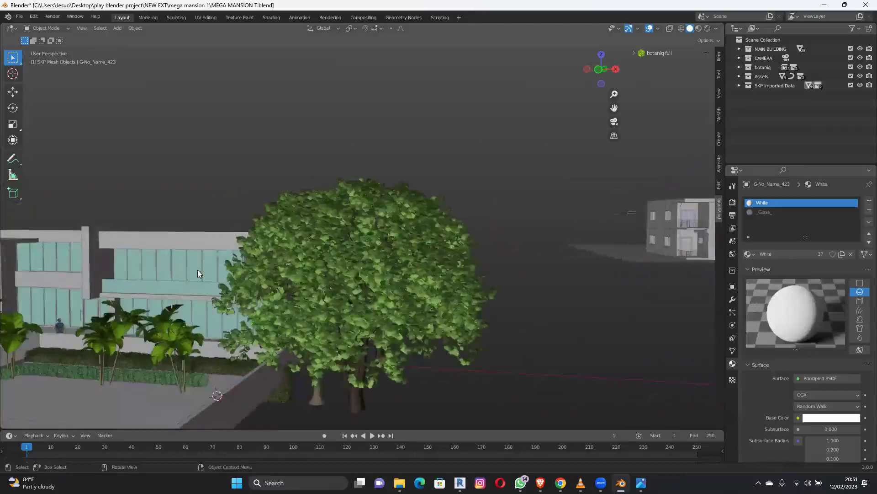
click(198, 273)
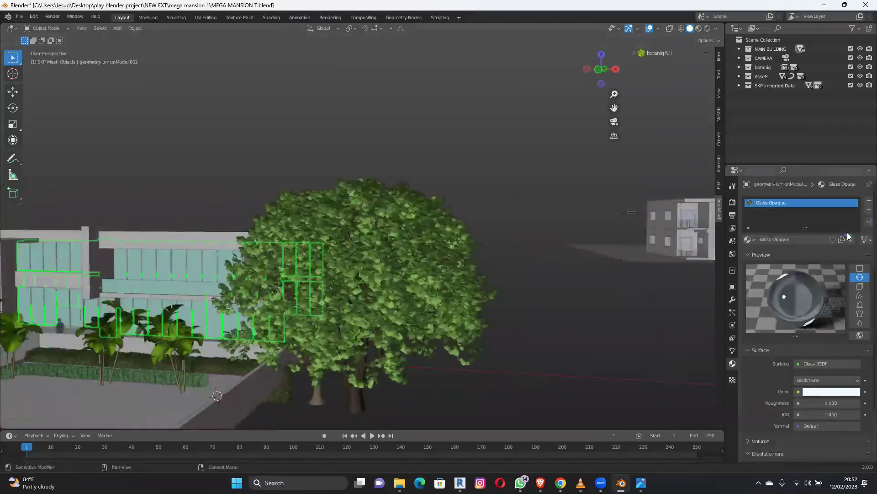
scroll(421, 310, down, 6)
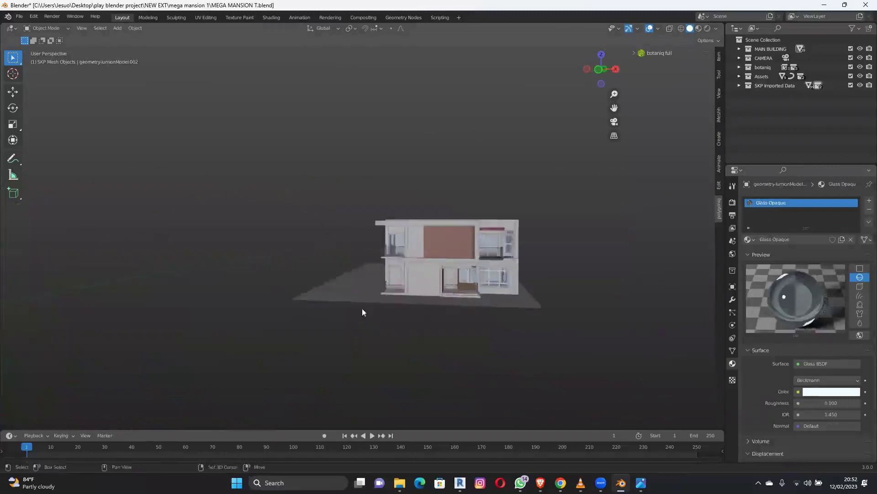
middle_drag(363, 309, 582, 299)
scroll(582, 299, up, 5)
middle_drag(397, 298, 408, 276)
scroll(408, 277, up, 2)
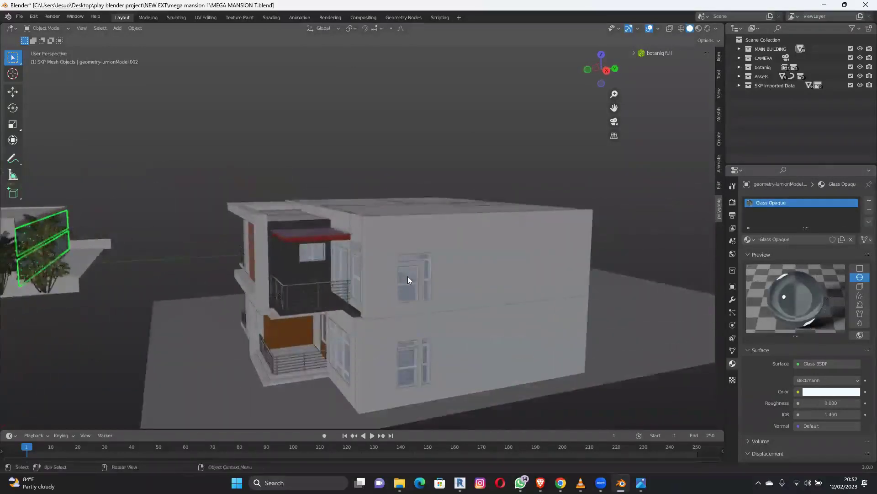
click(408, 277)
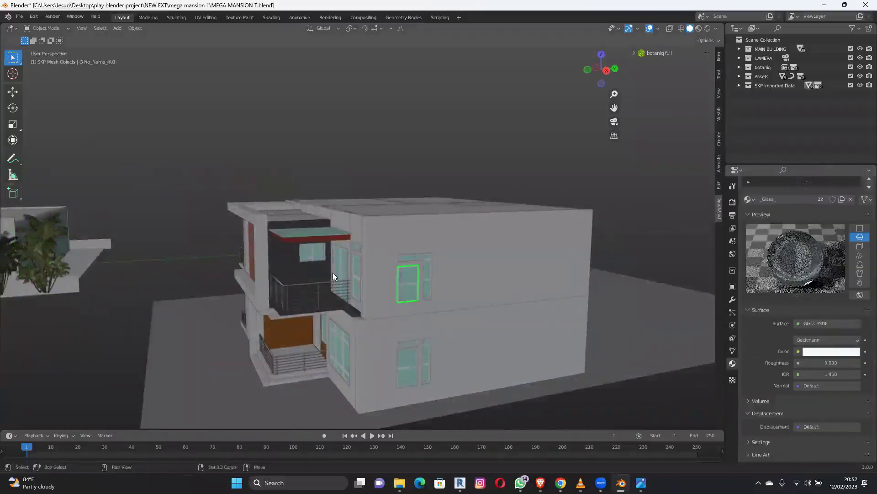
Delete the two stray leftover objects lying behind the neighbouring house's ground slab.
scroll(333, 272, down, 7)
shift+middle_drag(133, 242, 249, 260)
middle_drag(297, 273, 298, 292)
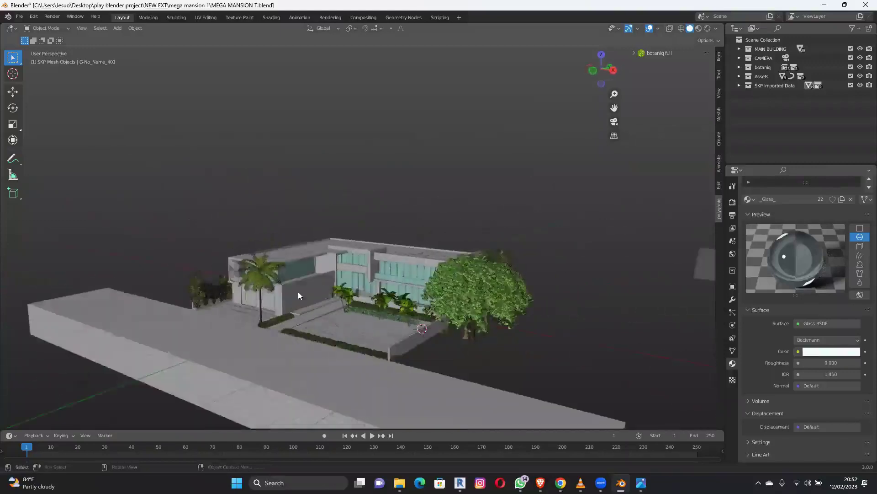
middle_drag(370, 298, 405, 130)
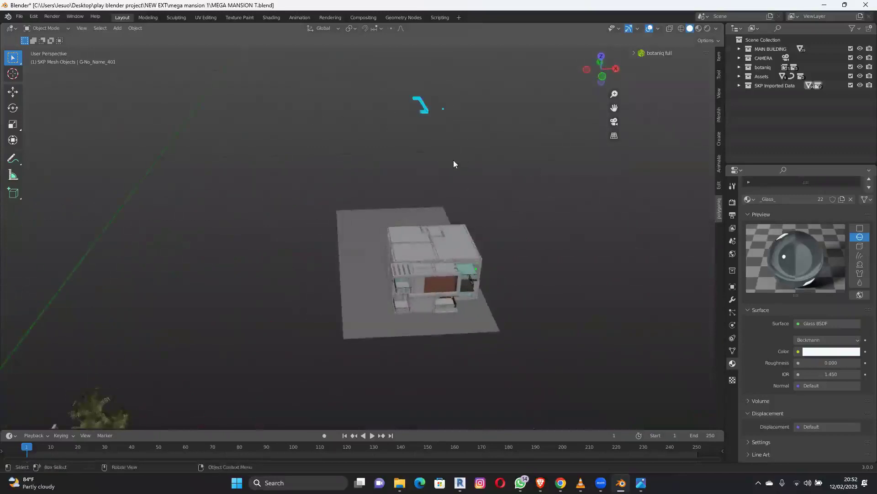
key(Delete)
Join all parts of the neighbouring house, excluding the ground slab, into one object with the roof as the active object, and save the file.
middle_drag(454, 160, 464, 169)
drag(367, 212, 527, 325)
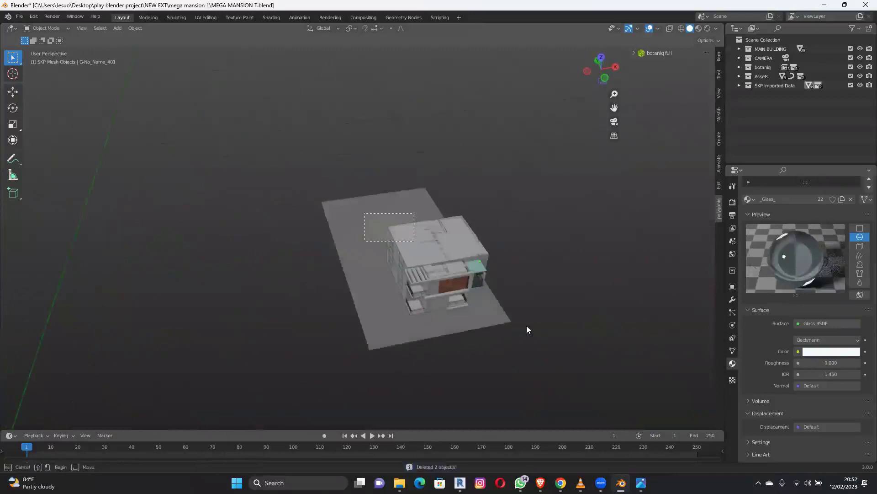
ctrl+drag(335, 320, 383, 364)
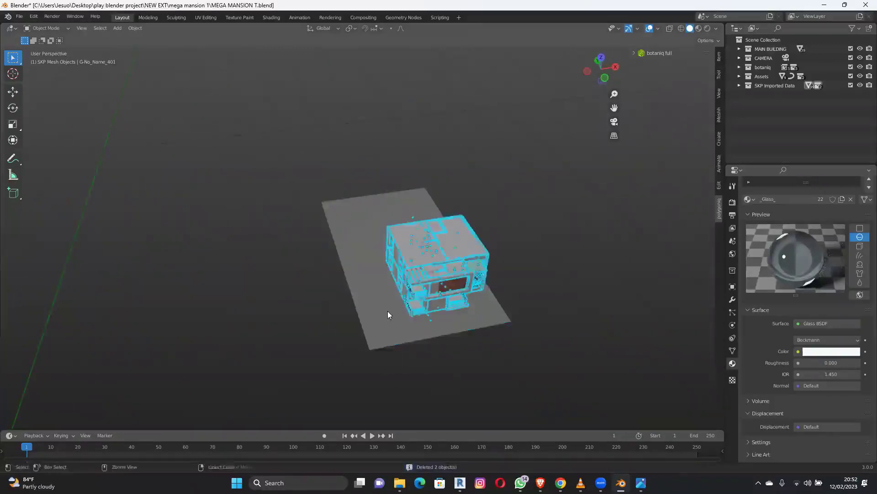
shift+click(475, 241)
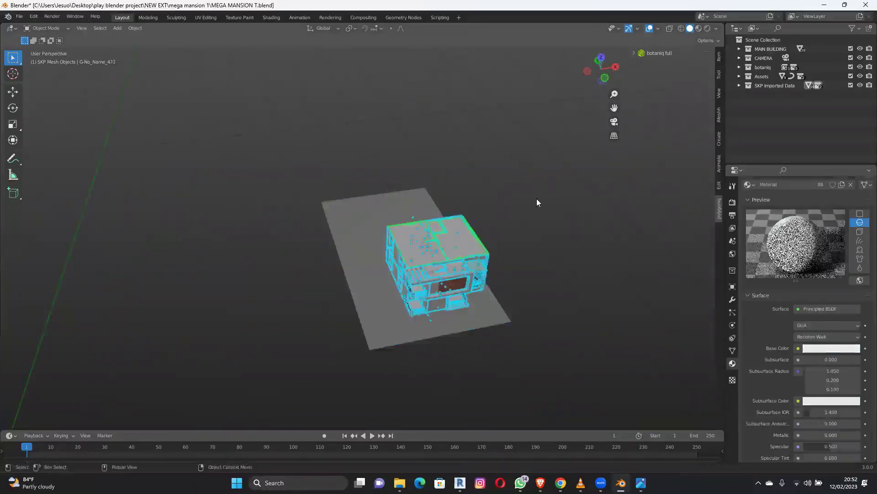
right_click(511, 224)
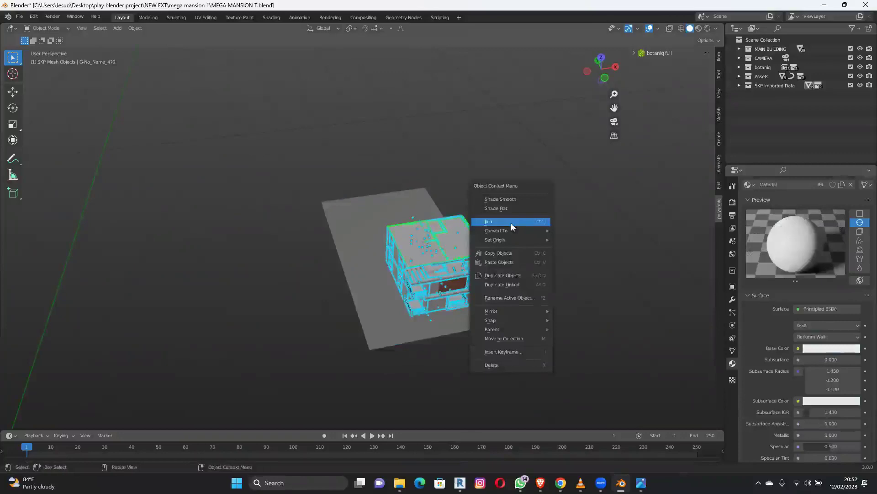
click(511, 223)
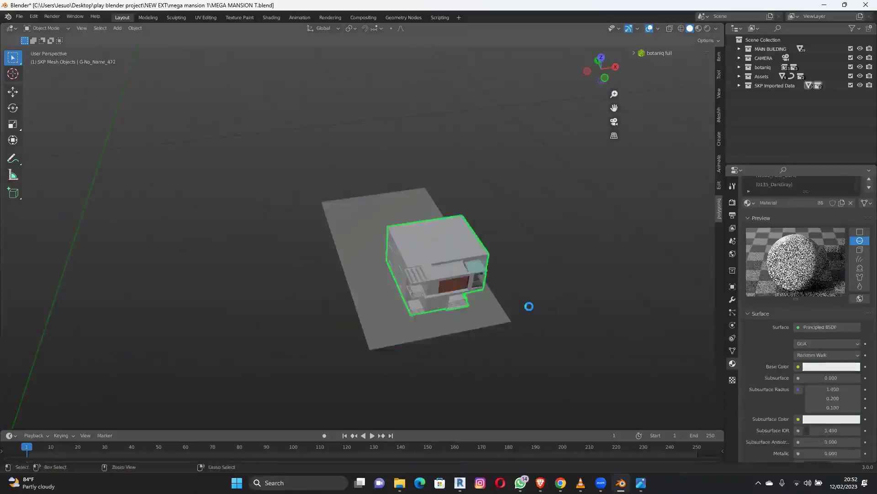
middle_drag(530, 306, 677, 261)
scroll(744, 231, up, 2)
scroll(771, 211, down, 2)
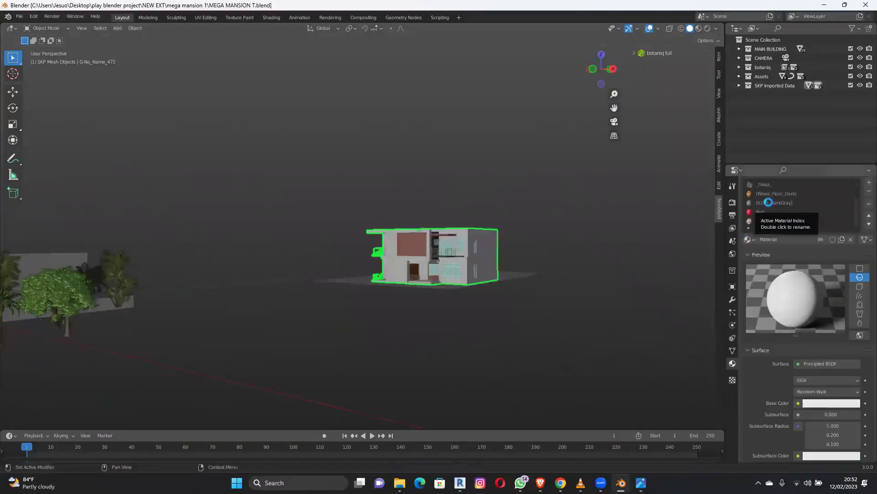
Move the joined house and its ground slab in top view to the mansion plot's negative-X side, flush with the plot and the road.
middle_drag(566, 282, 501, 283)
click(501, 283)
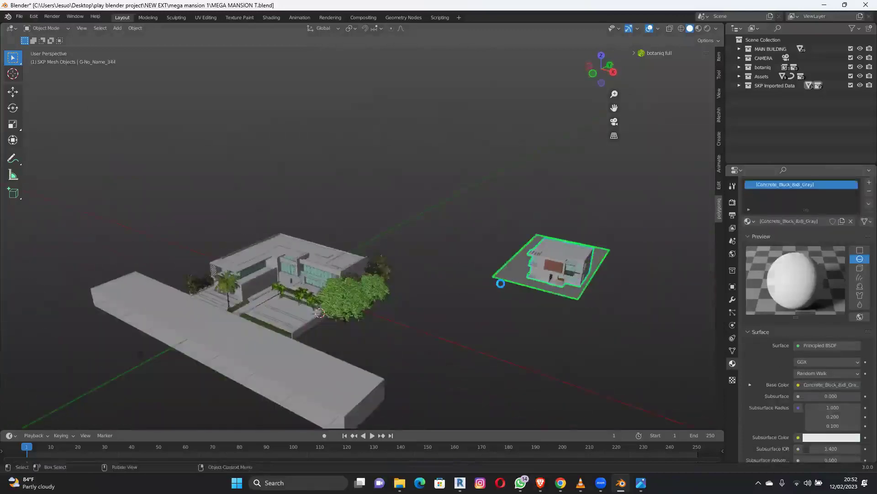
click(602, 56)
key(g)
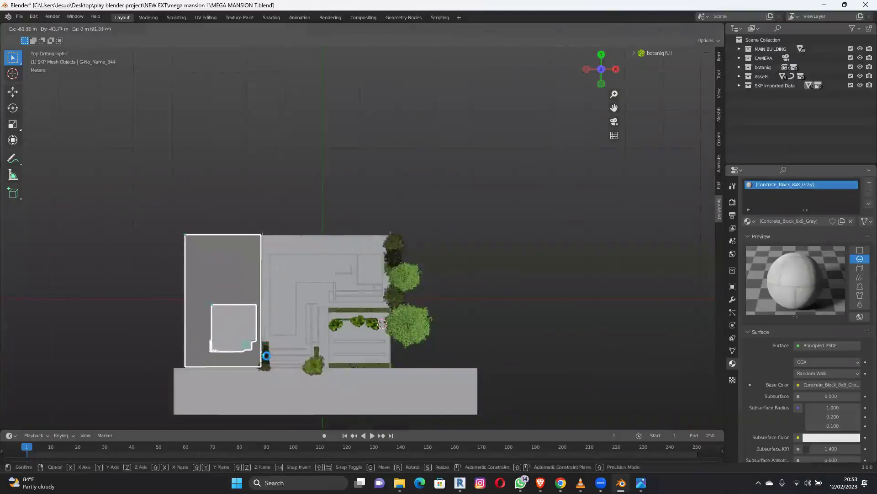
click(270, 361)
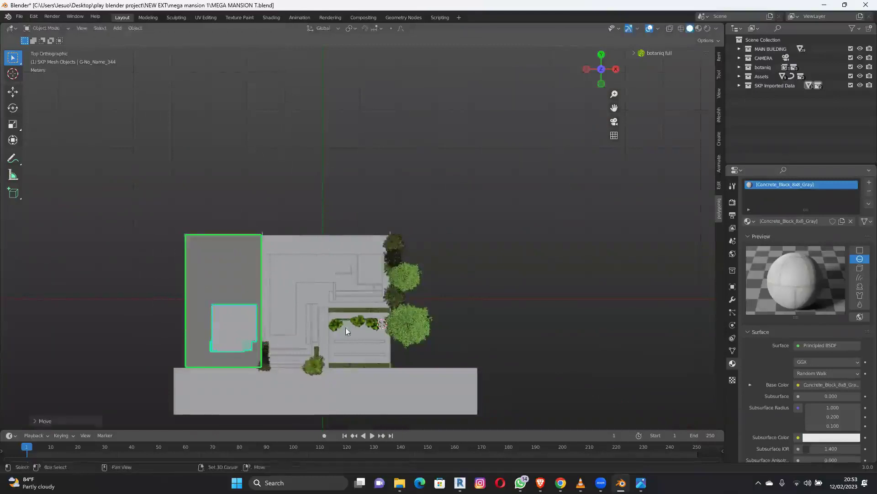
Duplicate the neighbouring house and its slab about 54.4 m along X to the opposite side of the mansion plot.
scroll(275, 333, up, 3)
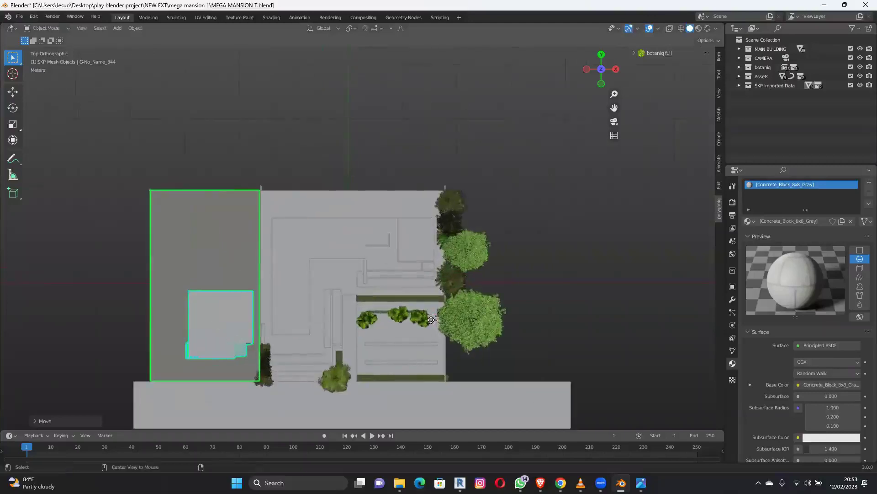
key(shift+d)
key(x)
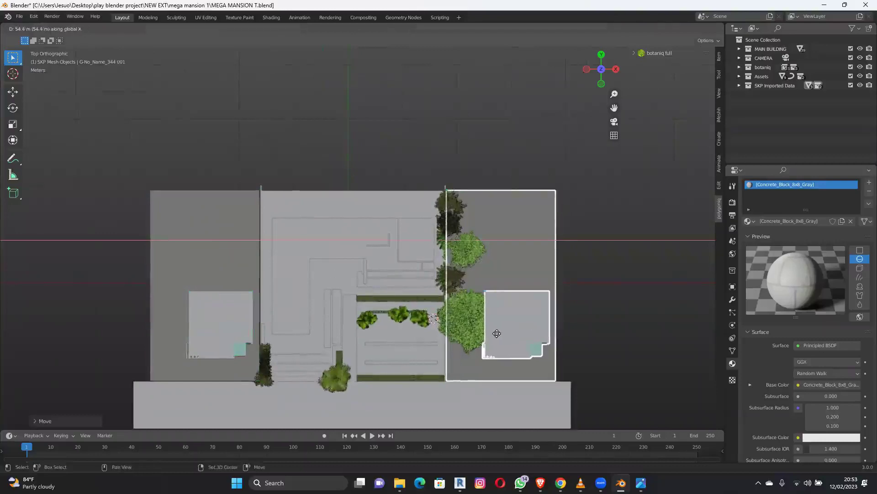
click(497, 334)
Move both neighbouring houses with their slabs along Z to match the mansion's ground level.
middle_drag(587, 325, 421, 333)
key(g)
key(z)
click(411, 305)
scroll(422, 333, up, 5)
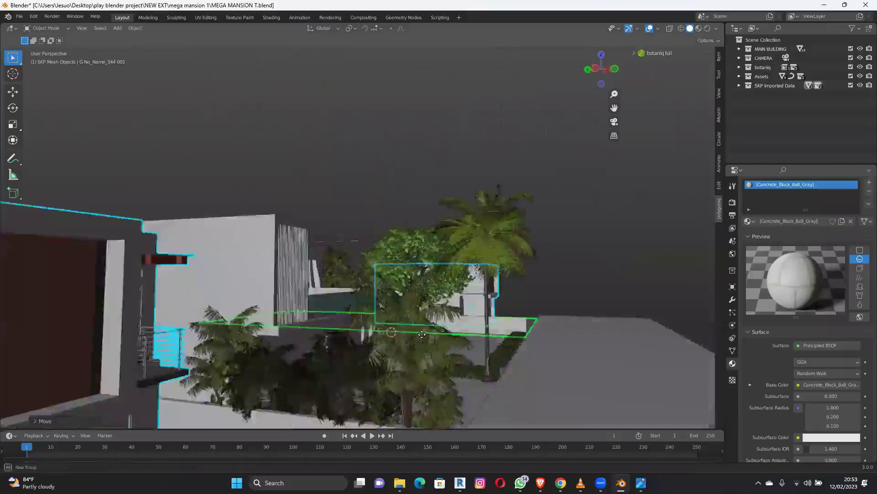
scroll(421, 334, up, 3)
Fine-tune both houses along Y and Z so their slabs line up with the road edge and the boundary wall's base.
scroll(429, 338, down, 6)
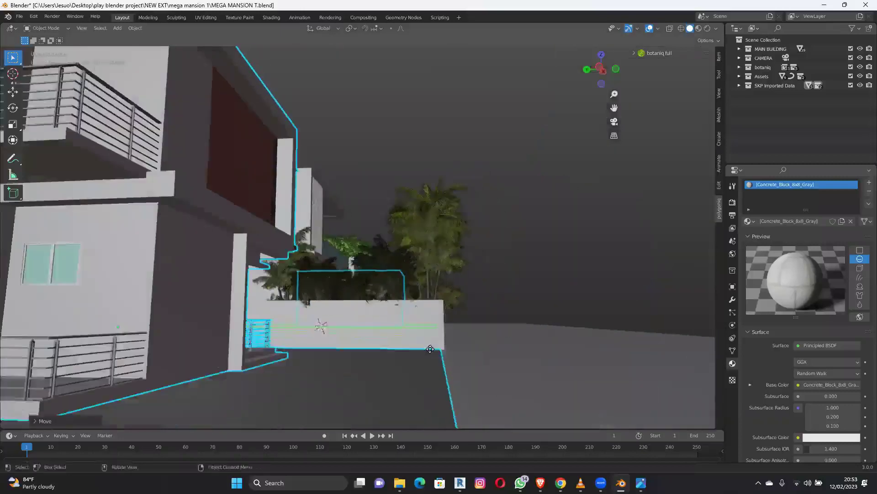
key(g)
key(y)
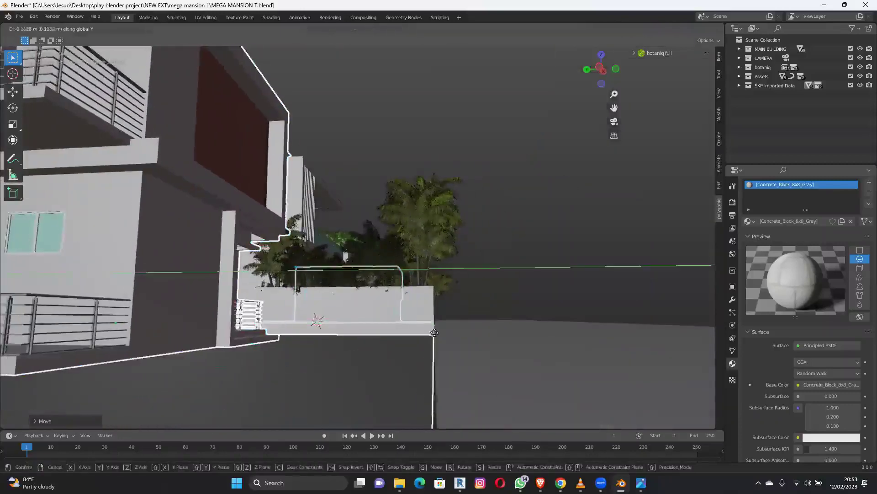
click(439, 329)
key(g)
key(z)
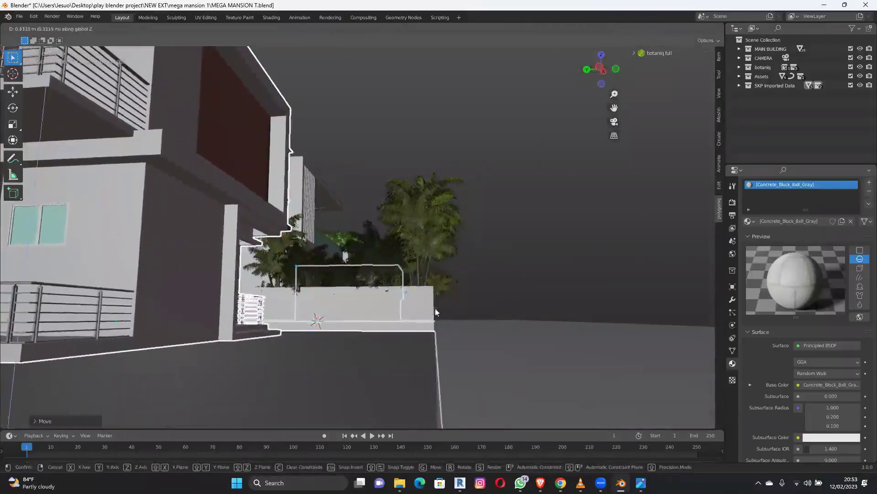
click(473, 316)
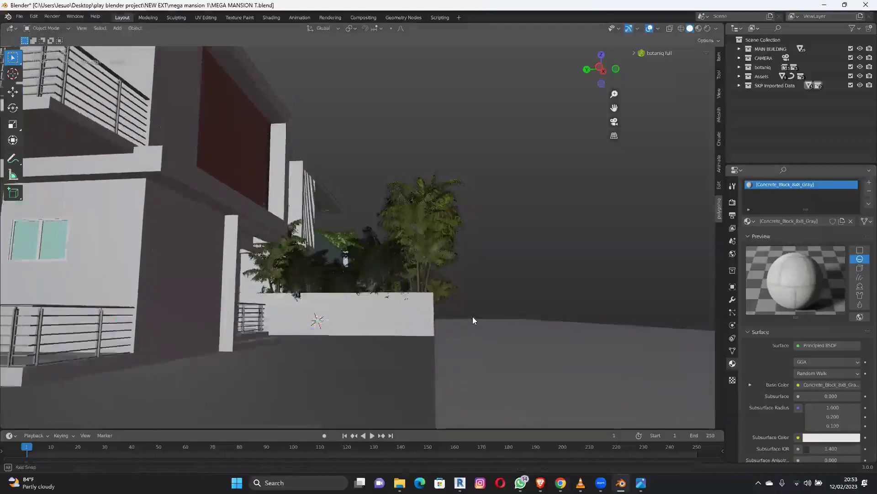
Reposition the large tree beside the boundary wall along the X and Y axes, checking its placement through the scene camera.
scroll(473, 316, down, 8)
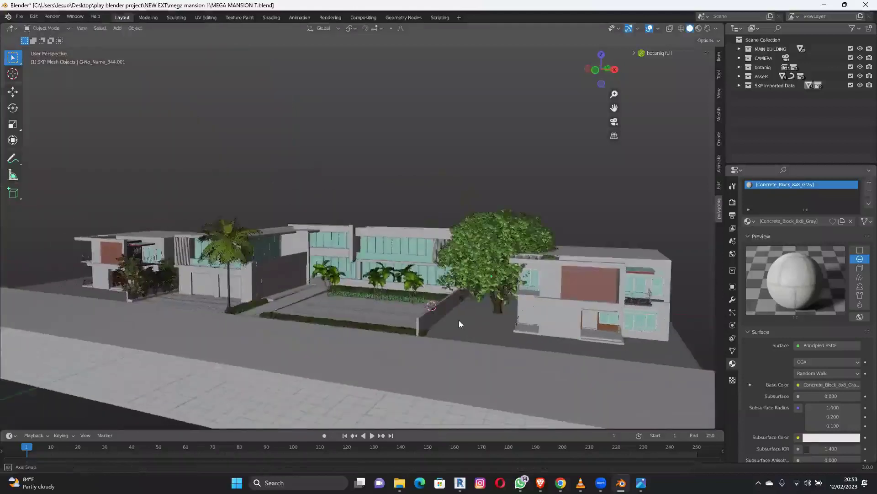
middle_drag(459, 324, 455, 321)
click(454, 326)
key(g)
key(x)
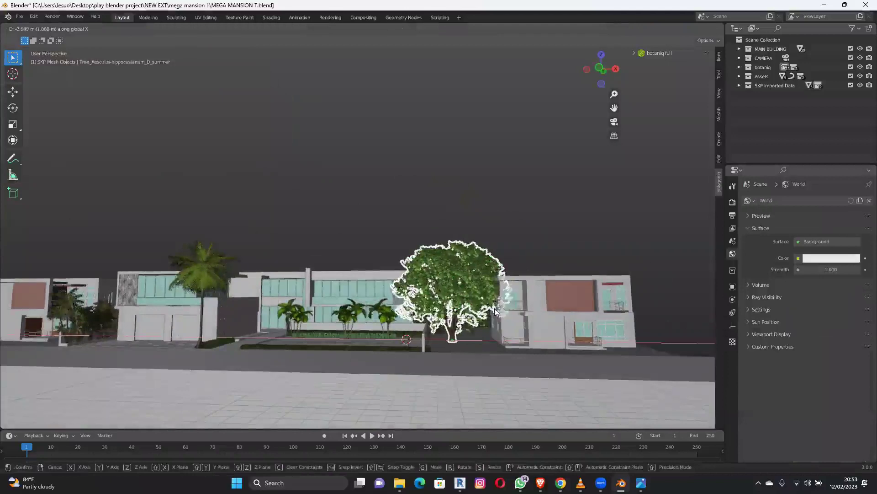
click(496, 311)
middle_drag(489, 311, 108, 314)
key(g)
click(81, 307)
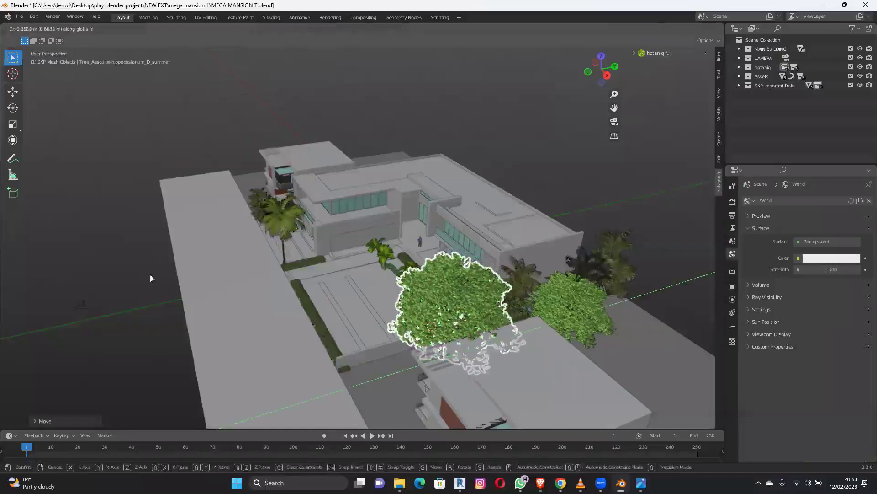
click(548, 279)
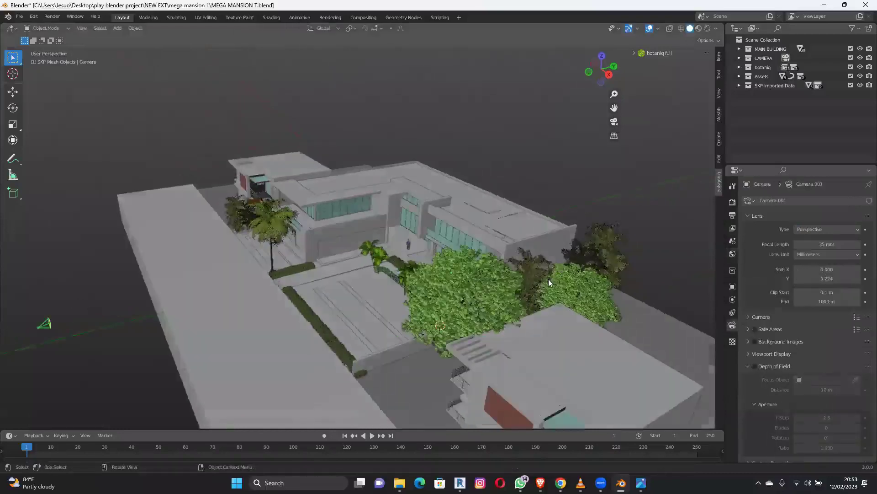
key(KP_0)
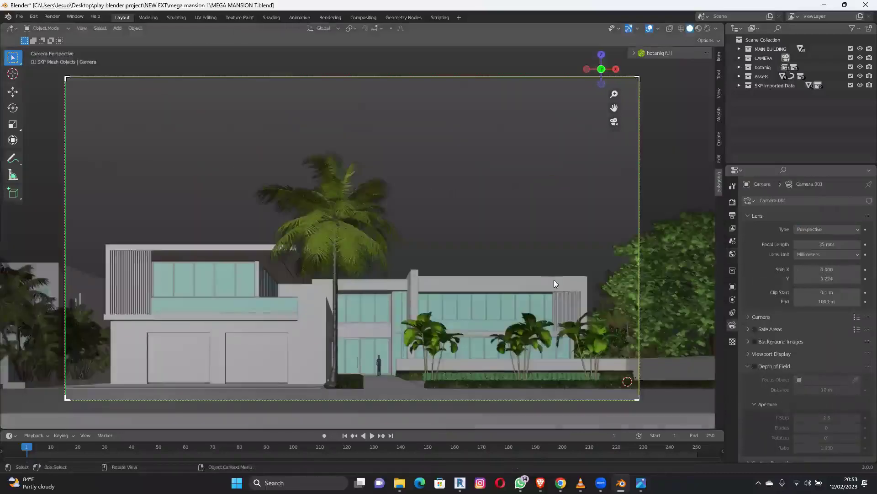
Duplicate the positive-X neighbouring house along Y to about Y 82.2 m behind the mansion and turn it around on Z.
middle_drag(398, 286, 351, 338)
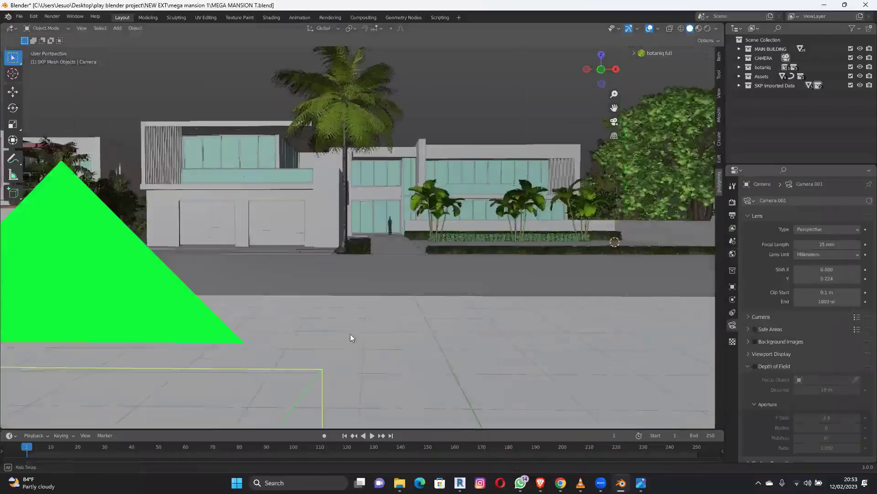
middle_drag(297, 295, 297, 294)
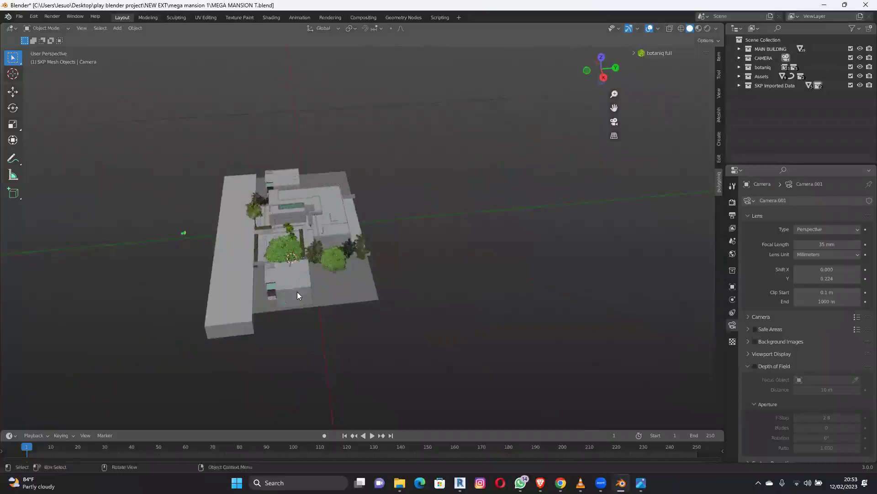
click(297, 295)
middle_drag(362, 322, 362, 322)
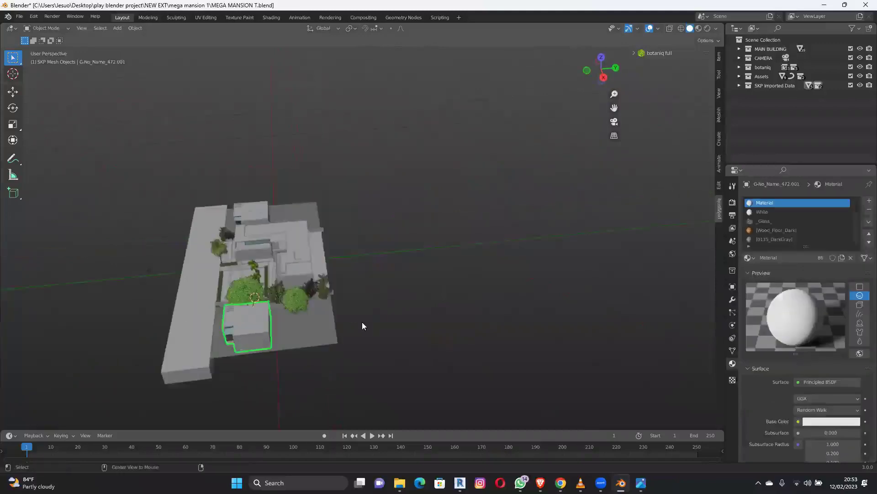
key(shift+d)
key(y)
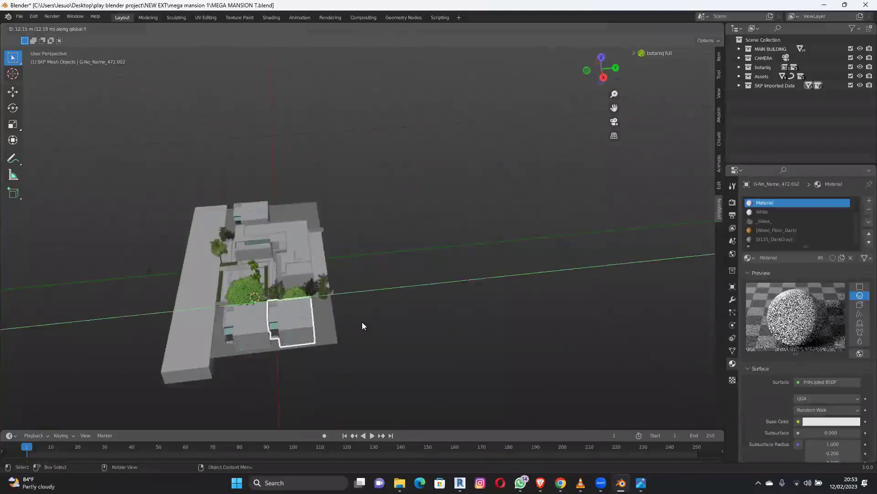
click(544, 189)
key(r)
key(z)
click(535, 190)
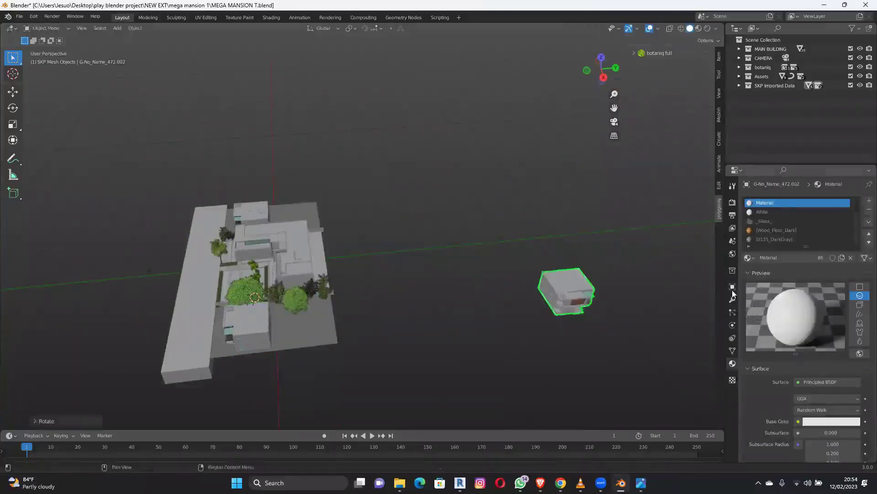
click(733, 287)
Make a linked duplicate of the rear house along negative X, at about X -34.1 m.
middle_drag(693, 280, 517, 297)
key(shift+d)
key(x)
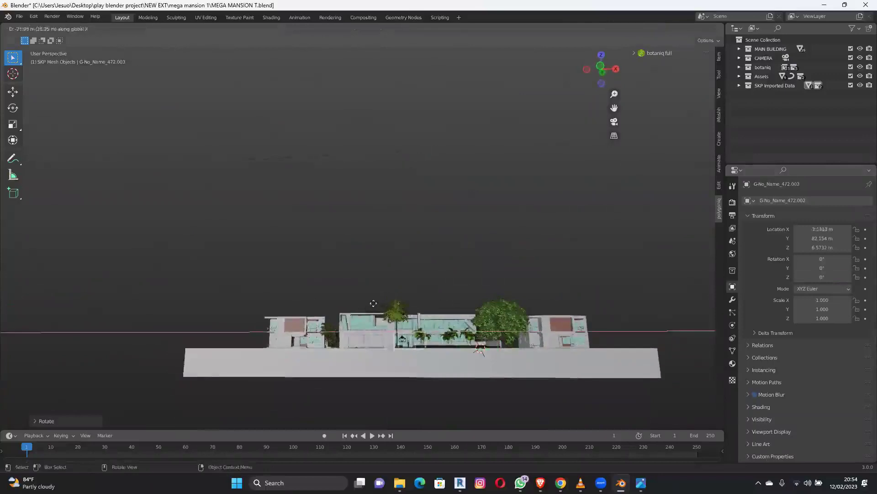
key(Escape)
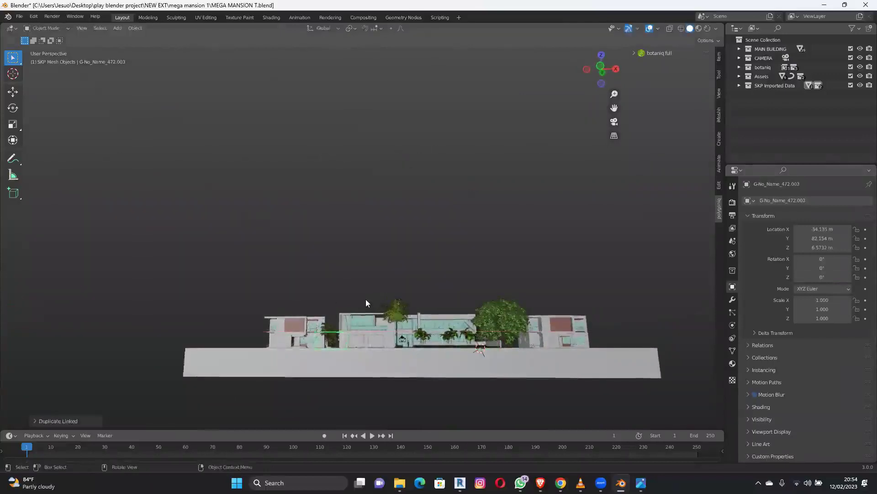
Stack a linked duplicate on top of the negative-X rear house, adjusting its height to about Z 13.1 m.
key(alt+d)
key(z)
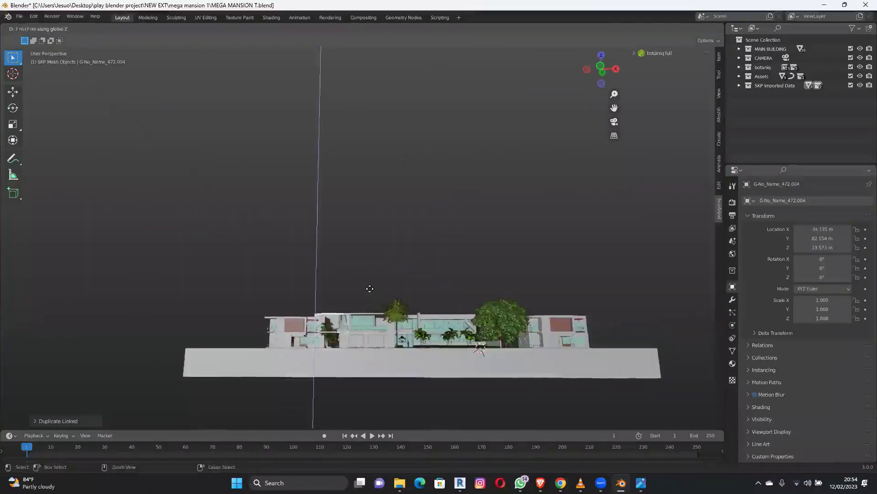
click(367, 291)
middle_drag(215, 285, 404, 290)
key(g)
key(z)
click(304, 271)
Duplicate the stacked upper house along X to about X 25.4 m, on top of the other rear house.
scroll(426, 306, down, 10)
key(shift+d)
key(x)
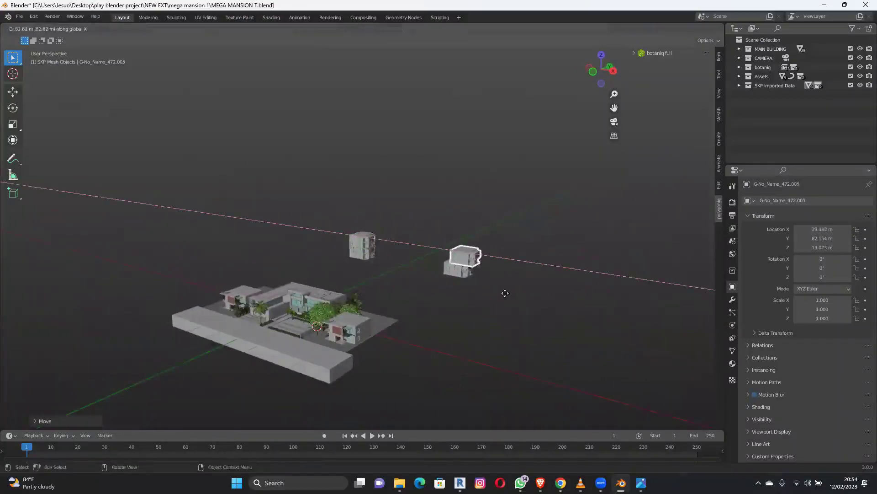
click(499, 292)
Duplicate the positive-X pair of stacked houses along X to the middle of the rear row and delete the copy's upper house.
click(452, 250)
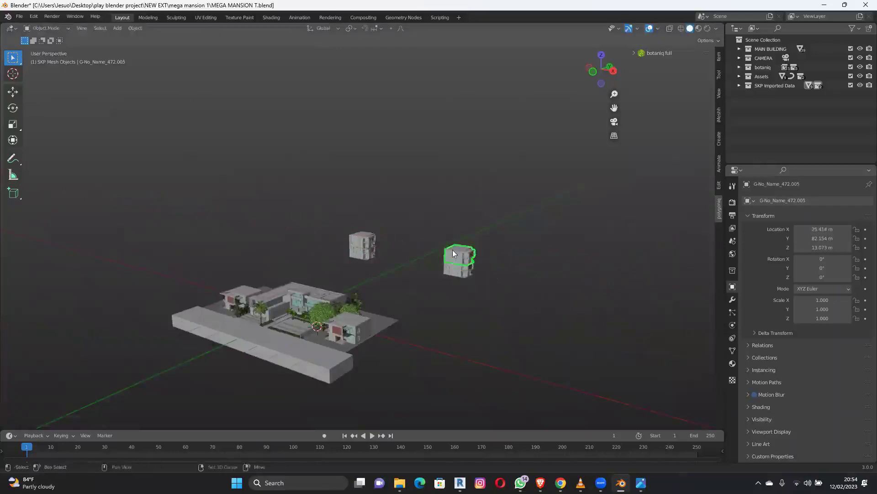
middle_drag(478, 280, 465, 268)
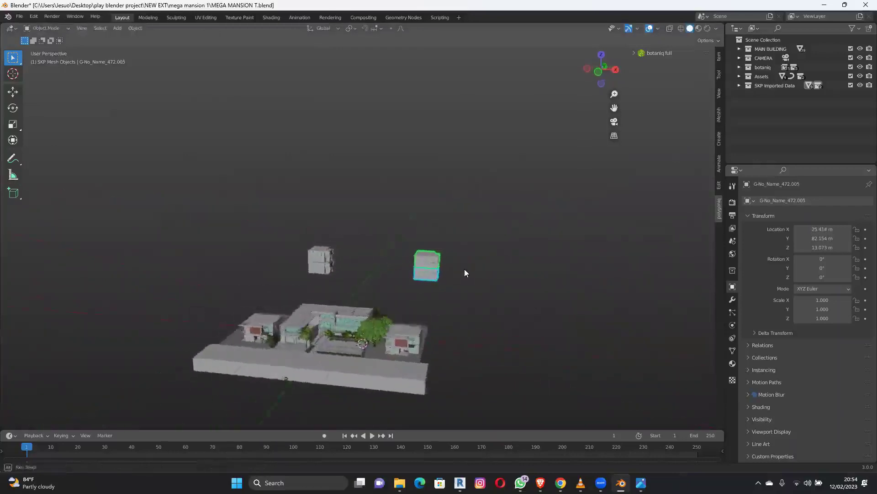
key(shift+d)
key(x)
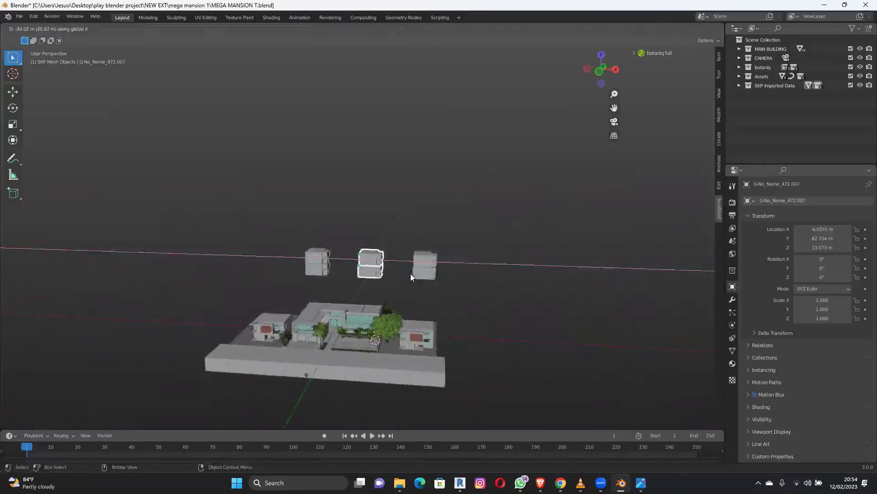
click(382, 269)
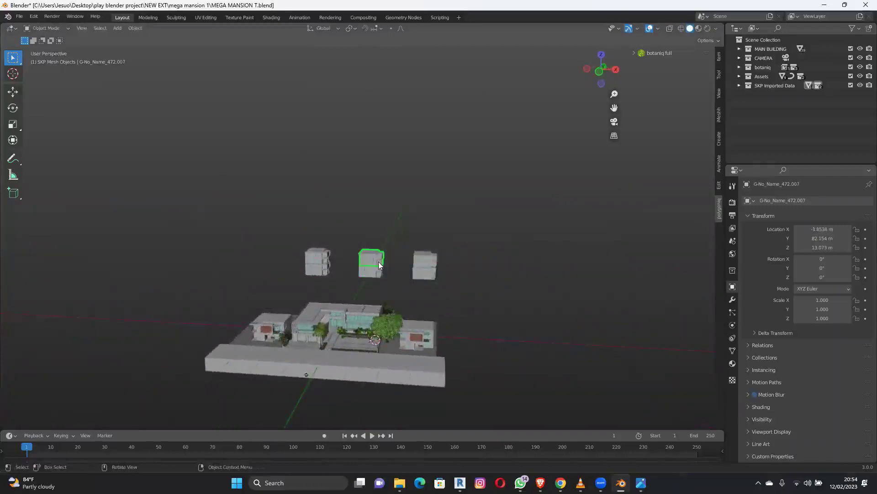
key(Delete)
middle_drag(367, 248, 373, 272)
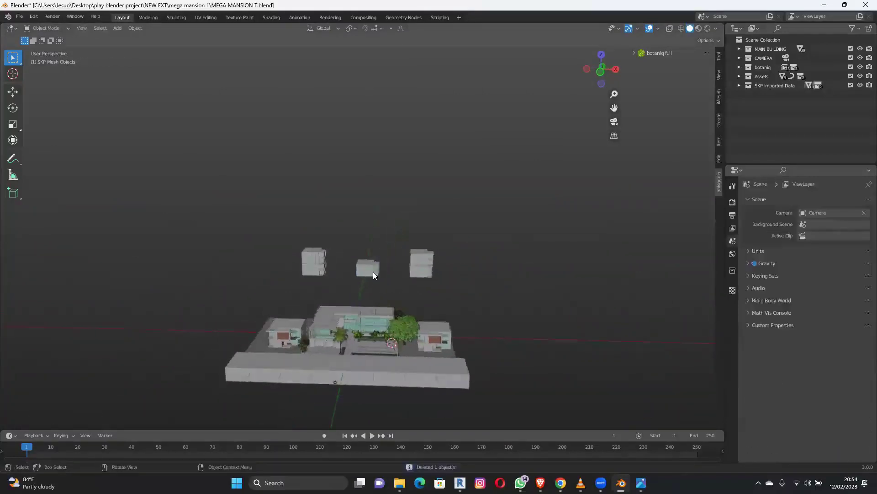
Make a linked duplicate of the middle rear house beside it along X and rotate the copy 180° about Z.
click(373, 272)
key(alt+d)
key(x)
click(395, 275)
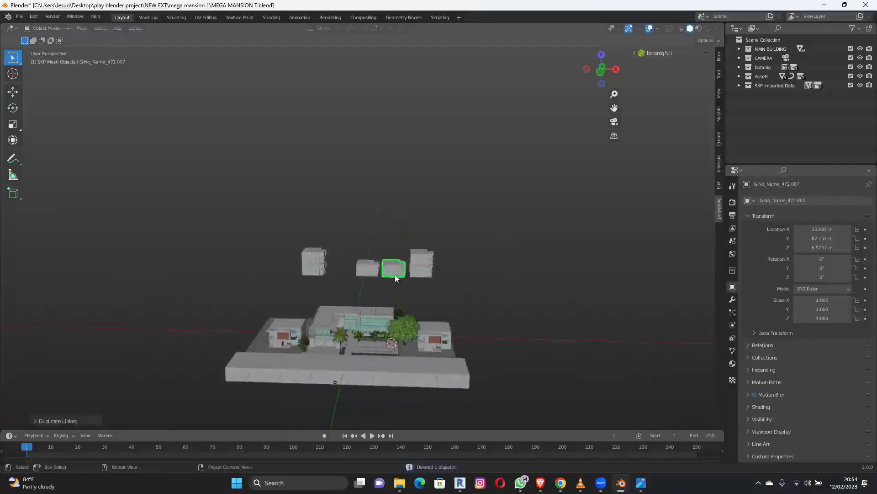
key(r)
key(z)
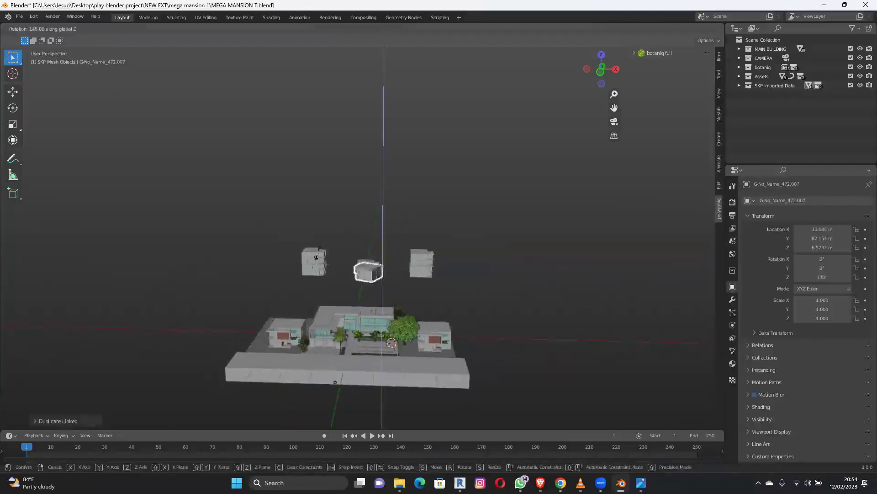
click(314, 278)
Move the rotated copy along X and Y so it sits in the rear row beside the middle house.
middle_drag(318, 278, 411, 337)
scroll(402, 327, up, 3)
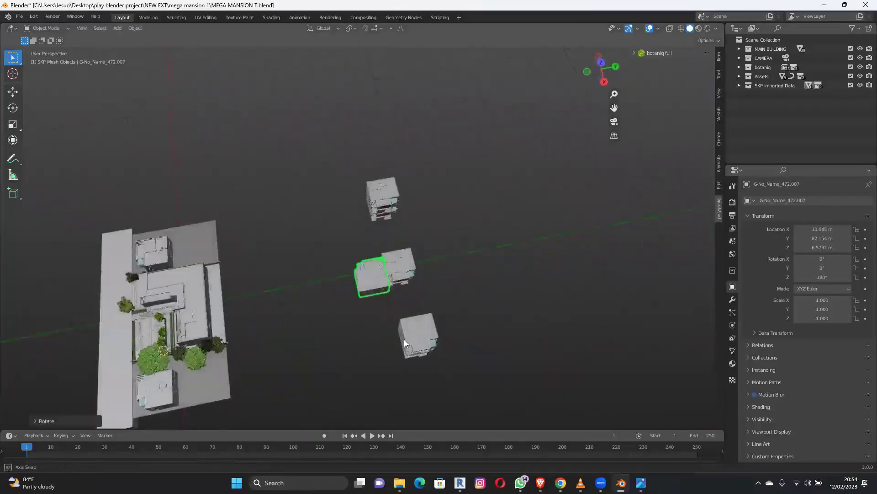
key(g)
key(x)
key(y)
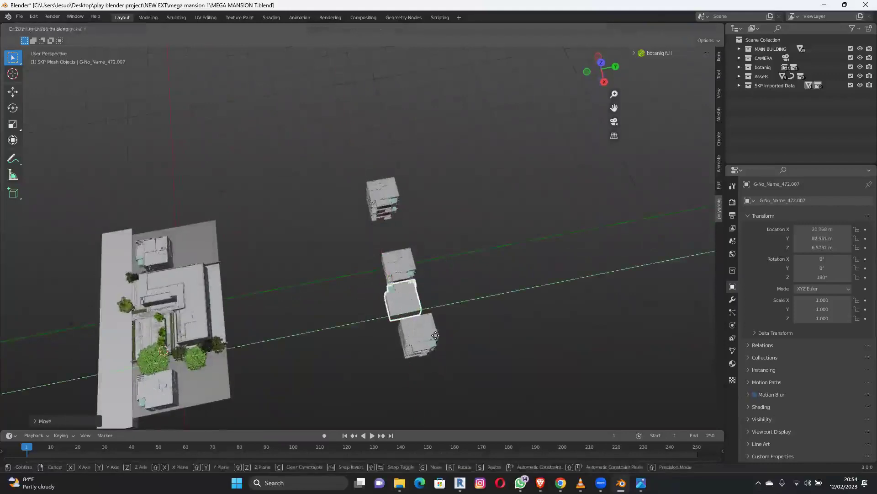
click(389, 266)
Shift both middle rear houses together along negative X, bringing the original middle house to about X -13.3 m.
shift+click(389, 264)
key(g)
key(x)
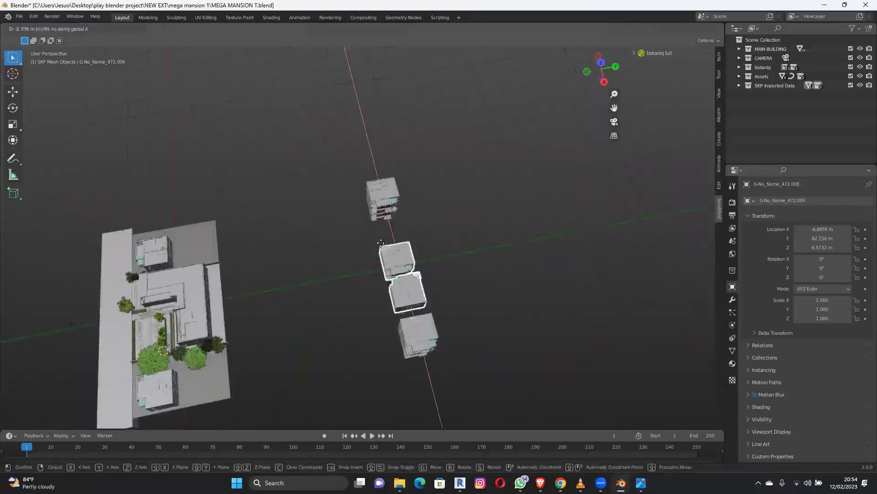
click(382, 245)
click(451, 301)
Save the project and delete the human figure standing at the mansion's entrance.
middle_drag(383, 328, 447, 273)
scroll(430, 321, down, 3)
middle_drag(341, 304, 357, 297)
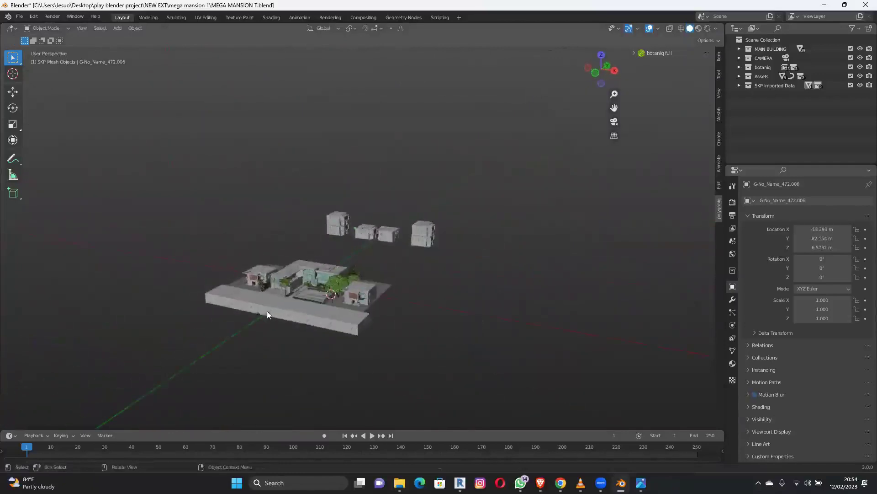
click(258, 314)
right_click(200, 316)
click(199, 316)
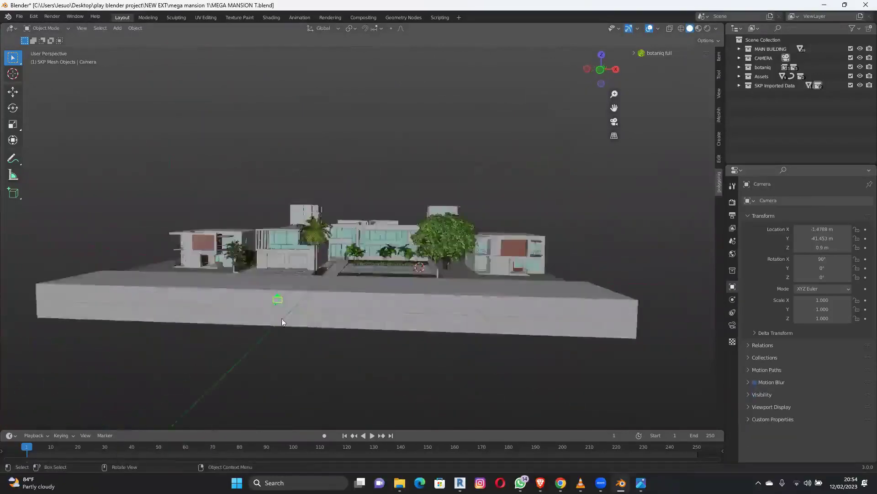
key(ctrl+s)
key(Delete)
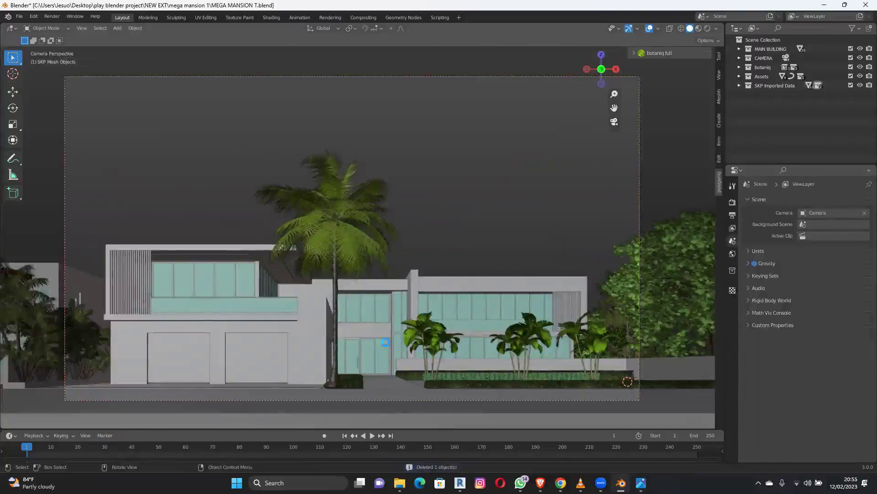
Extend the front hedge curve by moving its negative-X end about 1.4 m along X to the lawn's edge.
middle_drag(471, 290, 361, 274)
scroll(361, 275, up, 4)
click(347, 233)
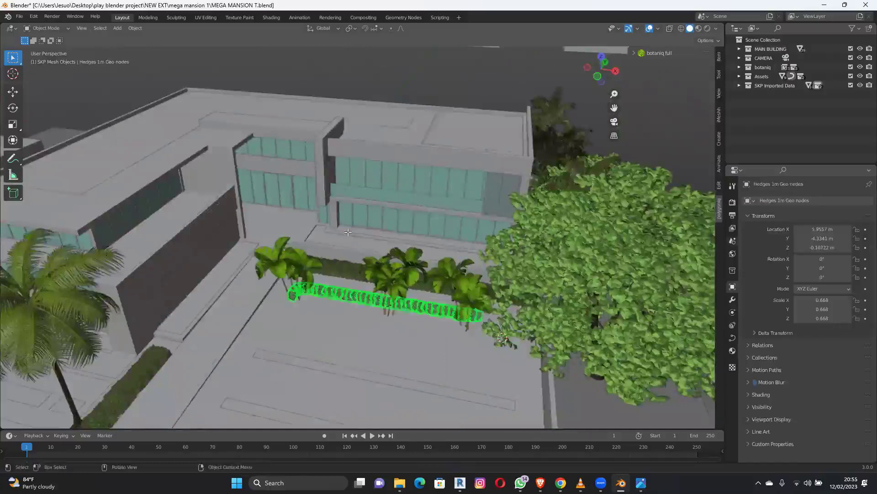
scroll(343, 252, down, 4)
scroll(344, 251, up, 5)
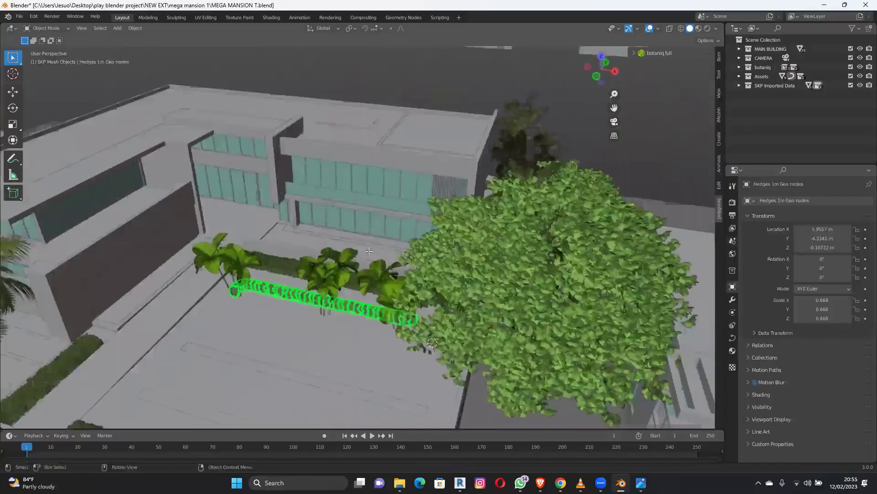
key(Tab)
scroll(538, 232, up, 8)
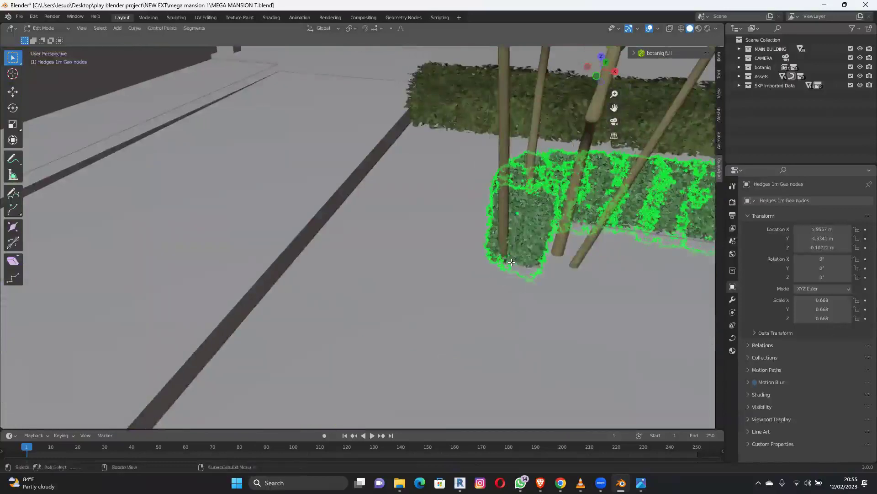
key(g)
key(x)
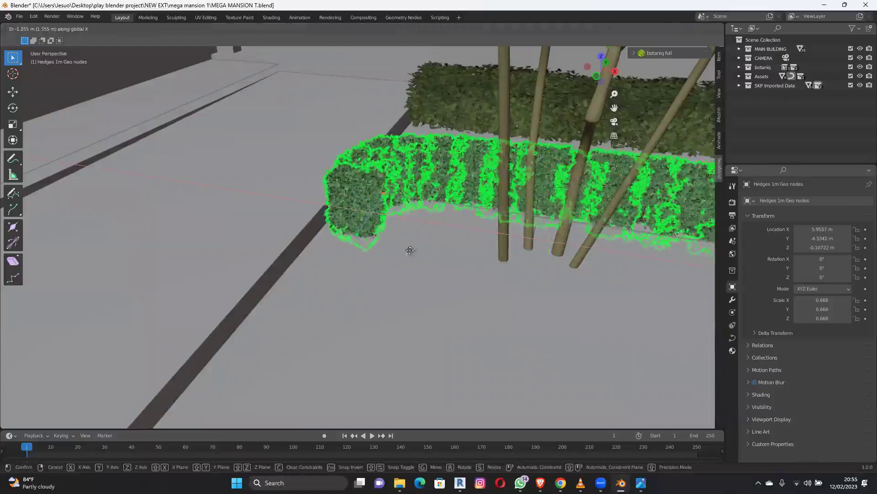
click(478, 259)
scroll(484, 256, down, 12)
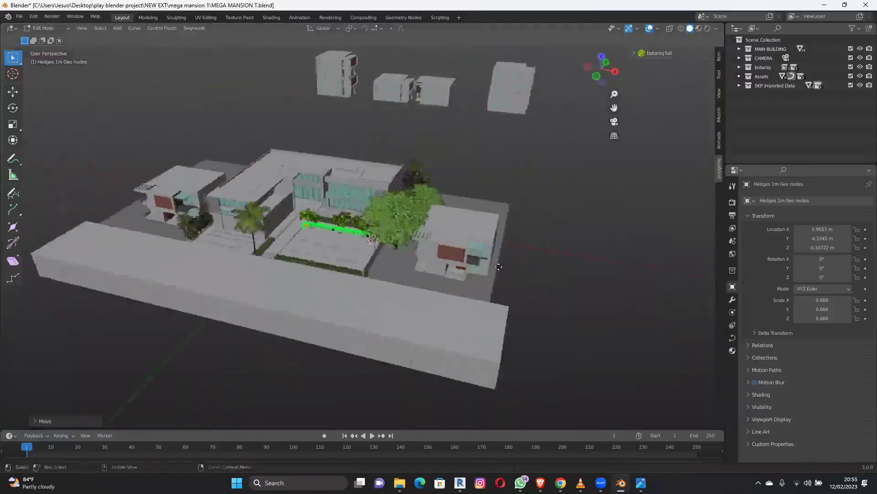
scroll(530, 259, up, 6)
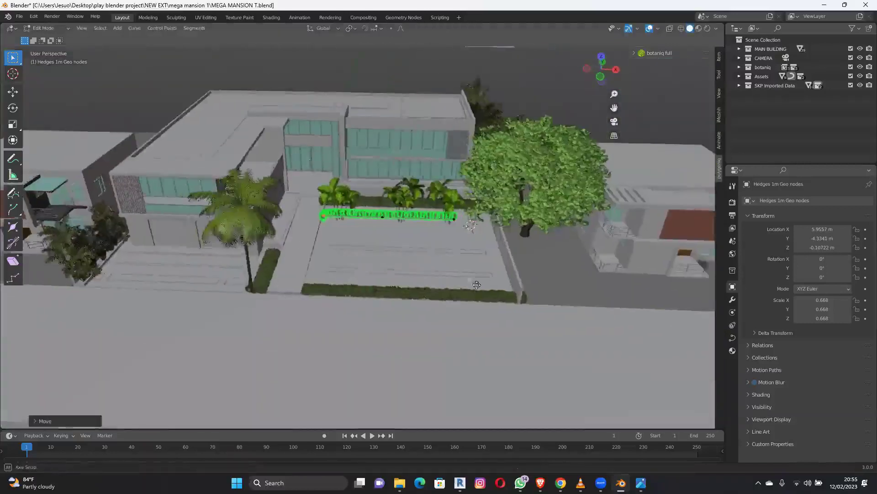
scroll(406, 272, up, 3)
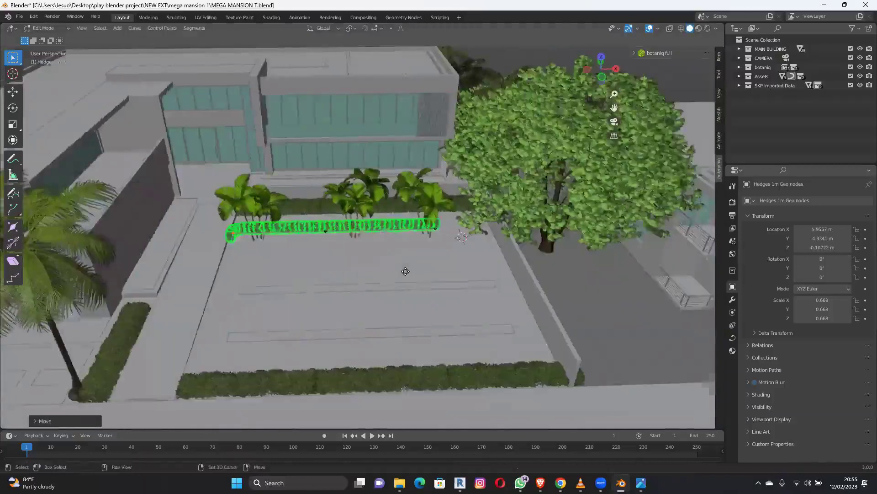
shift+middle_drag(405, 271, 369, 270)
scroll(448, 272, down, 10)
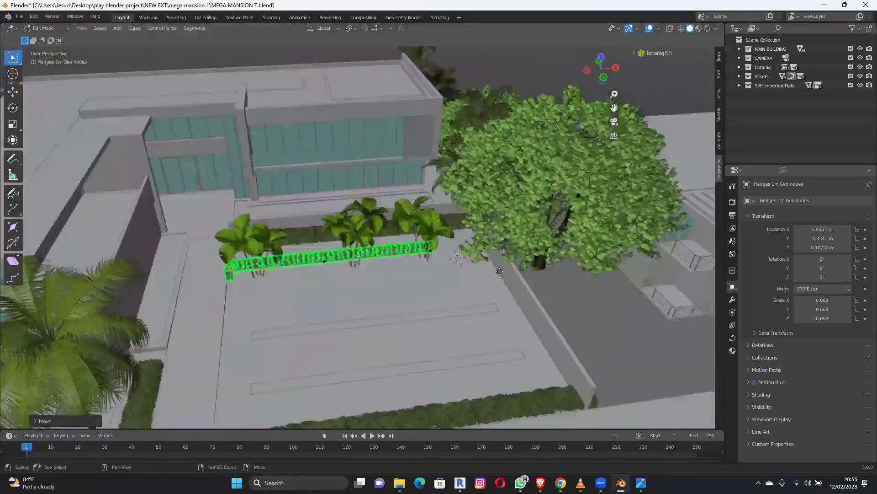
Adjust the end point of the mansion's front hedge curve along X and save the project.
scroll(409, 265, up, 2)
scroll(410, 265, up, 2)
key(g)
key(x)
click(463, 290)
scroll(464, 290, down, 8)
middle_drag(484, 288, 352, 313)
key(Tab)
click(502, 287)
key(ctrl+s)
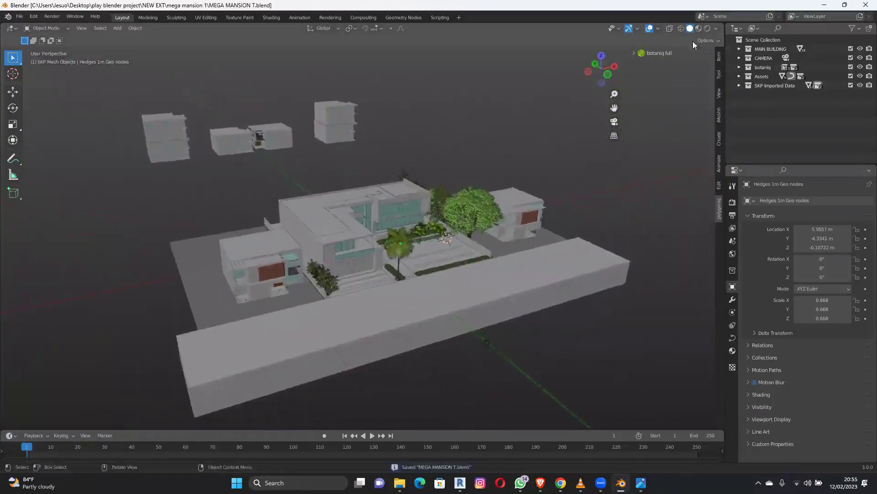
Append the toyota-1 car asset from the iMeshh asset library.
scroll(711, 166, up, 3)
middle_drag(710, 116, 650, 142)
click(719, 115)
click(670, 143)
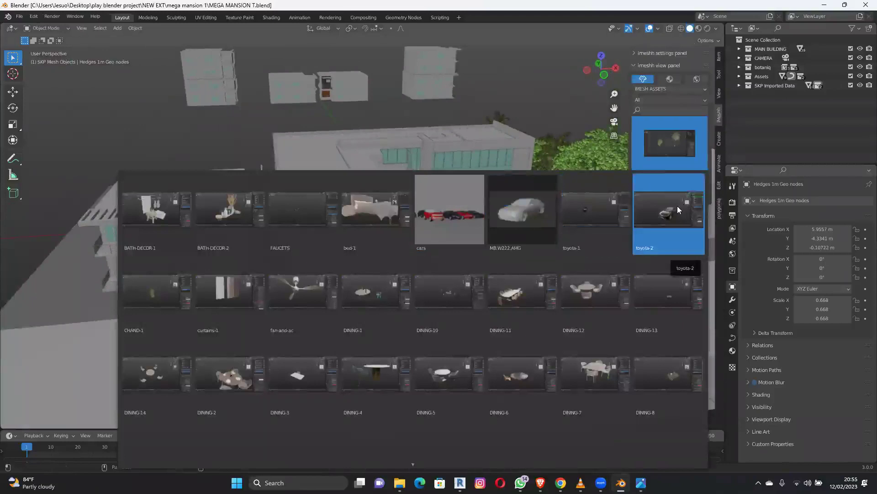
click(596, 213)
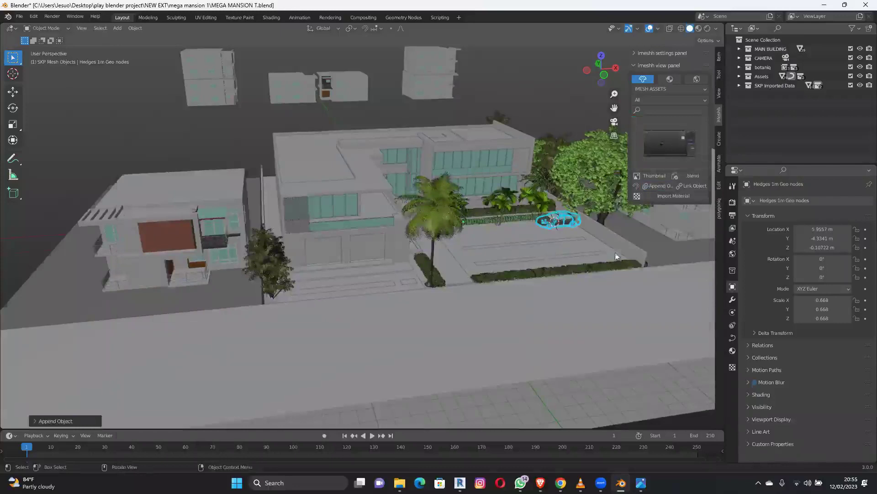
Move the imported car along Y to open space beyond the road's outer edge.
middle_drag(616, 257, 587, 251)
middle_drag(498, 237, 662, 369)
key(g)
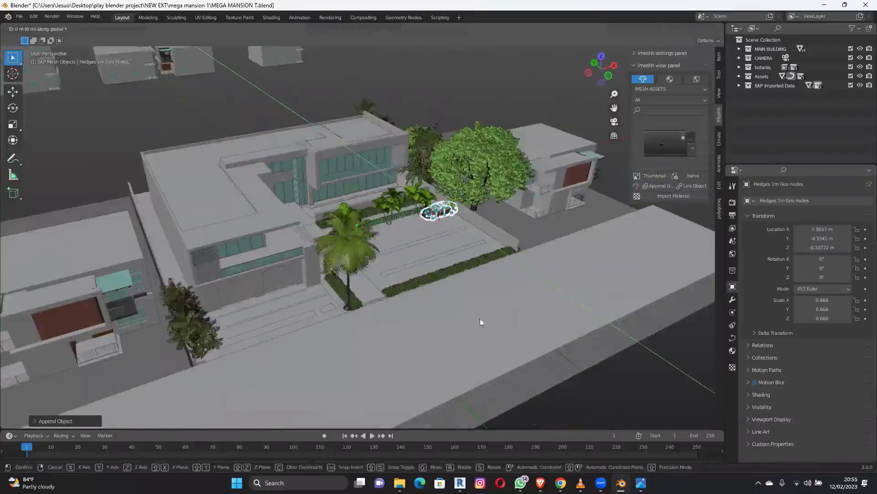
key(y)
click(429, 258)
Hide the botaniq collection from the viewport.
middle_drag(484, 276, 389, 281)
scroll(492, 270, up, 5)
scroll(558, 313, up, 6)
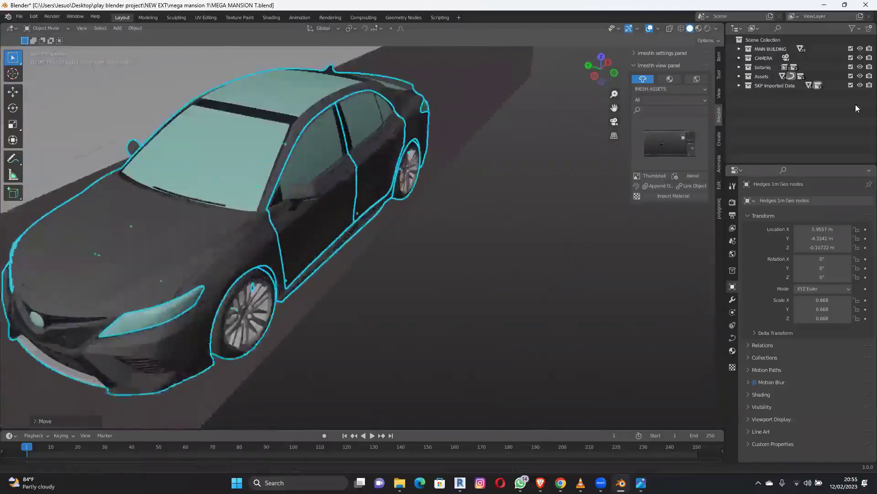
click(860, 66)
scroll(501, 211, down, 6)
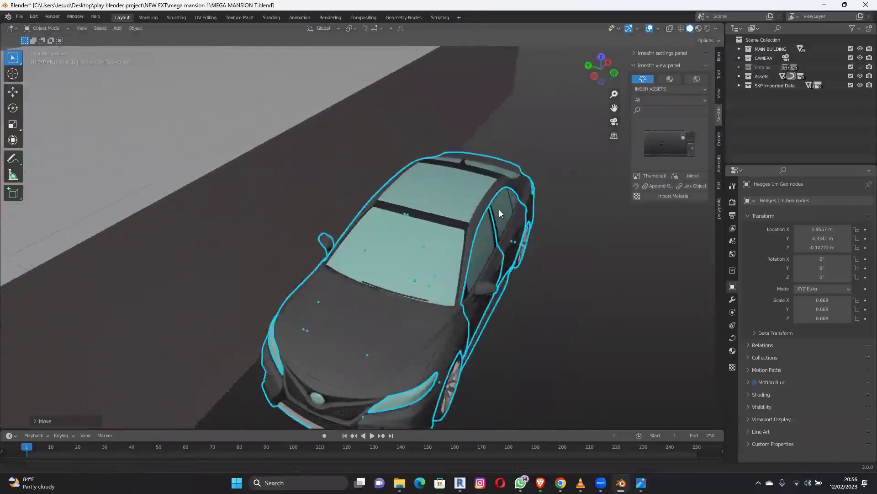
Join all parts of the imported car into its body object and save the project.
shift+middle_drag(486, 167, 589, 391)
shift+middle_drag(414, 164, 500, 188)
drag(584, 387, 411, 154)
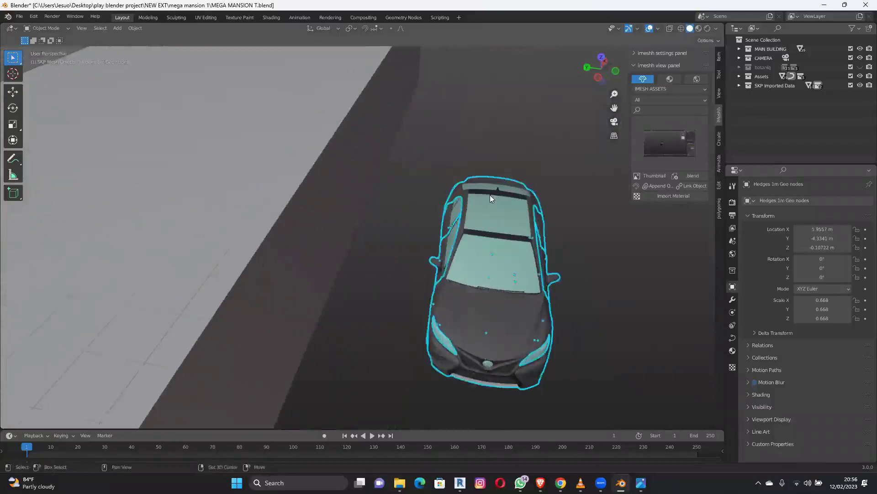
shift+click(507, 187)
right_click(511, 174)
click(490, 194)
key(ctrl+s)
Switch the viewport to Material Preview shading and select the joined car.
mouse_move(483, 241)
shift+middle_down()
mouse_move(421, 236)
mouse_move(558, 249)
shift+middle_up()
click(518, 290)
key(z)
click(516, 289)
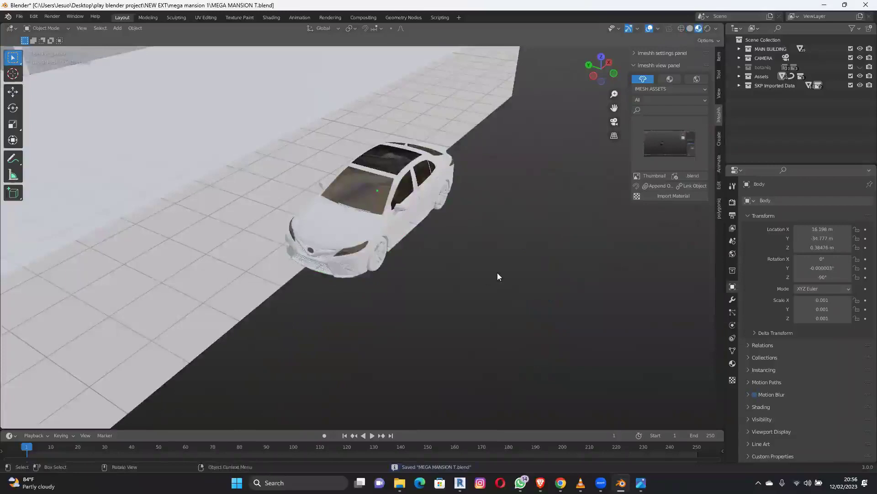
shift+middle_drag(513, 276, 525, 289)
shift+middle_drag(418, 261, 430, 246)
click(491, 243)
middle_drag(510, 243, 483, 272)
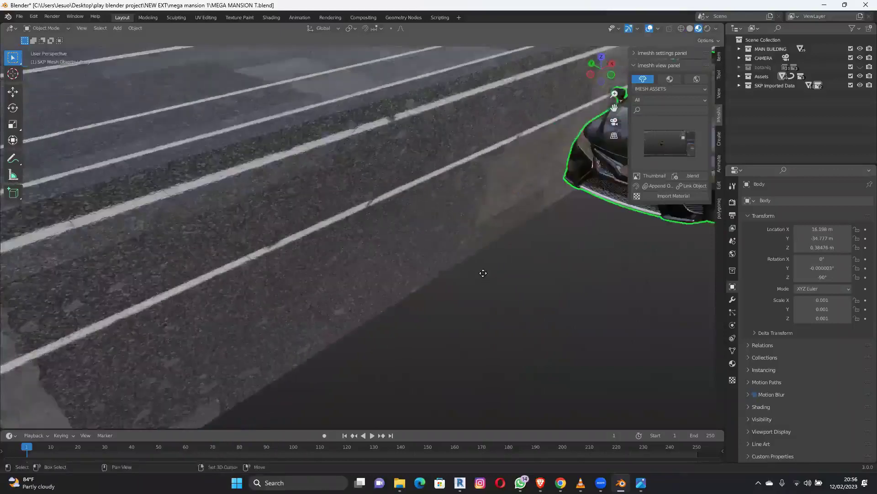
Move the car along X and across the road to the palm tree by the mansion's driveway.
key(KP_Decimal)
scroll(384, 293, down, 8)
key(g)
key(x)
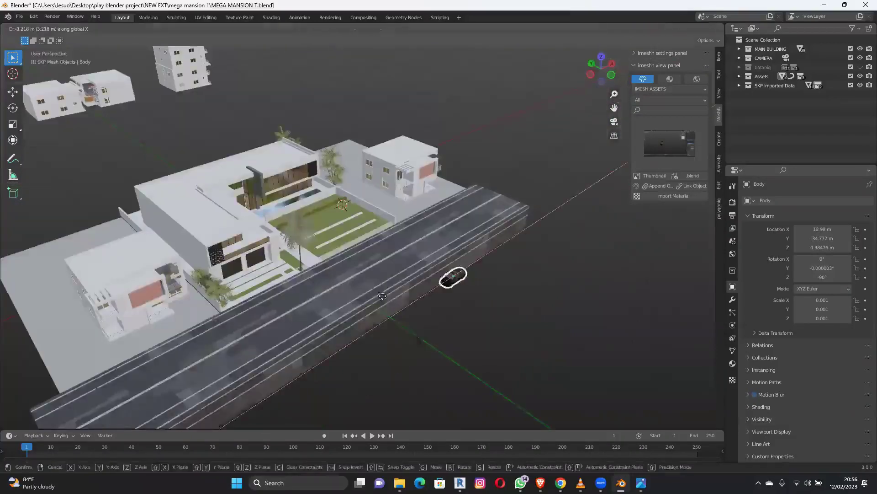
click(301, 237)
key(g)
click(436, 266)
Rotate the car about Z to 0° so its front faces the road.
scroll(436, 267, up, 2)
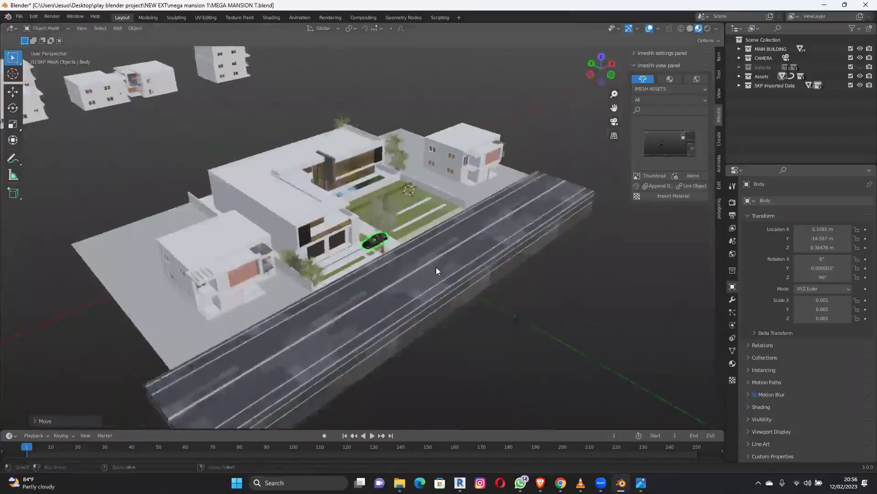
scroll(436, 266, up, 2)
scroll(436, 267, up, 2)
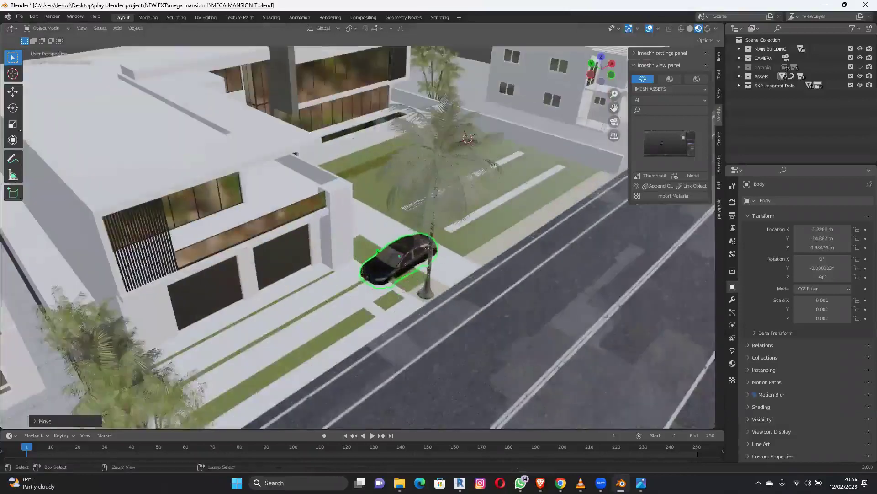
key(r)
key(z)
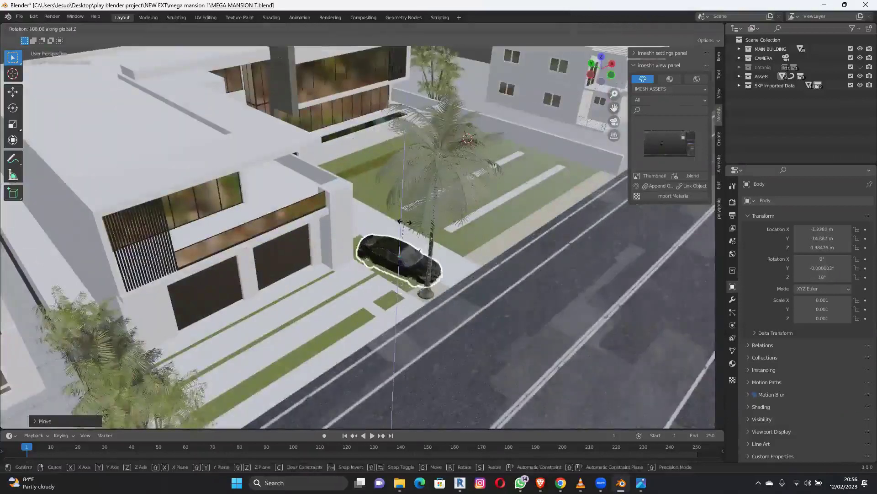
click(402, 270)
Move the car along X to about -11.26 m, in front of the garage nearest the neighbouring house.
mouse_move(402, 270)
middle_down()
mouse_move(439, 265)
mouse_move(411, 273)
middle_up()
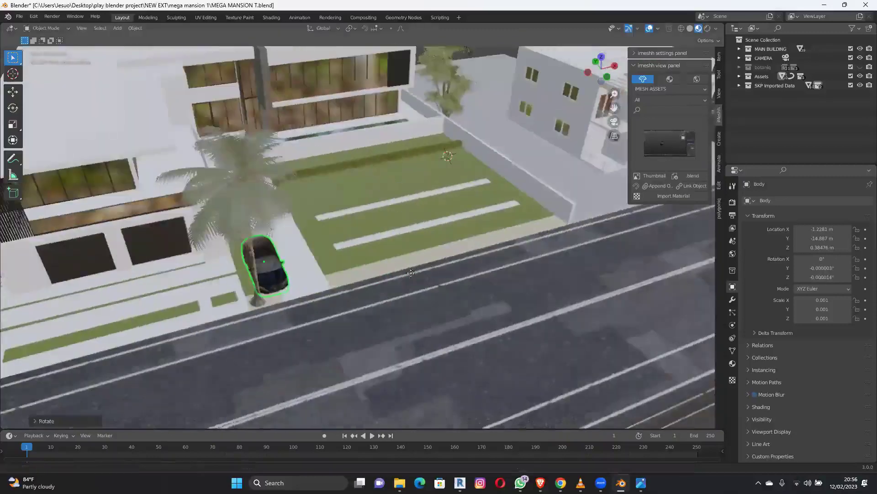
middle_drag(346, 300, 341, 304)
key(g)
key(x)
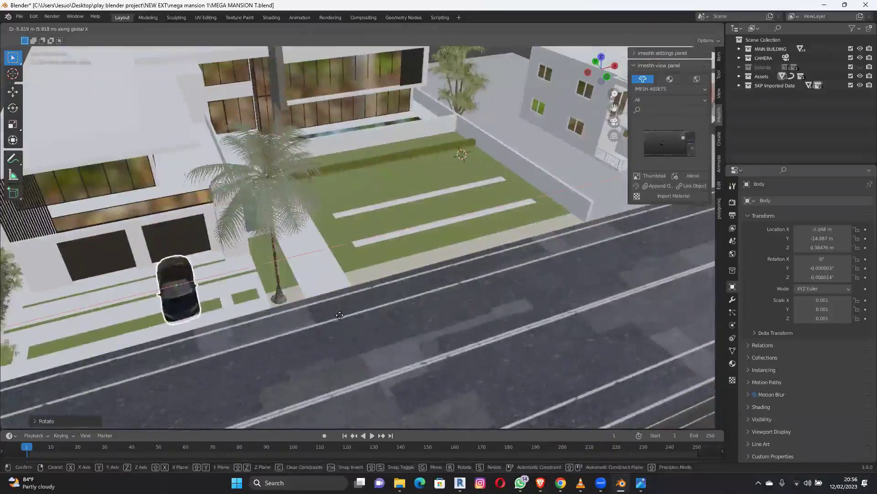
click(247, 320)
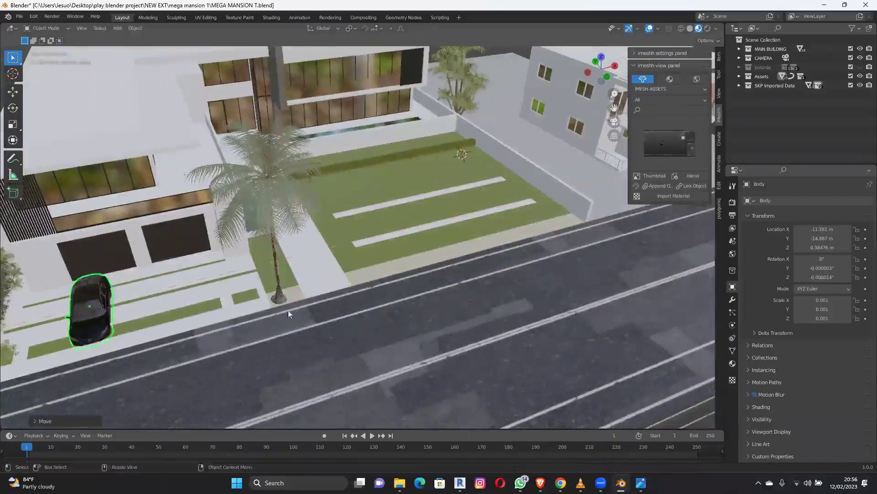
Raise the car to about Z 0.77 m onto the driveway surface and shift it along Y to about -15.43 m.
shift+middle_drag(293, 325, 352, 262)
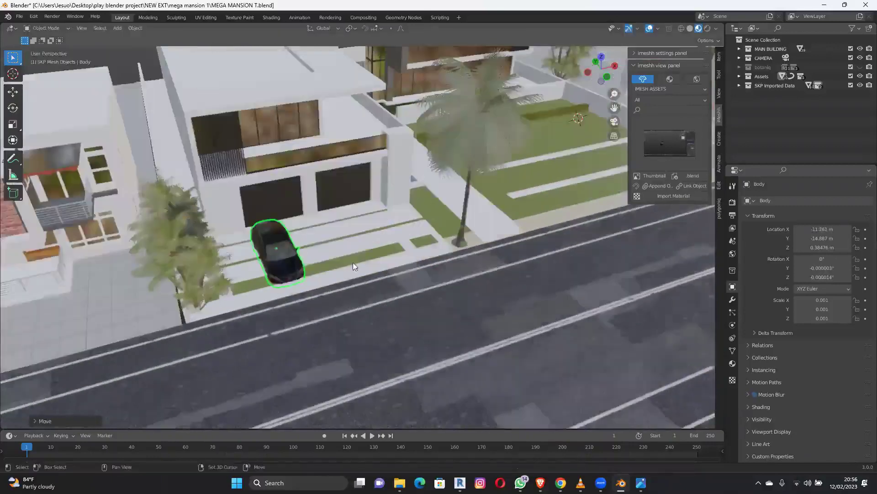
ctrl+middle_drag(309, 287, 322, 224)
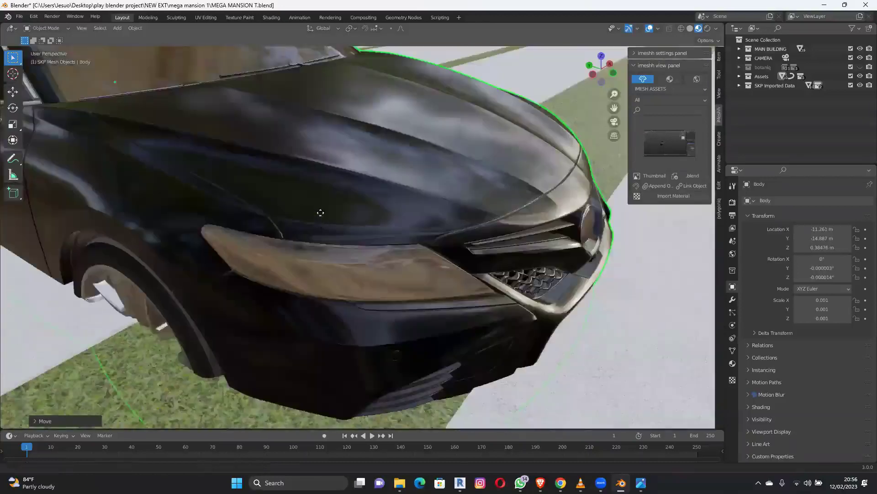
scroll(321, 205, down, 2)
scroll(345, 244, down, 2)
key(g)
key(z)
click(335, 265)
middle_drag(336, 265, 222, 251)
scroll(312, 248, down, 10)
middle_drag(312, 248, 355, 297)
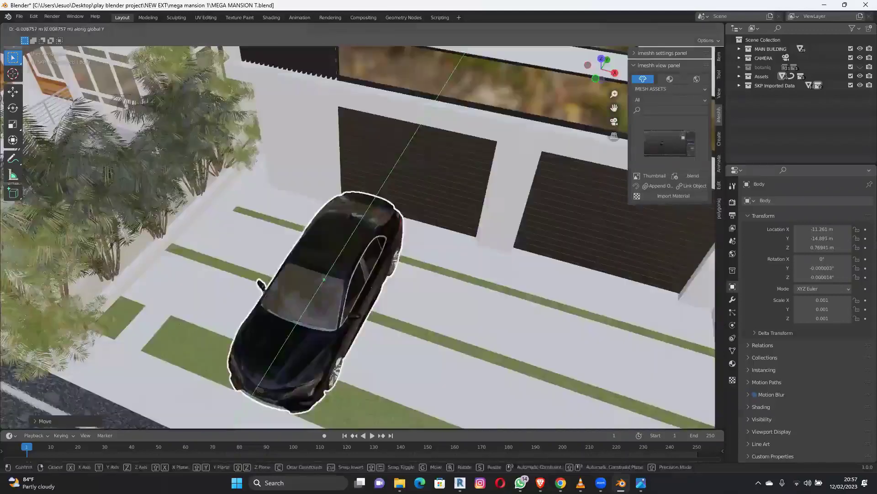
click(442, 247)
Rotate the parked car about Z to -15° and save the project.
key(r)
key(z)
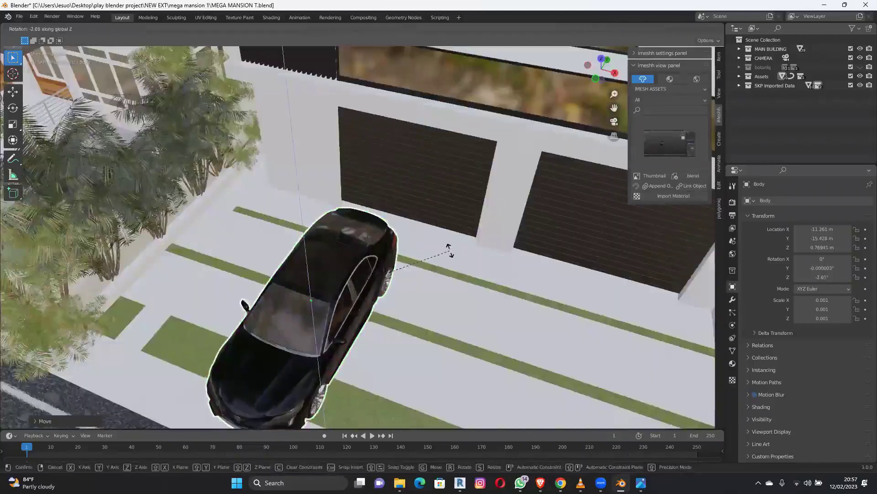
click(460, 297)
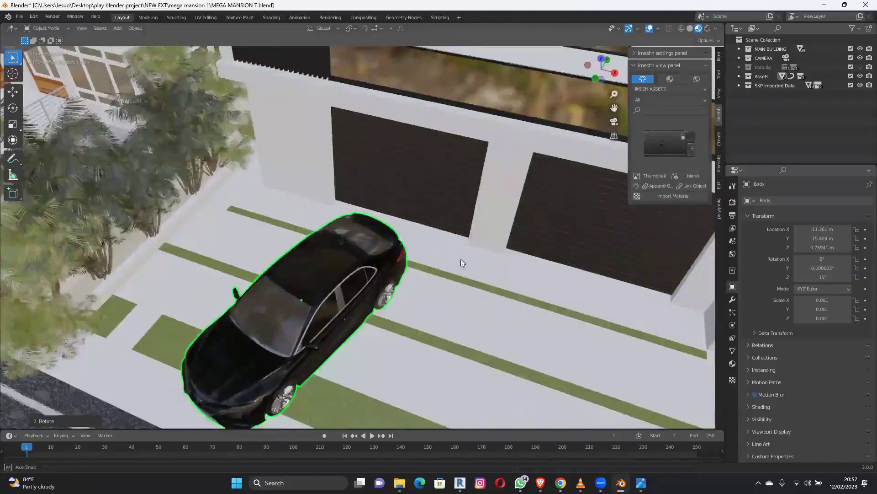
middle_drag(664, 116, 665, 142)
shift+middle_drag(470, 145, 466, 197)
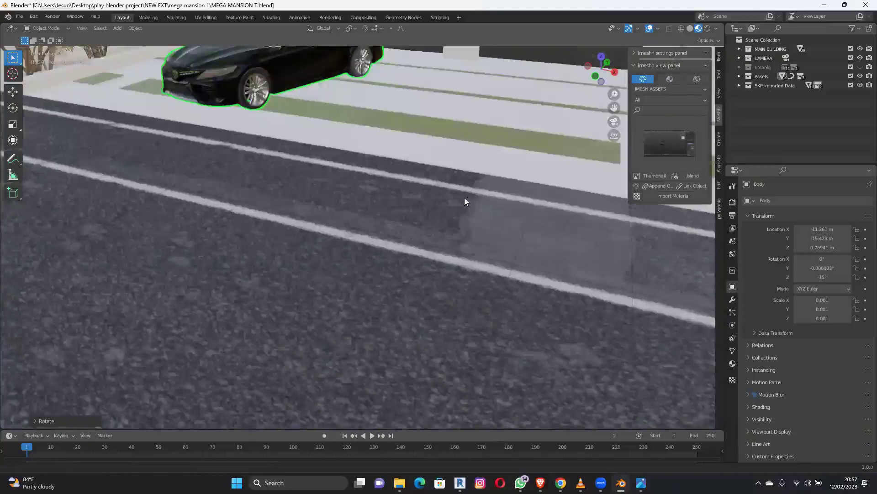
key(ctrl+s)
Append the toyota-2 car asset and move it off the lawn to the road's outer edge.
click(670, 143)
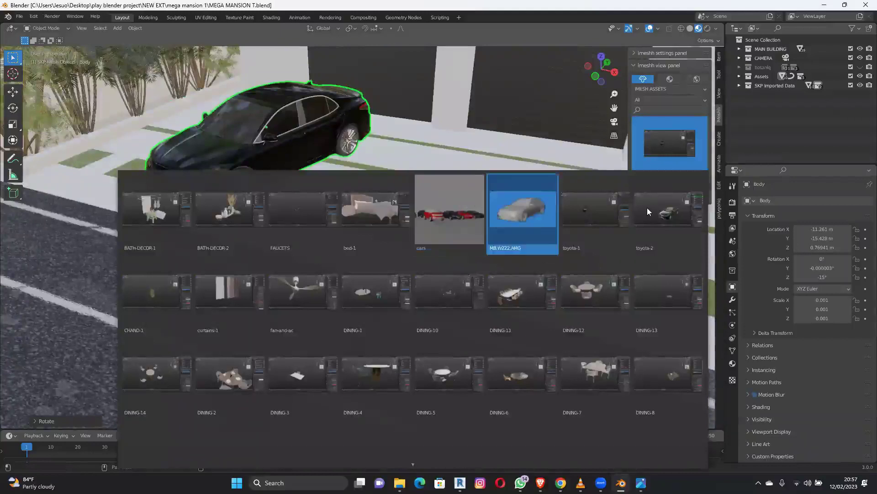
click(663, 188)
click(656, 185)
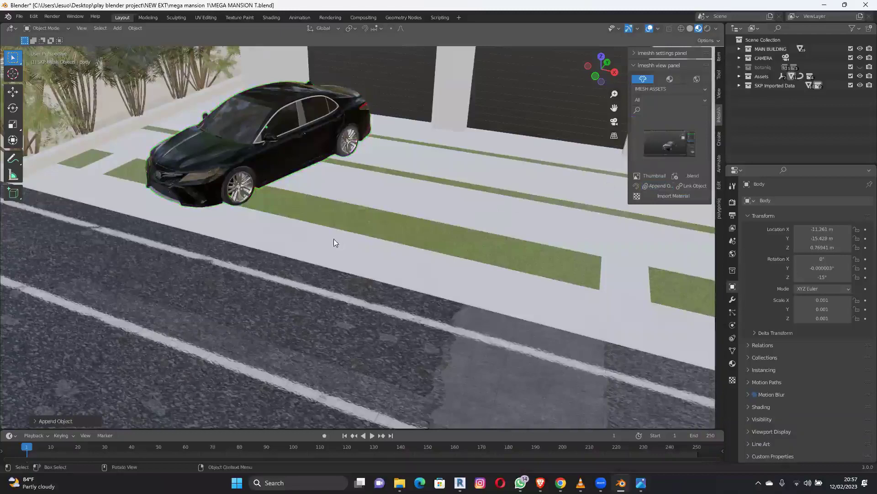
scroll(383, 262, down, 8)
scroll(530, 199, up, 4)
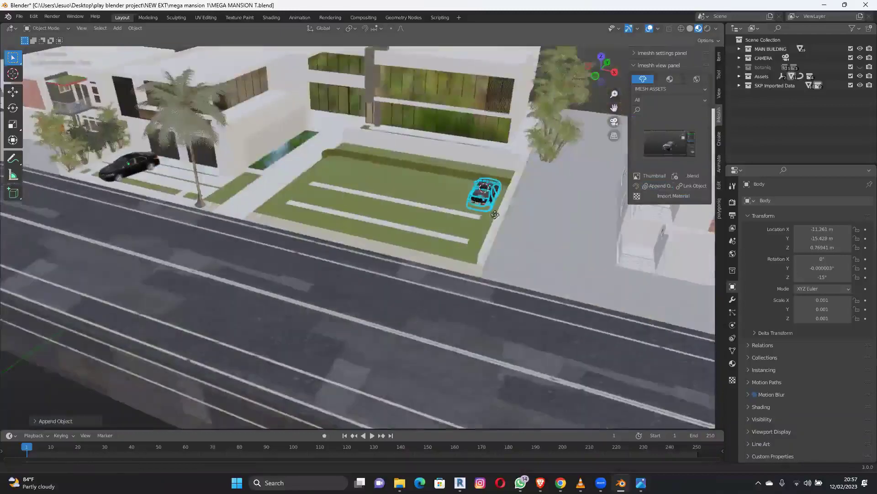
shift+scroll(495, 214, down, 2)
shift+scroll(309, 346, down, 2)
key(g)
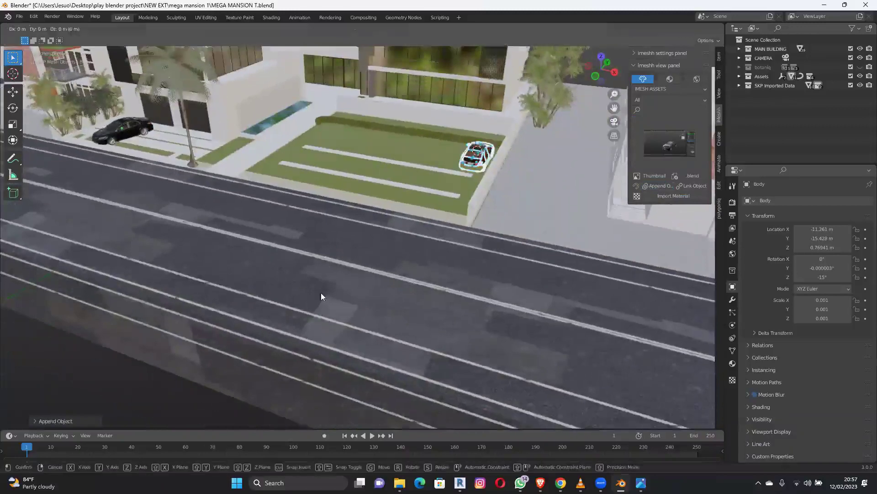
click(324, 273)
Delete the newly imported toyota-2 car.
shift+scroll(325, 273, down, 3)
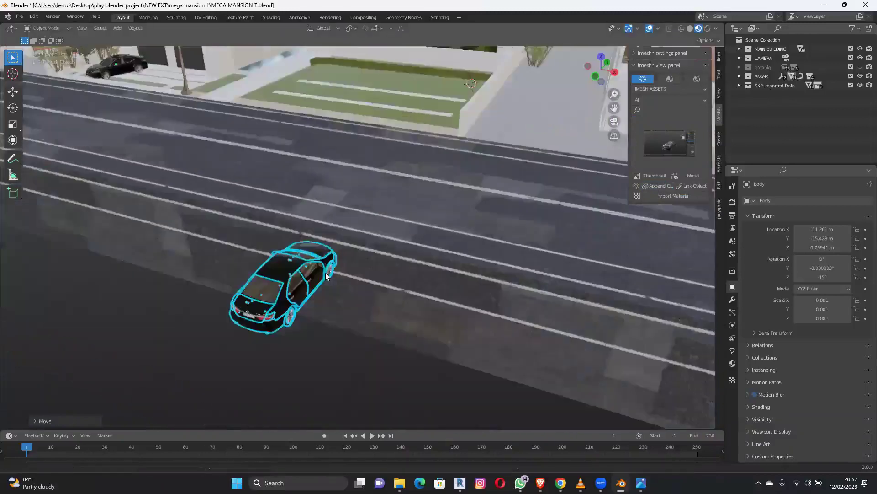
scroll(327, 275, up, 5)
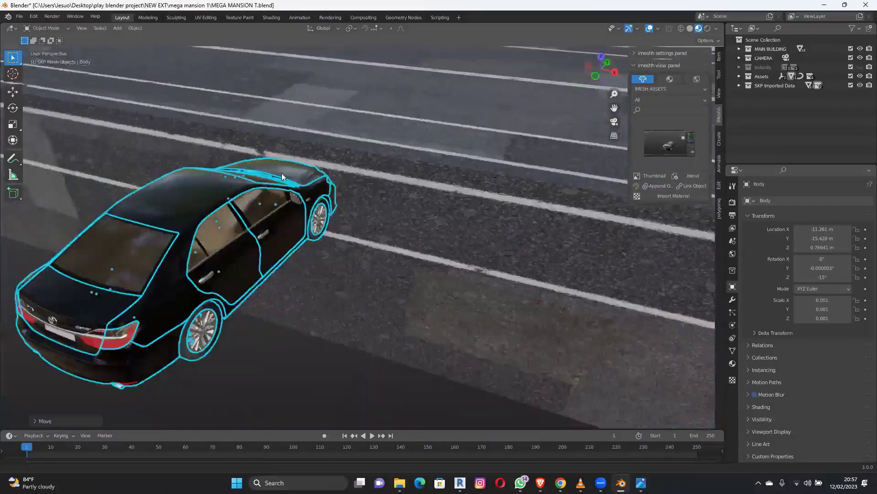
key(Delete)
Append the cars asset set from the iMeshh asset library.
scroll(432, 314, down, 5)
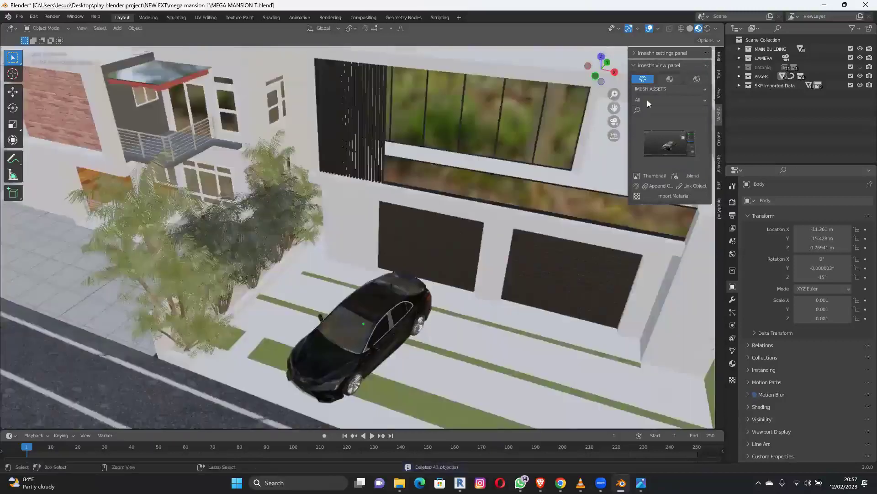
shift+middle_drag(647, 100, 627, 59)
click(662, 186)
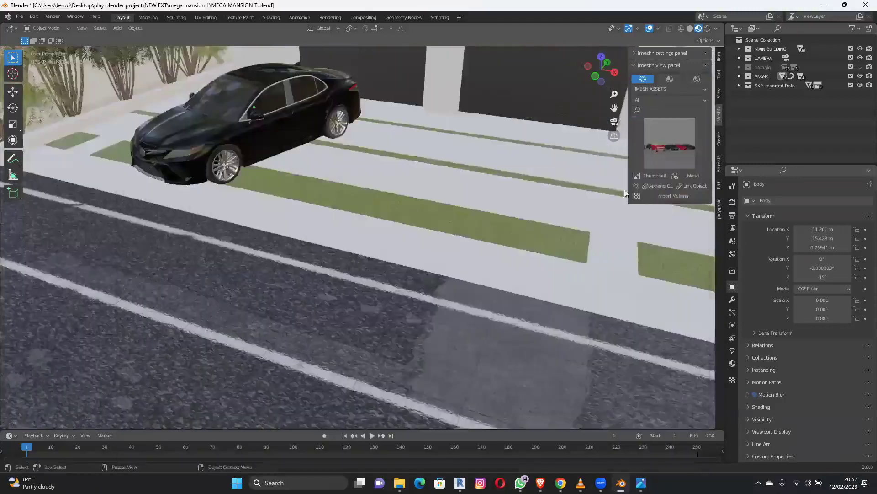
shift+middle_drag(398, 210, 396, 210)
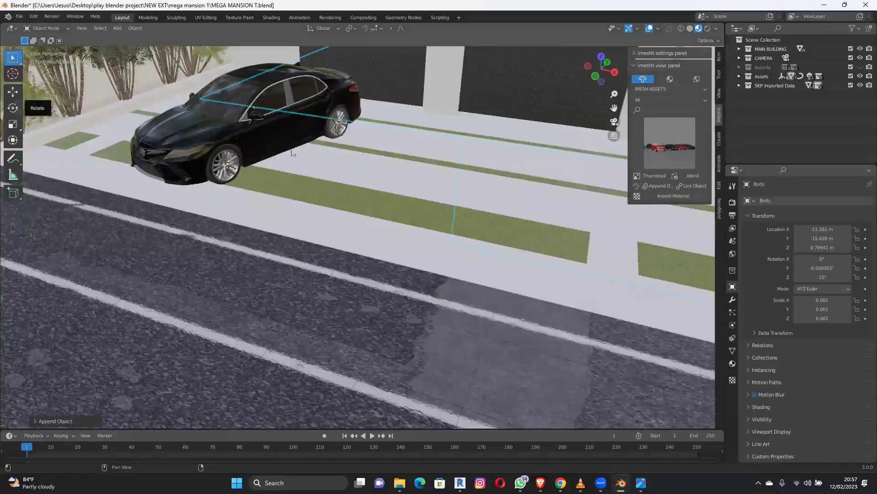
Move the imported cars set, including its backdrop and lights, far along negative X, clear of the mansion scene.
key(KP_Decimal)
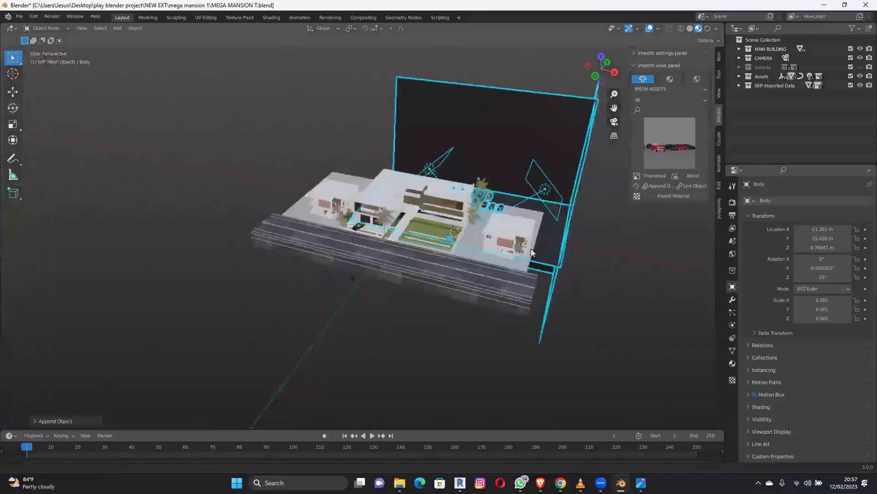
key(g)
key(x)
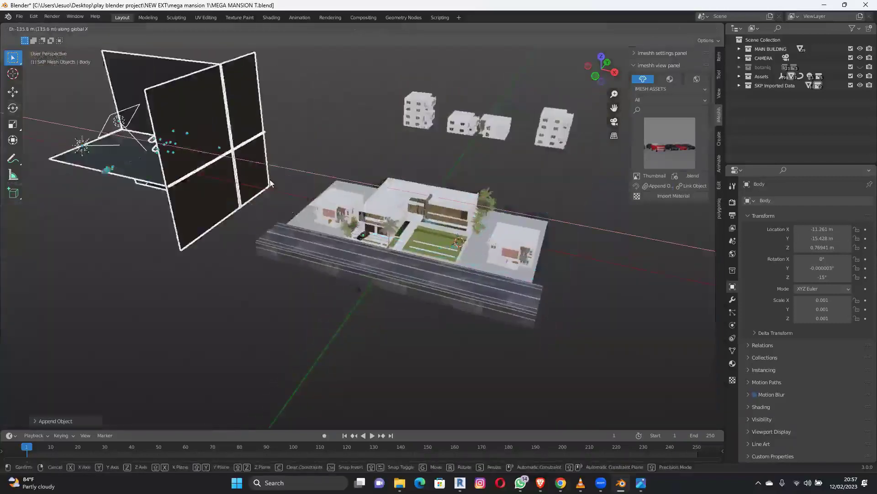
click(94, 135)
shift+middle_drag(271, 186, 312, 216)
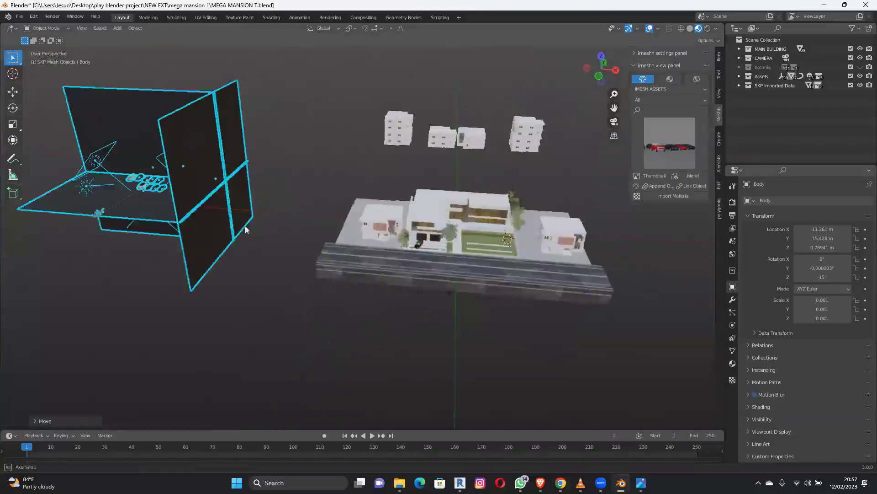
Delete the studio backdrop planes and lights surrounding the imported cars set, keeping only the cars.
scroll(382, 266, up, 5)
drag(390, 268, 233, 161)
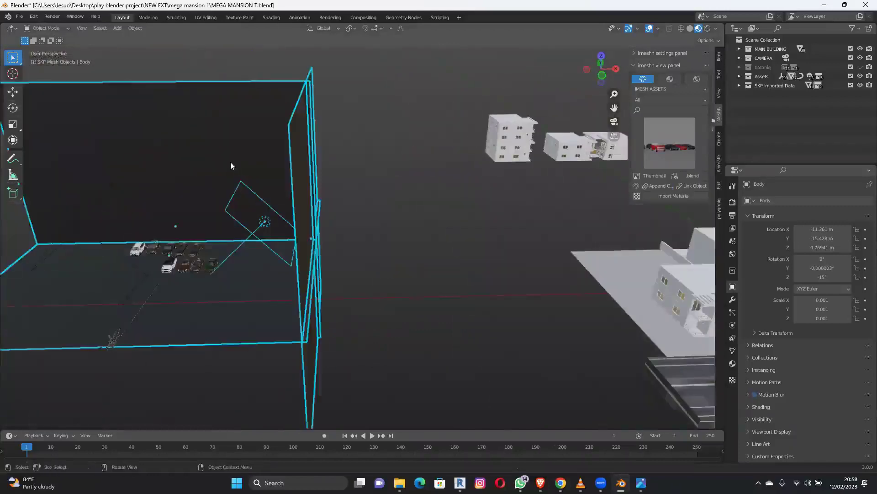
key(Delete)
shift+middle_drag(157, 251, 200, 250)
drag(210, 296, 175, 272)
key(Delete)
middle_drag(237, 267, 298, 261)
middle_drag(344, 246, 376, 266)
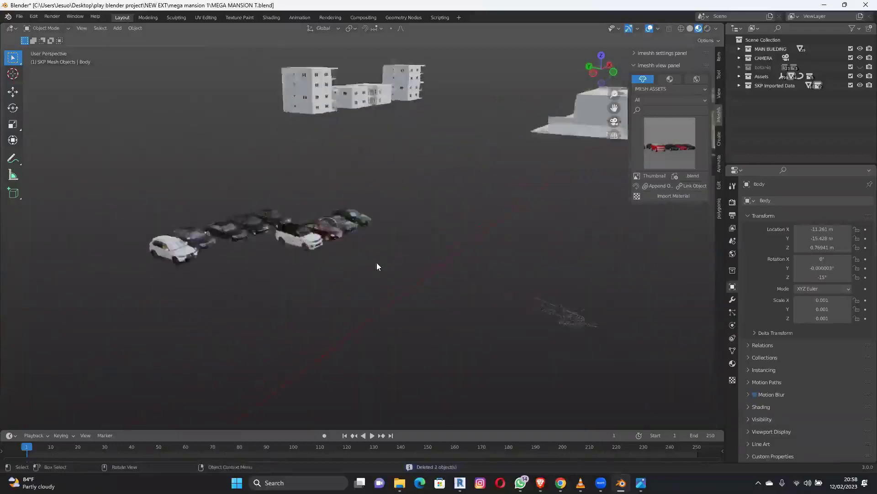
Move the white Range Rover and the dark BMW SUV from the cars set along X and Y onto the road before the mansion.
scroll(377, 263, up, 3)
shift+middle_drag(163, 289, 213, 278)
shift+middle_drag(163, 286, 173, 285)
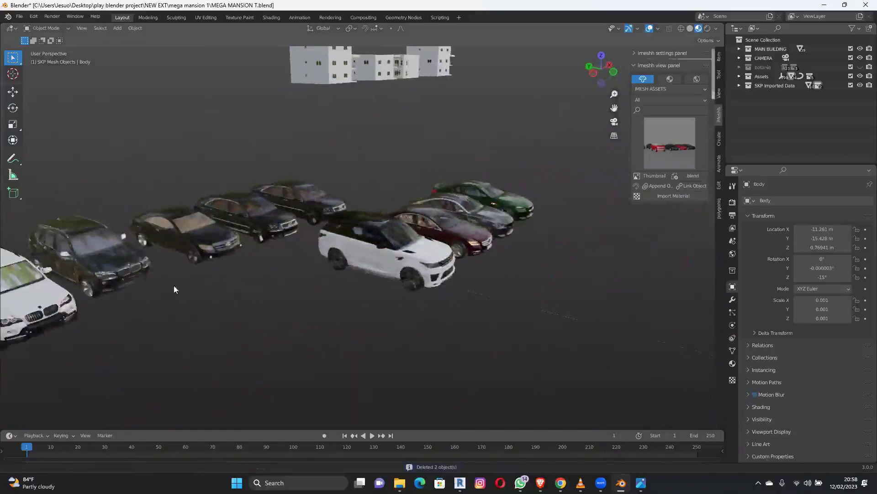
scroll(424, 286, up, 2)
scroll(464, 275, up, 2)
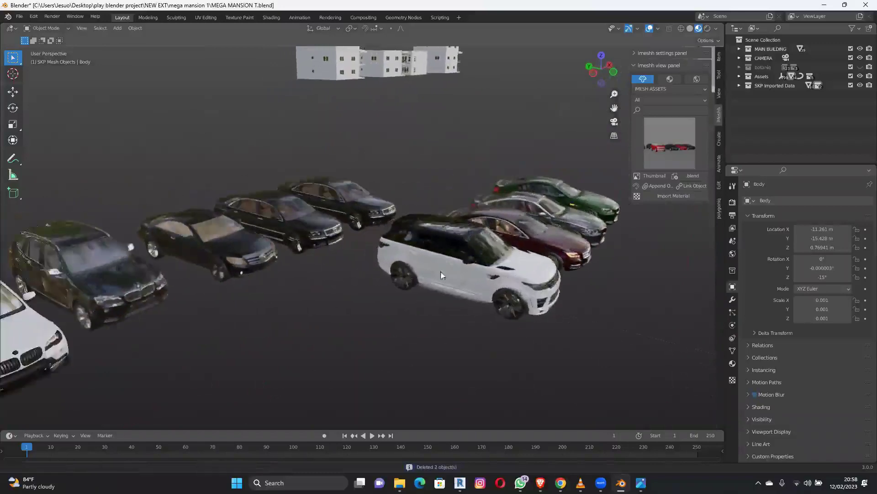
mouse_move(382, 291)
middle_down()
mouse_move(260, 304)
mouse_move(240, 285)
mouse_move(378, 305)
middle_up()
click(78, 286)
scroll(64, 286, down, 2)
click(320, 310)
shift+click(94, 278)
scroll(178, 296, down, 8)
middle_drag(310, 270, 303, 273)
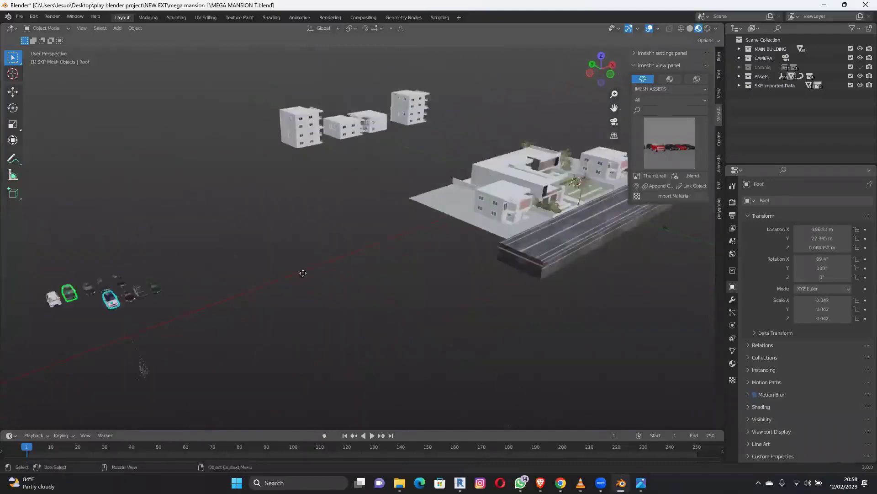
key(g)
click(515, 204)
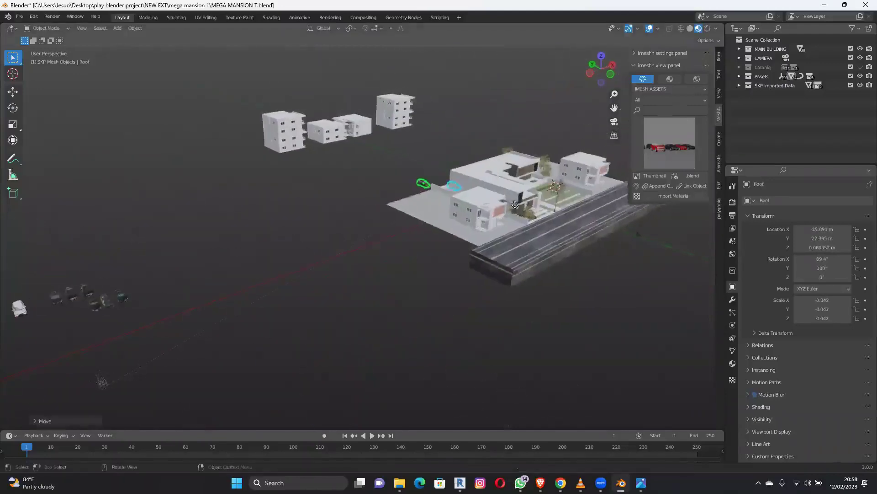
key(g)
click(561, 267)
Raise the dark SUV along Z so its wheels rest on the road surface.
middle_drag(560, 268, 543, 272)
scroll(401, 292, up, 5)
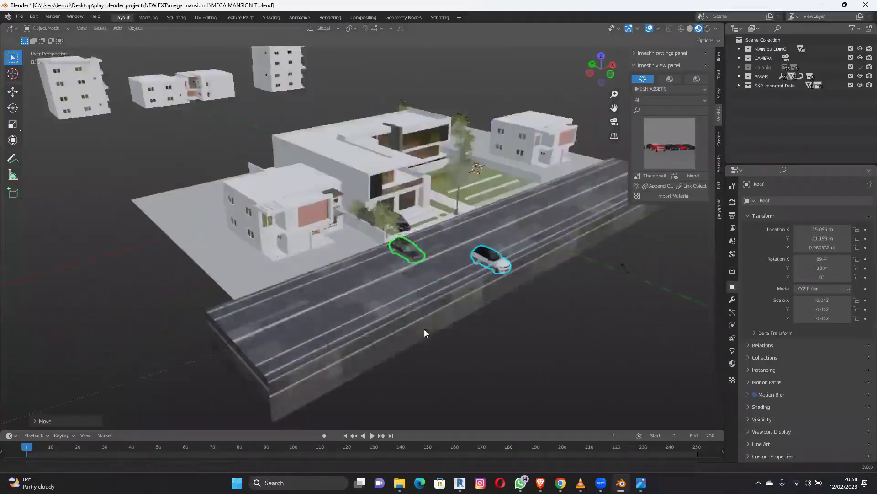
scroll(424, 328, up, 3)
shift+middle_drag(394, 280, 346, 268)
scroll(408, 291, up, 3)
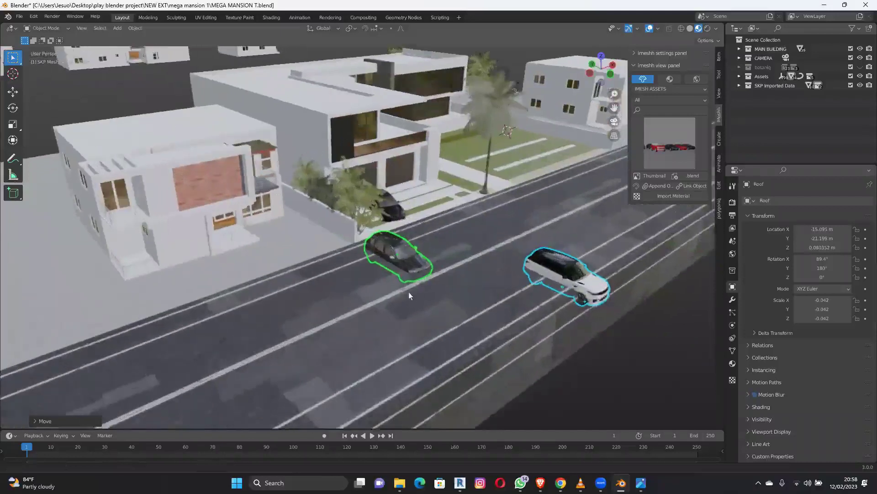
scroll(271, 267, up, 4)
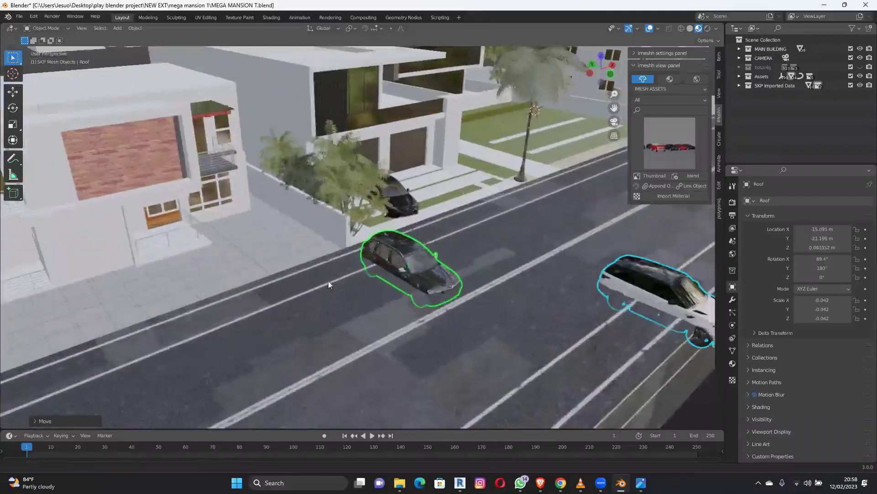
scroll(379, 300, down, 3)
scroll(379, 299, up, 4)
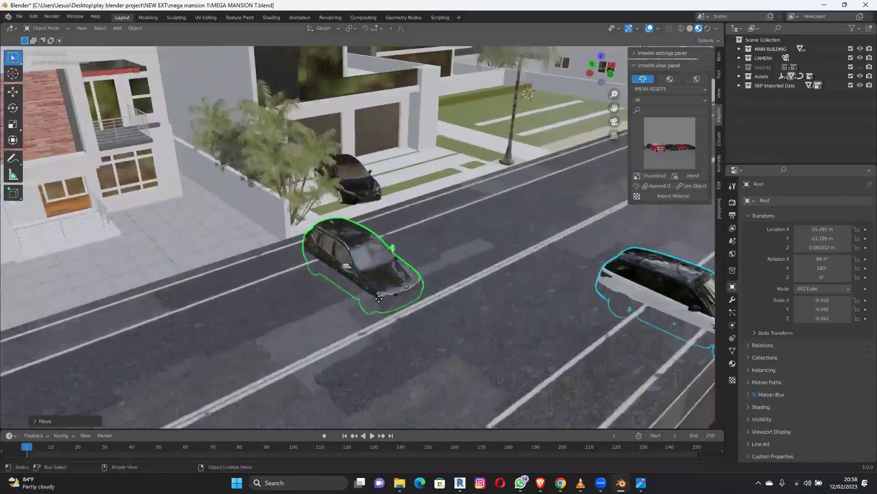
middle_drag(381, 293, 326, 271)
middle_drag(253, 221, 369, 268)
middle_drag(352, 310, 383, 354)
middle_drag(247, 323, 318, 333)
middle_drag(362, 333, 399, 351)
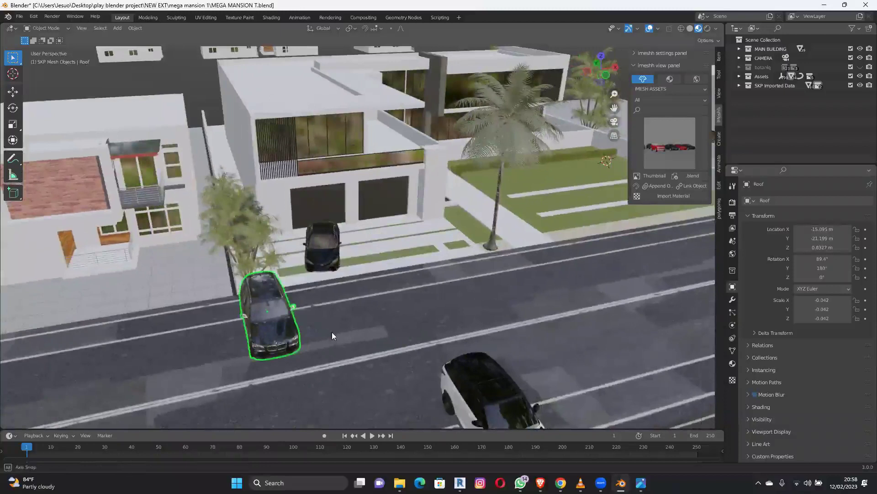
Move the dark SUV onto the mansion's driveway, beside the parked black sedan in front of the garage doors.
middle_drag(332, 333, 334, 330)
key(g)
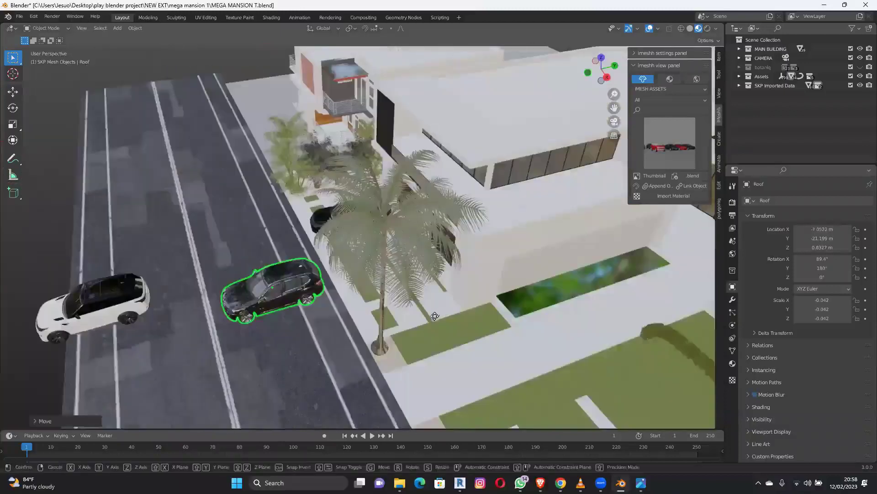
click(435, 315)
Rotate the white Range Rover 90° about Z so it runs parallel to the road.
middle_drag(189, 343, 180, 340)
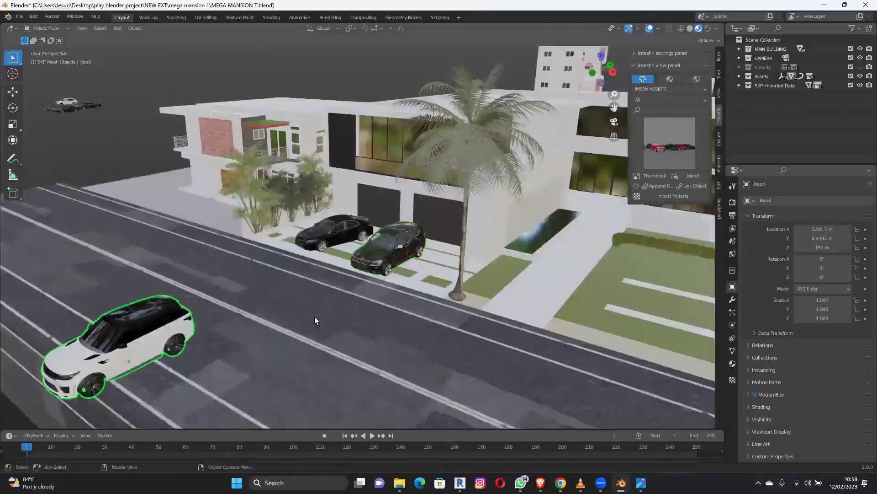
key(r)
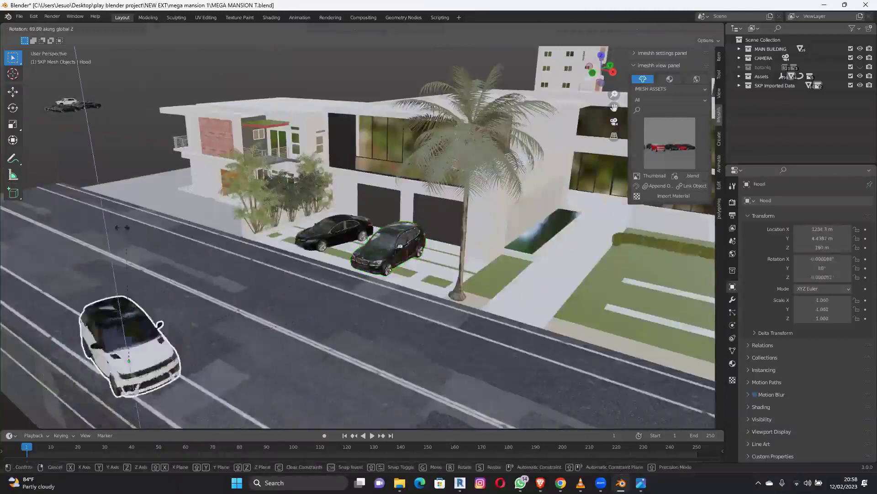
click(96, 246)
Move the white Range Rover along X and Y into the lane beside the lawn, toward the neighbouring house at the far end.
key(g)
key(x)
click(337, 308)
key(g)
key(y)
click(540, 258)
middle_drag(539, 258, 565, 325)
key(g)
key(x)
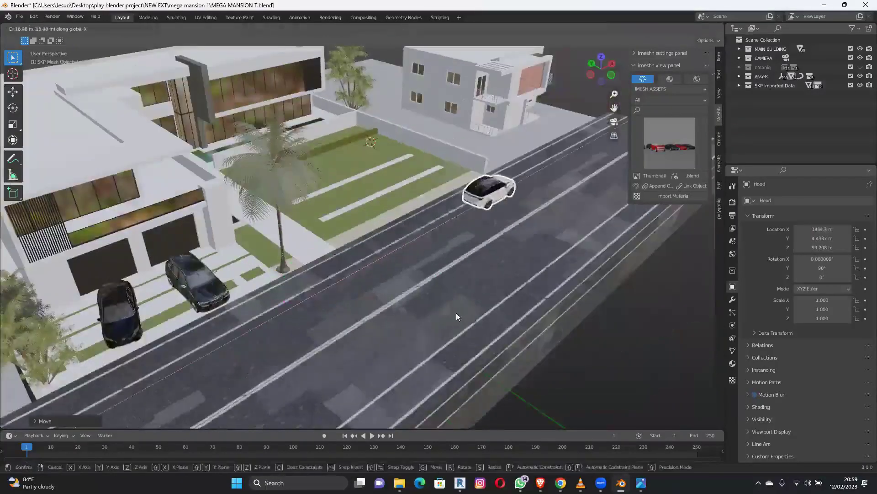
click(486, 267)
In the camera view, move the white Range Rover along X until it straddles the frame's edge beyond the mansion's lawn wing.
scroll(489, 264, down, 4)
middle_drag(489, 263, 559, 332)
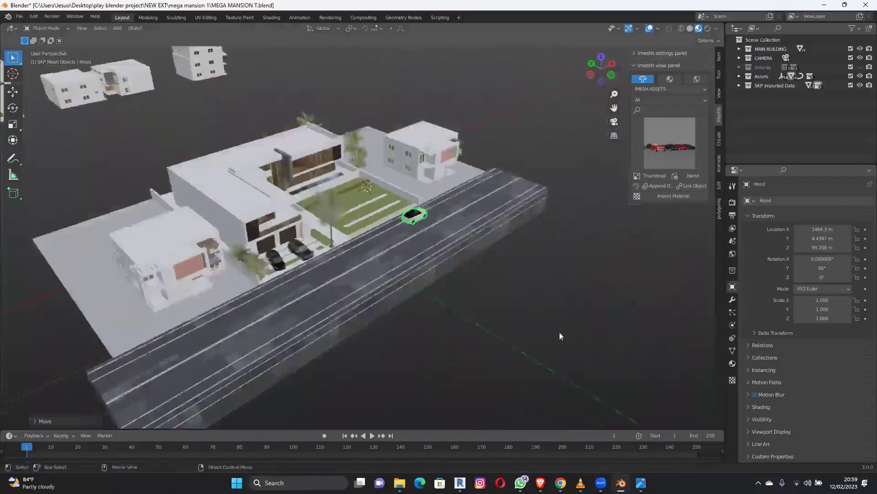
key(KP_0)
click(706, 364)
key(g)
key(x)
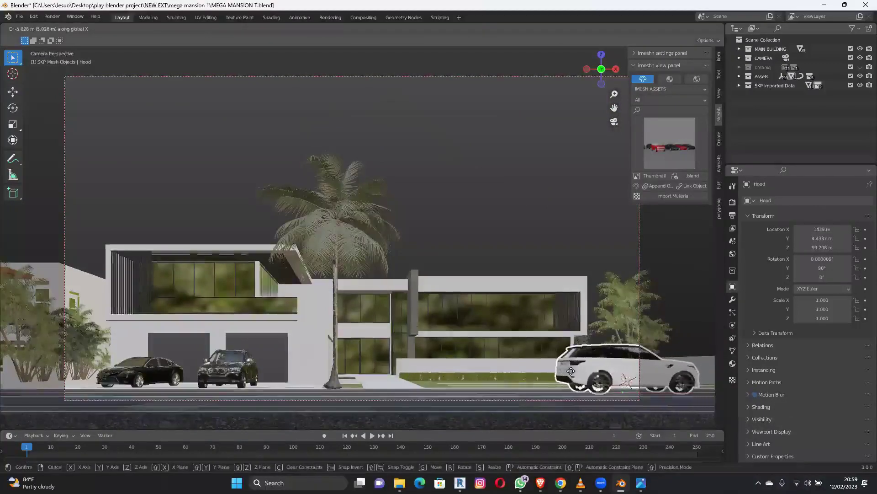
click(573, 371)
Save the file and nudge the white Range Rover along Z to seat it on the road.
click(524, 193)
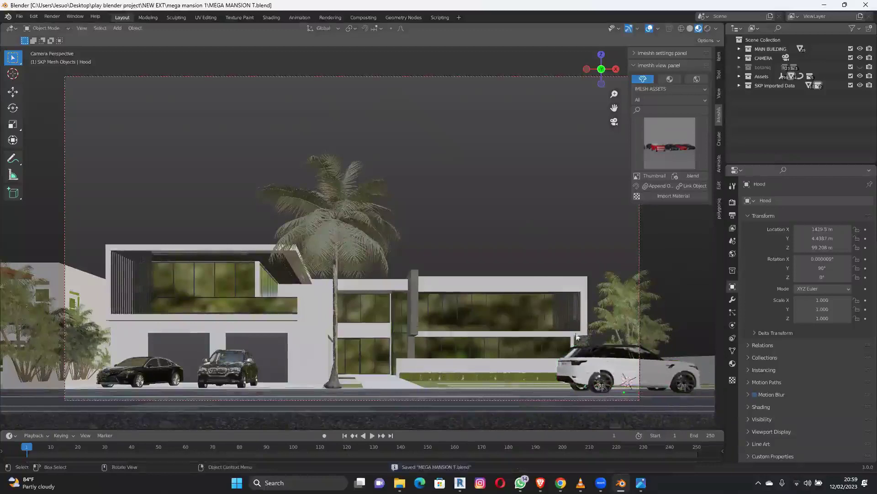
click(608, 379)
key(g)
key(z)
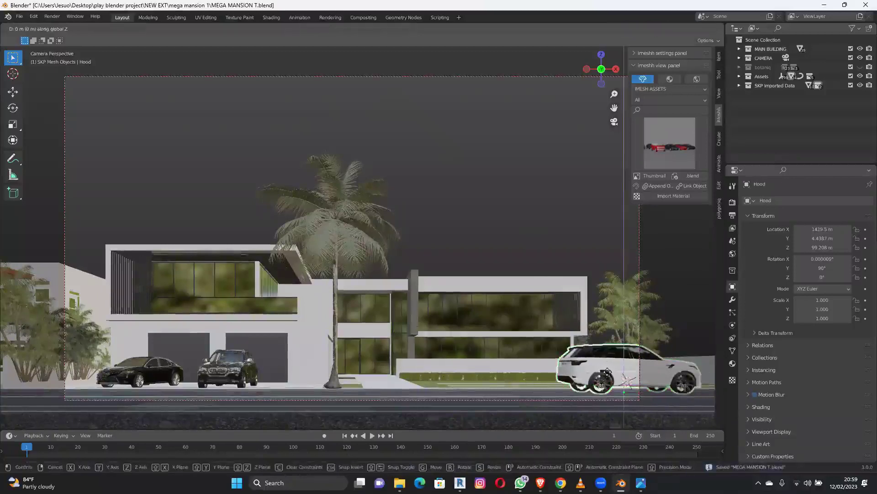
click(609, 372)
click(530, 213)
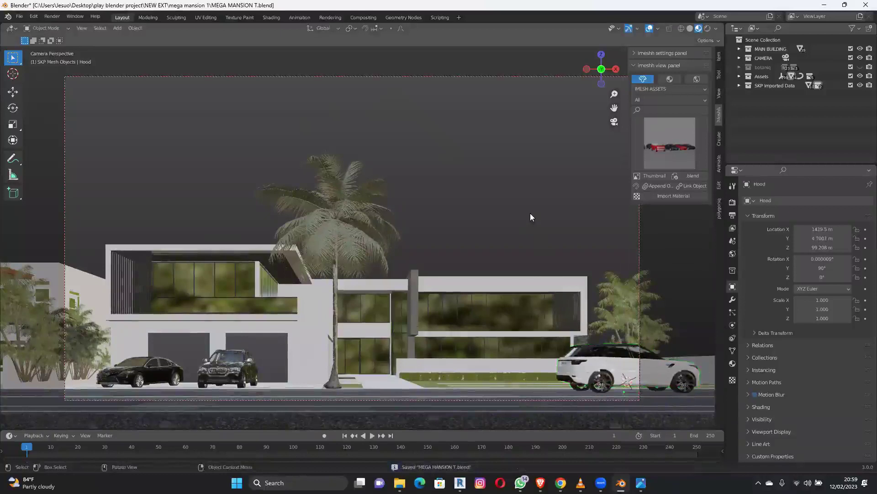
Raise the area light along Z and move it along Y inside the upper-floor room above the garage.
middle_drag(492, 256, 209, 333)
shift+middle_drag(452, 229, 306, 265)
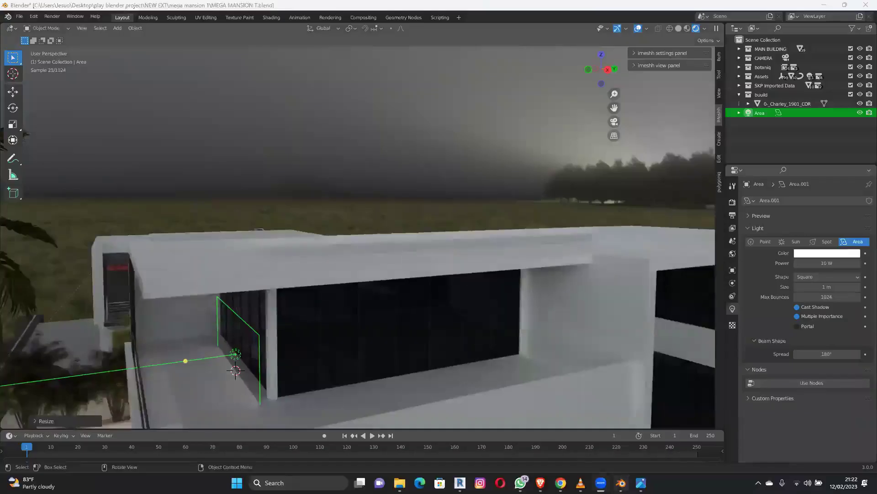
key(g)
key(z)
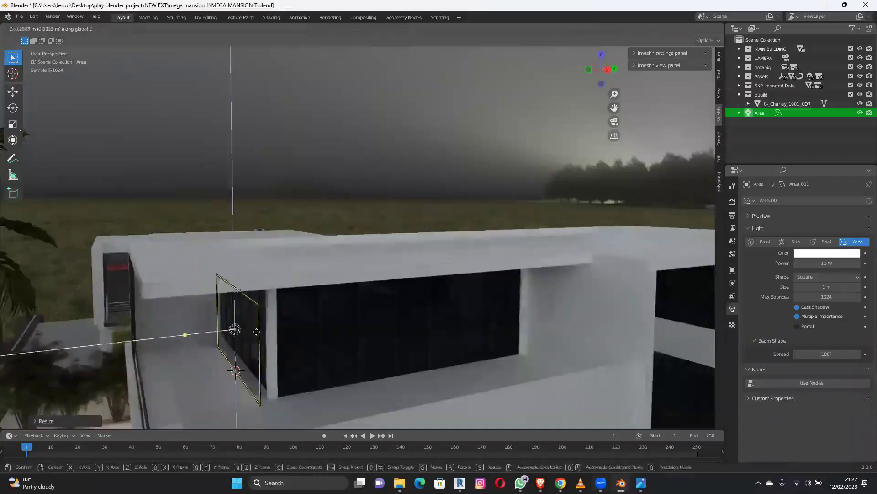
click(259, 322)
key(g)
key(y)
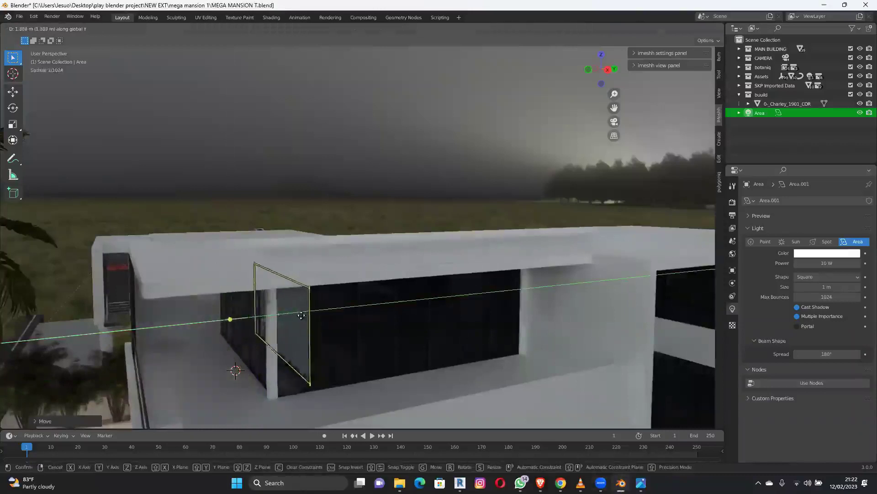
click(297, 337)
Adjust the area light along X to position it behind the upper-floor room's front glazing.
middle_drag(297, 333, 417, 321)
scroll(418, 323, down, 5)
key(g)
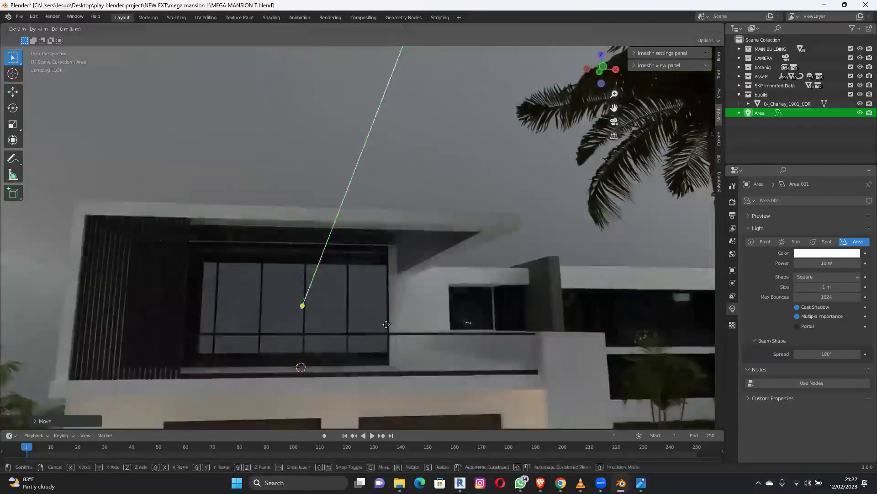
key(x)
click(404, 334)
Give the area light a warm pale-orange colour and set its power to 1200 W.
middle_drag(416, 338, 301, 355)
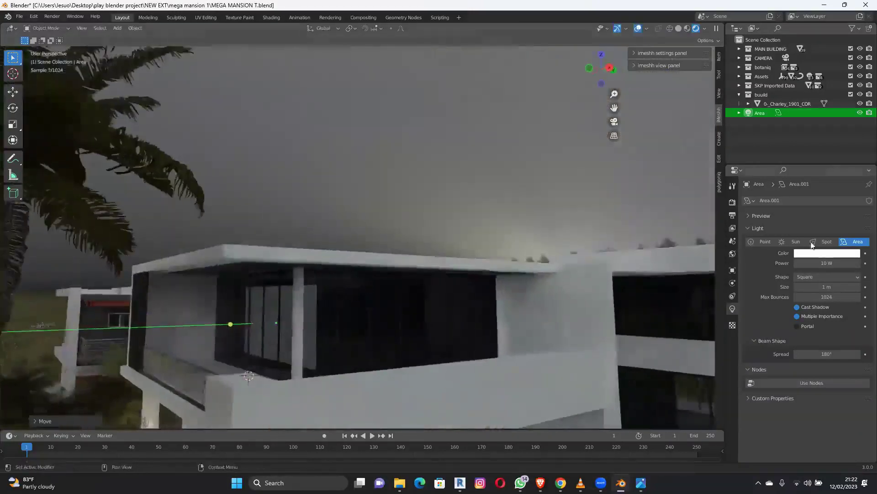
click(827, 253)
drag(811, 184, 807, 172)
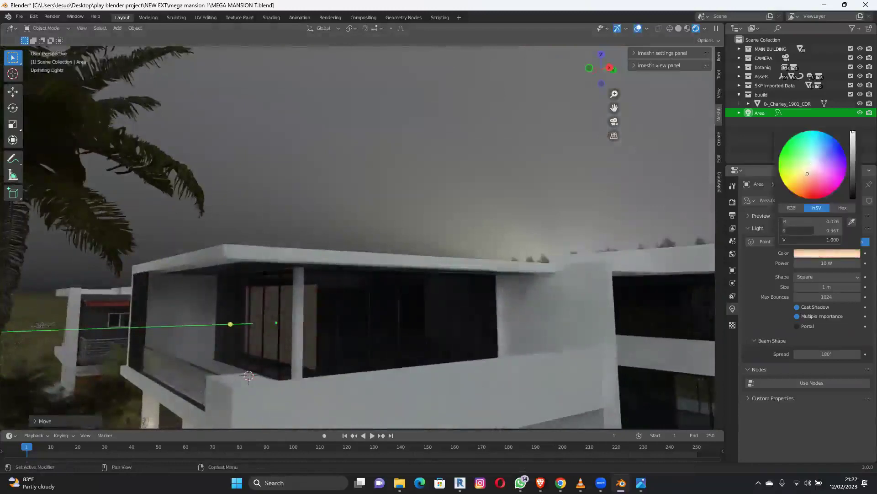
click(834, 264)
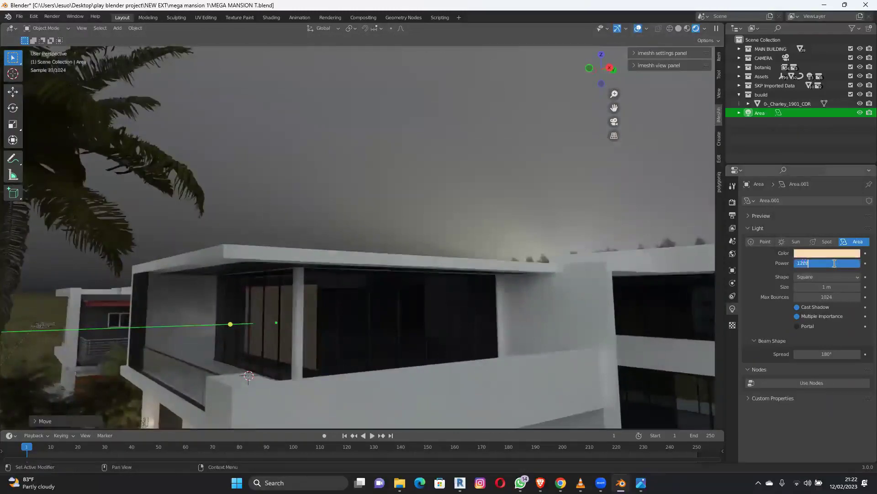
text(1200)
key(Return)
Shift the area light along Y to refine its depth inside the upper-floor room.
middle_drag(320, 320, 451, 276)
key(g)
key(y)
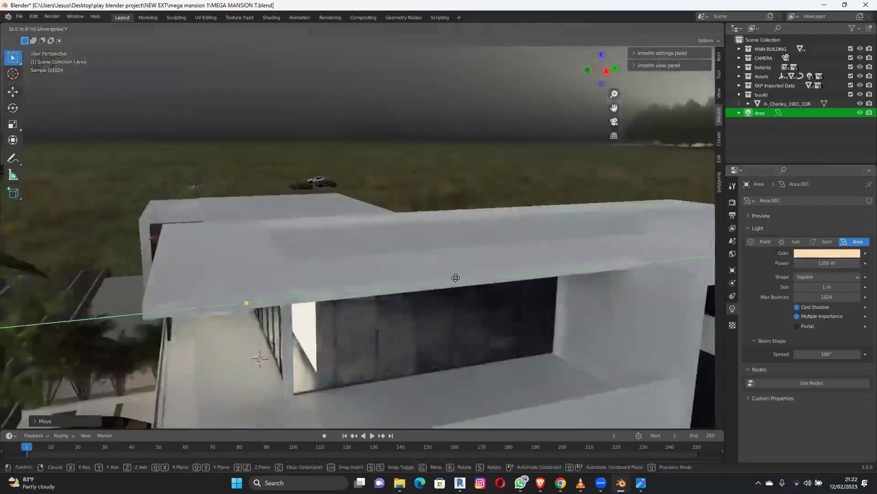
click(438, 308)
Disable Multiple Importance for the area light.
middle_drag(438, 308, 386, 292)
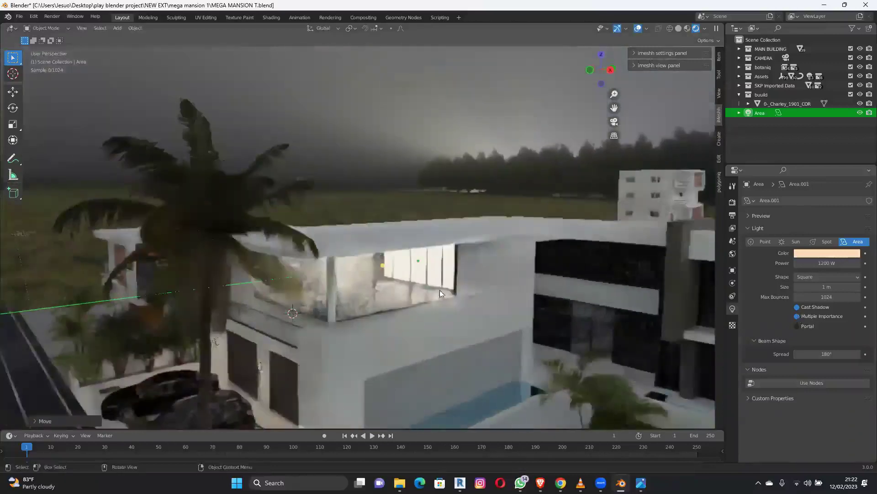
scroll(440, 290, up, 5)
click(800, 316)
scroll(447, 245, down, 3)
middle_drag(448, 246, 381, 270)
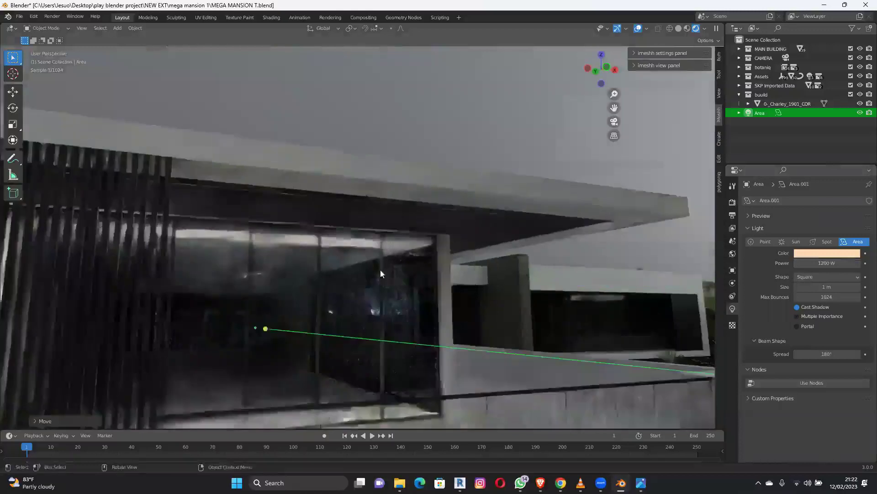
scroll(398, 273, down, 4)
middle_drag(334, 240, 350, 261)
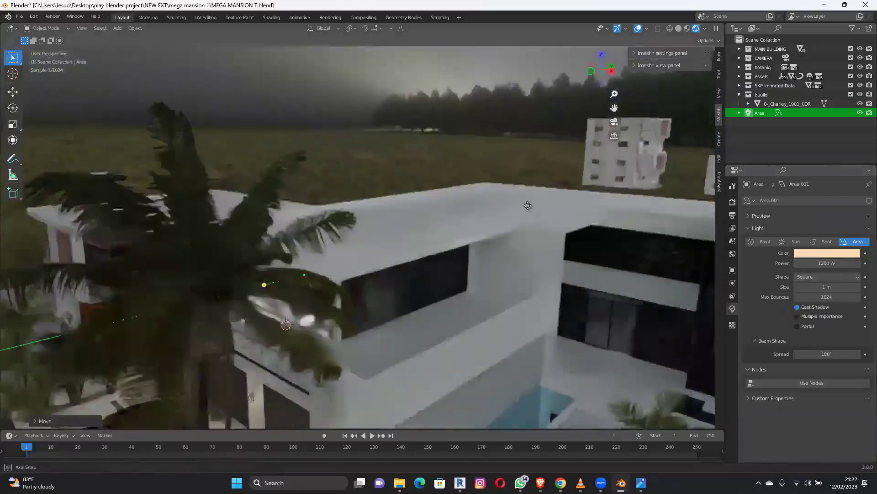
Make a linked duplicate of the area light and place it inside the mansion wing behind the lawn.
middle_drag(528, 206, 534, 203)
scroll(535, 203, down, 5)
key(alt+d)
click(565, 282)
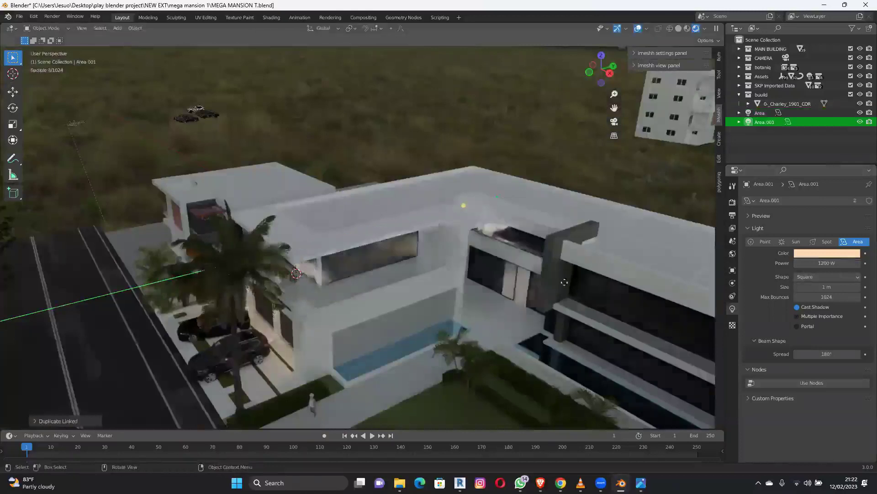
click(542, 303)
scroll(577, 277, up, 2)
middle_drag(578, 277, 589, 289)
Scale the duplicated area light along Z and lower it toward the lawn wing's ground-floor glazing.
middle_drag(527, 249, 551, 159)
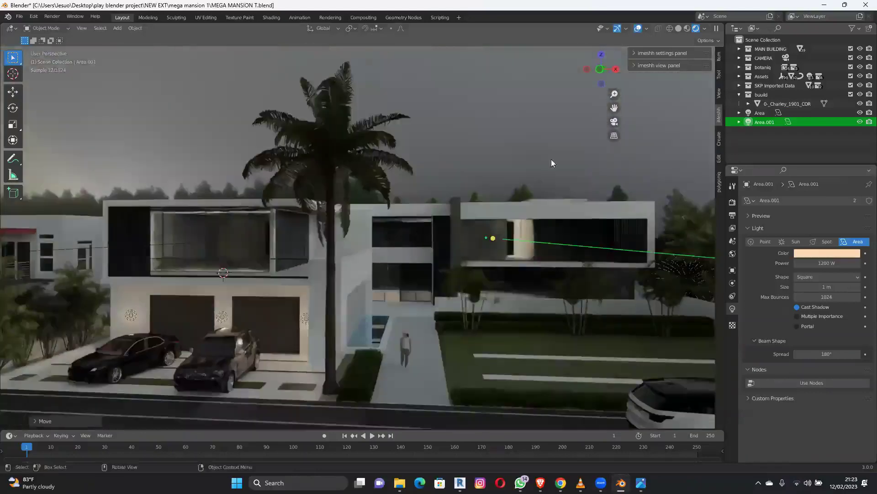
key(s)
key(z)
click(548, 187)
key(g)
key(z)
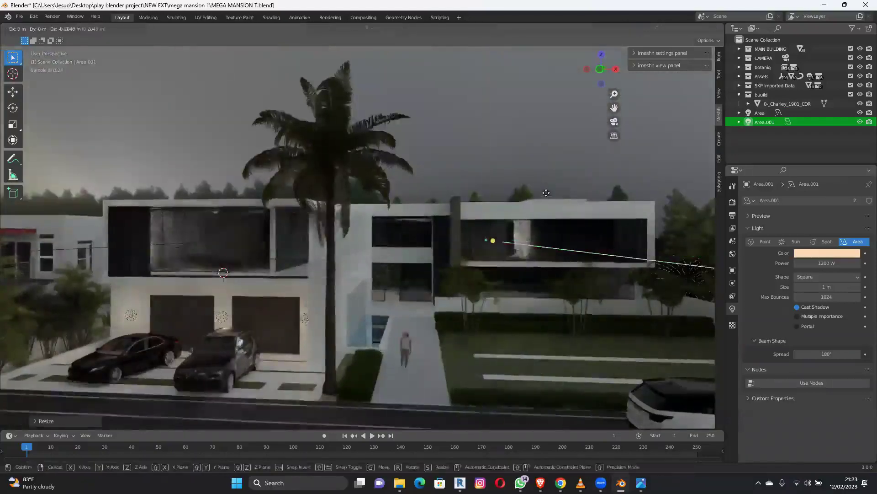
click(678, 233)
Stretch the duplicated area light along X by a factor of about 4.4 across the lawn wing.
key(s)
key(y)
key(x)
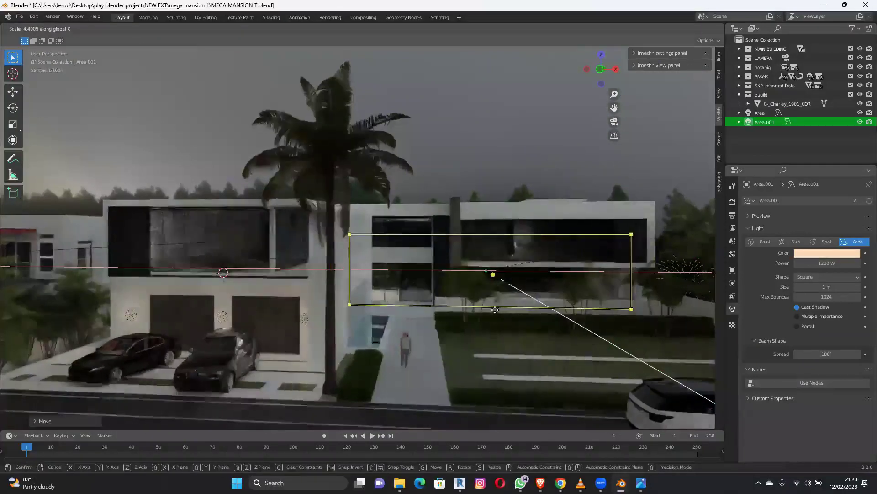
click(495, 310)
middle_drag(495, 309, 543, 325)
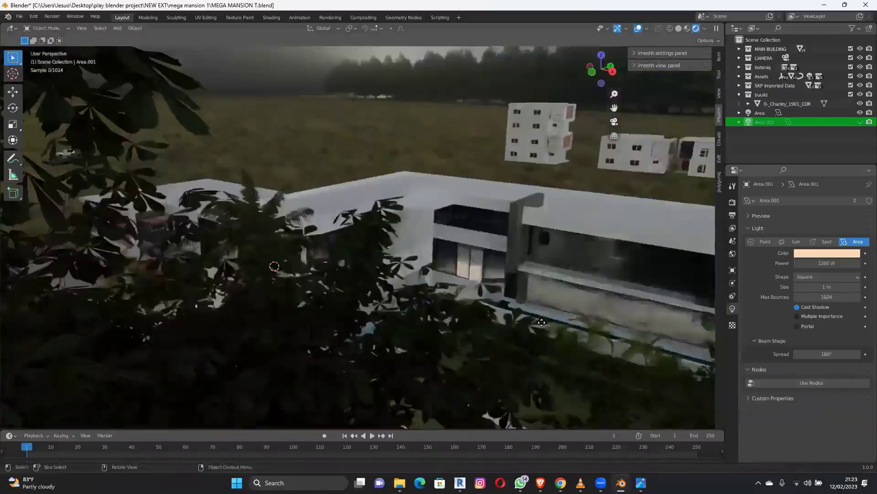
Unhide the duplicated area light and move it along Y to adjust its depth in the lawn wing.
key(alt+h)
key(g)
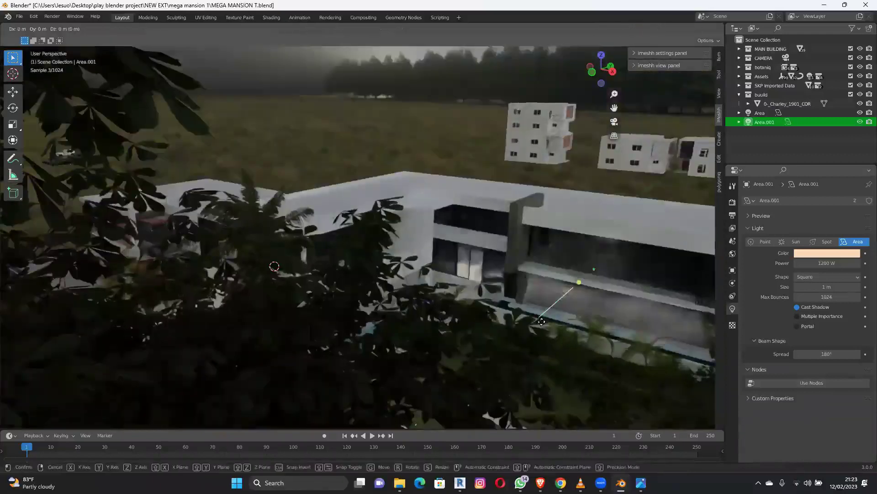
key(y)
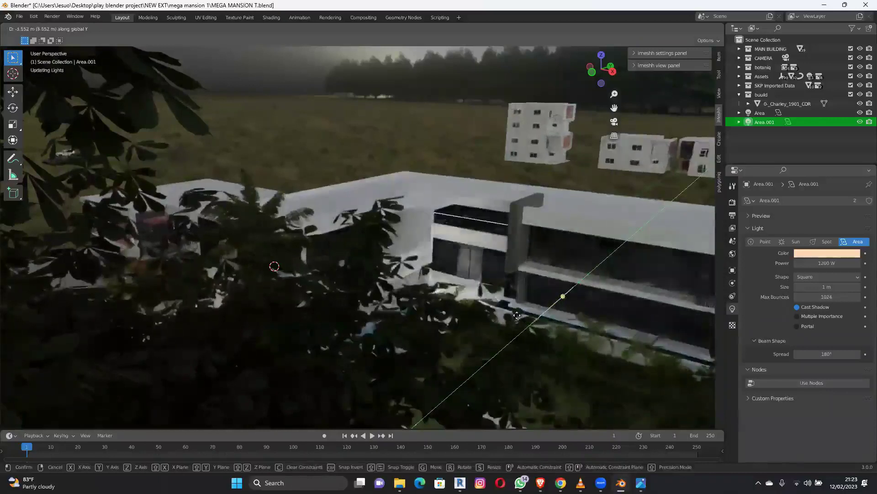
click(484, 291)
Shift the duplicated area light along X in the lawn wing and enable Multiple Importance for it.
key(g)
key(x)
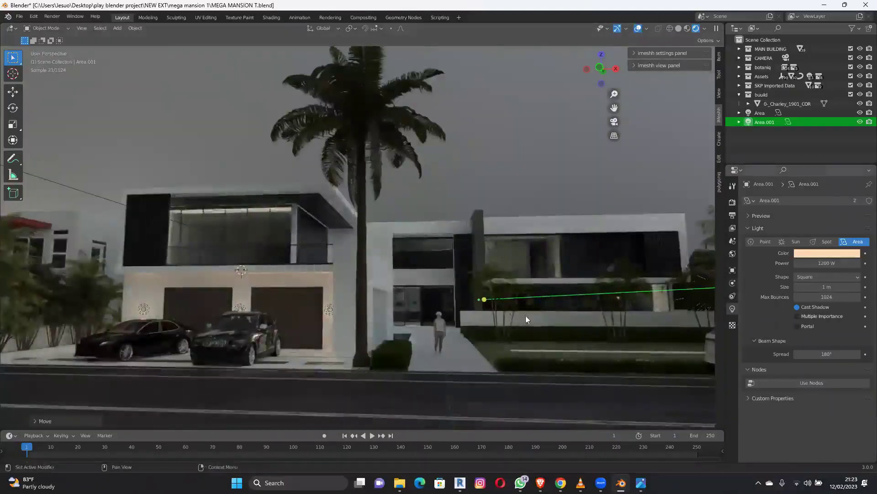
middle_drag(540, 315, 339, 260)
middle_drag(398, 295, 393, 262)
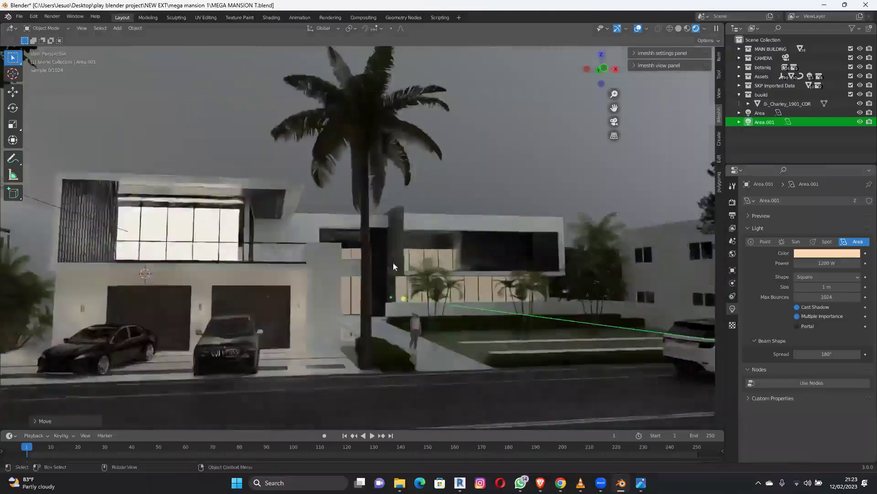
Select the light strips under the upper-floor roof overhang and set their material's Emission Strength to 1200.
scroll(394, 263, up, 3)
scroll(442, 265, up, 8)
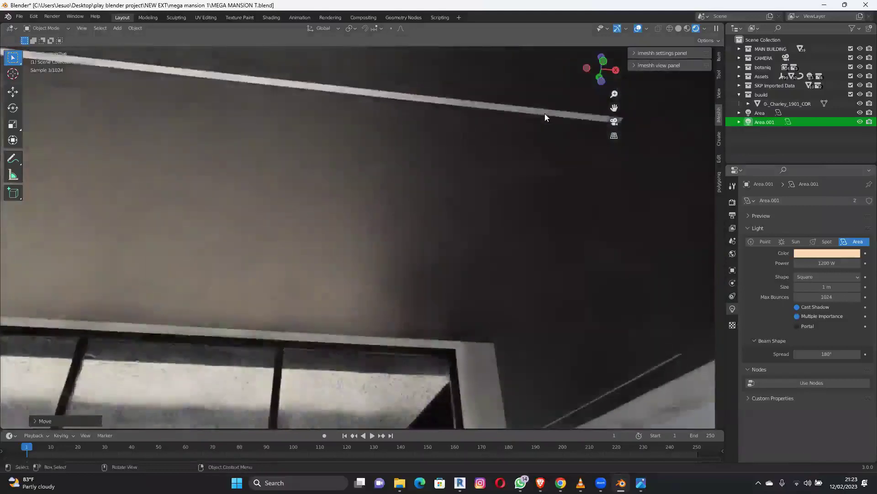
click(545, 114)
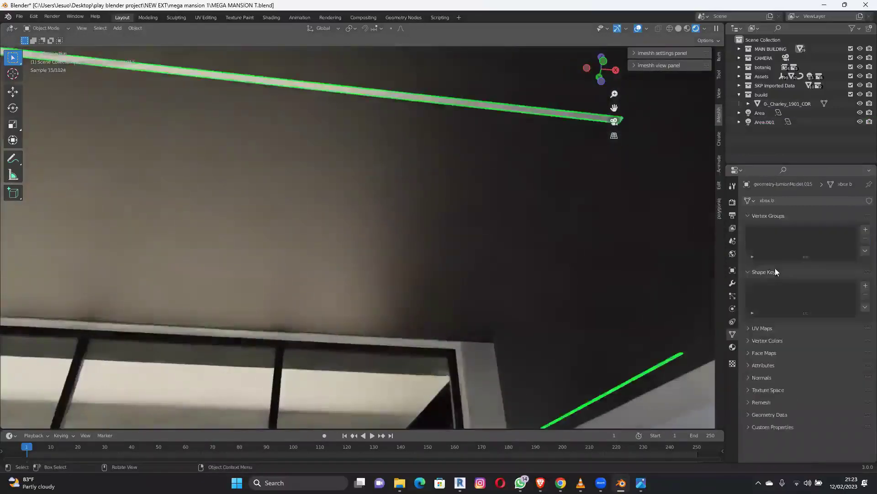
click(732, 347)
scroll(829, 381, down, 2)
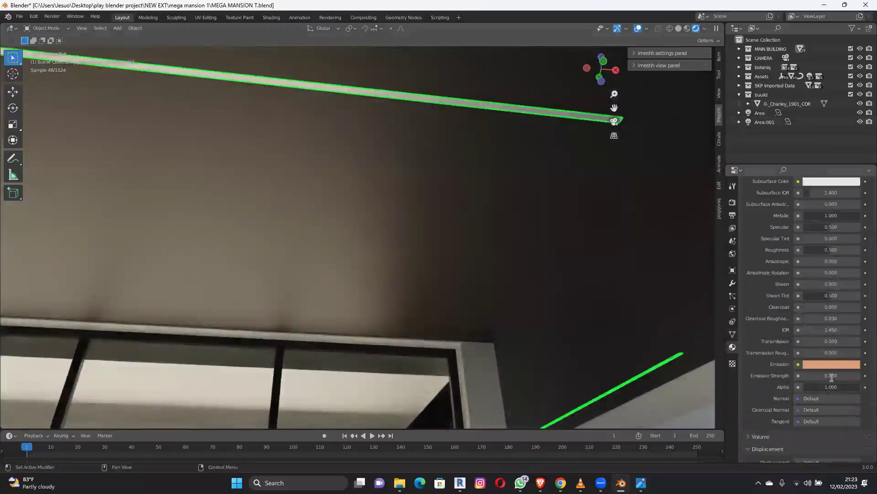
key(Return)
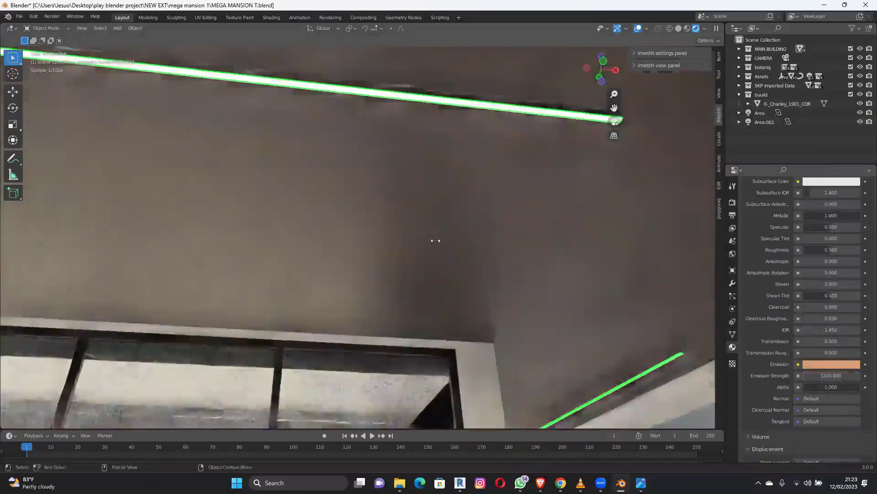
Reduce the roof light strips' Emission Strength to 120 and return to the camera view.
middle_drag(434, 240, 403, 284)
middle_drag(398, 210, 439, 190)
scroll(438, 190, down, 5)
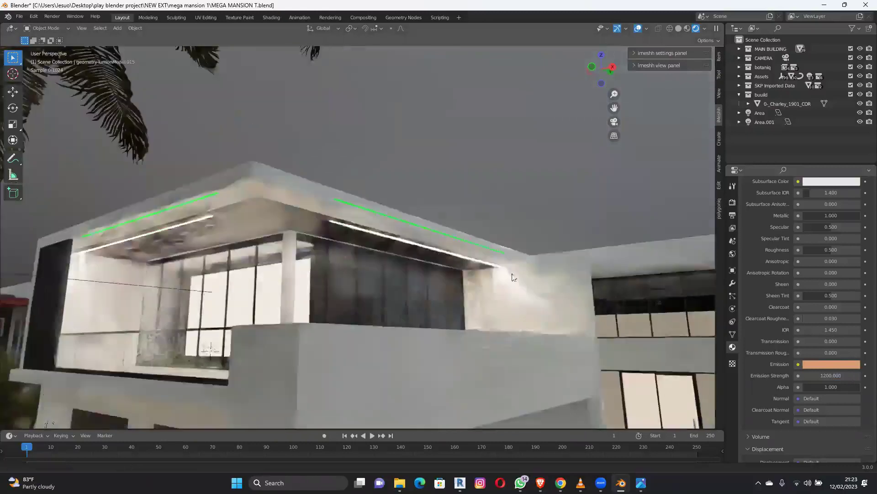
shift+middle_drag(440, 273, 477, 225)
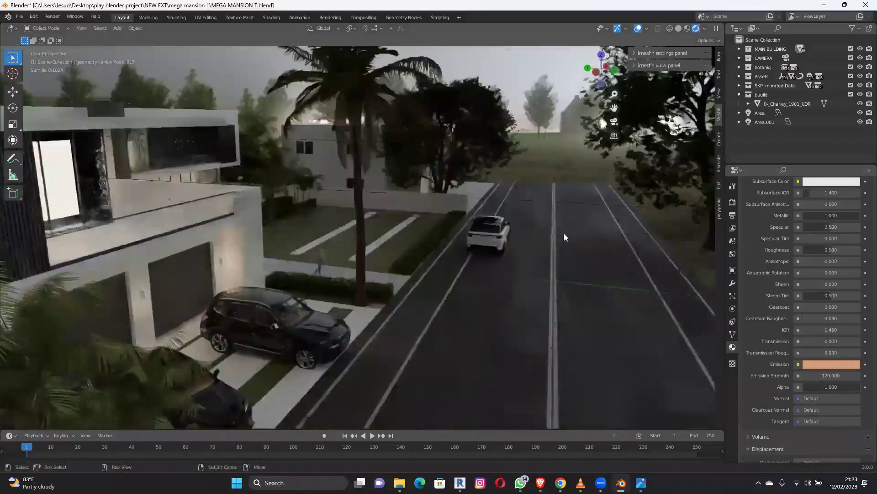
middle_drag(563, 234, 610, 157)
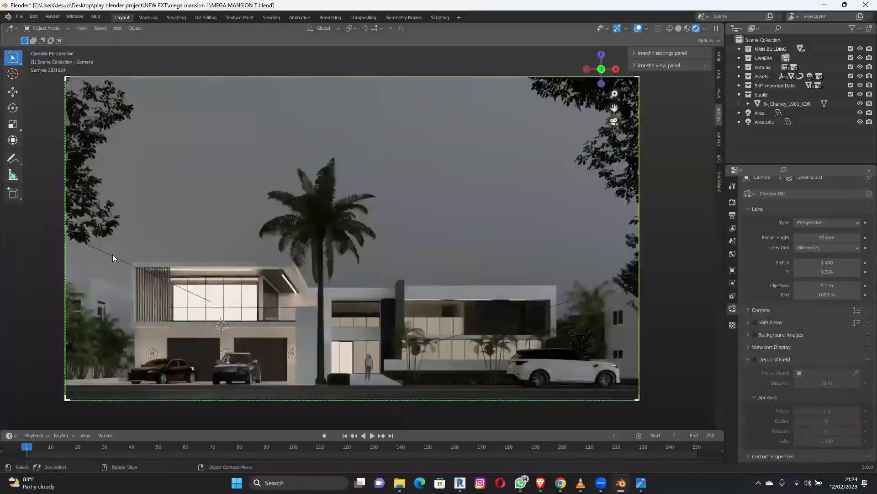
Save the file and change the area light's colour to a slightly paler warm tone.
key(ctrl+s)
click(764, 113)
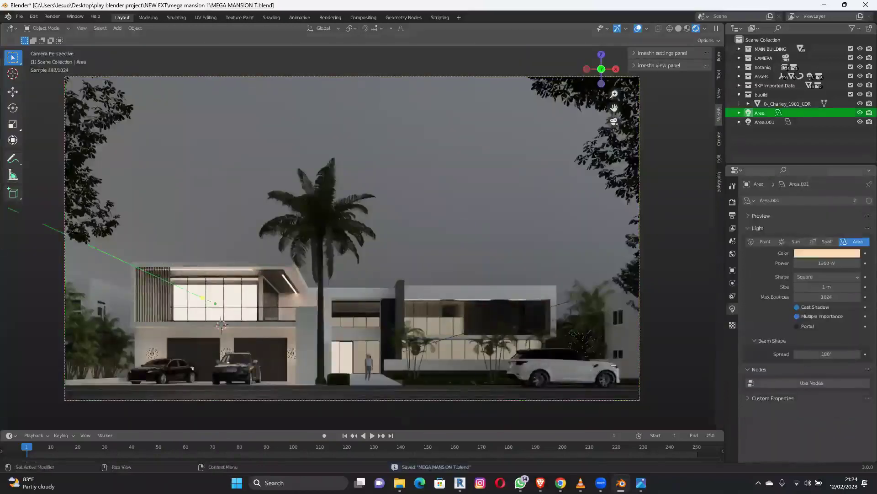
click(818, 253)
drag(807, 175, 808, 172)
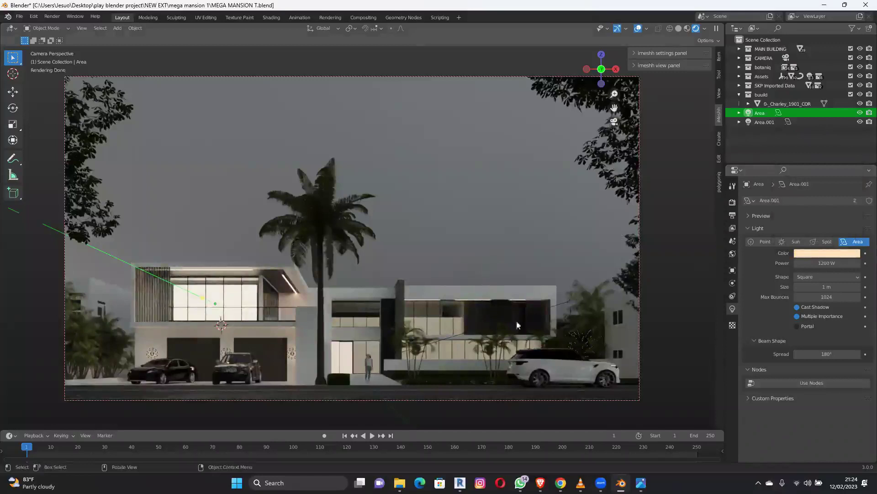
Make a linked duplicate of the lawn wing's area light and move it along Y.
click(561, 304)
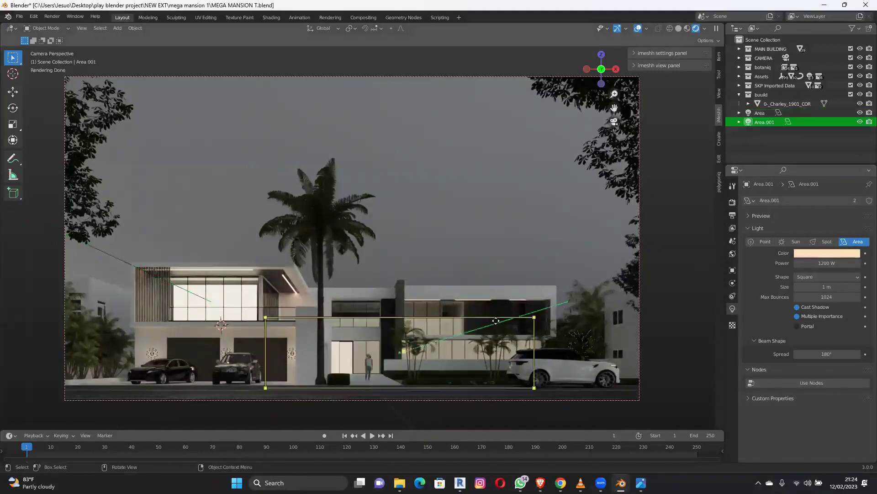
key(shift+d)
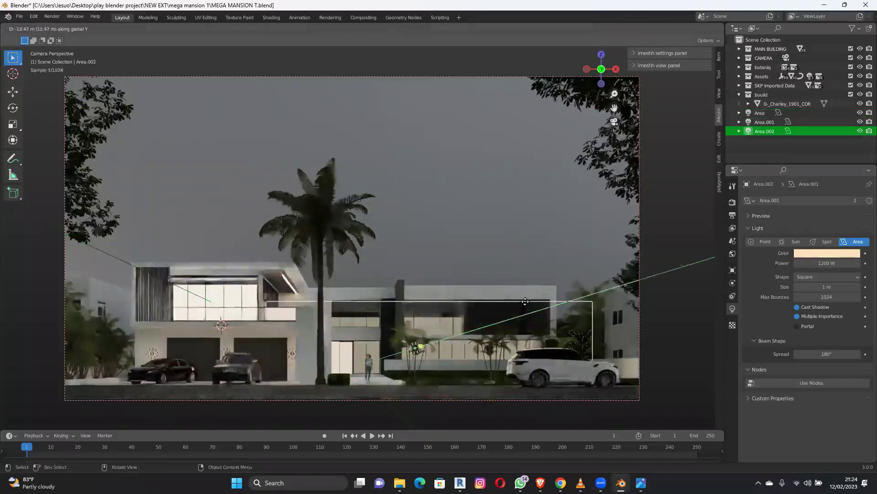
click(475, 277)
Rotate the new area light 90° about X so it lies horizontally, and show its transform values.
key(r)
key(x)
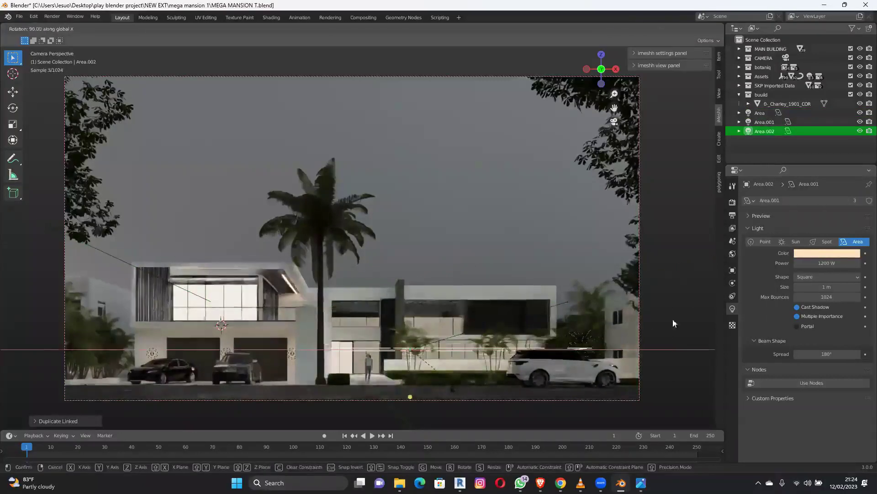
click(724, 274)
click(732, 270)
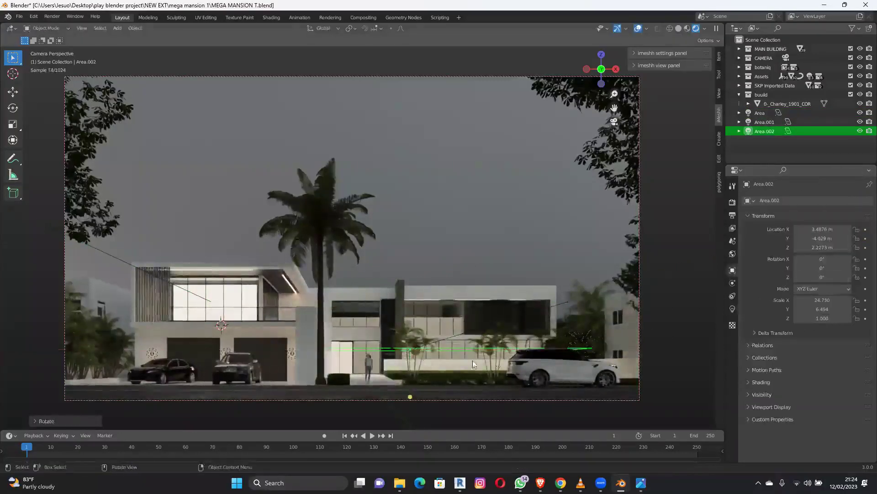
Narrow the horizontal area light to an X scale of about 17.1 to fit the lawn wing.
key(s)
key(y)
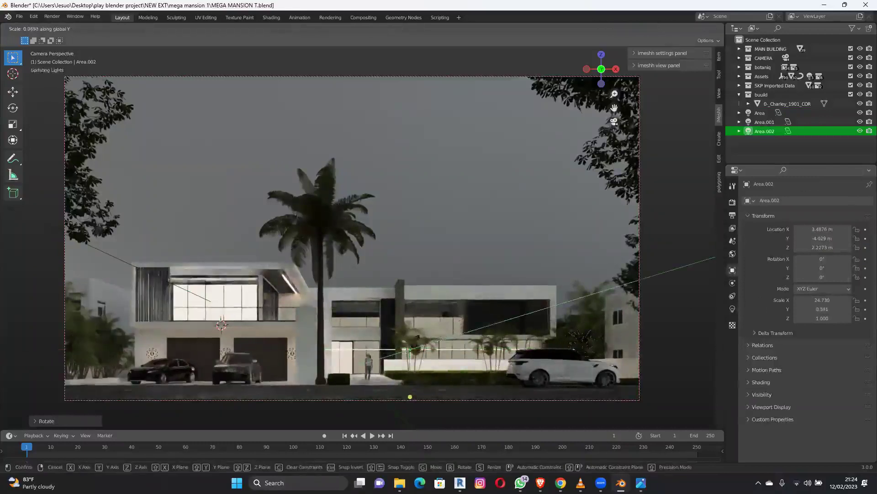
click(438, 334)
key(s)
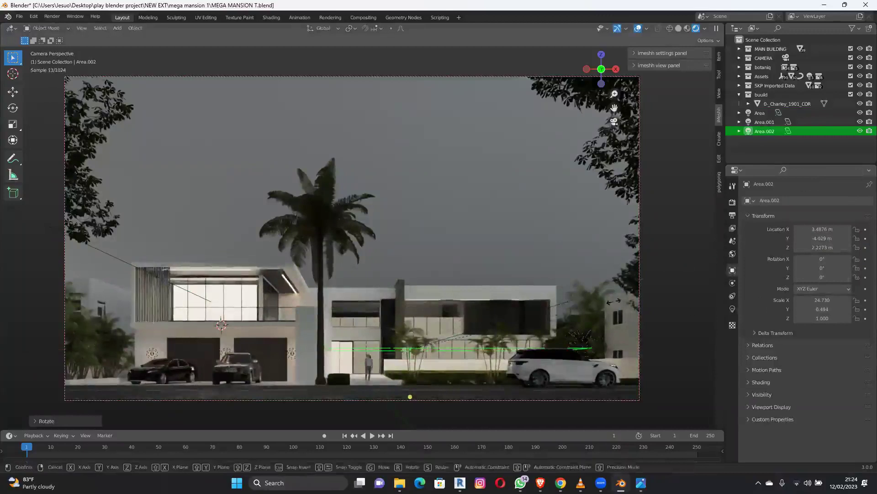
key(x)
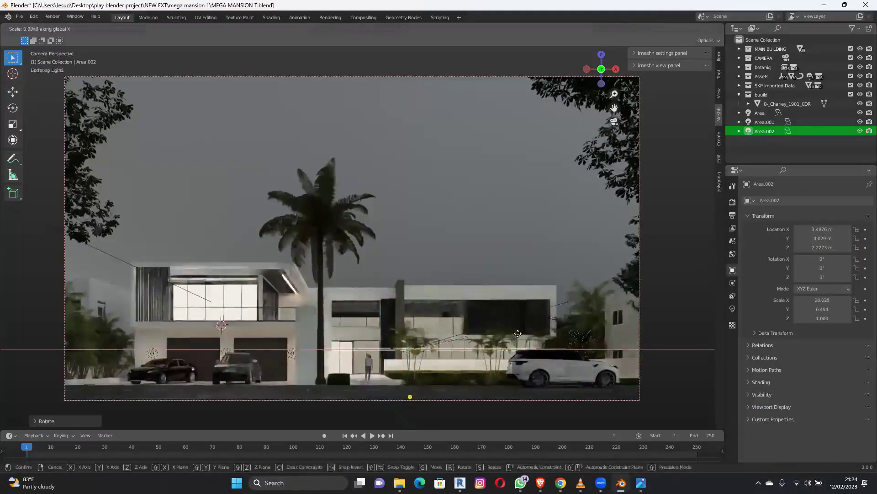
click(523, 329)
Raise the horizontal area light to about 2.9 m in Z and centre it along X beneath the ground-floor ceiling.
key(g)
key(z)
click(590, 327)
key(g)
key(x)
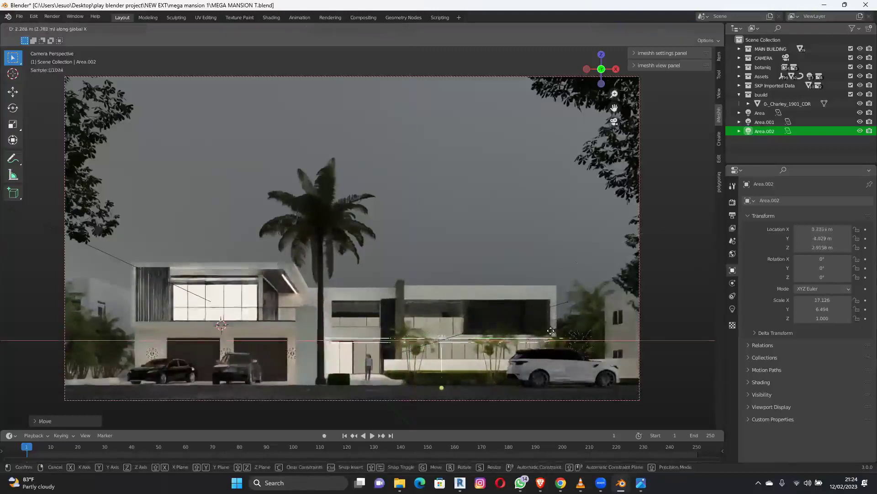
click(548, 329)
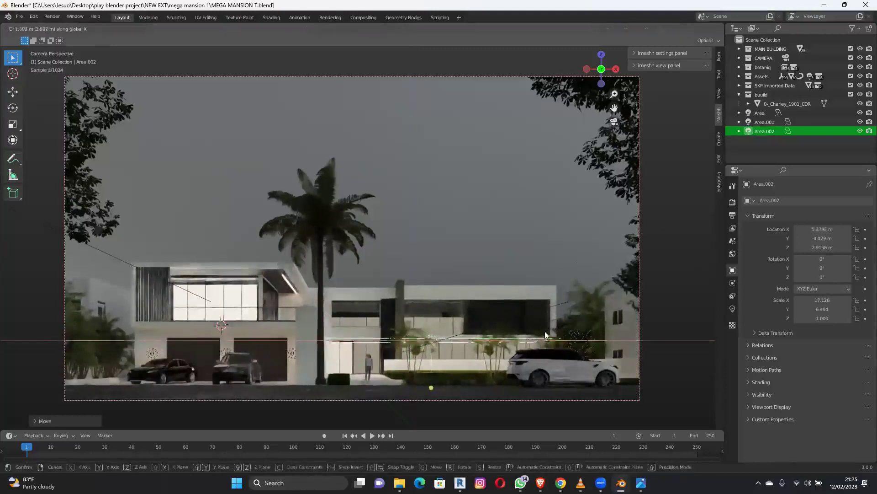
Set the power of the linked area lights to 2400 W.
click(732, 308)
double_click(827, 262)
text(2400)
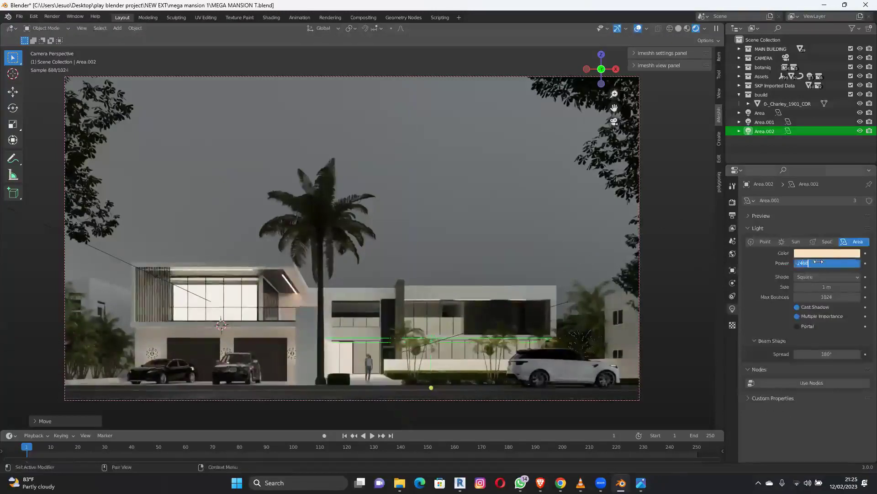
key(Return)
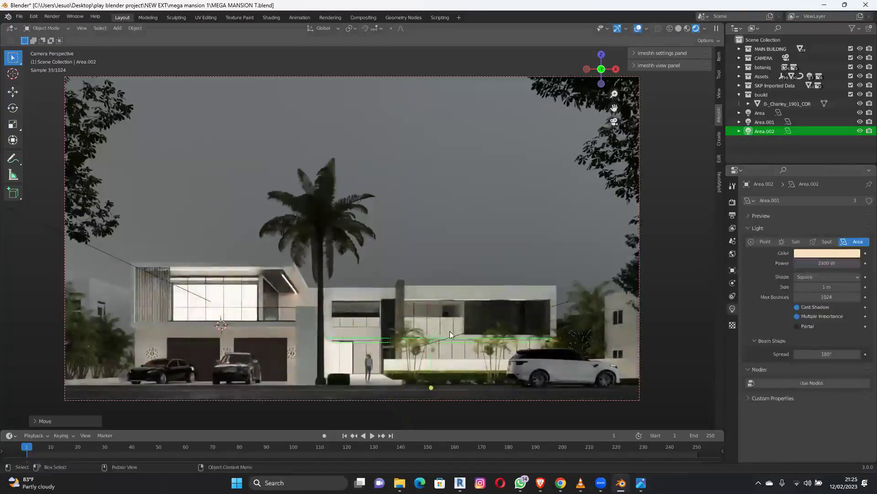
Make a linked duplicate of the horizontal area light and raise it about 2.7 m along Z to the upper floor.
key(shift+d)
key(z)
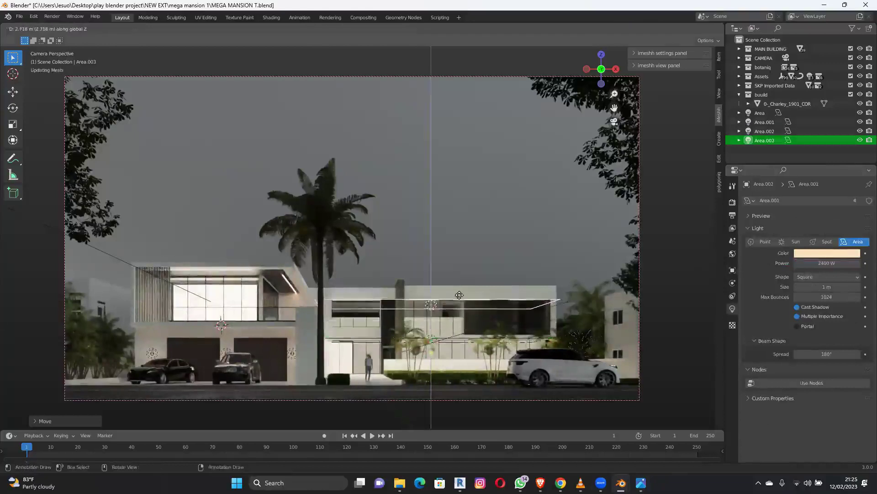
click(459, 296)
Move the upper-floor area light about 10.5 m along Y into the wing and raise it about 0.9 m along Z.
key(alt+d)
key(y)
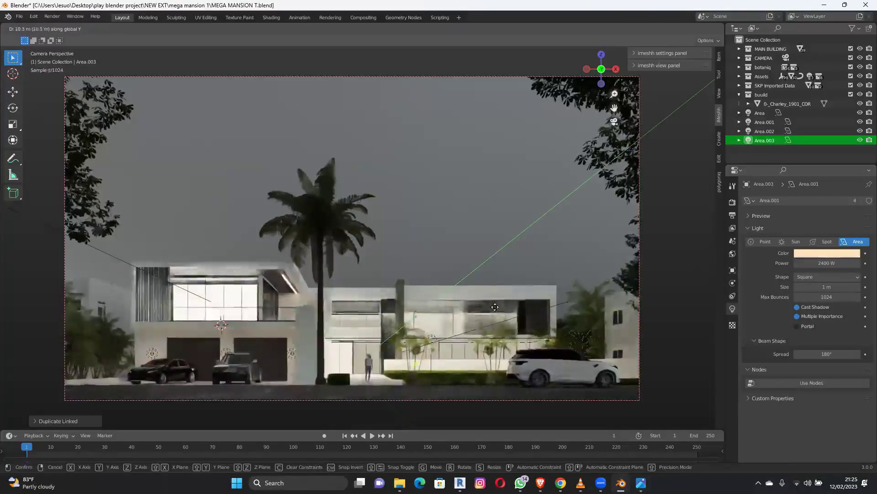
click(495, 307)
key(g)
key(z)
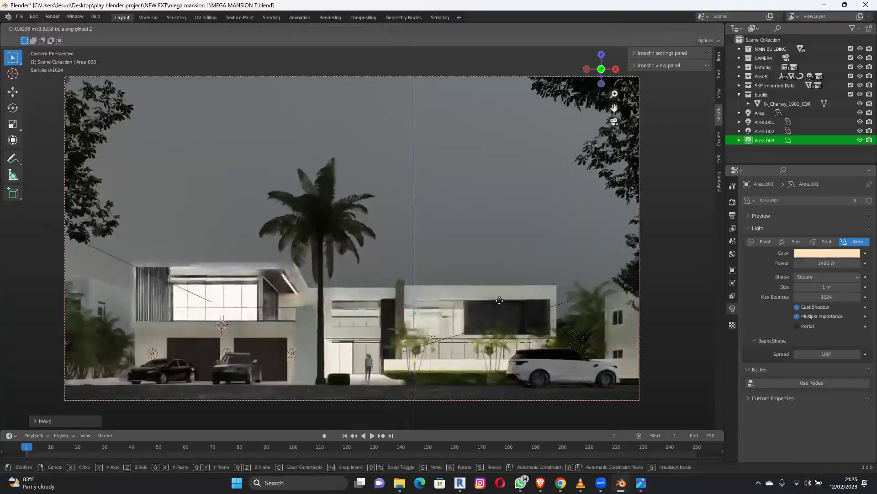
click(501, 301)
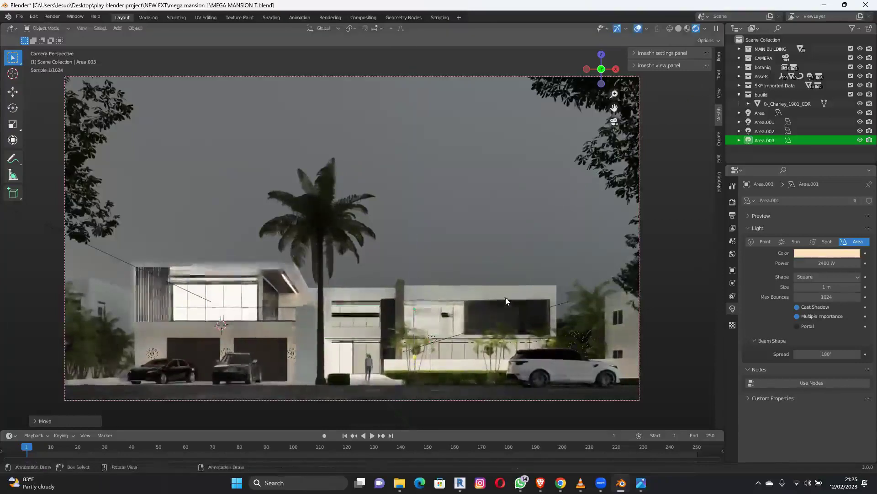
Deselect the light, save the file and render the camera view as an image.
click(529, 234)
key(ctrl+s)
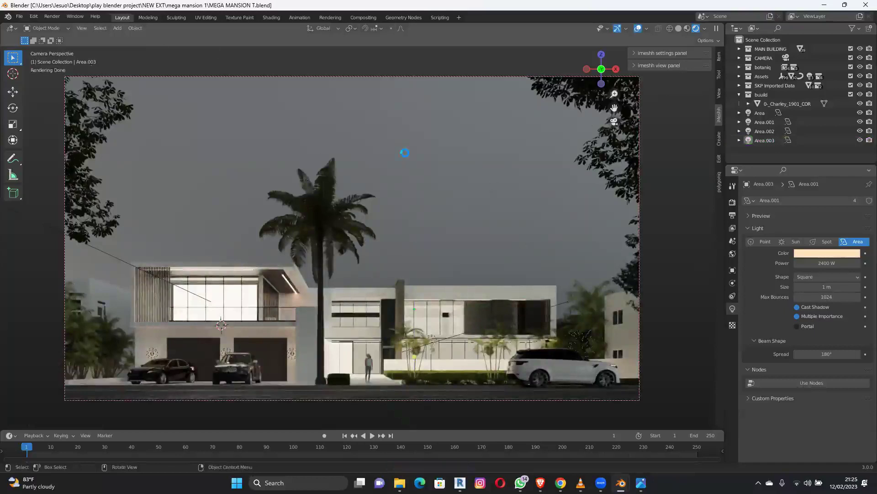
key(ctrl+s)
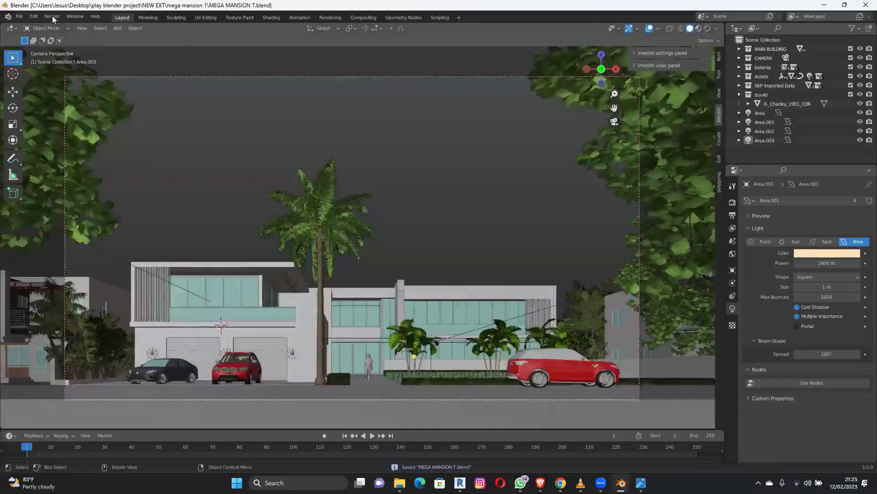
click(52, 18)
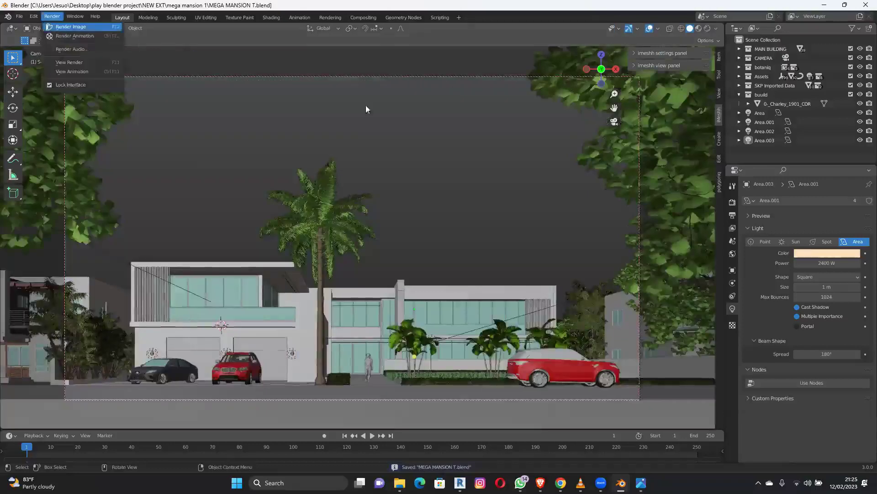
key(F12)
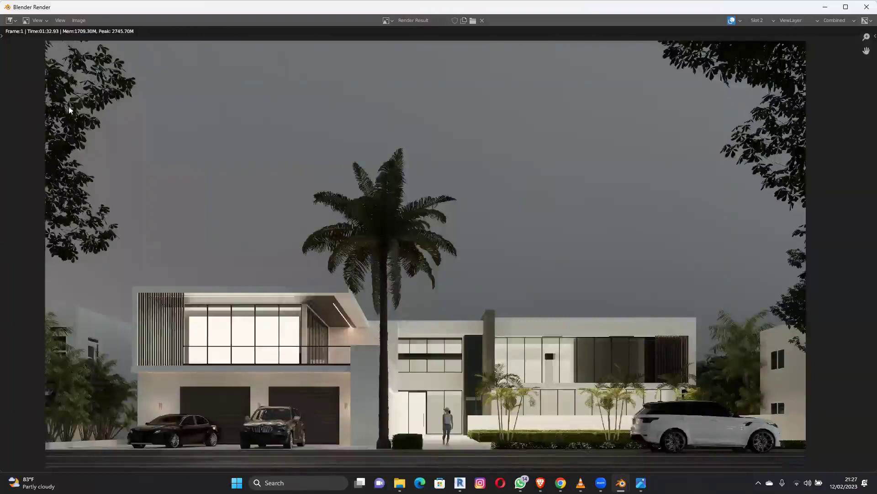
Save the finished night render as test 2.png in the mega mansion 1 folder.
click(79, 21)
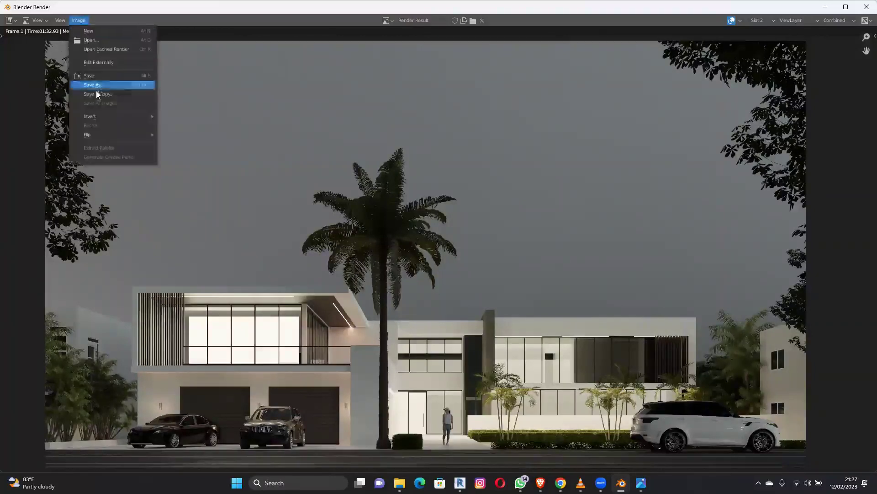
click(123, 86)
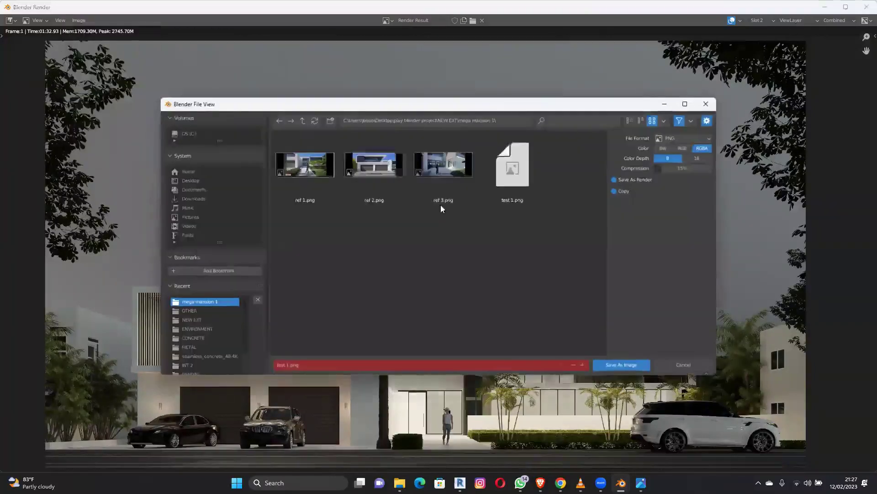
click(495, 178)
click(286, 365)
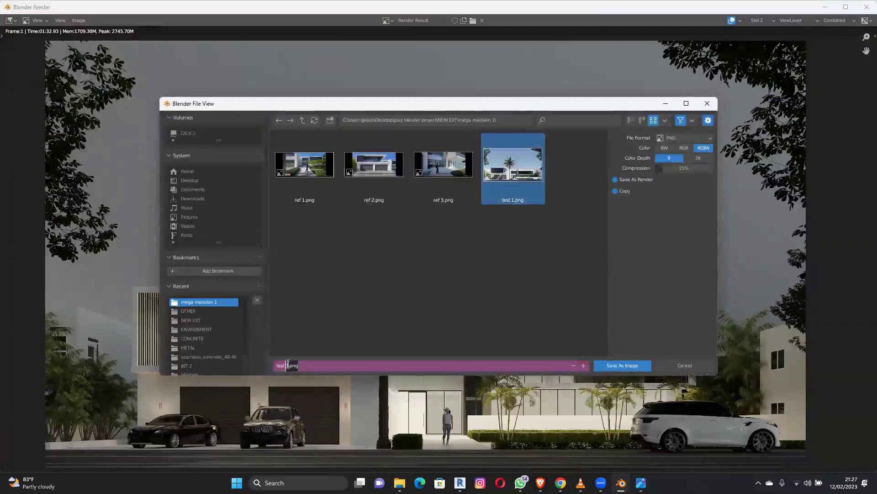
key(Return)
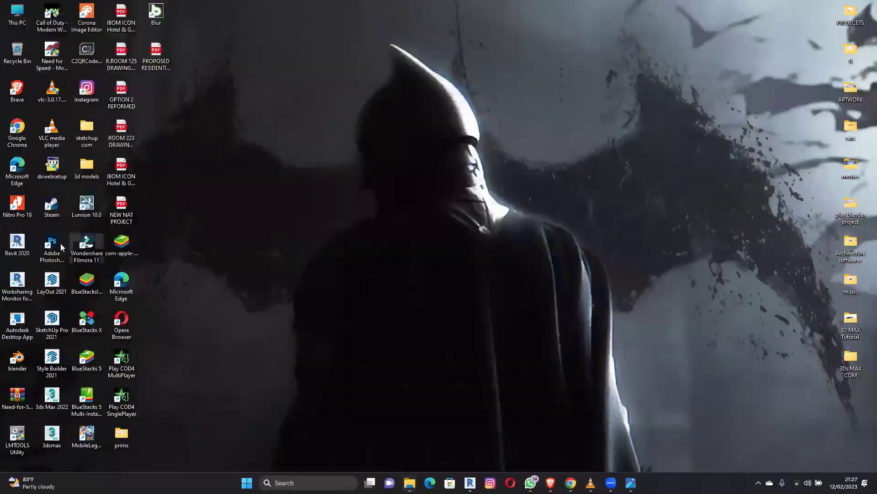
Launch Adobe Photoshop from the desktop and copy the path of the mega mansion 1 folder in File Explorer.
double_click(52, 247)
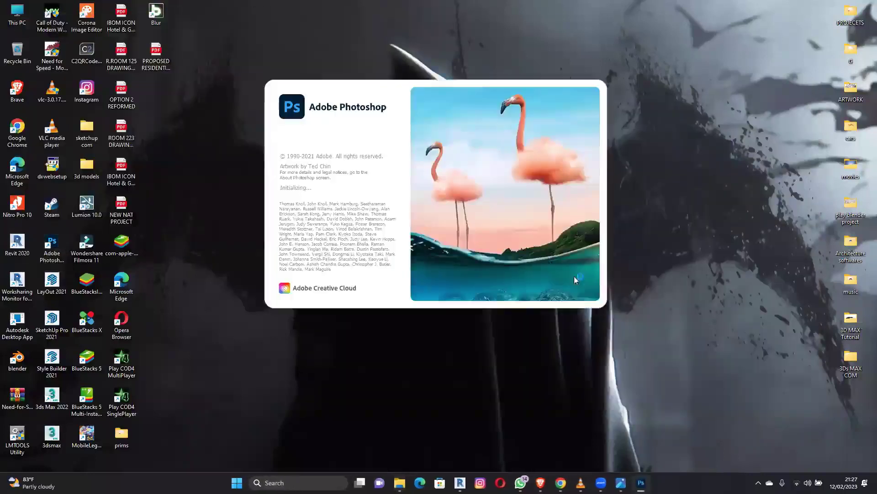
mouse_move(400, 483)
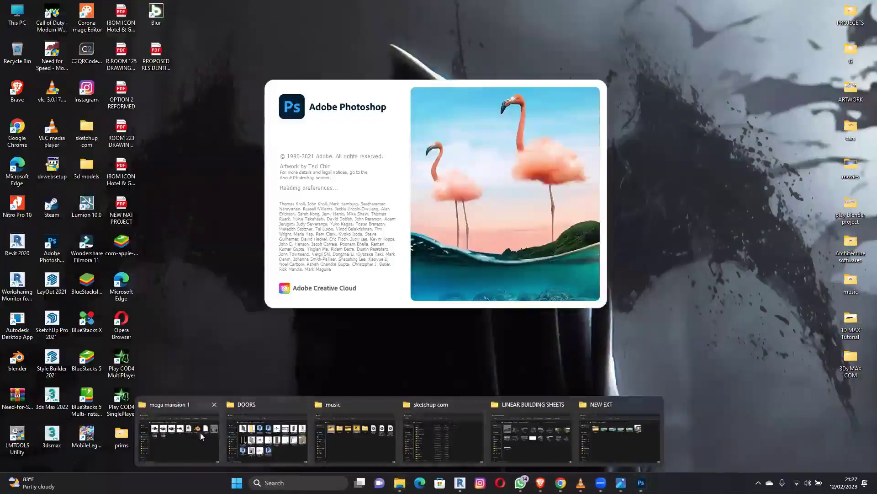
click(183, 433)
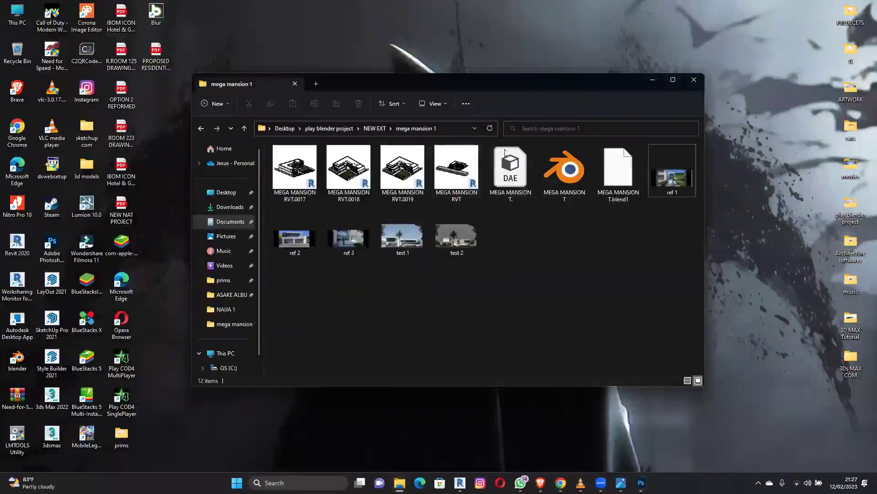
click(447, 130)
key(ctrl+c)
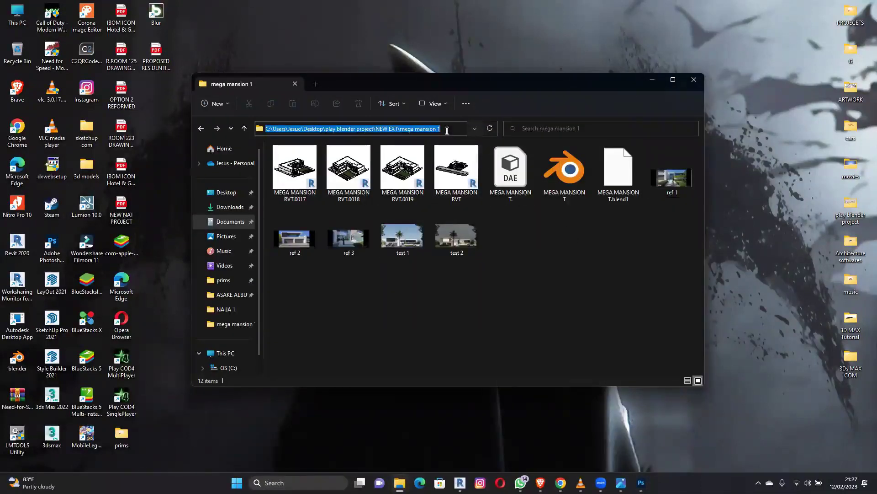
click(652, 80)
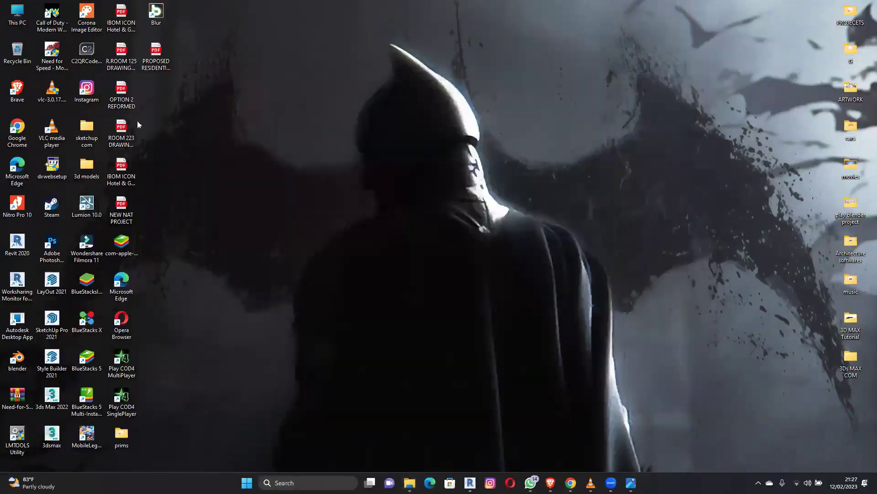
Open the renders test 1 and test 2 in Photoshop from the copied mega mansion 1 folder path.
key(ctrl+o)
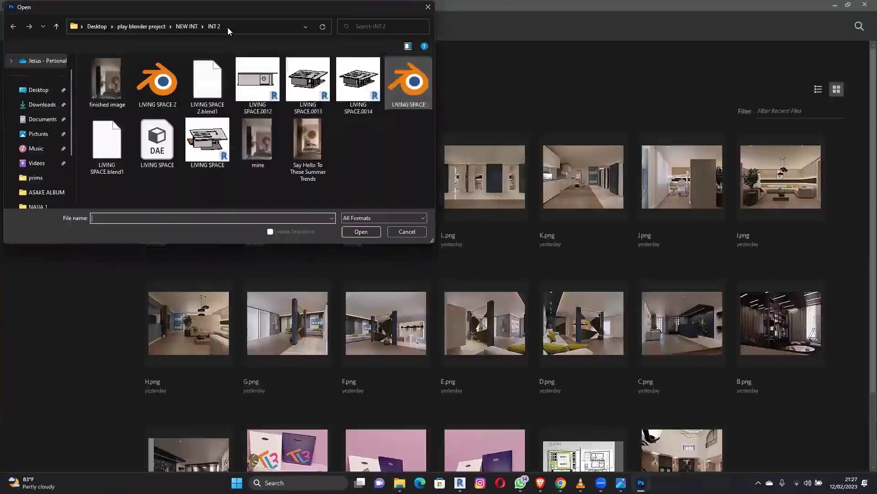
click(233, 26)
key(ctrl+v)
key(Return)
click(251, 138)
ctrl+click(290, 160)
click(361, 231)
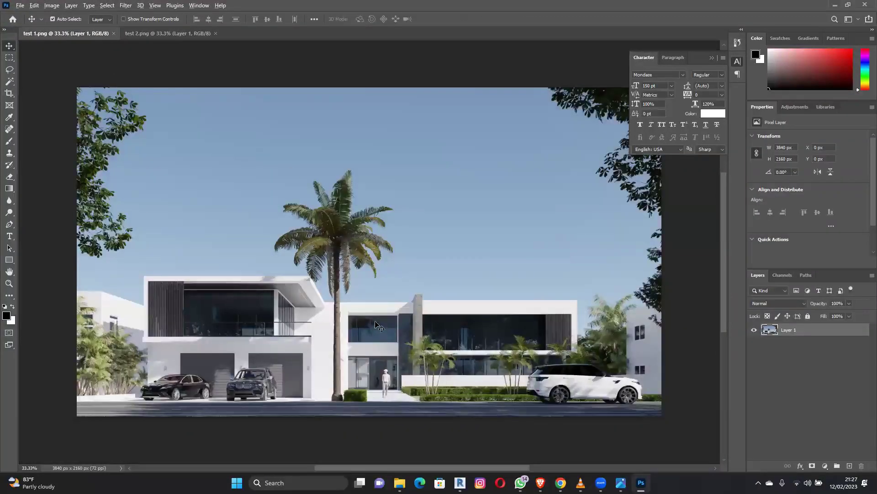
Add a Brightness/Contrast adjustment layer to the test 1 image with contrast 30 and brightness -17.
alt+scroll(376, 324, up, 2)
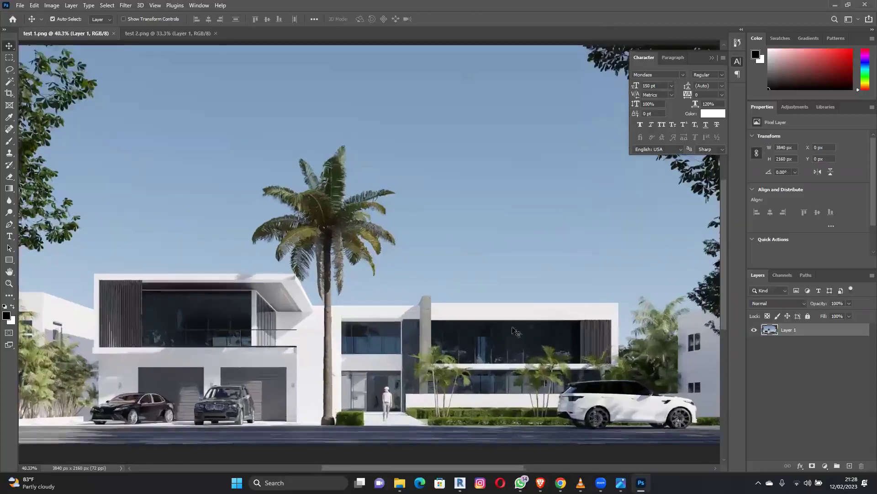
click(826, 466)
click(820, 331)
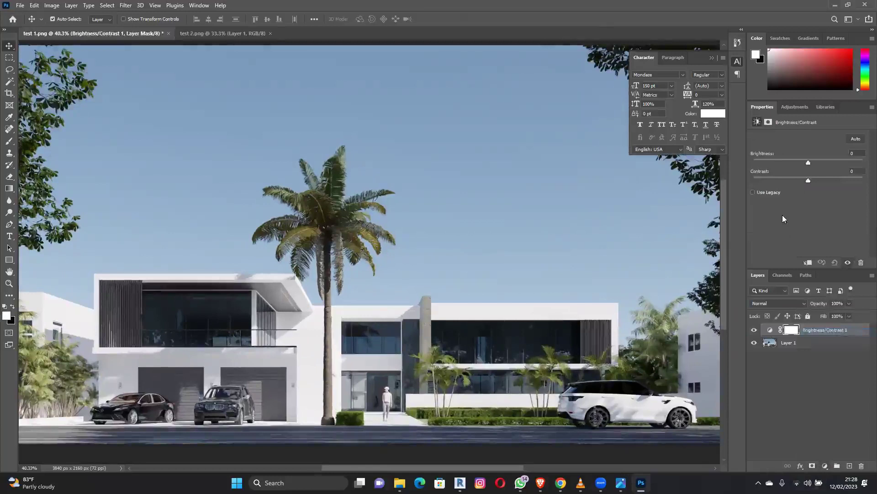
drag(814, 182, 823, 182)
drag(821, 182, 822, 182)
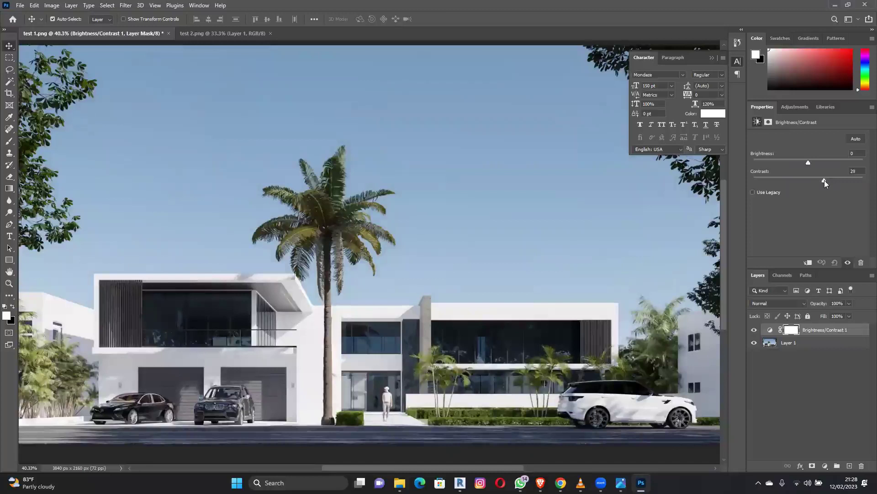
drag(808, 163, 801, 163)
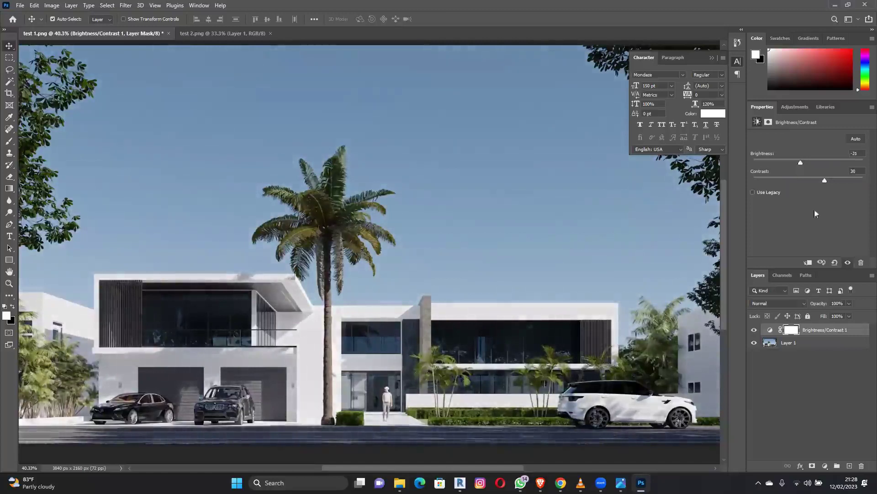
drag(802, 161, 803, 161)
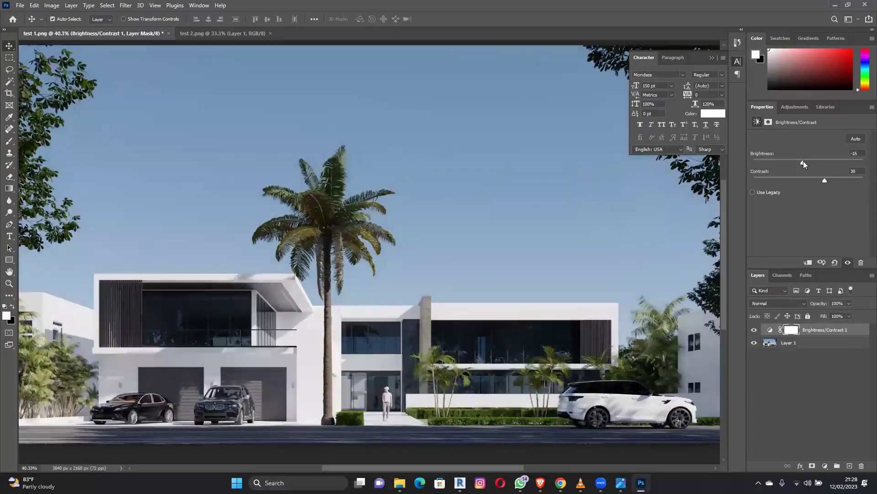
Add a Levels adjustment layer and lower its output white level to 243.
click(826, 465)
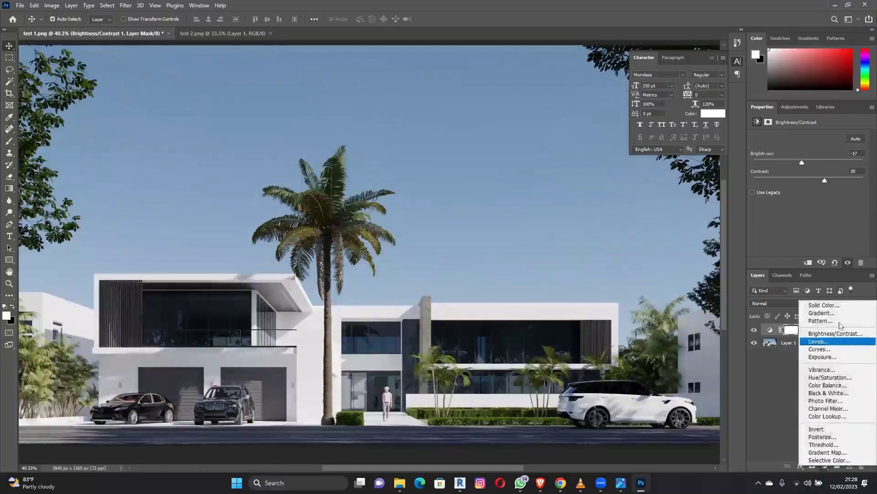
click(843, 342)
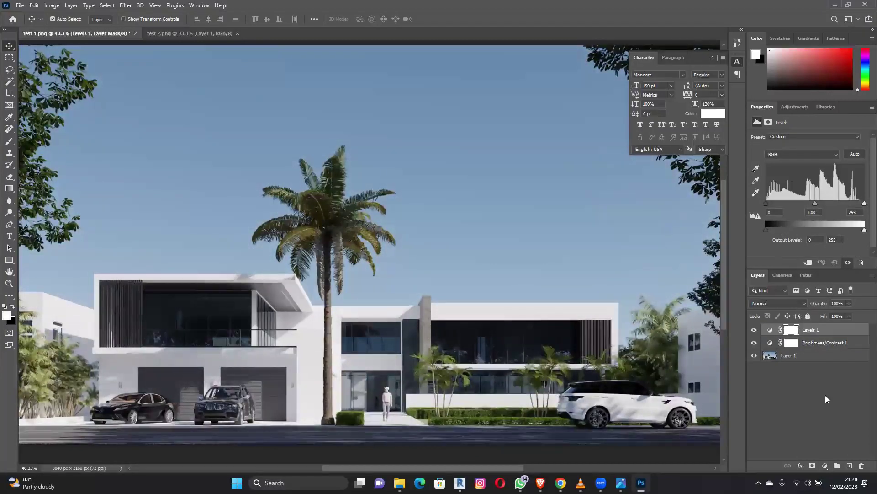
drag(864, 230, 860, 230)
Add a Curves adjustment layer with a highlight point and a shadow point, and shift the shadow point slightly up the diagonal.
click(826, 465)
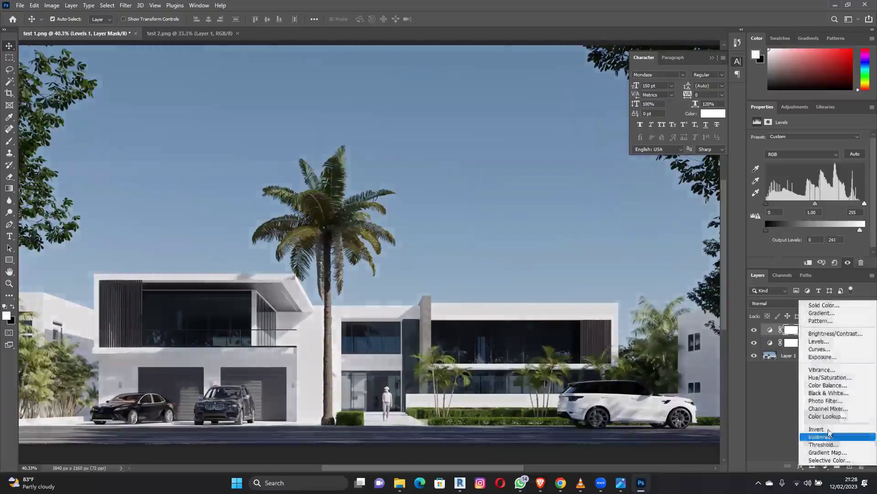
click(819, 349)
click(843, 177)
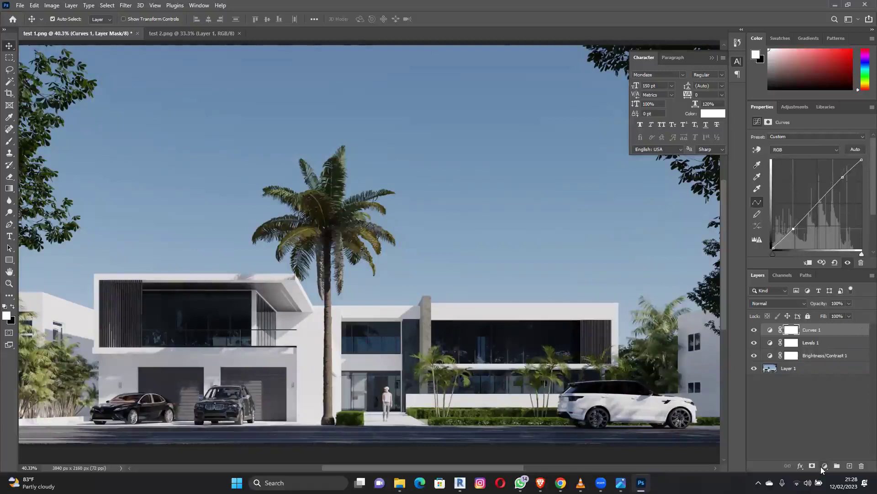
mouse_move(793, 229)
mouse_down()
mouse_move(810, 240)
mouse_move(796, 225)
mouse_up()
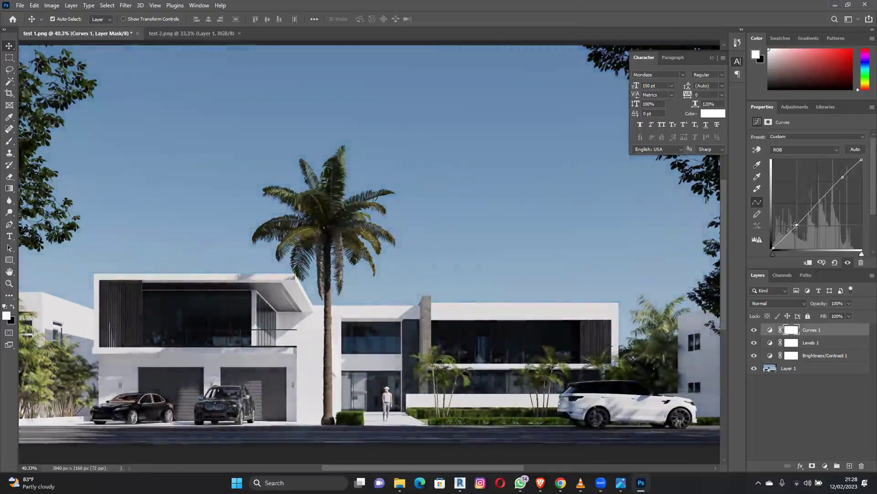
Add an Exposure adjustment layer and set the exposure to +0.28.
click(825, 466)
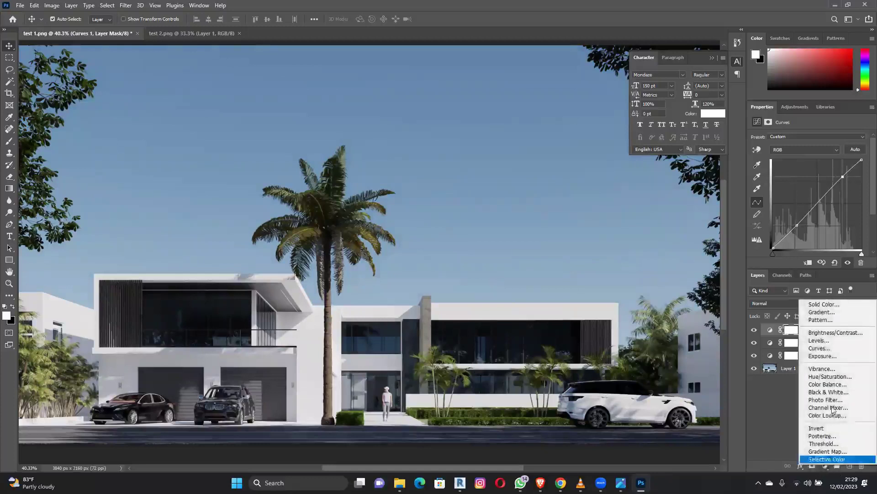
click(830, 356)
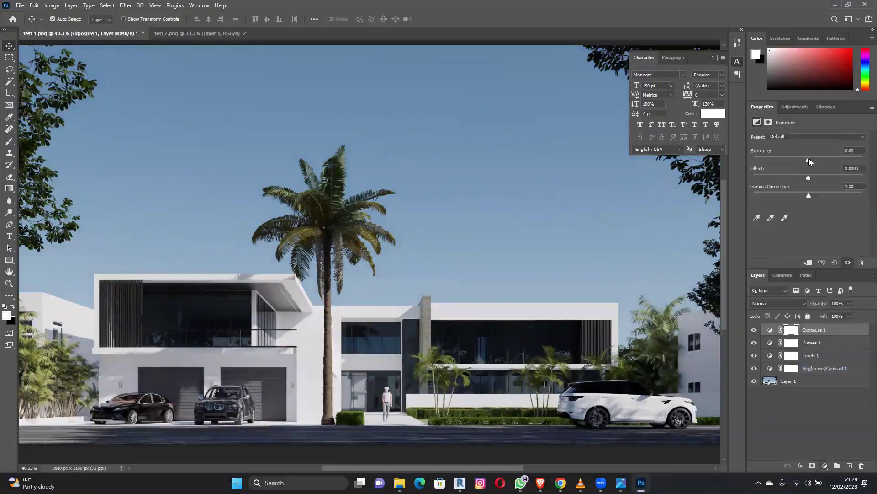
drag(809, 159, 810, 160)
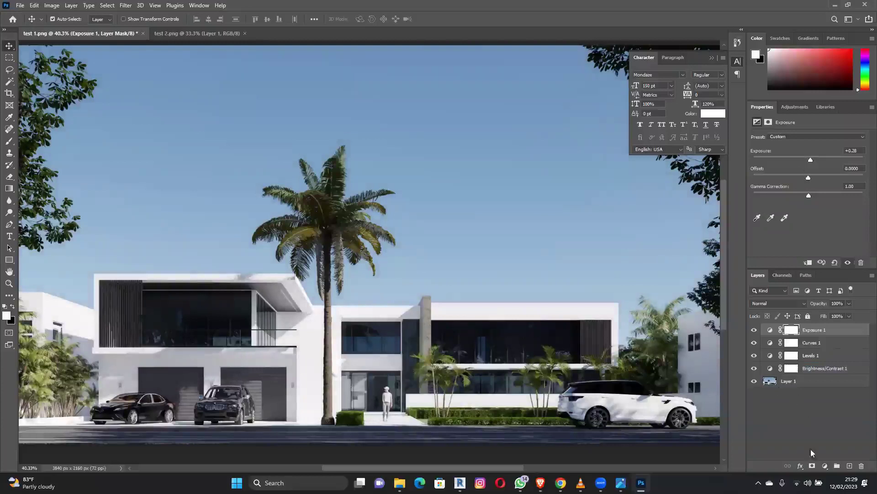
Add a Hue/Saturation adjustment layer with saturation -15 and lightness +3.
click(825, 465)
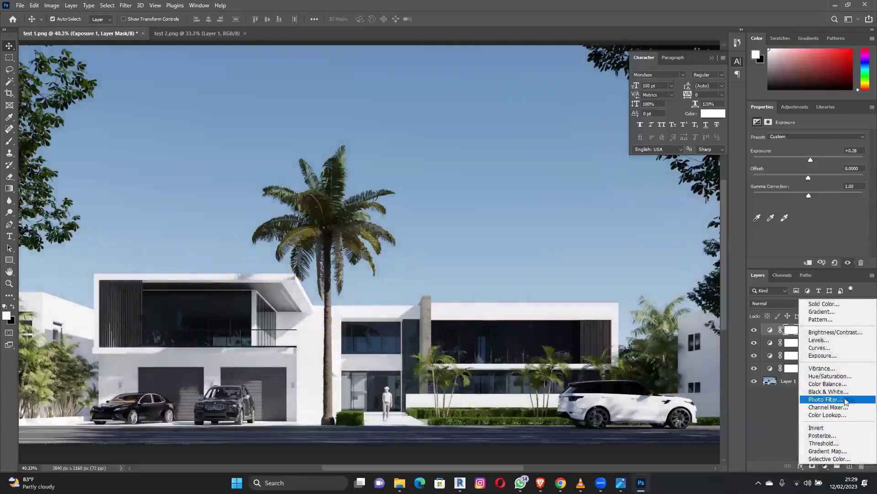
click(848, 376)
drag(808, 193, 799, 194)
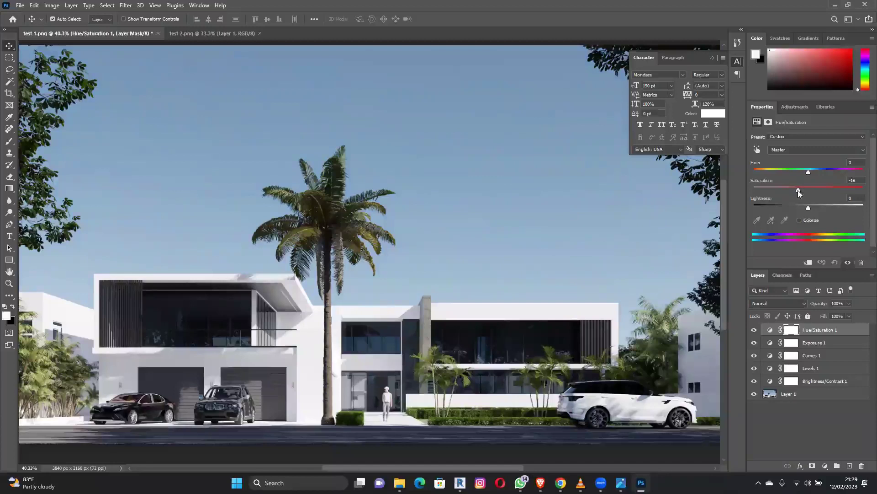
drag(799, 190, 813, 209)
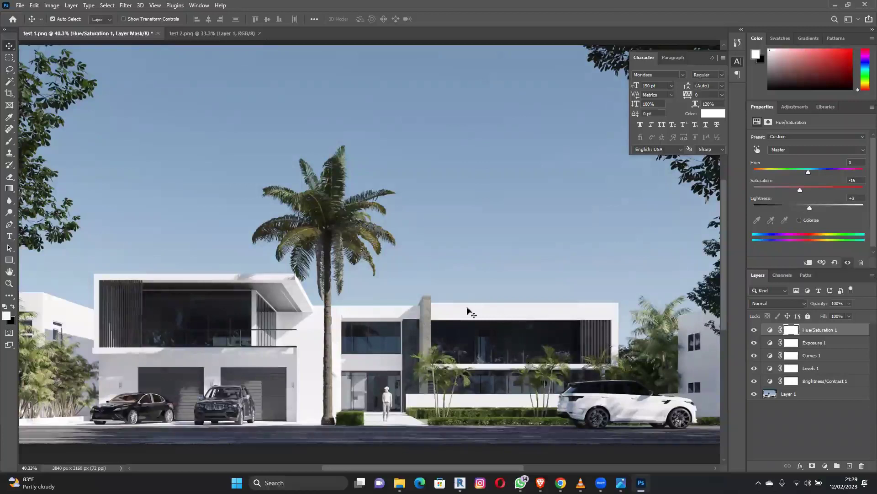
Add a Color Balance adjustment layer with midtones at cyan-red -3, magenta-green +1 and yellow-blue +2.
click(825, 465)
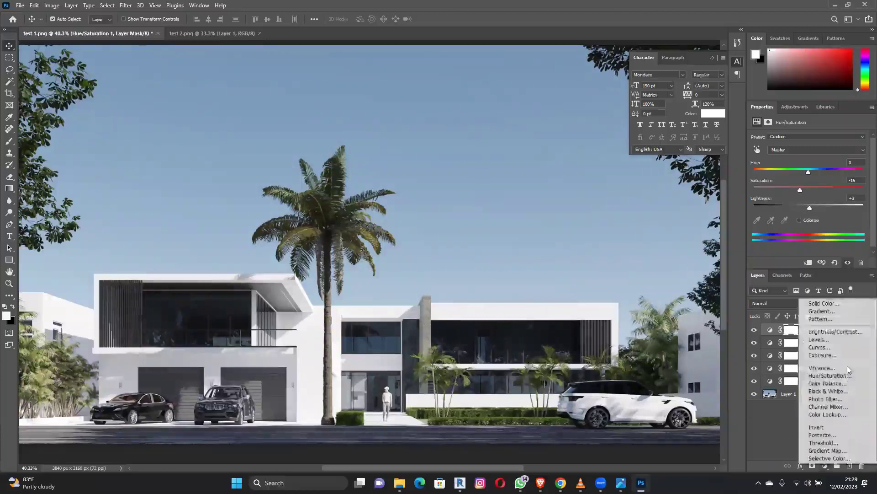
click(829, 383)
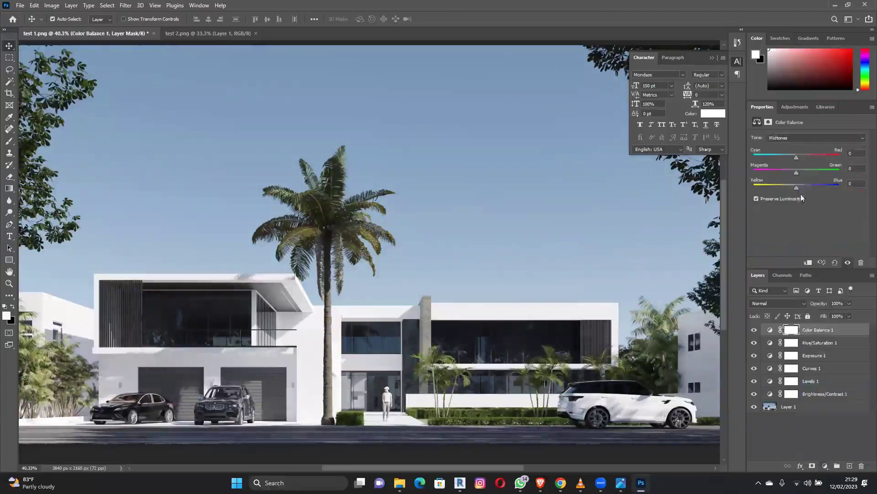
click(797, 158)
click(797, 171)
drag(798, 188, 794, 187)
drag(798, 189, 798, 190)
Add a Photo Filter adjustment layer using Warming Filter (85) and reduce its density to a faint tint.
click(825, 466)
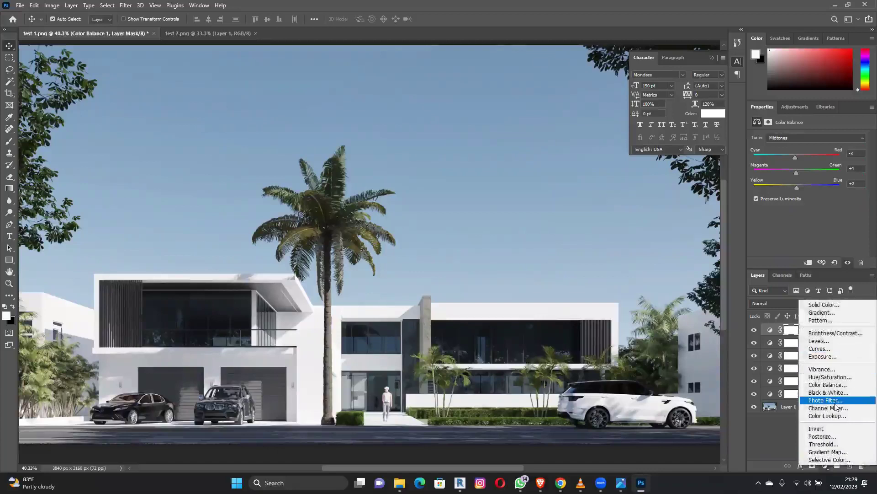
click(834, 402)
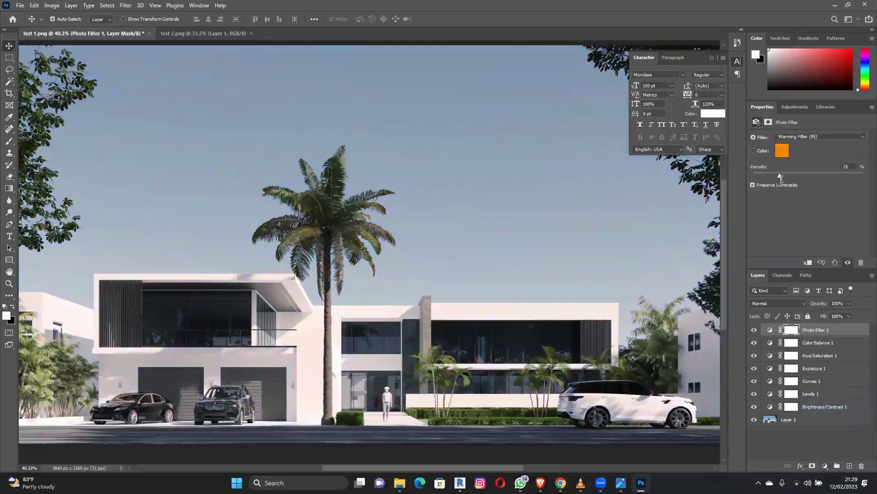
drag(772, 175, 757, 176)
Copy all seven adjustment layers, from Brightness/Contrast to Photo Filter, from test 1.png into the test 2.png document.
shift+click(832, 406)
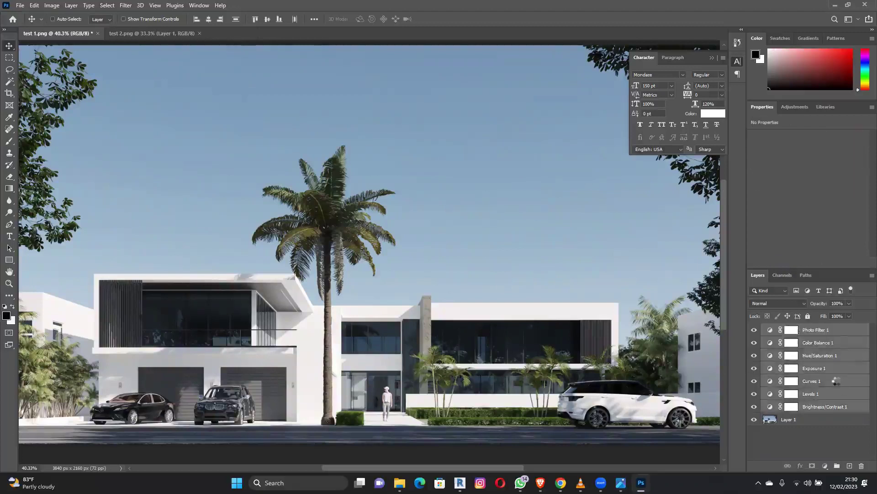
click(153, 34)
drag(818, 361, 821, 360)
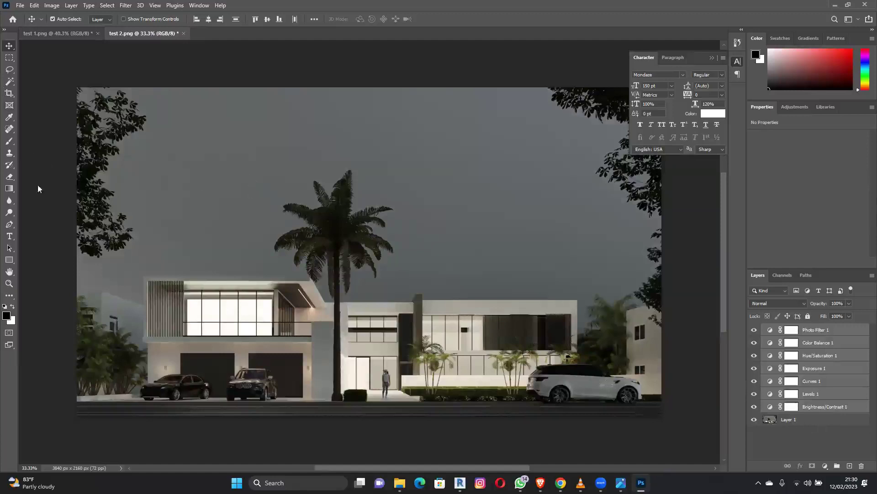
click(9, 141)
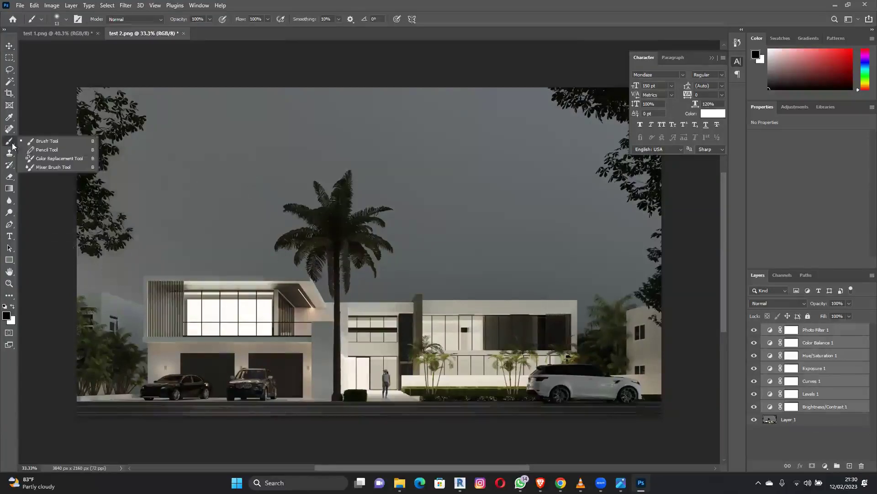
click(49, 142)
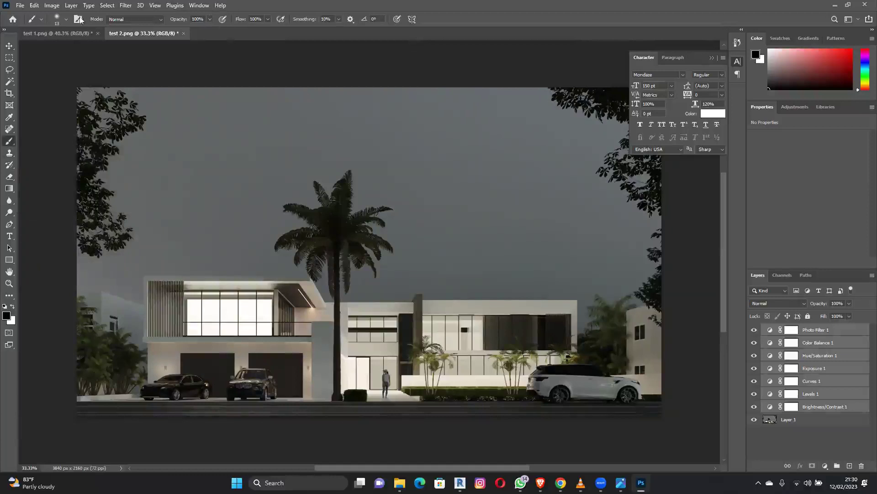
click(67, 19)
click(67, 20)
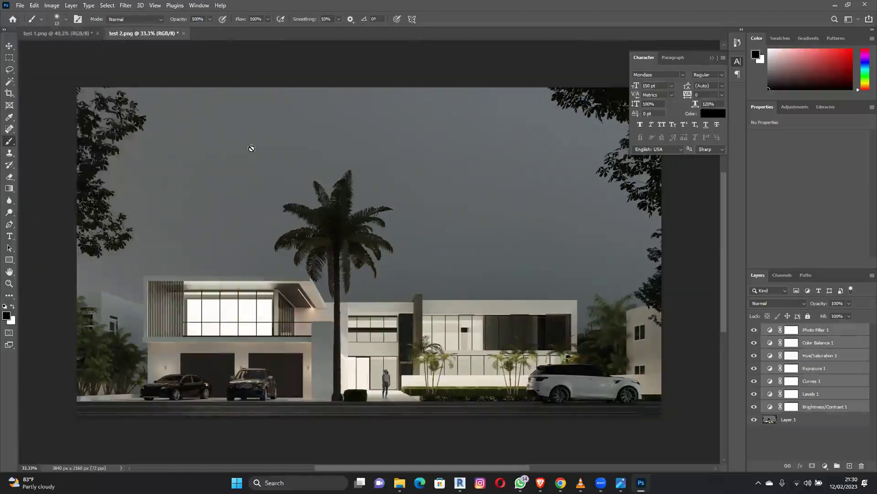
click(9, 48)
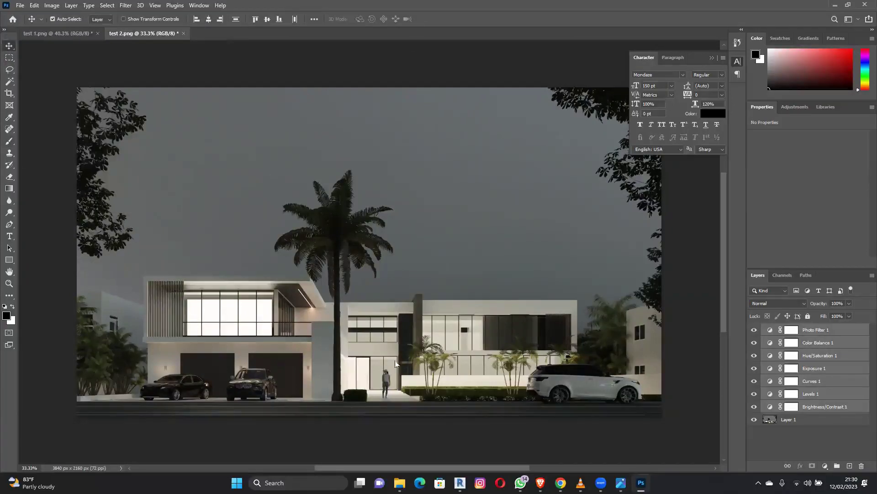
click(20, 5)
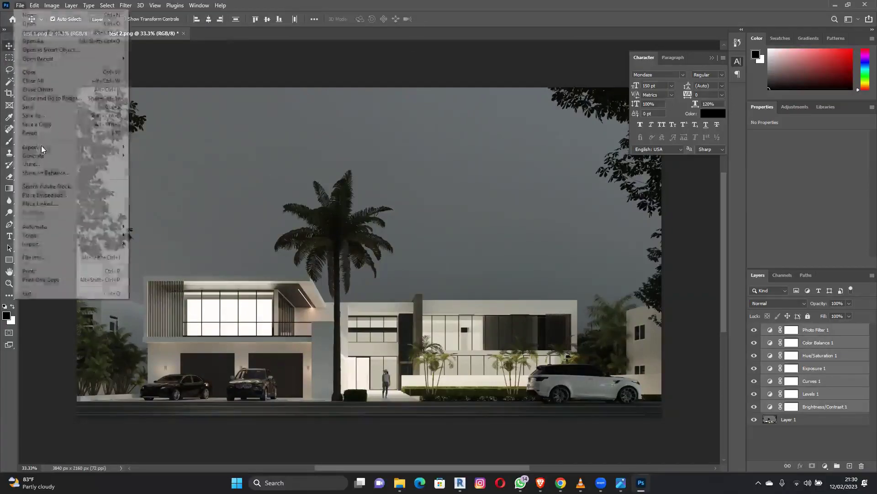
click(58, 120)
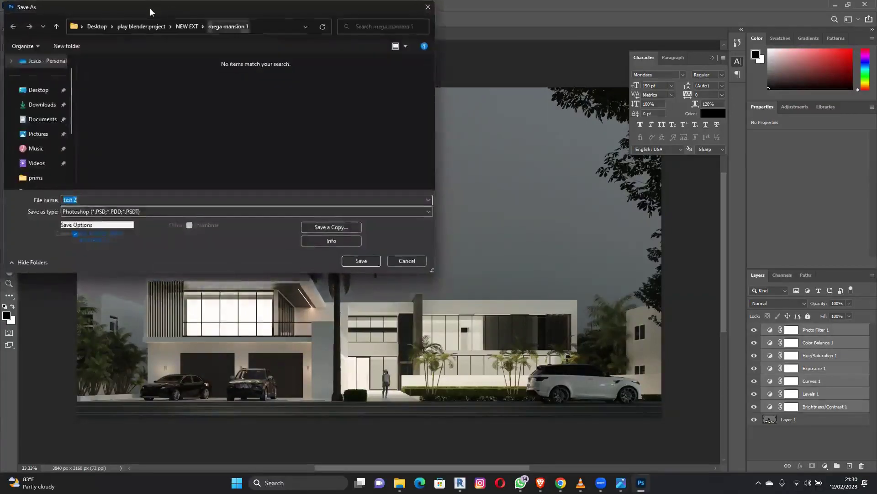
drag(355, 9, 361, 87)
key(Escape)
Save a copy of test 2.png as a PNG named "night view" in the mega mansion 1 folder, accepting the default PNG options.
click(19, 5)
key(Return)
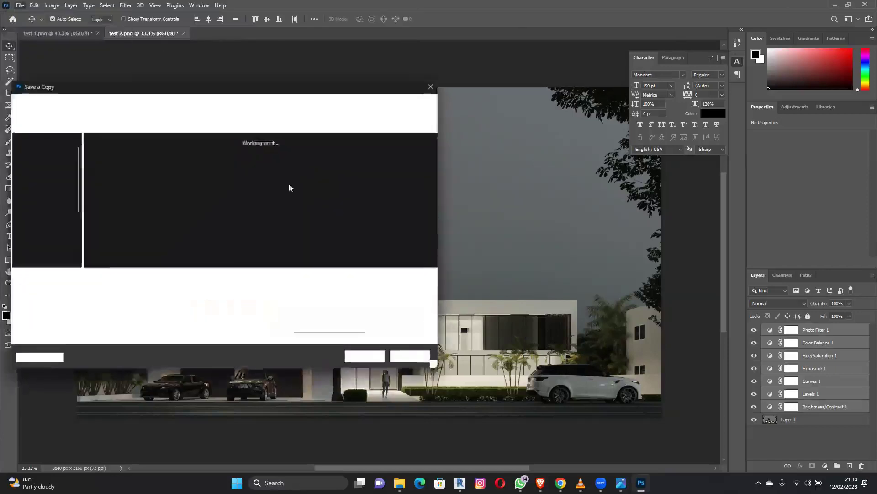
text(night view)
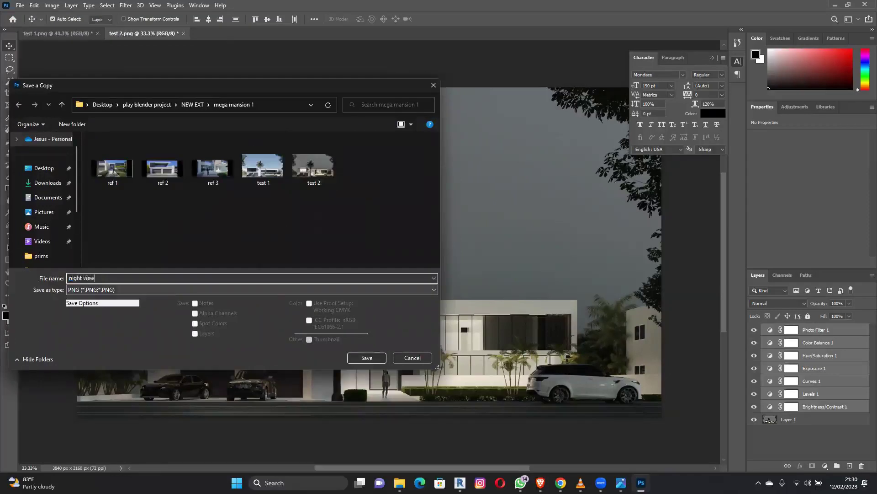
key(Return)
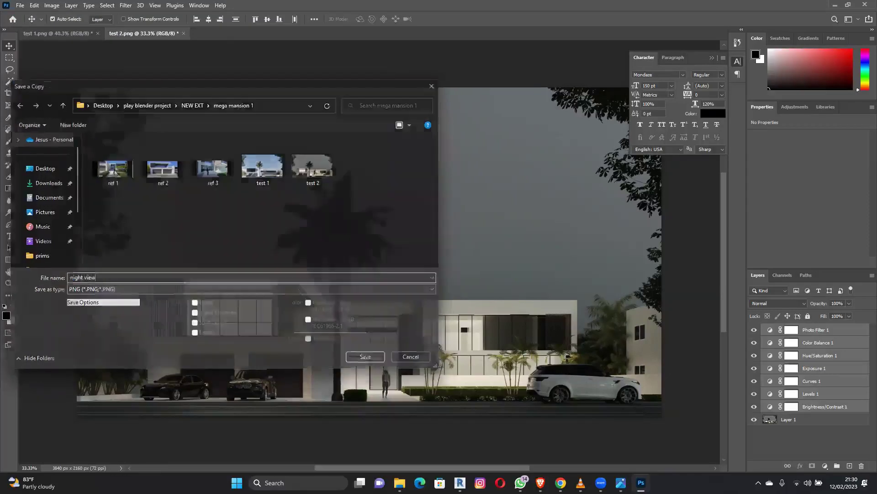
click(476, 144)
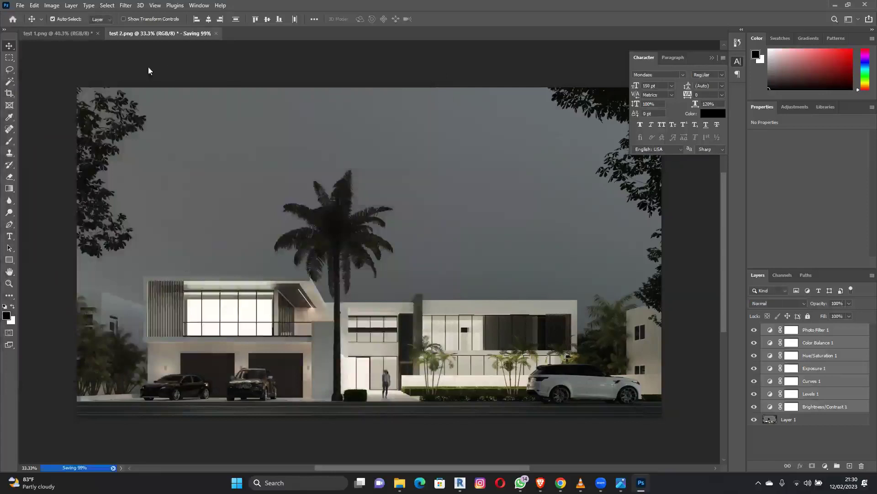
Save a copy of test 1.png as a PNG named "day view" in the mega mansion 1 folder, using the large file size option.
click(65, 33)
click(20, 6)
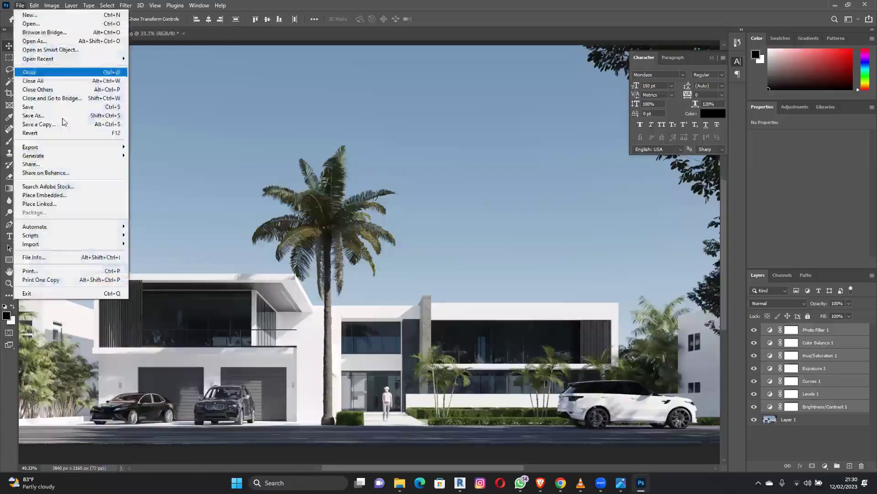
click(42, 124)
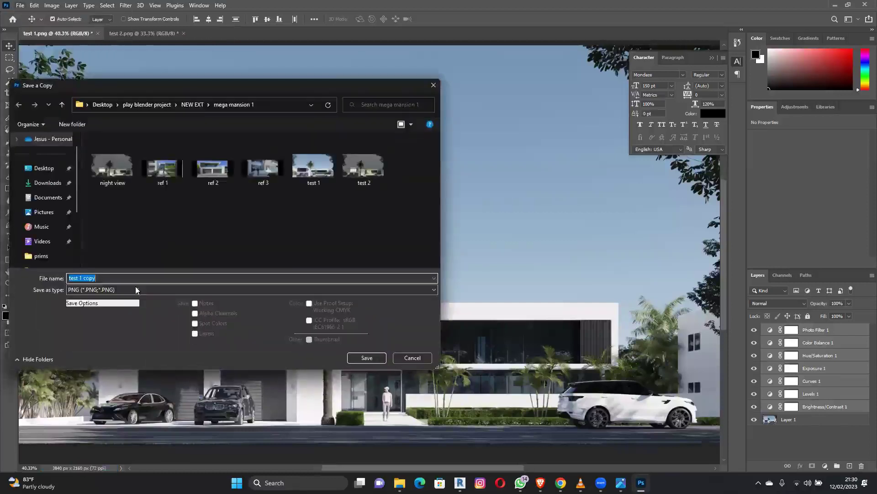
text(day view)
key(Return)
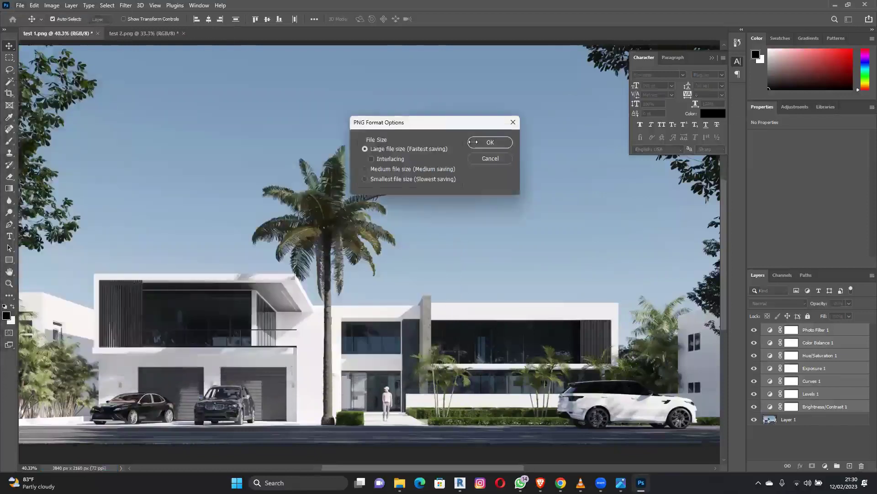
click(473, 142)
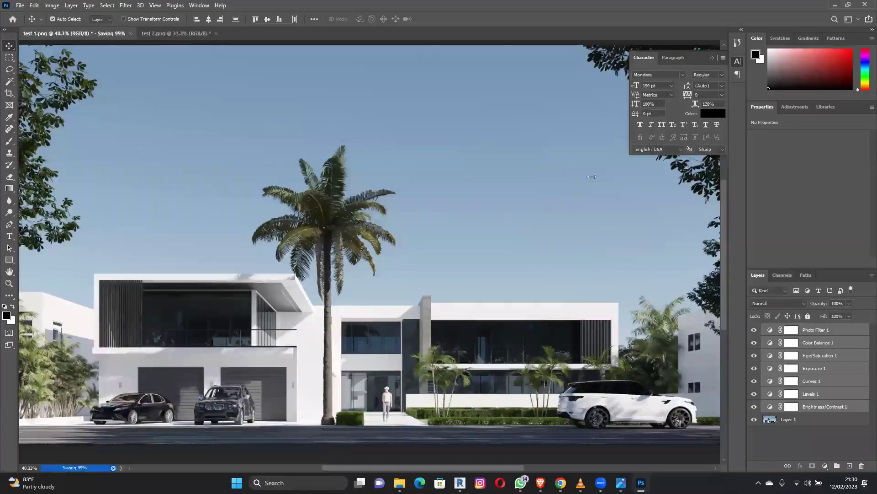
Quit Photoshop without saving the changes to test 2.png and test 1.png.
click(864, 5)
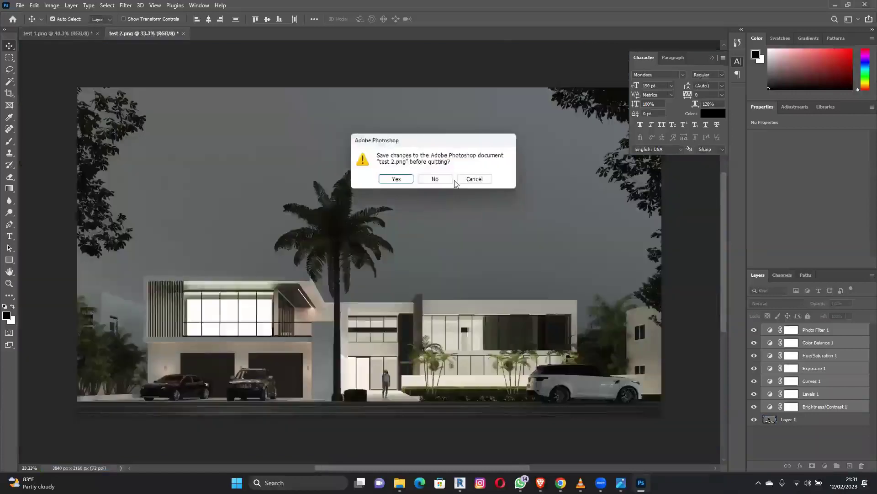
click(443, 179)
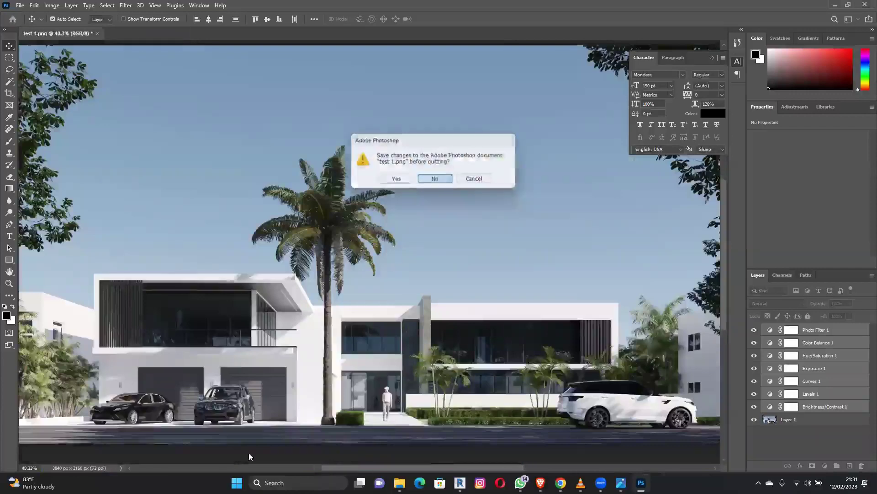
key(Return)
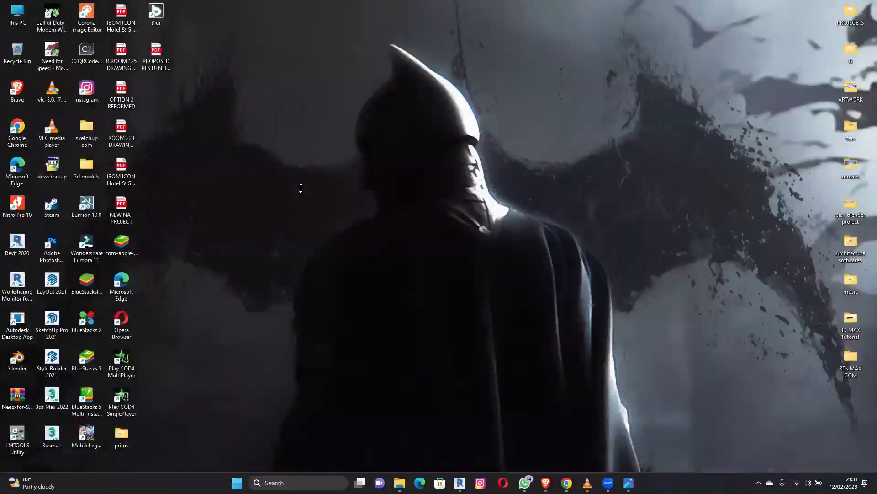
Open day view.png from the mega mansion 1 folder in the Photos viewer and close the ref 1.png window.
click(410, 483)
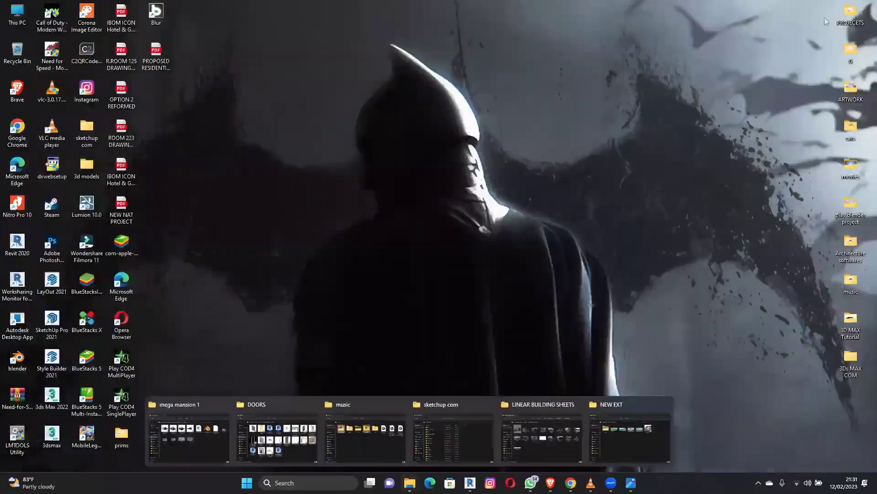
click(189, 438)
key(Return)
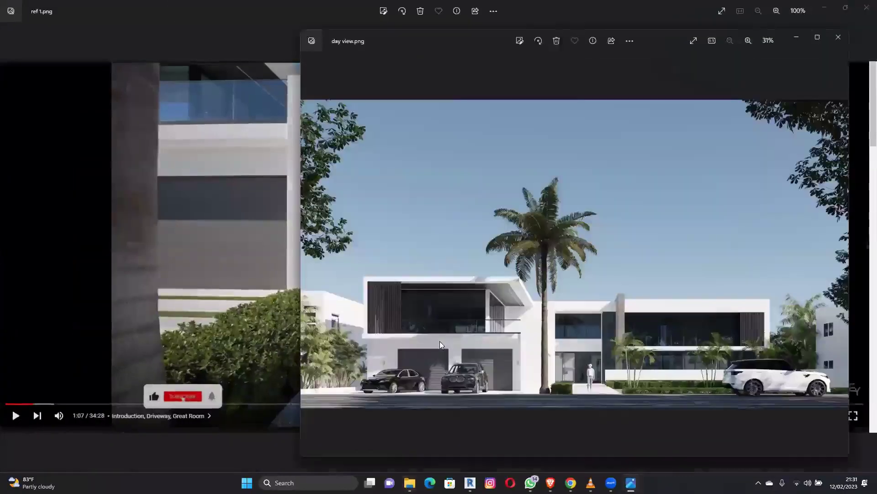
click(867, 8)
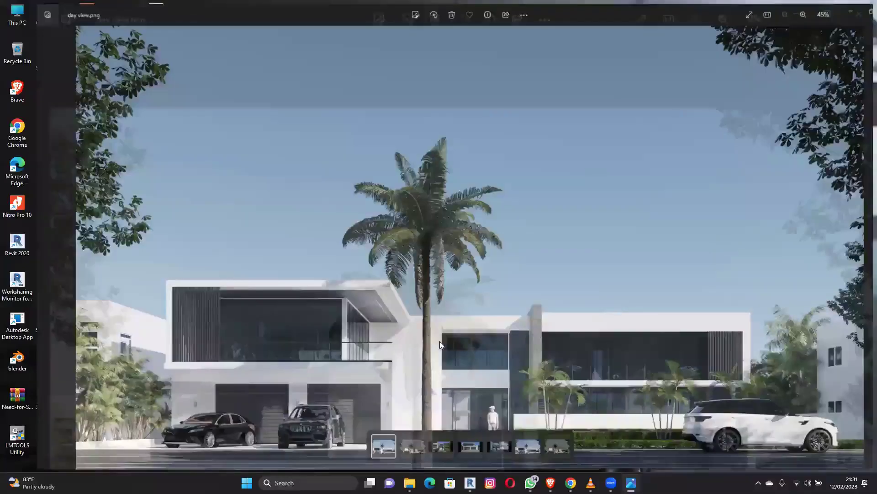
Compare the finished day view.png and night view.png renders by switching back and forth between them.
key(Right)
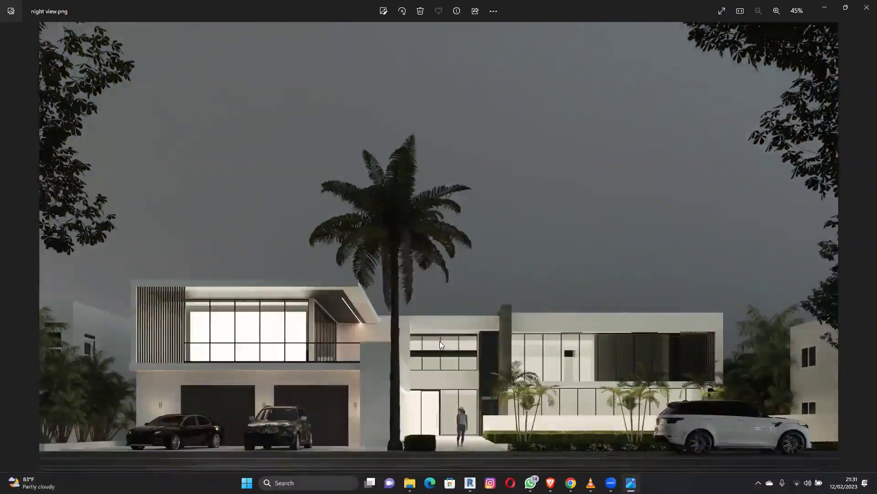
key(Left)
key(Right)
key(Right)
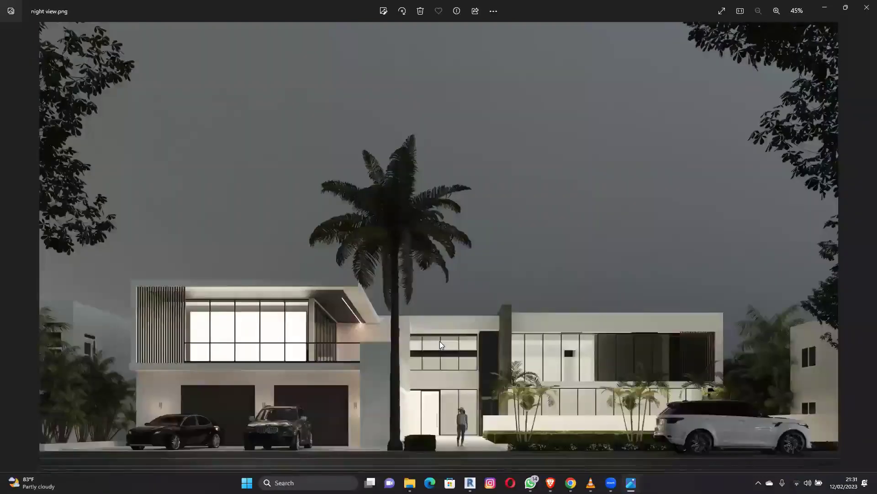
key(Left)
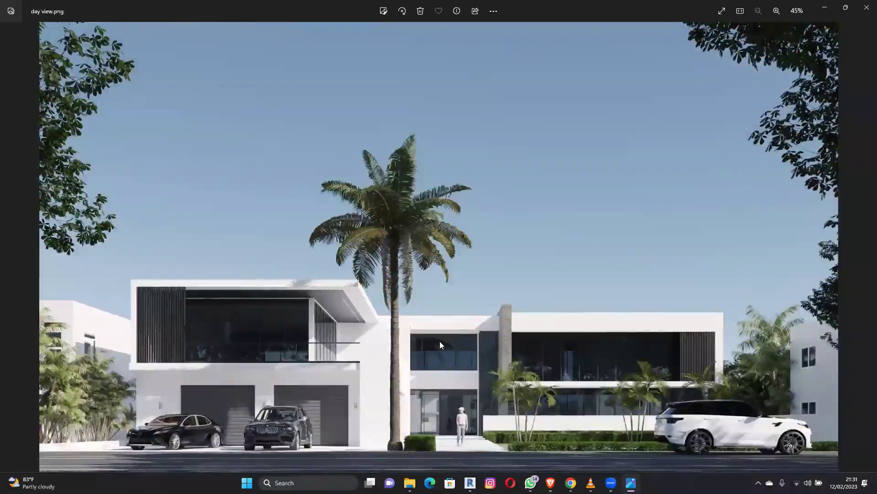
key(Right)
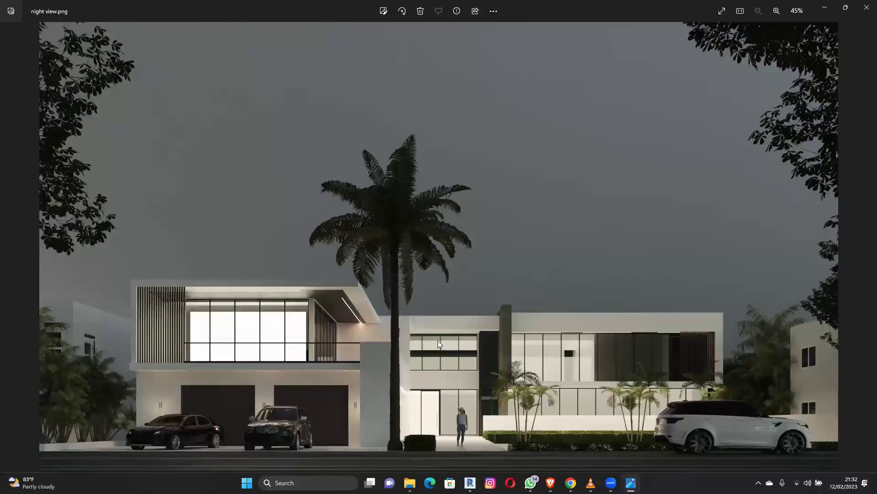
key(Left)
key(Right)
key(Left)
key(Right)
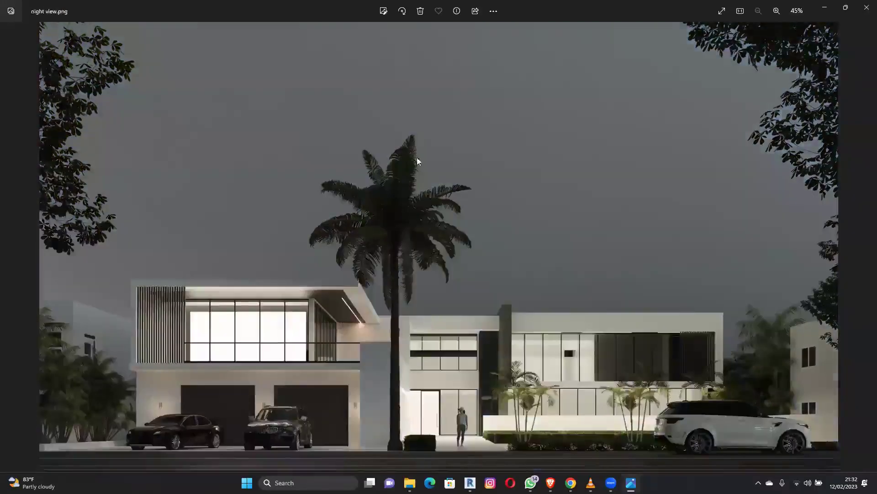
key(Left)
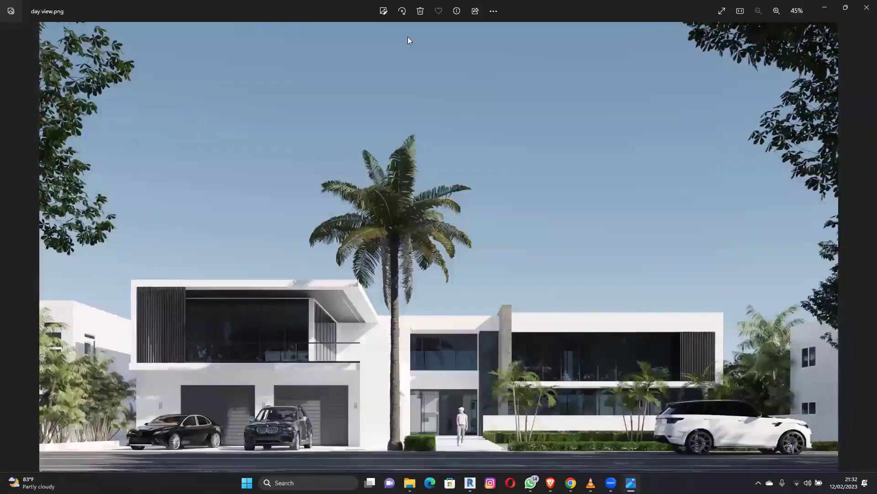